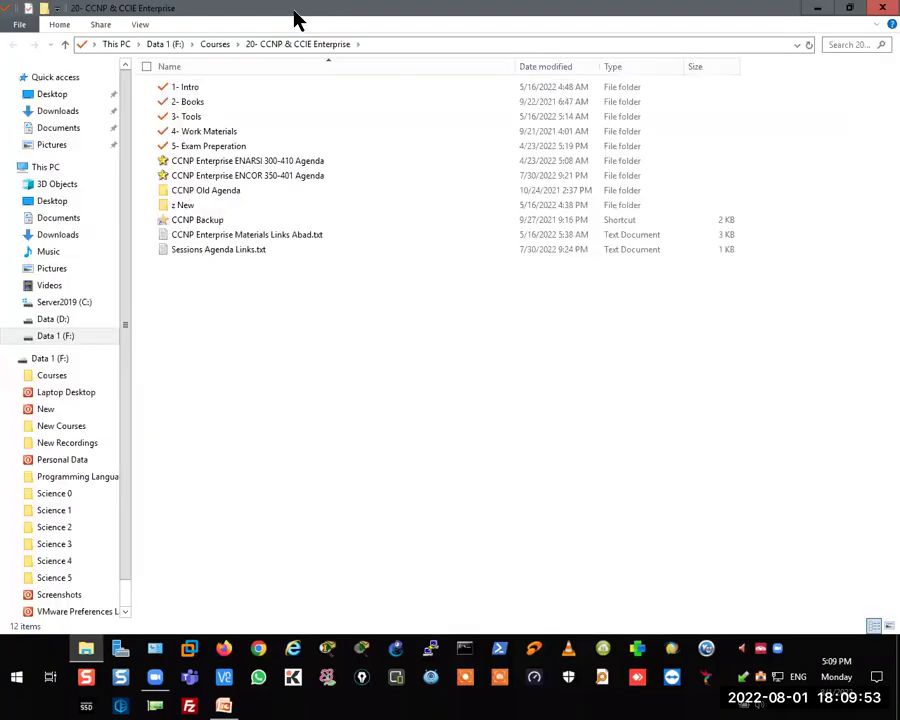
- Arrange the course folder side by side with the CCNP Enterprise ENCOR 350-401 Agenda folder opened in its own window
{"action": "key", "text": "super+Left"}
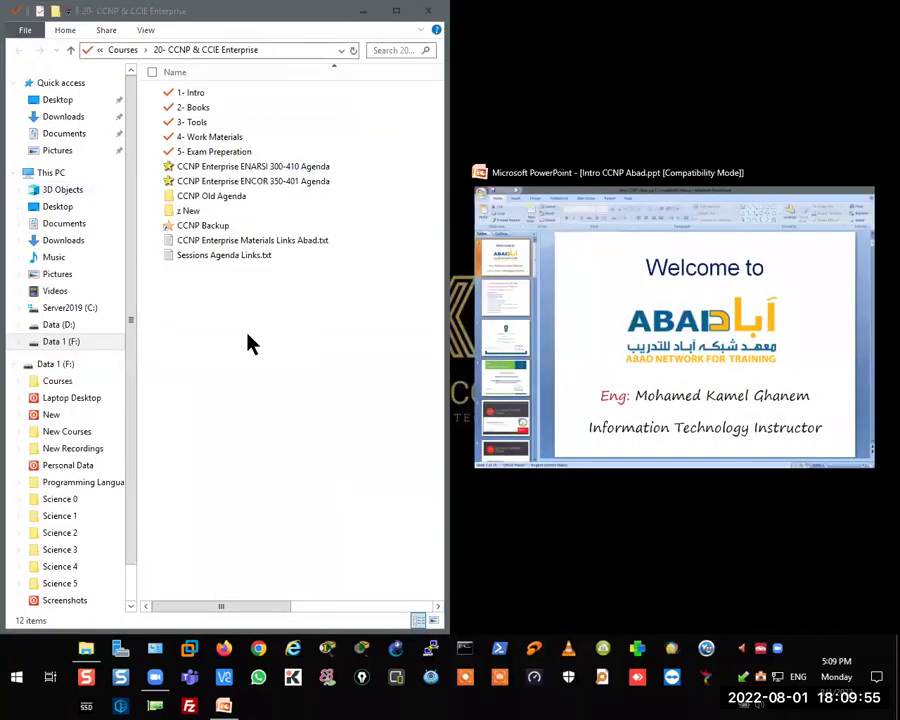
{"action": "right_click", "coordinate": [222, 181]}
{"action": "left_click", "coordinate": [277, 206]}
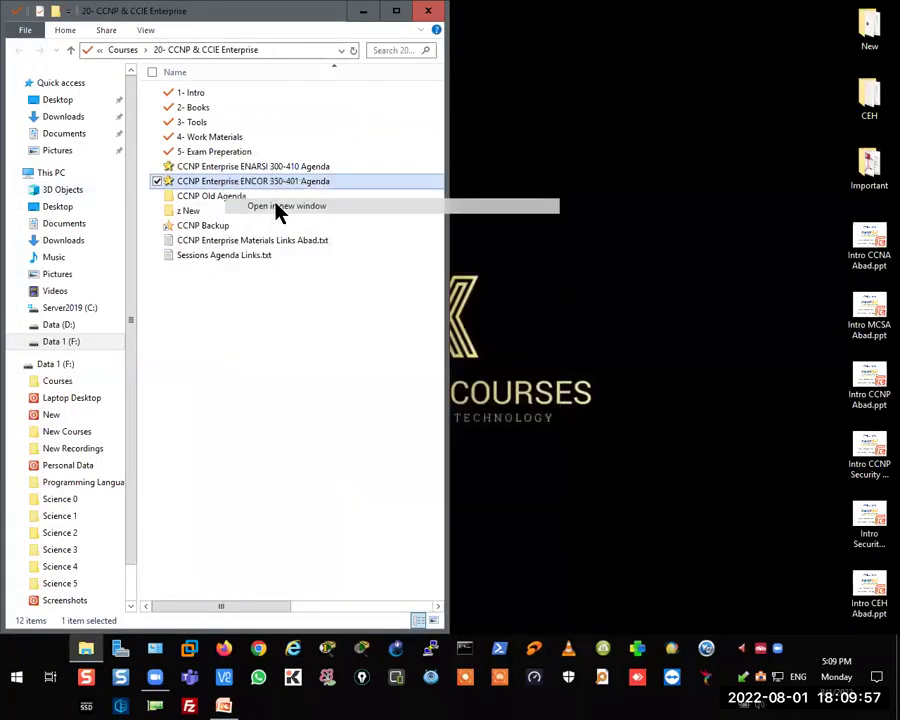
{"action": "left_click_drag", "start_coordinate": [378, 211], "coordinate": [880, 278]}
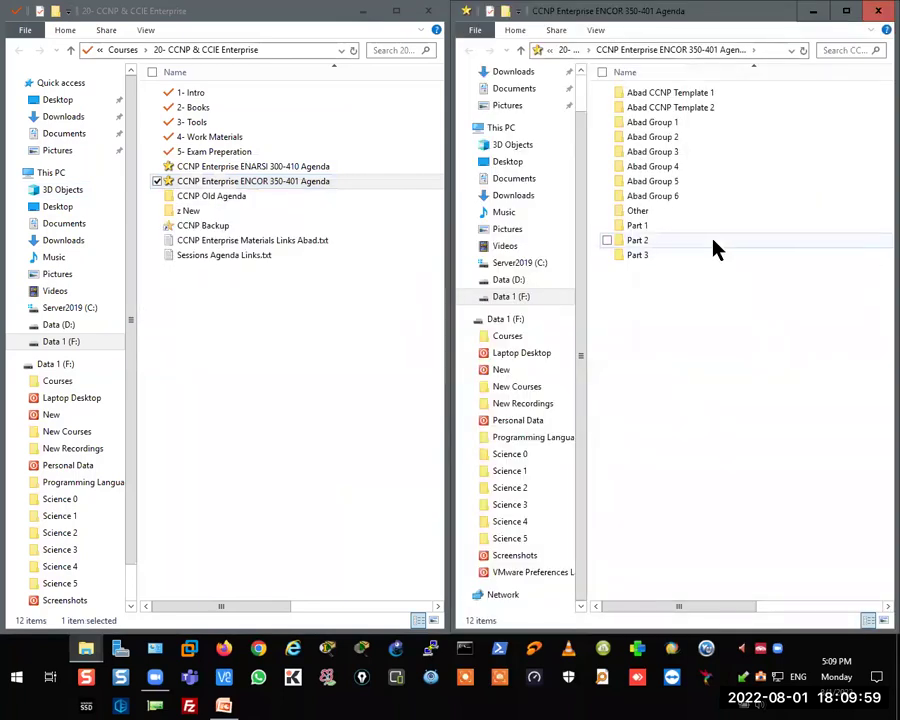
- Open Session Agenda 1 Intro + Simulation Programs.txt from the Part 1 folder and place it beside the course folder
{"action": "double_click", "coordinate": [647, 223]}
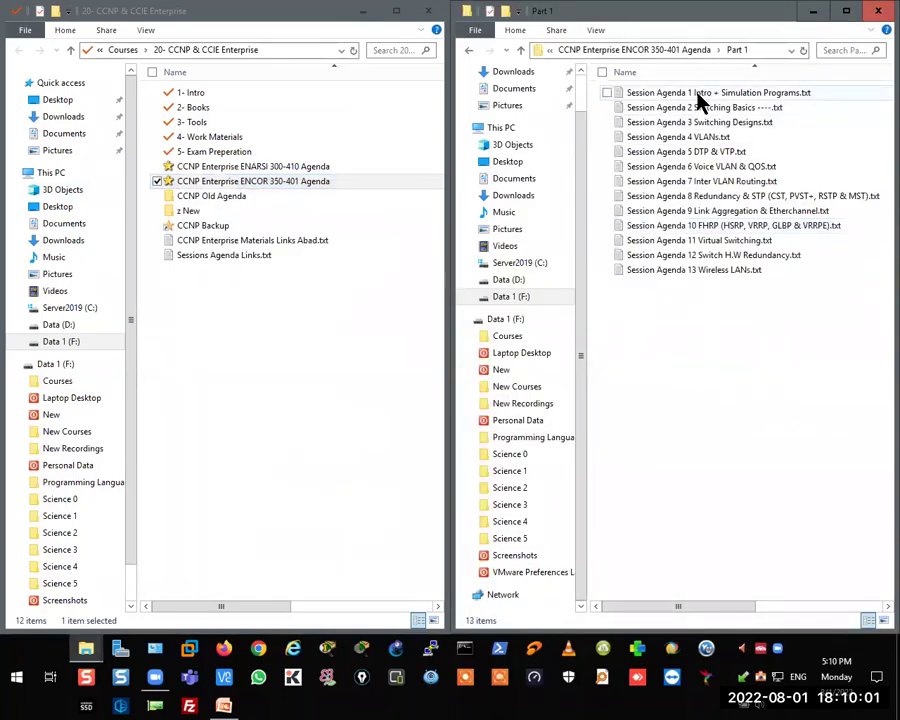
{"action": "double_click", "coordinate": [698, 93]}
{"action": "left_click_drag", "start_coordinate": [460, 218], "coordinate": [886, 219]}
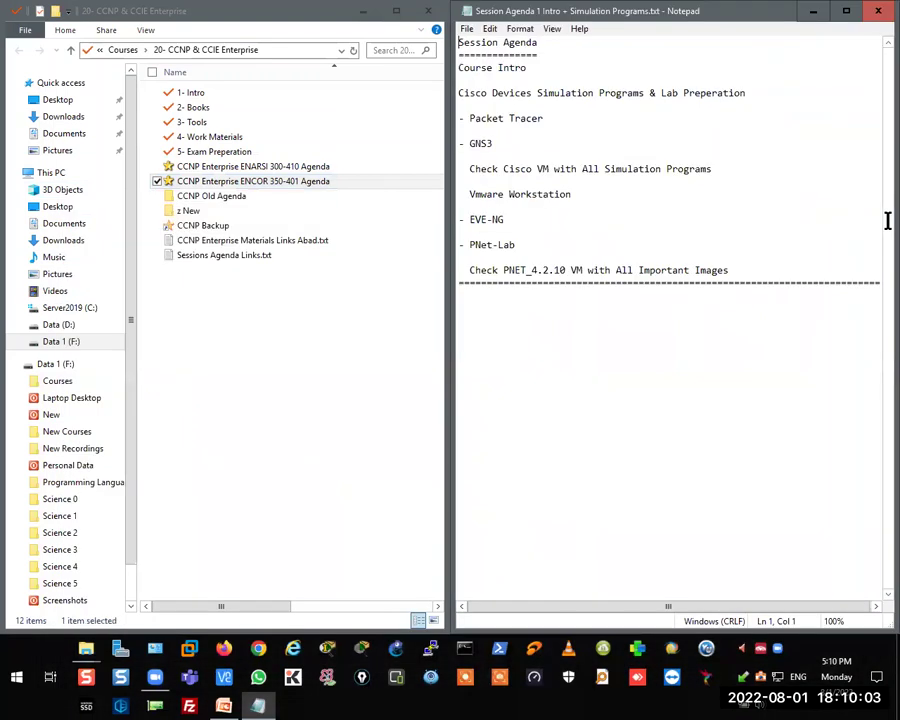
- Highlight the Course Intro and Cisco Devices Simulation Programs & Lab Preperation lines in the session agenda
{"action": "left_click_drag", "start_coordinate": [460, 67], "coordinate": [538, 68]}
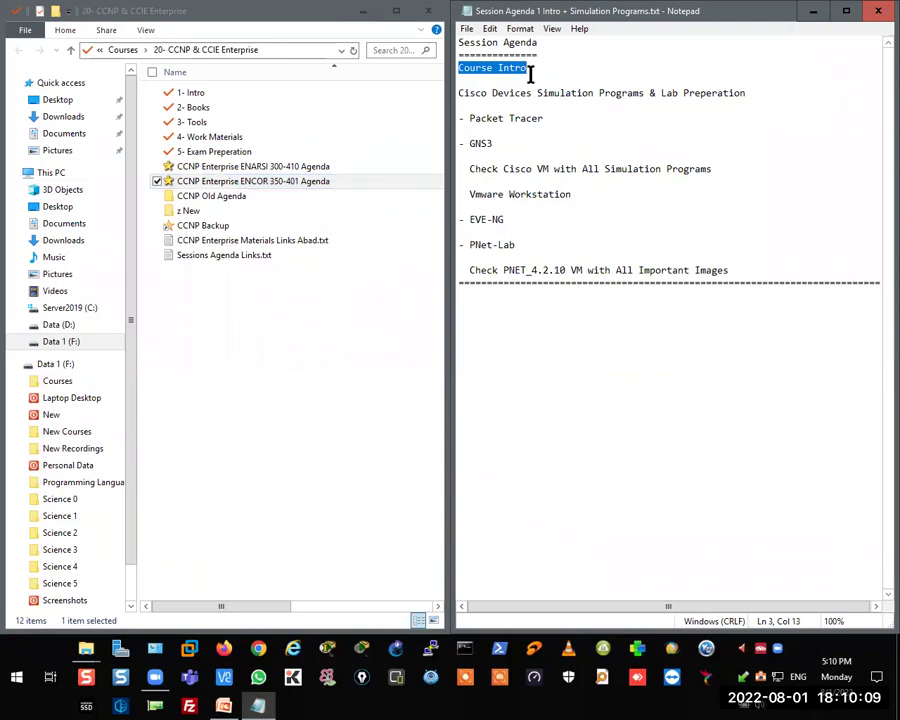
{"action": "left_click_drag", "start_coordinate": [460, 92], "coordinate": [766, 100]}
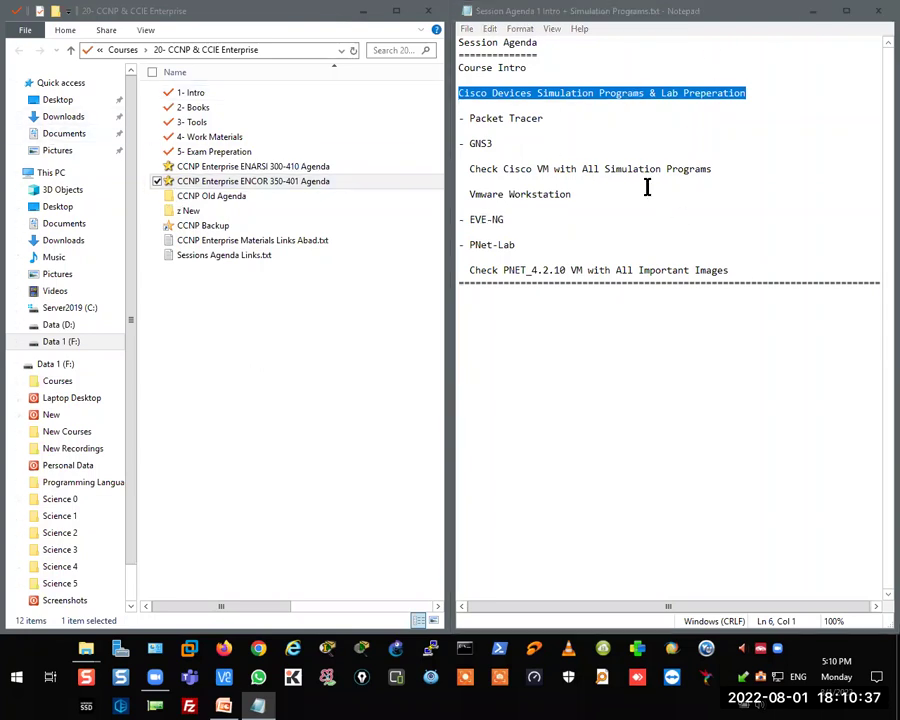
{"action": "left_click", "coordinate": [534, 92]}
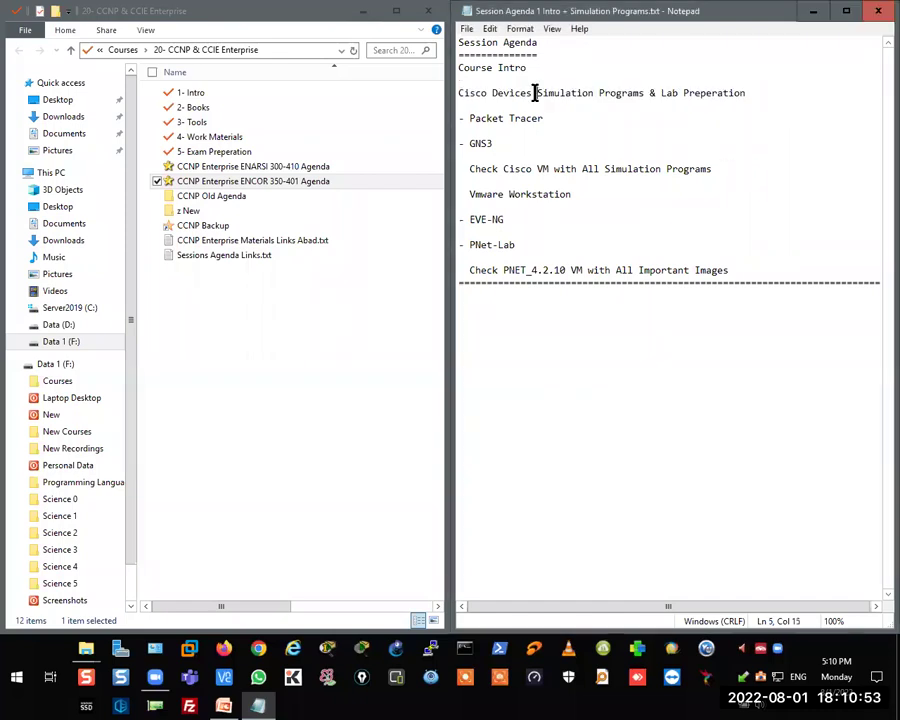
{"action": "left_click_drag", "start_coordinate": [539, 92], "coordinate": [757, 92]}
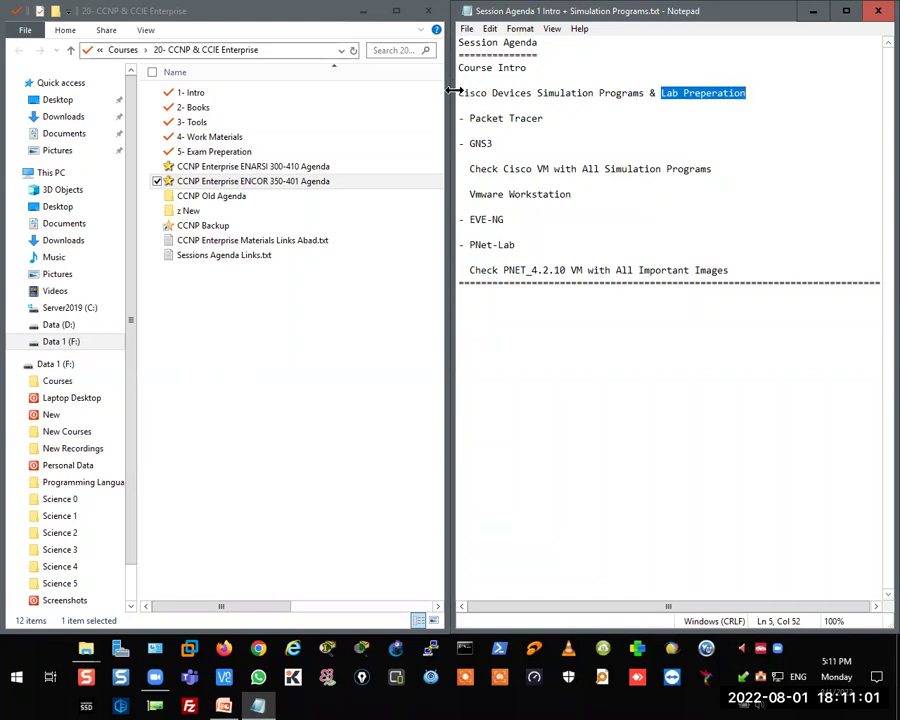
{"action": "left_click_drag", "start_coordinate": [459, 92], "coordinate": [759, 102]}
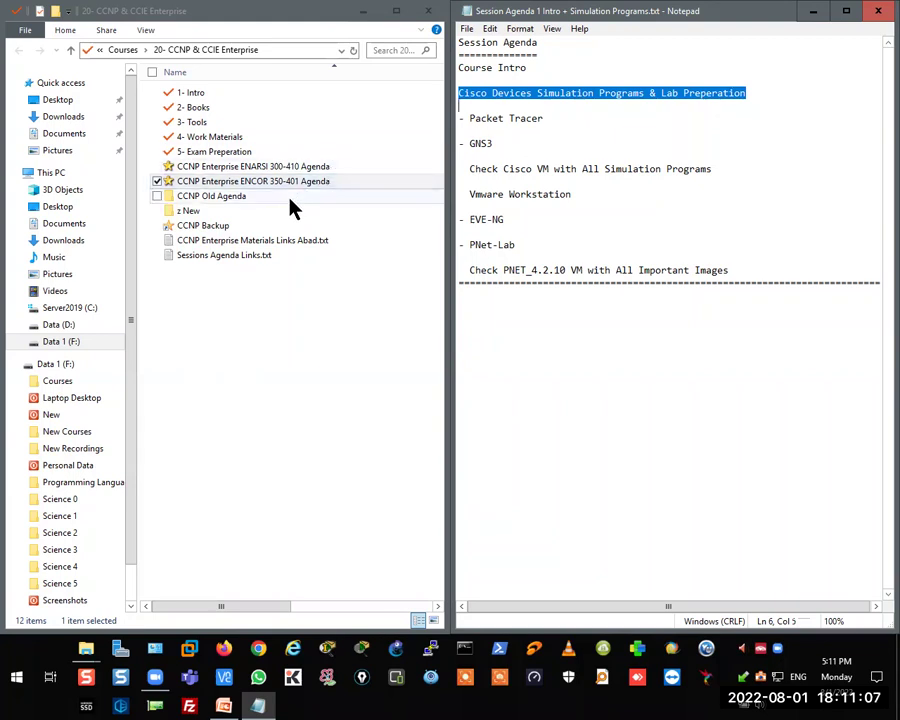
- Review the download links in CCNP Enterprise Materials Links Abad.txt beside the course folder and minimize the file
{"action": "double_click", "coordinate": [253, 242]}
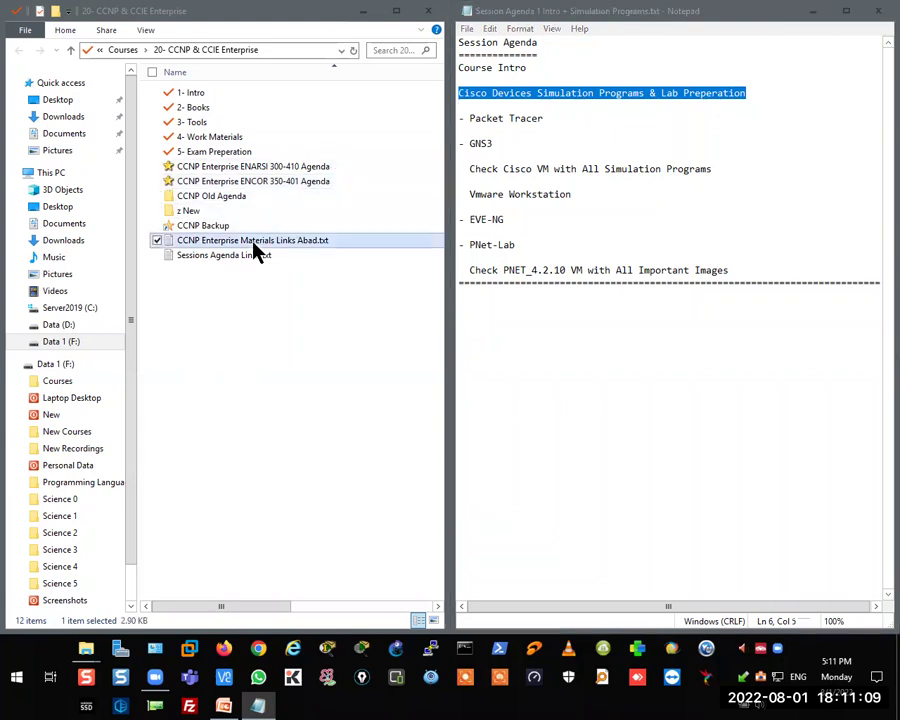
{"action": "key", "text": "super+Right"}
{"action": "left_click", "coordinate": [632, 224]}
{"action": "scroll", "coordinate": [535, 218], "scroll_direction": "down", "scroll_amount": 4}
{"action": "scroll", "coordinate": [510, 222], "scroll_direction": "down", "scroll_amount": 2}
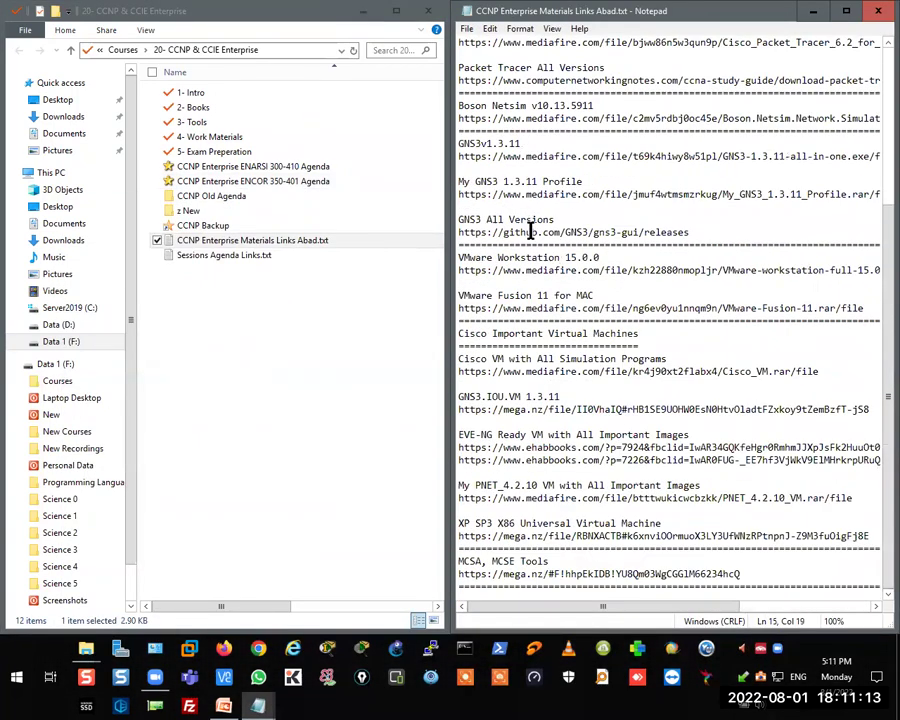
{"action": "scroll", "coordinate": [520, 222], "scroll_direction": "up", "scroll_amount": 6}
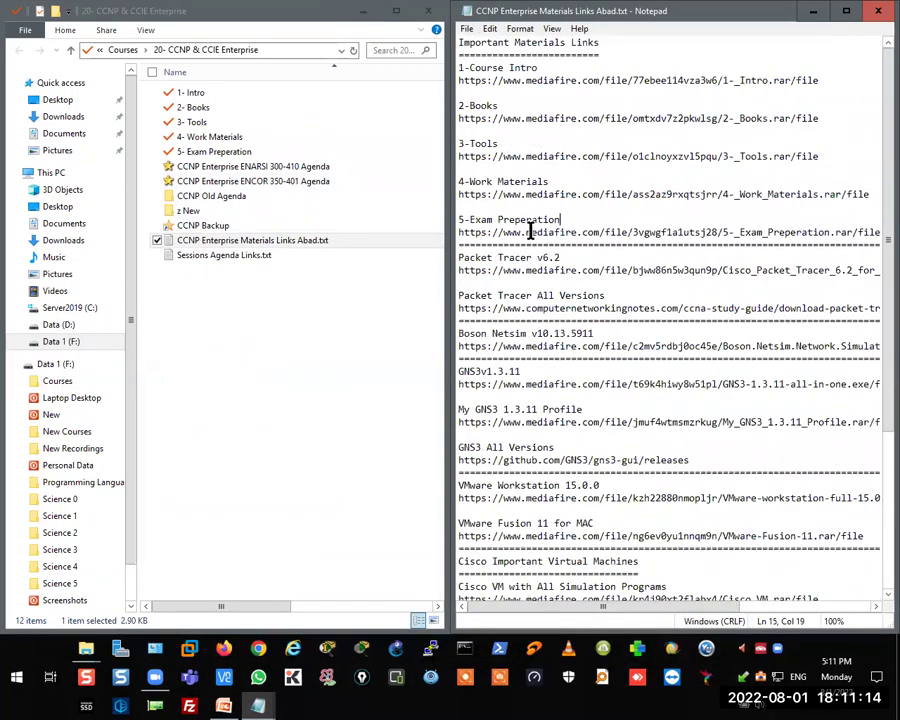
{"action": "left_click", "coordinate": [816, 22]}
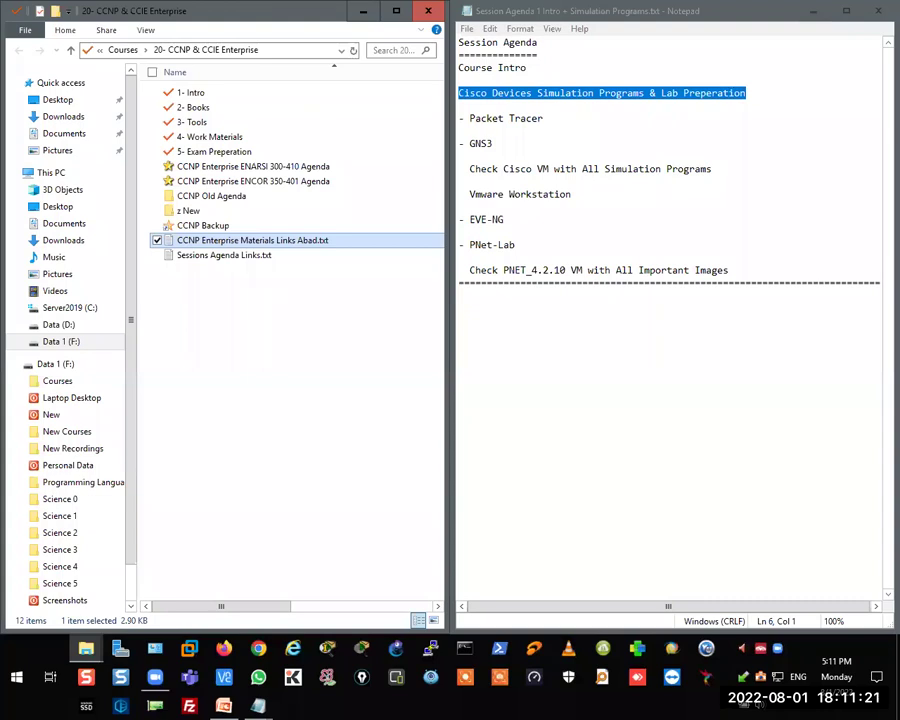
{"action": "key", "text": "Return"}
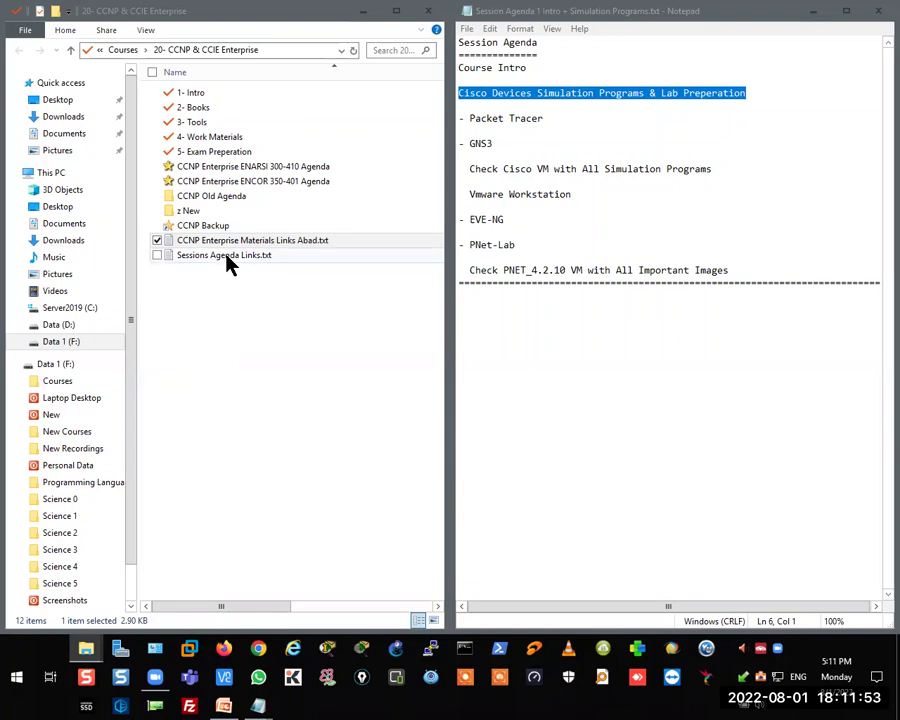
- Look through Session 2 (4-hrs) 2-7-2022.txt in the Abad Group 5 folder and return to the ENCOR agenda folder
{"action": "left_click", "coordinate": [816, 11]}
{"action": "left_click", "coordinate": [518, 52]}
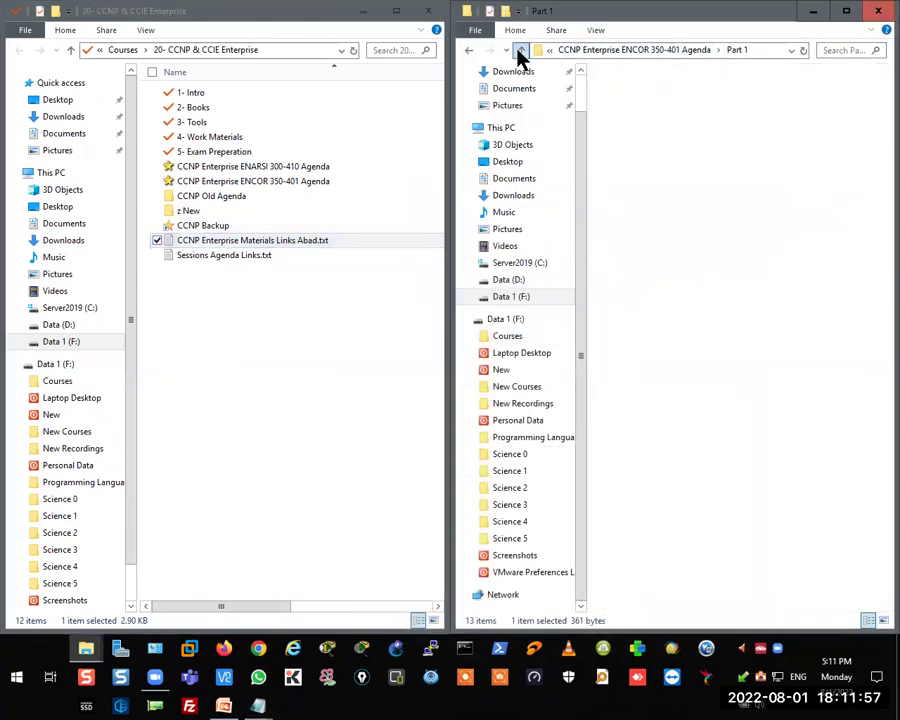
{"action": "double_click", "coordinate": [673, 183]}
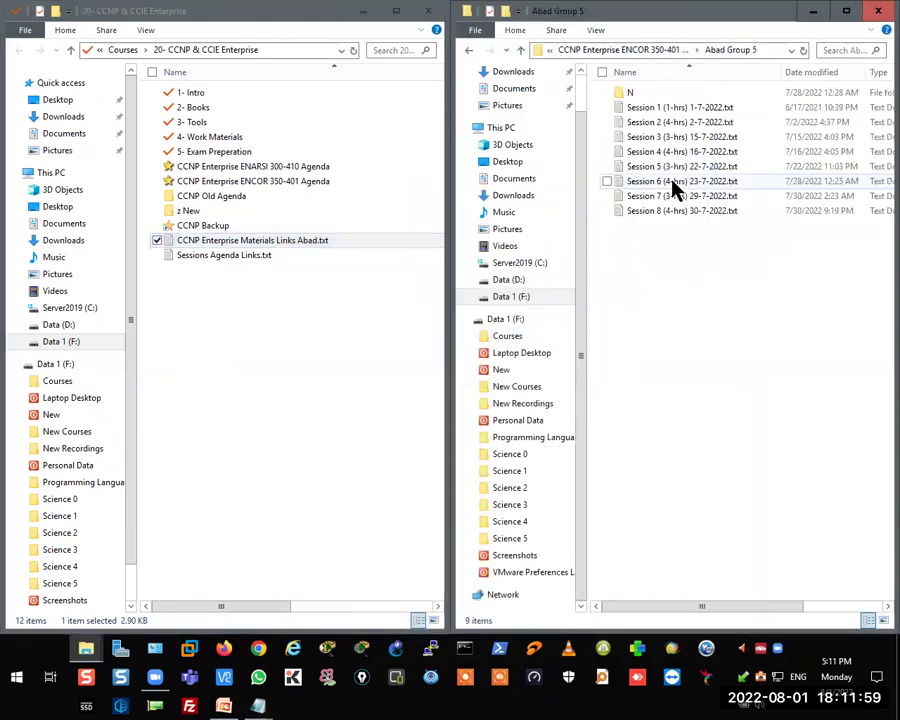
{"action": "left_click", "coordinate": [667, 108]}
{"action": "double_click", "coordinate": [667, 123]}
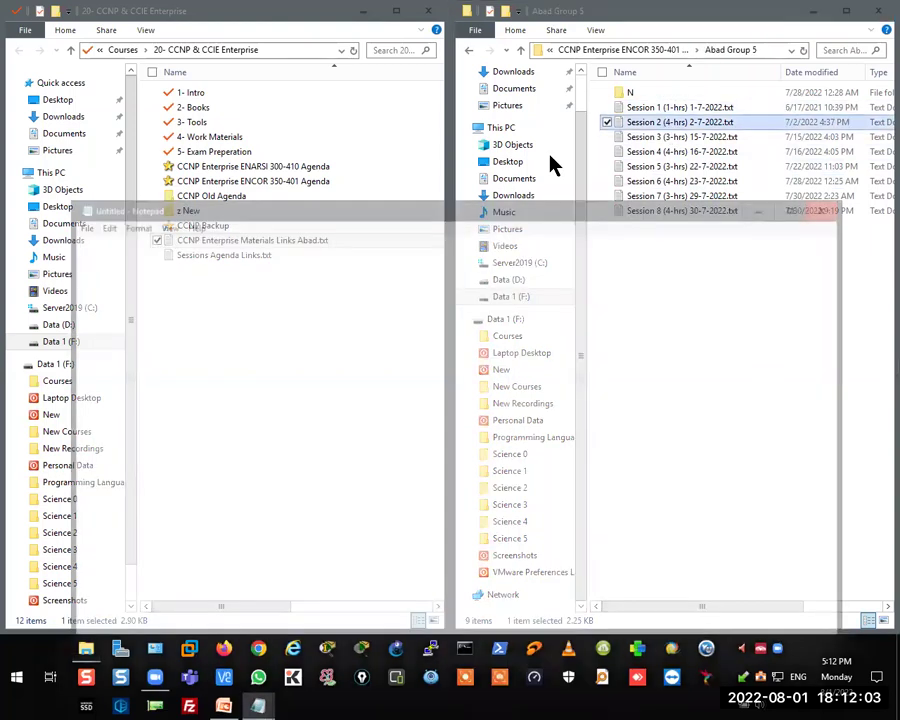
{"action": "scroll", "coordinate": [125, 355], "scroll_direction": "down", "scroll_amount": 13}
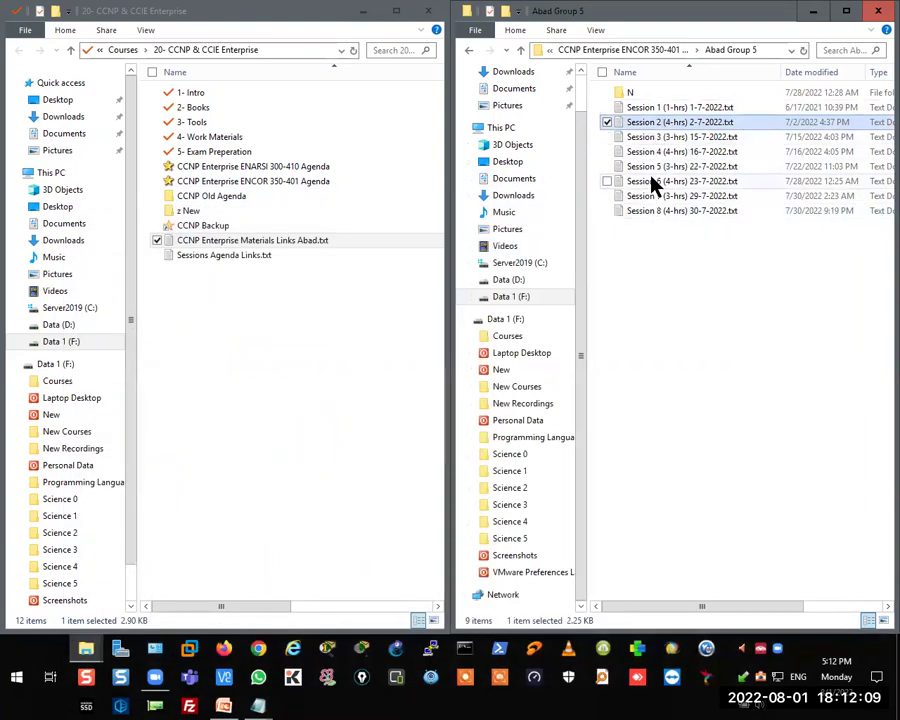
{"action": "left_click", "coordinate": [519, 50]}
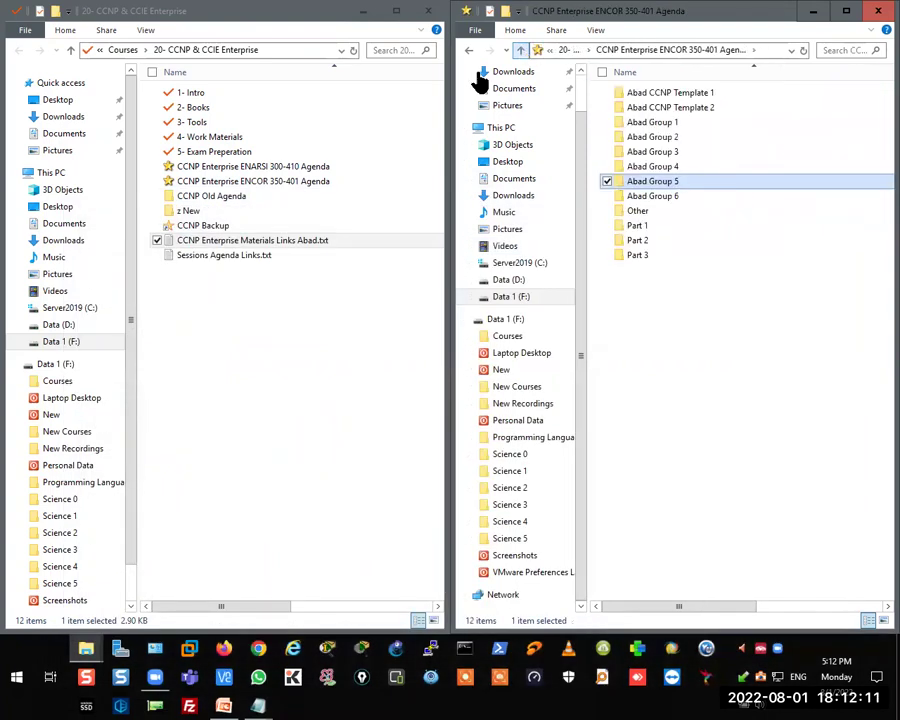
- Copy the Abad Group-6 ENCOR link from Sessions Agenda Links.txt, view its MediaFire folder in Firefox, and close both windows
{"action": "left_click", "coordinate": [241, 256]}
{"action": "double_click", "coordinate": [250, 256]}
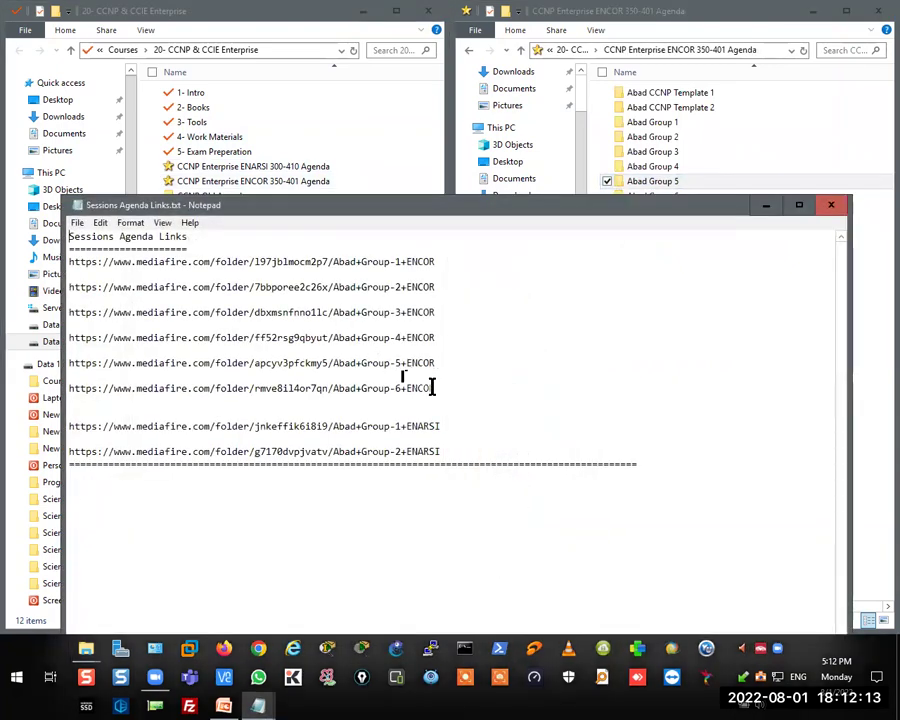
{"action": "left_click_drag", "start_coordinate": [434, 388], "coordinate": [72, 388]}
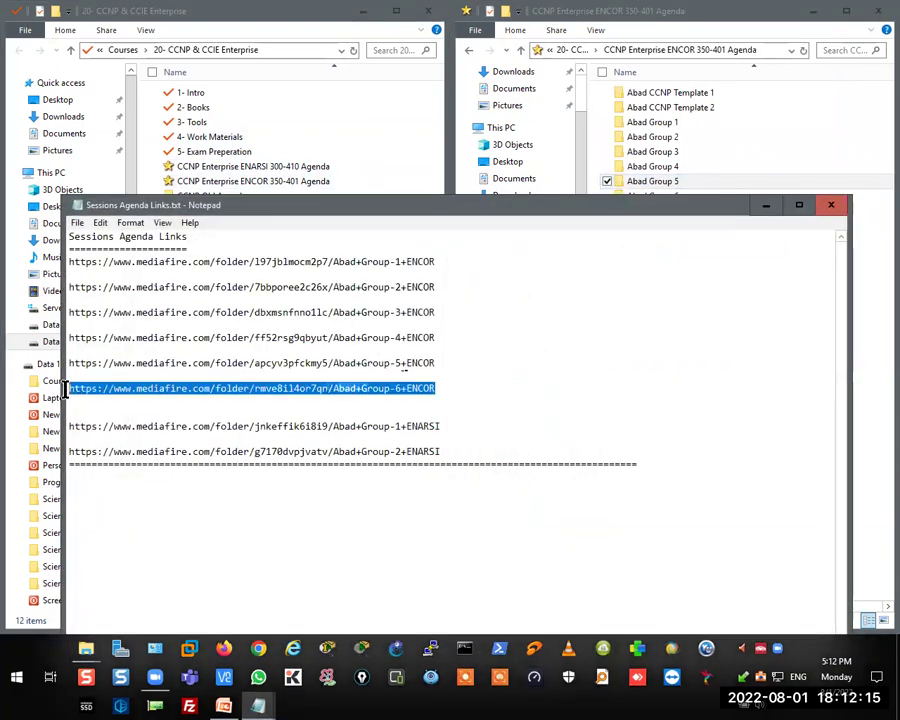
{"action": "right_click", "coordinate": [114, 390]}
{"action": "left_click", "coordinate": [136, 428]}
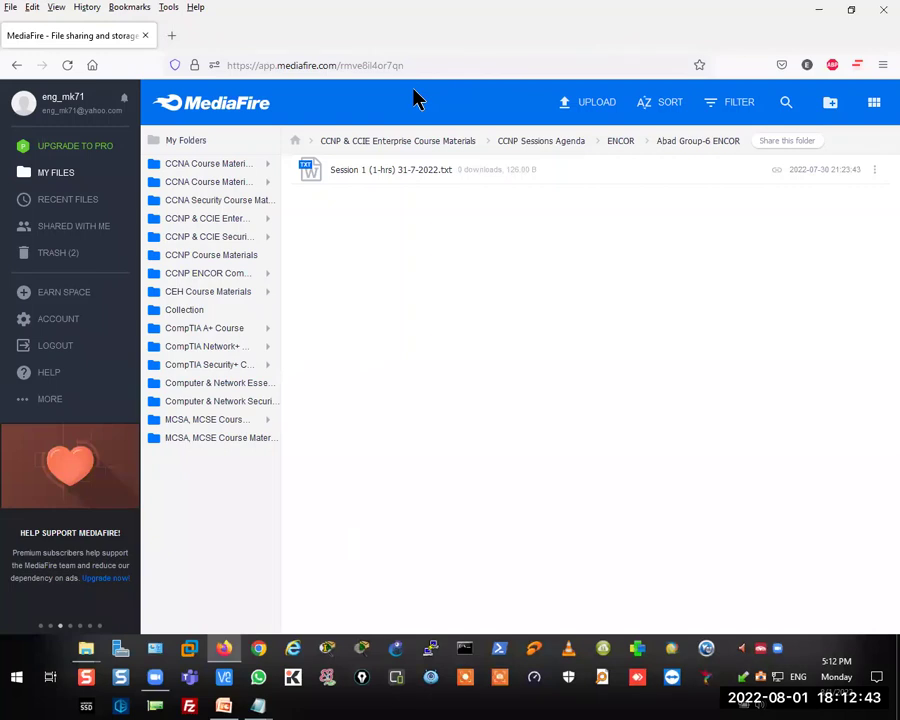
{"action": "left_click", "coordinate": [882, 18]}
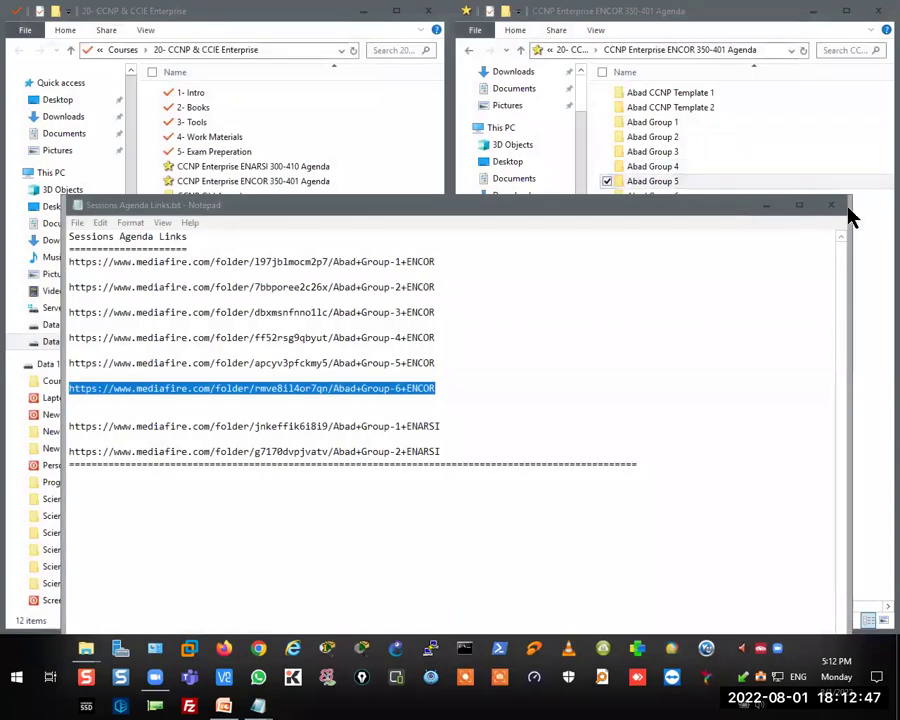
{"action": "left_click", "coordinate": [836, 205]}
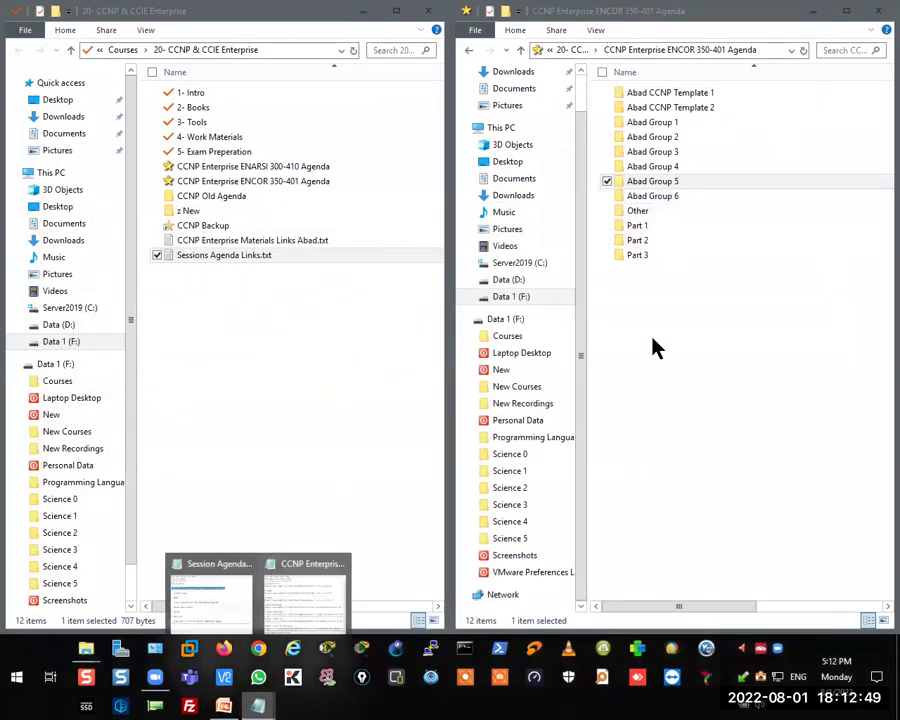
- Highlight Packet Tracer in the first session agenda and bring up Cisco Packet Tracer in a maximized window
{"action": "left_click", "coordinate": [227, 600]}
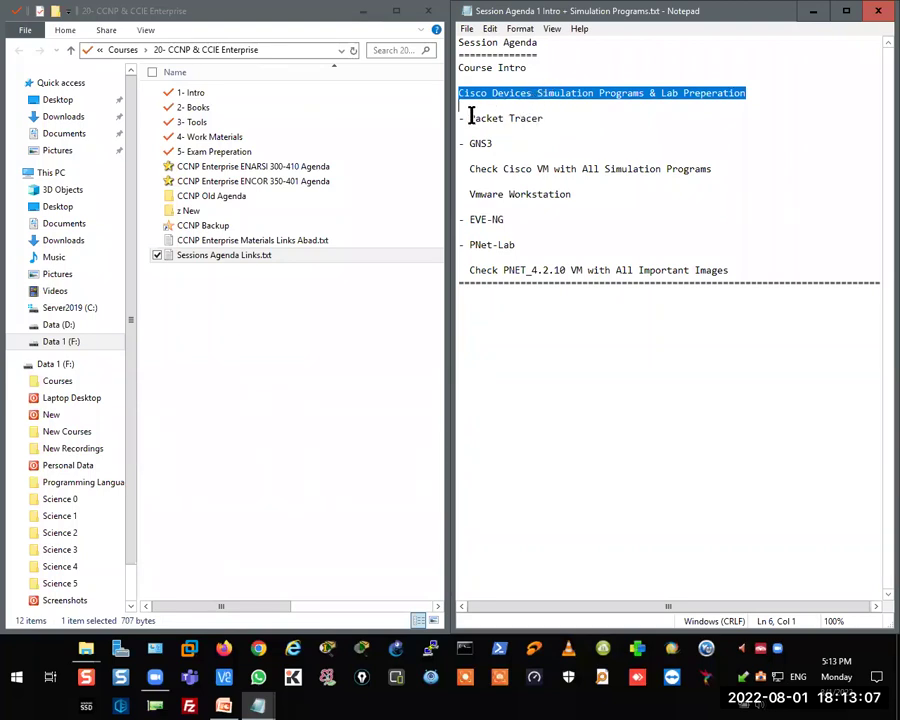
{"action": "left_click_drag", "start_coordinate": [470, 117], "coordinate": [543, 117]}
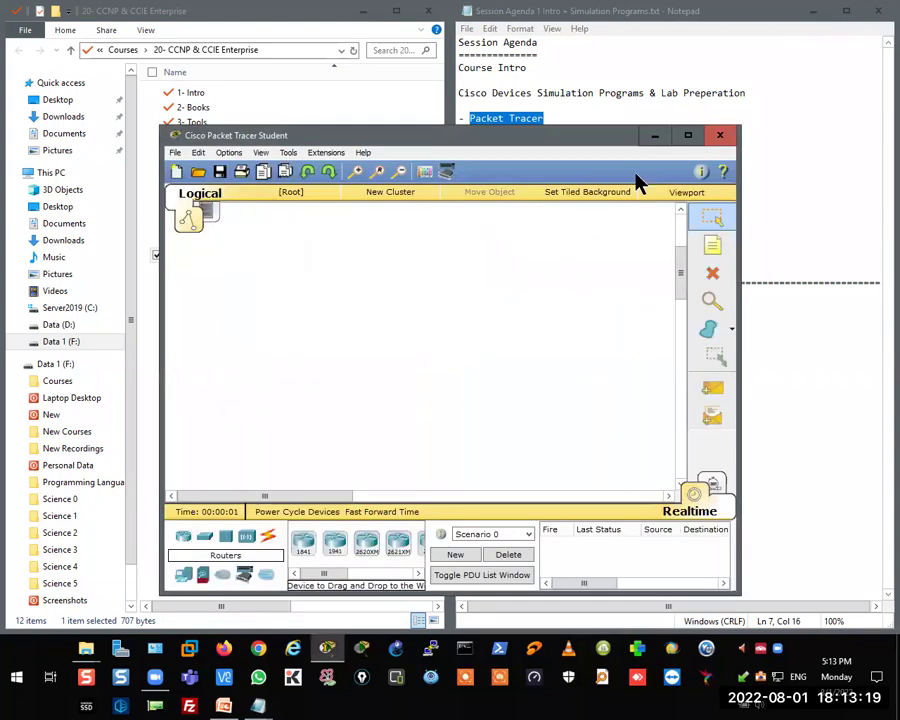
{"action": "left_click", "coordinate": [687, 135]}
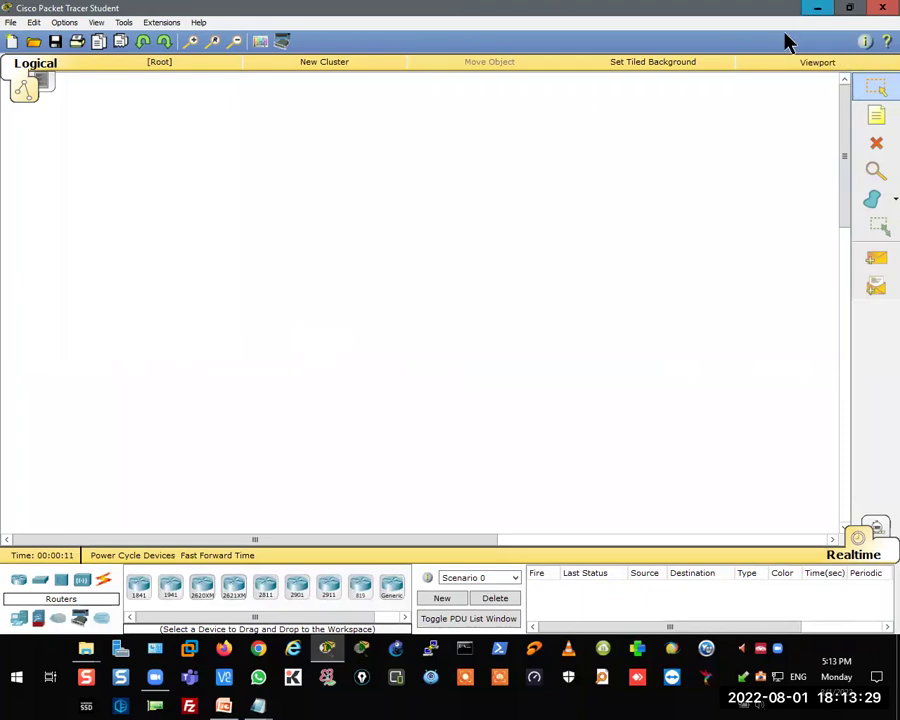
{"action": "left_click", "coordinate": [814, 10]}
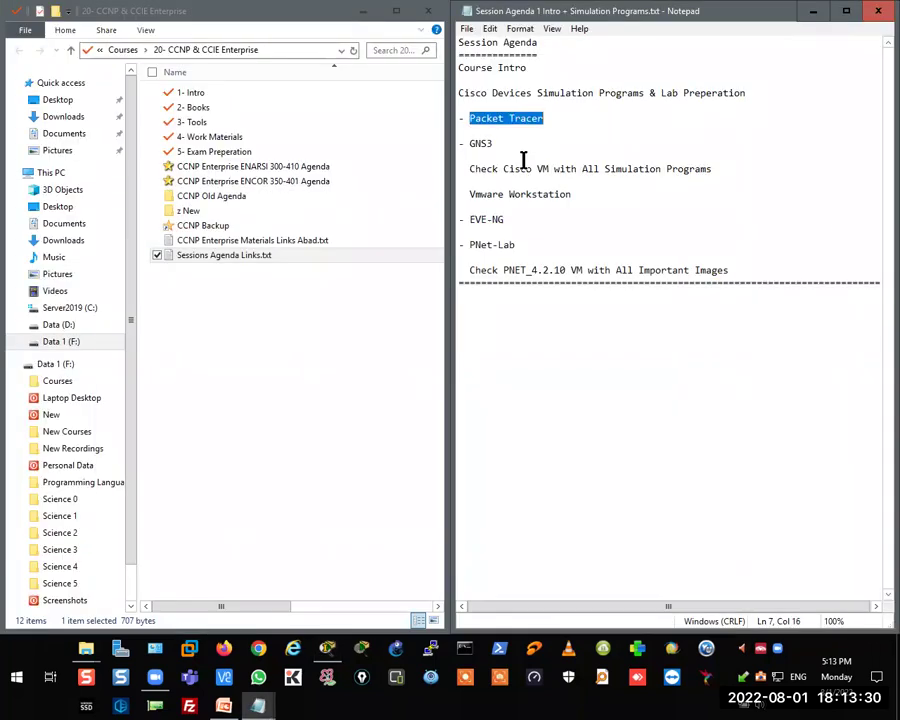
{"action": "left_click", "coordinate": [329, 649]}
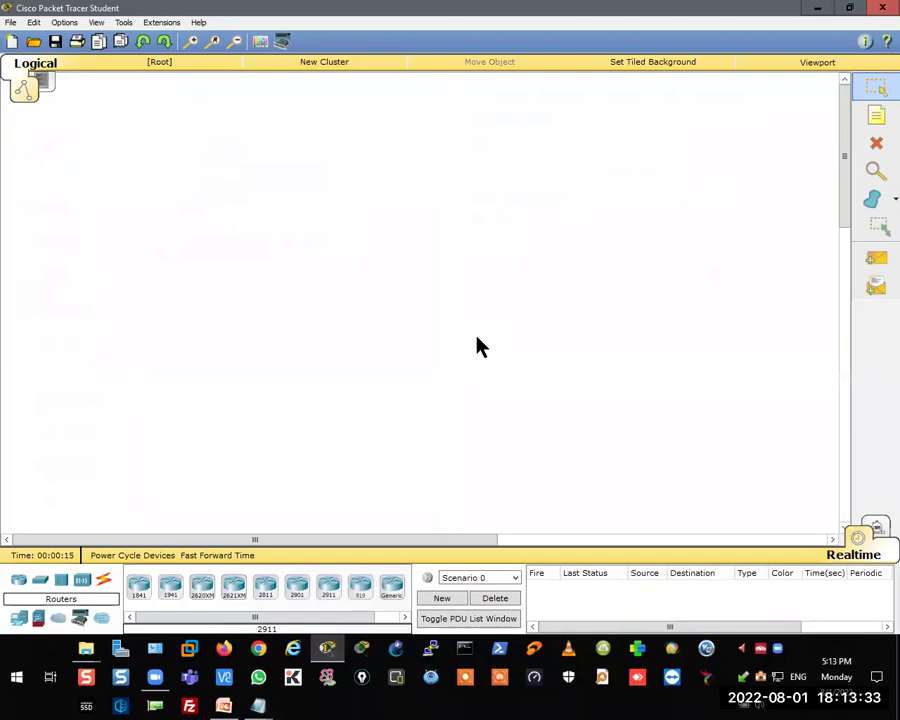
- Place two routers and a 2960 switch in Packet Tracer's logical workspace and minimize the program
{"action": "left_click_drag", "start_coordinate": [700, 141], "coordinate": [190, 396]}
{"action": "left_click_drag", "start_coordinate": [298, 590], "coordinate": [260, 234]}
{"action": "left_click_drag", "start_coordinate": [256, 598], "coordinate": [416, 199]}
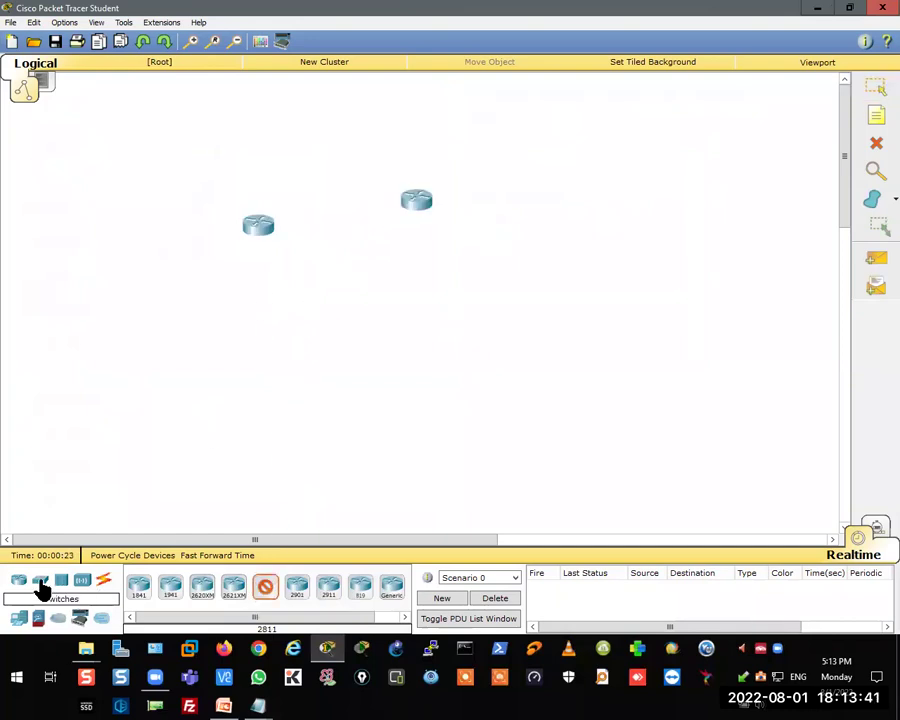
{"action": "left_click", "coordinate": [40, 582]}
{"action": "left_click_drag", "start_coordinate": [202, 590], "coordinate": [350, 296]}
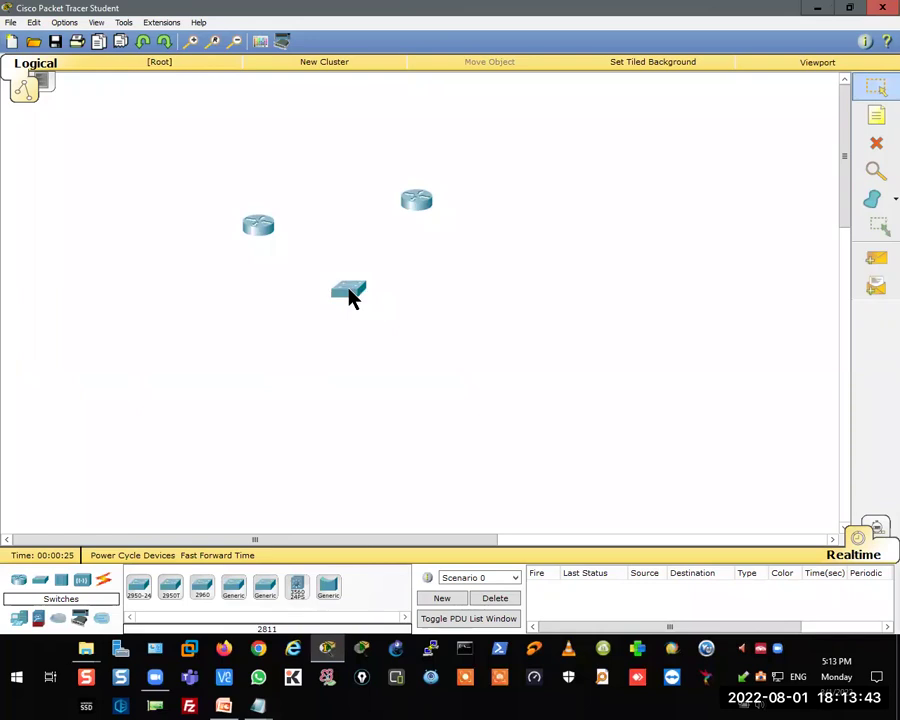
{"action": "left_click_drag", "start_coordinate": [545, 108], "coordinate": [138, 375]}
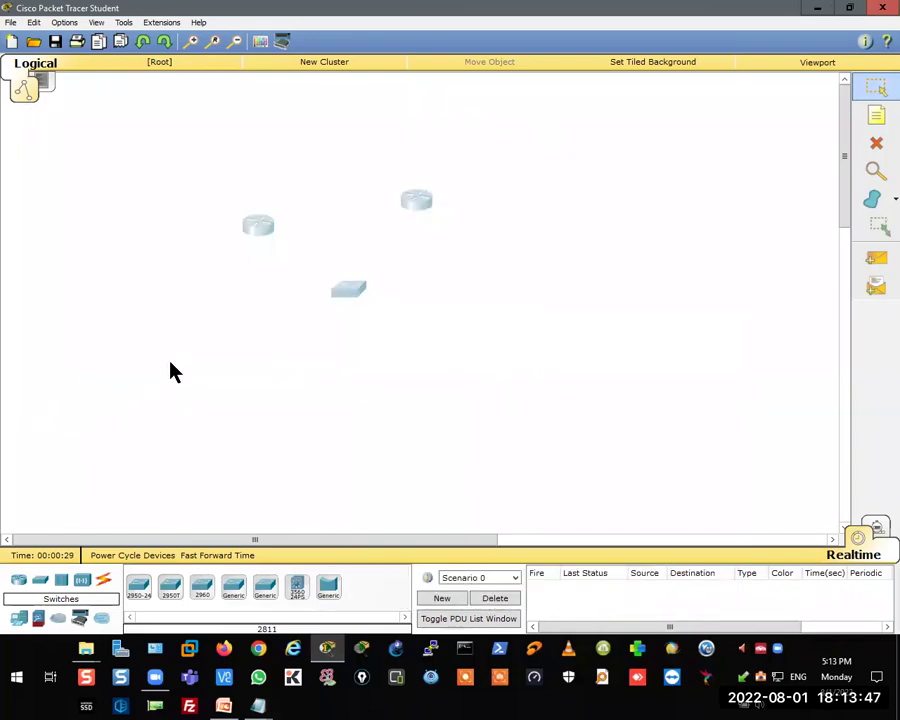
{"action": "left_click_drag", "start_coordinate": [657, 122], "coordinate": [117, 451]}
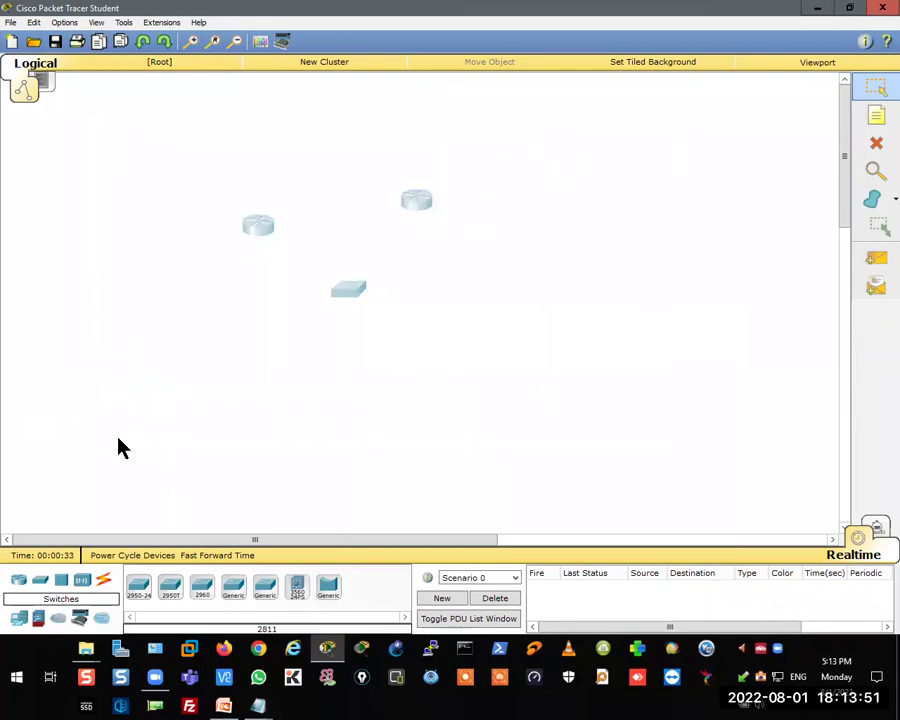
{"action": "left_click", "coordinate": [815, 12]}
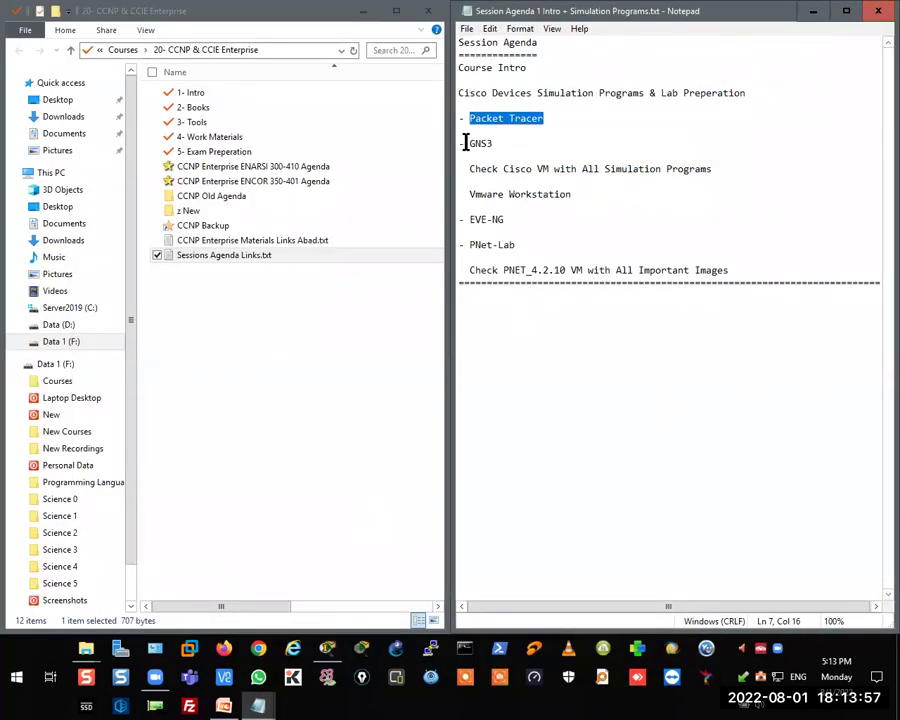
- Highlight GNS3 in the session agenda and launch GNS3 with an empty, unsaved project
{"action": "left_click_drag", "start_coordinate": [468, 143], "coordinate": [497, 141]}
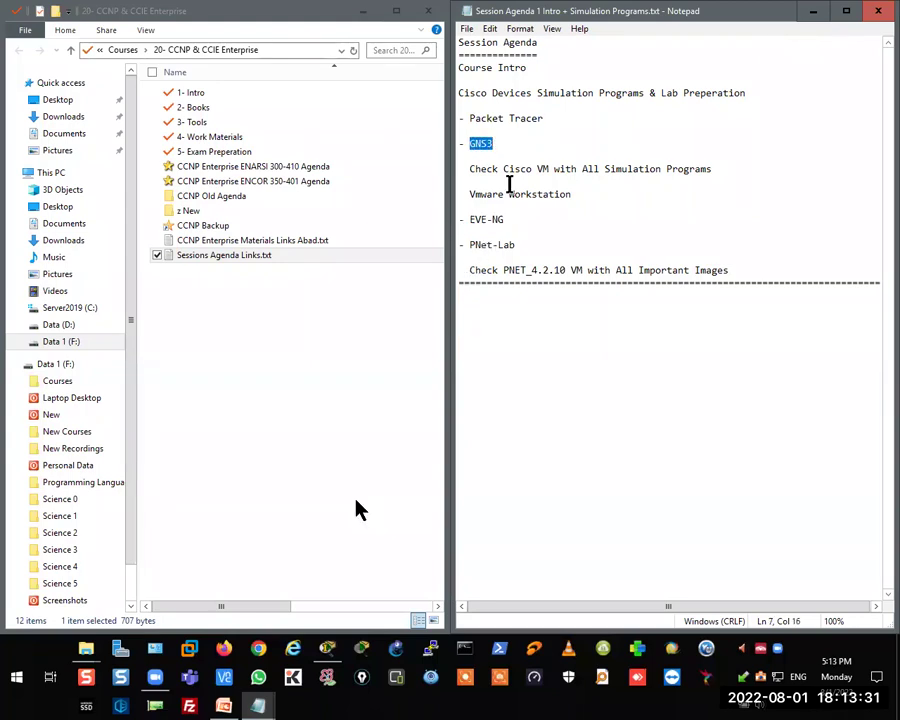
{"action": "left_click_drag", "start_coordinate": [470, 144], "coordinate": [506, 140]}
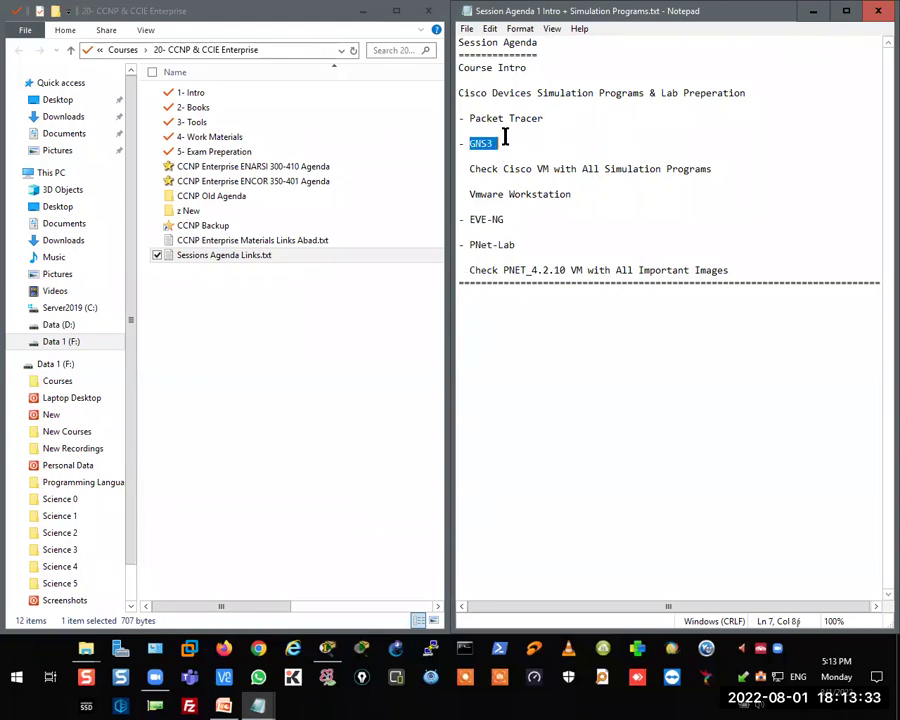
{"action": "left_click", "coordinate": [398, 652]}
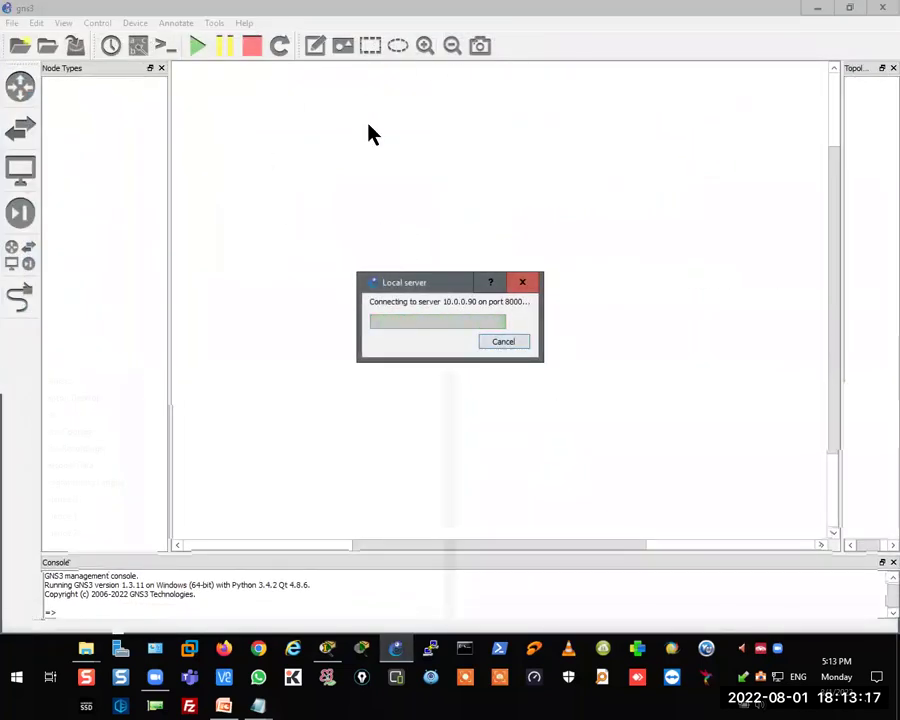
{"action": "left_click", "coordinate": [550, 365]}
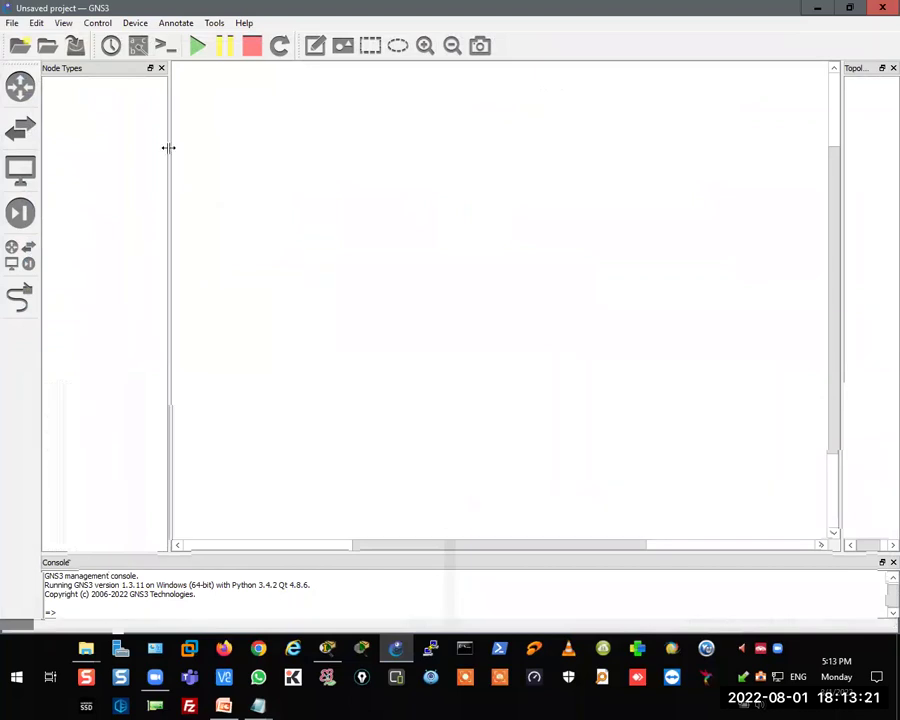
- Narrow the GNS3 node list and browse the available routers, switches and security devices
{"action": "left_click_drag", "start_coordinate": [168, 147], "coordinate": [139, 148]}
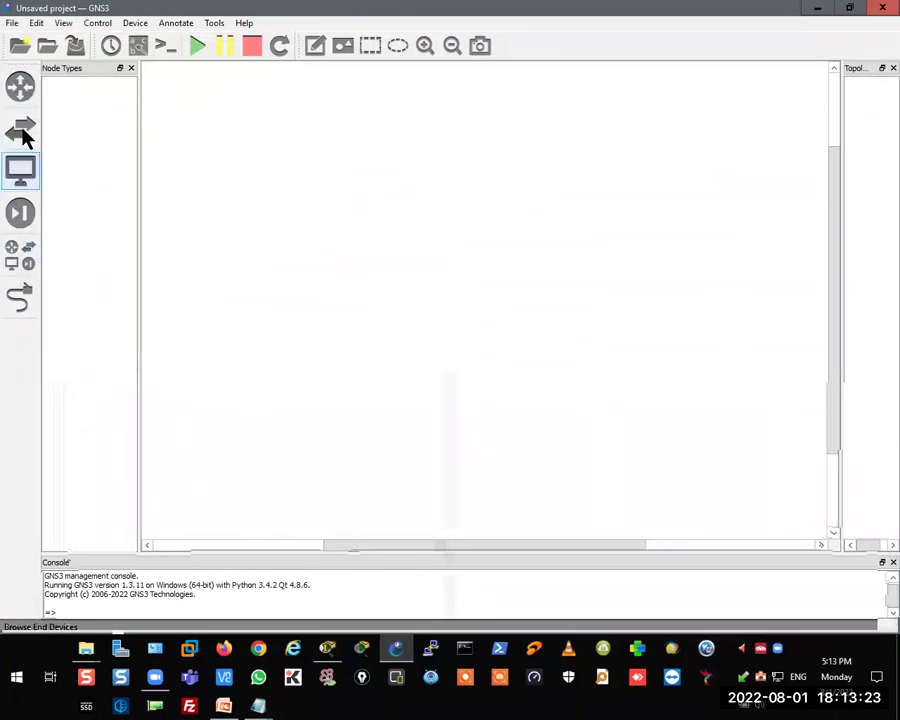
{"action": "left_click", "coordinate": [22, 87]}
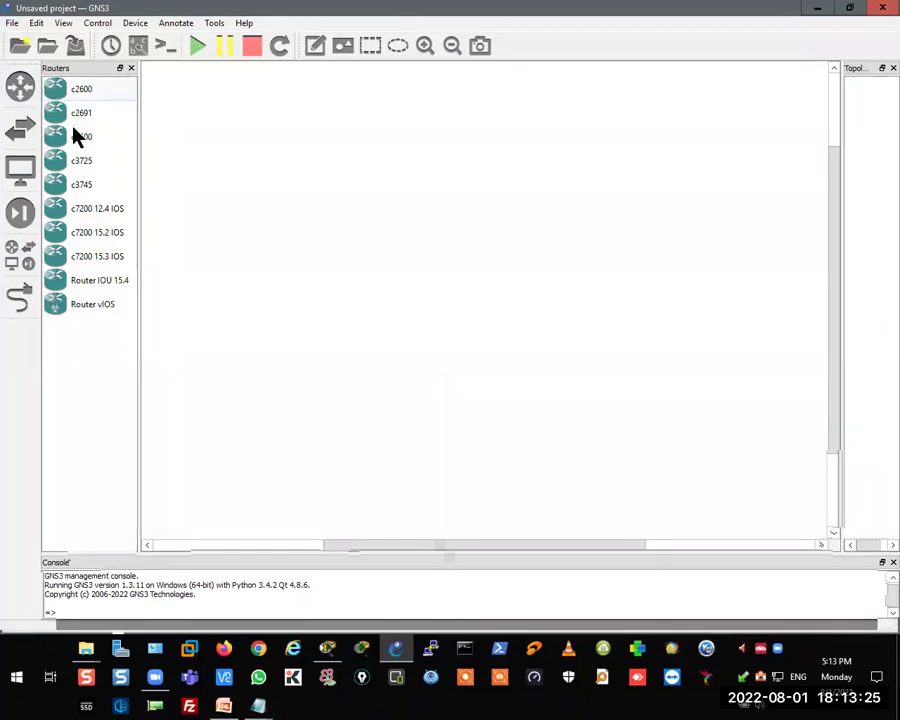
{"action": "left_click", "coordinate": [24, 130]}
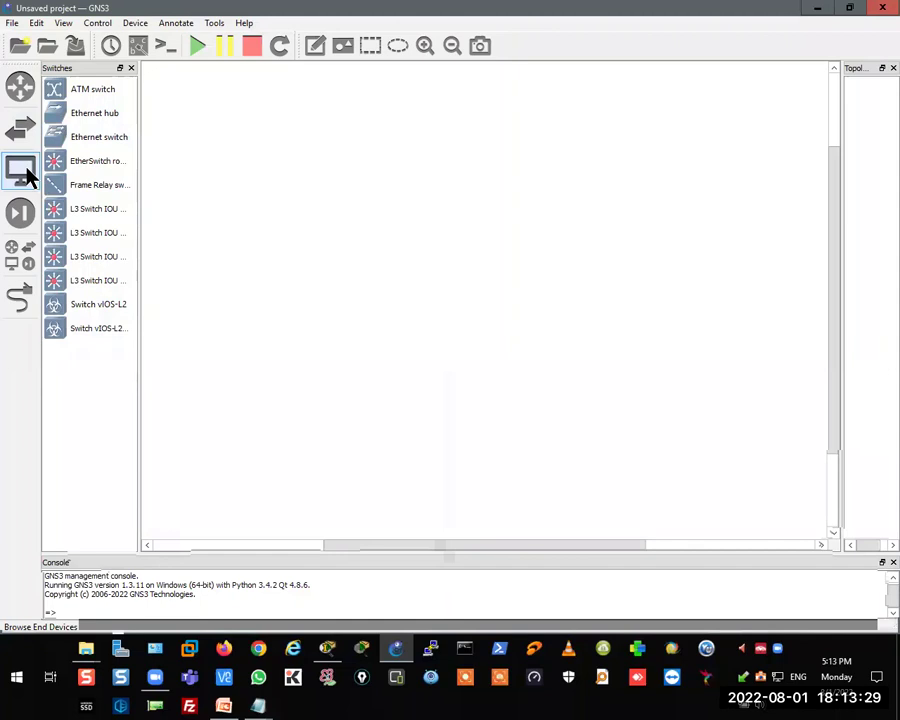
{"action": "left_click", "coordinate": [22, 215]}
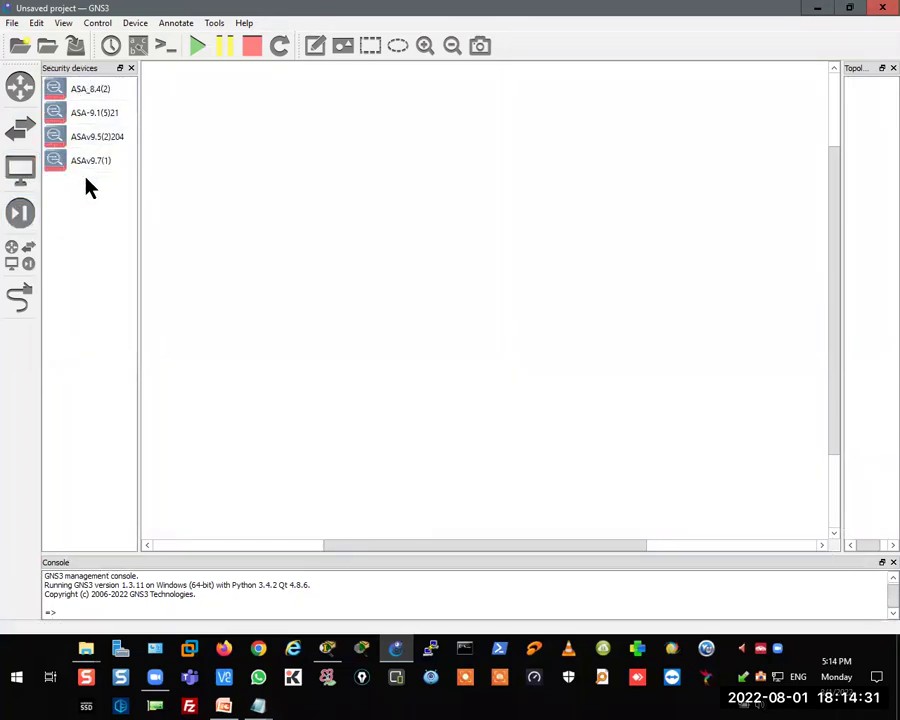
- Place two c3745 routers in the GNS3 workspace and arrange them side by side
{"action": "left_click", "coordinate": [22, 88]}
{"action": "left_click_drag", "start_coordinate": [80, 193], "coordinate": [462, 262]}
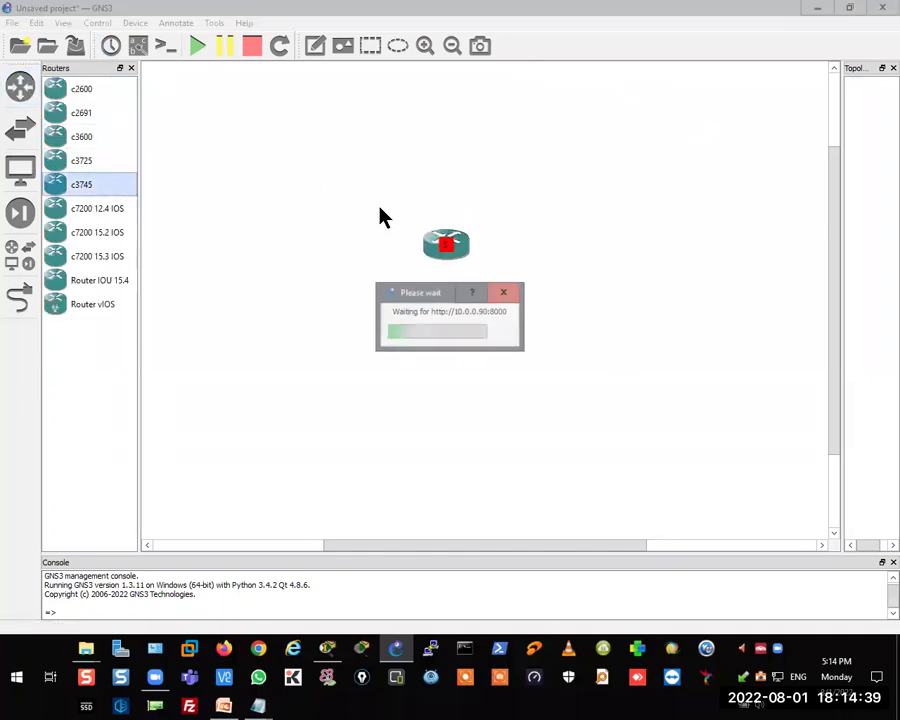
{"action": "mouse_move", "coordinate": [446, 243]}
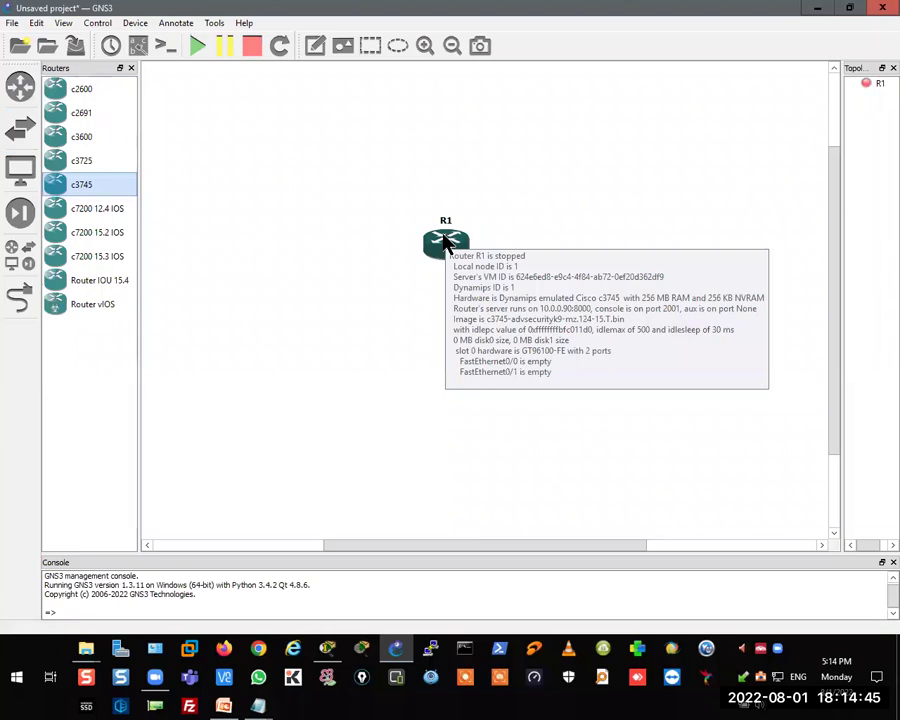
{"action": "left_click_drag", "start_coordinate": [85, 197], "coordinate": [605, 292]}
{"action": "left_click_drag", "start_coordinate": [446, 248], "coordinate": [343, 215]}
{"action": "left_click_drag", "start_coordinate": [577, 293], "coordinate": [540, 224]}
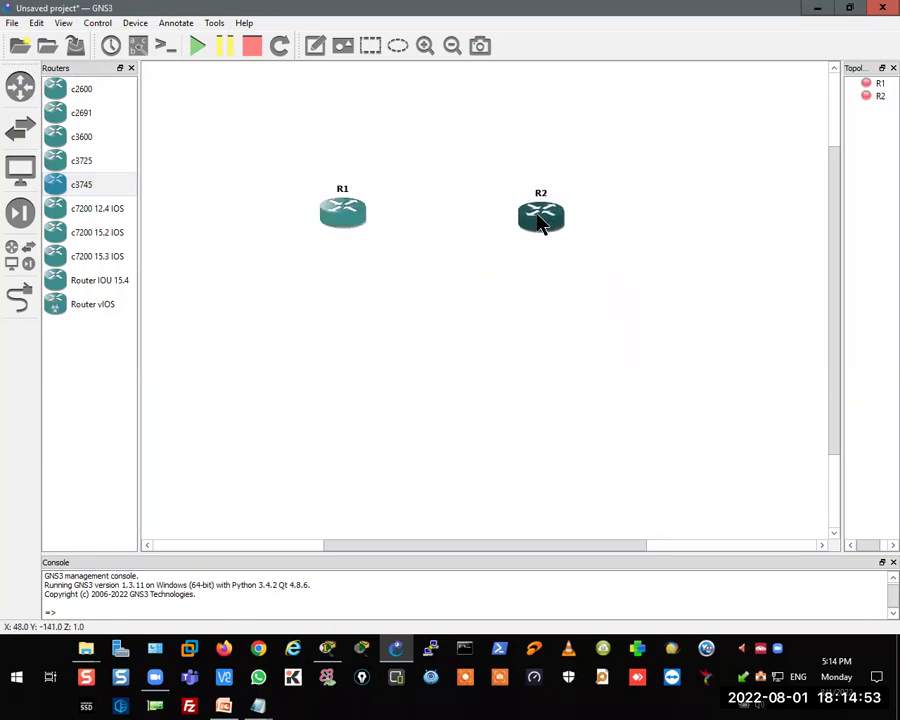
- Link R1's FastEthernet0/0 to R2's FastEthernet0/0 and shift R1 slightly to level the link
{"action": "left_click", "coordinate": [30, 298]}
{"action": "left_click", "coordinate": [350, 220]}
{"action": "left_click", "coordinate": [378, 228]}
{"action": "left_click", "coordinate": [556, 228]}
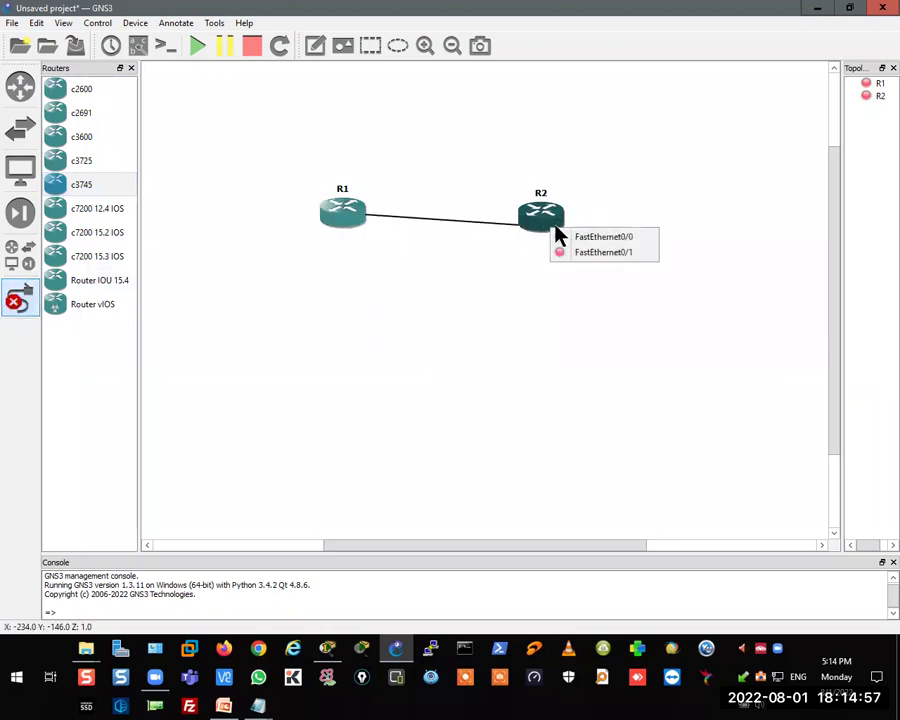
{"action": "left_click", "coordinate": [562, 237]}
{"action": "key", "text": "Escape"}
{"action": "left_click_drag", "start_coordinate": [336, 220], "coordinate": [316, 221]}
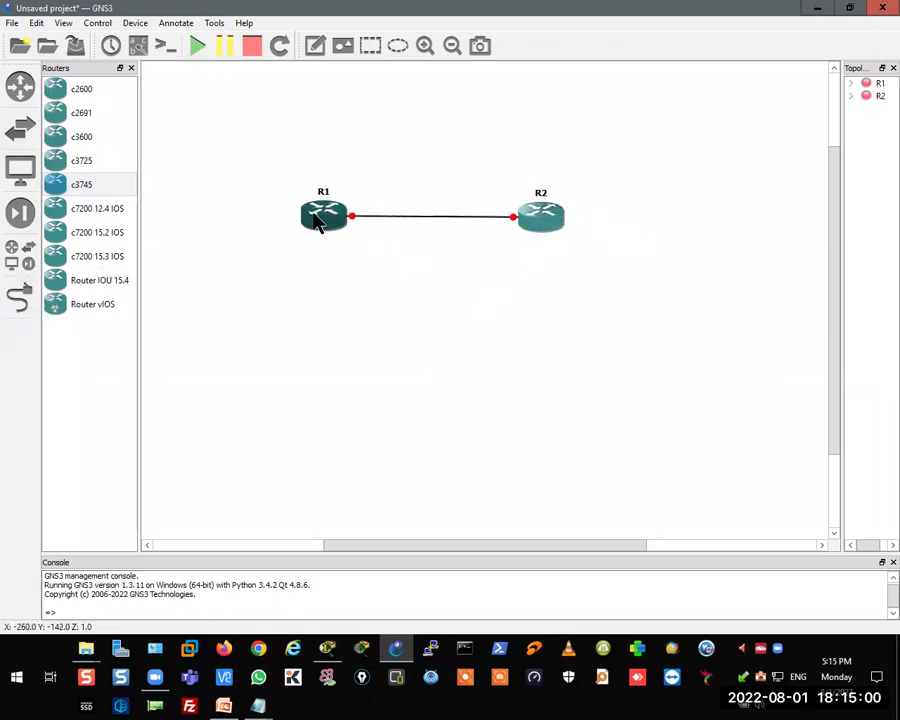
- Start both routers in the topology and open R1's console session
{"action": "left_click", "coordinate": [196, 48]}
{"action": "mouse_move", "coordinate": [324, 226]}
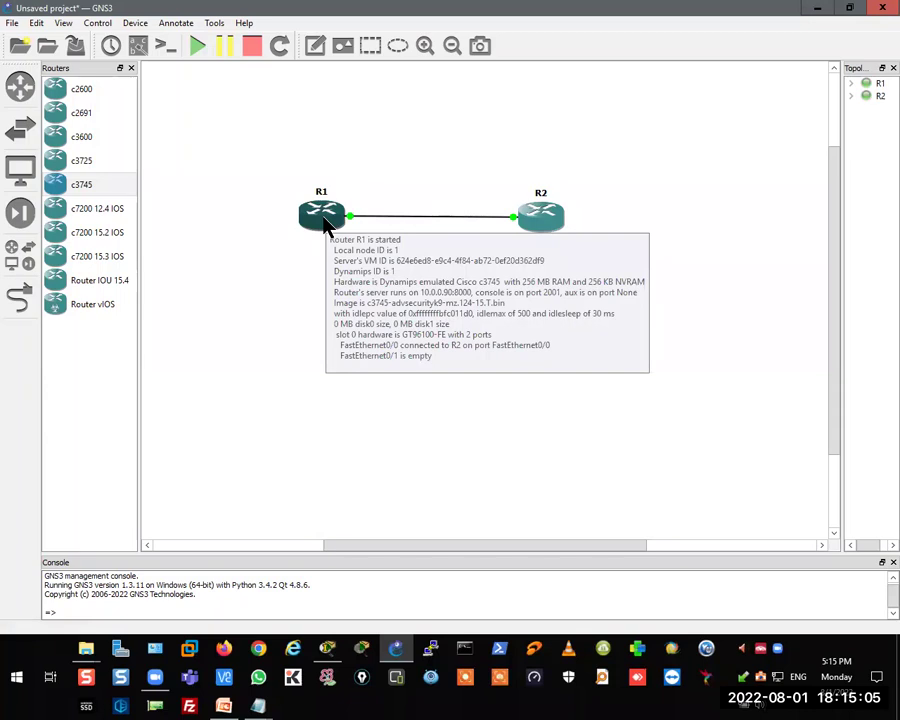
{"action": "double_click", "coordinate": [324, 226]}
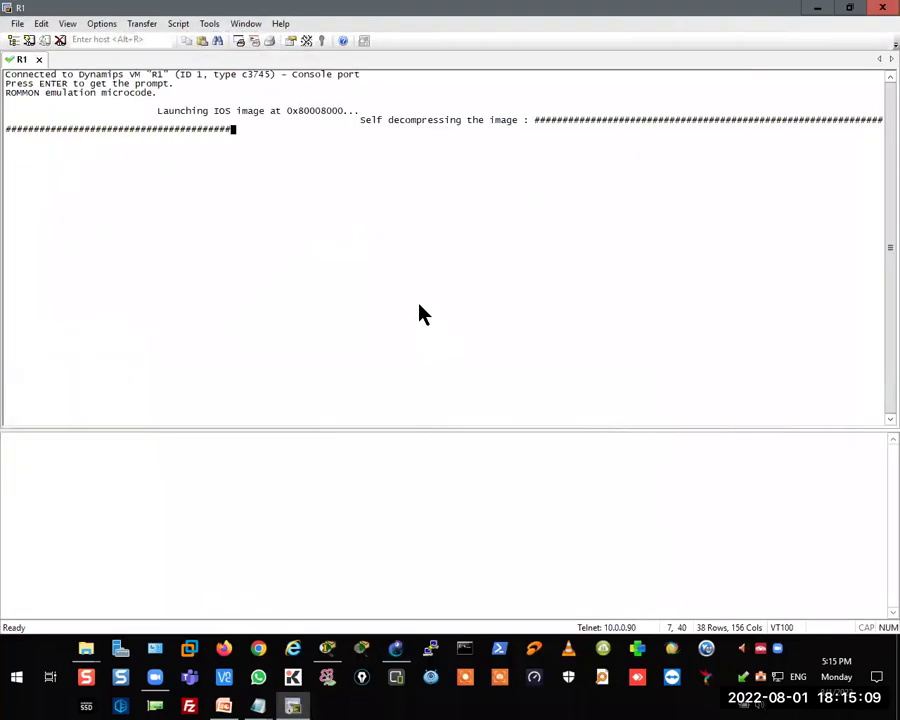
- Switch to Packet Tracer to view its logical workspace, and minimize it to return to R1's console
{"action": "left_click", "coordinate": [328, 648]}
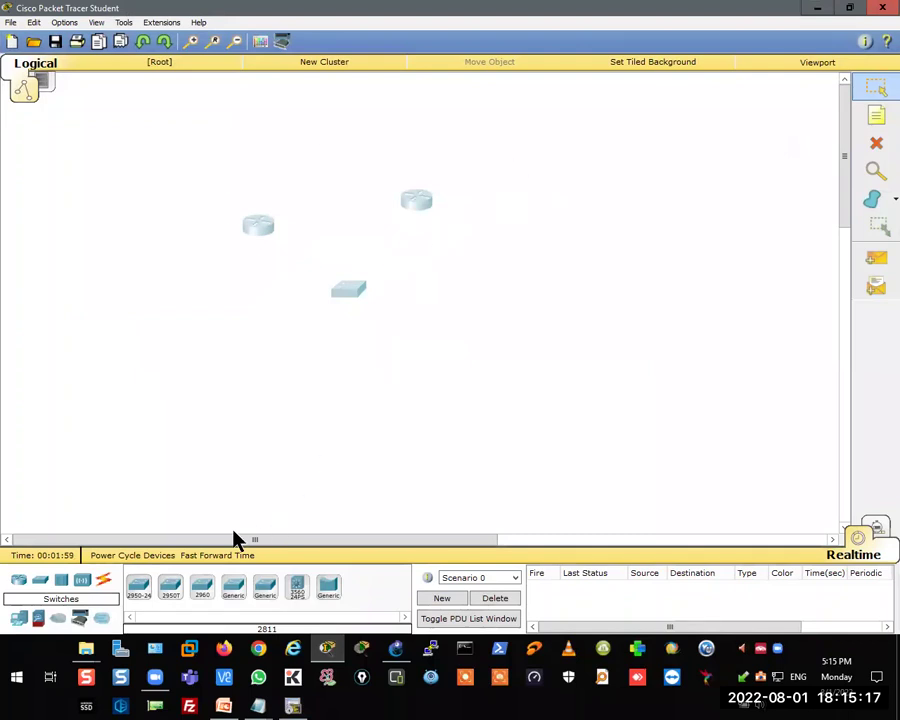
{"action": "left_click", "coordinate": [212, 556]}
{"action": "left_click", "coordinate": [817, 8]}
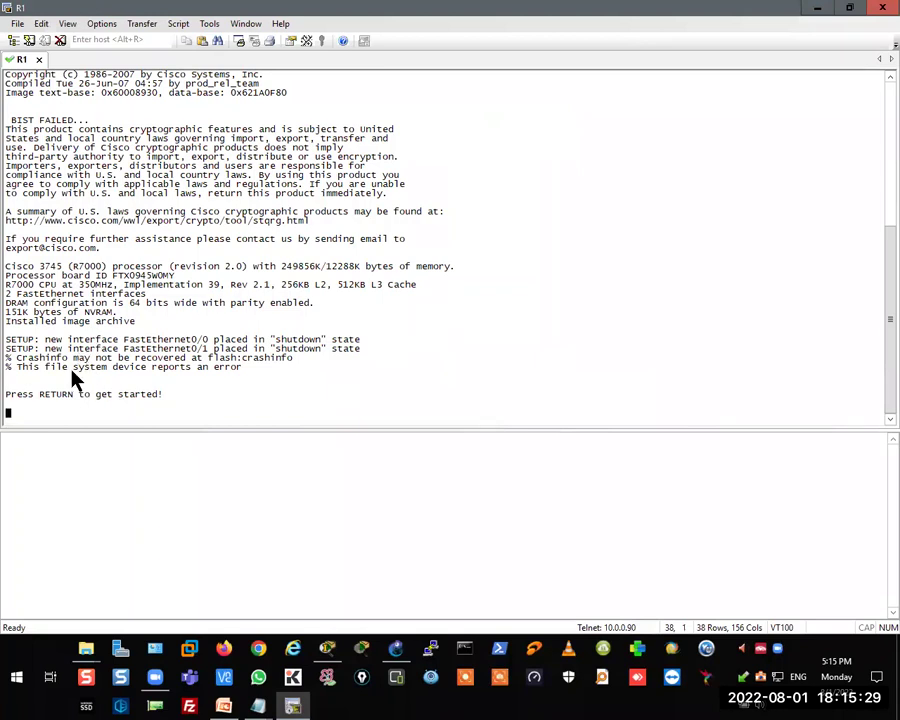
- Bring up R1's command prompt in enlarged text, and close the console session
{"action": "key", "text": "Return"}
{"action": "key", "text": "Return"}
{"action": "key", "text": "Return"}
{"action": "key", "text": "Return"}
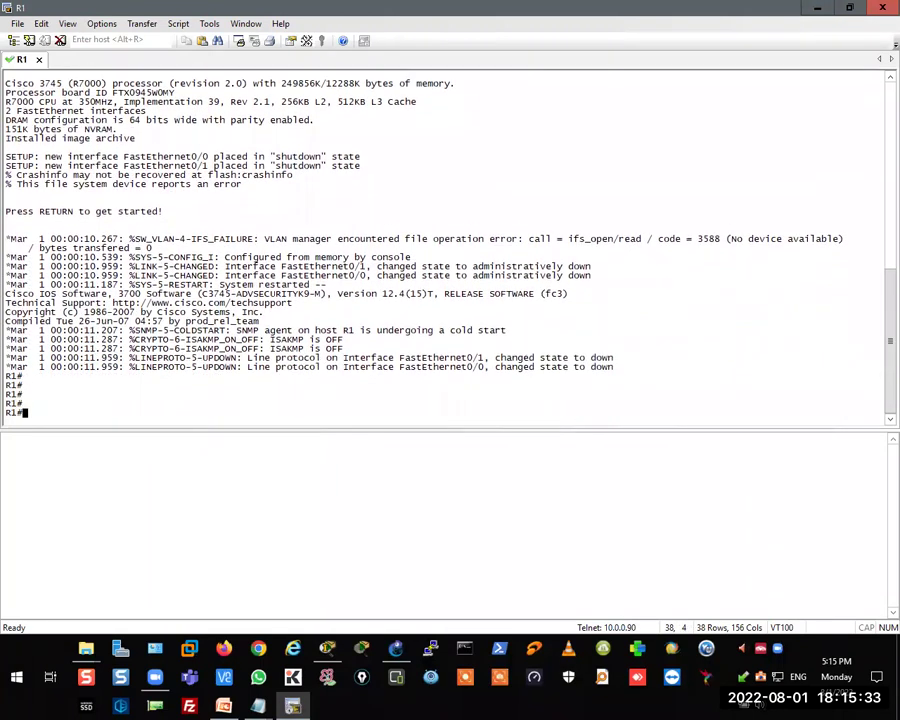
{"action": "scroll", "coordinate": [75, 378], "scroll_direction": "up", "scroll_amount": 2}
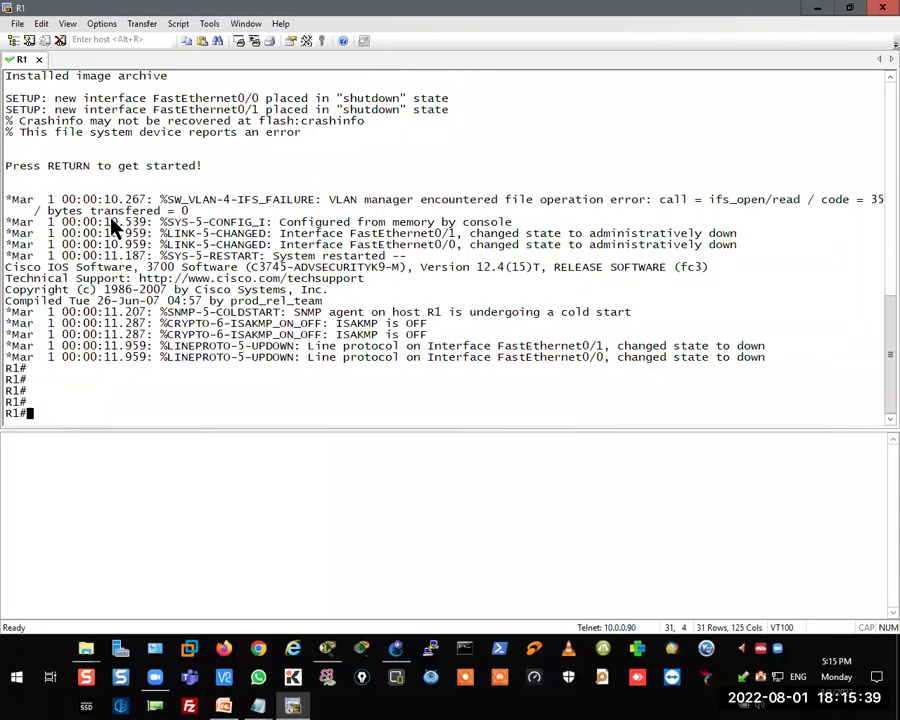
{"action": "left_click", "coordinate": [881, 12]}
{"action": "left_click", "coordinate": [453, 354]}
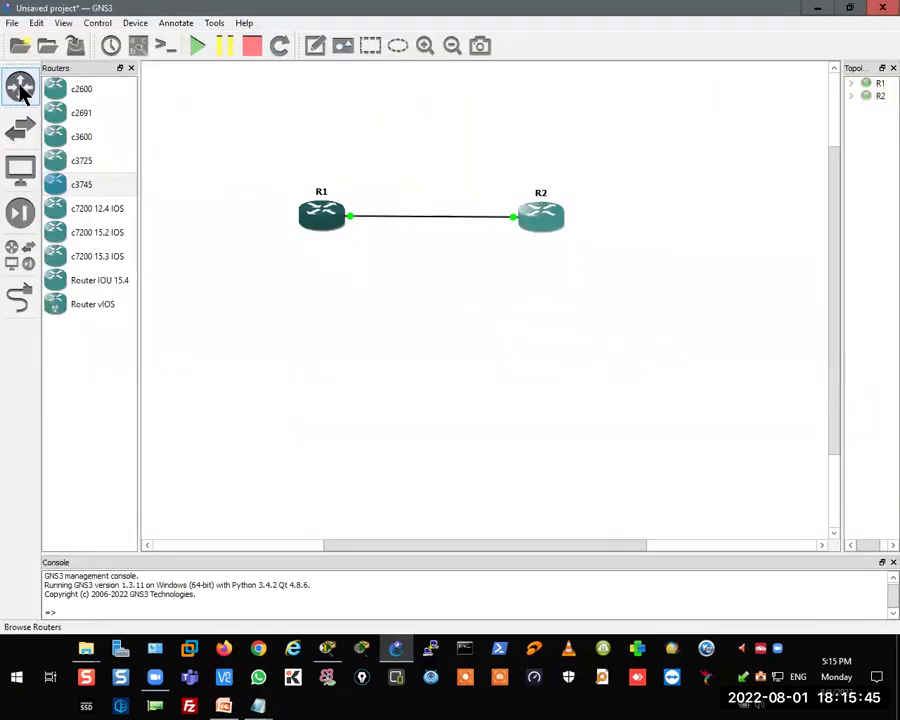
- Revisit the router list and move the two linked routers together up and to the right in the workspace
{"action": "left_click", "coordinate": [20, 88]}
{"action": "left_click", "coordinate": [28, 90]}
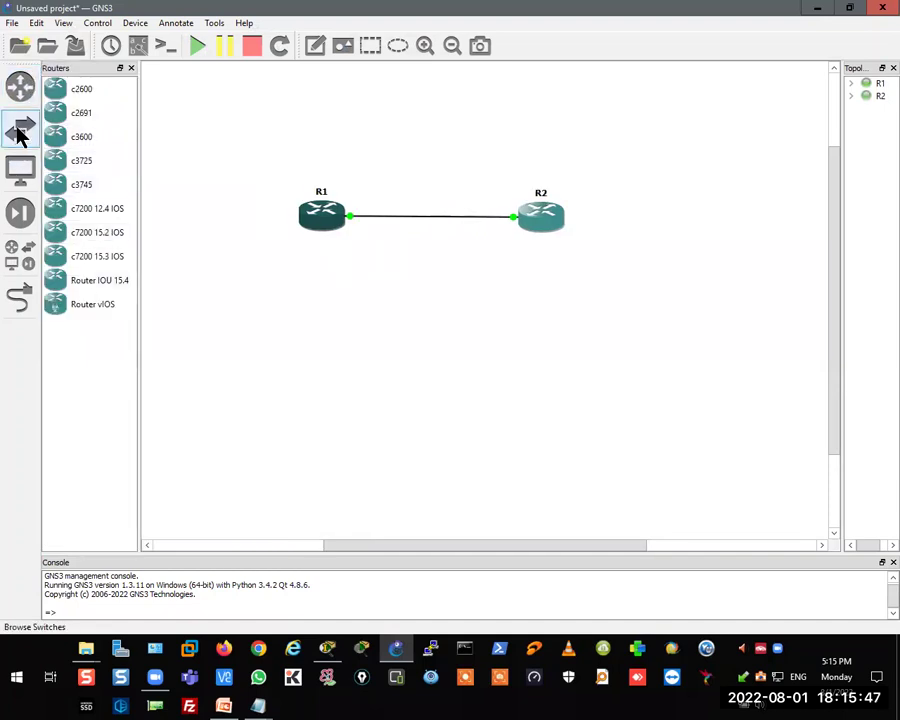
{"action": "left_click", "coordinate": [20, 135]}
{"action": "left_click", "coordinate": [16, 90]}
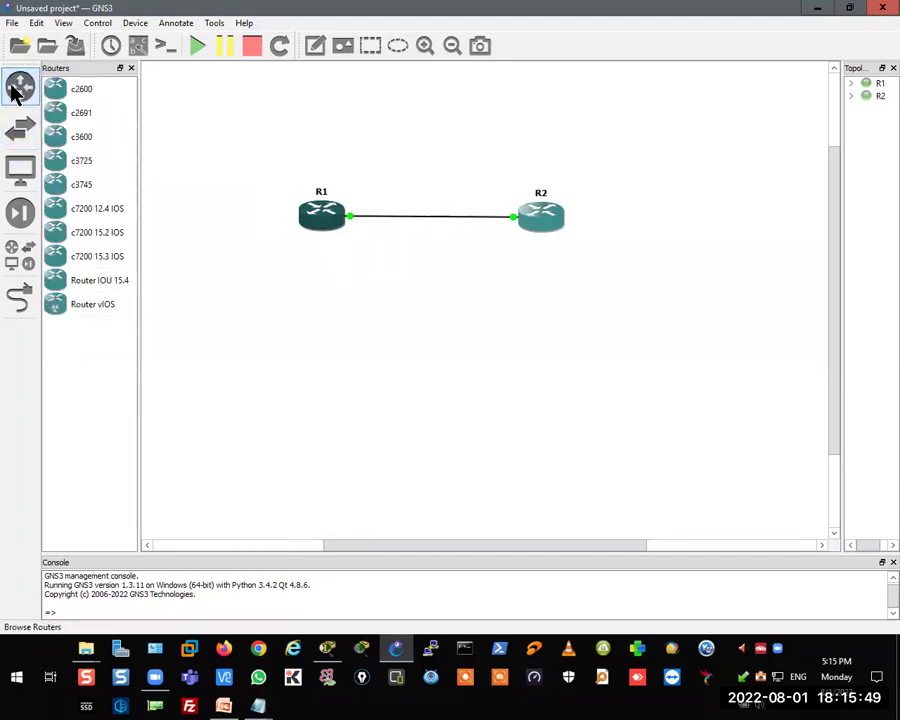
{"action": "left_click_drag", "start_coordinate": [669, 155], "coordinate": [210, 288]}
{"action": "left_click_drag", "start_coordinate": [302, 222], "coordinate": [364, 188]}
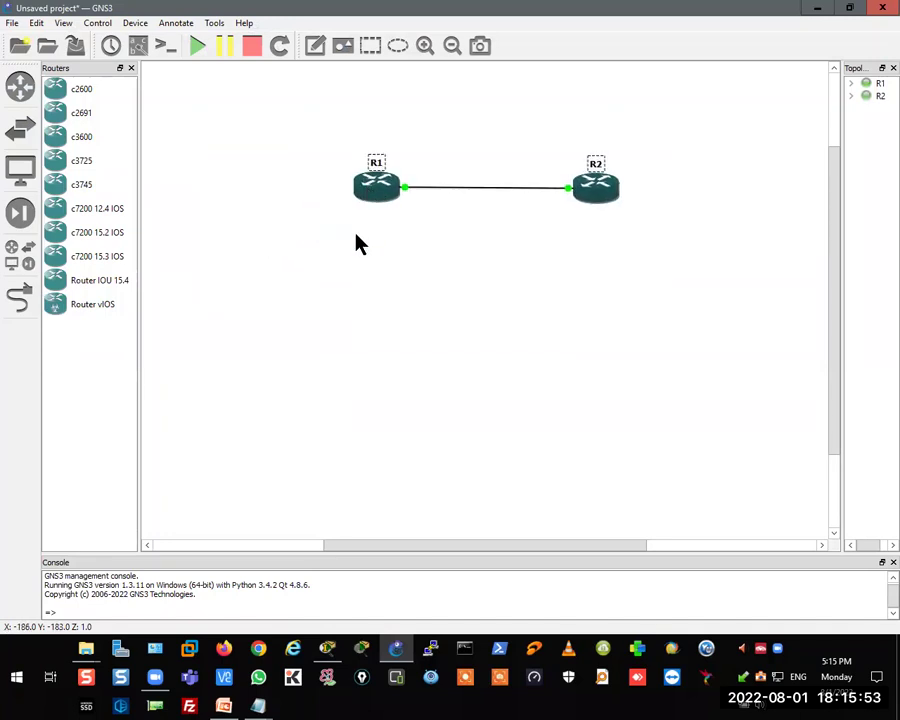
- Compare the device layouts by marking out the devices in Packet Tracer and the linked routers in GNS3
{"action": "left_click", "coordinate": [327, 648]}
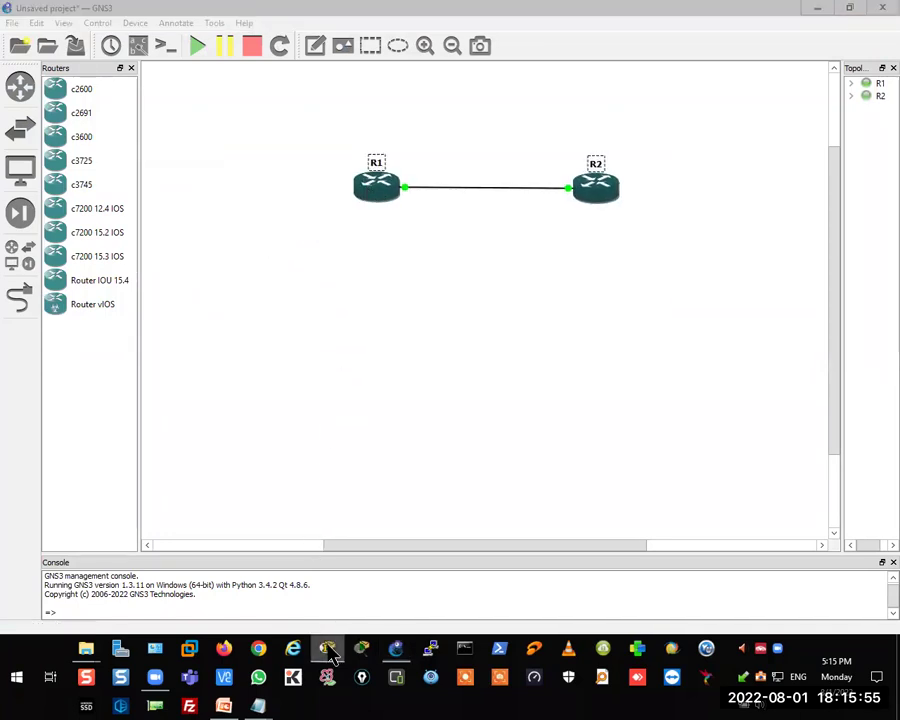
{"action": "left_click_drag", "start_coordinate": [510, 151], "coordinate": [70, 335]}
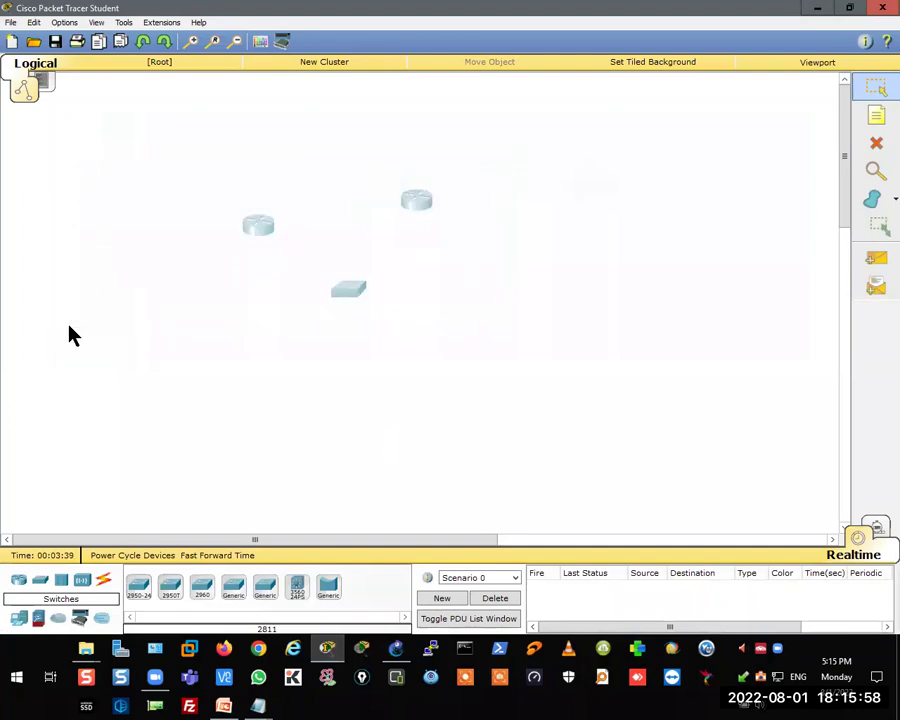
{"action": "left_click", "coordinate": [818, 8]}
{"action": "left_click_drag", "start_coordinate": [706, 119], "coordinate": [303, 243]}
{"action": "left_click_drag", "start_coordinate": [683, 125], "coordinate": [233, 281]}
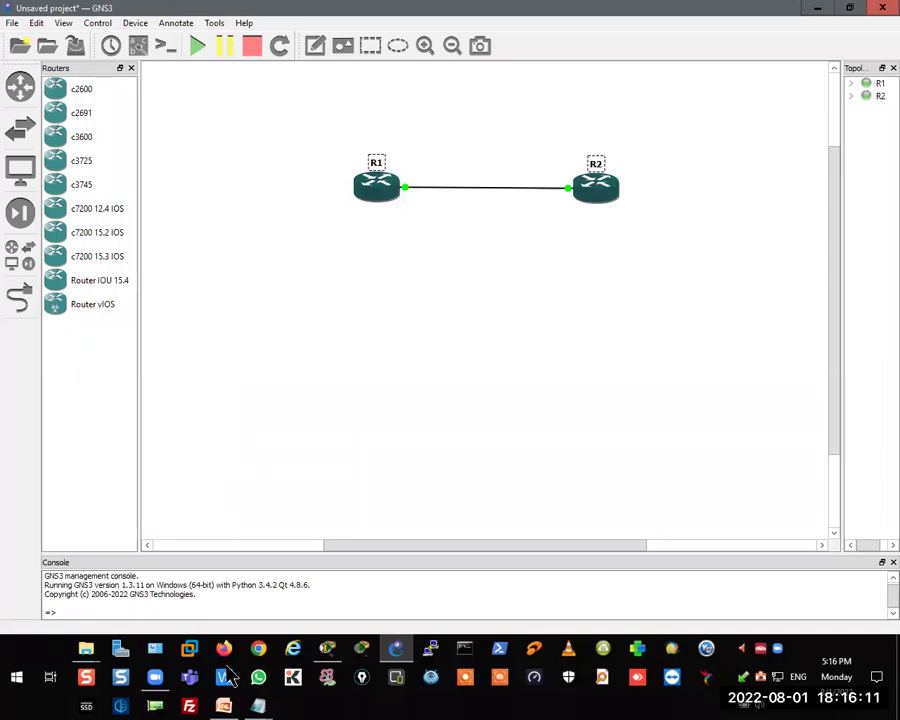
- Bring up the first session agenda over GNS3 and highlight the EVE-NG and PNet-Lab entries
{"action": "left_click", "coordinate": [262, 704]}
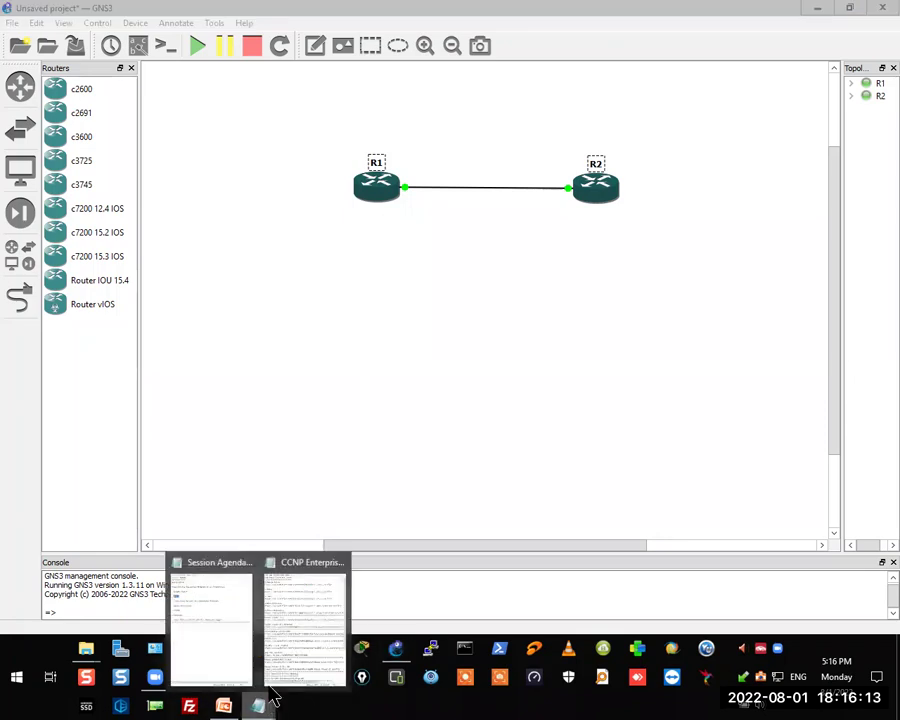
{"action": "left_click", "coordinate": [218, 580]}
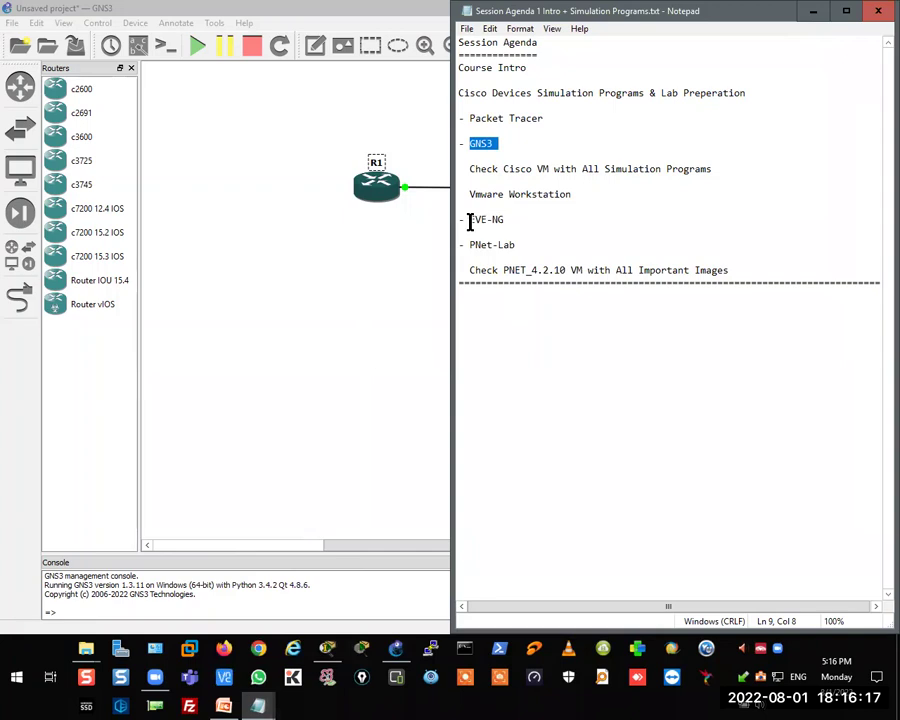
{"action": "left_click_drag", "start_coordinate": [469, 221], "coordinate": [505, 219]}
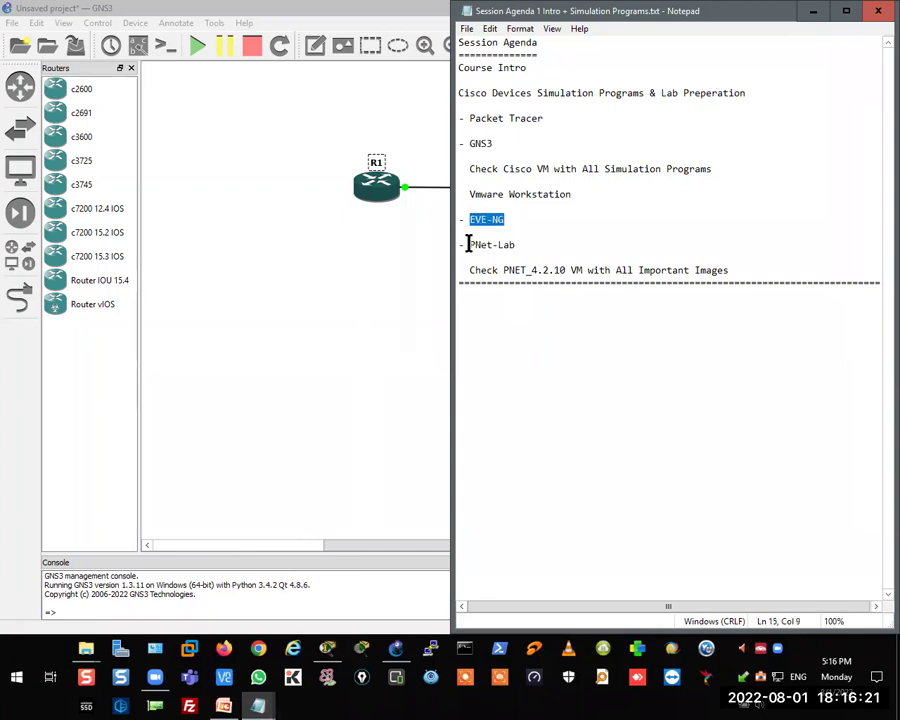
{"action": "left_click_drag", "start_coordinate": [468, 243], "coordinate": [514, 244]}
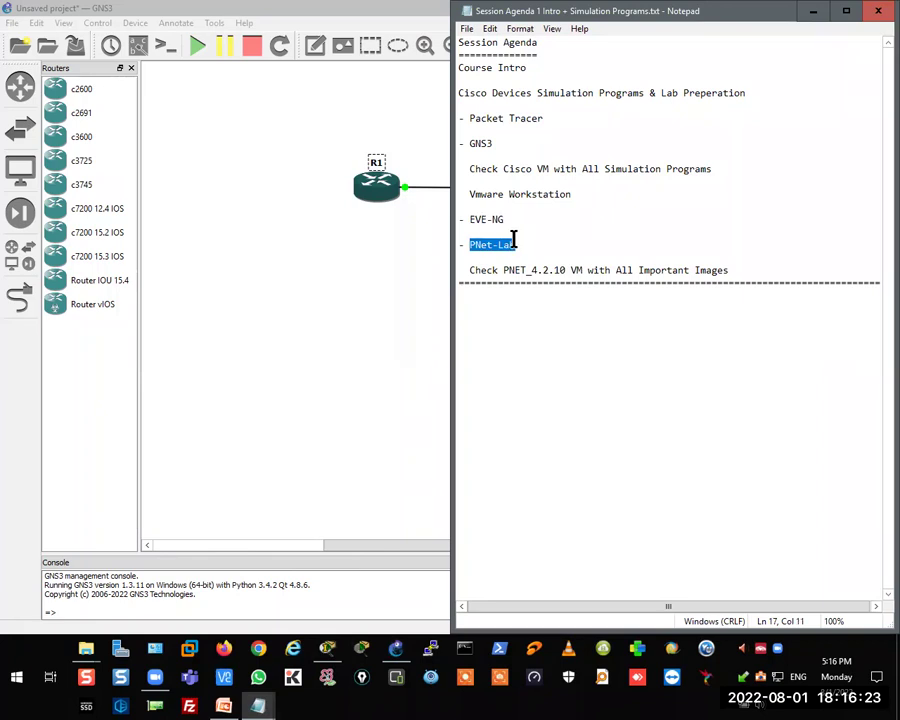
{"action": "left_click_drag", "start_coordinate": [470, 218], "coordinate": [515, 219]}
{"action": "left_click_drag", "start_coordinate": [468, 243], "coordinate": [515, 244]}
{"action": "left_click_drag", "start_coordinate": [468, 221], "coordinate": [508, 221]}
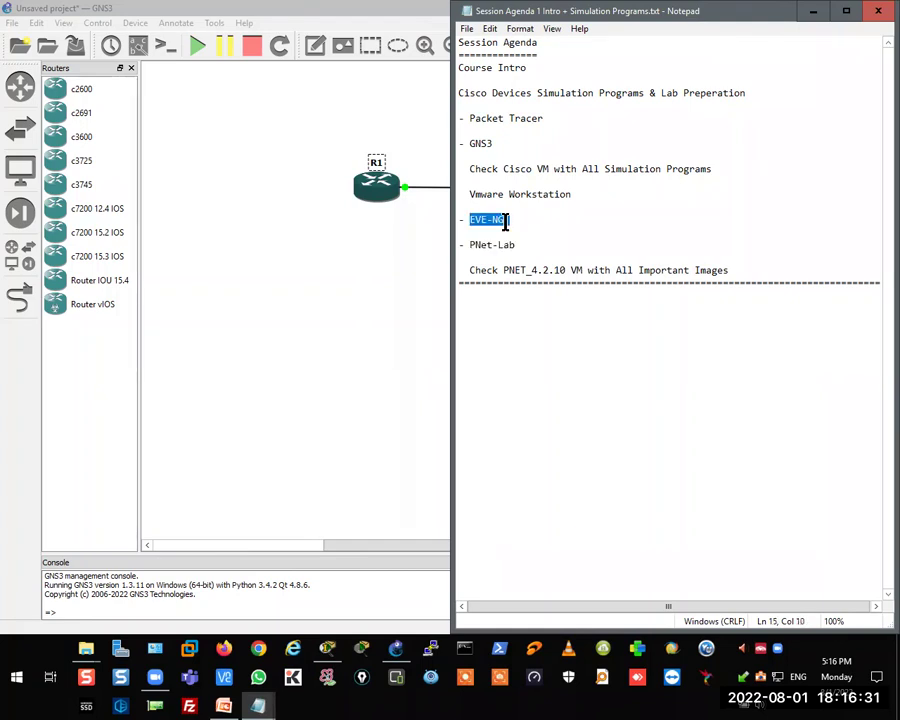
{"action": "left_click_drag", "start_coordinate": [468, 220], "coordinate": [508, 220]}
- Highlight Packet Tracer, GNS3, and the EVE-NG and PNet-Lab lines in the agenda to compare the simulation programs
{"action": "left_click_drag", "start_coordinate": [470, 118], "coordinate": [572, 118]}
{"action": "left_click_drag", "start_coordinate": [468, 141], "coordinate": [502, 141]}
{"action": "key", "text": "shift+Home"}
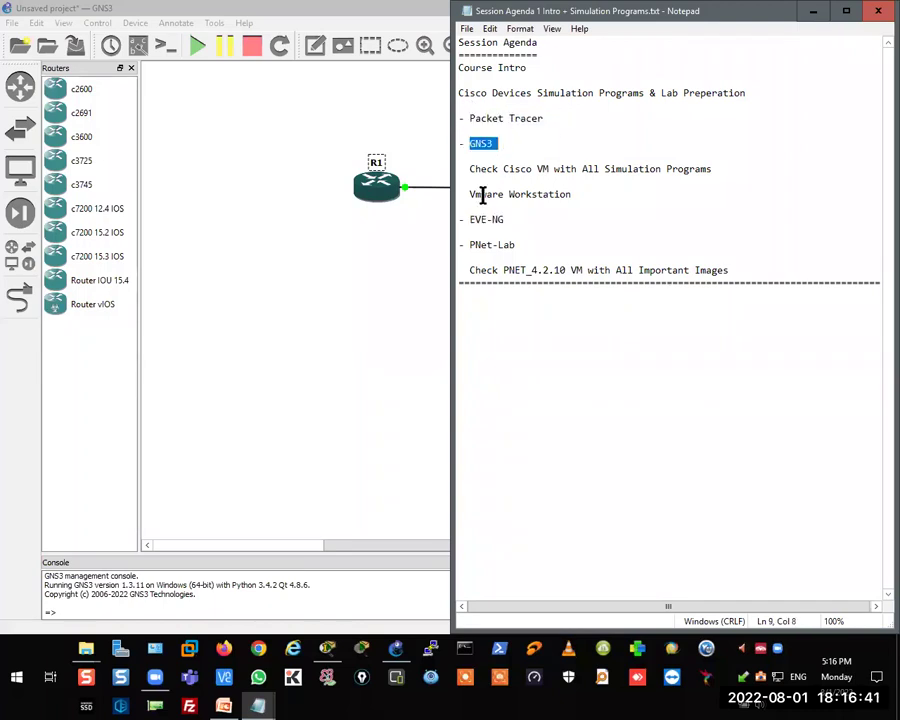
{"action": "left_click_drag", "start_coordinate": [468, 220], "coordinate": [521, 220]}
{"action": "left_click_drag", "start_coordinate": [461, 220], "coordinate": [512, 241]}
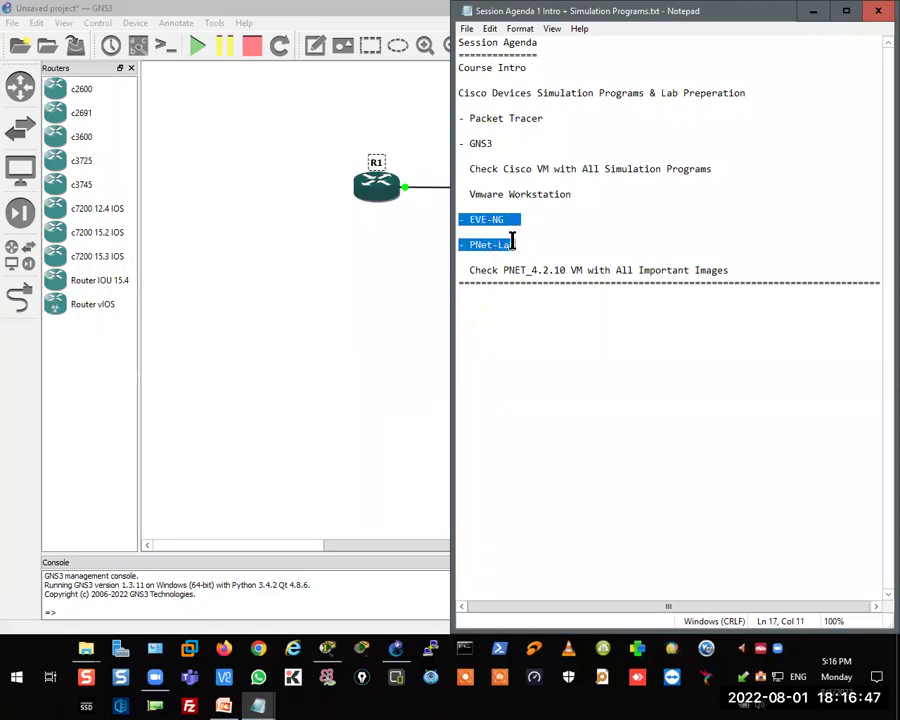
- Highlight the agenda block from GNS3 through Vmware Workstation, followed by the EVE-NG entry
{"action": "left_click_drag", "start_coordinate": [469, 143], "coordinate": [601, 193]}
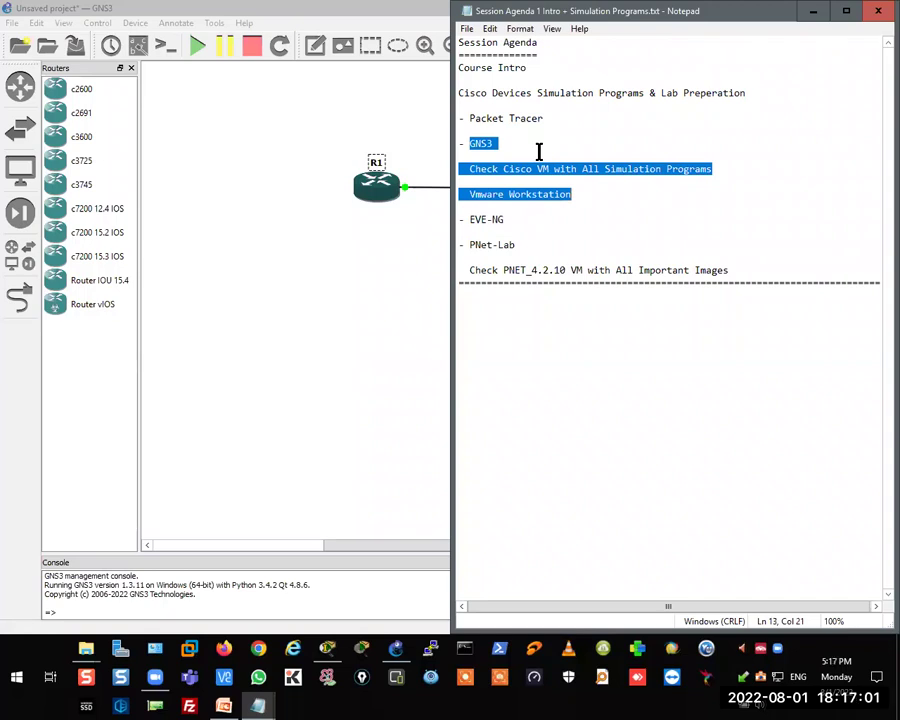
{"action": "left_click_drag", "start_coordinate": [468, 143], "coordinate": [580, 194]}
{"action": "left_click_drag", "start_coordinate": [470, 219], "coordinate": [505, 219]}
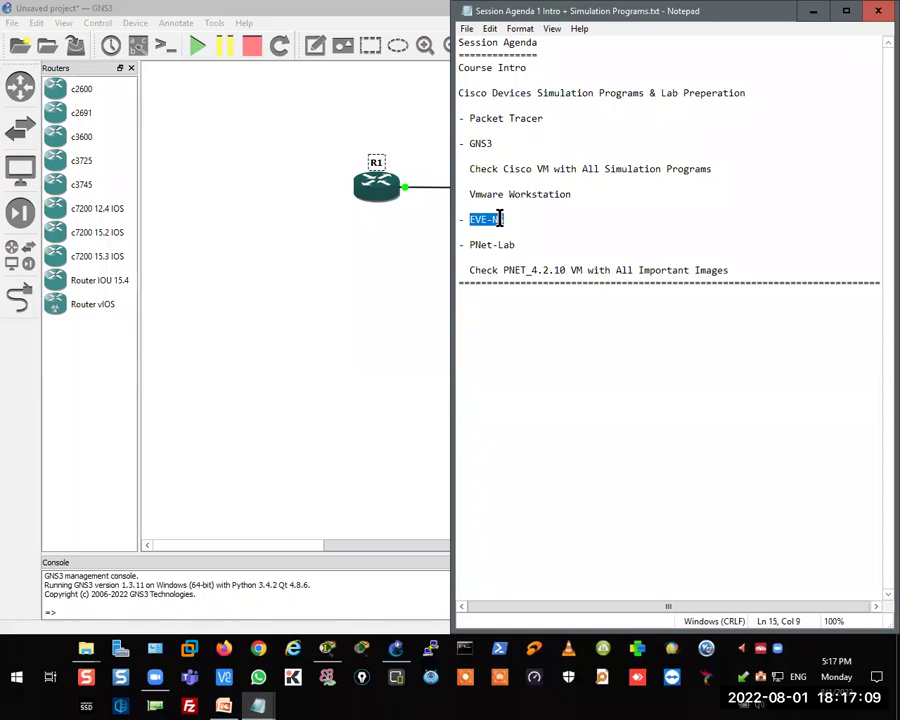
- Highlight the GNS3 entry, the word VM in the Cisco VM line, and the Vmware Workstation line in the agenda
{"action": "left_click_drag", "start_coordinate": [466, 143], "coordinate": [513, 145]}
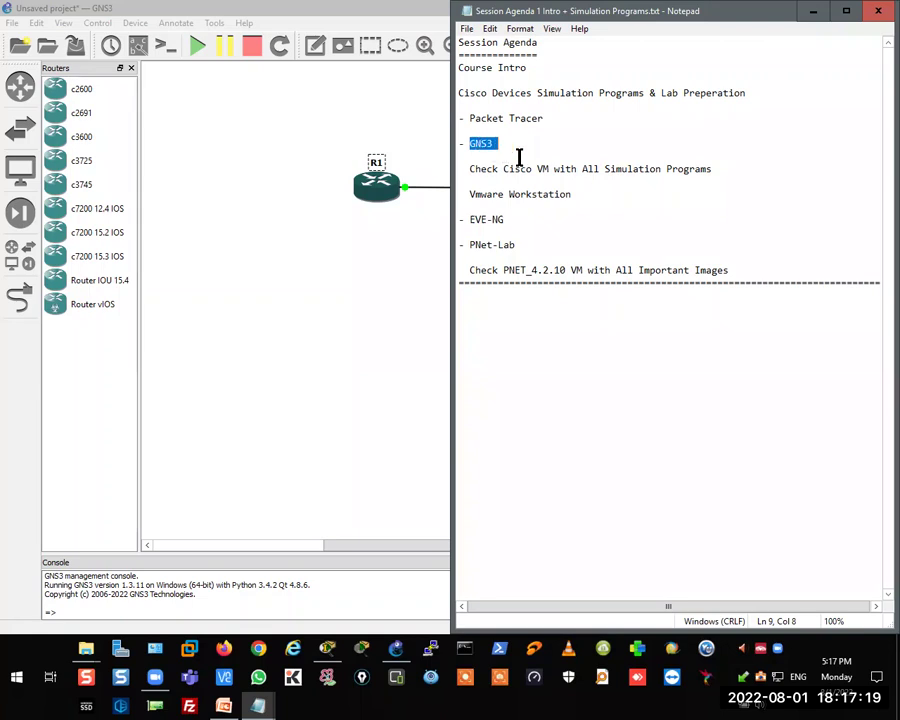
{"action": "left_click_drag", "start_coordinate": [537, 166], "coordinate": [547, 165]}
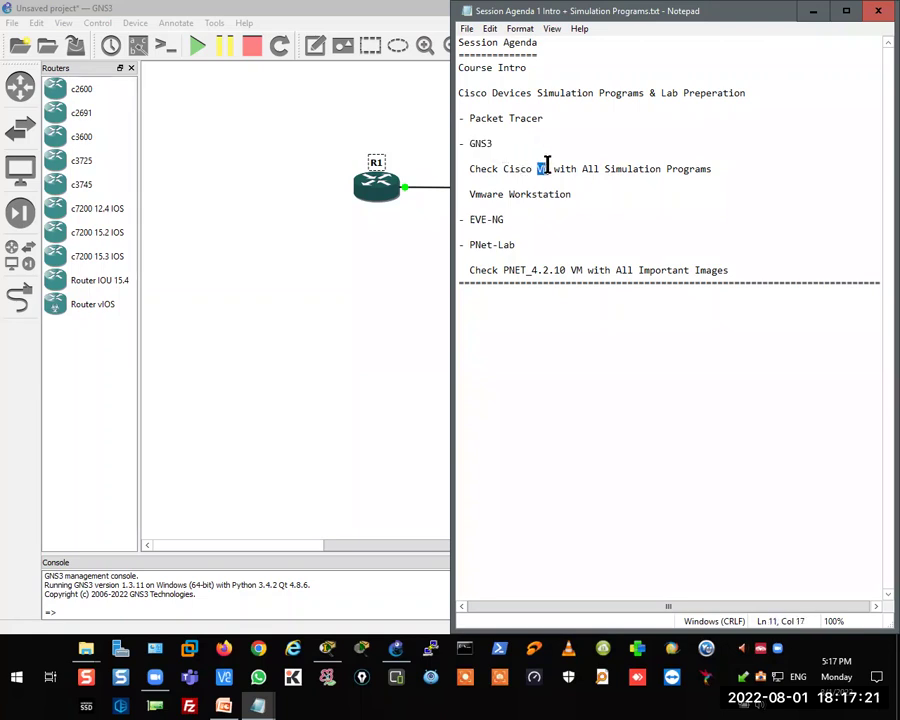
{"action": "left_click_drag", "start_coordinate": [467, 141], "coordinate": [493, 142]}
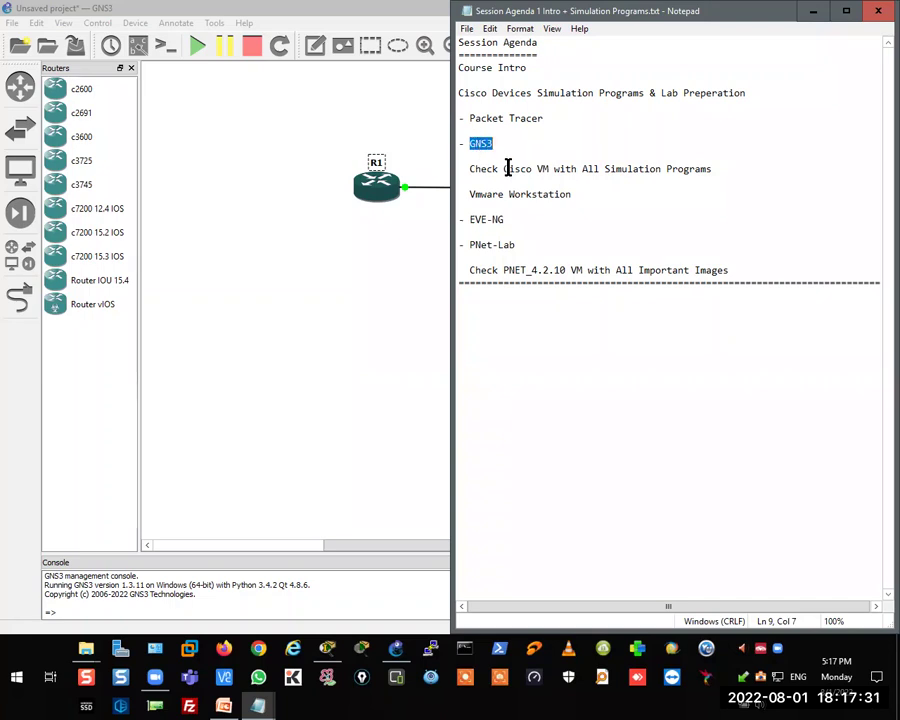
{"action": "left_click_drag", "start_coordinate": [537, 168], "coordinate": [548, 168]}
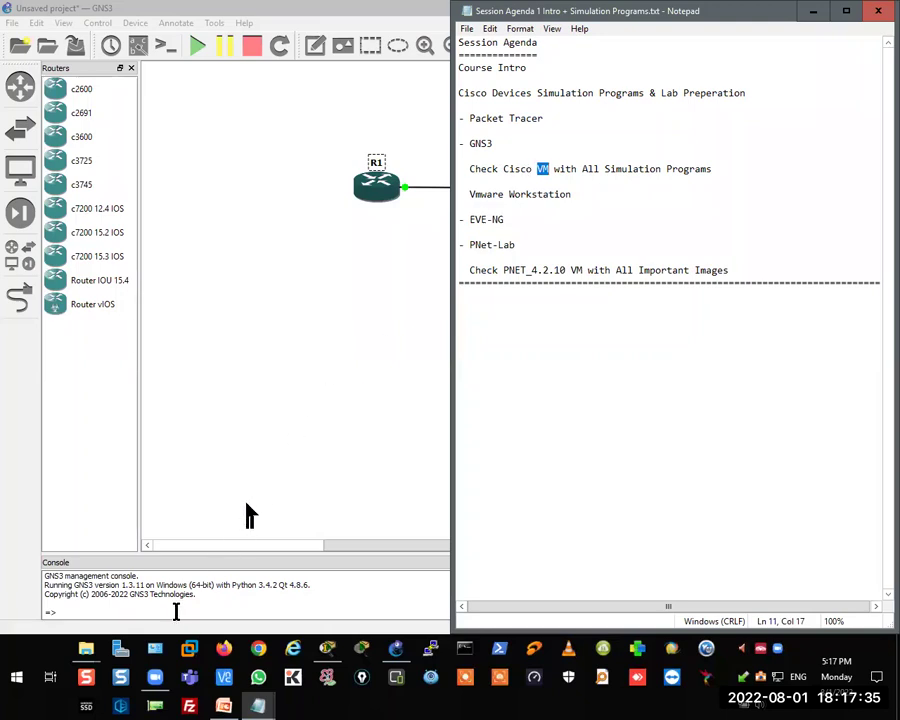
{"action": "left_click_drag", "start_coordinate": [469, 194], "coordinate": [586, 198]}
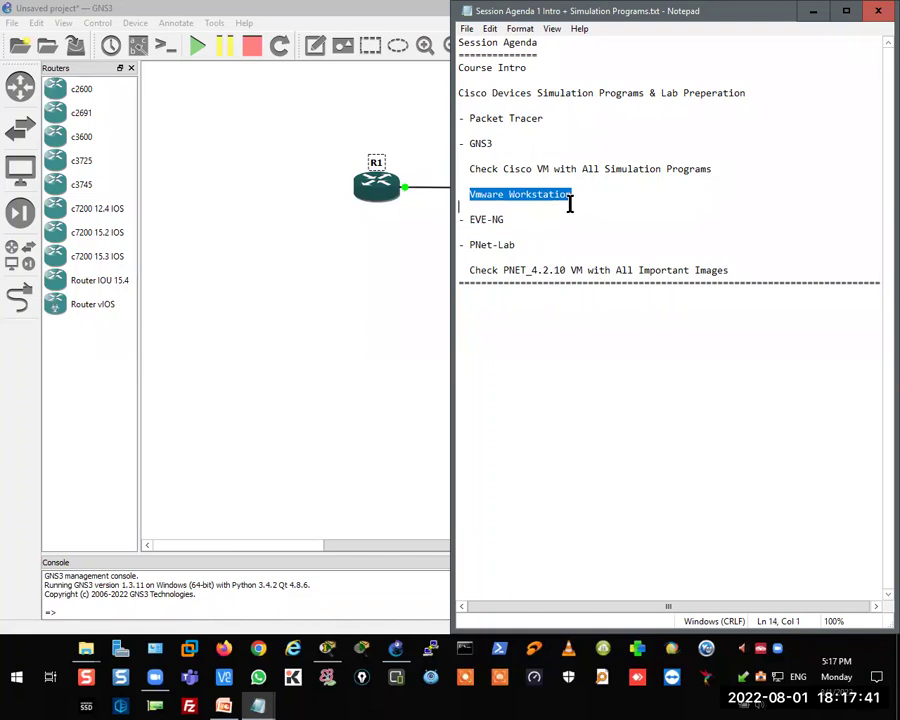
- Switch to VMware Workstation, resume the suspended 7(3) virtual machine, and display it in full screen
{"action": "left_click", "coordinate": [192, 650]}
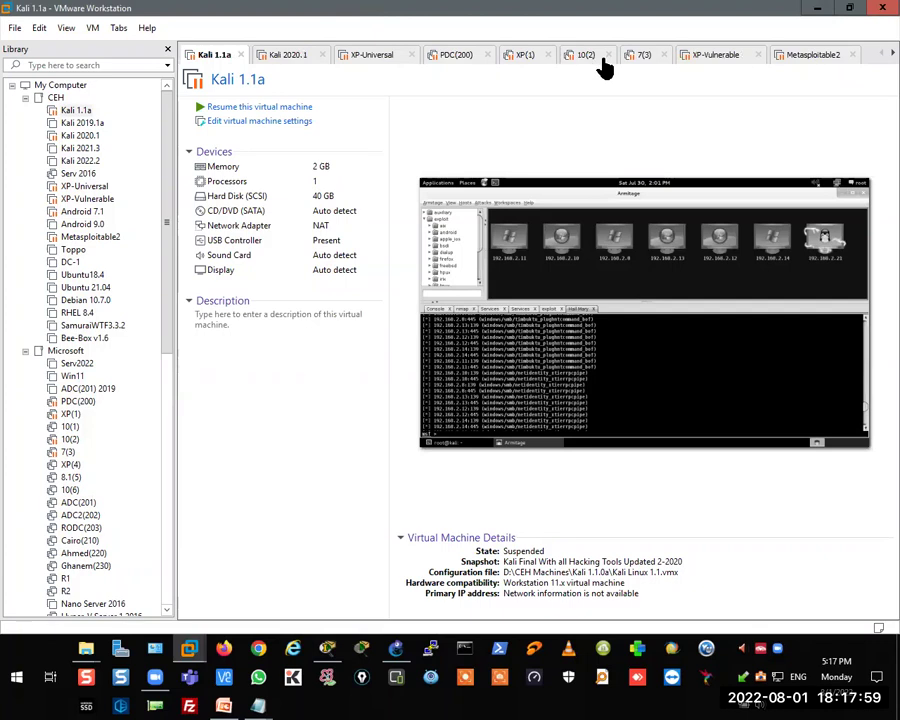
{"action": "left_click", "coordinate": [643, 56]}
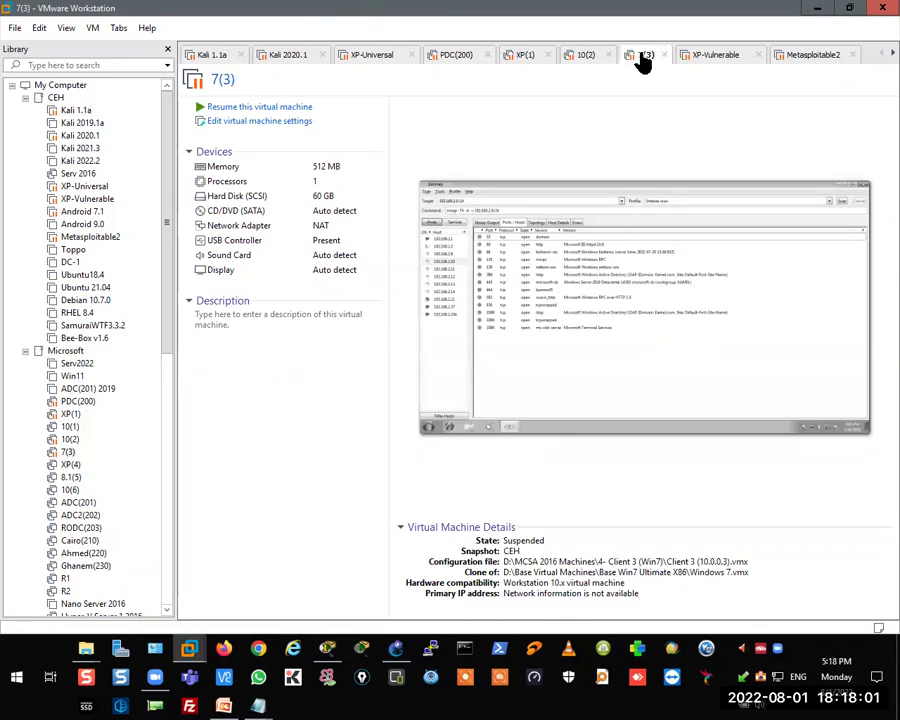
{"action": "left_click", "coordinate": [266, 108]}
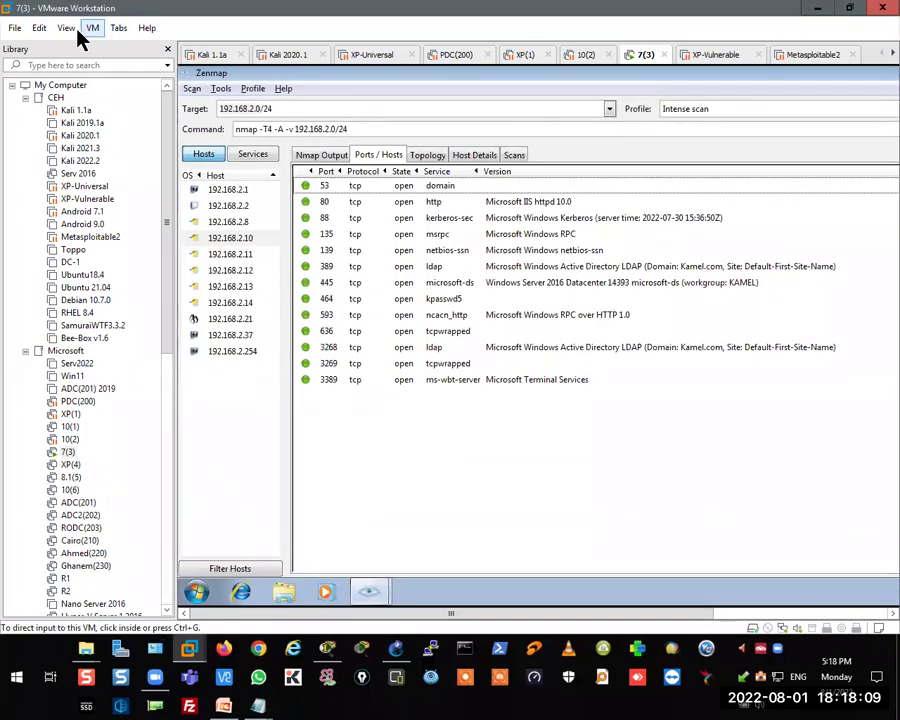
{"action": "left_click", "coordinate": [66, 28]}
{"action": "left_click", "coordinate": [100, 42]}
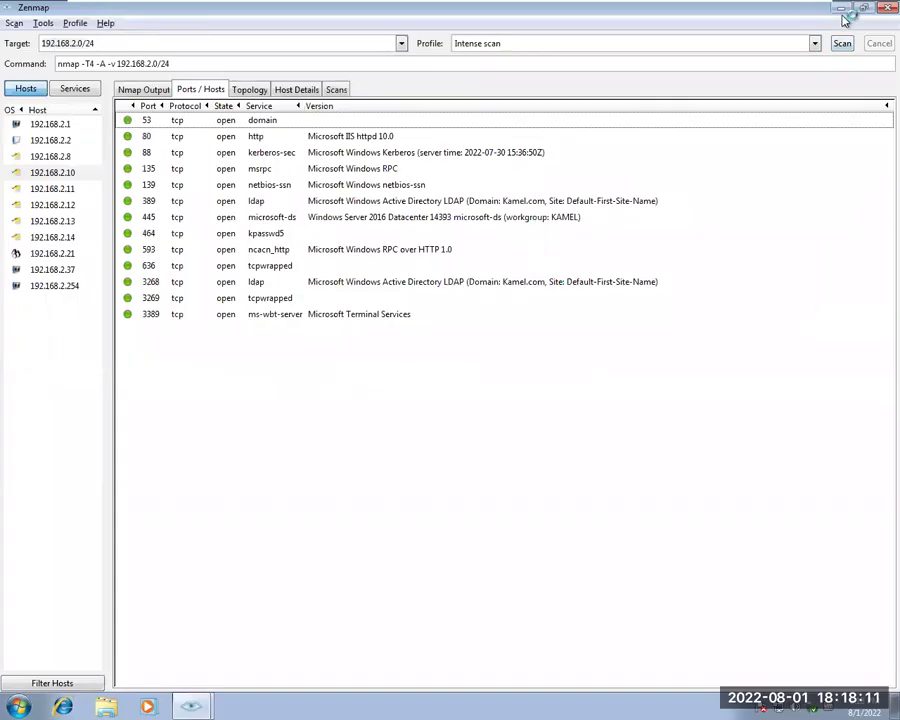
- Minimize both Zenmap windows in the 7(3) guest, view its Start menu, and leave full screen
{"action": "left_click", "coordinate": [842, 10]}
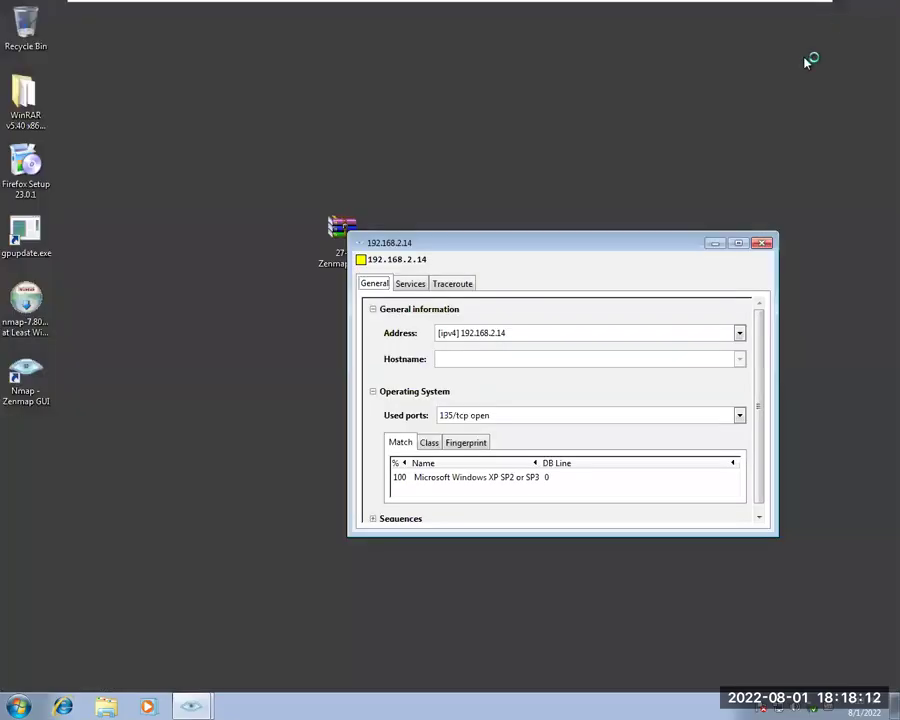
{"action": "left_click", "coordinate": [716, 244]}
{"action": "left_click", "coordinate": [18, 704]}
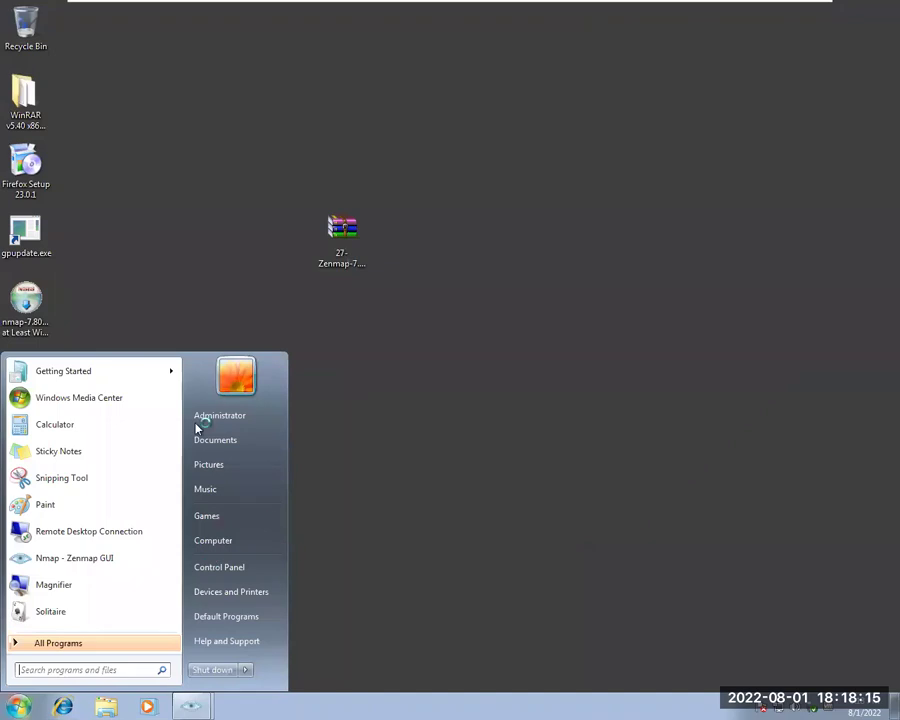
{"action": "left_click", "coordinate": [605, 101]}
{"action": "left_click", "coordinate": [801, 14]}
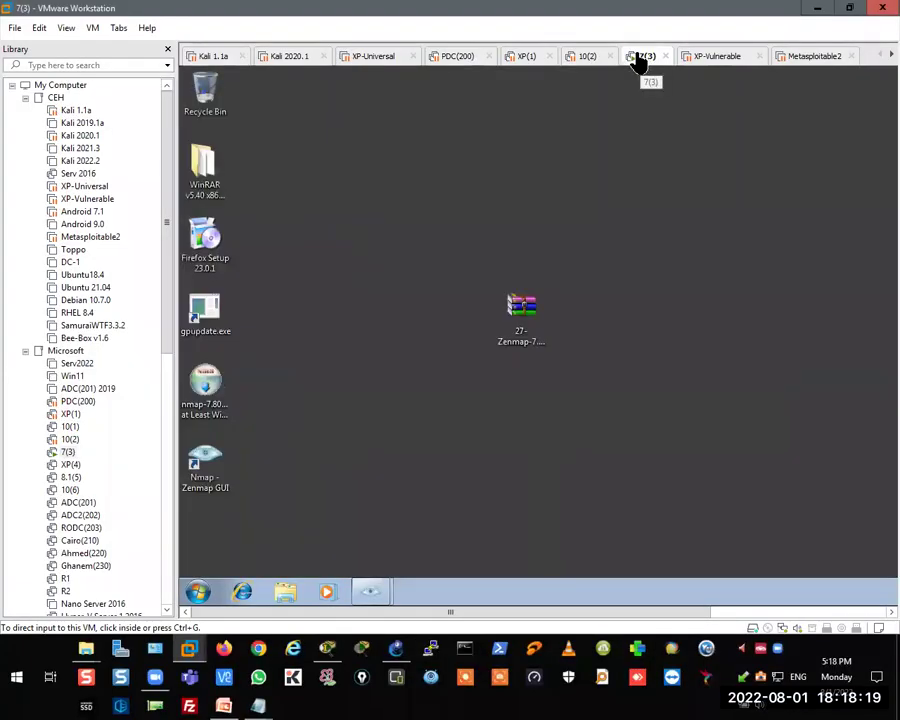
- Look through the open virtual machines 10(2), XP(1), 7(3), and Kali 2020.1
{"action": "left_click", "coordinate": [590, 58]}
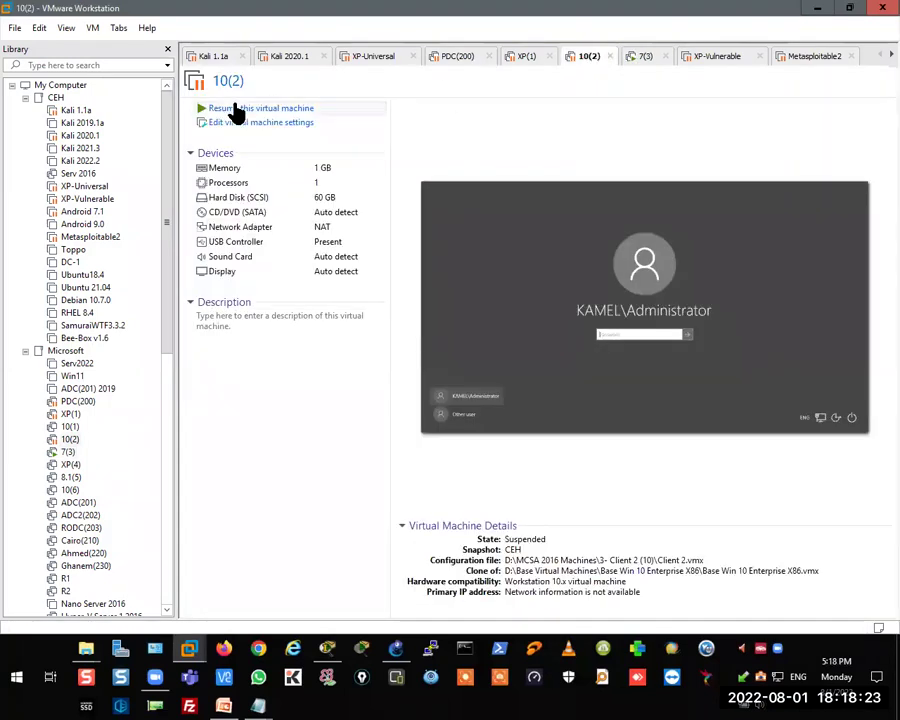
{"action": "left_click", "coordinate": [527, 58]}
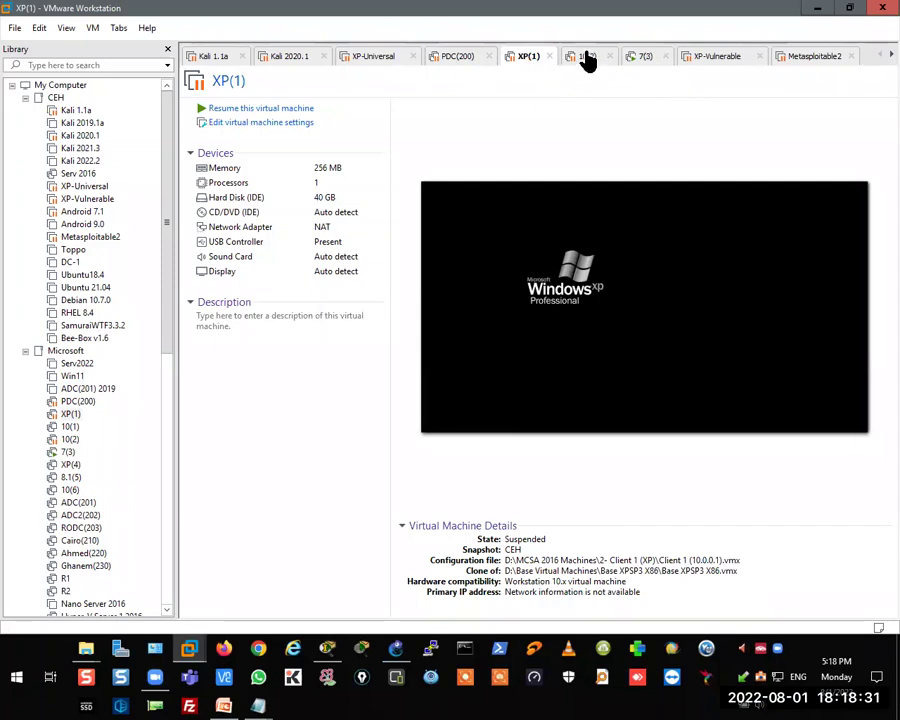
{"action": "left_click", "coordinate": [638, 62]}
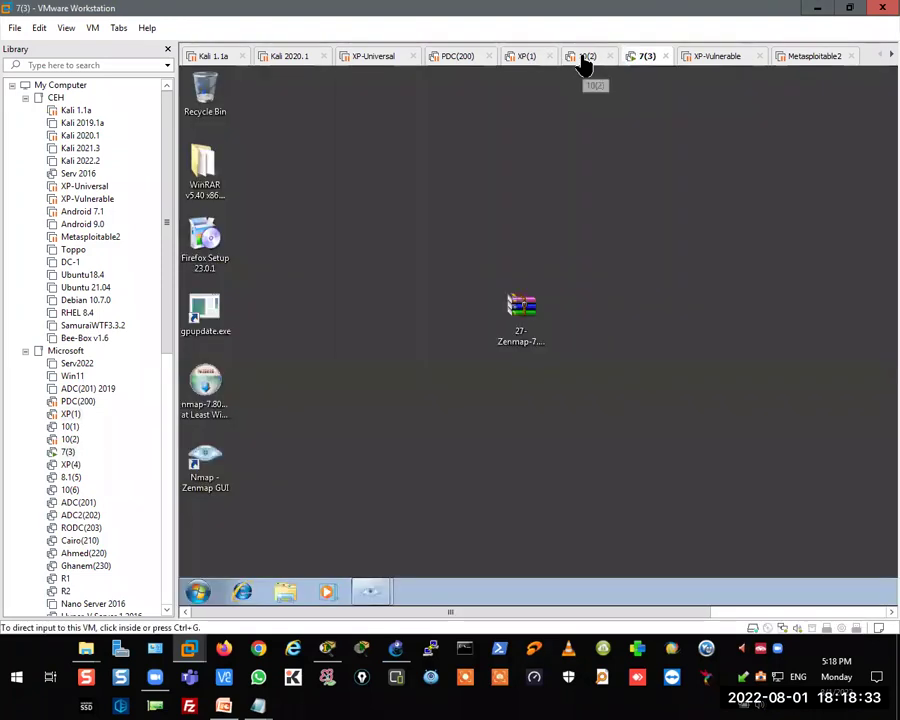
{"action": "left_click", "coordinate": [585, 64]}
{"action": "left_click", "coordinate": [525, 60]}
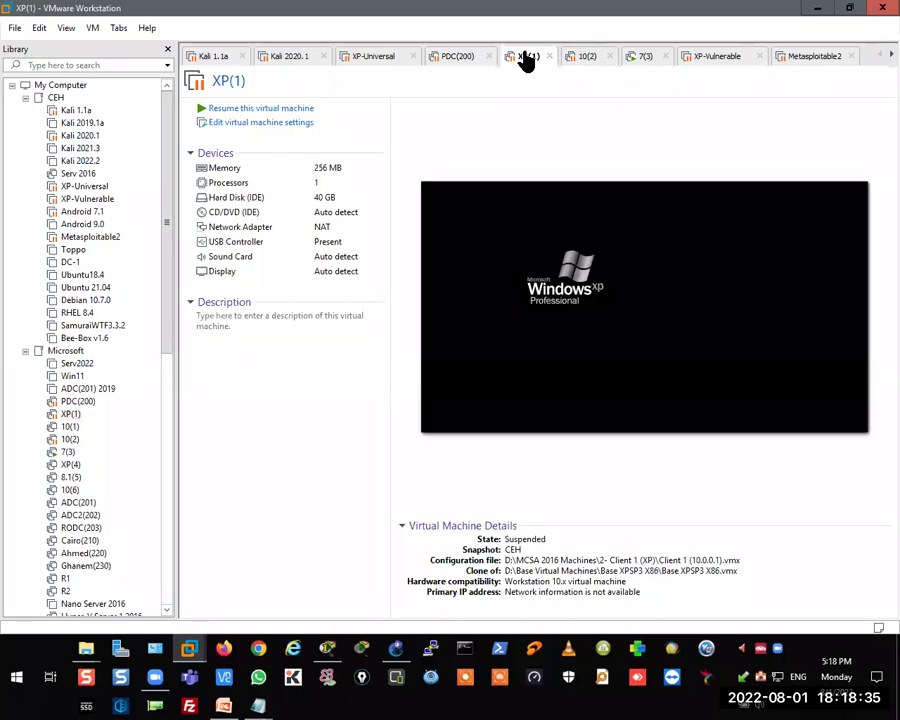
{"action": "left_click", "coordinate": [285, 60]}
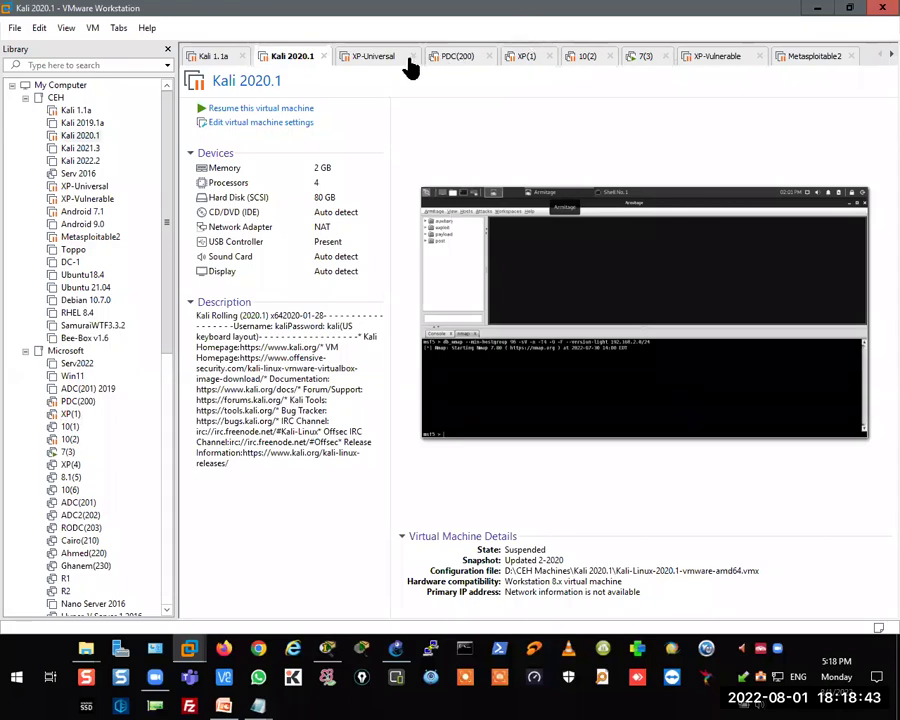
- Open Cisco VM from the Cisco group of the library and power it on
{"action": "left_click_drag", "start_coordinate": [165, 168], "coordinate": [168, 428]}
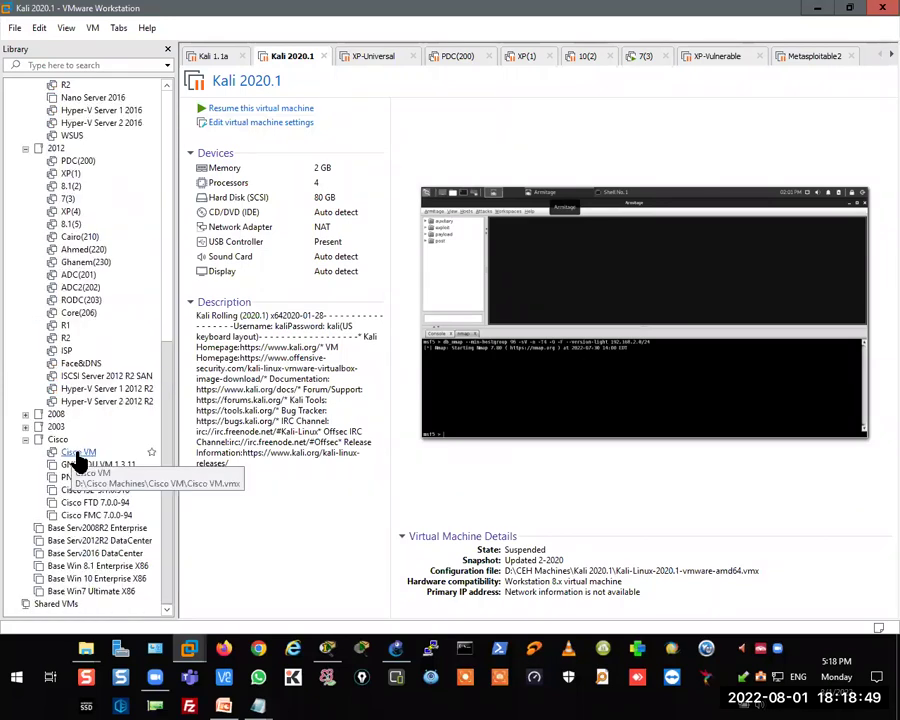
{"action": "left_click", "coordinate": [77, 457]}
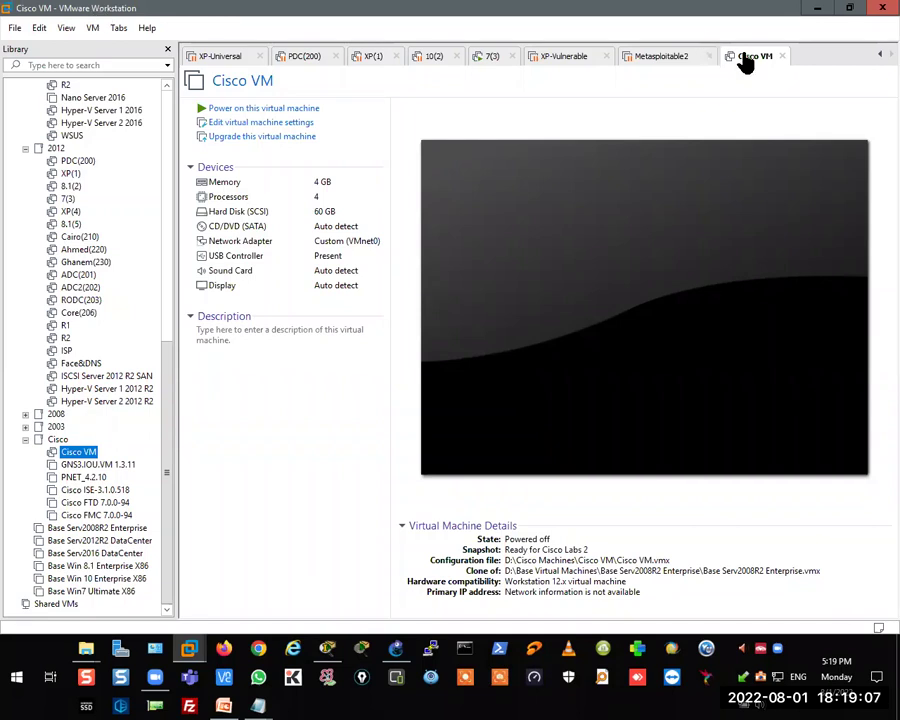
{"action": "left_click", "coordinate": [252, 110]}
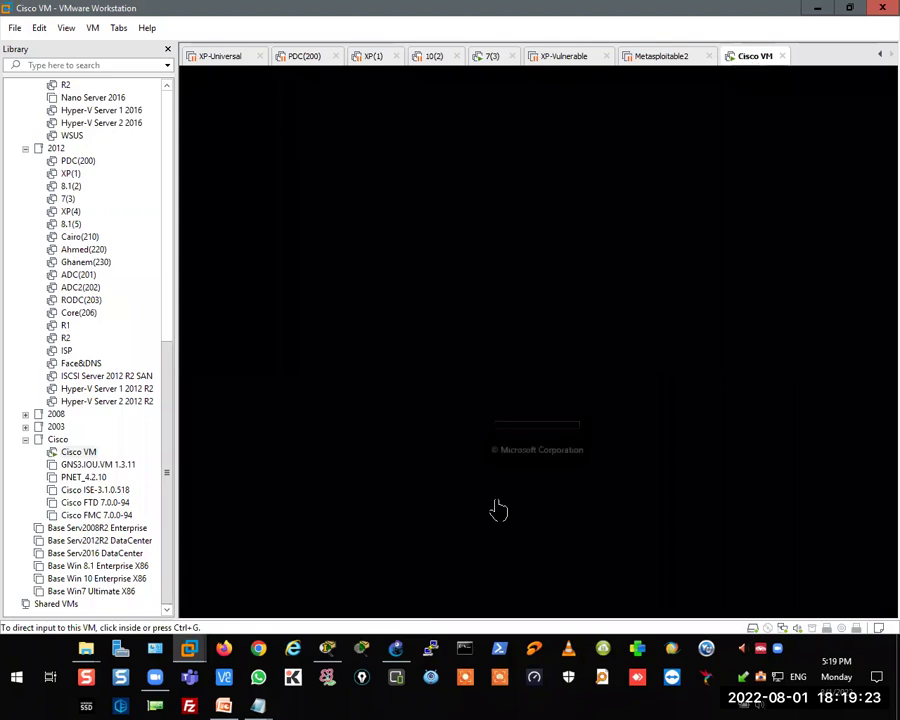
- Glance at the two-router GNS3 project, return to VMware Workstation, and display Cisco VM in full screen
{"action": "left_click", "coordinate": [398, 651]}
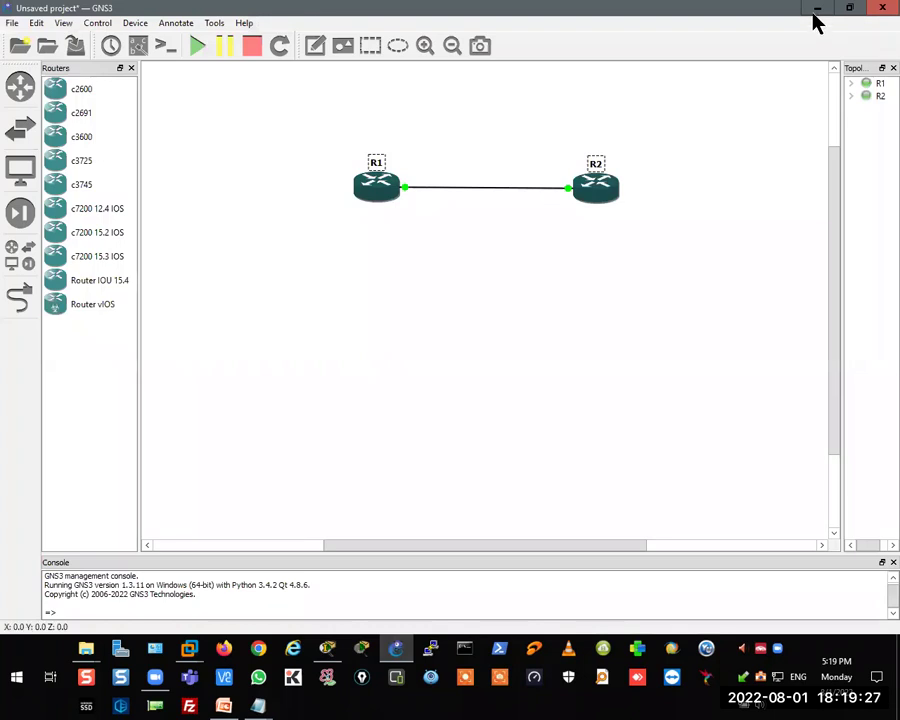
{"action": "key", "text": "alt+Tab"}
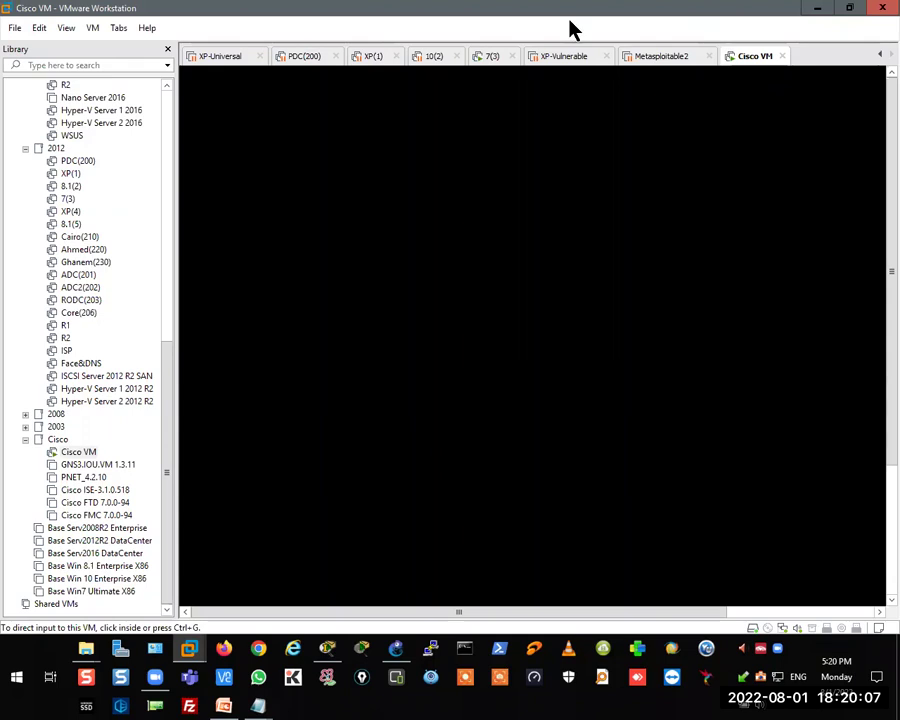
{"action": "left_click", "coordinate": [66, 30]}
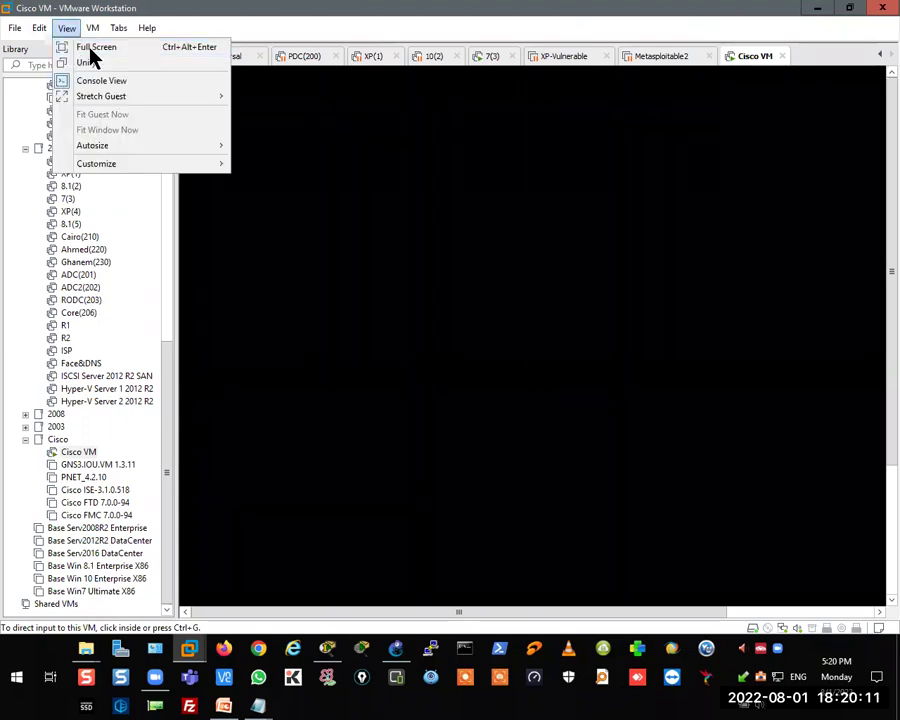
{"action": "left_click", "coordinate": [90, 48]}
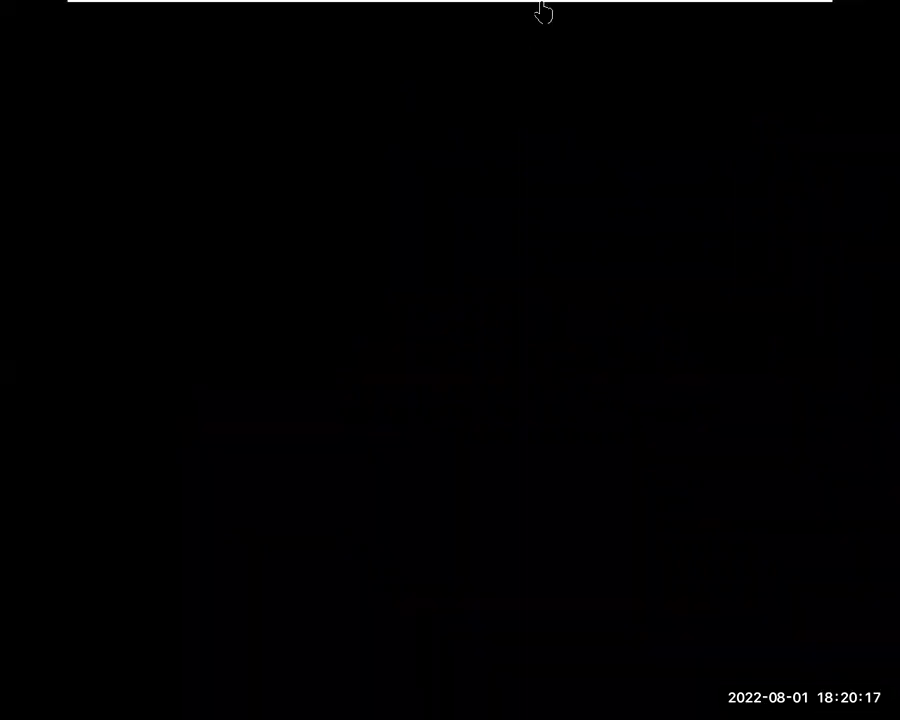
{"action": "mouse_move", "coordinate": [683, 14]}
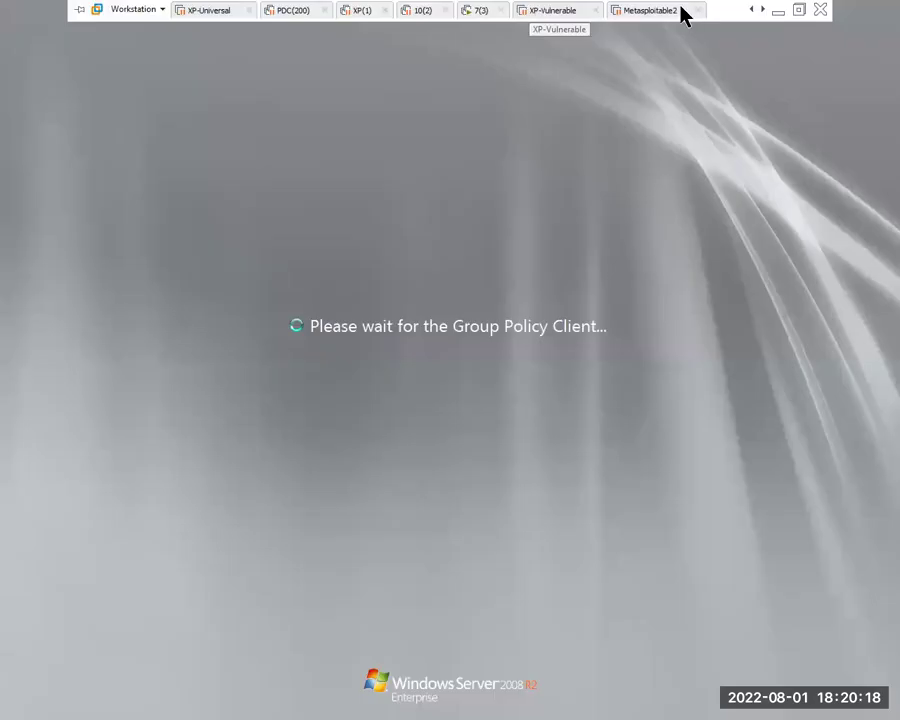
{"action": "left_click", "coordinate": [764, 10]}
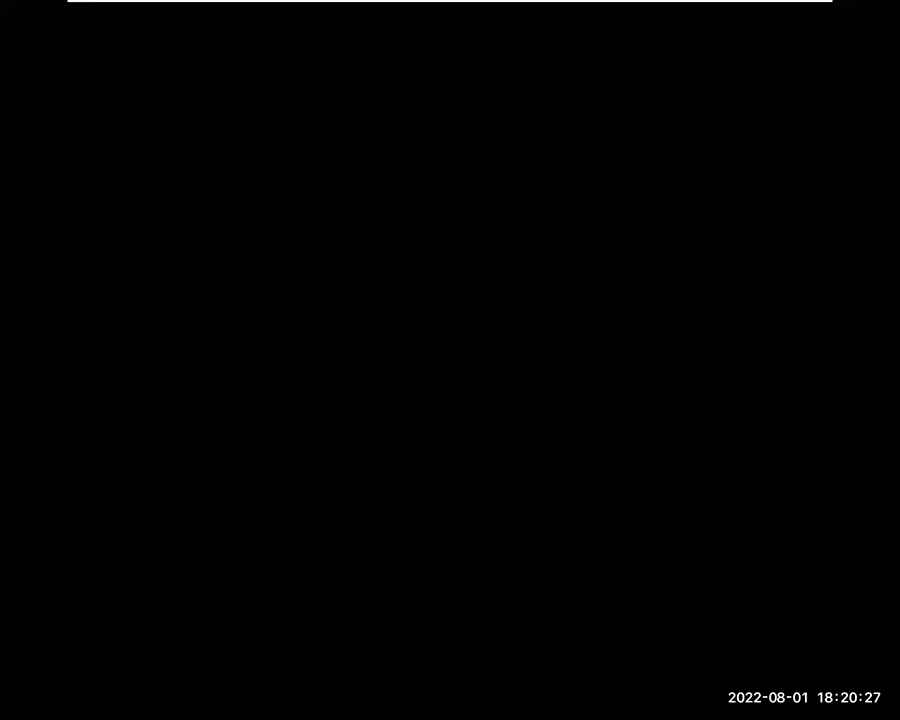
{"action": "mouse_move", "coordinate": [518, 10]}
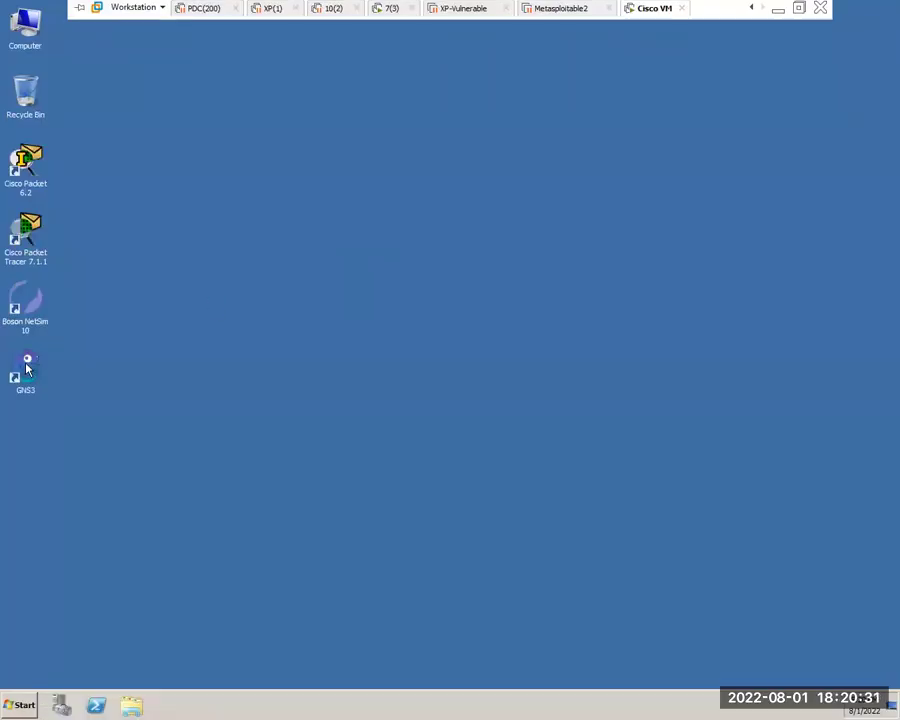
- Point out the GNS3, Cisco Packet Tracer 7.1.1, and Cisco Packet 6.2 shortcuts on the Cisco VM desktop
{"action": "left_click", "coordinate": [26, 368]}
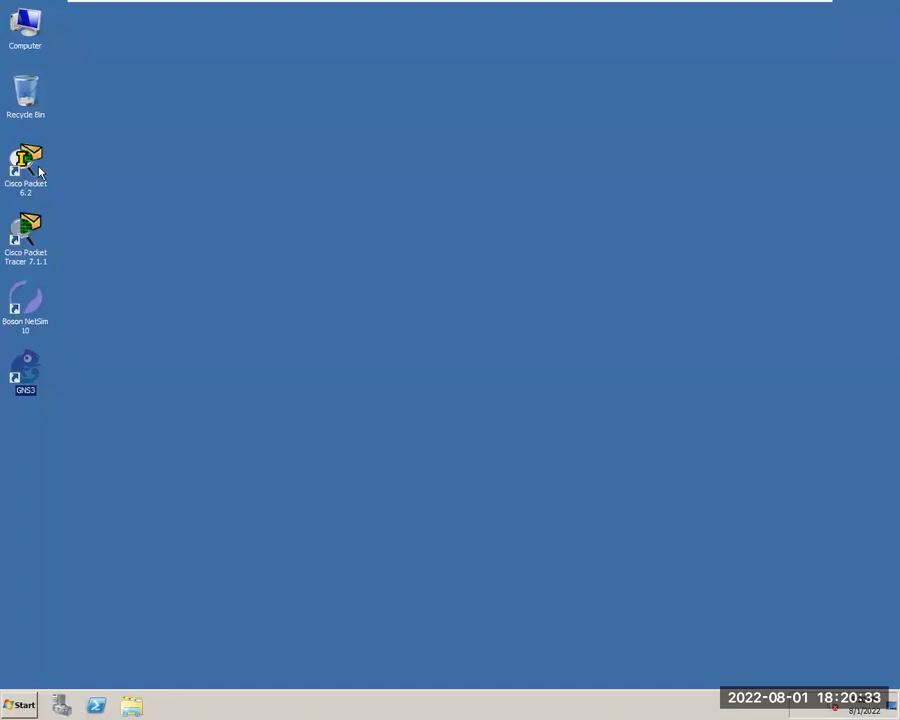
{"action": "left_click", "coordinate": [36, 254]}
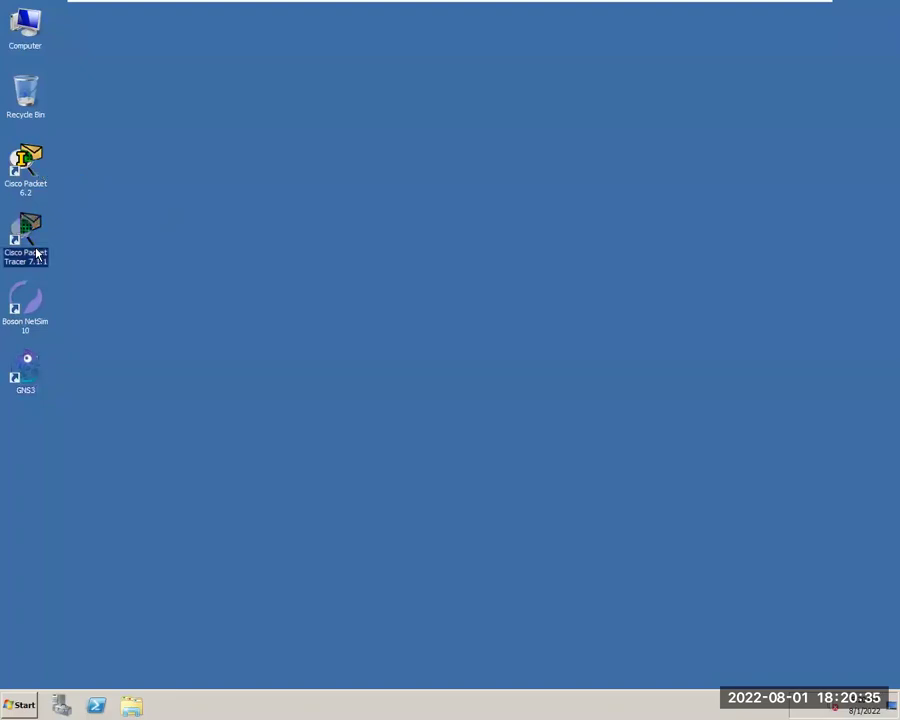
{"action": "left_click", "coordinate": [25, 187]}
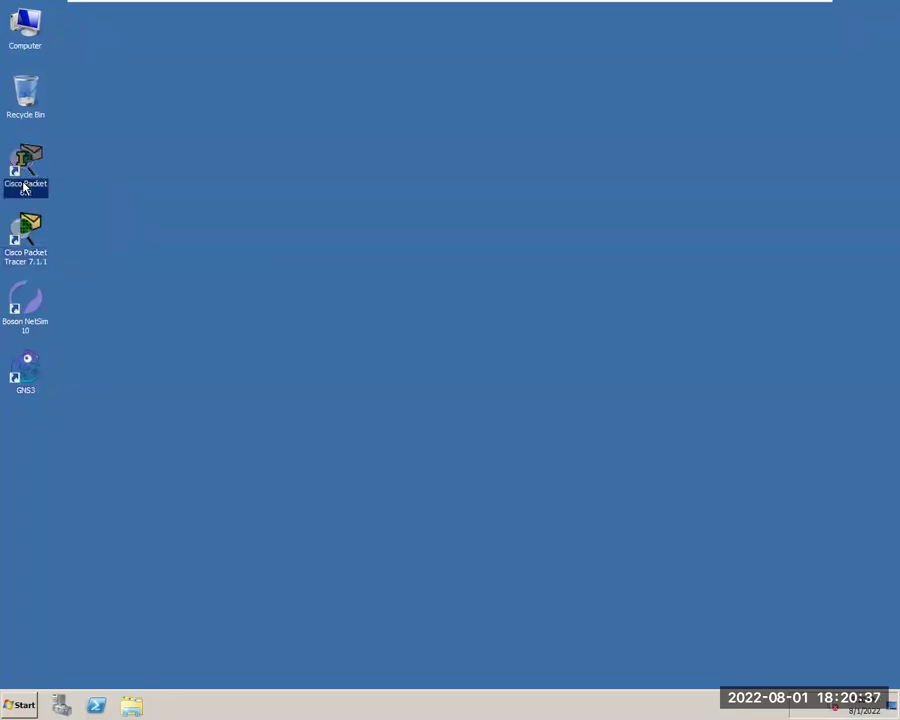
{"action": "left_click", "coordinate": [251, 160]}
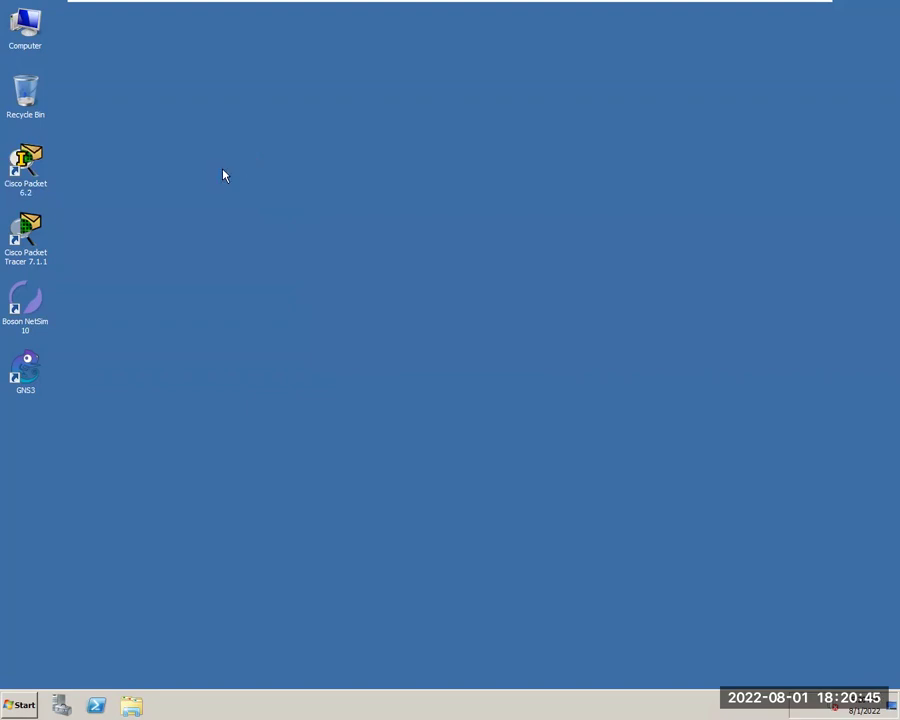
{"action": "left_click", "coordinate": [38, 176]}
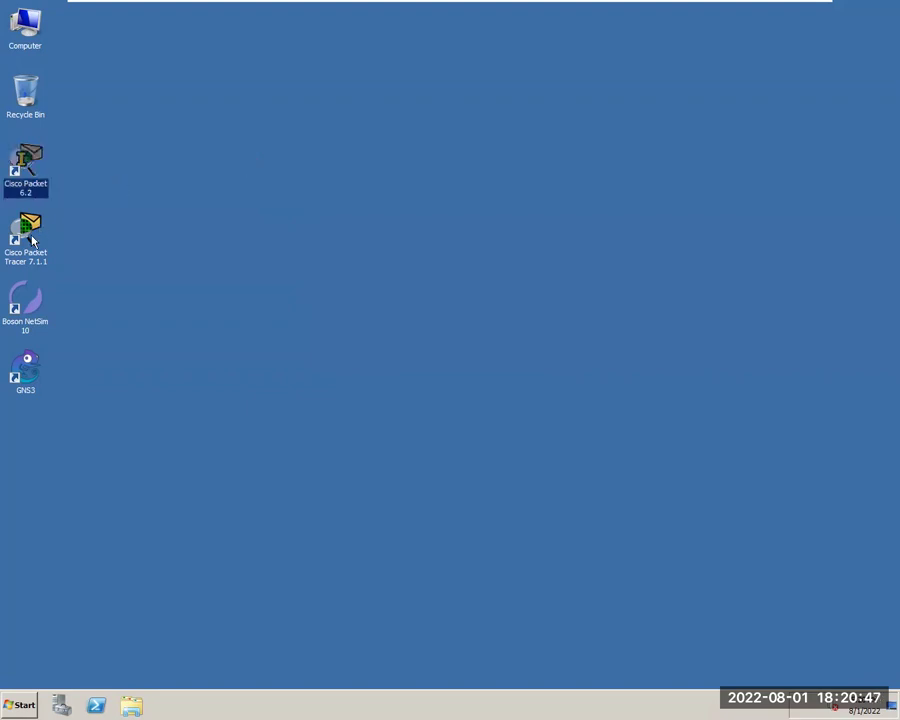
{"action": "left_click", "coordinate": [33, 240]}
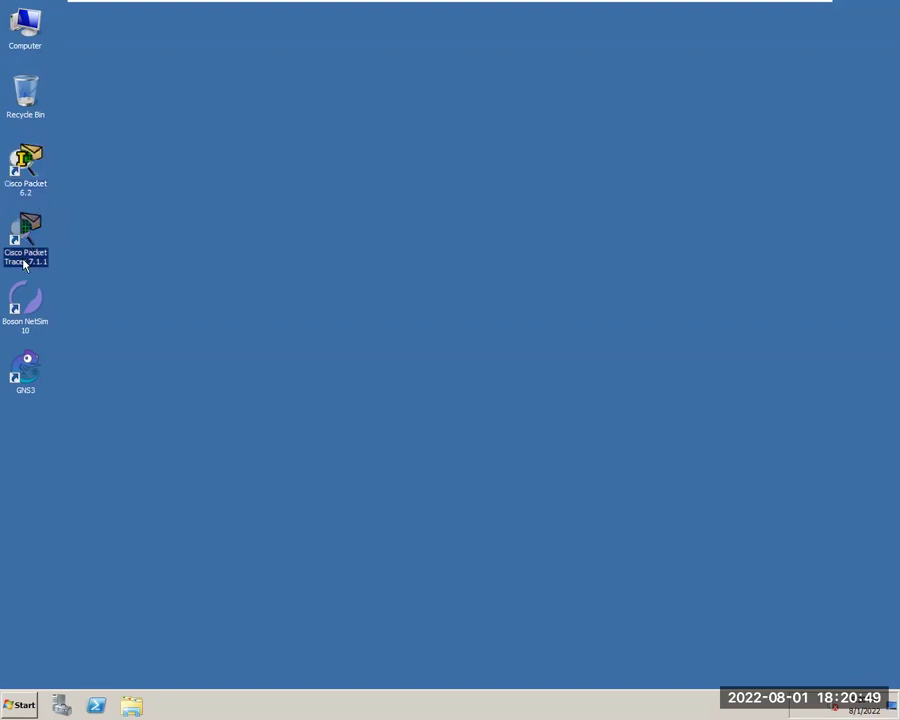
{"action": "left_click", "coordinate": [30, 178]}
{"action": "left_click", "coordinate": [127, 181]}
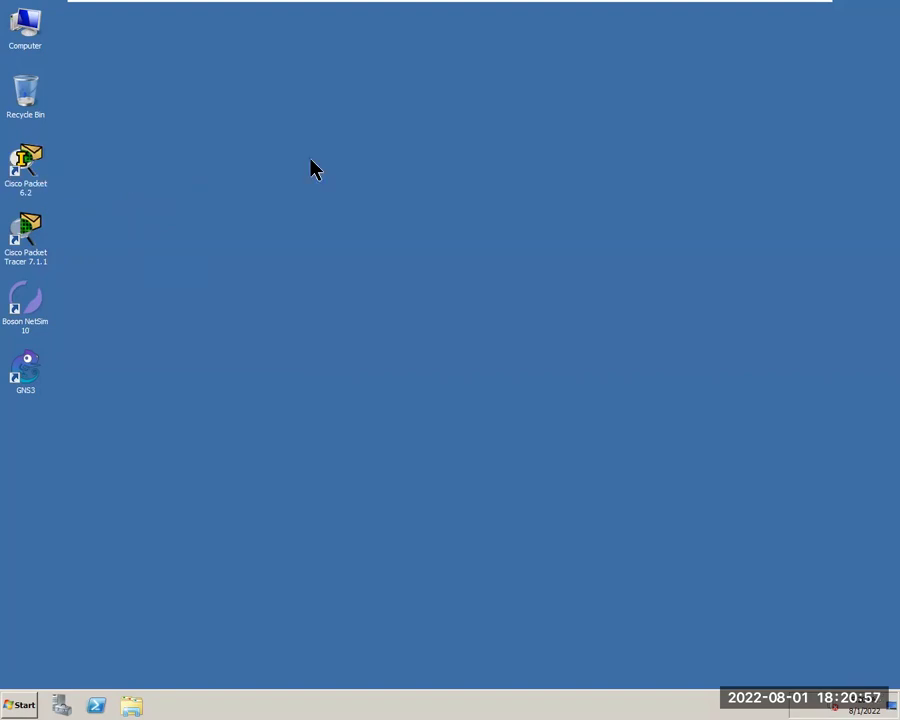
{"action": "mouse_move", "coordinate": [779, 20]}
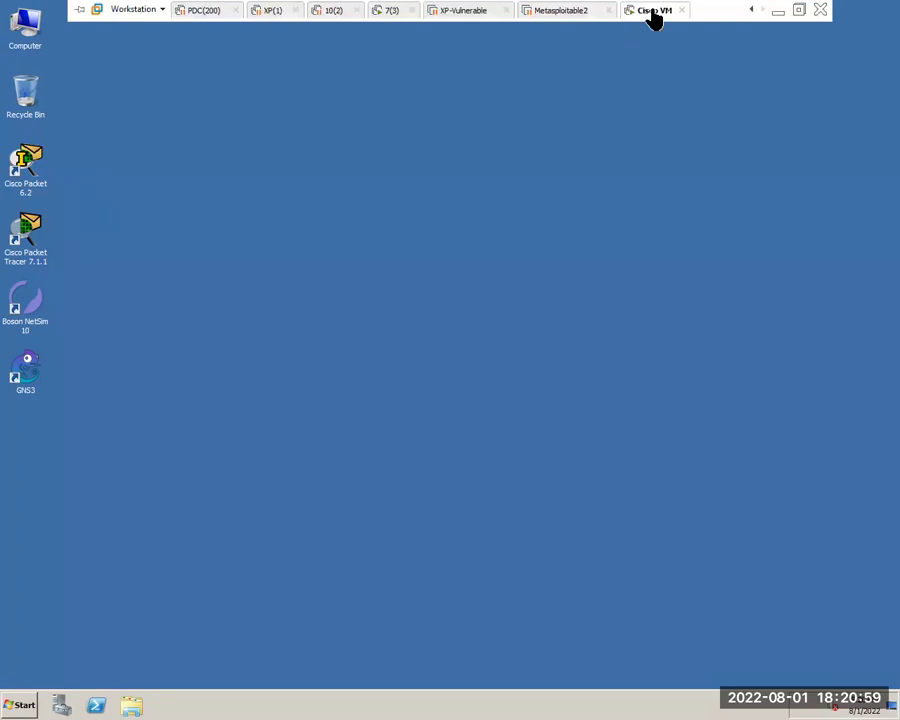
- Launch GNS3 from the Cisco VM desktop
{"action": "left_click", "coordinate": [22, 366]}
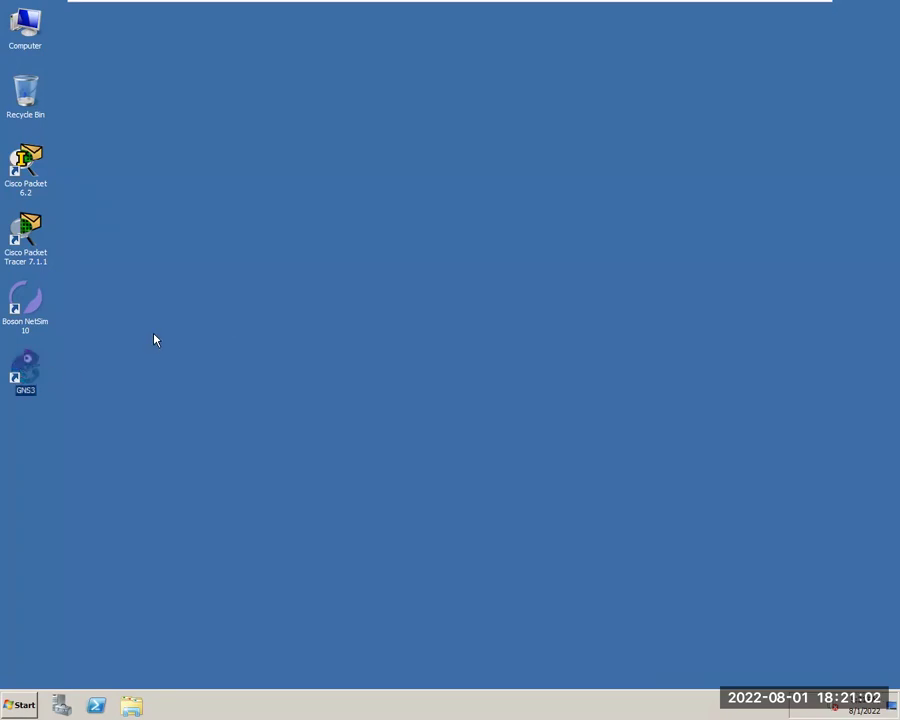
{"action": "double_click", "coordinate": [29, 370]}
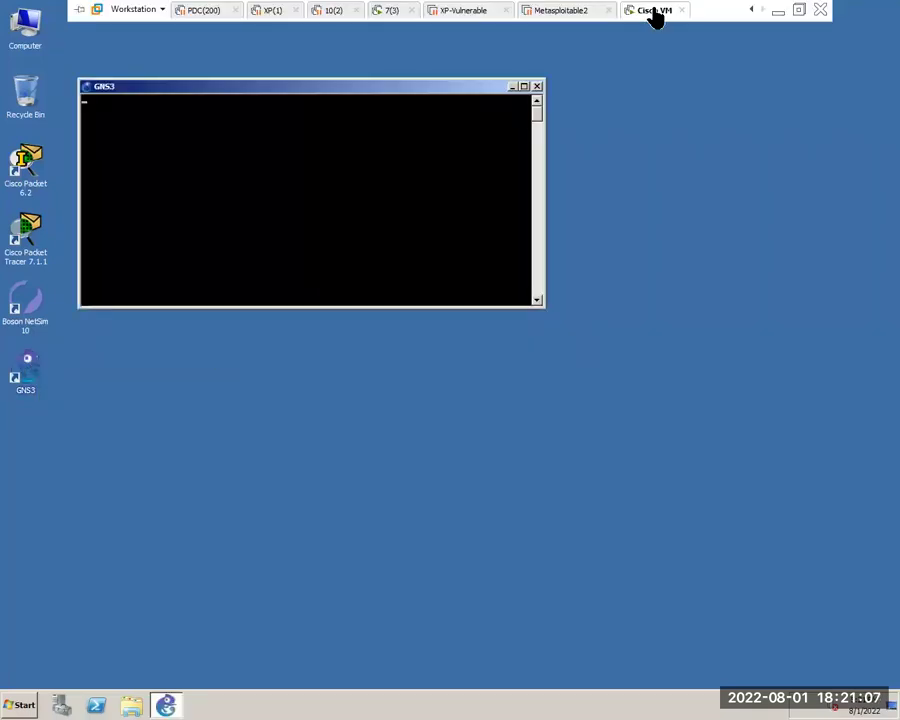
{"action": "left_click", "coordinate": [651, 12]}
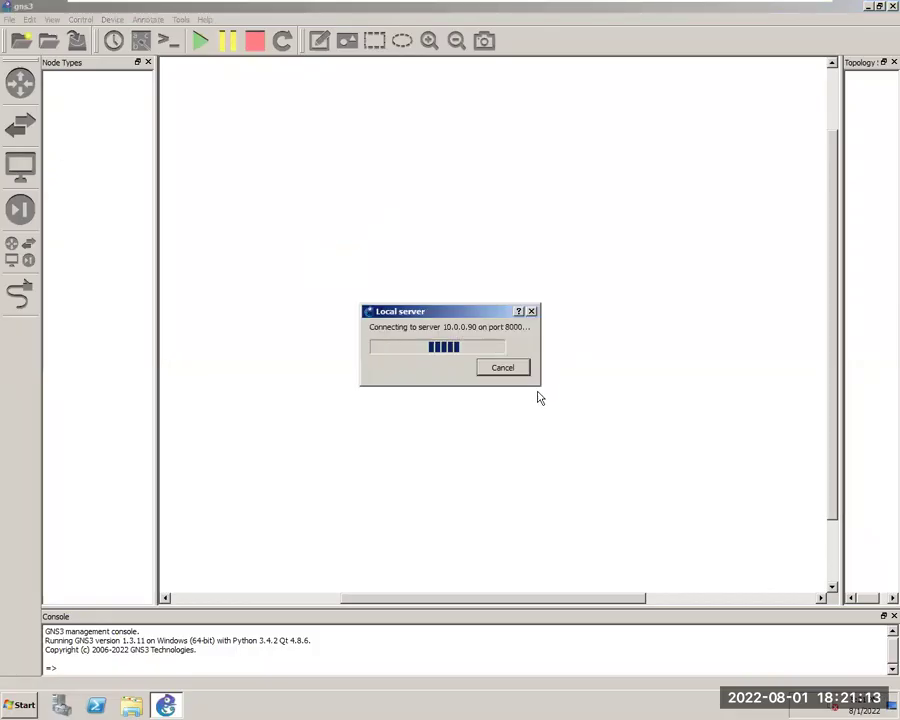
- Place two c3745 routers side by side in the empty workspace and move R1 slightly away from R2
{"action": "left_click", "coordinate": [22, 84]}
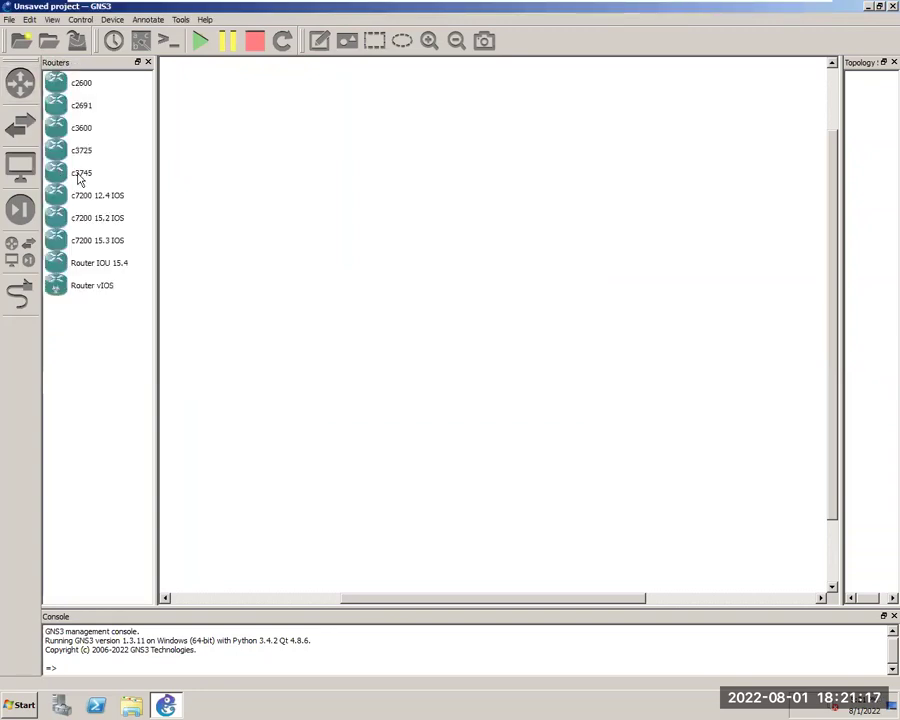
{"action": "left_click_drag", "start_coordinate": [68, 178], "coordinate": [392, 190]}
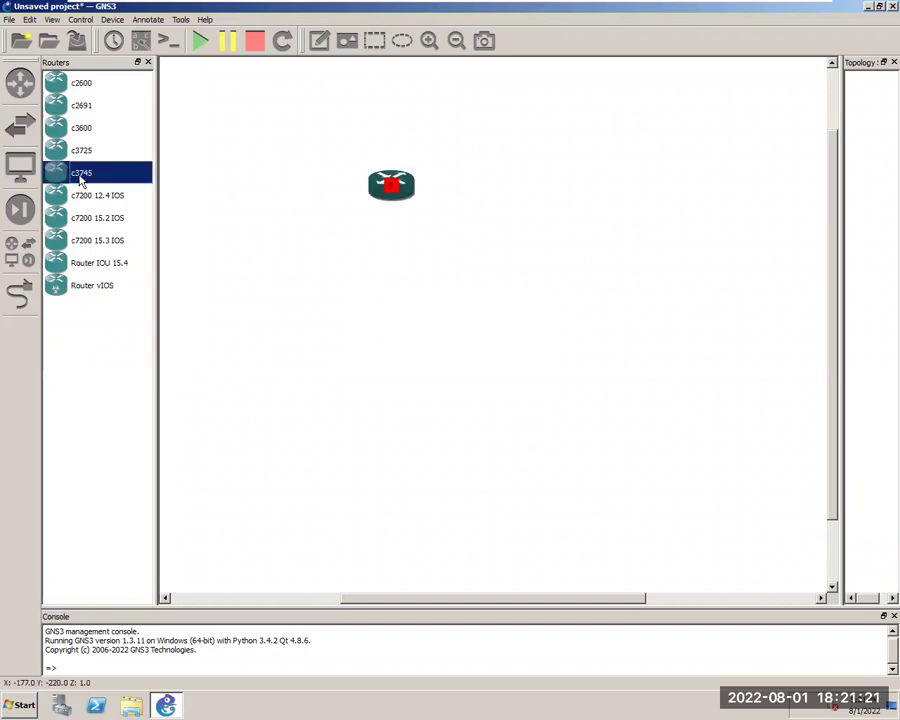
{"action": "left_click_drag", "start_coordinate": [80, 180], "coordinate": [615, 225]}
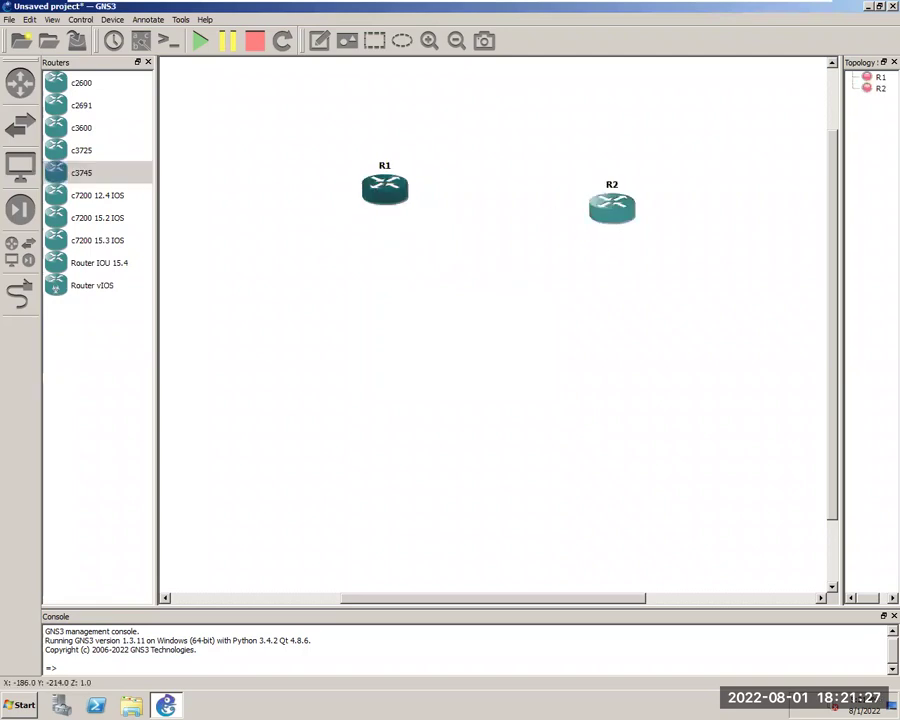
{"action": "left_click_drag", "start_coordinate": [391, 185], "coordinate": [352, 209]}
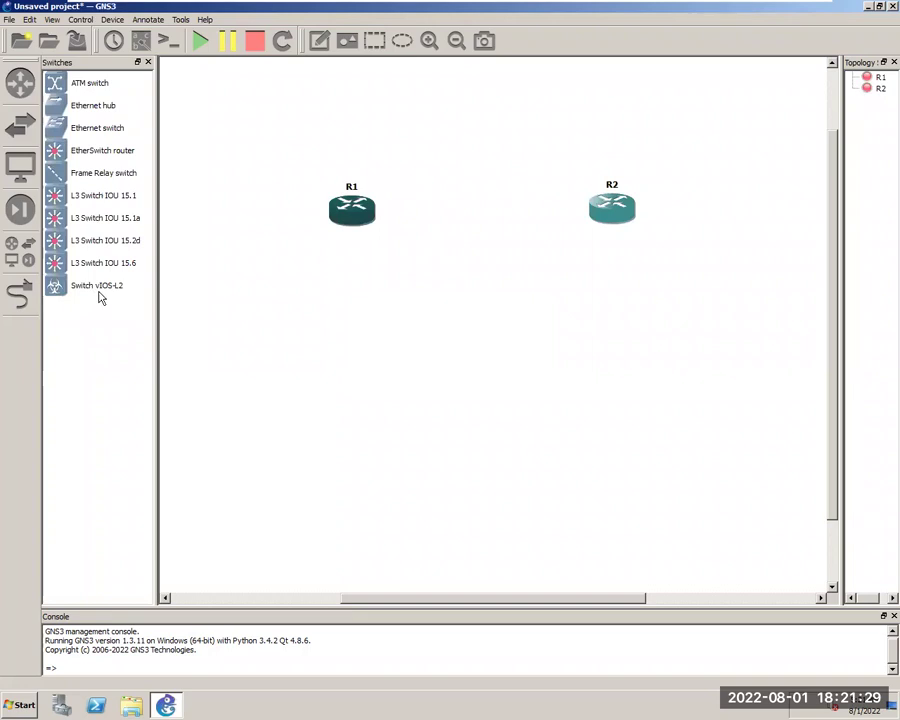
- Place a Switch vIOS-L2 below the two routers and link R1 to its Ethernet0 port
{"action": "left_click", "coordinate": [98, 288]}
{"action": "left_click_drag", "start_coordinate": [100, 295], "coordinate": [426, 356]}
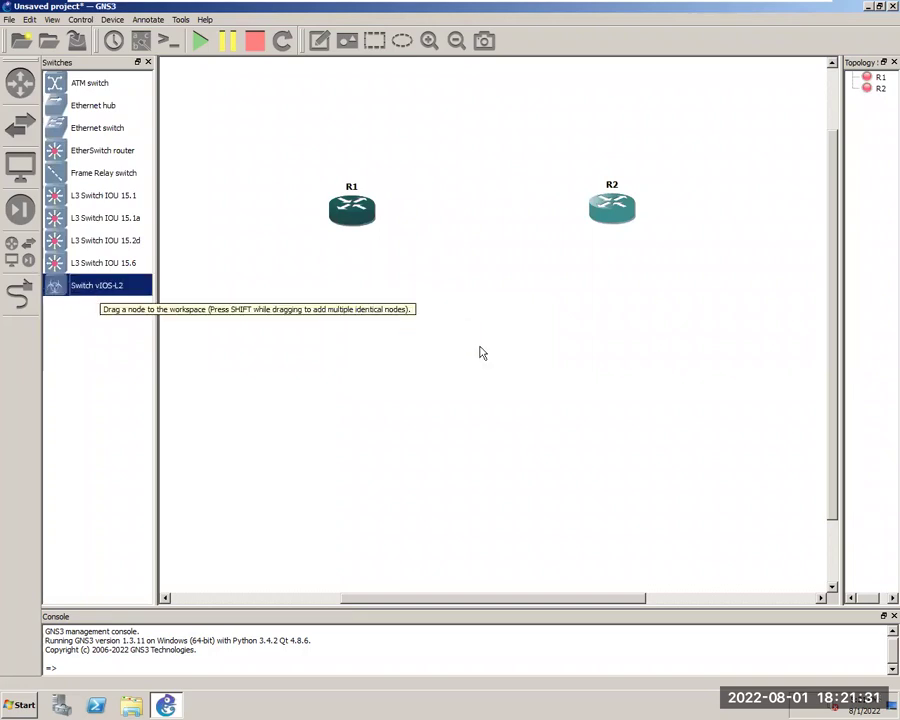
{"action": "left_click", "coordinate": [20, 292]}
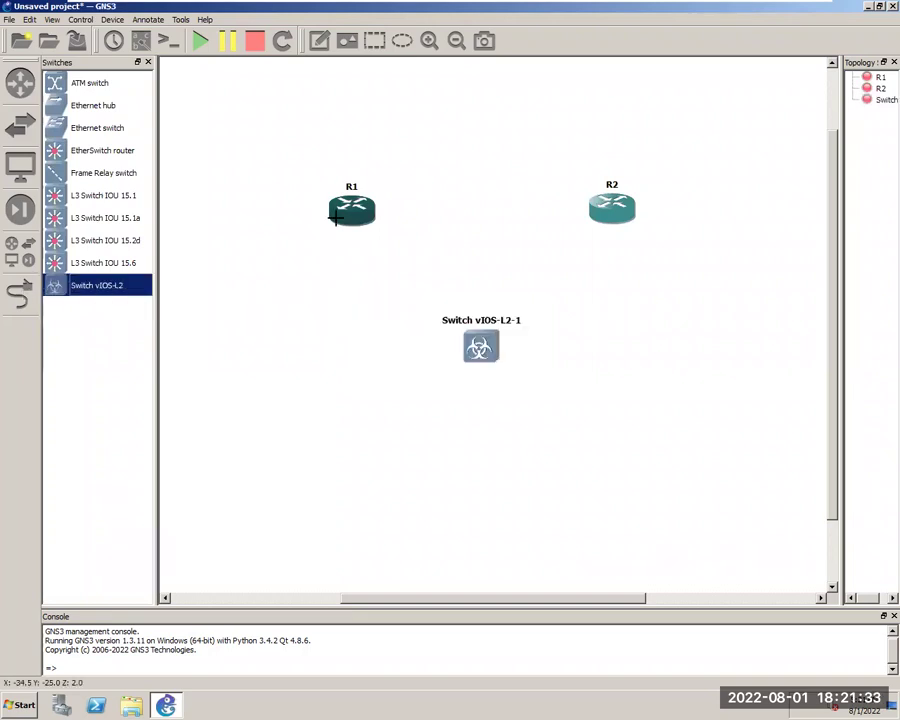
{"action": "left_click", "coordinate": [482, 346]}
{"action": "left_click", "coordinate": [519, 351]}
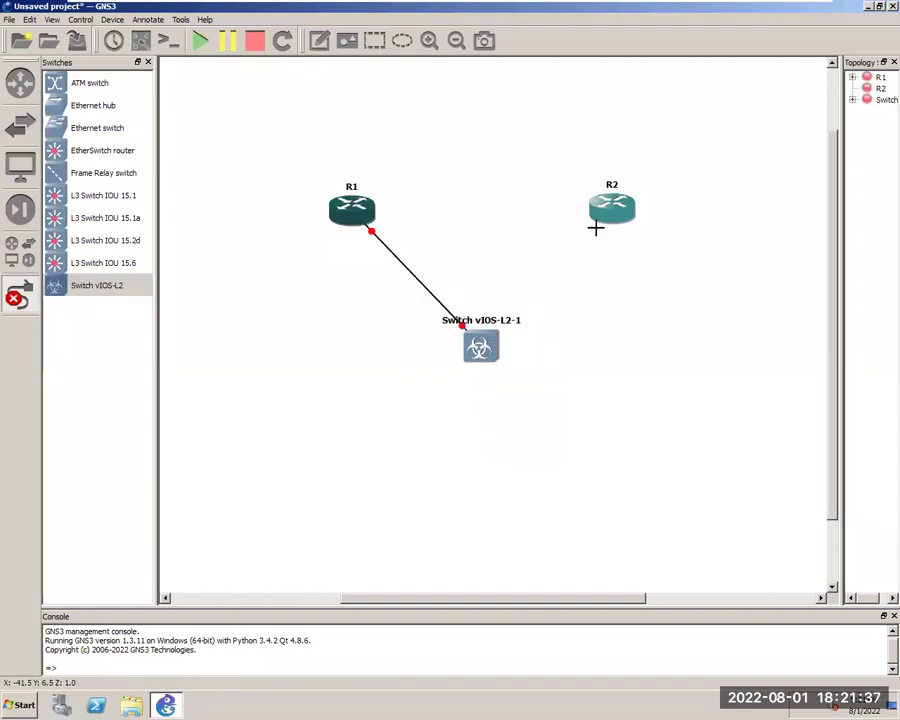
- Link the switch's Ethernet1 port to router R2
{"action": "left_click", "coordinate": [478, 353]}
{"action": "left_click", "coordinate": [512, 378]}
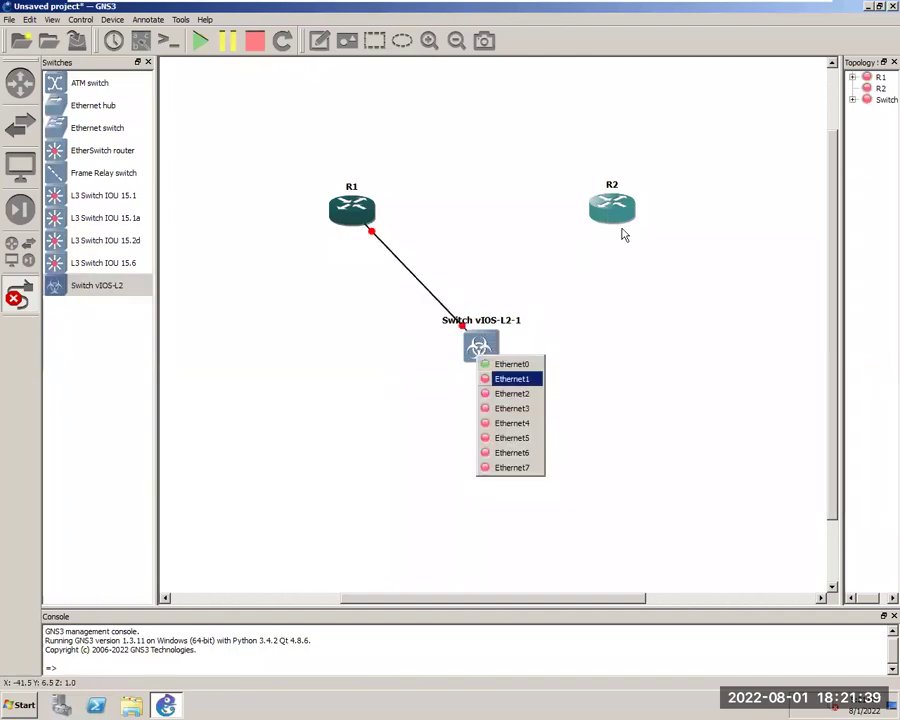
{"action": "left_click", "coordinate": [608, 212]}
{"action": "key", "text": "Return"}
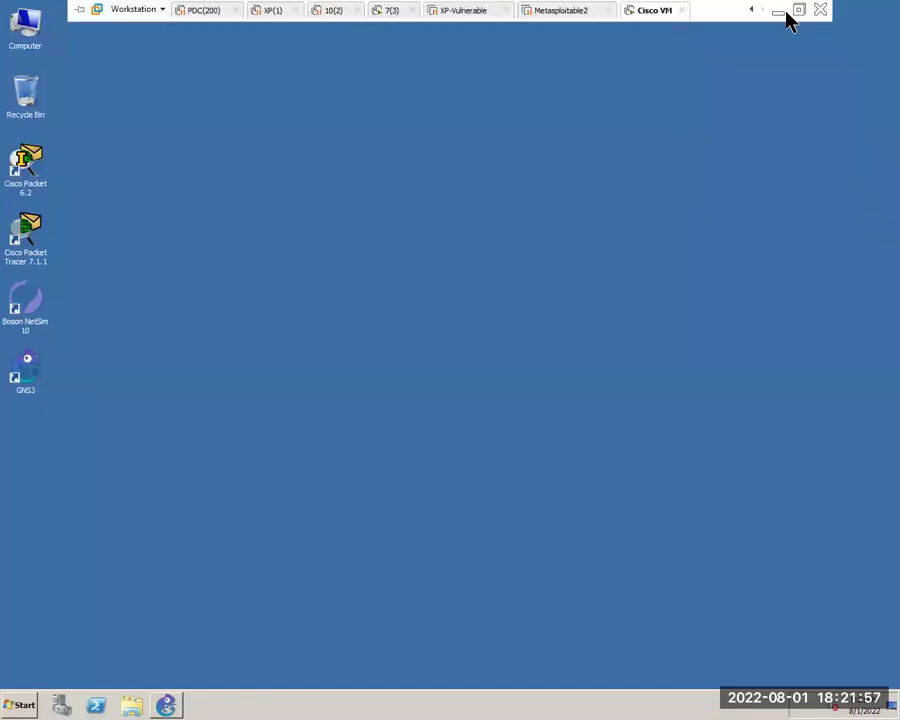
- Leave the full-screen Cisco VM view and highlight the VMware Workstation 15.0.0 heading in CCNP Enterprise Materials Links Abad.txt
{"action": "left_click", "coordinate": [798, 11]}
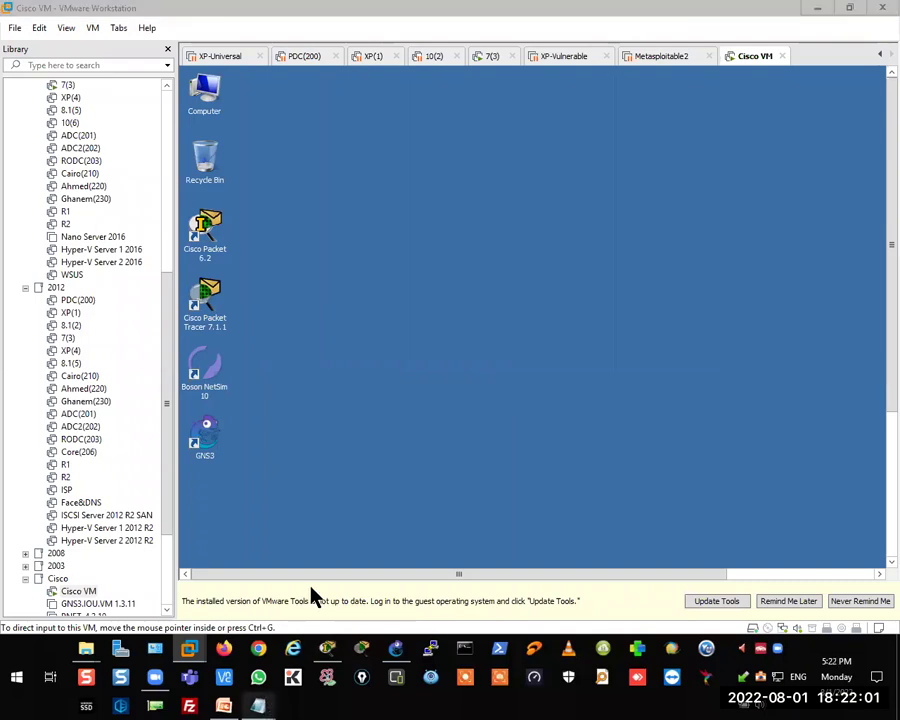
{"action": "key", "text": "alt+Tab"}
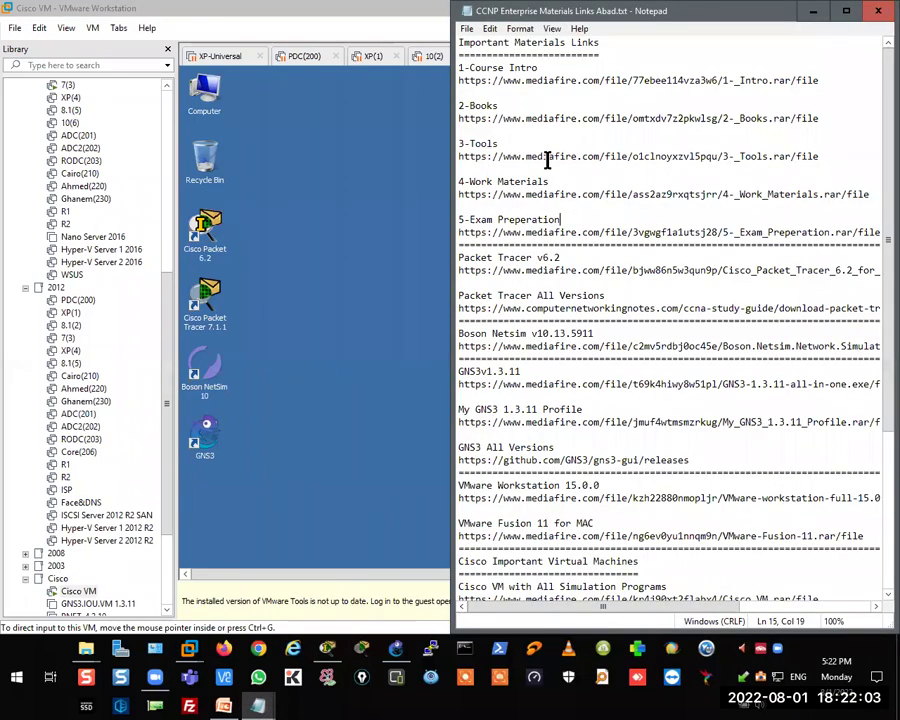
{"action": "scroll", "coordinate": [548, 182], "scroll_direction": "down", "scroll_amount": 2}
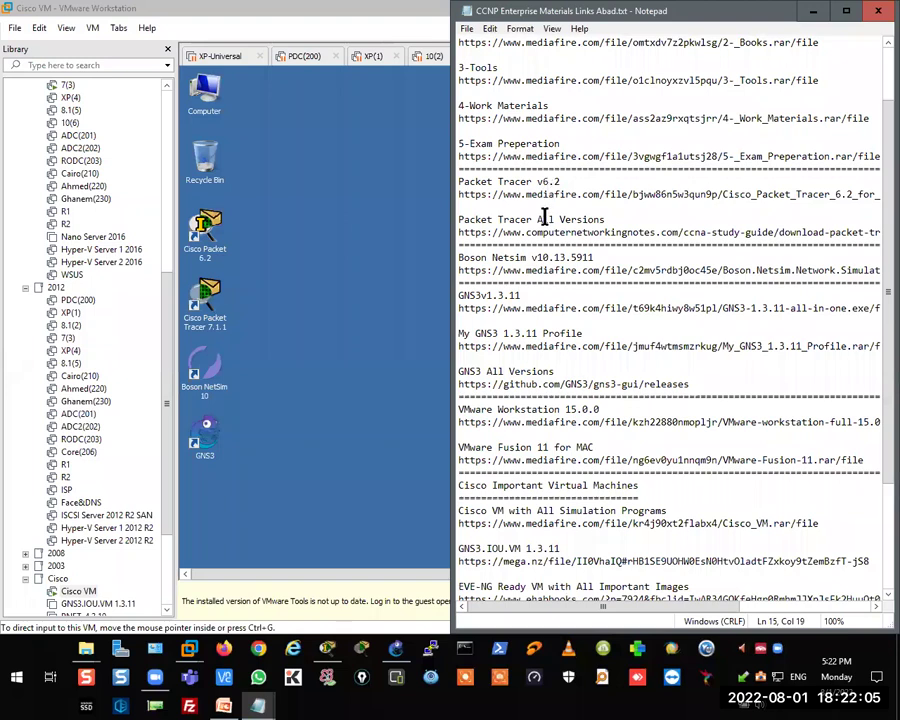
{"action": "scroll", "coordinate": [520, 240], "scroll_direction": "down", "scroll_amount": 3}
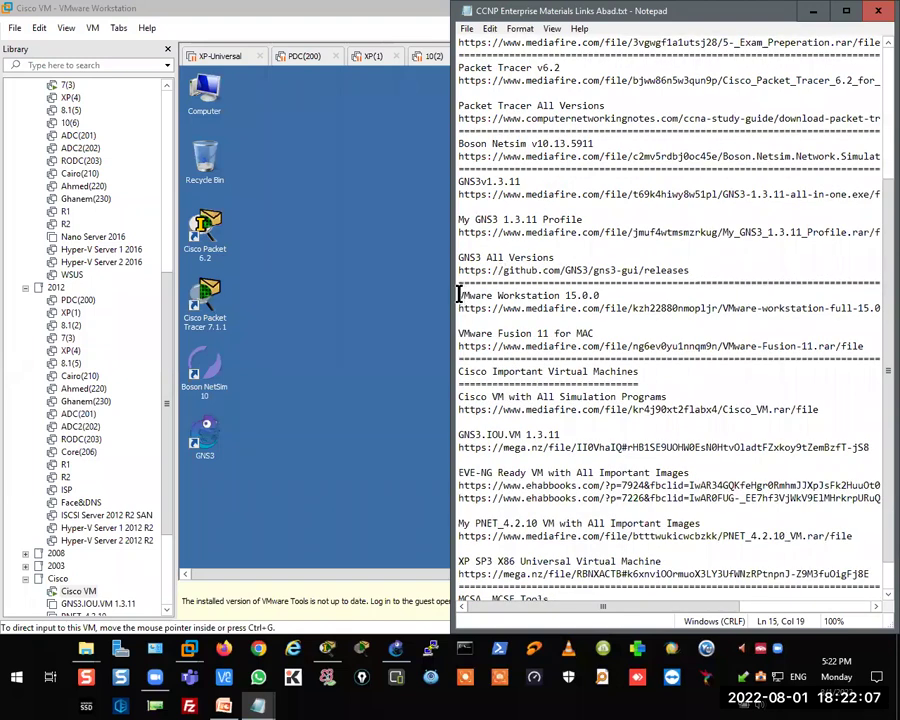
{"action": "left_click", "coordinate": [545, 296]}
{"action": "key", "text": "shift+Home"}
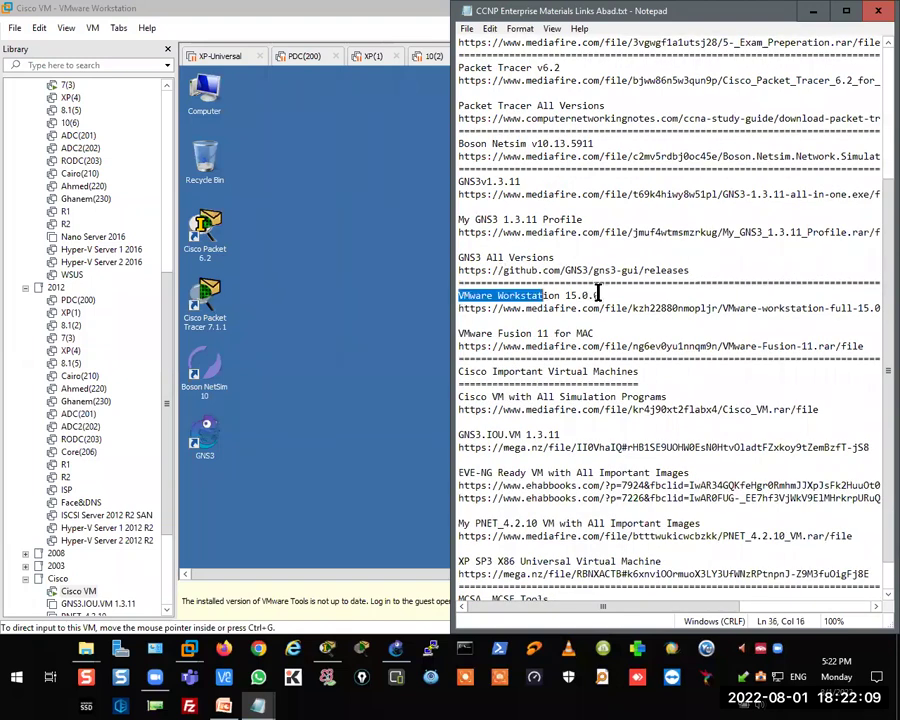
{"action": "key", "text": "Home"}
{"action": "key", "text": "shift+End"}
- Highlight the download link under the VMware Workstation 15.0.0 heading
{"action": "left_click", "coordinate": [458, 308]}
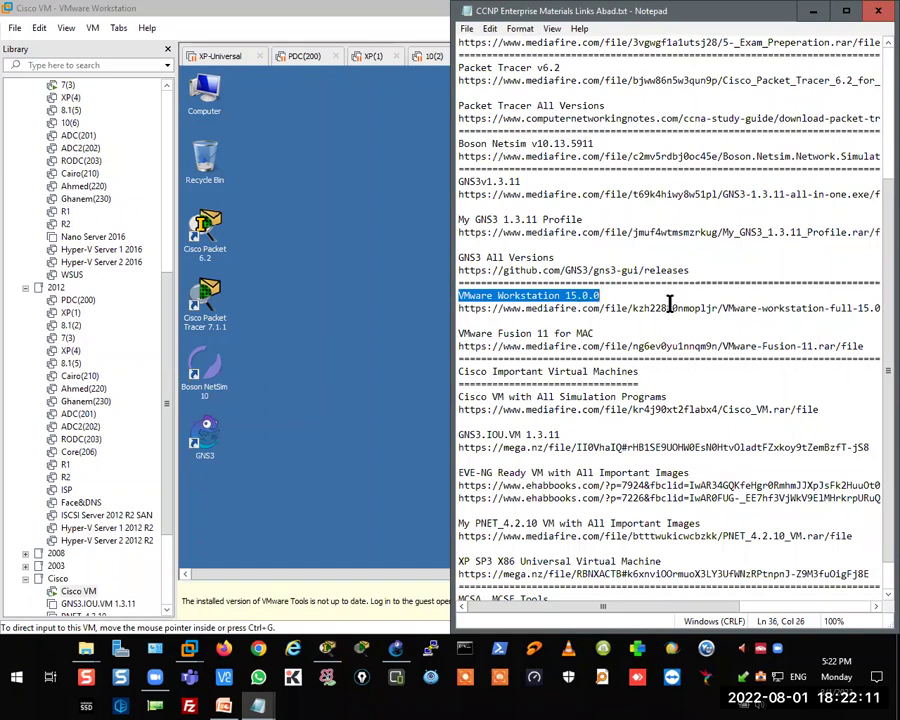
{"action": "key", "text": "shift+Right"}
{"action": "key", "text": "shift+Right"}
{"action": "key", "text": "shift+Right"}
{"action": "key", "text": "shift+Right"}
{"action": "key", "text": "shift+Right"}
{"action": "key", "text": "shift+Right"}
{"action": "key", "text": "shift+Right"}
{"action": "key", "text": "shift+Right"}
{"action": "key", "text": "shift+Right"}
{"action": "key", "text": "shift+Right"}
{"action": "key", "text": "shift+Right"}
{"action": "key", "text": "shift+Right"}
{"action": "key", "text": "shift+Right"}
{"action": "key", "text": "shift+Right"}
{"action": "key", "text": "shift+Right"}
{"action": "key", "text": "shift+Right"}
{"action": "key", "text": "shift+Right"}
{"action": "key", "text": "shift+Right"}
{"action": "key", "text": "shift+Right"}
{"action": "left_click", "coordinate": [857, 308], "text": "shift"}
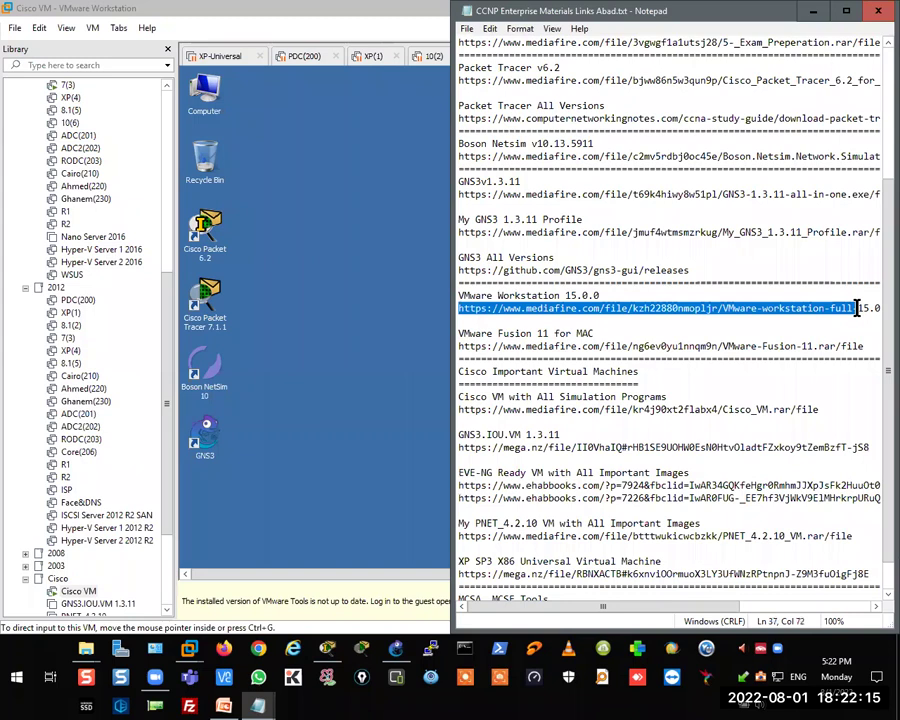
{"action": "left_click", "coordinate": [666, 309]}
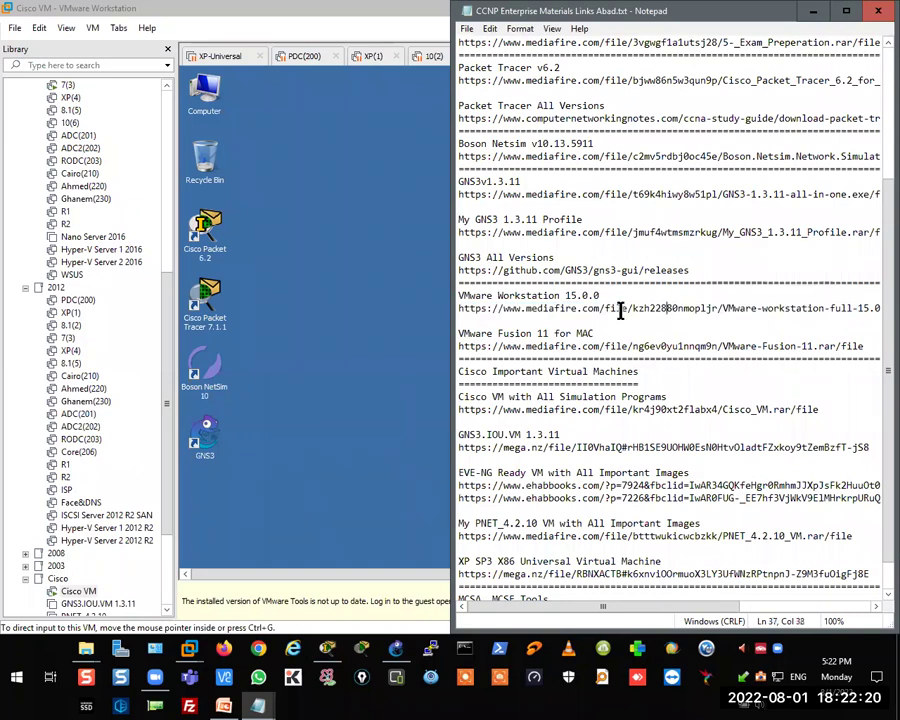
{"action": "left_click", "coordinate": [457, 308]}
{"action": "key", "text": "shift+Down"}
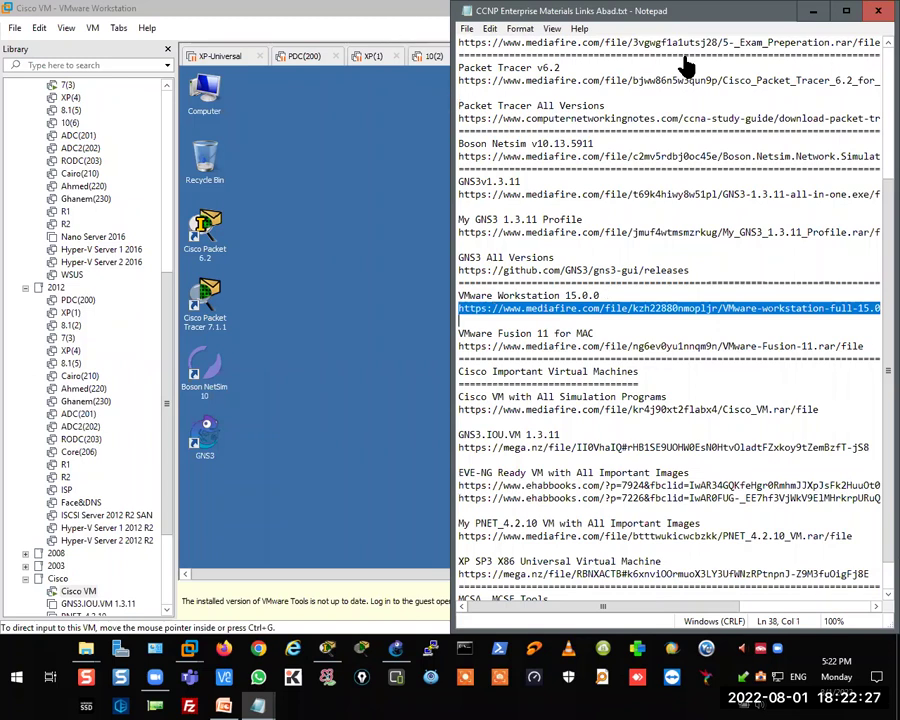
- Glance at VMware Workstation, return to the links file, and highlight the Cisco VM with All Simulation Programs heading and its download link
{"action": "key", "text": "alt+Tab"}
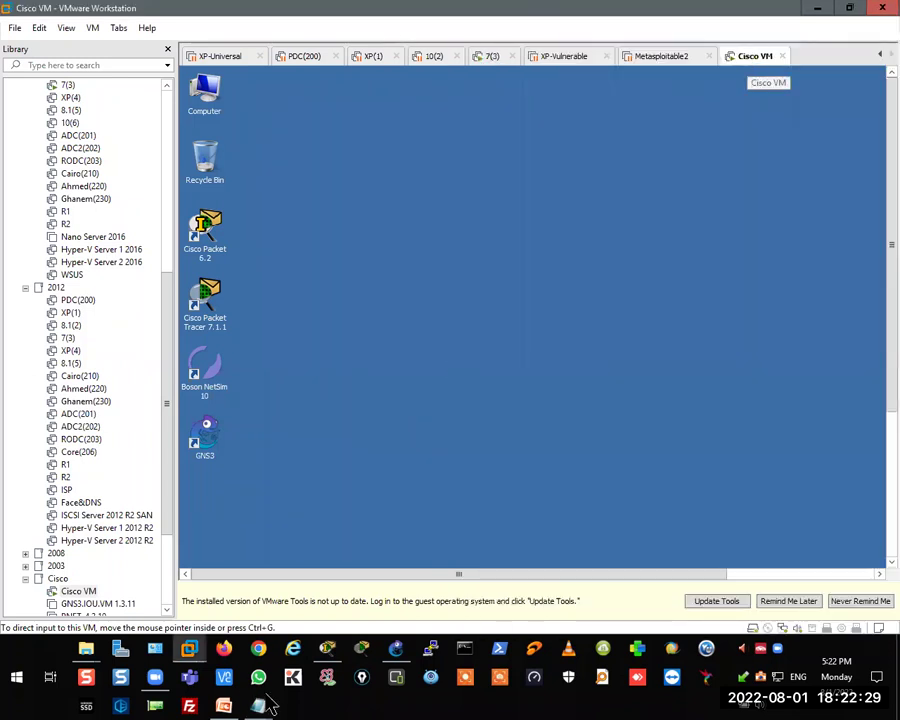
{"action": "mouse_move", "coordinate": [292, 648]}
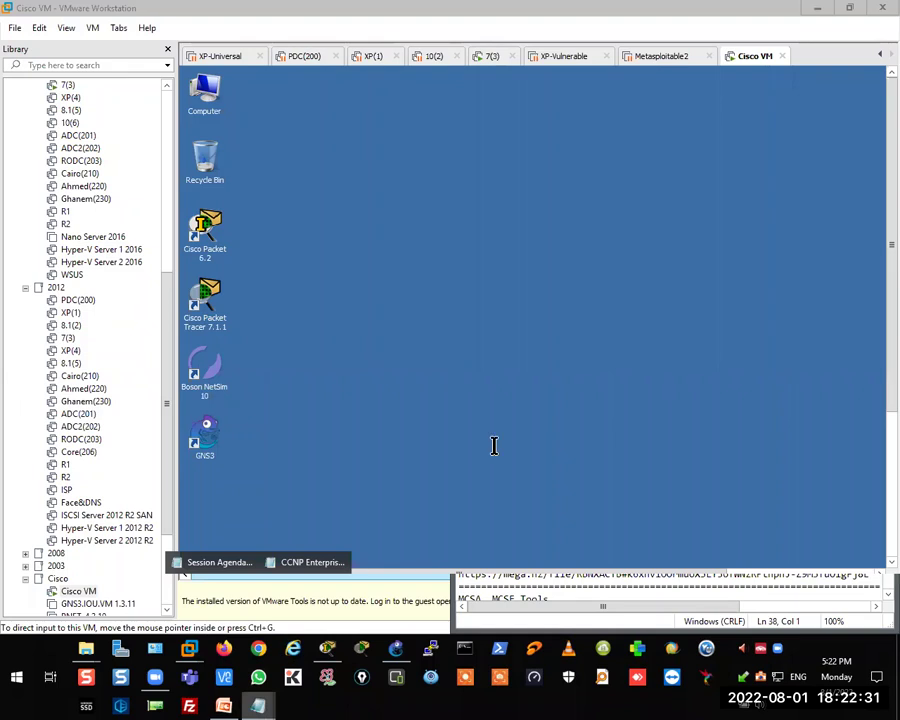
{"action": "left_click", "coordinate": [305, 556]}
{"action": "scroll", "coordinate": [456, 355], "scroll_direction": "down", "scroll_amount": 1}
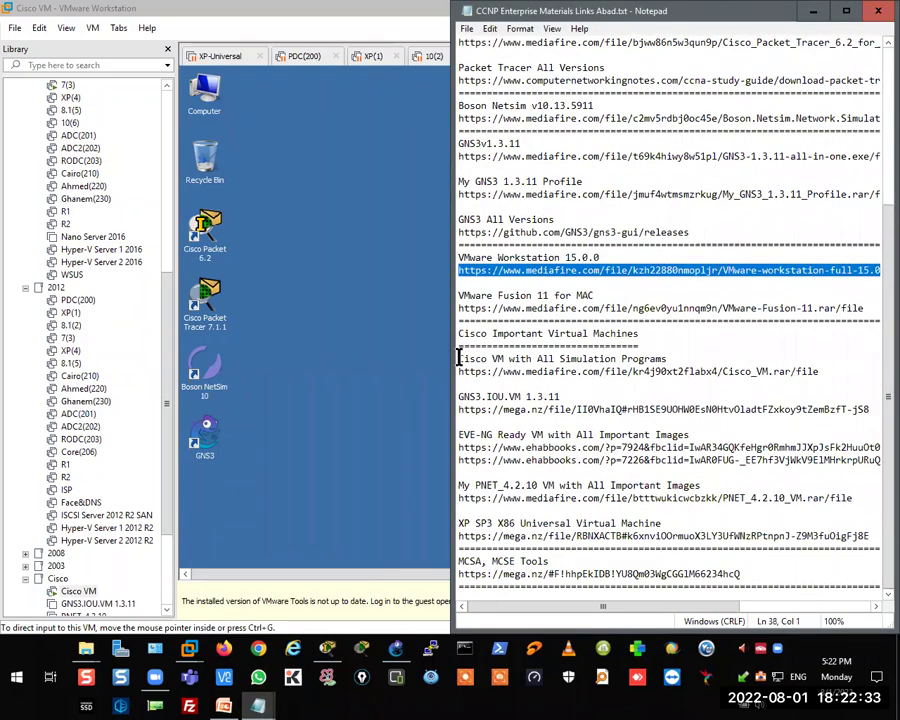
{"action": "left_click_drag", "start_coordinate": [459, 357], "coordinate": [672, 358]}
{"action": "left_click_drag", "start_coordinate": [458, 371], "coordinate": [830, 371]}
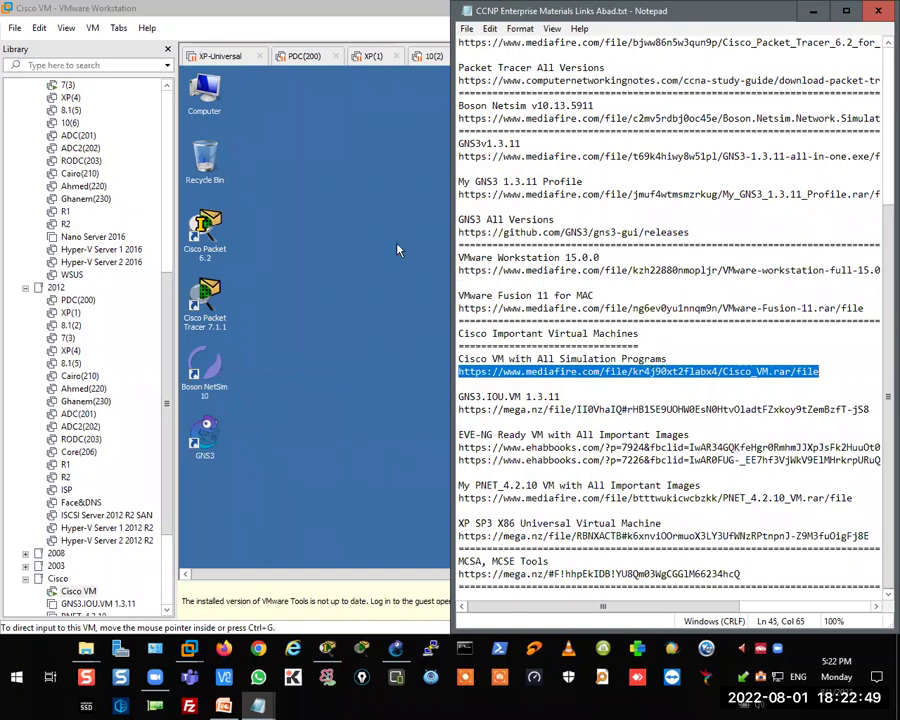
- Browse to the Cisco VM folder in Cisco Machines on the Data (D:) drive and open Cisco VM.vmx in VMware Workstation
{"action": "left_click", "coordinate": [813, 11]}
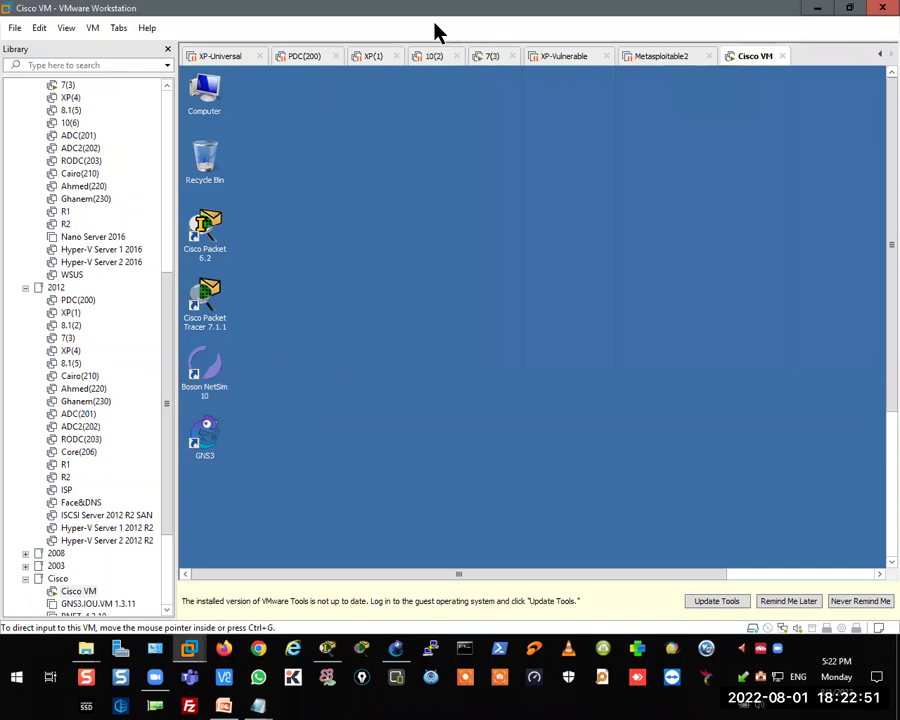
{"action": "key", "text": "alt+Tab"}
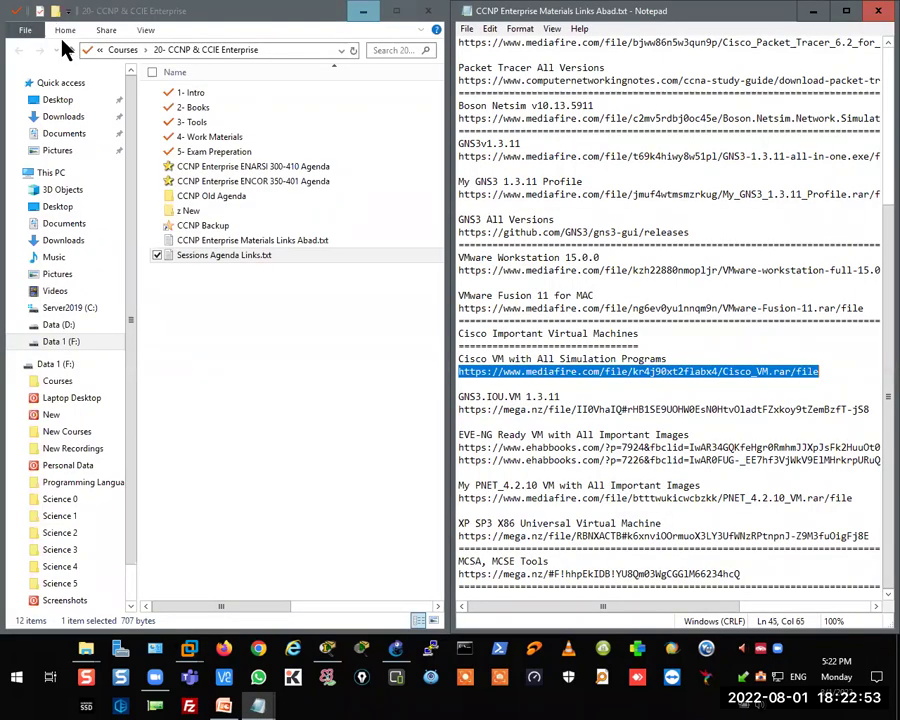
{"action": "key", "text": "alt+F4"}
{"action": "key", "text": "super+e"}
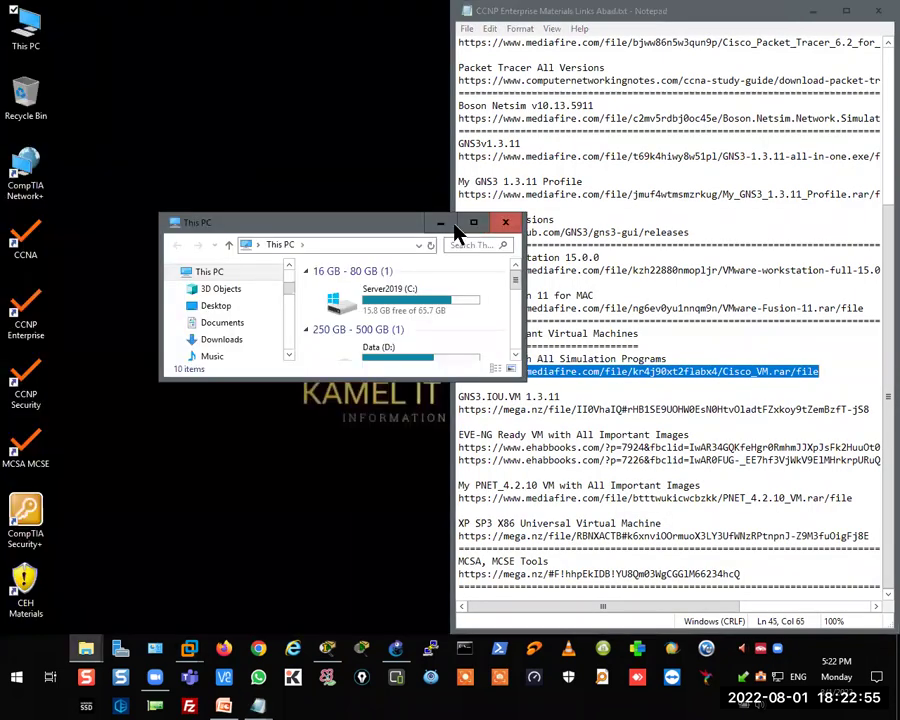
{"action": "double_click", "coordinate": [232, 144]}
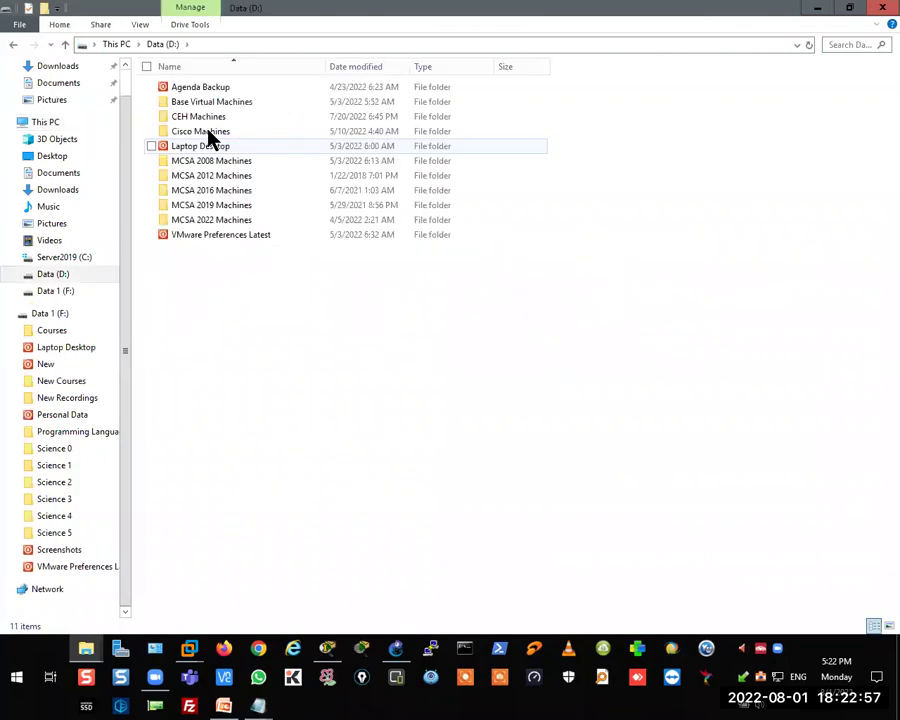
{"action": "double_click", "coordinate": [210, 133]}
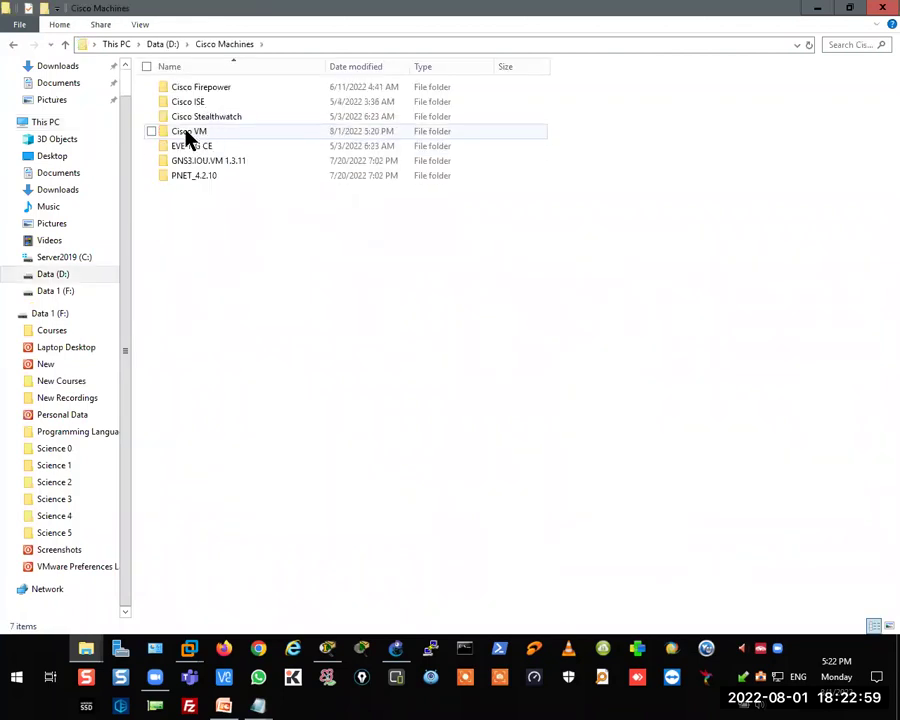
{"action": "double_click", "coordinate": [188, 136]}
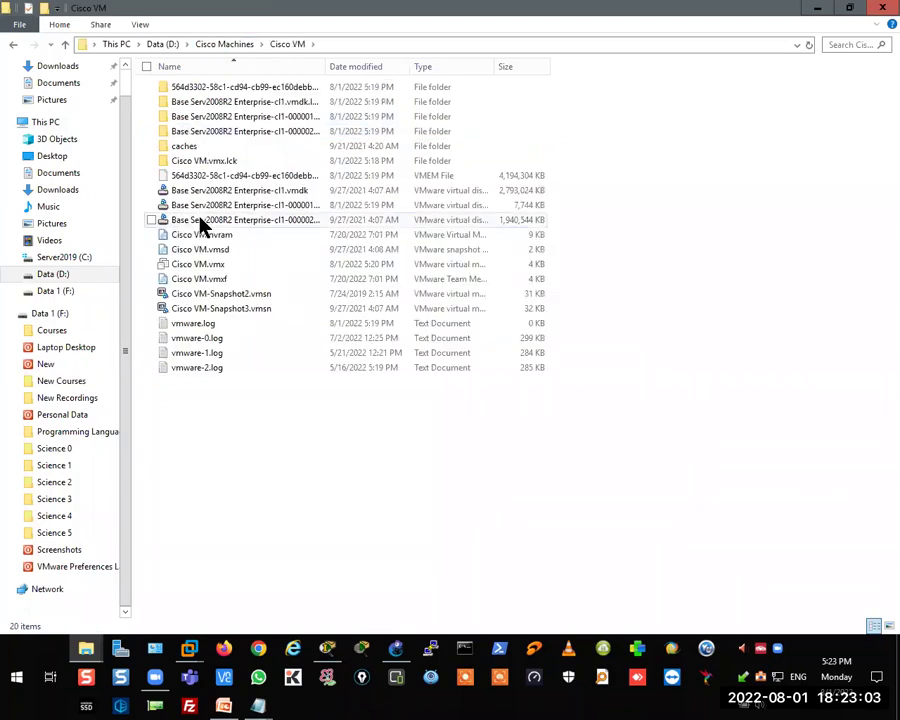
{"action": "left_click", "coordinate": [180, 266]}
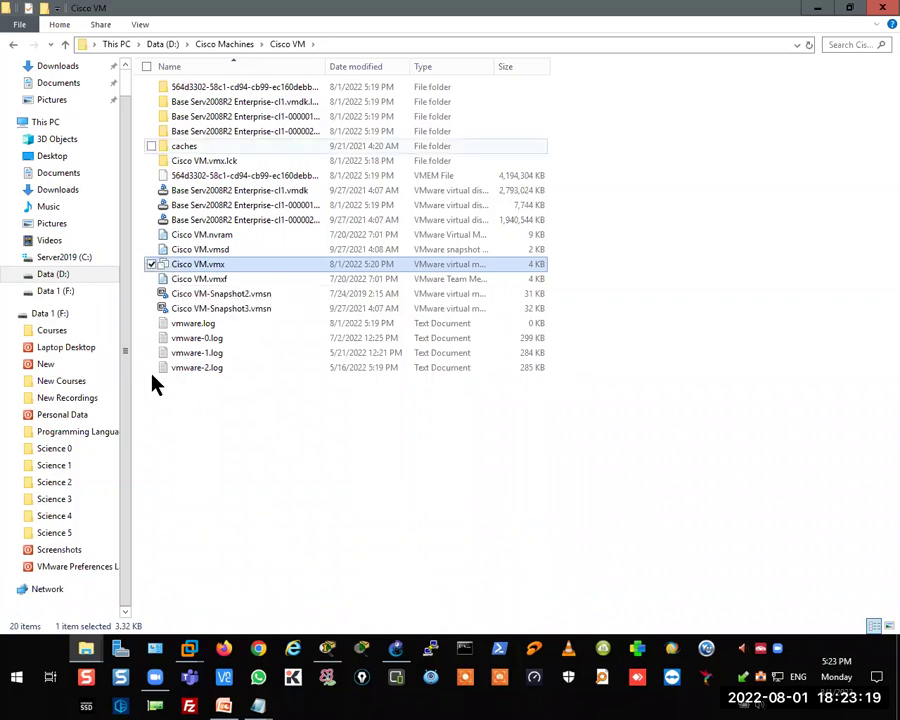
{"action": "double_click", "coordinate": [178, 266]}
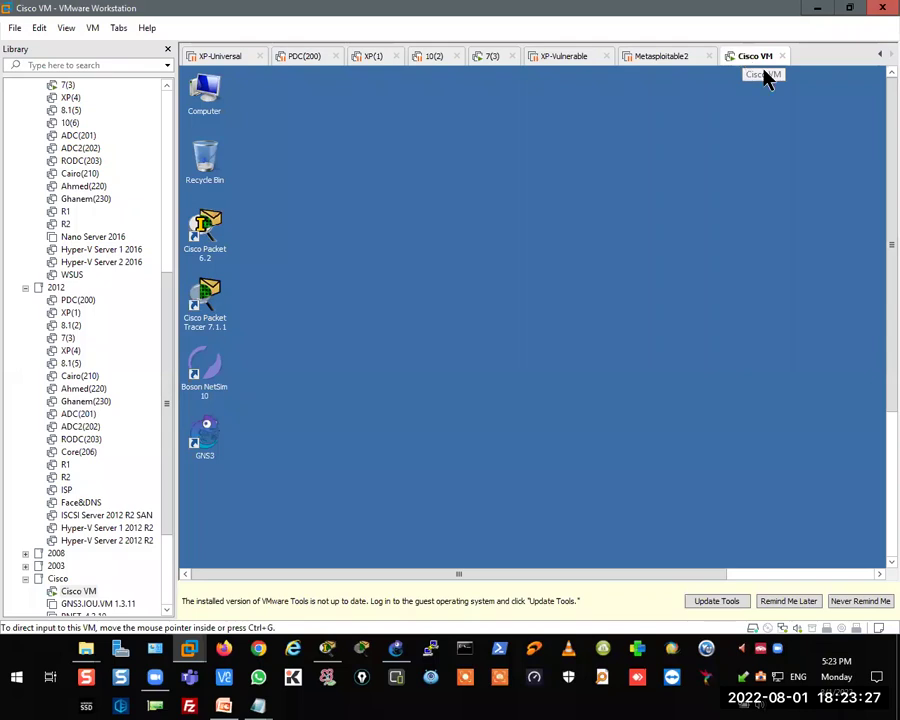
- Shut down the Cisco VM guest operating system, discarding the unsaved changes to the untitled.gns3 project
{"action": "right_click", "coordinate": [750, 58]}
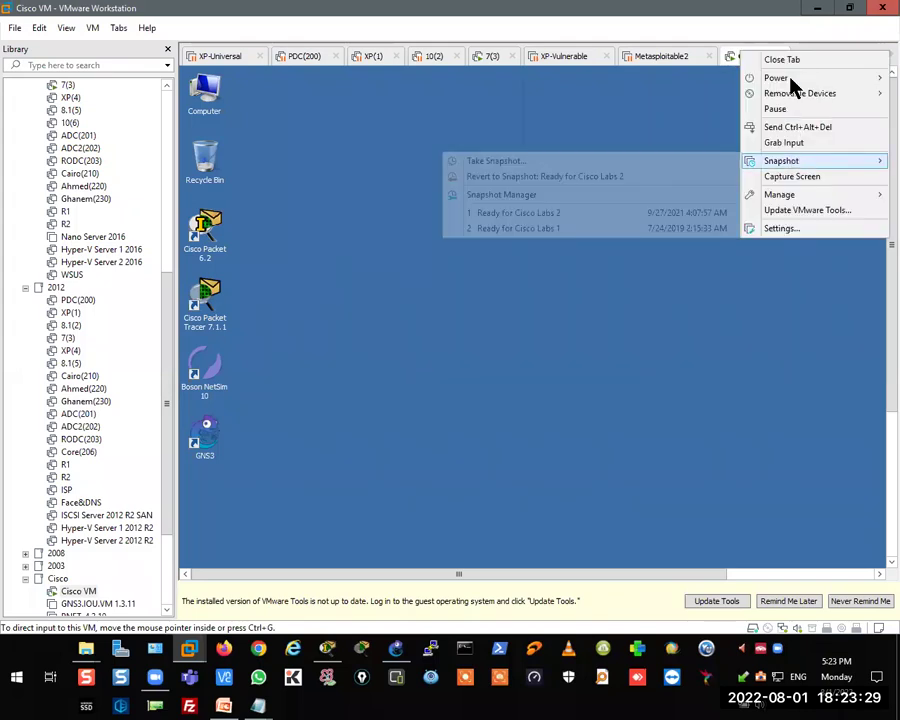
{"action": "mouse_move", "coordinate": [790, 78]}
{"action": "left_click", "coordinate": [652, 93]}
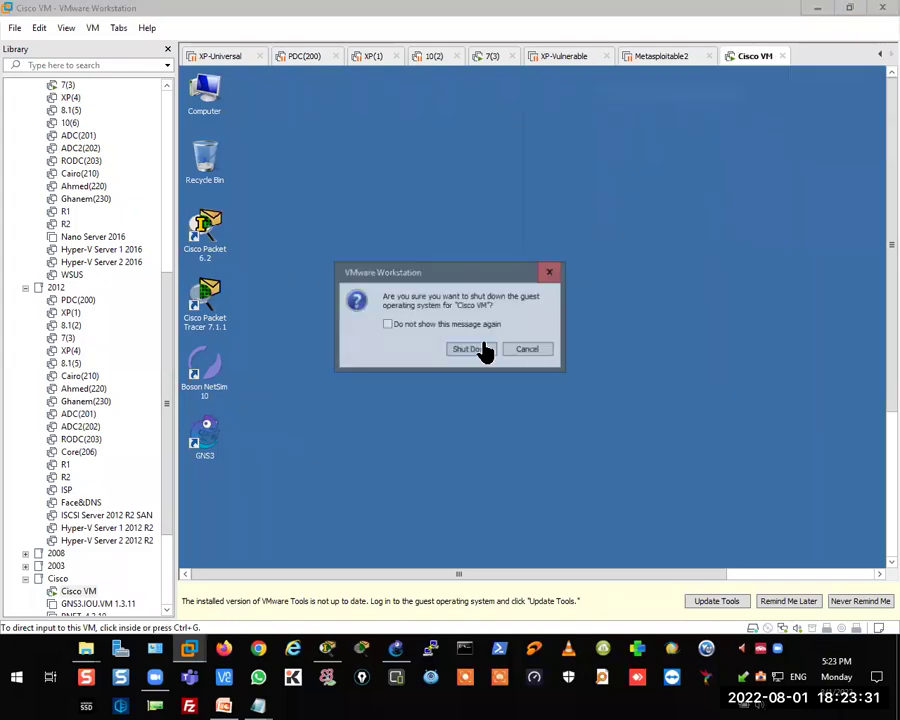
{"action": "left_click", "coordinate": [484, 352]}
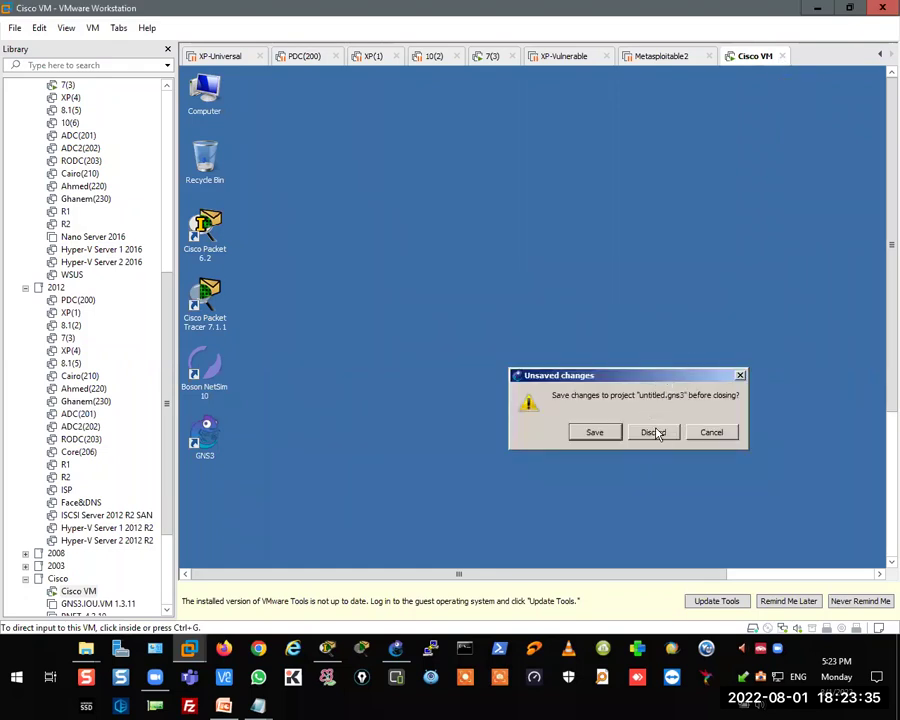
{"action": "left_click", "coordinate": [654, 432]}
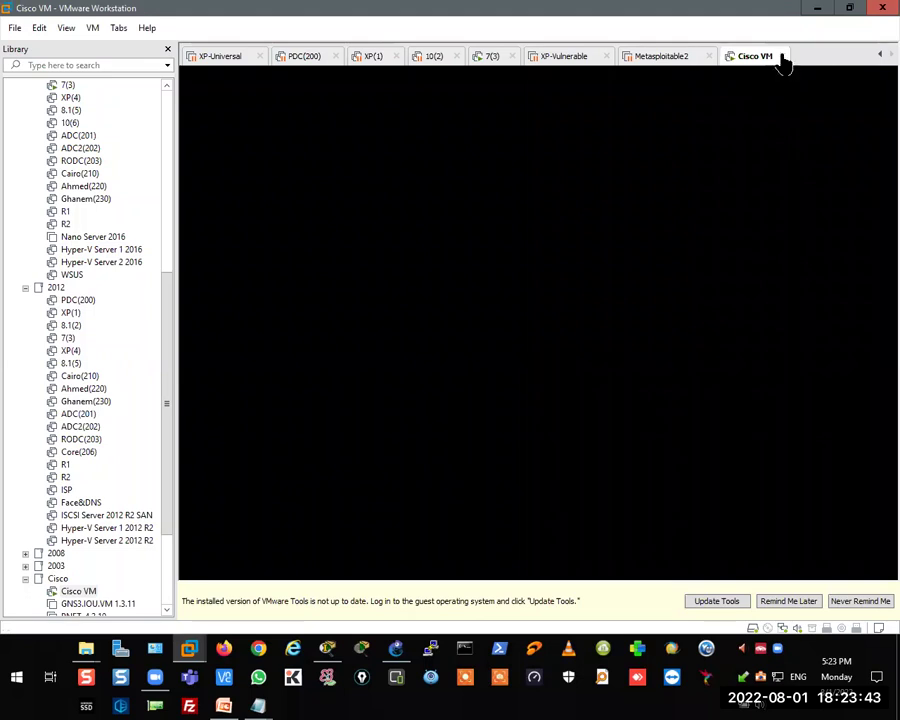
- Close the Cisco VM tab and reopen the machine from Cisco VM.vmx in its folder
{"action": "left_click", "coordinate": [783, 57]}
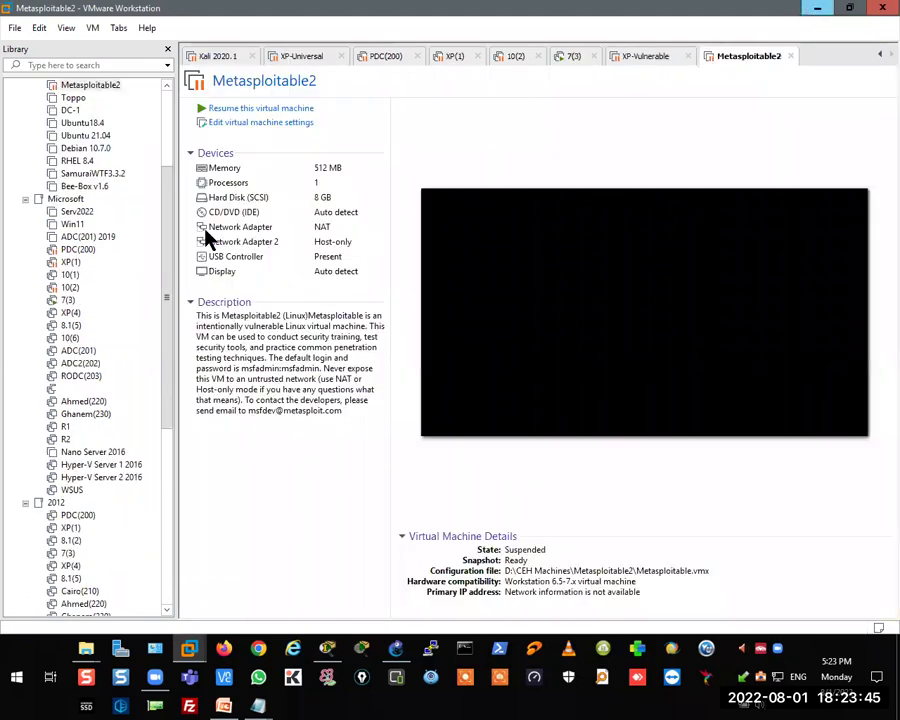
{"action": "key", "text": "alt+Tab"}
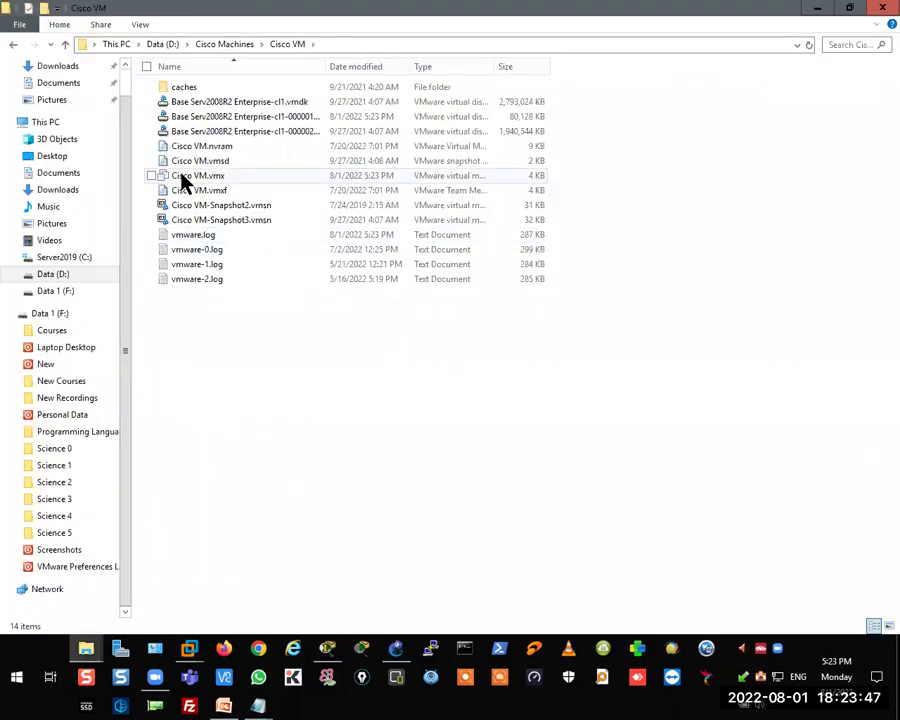
{"action": "double_click", "coordinate": [184, 183]}
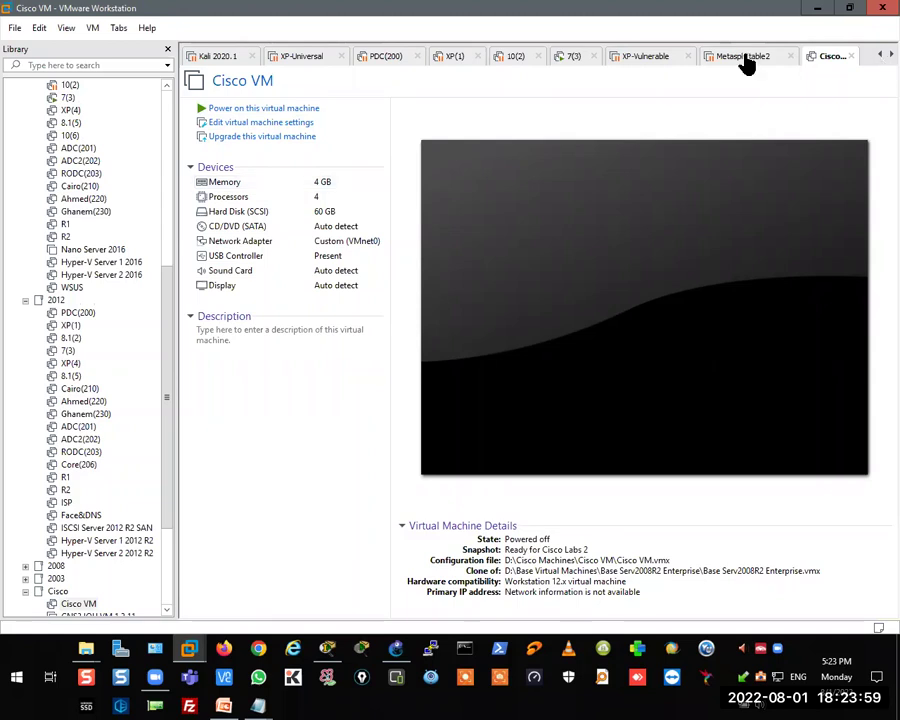
{"action": "scroll", "coordinate": [748, 60], "scroll_direction": "down", "scroll_amount": 1}
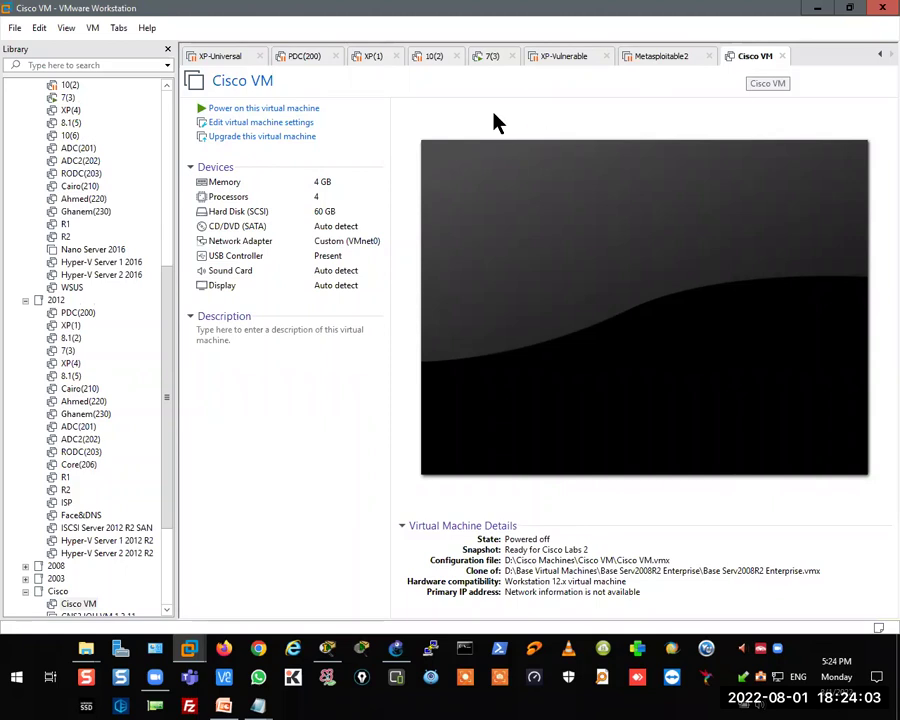
- Set the Cisco VM's memory to 8 GB in its virtual machine settings
{"action": "left_click", "coordinate": [318, 185]}
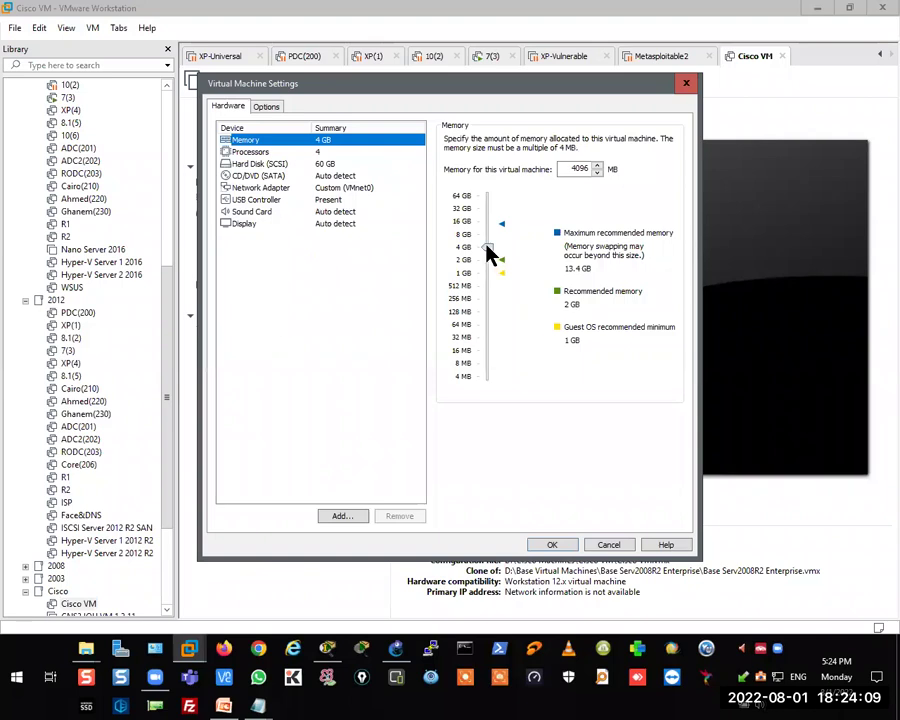
{"action": "mouse_move", "coordinate": [486, 245]}
{"action": "left_mouse_down"}
{"action": "mouse_move", "coordinate": [488, 223]}
{"action": "mouse_move", "coordinate": [494, 256]}
{"action": "mouse_move", "coordinate": [488, 236]}
{"action": "left_mouse_up"}
{"action": "left_click", "coordinate": [545, 544]}
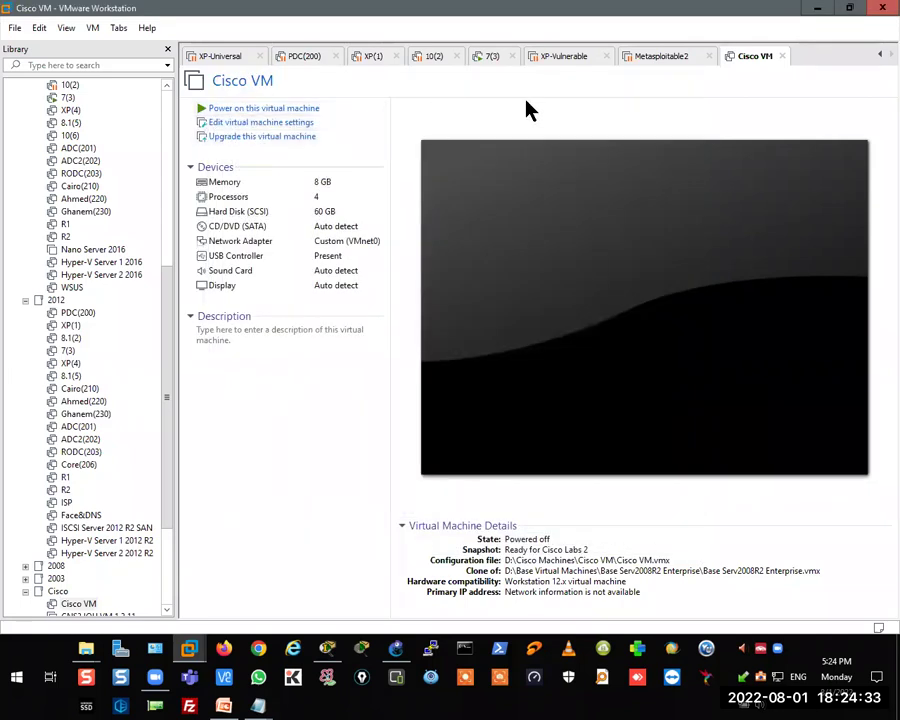
- Return to Session Agenda 1 Intro + Simulation Programs.txt and highlight the GNS3, Cisco VM, Vmware Workstation and Packet Tracer entries in turn
{"action": "left_click", "coordinate": [818, 12]}
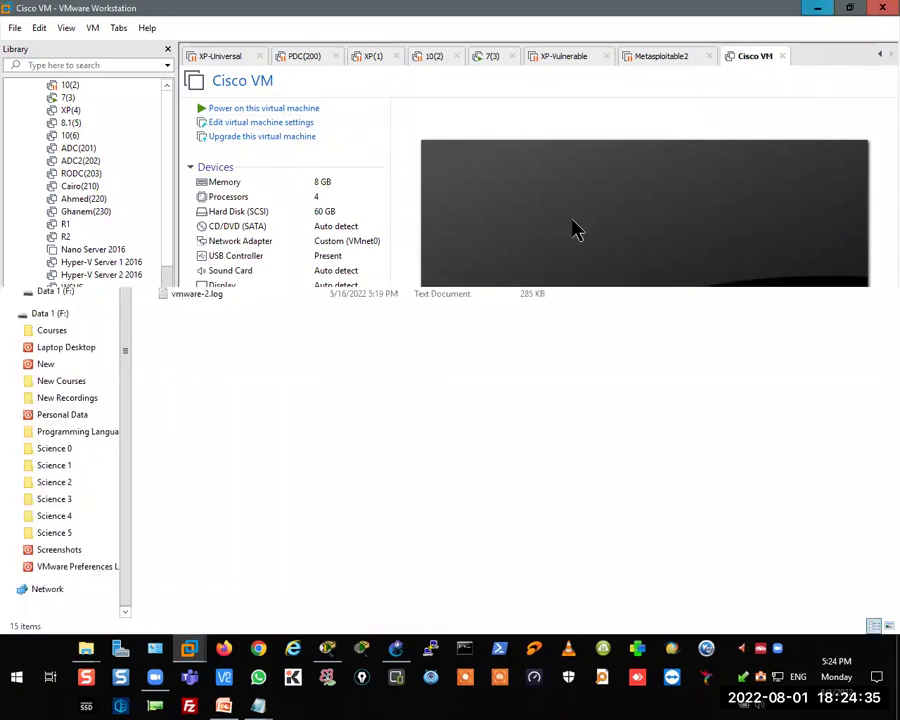
{"action": "mouse_move", "coordinate": [258, 703]}
{"action": "left_click", "coordinate": [215, 607]}
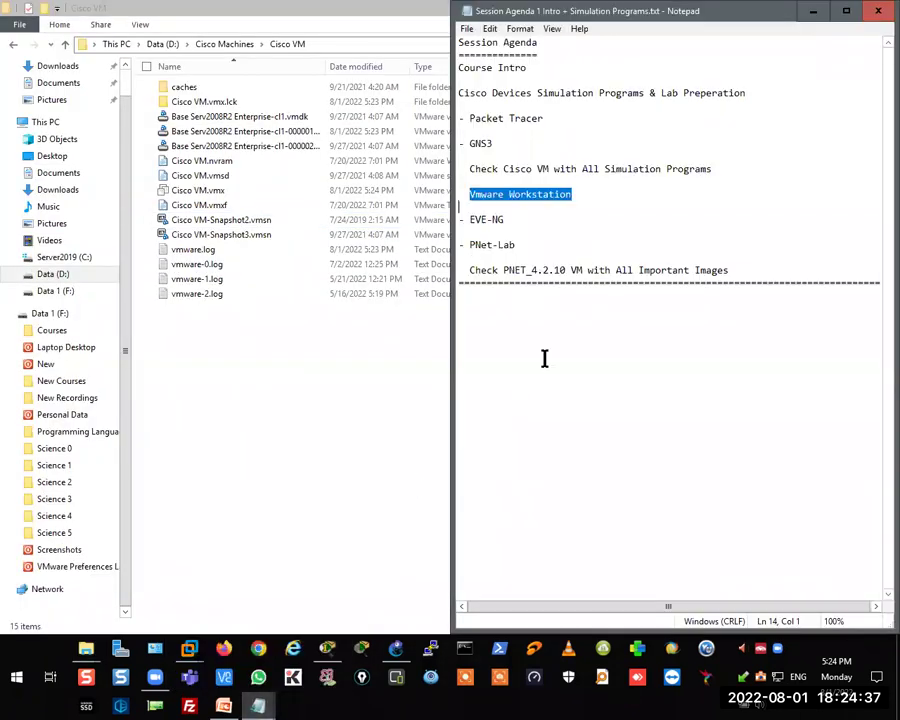
{"action": "double_click", "coordinate": [488, 143]}
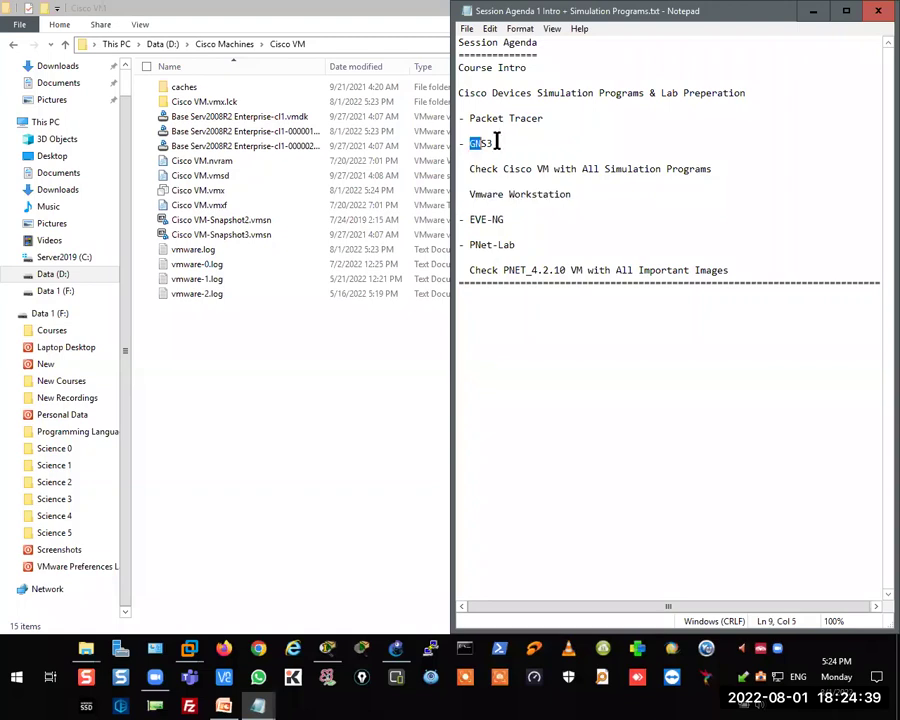
{"action": "left_click_drag", "start_coordinate": [466, 168], "coordinate": [549, 168]}
{"action": "left_click_drag", "start_coordinate": [466, 194], "coordinate": [574, 194]}
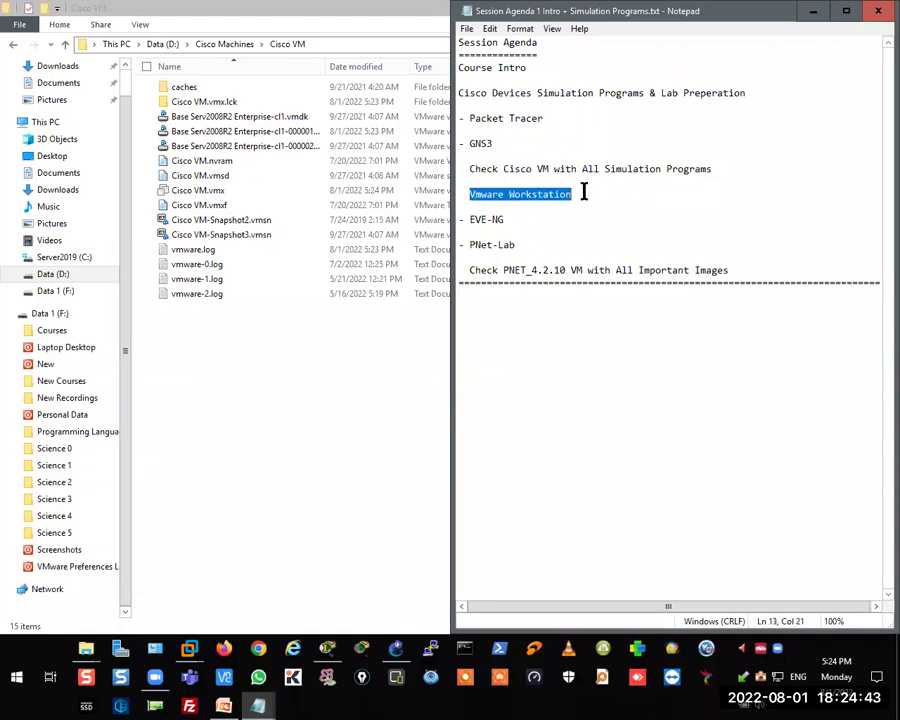
{"action": "left_click_drag", "start_coordinate": [467, 120], "coordinate": [549, 119]}
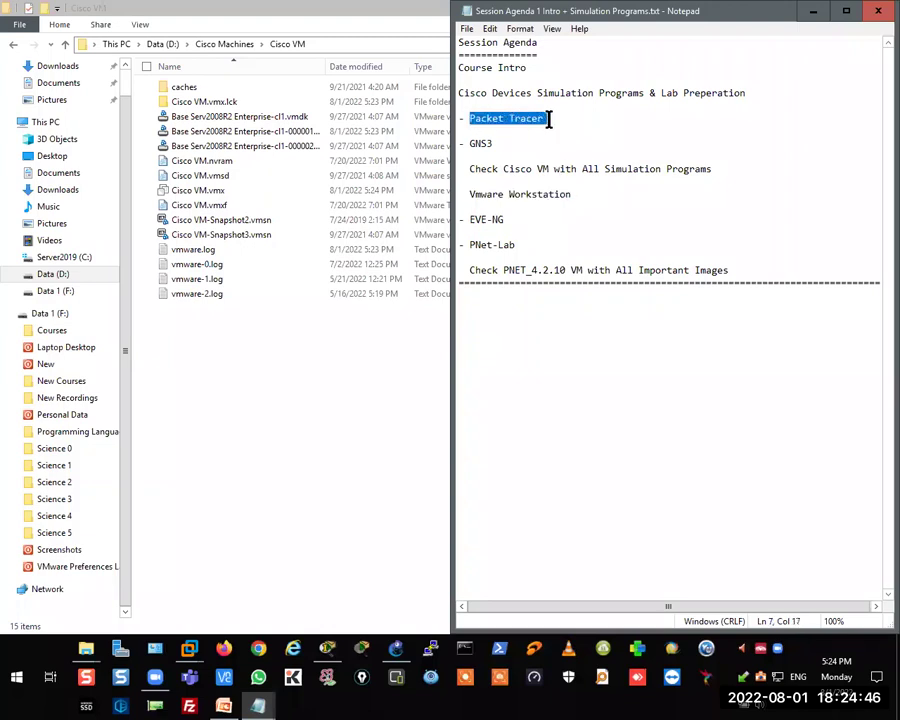
- Switch to CCNP Enterprise Materials Links Abad.txt and highlight the Packet Tracer v6.2 version number and the start of its link
{"action": "left_click", "coordinate": [258, 703]}
{"action": "left_click", "coordinate": [305, 620]}
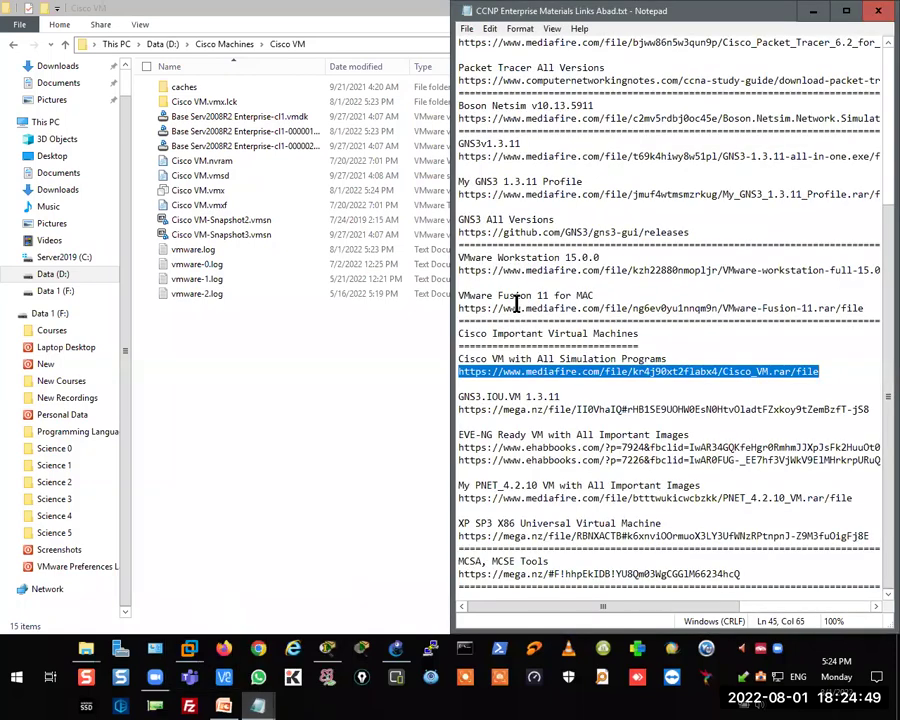
{"action": "scroll", "coordinate": [512, 297], "scroll_direction": "up", "scroll_amount": 5}
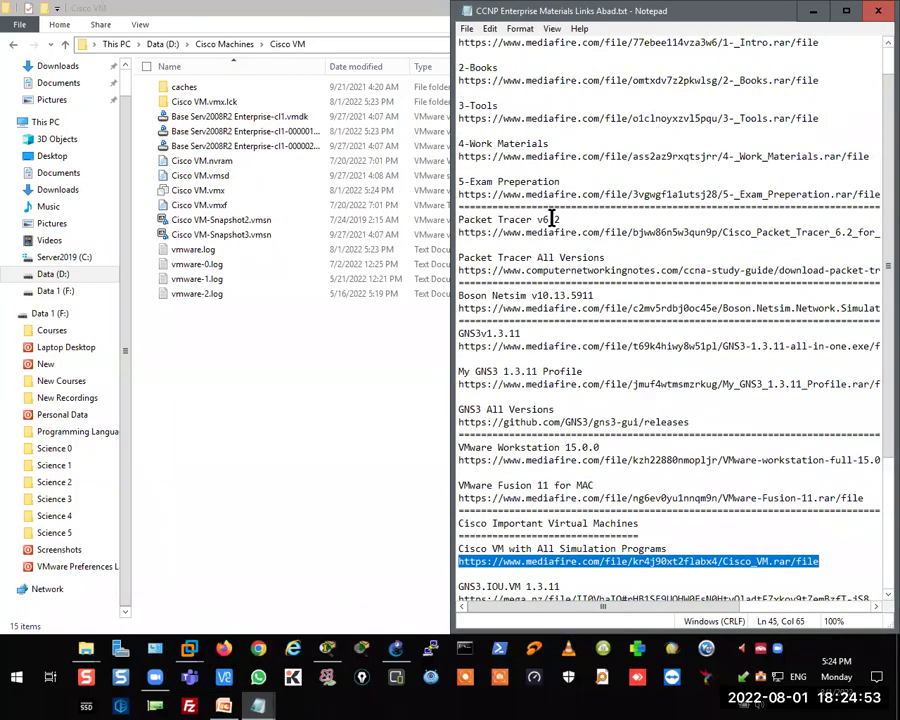
{"action": "left_click_drag", "start_coordinate": [560, 218], "coordinate": [536, 218]}
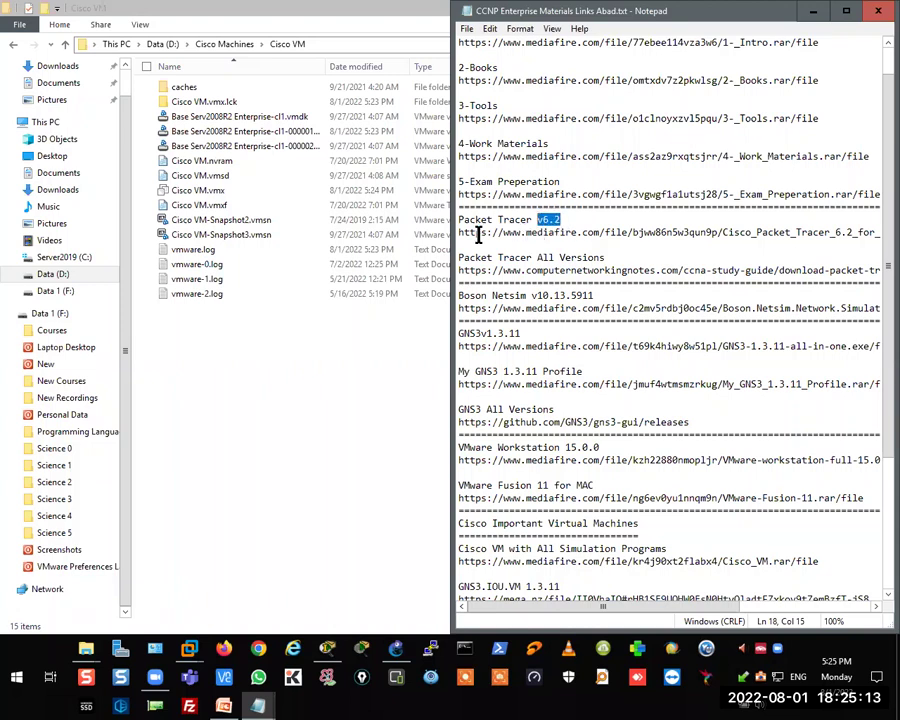
{"action": "left_click_drag", "start_coordinate": [460, 232], "coordinate": [656, 232]}
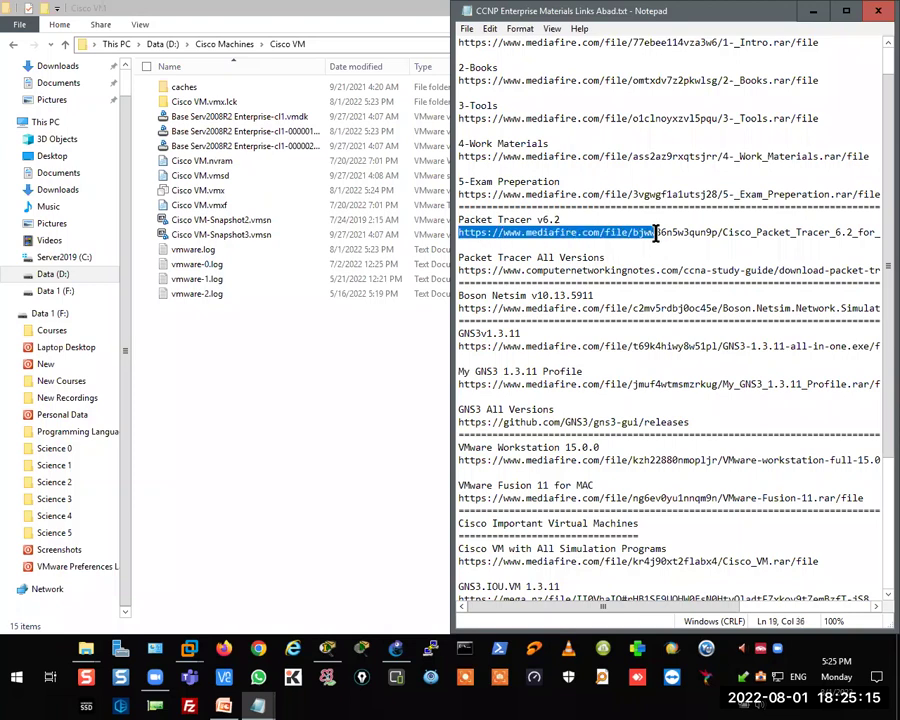
- Copy the Packet Tracer All Versions link and open it in a new Firefox tab
{"action": "left_click_drag", "start_coordinate": [459, 270], "coordinate": [888, 268]}
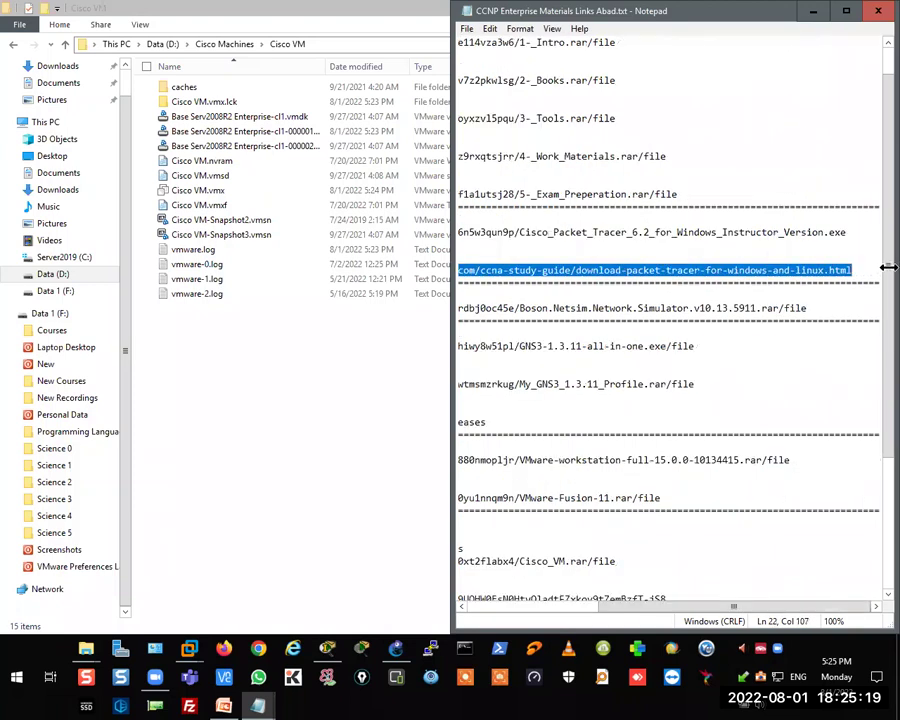
{"action": "right_click", "coordinate": [801, 267]}
{"action": "left_click", "coordinate": [769, 313]}
{"action": "left_click", "coordinate": [224, 648]}
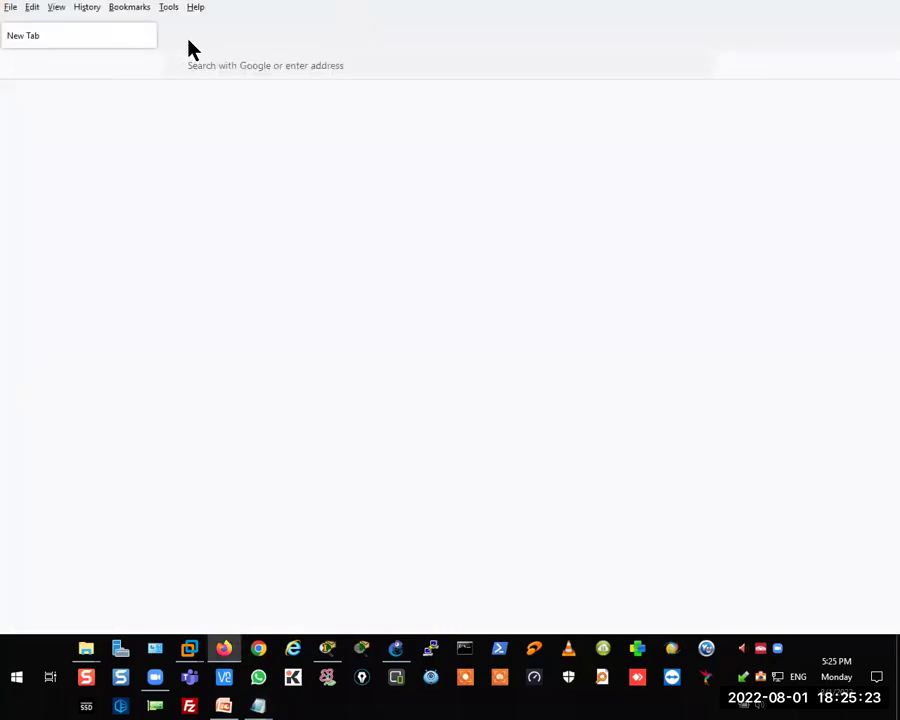
{"action": "left_click", "coordinate": [174, 36]}
{"action": "right_click", "coordinate": [206, 72]}
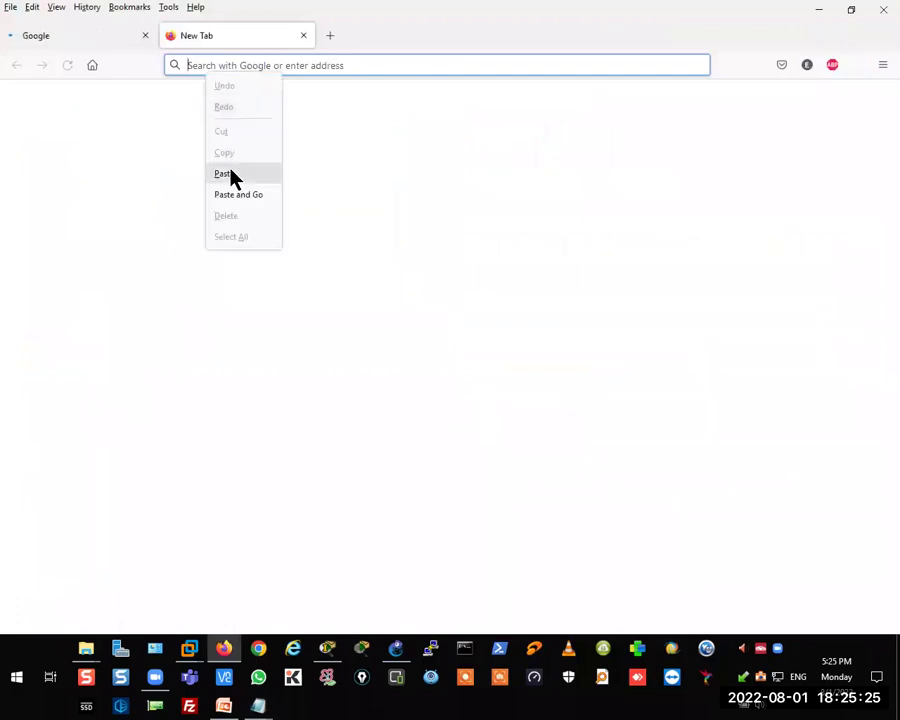
{"action": "left_click", "coordinate": [226, 174]}
{"action": "left_click", "coordinate": [699, 66]}
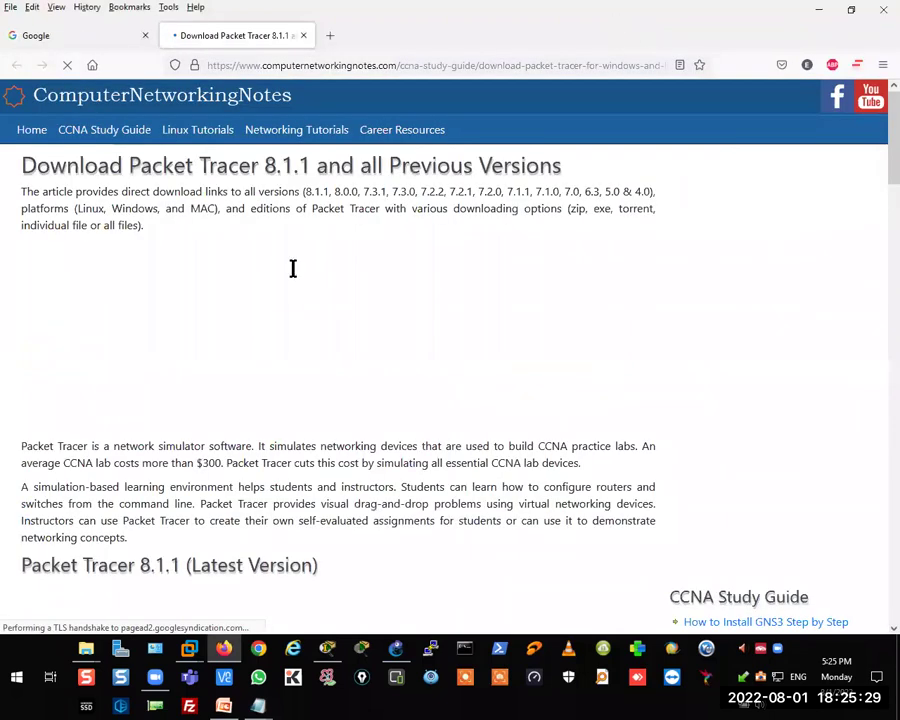
- Look through the Packet Tracer download links for each version and platform on the ComputerNetworkingNotes page
{"action": "scroll", "coordinate": [295, 272], "scroll_direction": "down", "scroll_amount": 4}
{"action": "scroll", "coordinate": [110, 245], "scroll_direction": "down", "scroll_amount": 3}
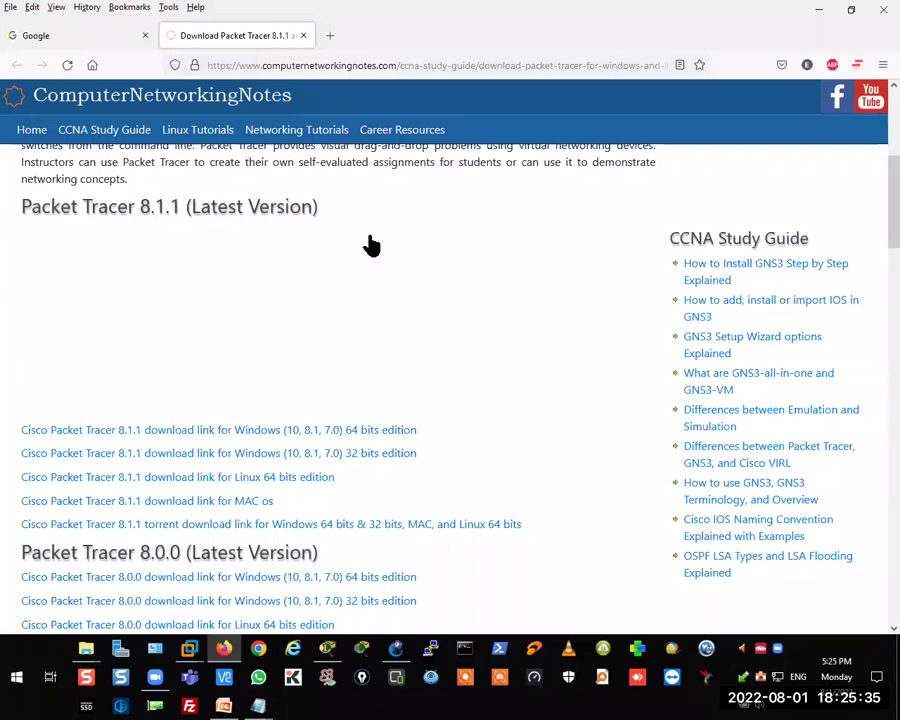
{"action": "scroll", "coordinate": [370, 244], "scroll_direction": "down", "scroll_amount": 4}
{"action": "scroll", "coordinate": [350, 298], "scroll_direction": "up", "scroll_amount": 1}
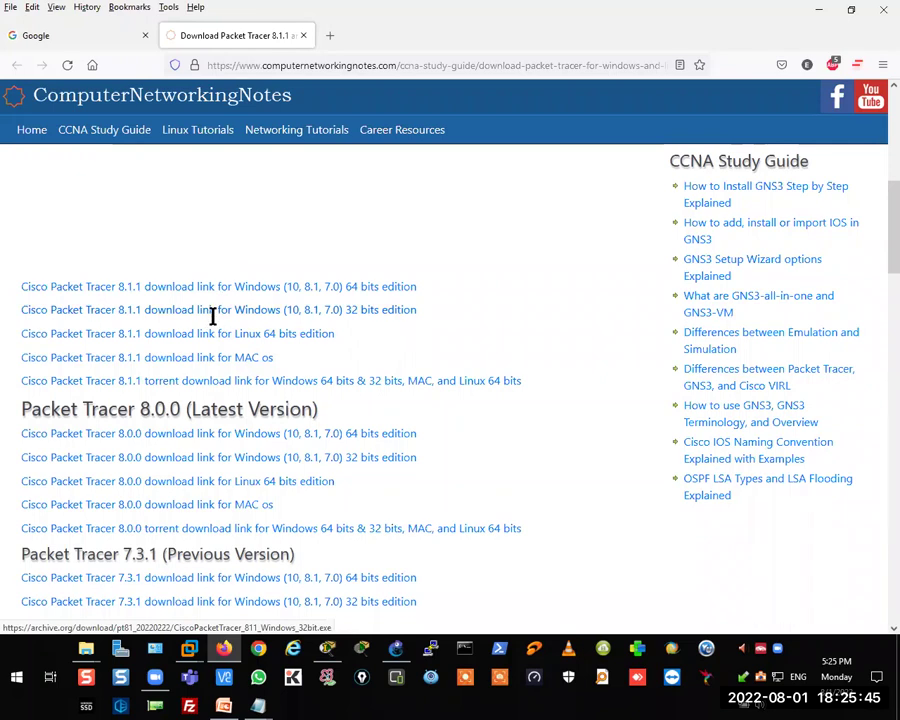
{"action": "scroll", "coordinate": [157, 349], "scroll_direction": "down", "scroll_amount": 3}
{"action": "scroll", "coordinate": [150, 352], "scroll_direction": "down", "scroll_amount": 3}
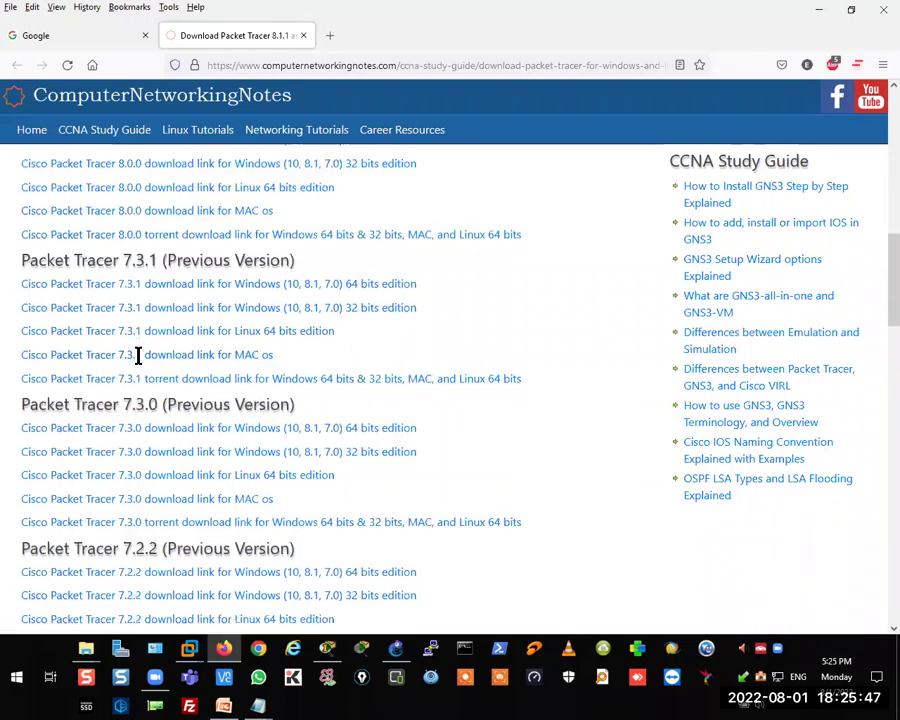
{"action": "scroll", "coordinate": [137, 290], "scroll_direction": "down", "scroll_amount": 3}
{"action": "scroll", "coordinate": [127, 356], "scroll_direction": "down", "scroll_amount": 3}
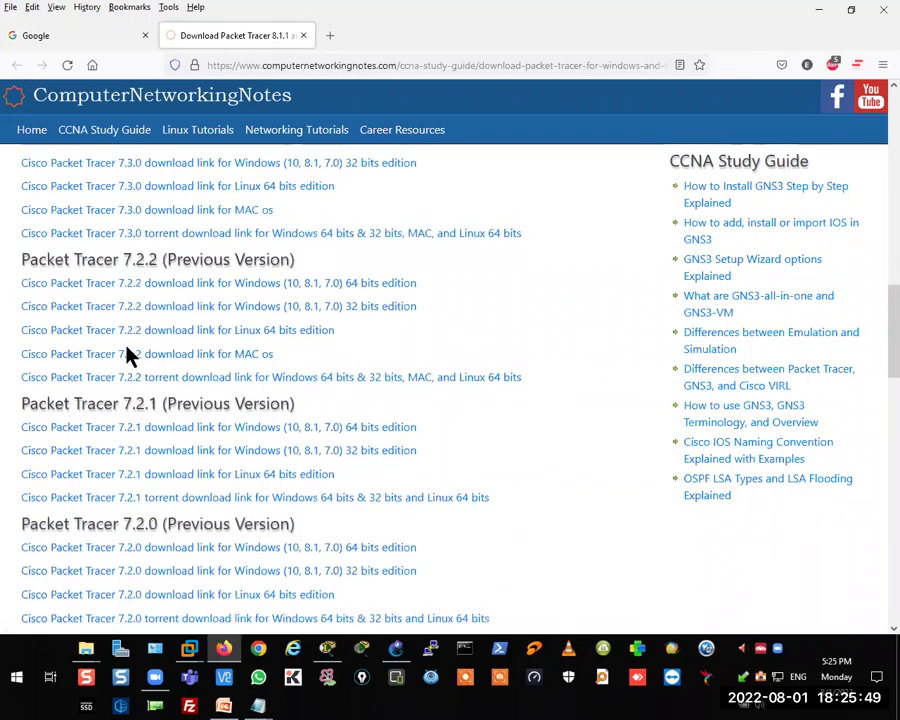
{"action": "scroll", "coordinate": [133, 375], "scroll_direction": "down", "scroll_amount": 6}
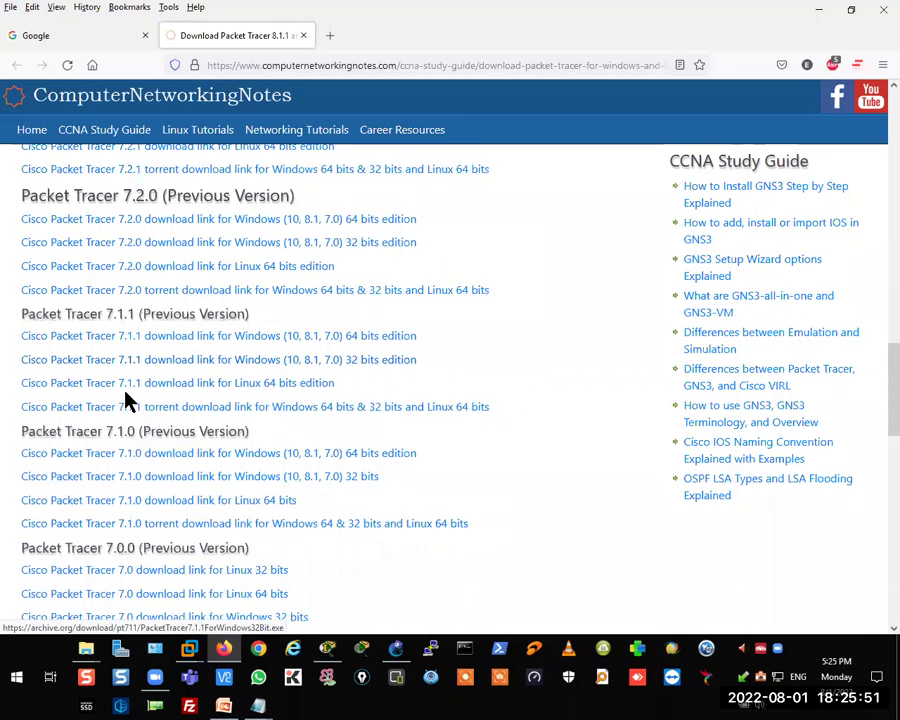
{"action": "scroll", "coordinate": [127, 402], "scroll_direction": "down", "scroll_amount": 6}
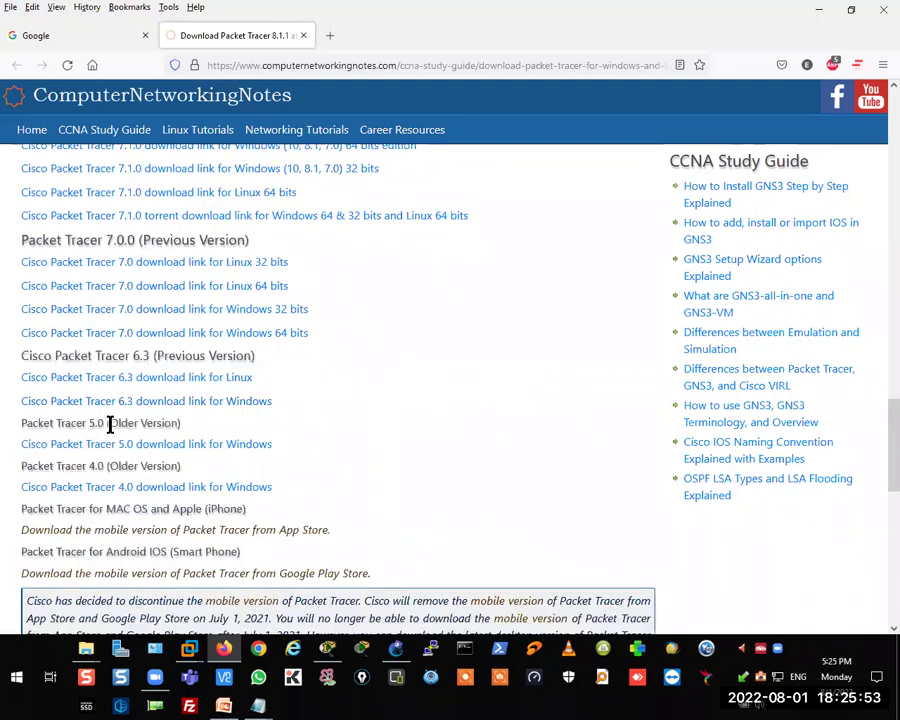
{"action": "scroll", "coordinate": [135, 446], "scroll_direction": "up", "scroll_amount": 7}
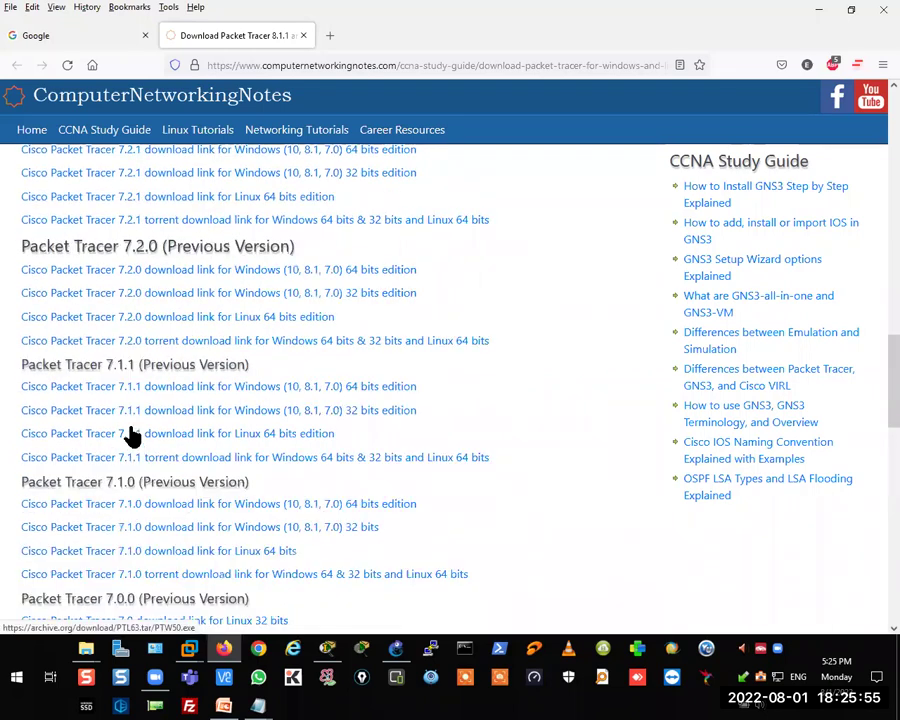
{"action": "scroll", "coordinate": [129, 430], "scroll_direction": "up", "scroll_amount": 10}
{"action": "scroll", "coordinate": [131, 418], "scroll_direction": "up", "scroll_amount": 12}
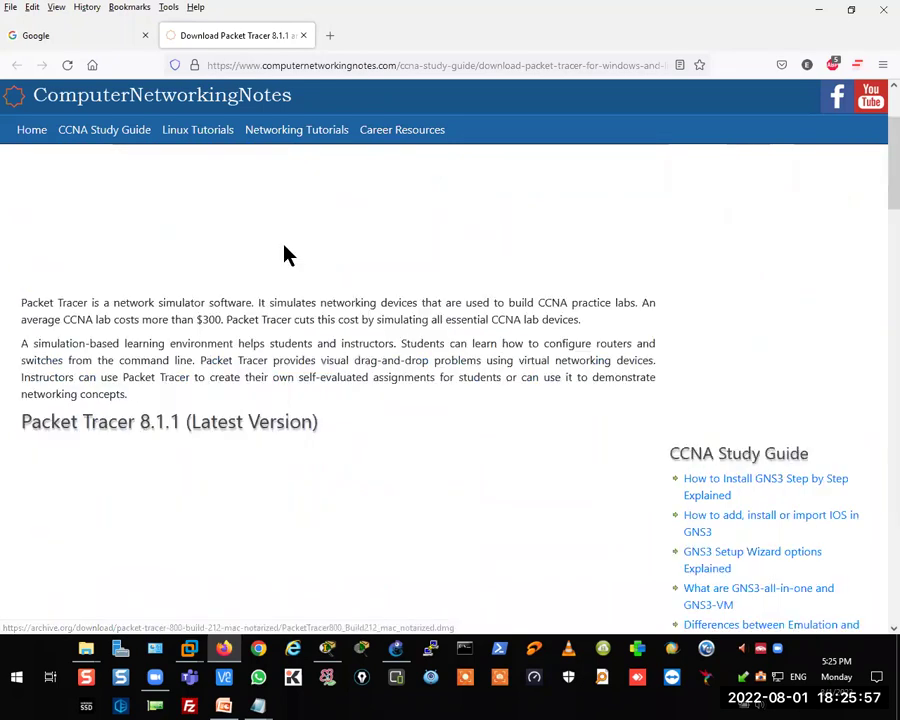
- Close the Packet Tracer download page, minimize Firefox and bring the start of the lines in the links file back into view
{"action": "left_click", "coordinate": [303, 35]}
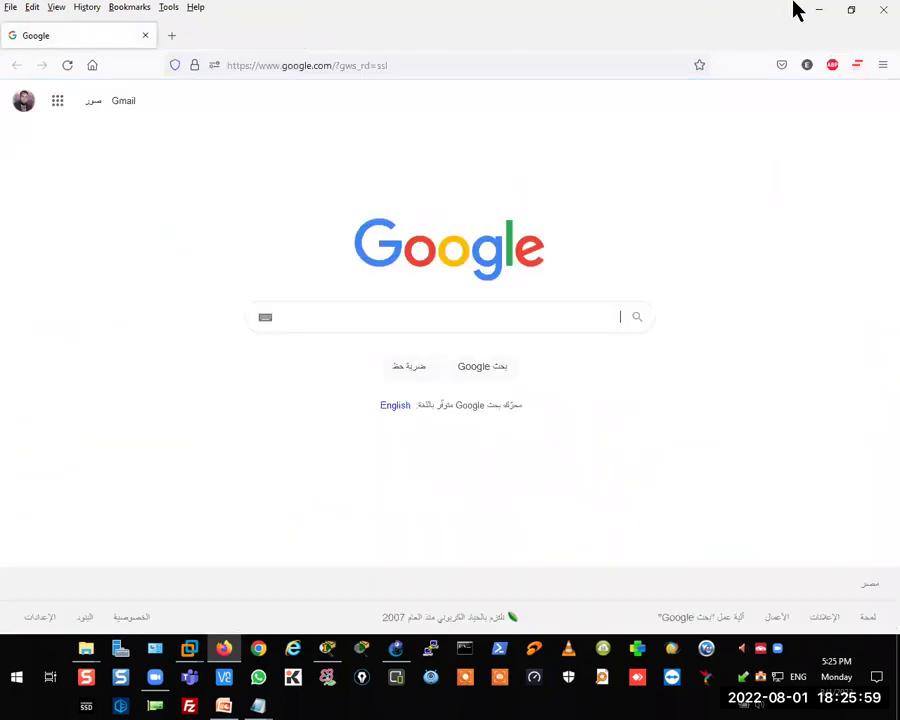
{"action": "left_click", "coordinate": [818, 10]}
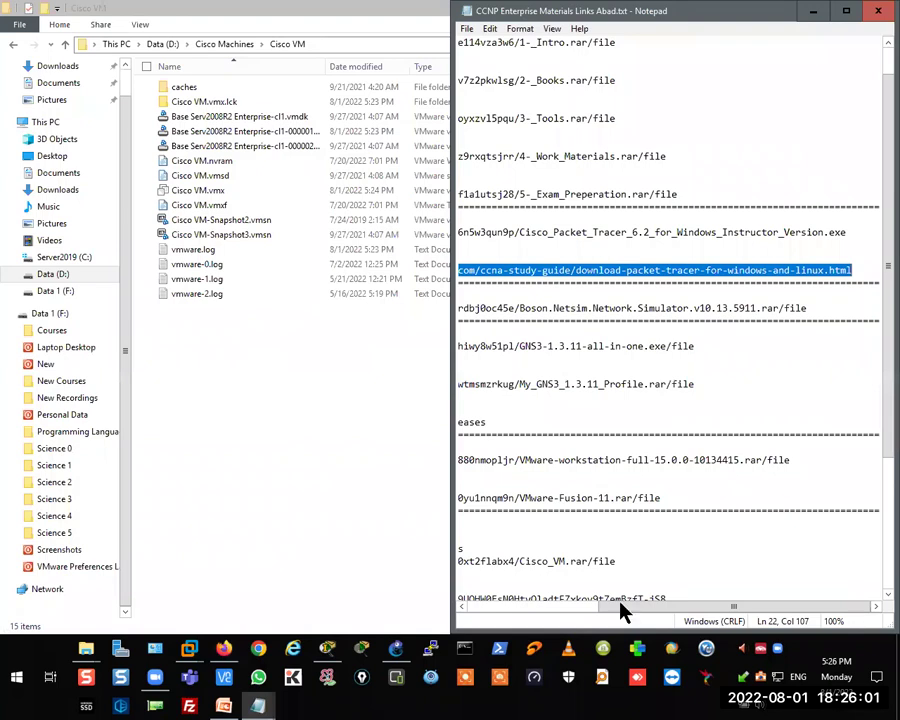
{"action": "left_click", "coordinate": [480, 610]}
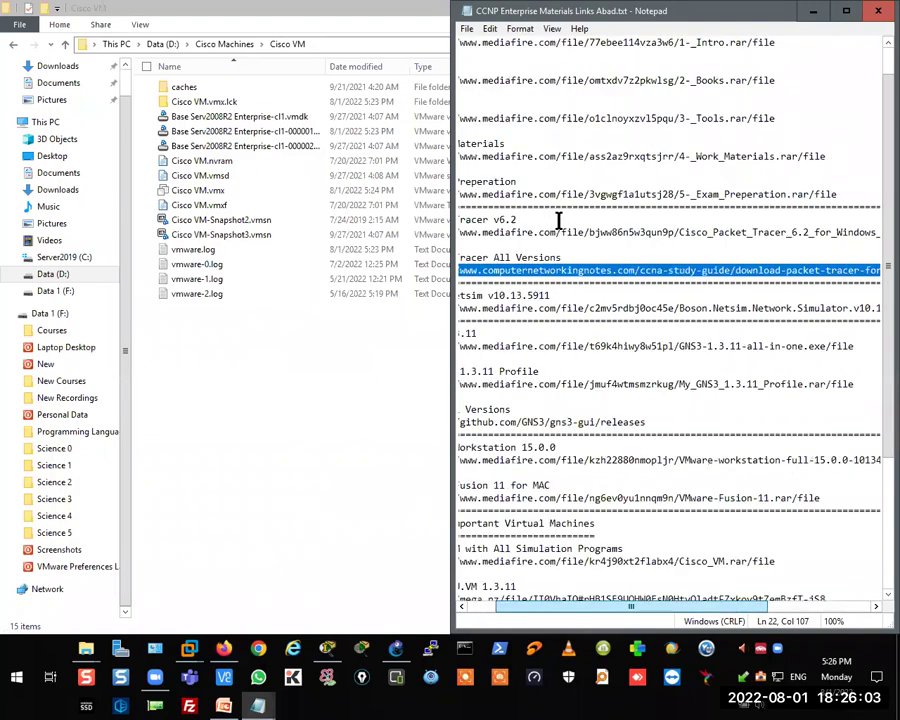
{"action": "scroll", "coordinate": [558, 220], "scroll_direction": "left", "scroll_amount": 1}
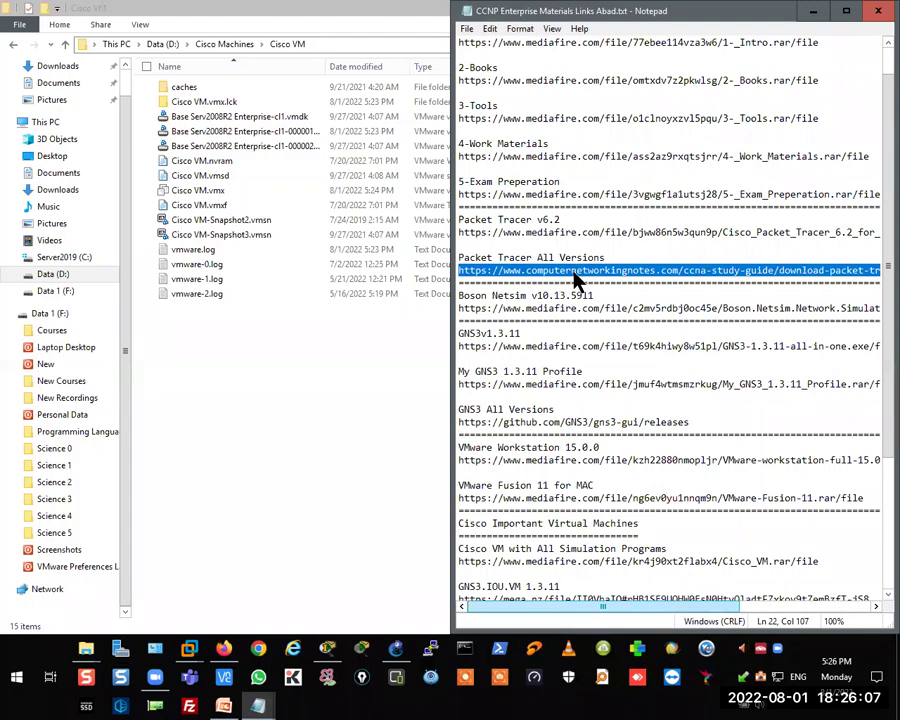
- Switch to the Session Agenda file and highlight GNS3 through Vmware Workstation, followed by the EVE-NG and PNet-Lab entries
{"action": "key", "text": "alt+Tab"}
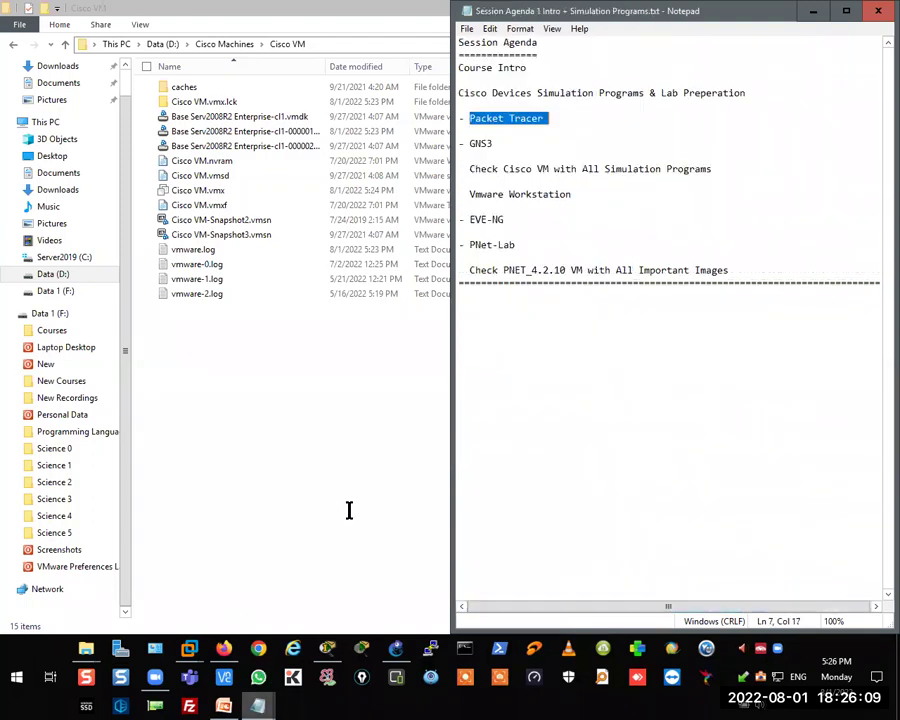
{"action": "left_click_drag", "start_coordinate": [467, 141], "coordinate": [585, 200]}
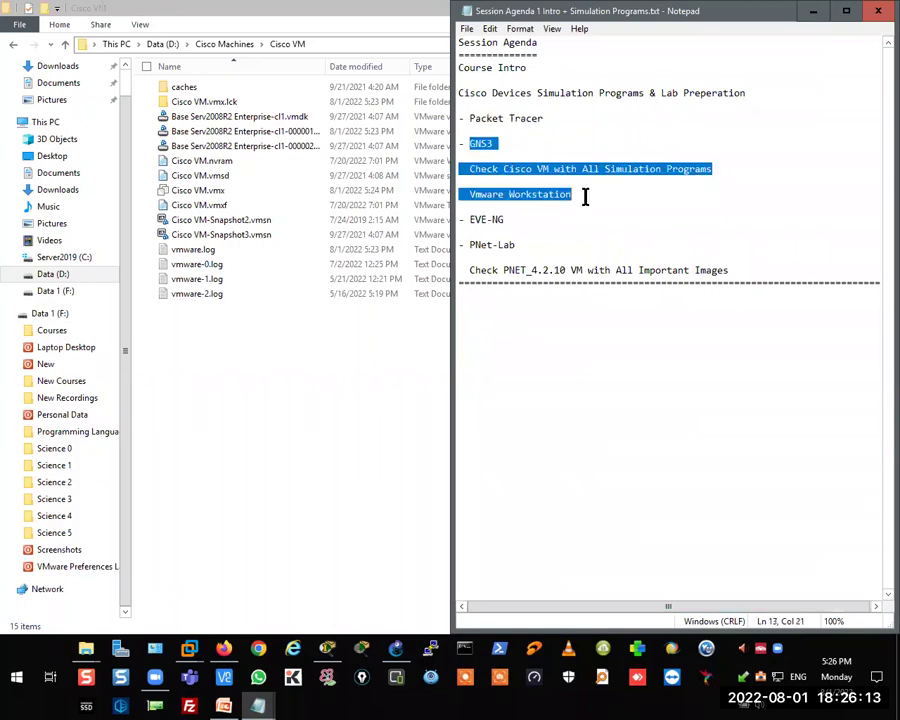
{"action": "double_click", "coordinate": [500, 218]}
{"action": "double_click", "coordinate": [469, 242]}
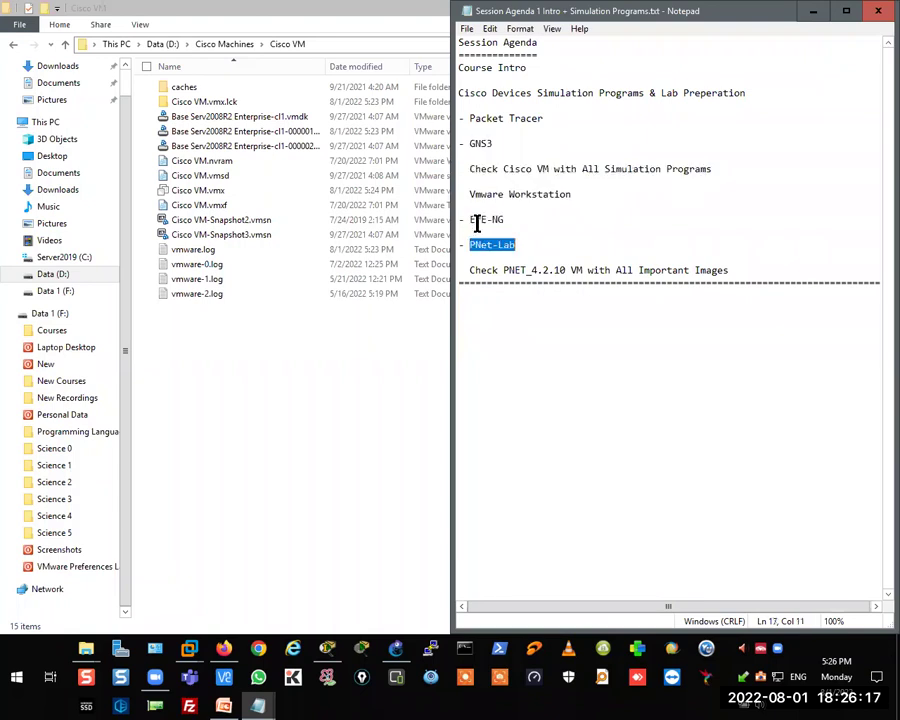
{"action": "left_click_drag", "start_coordinate": [457, 219], "coordinate": [520, 220]}
{"action": "left_click", "coordinate": [536, 243], "text": "shift"}
{"action": "left_click", "coordinate": [479, 241]}
{"action": "left_click_drag", "start_coordinate": [470, 243], "coordinate": [519, 246]}
- Switch to VMware Workstation and open the PNET_4.2.10 virtual machine from the Cisco folder of the library
{"action": "left_click", "coordinate": [188, 652]}
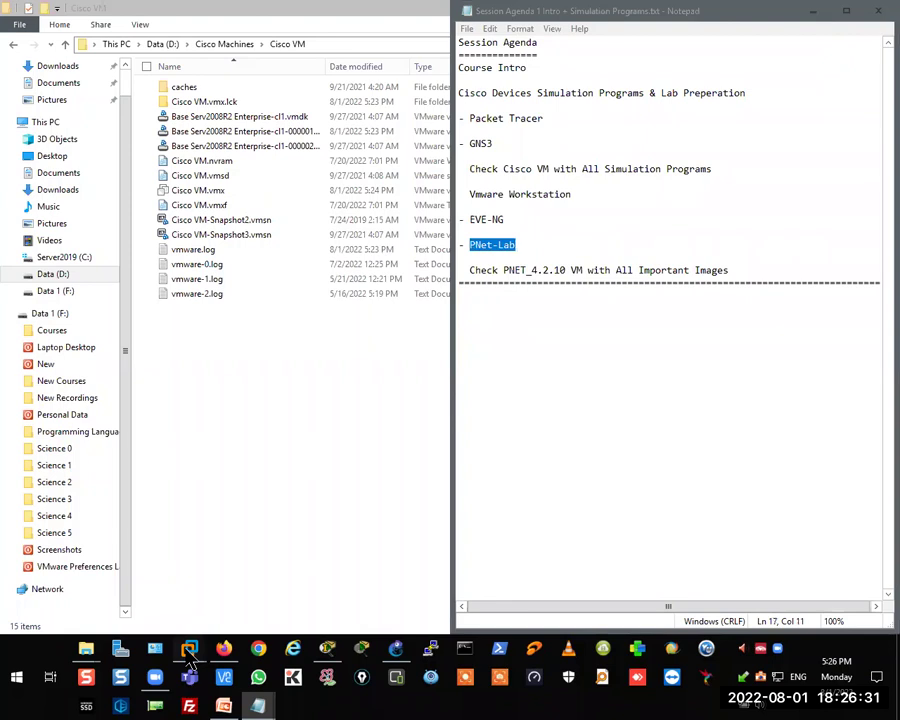
{"action": "mouse_move", "coordinate": [189, 648]}
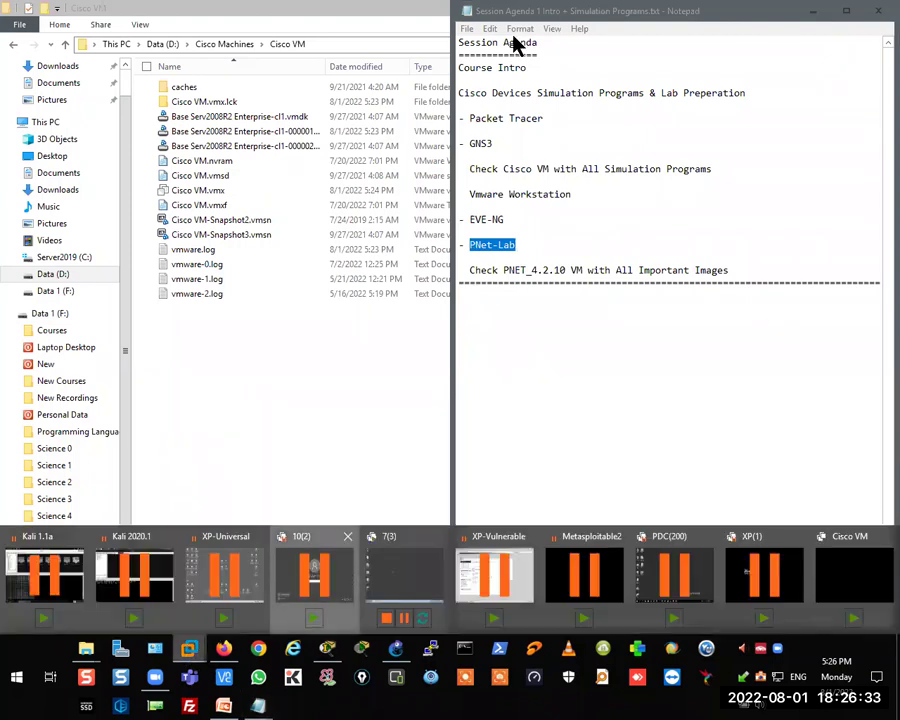
{"action": "left_click", "coordinate": [310, 580]}
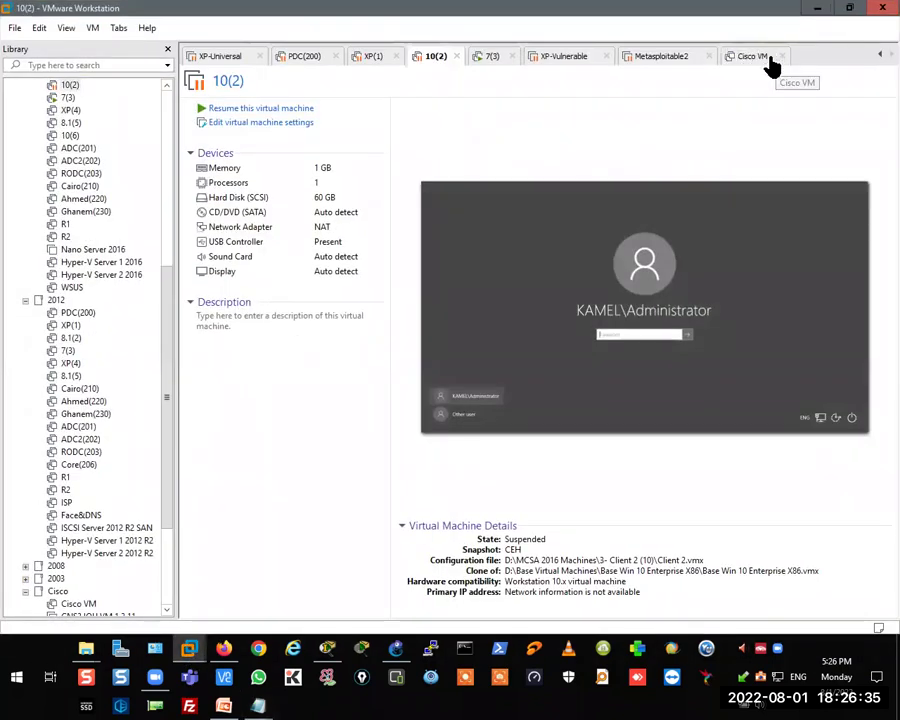
{"action": "left_click_drag", "start_coordinate": [168, 298], "coordinate": [171, 426]}
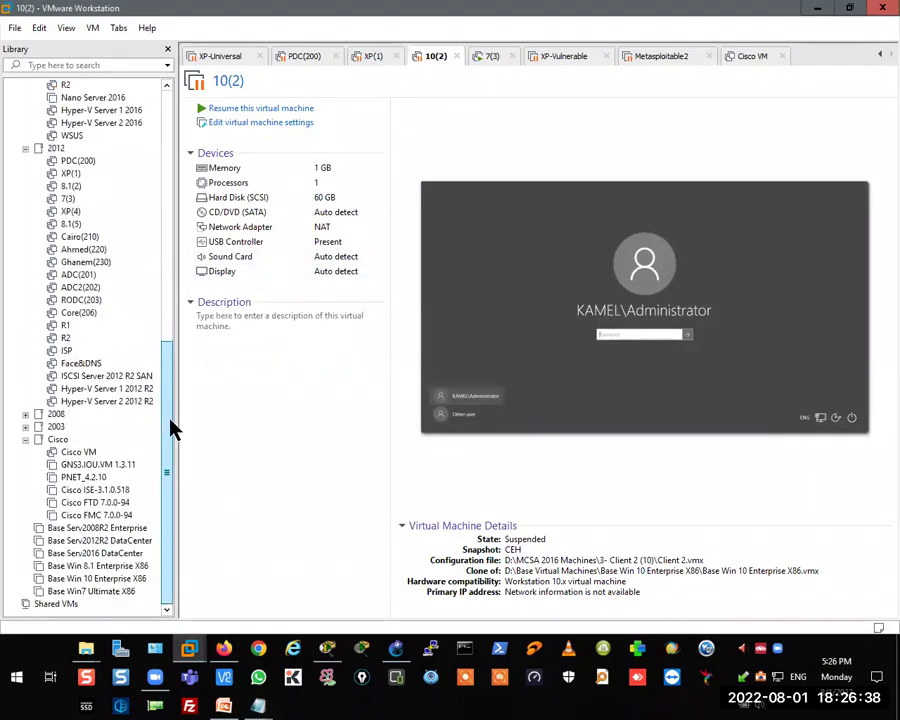
{"action": "left_click", "coordinate": [75, 480]}
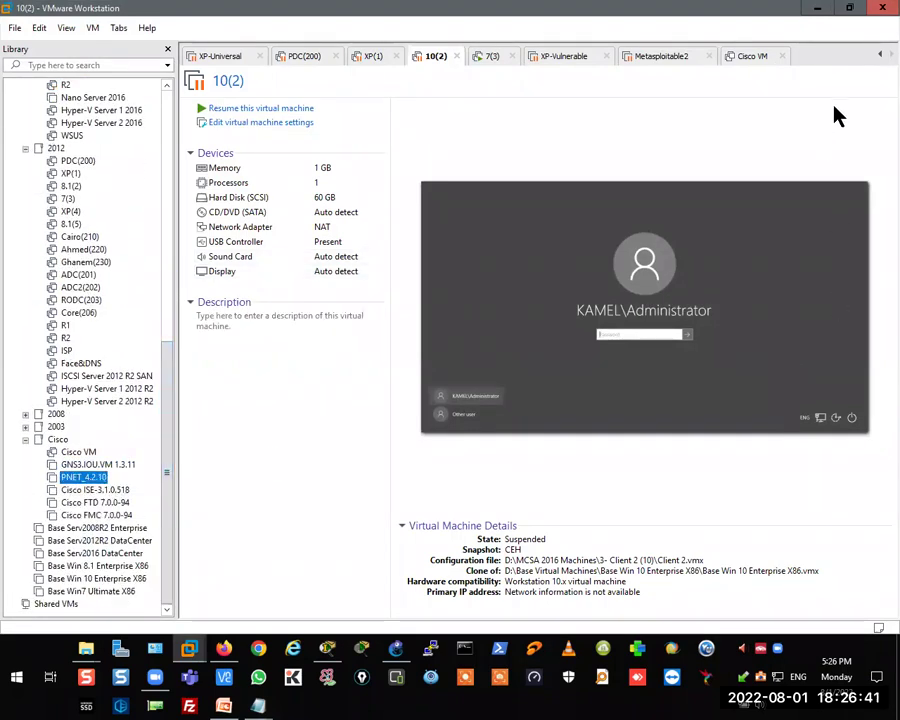
{"action": "left_click", "coordinate": [889, 55]}
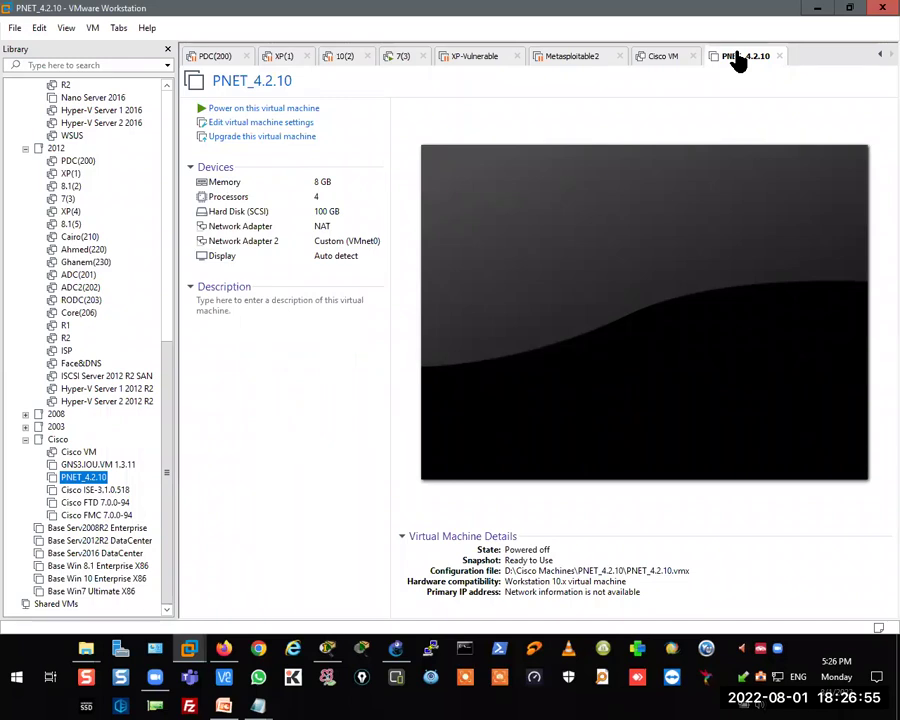
- Switch to CCNP Enterprise Materials Links Abad.txt and highlight the PNET_4.2.10 VM title, its link, and the Cisco VM entry with its link
{"action": "left_click", "coordinate": [264, 704]}
{"action": "left_click", "coordinate": [305, 605]}
{"action": "scroll", "coordinate": [568, 305], "scroll_direction": "down", "scroll_amount": 8}
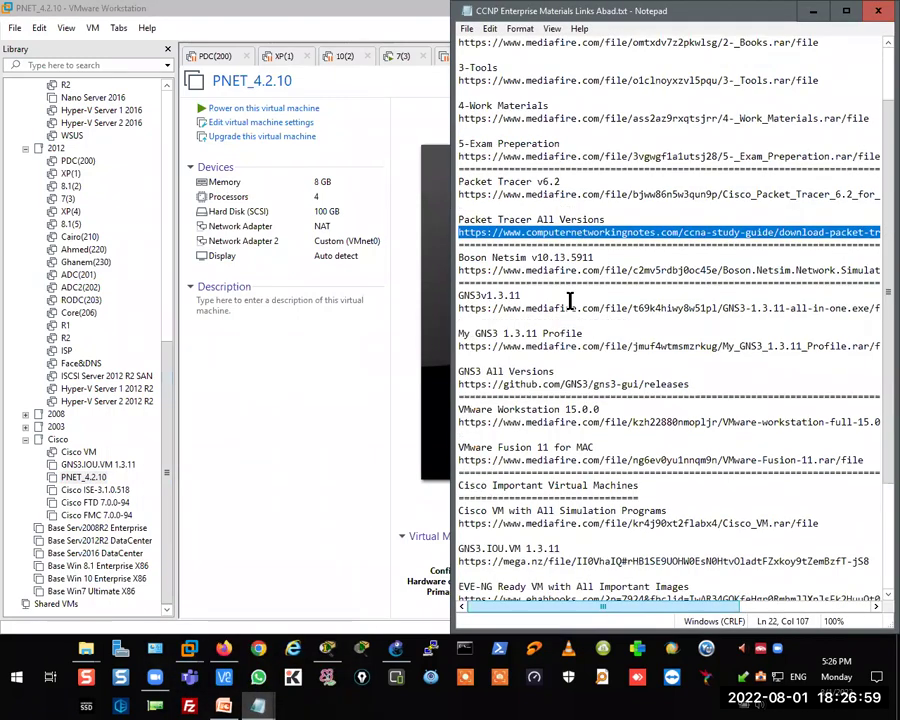
{"action": "scroll", "coordinate": [556, 325], "scroll_direction": "down", "scroll_amount": 1}
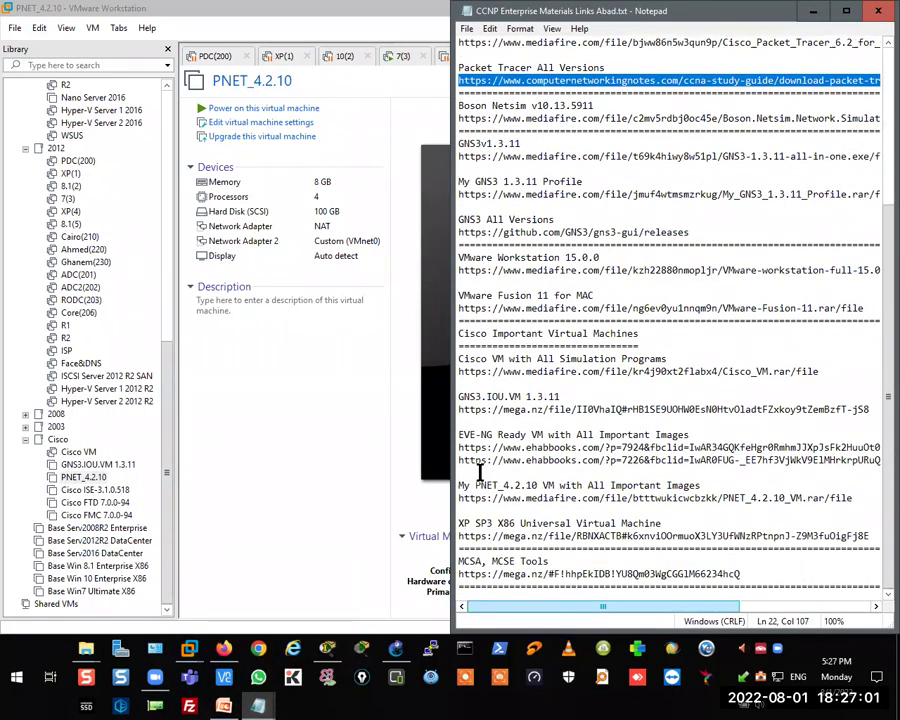
{"action": "left_click_drag", "start_coordinate": [459, 485], "coordinate": [707, 484]}
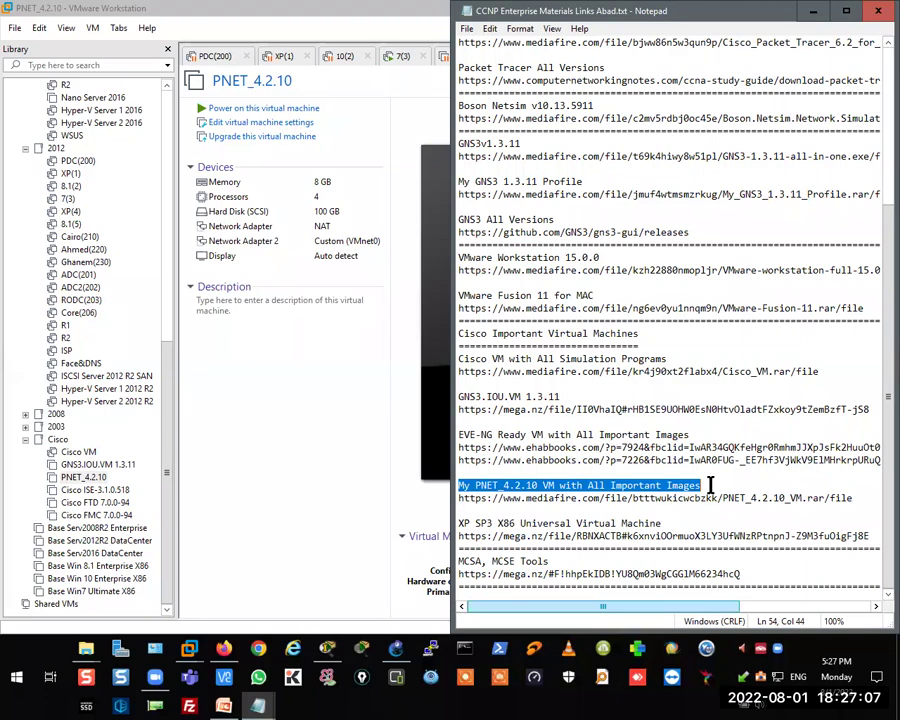
{"action": "left_click_drag", "start_coordinate": [459, 498], "coordinate": [852, 498]}
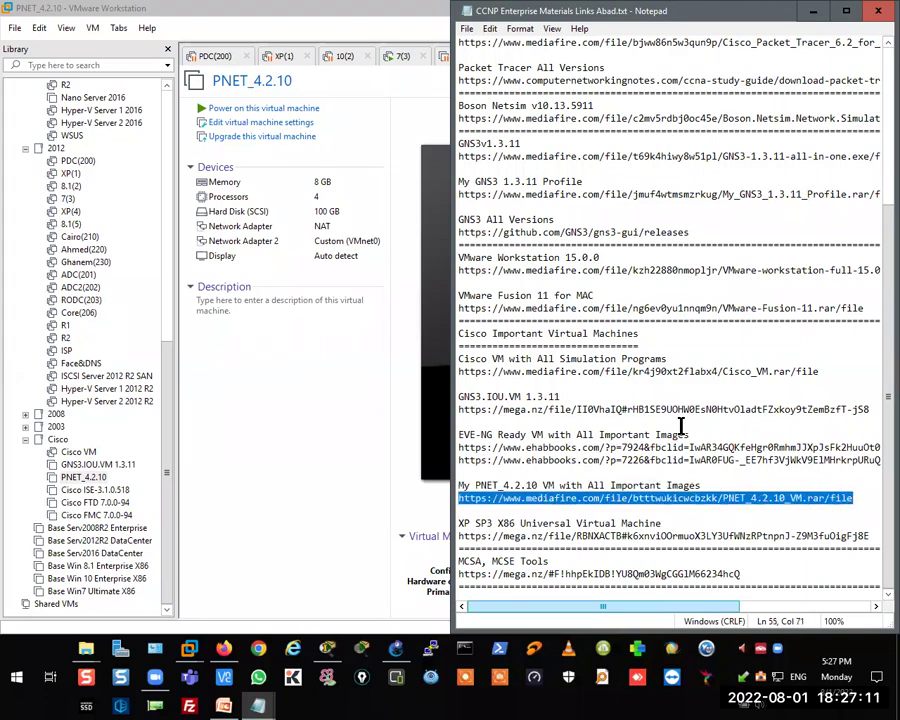
{"action": "left_click_drag", "start_coordinate": [459, 360], "coordinate": [861, 374]}
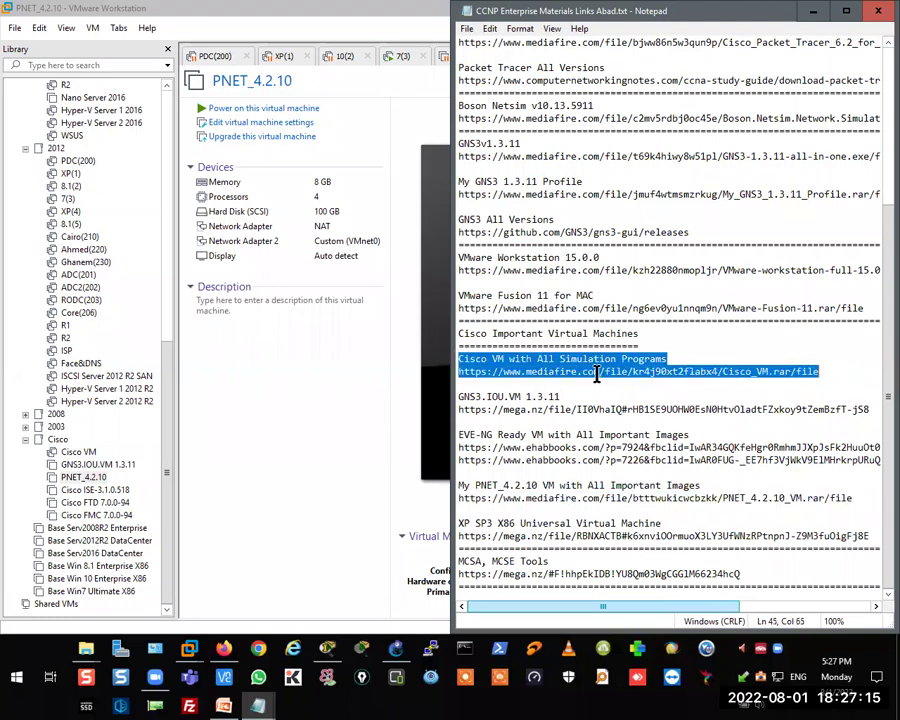
- Return to VMware Workstation and power on the PNET_4.2.10 virtual machine
{"action": "left_click", "coordinate": [343, 370]}
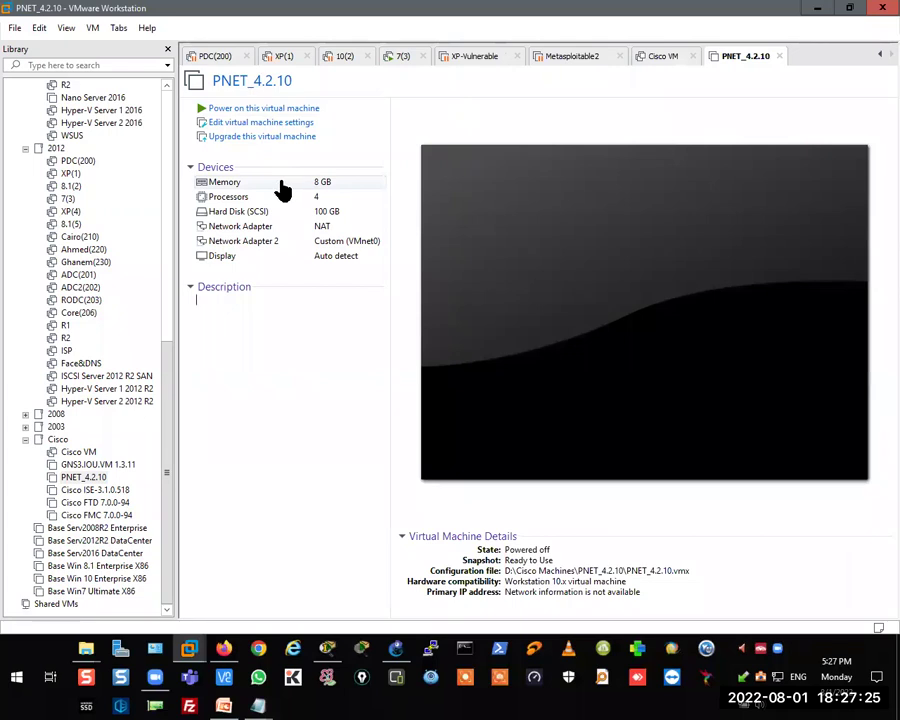
{"action": "left_click", "coordinate": [257, 110]}
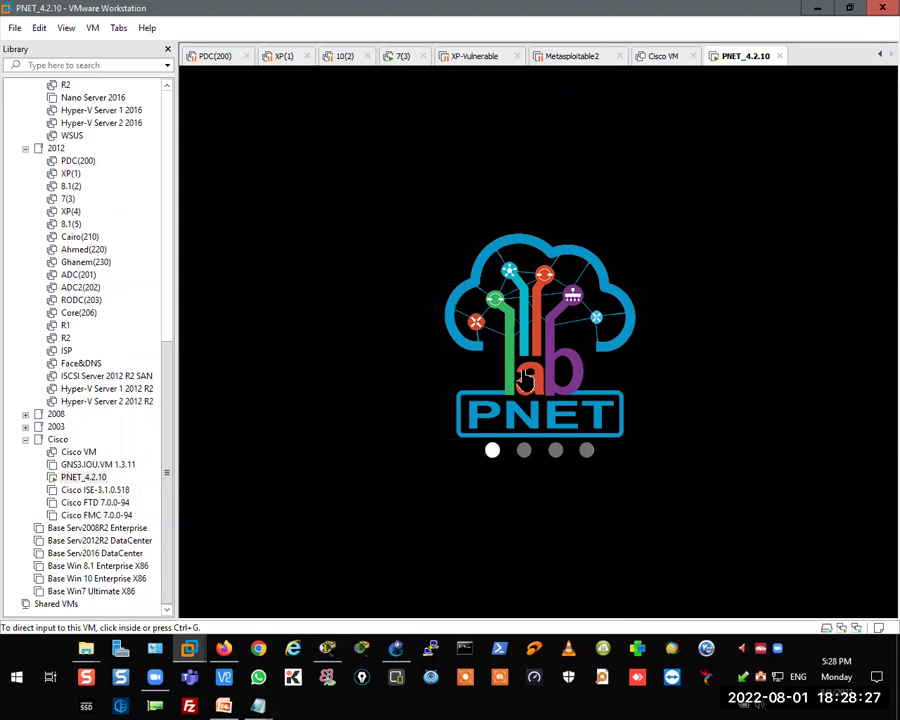
- Switch to the Session Agenda file and highlight the Packet Tracer line, the GNS3 line, and both lines together
{"action": "mouse_move", "coordinate": [259, 706]}
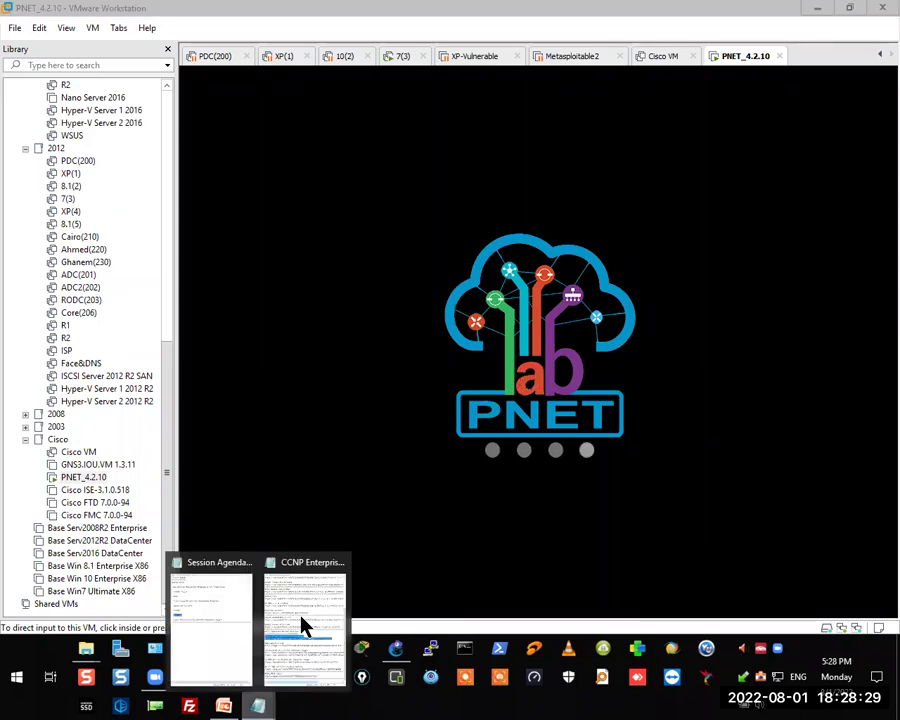
{"action": "left_click", "coordinate": [205, 600]}
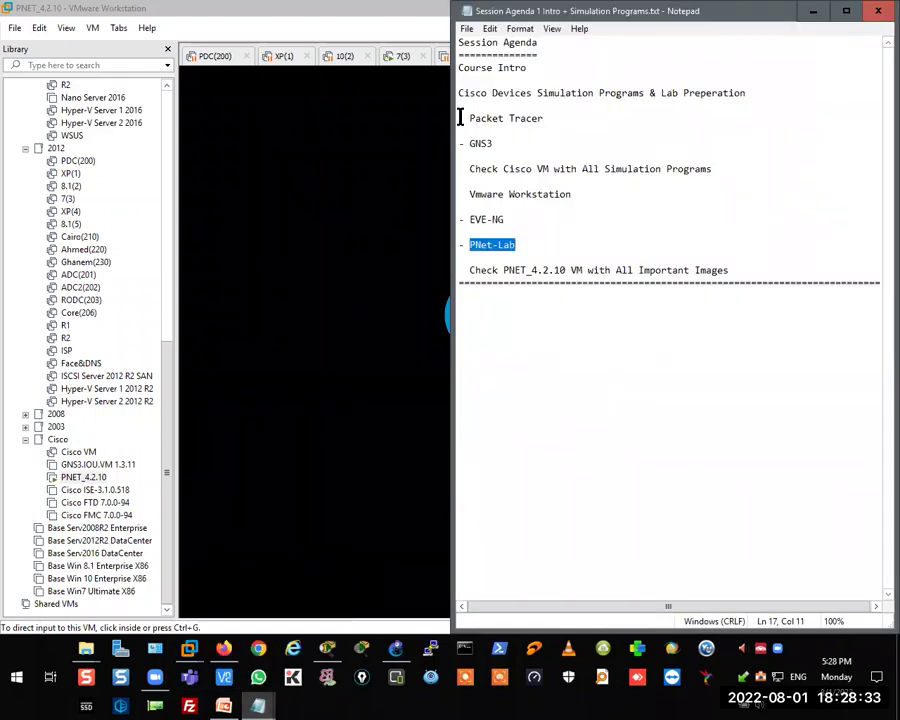
{"action": "left_click", "coordinate": [556, 116]}
{"action": "key", "text": "shift+Home"}
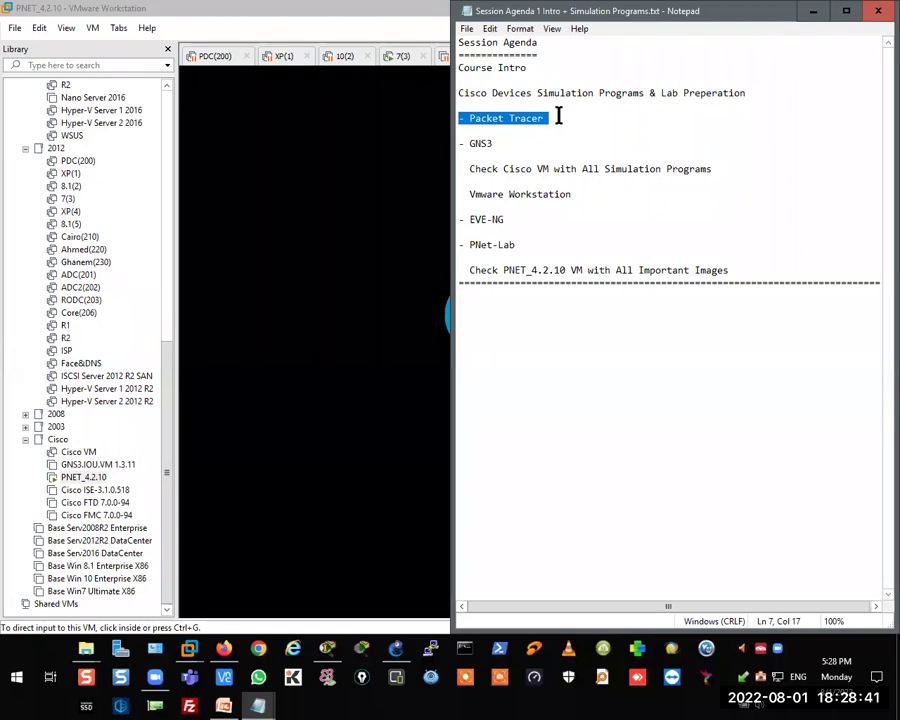
{"action": "left_click_drag", "start_coordinate": [459, 143], "coordinate": [491, 140]}
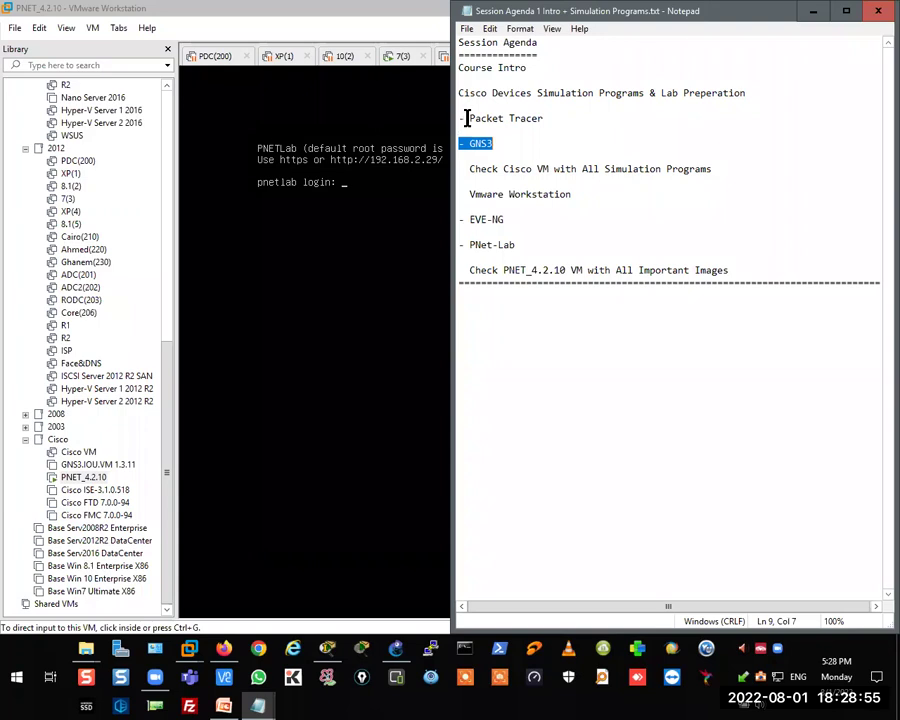
{"action": "left_click_drag", "start_coordinate": [459, 119], "coordinate": [466, 119]}
{"action": "left_click", "coordinate": [501, 143], "text": "shift"}
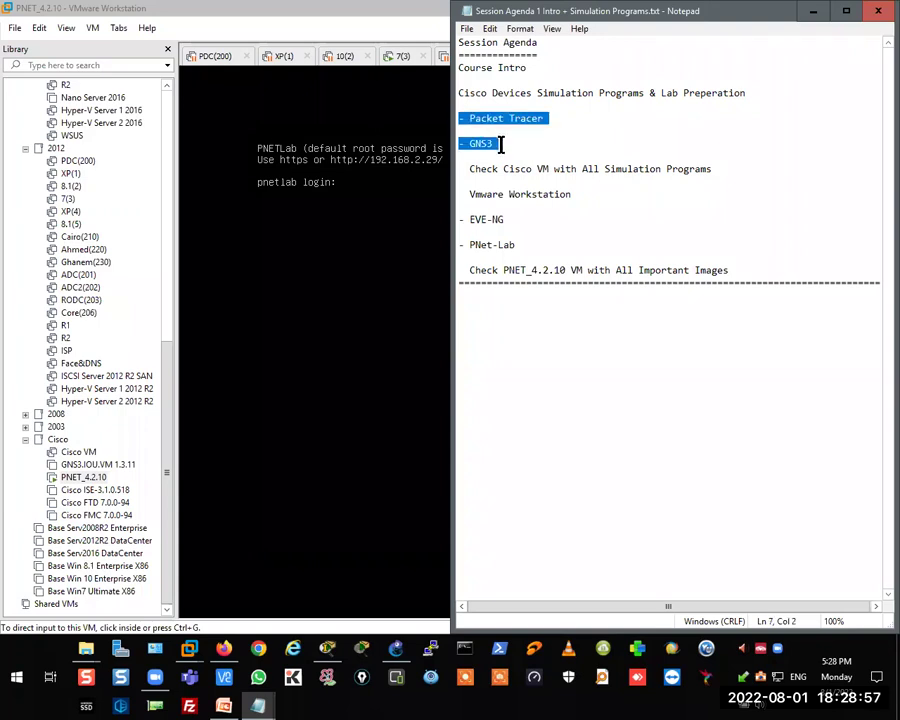
- Highlight PNet-Lab and EVE-NG in the agenda, and reselect the Packet Tracer and GNS3 lines for comparison
{"action": "left_click_drag", "start_coordinate": [469, 244], "coordinate": [476, 244]}
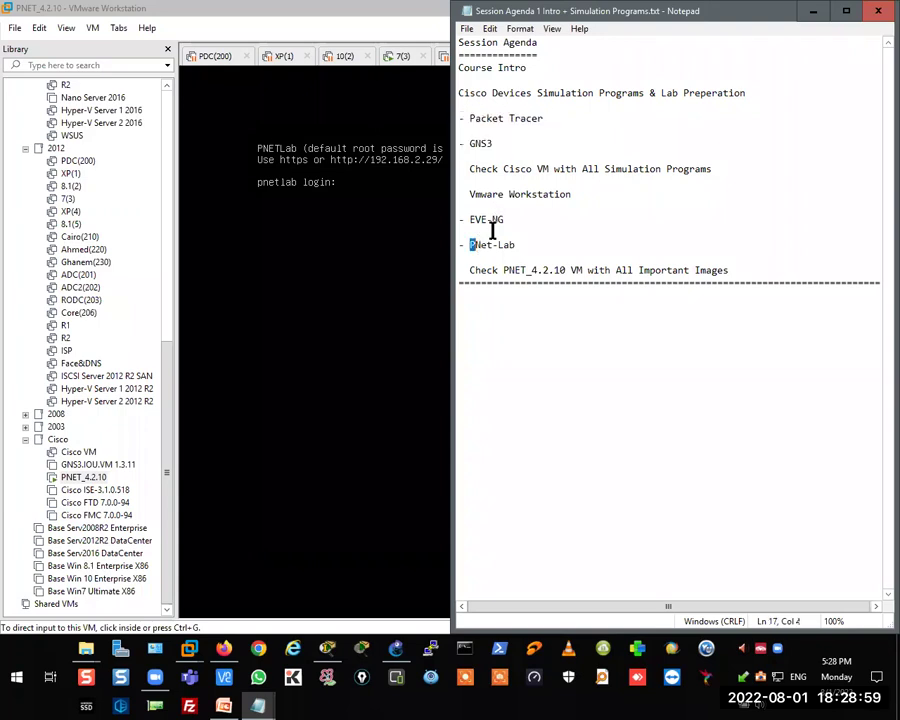
{"action": "key", "text": "shift+End"}
{"action": "left_click", "coordinate": [469, 219]}
{"action": "key", "text": "shift+End"}
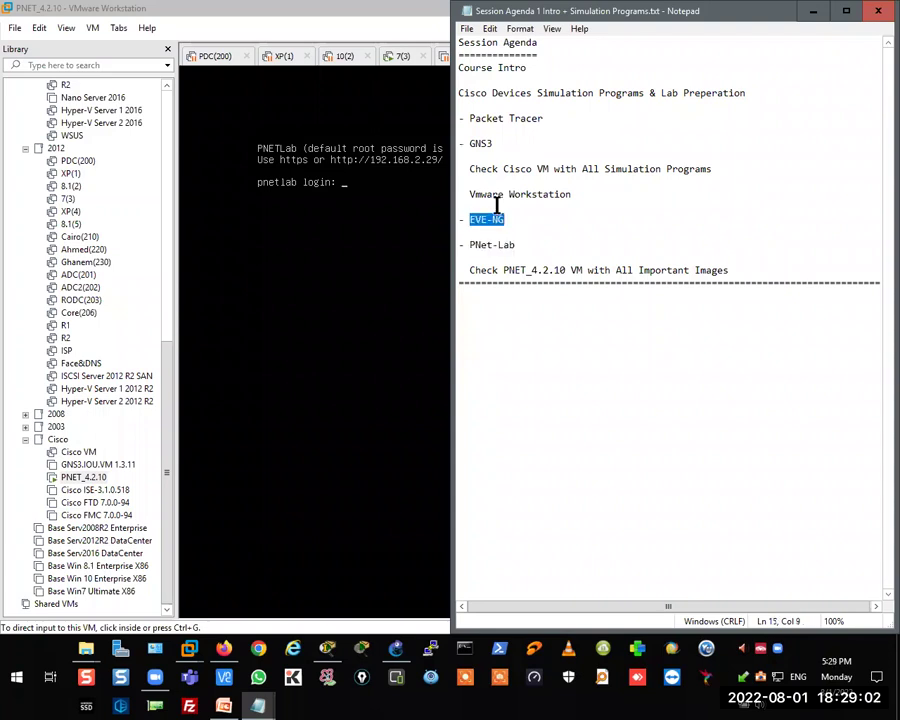
{"action": "left_click", "coordinate": [461, 118]}
{"action": "key", "text": "shift+Down"}
{"action": "key", "text": "shift+Down"}
{"action": "key", "text": "shift+Down"}
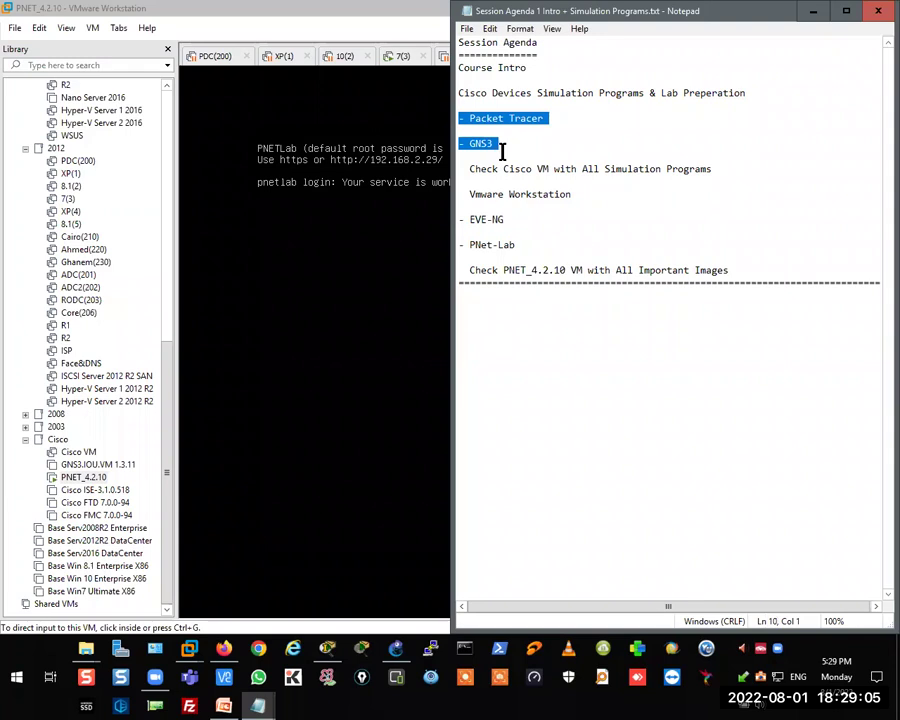
- Check the web address on the PNET_4.2.10 console and open 192.168.2.29 in a new Firefox tab
{"action": "left_click", "coordinate": [397, 17]}
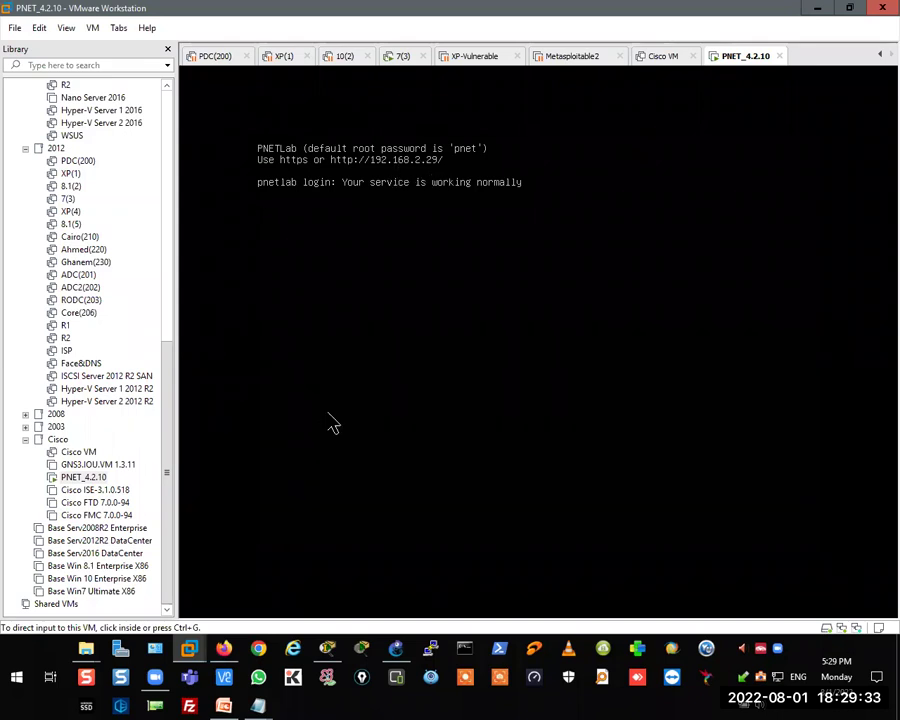
{"action": "left_click", "coordinate": [224, 649]}
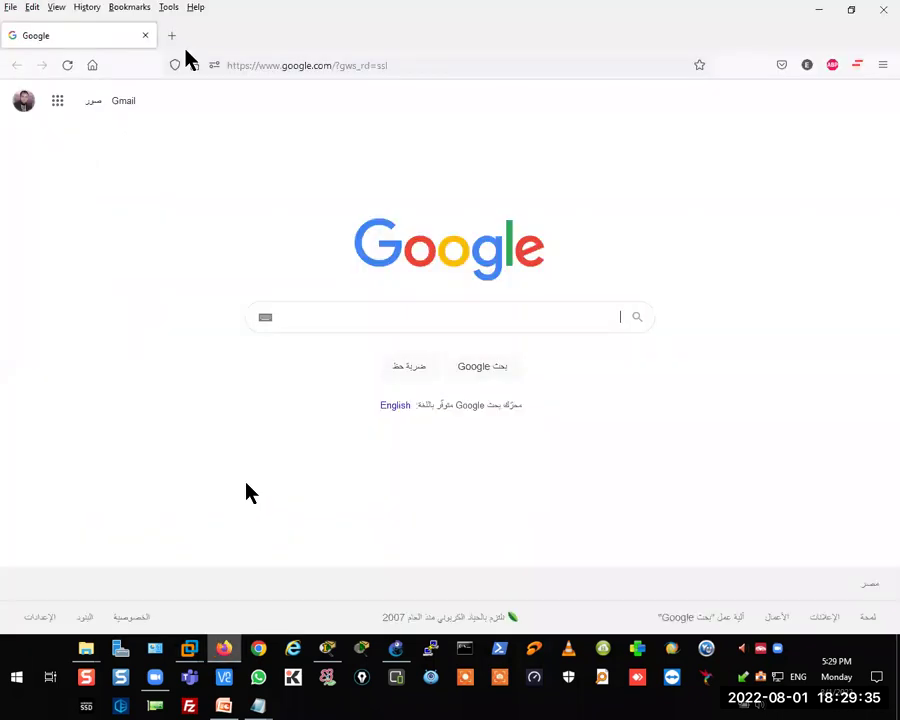
{"action": "key", "text": "ctrl+t"}
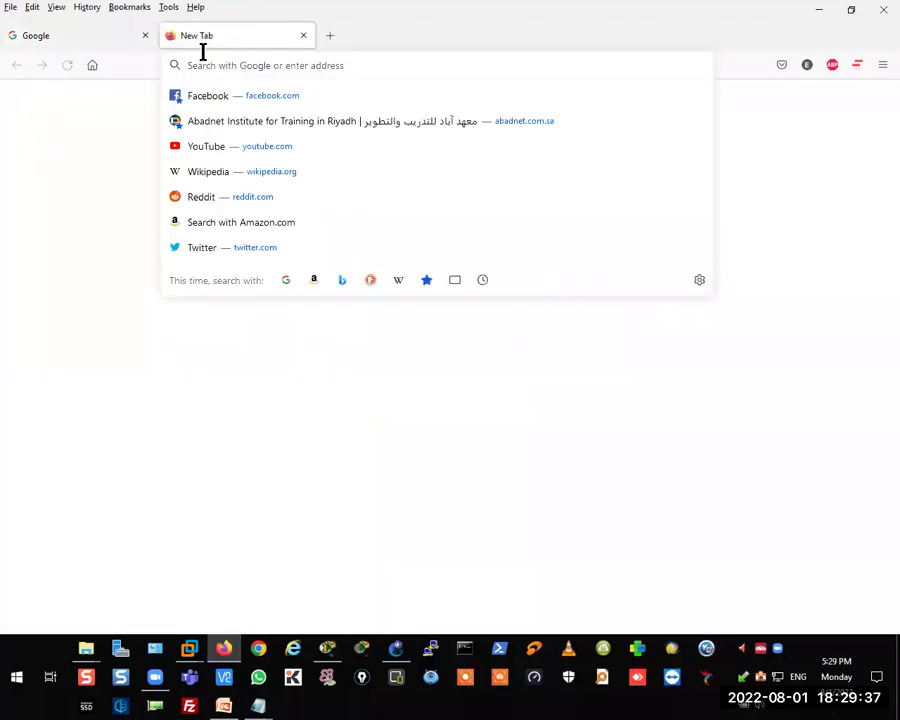
{"action": "type", "text": "192.1"}
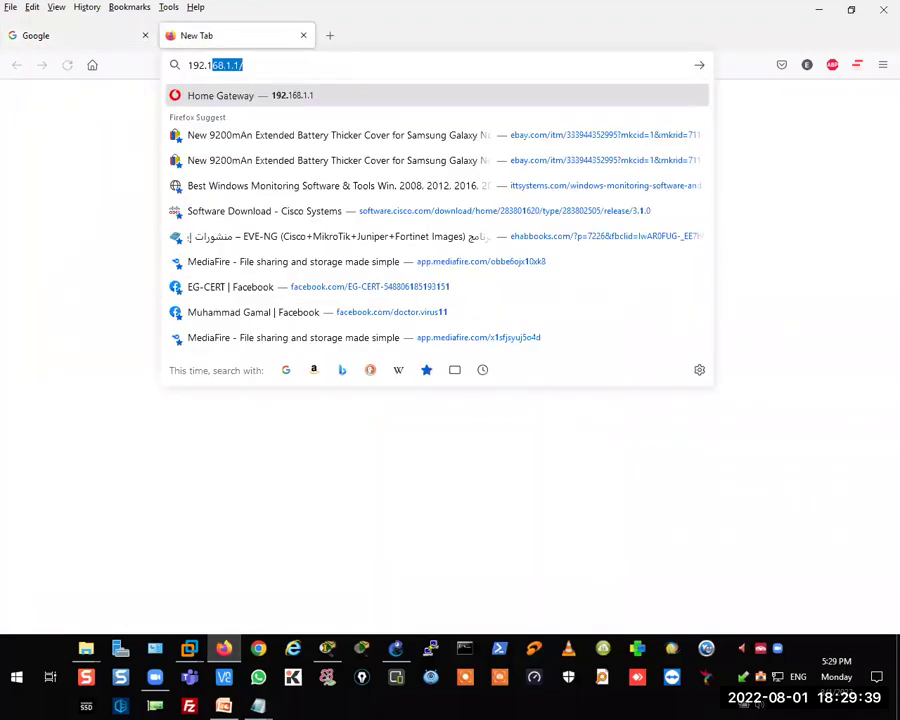
{"action": "type", "text": "68.2.29"}
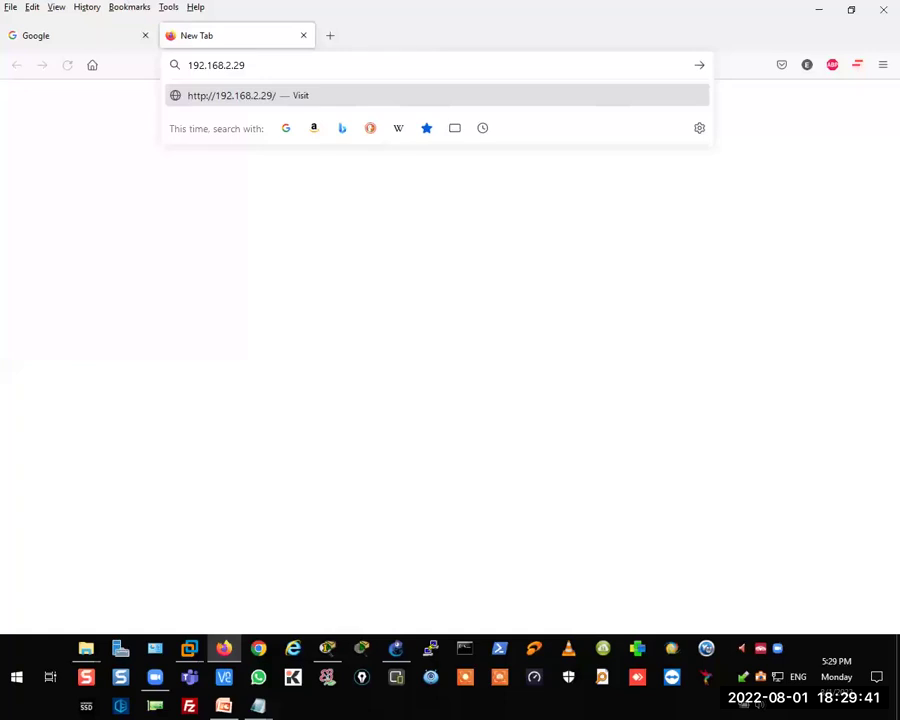
{"action": "key", "text": "Return"}
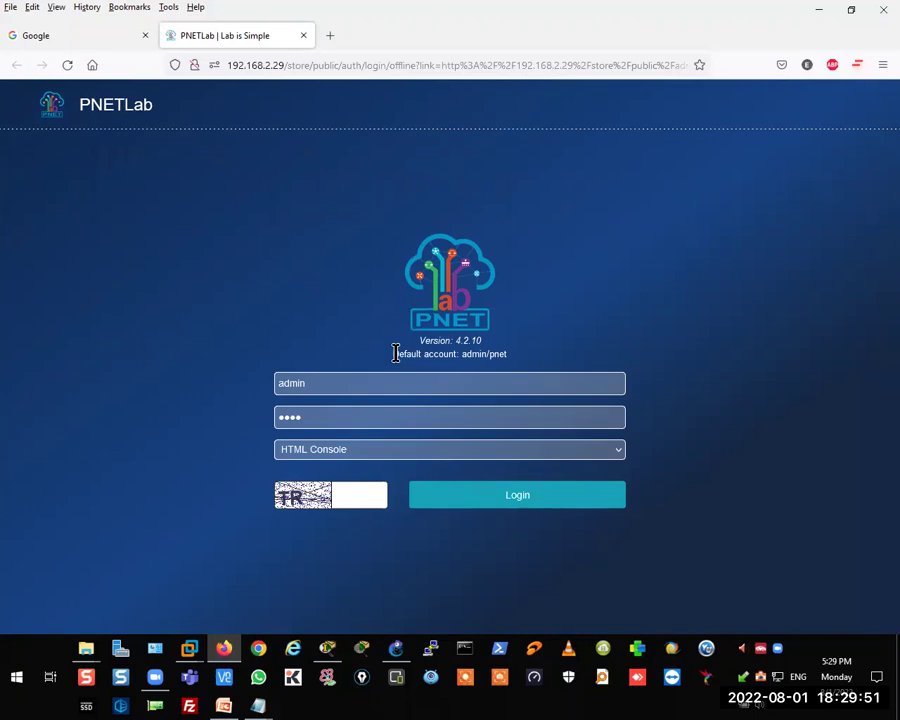
- Point out the default account hint and the prefilled username and password fields on the PNETLab login page
{"action": "left_click", "coordinate": [484, 353]}
{"action": "double_click", "coordinate": [481, 353]}
{"action": "left_click", "coordinate": [310, 383]}
{"action": "left_click_drag", "start_coordinate": [305, 383], "coordinate": [261, 382]}
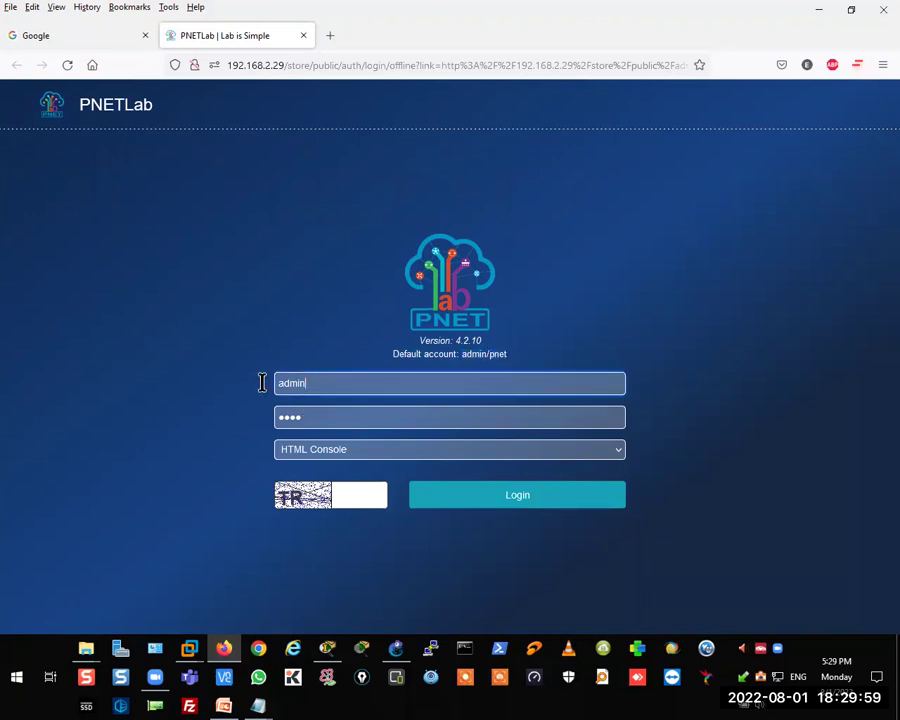
{"action": "left_click_drag", "start_coordinate": [307, 415], "coordinate": [273, 415]}
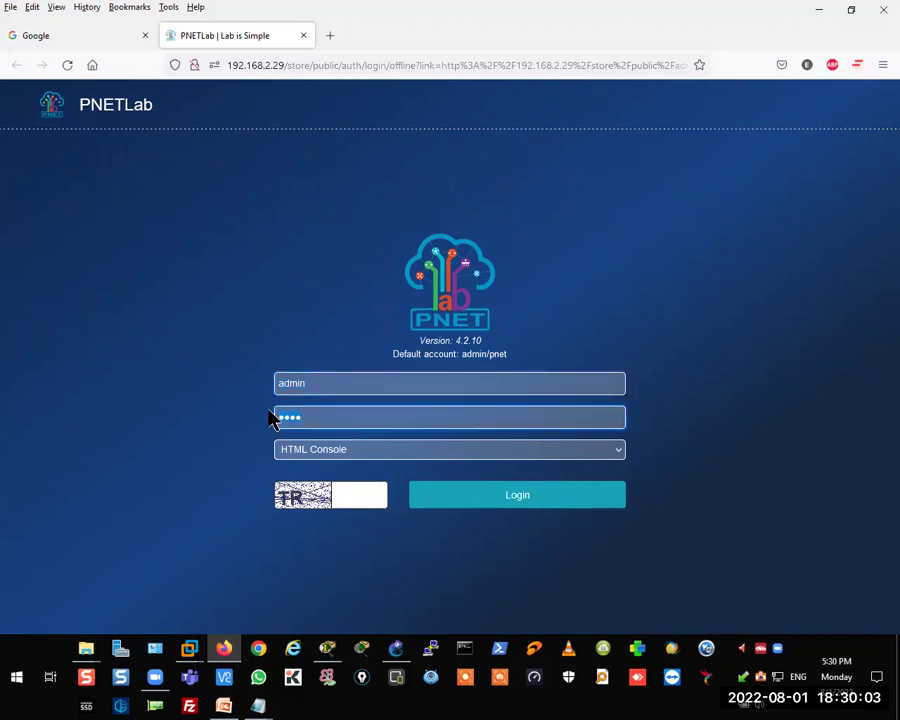
- Enter the captcha code and log in to PNETLab as admin with the HTML Console option
{"action": "left_click", "coordinate": [357, 490]}
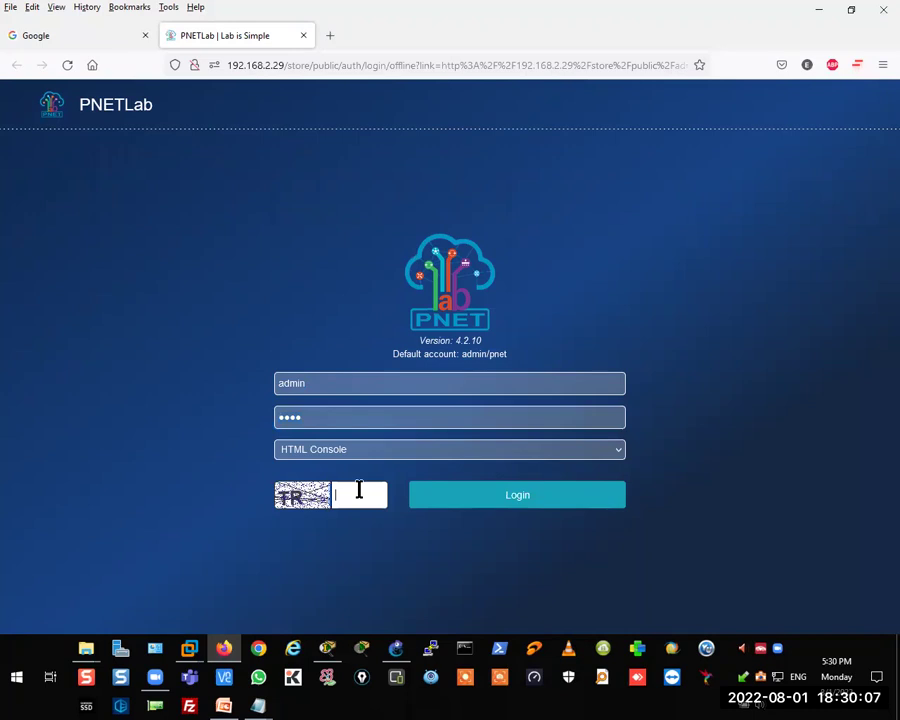
{"action": "type", "text": "TR"}
{"action": "left_click", "coordinate": [507, 497]}
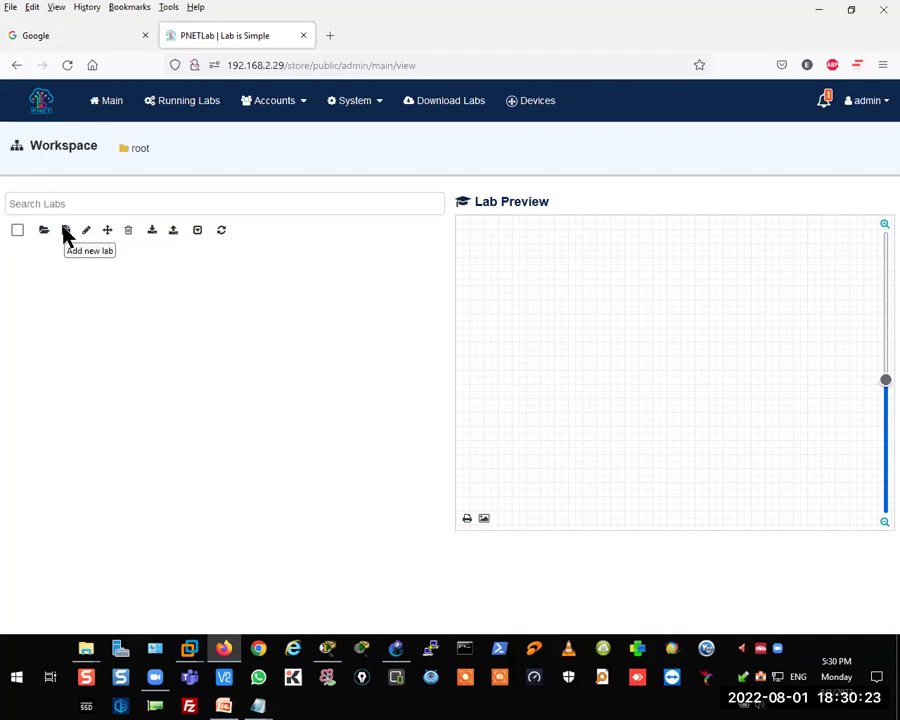
- Create a new lab named Lab1 with the default version, author, timers and access permissions
{"action": "left_click", "coordinate": [65, 233]}
{"action": "left_click", "coordinate": [205, 179]}
{"action": "type", "text": "Lab1"}
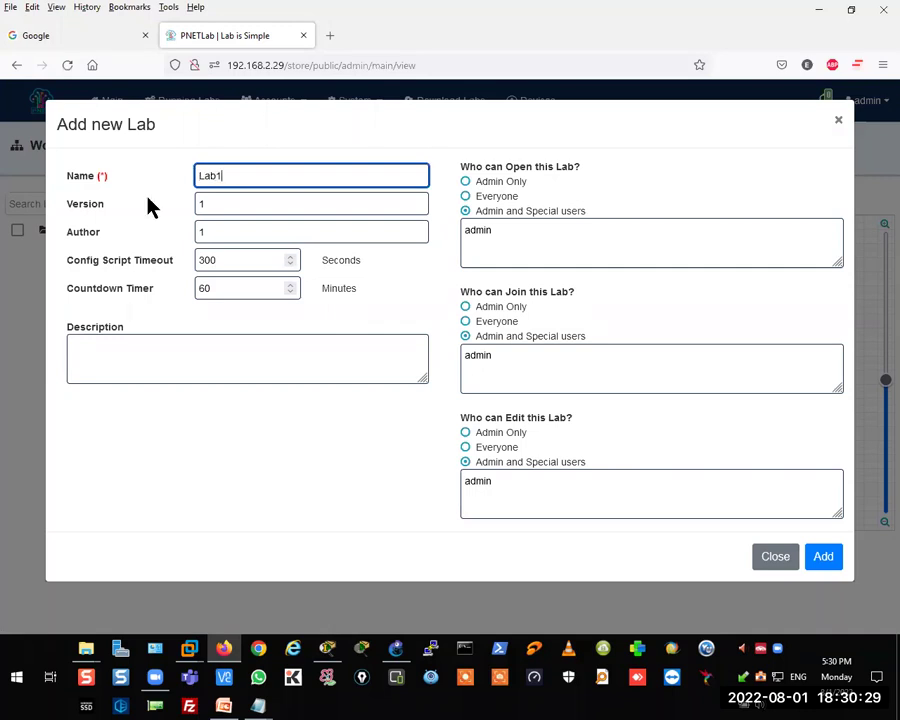
{"action": "left_click", "coordinate": [822, 557]}
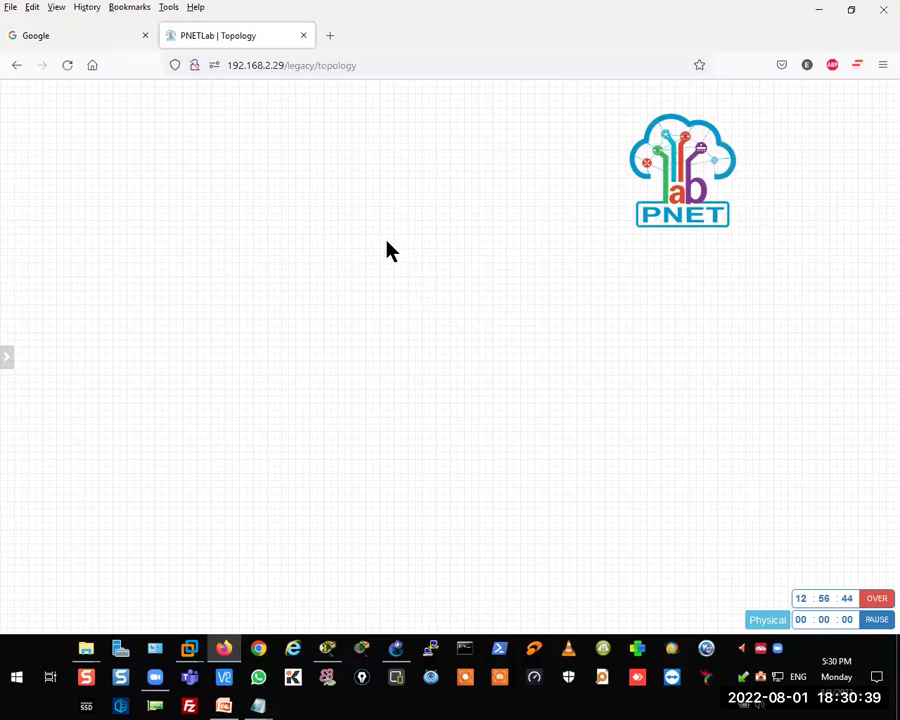
- Add three Cisco IOS C3745 (Dynamips) routers to the topology and spread them apart in a triangle
{"action": "right_click", "coordinate": [192, 197]}
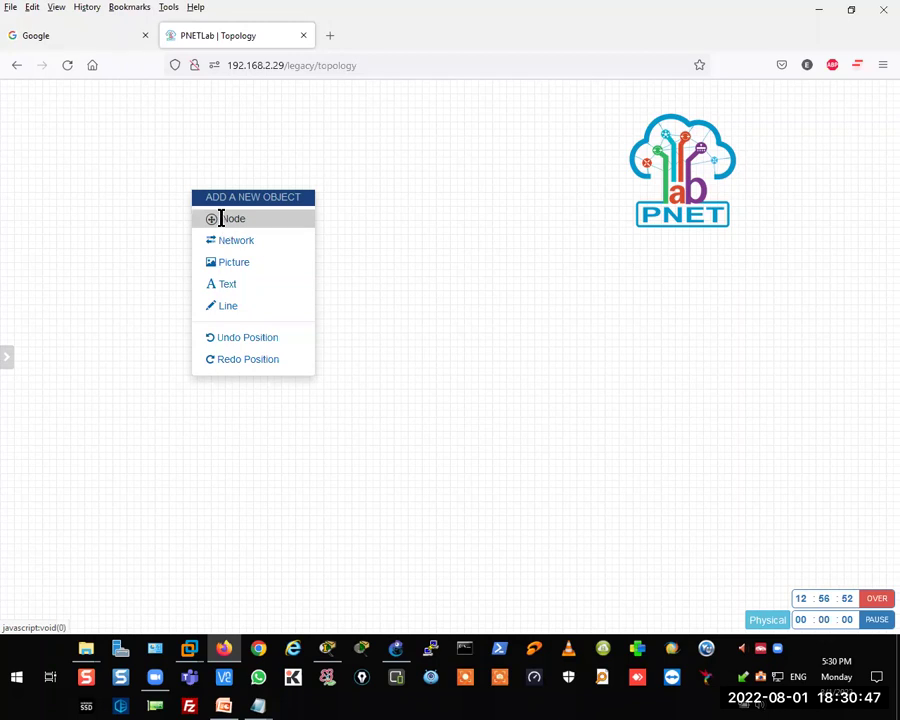
{"action": "left_click", "coordinate": [223, 219]}
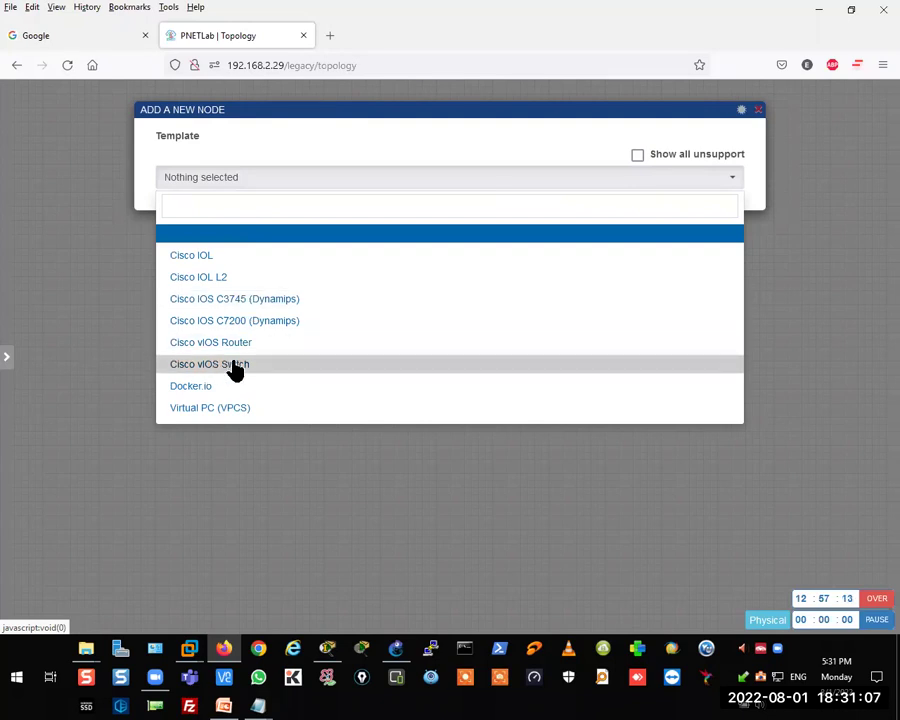
{"action": "left_click", "coordinate": [222, 305]}
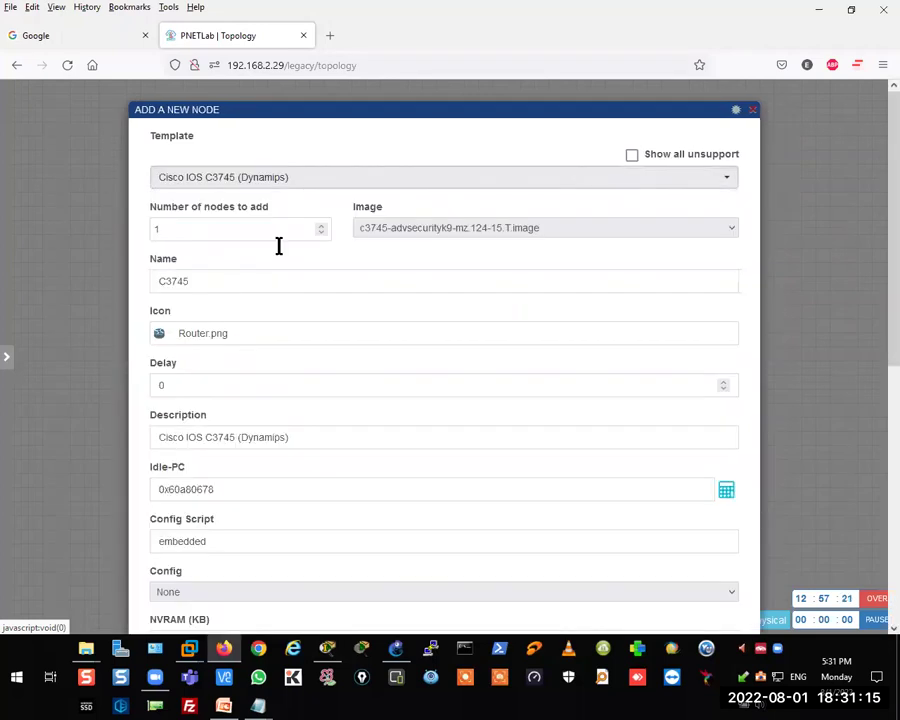
{"action": "left_click", "coordinate": [322, 229]}
{"action": "left_click", "coordinate": [322, 228]}
{"action": "scroll", "coordinate": [424, 532], "scroll_direction": "down", "scroll_amount": 4}
{"action": "scroll", "coordinate": [424, 526], "scroll_direction": "down", "scroll_amount": 1}
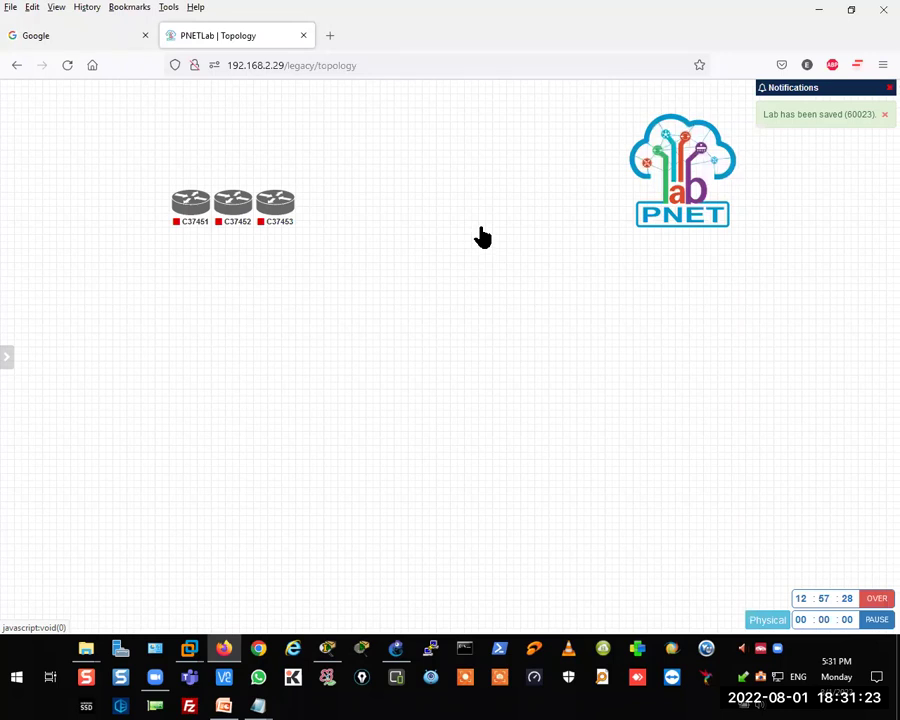
{"action": "left_click_drag", "start_coordinate": [230, 207], "coordinate": [339, 345]}
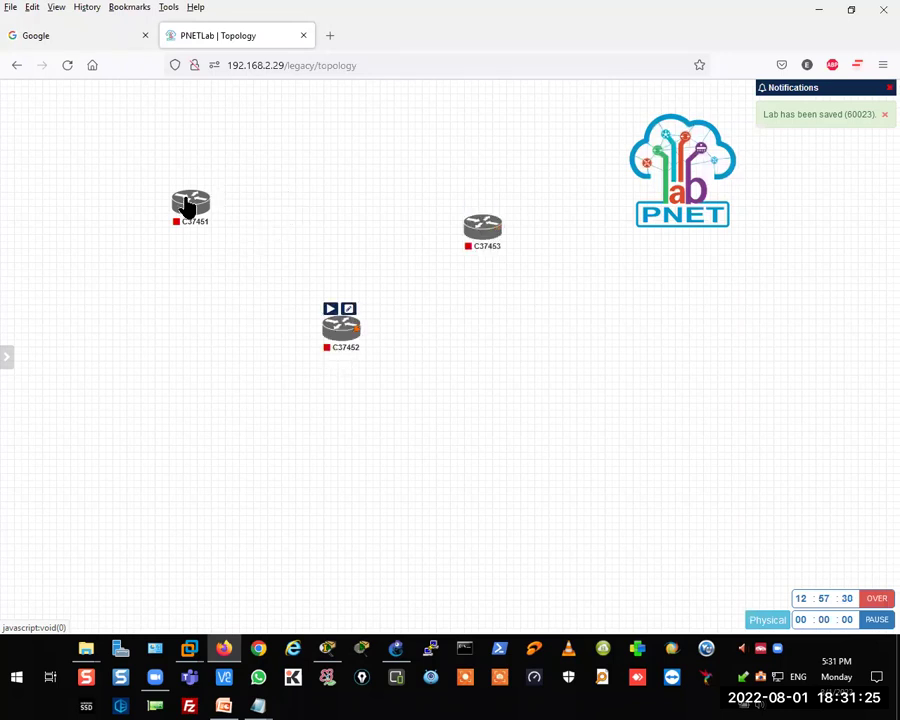
{"action": "left_click_drag", "start_coordinate": [187, 205], "coordinate": [194, 234]}
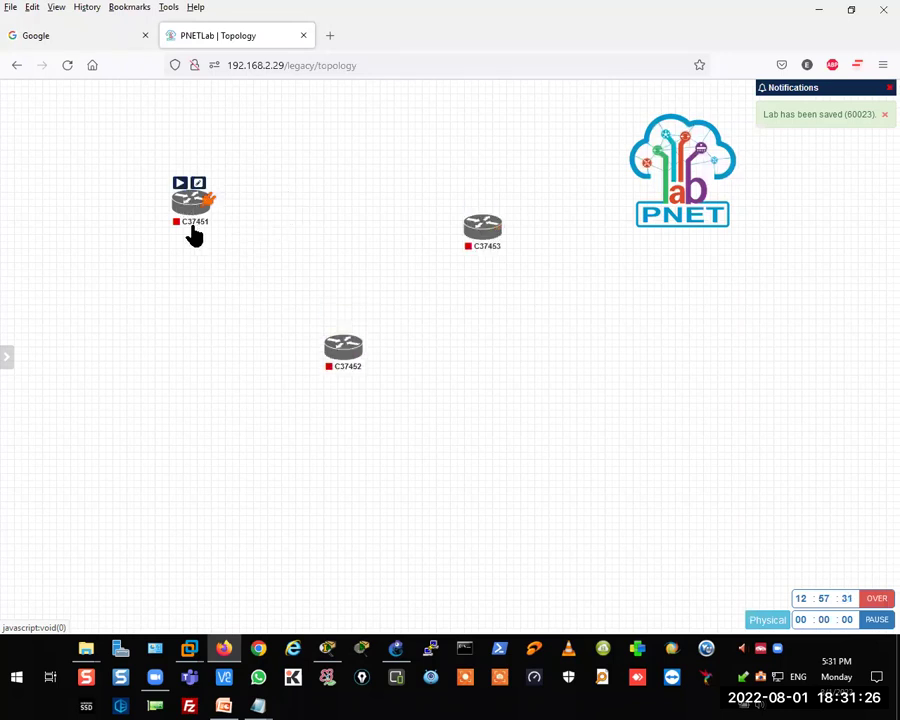
- Add six Cisco vIOS Switch nodes to the topology with the default settings
{"action": "right_click", "coordinate": [310, 177]}
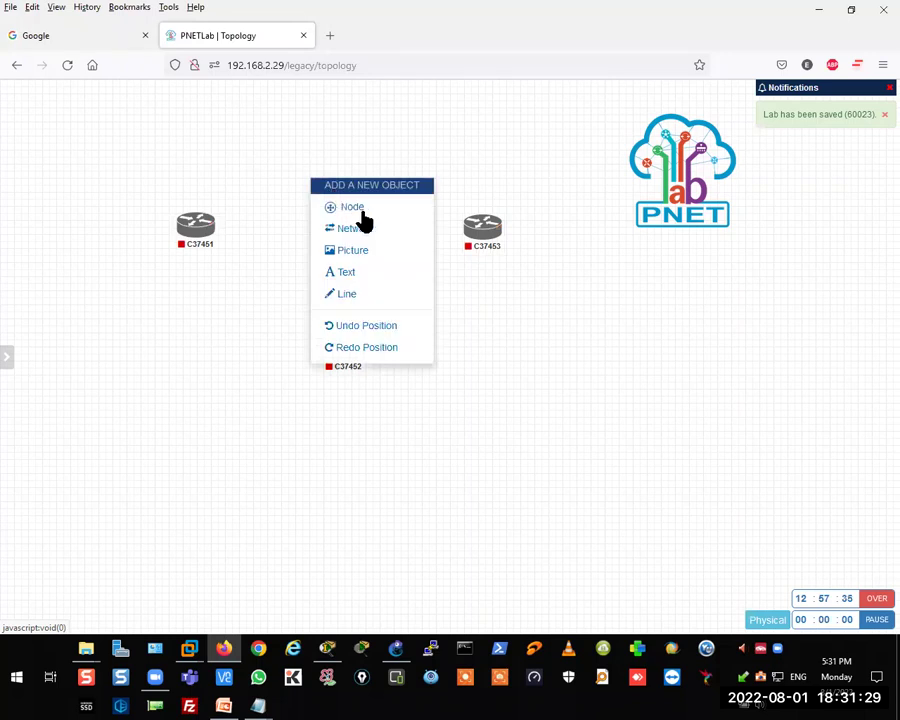
{"action": "left_click", "coordinate": [362, 214]}
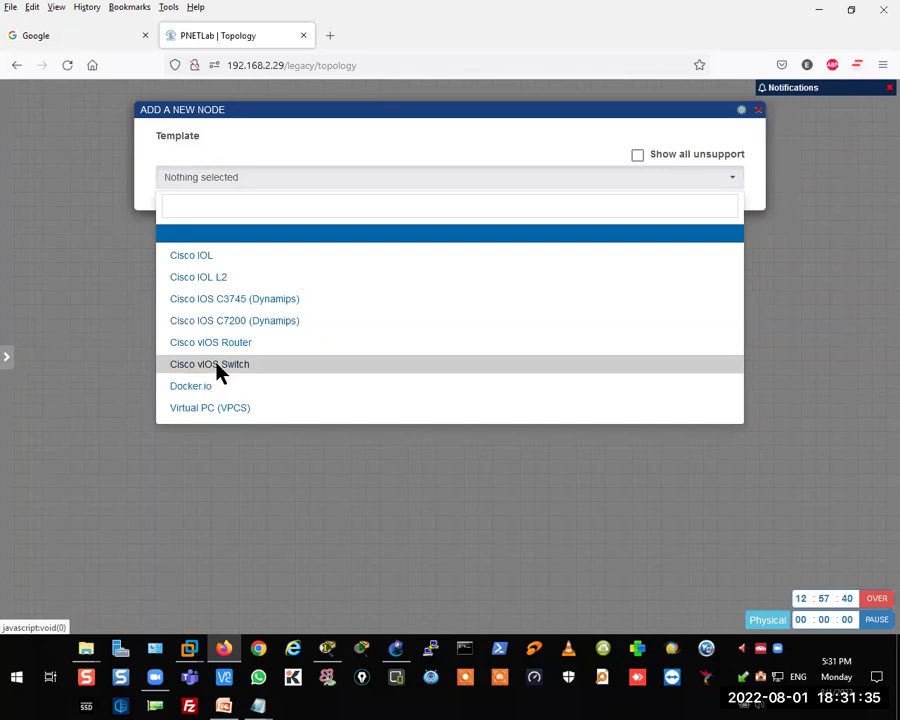
{"action": "left_click", "coordinate": [222, 366]}
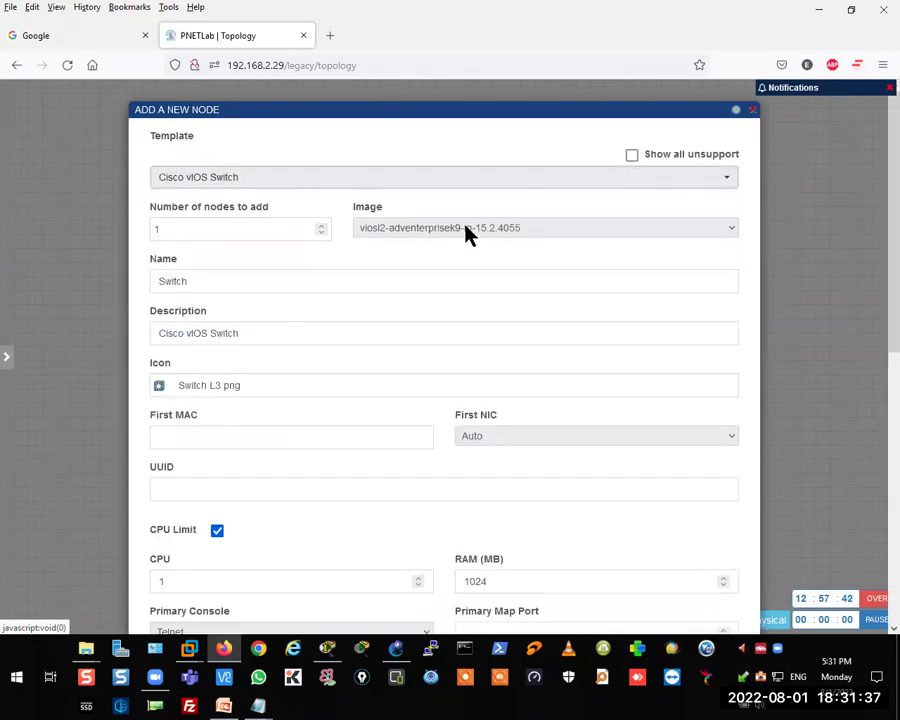
{"action": "left_click", "coordinate": [321, 226]}
{"action": "left_click", "coordinate": [321, 226]}
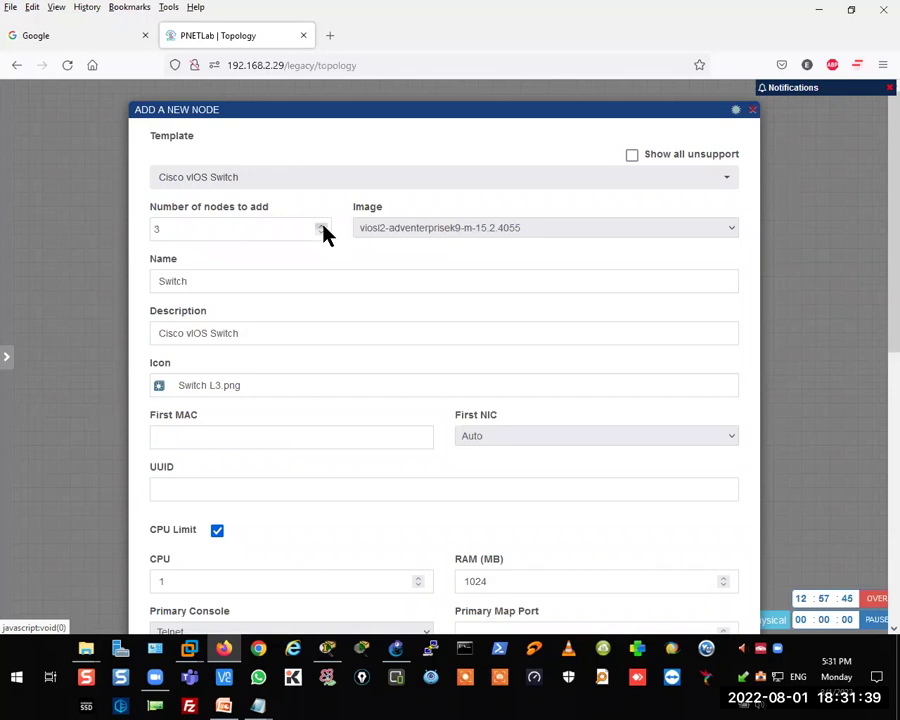
{"action": "left_click", "coordinate": [321, 226]}
{"action": "left_click", "coordinate": [321, 226]}
{"action": "left_click", "coordinate": [321, 226]}
{"action": "scroll", "coordinate": [406, 235], "scroll_direction": "down", "scroll_amount": 1}
{"action": "scroll", "coordinate": [440, 520], "scroll_direction": "down", "scroll_amount": 5}
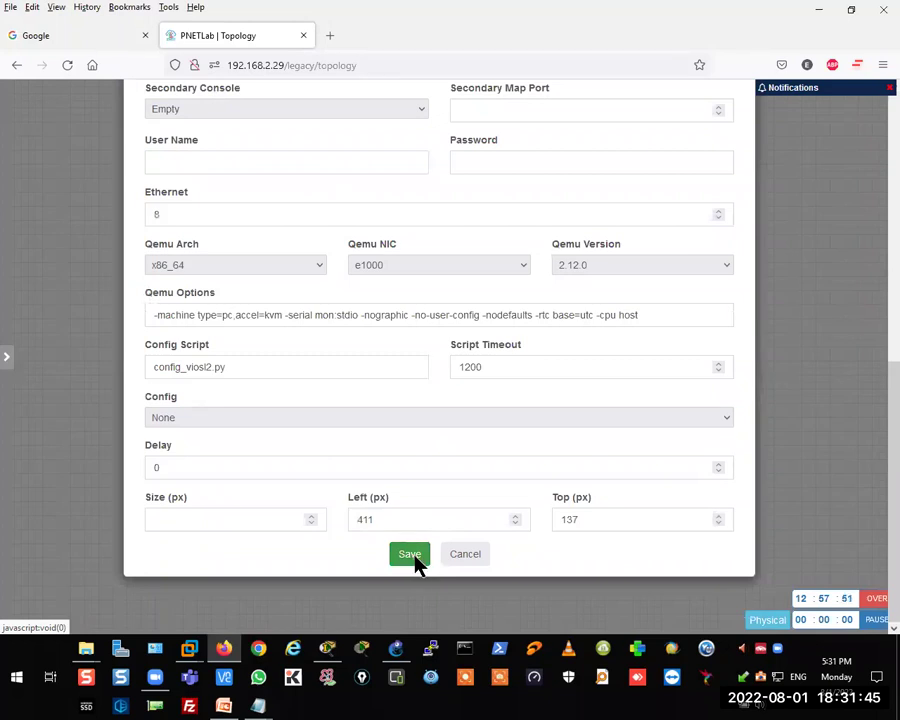
{"action": "left_click", "coordinate": [410, 556]}
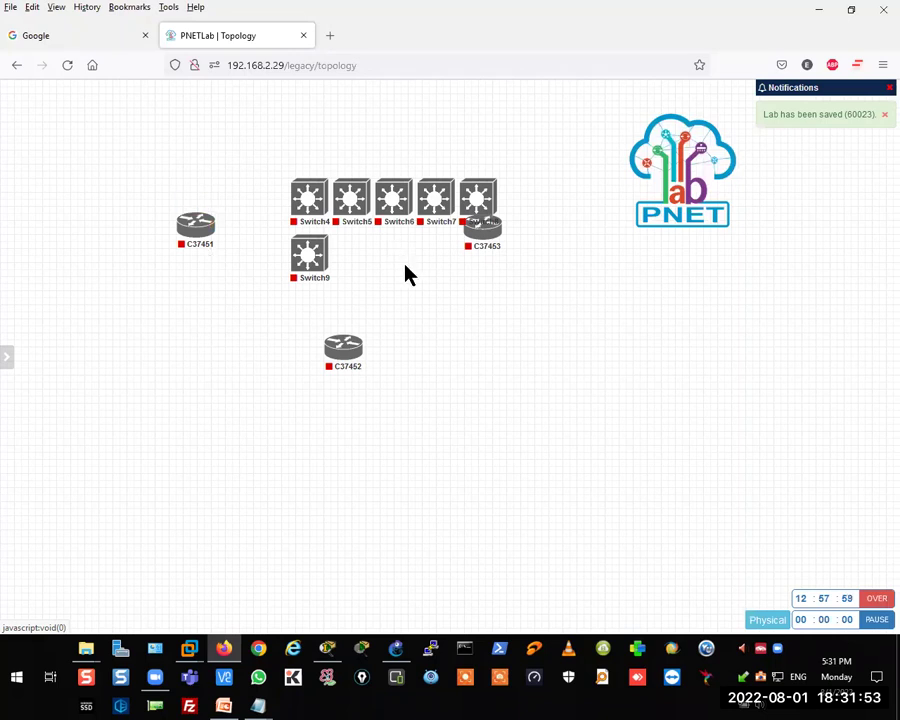
- Check the memory allocated to the PNET_4.2.10 virtual machine in VMware Workstation, and return to the PNETLab topology in Firefox
{"action": "left_click", "coordinate": [211, 638]}
{"action": "left_click", "coordinate": [848, 578]}
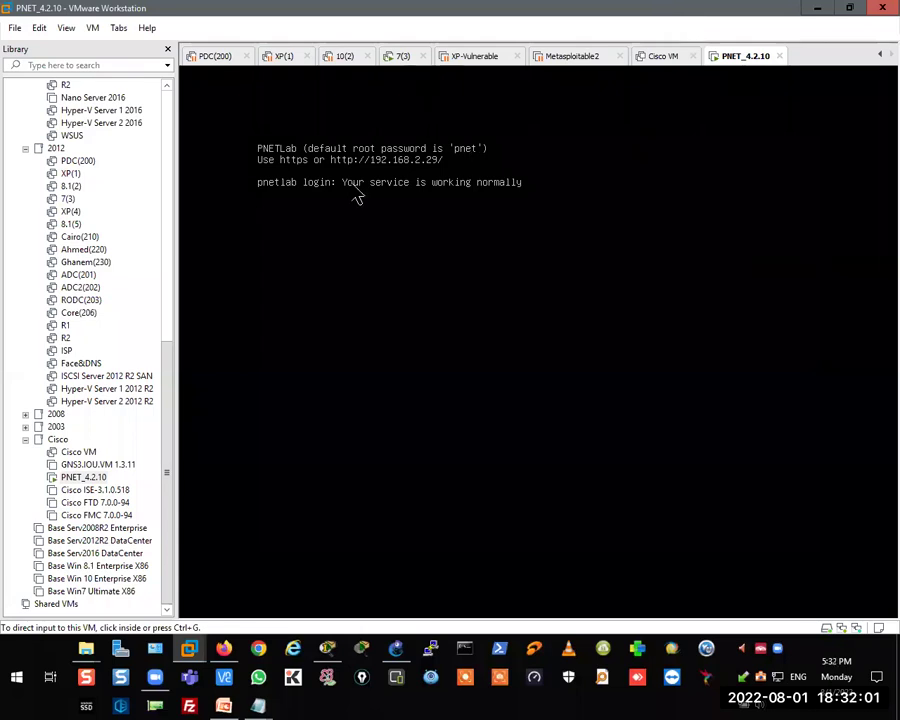
{"action": "key", "text": "ctrl+d"}
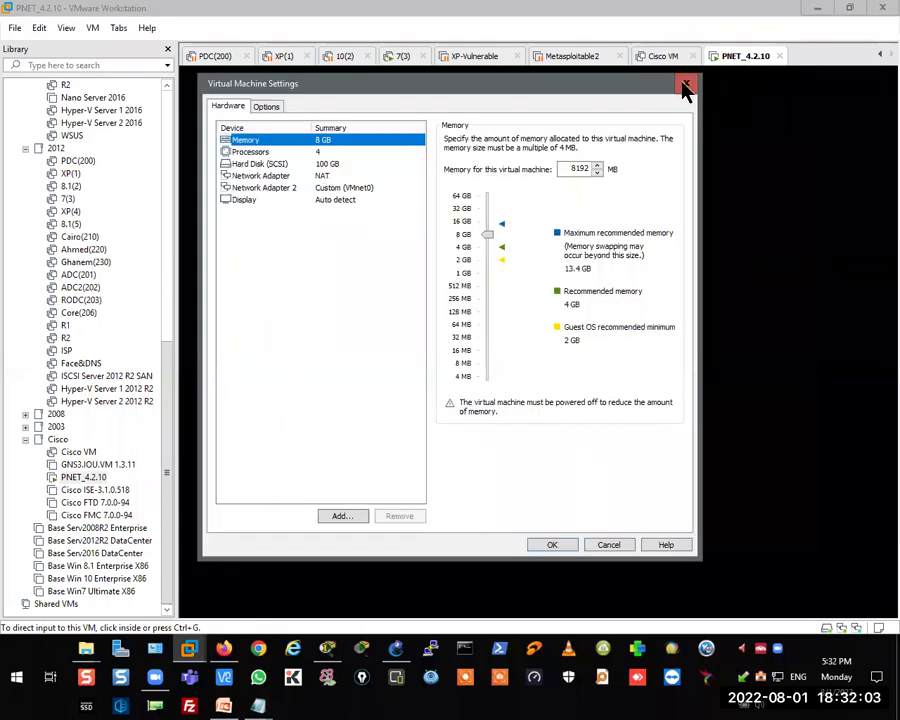
{"action": "key", "text": "alt+Tab"}
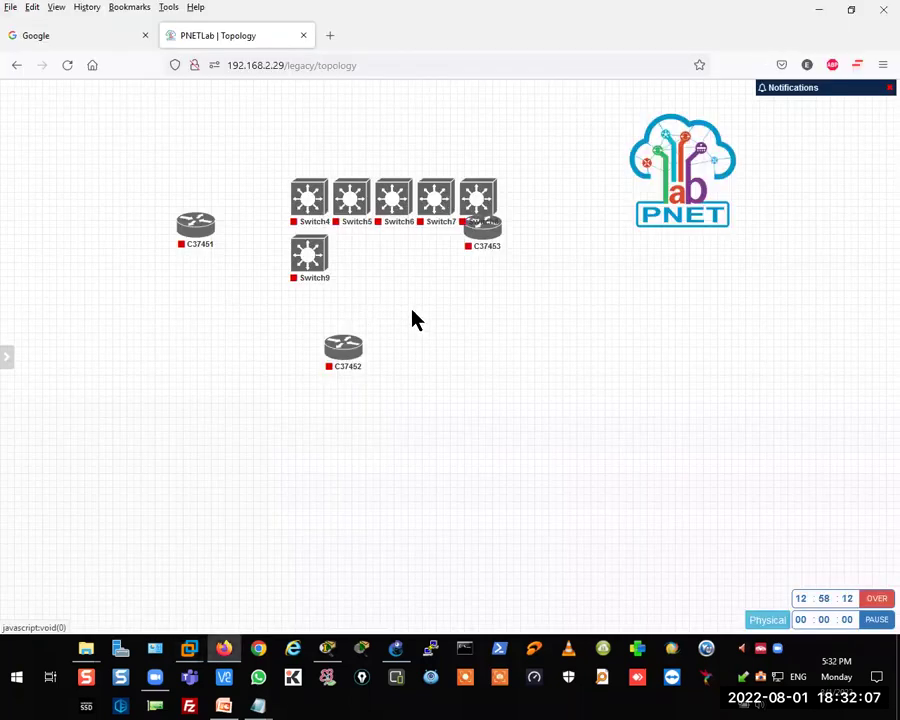
- Inspect the RAM setting of a new Cisco IOS C3745 (Dynamips) node and leave without adding it
{"action": "right_click", "coordinate": [444, 346]}
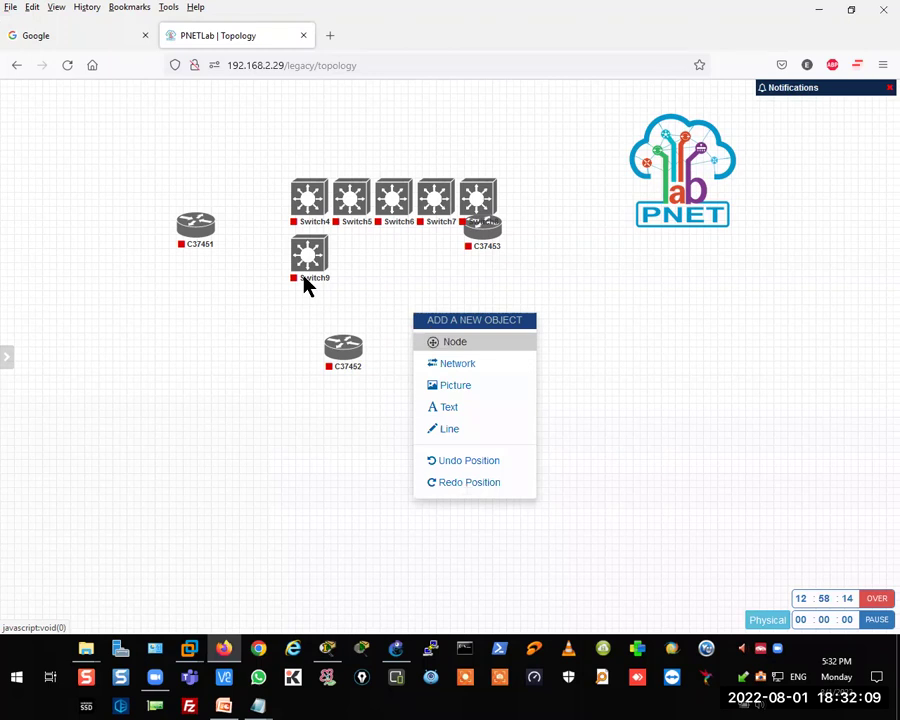
{"action": "left_click", "coordinate": [454, 341]}
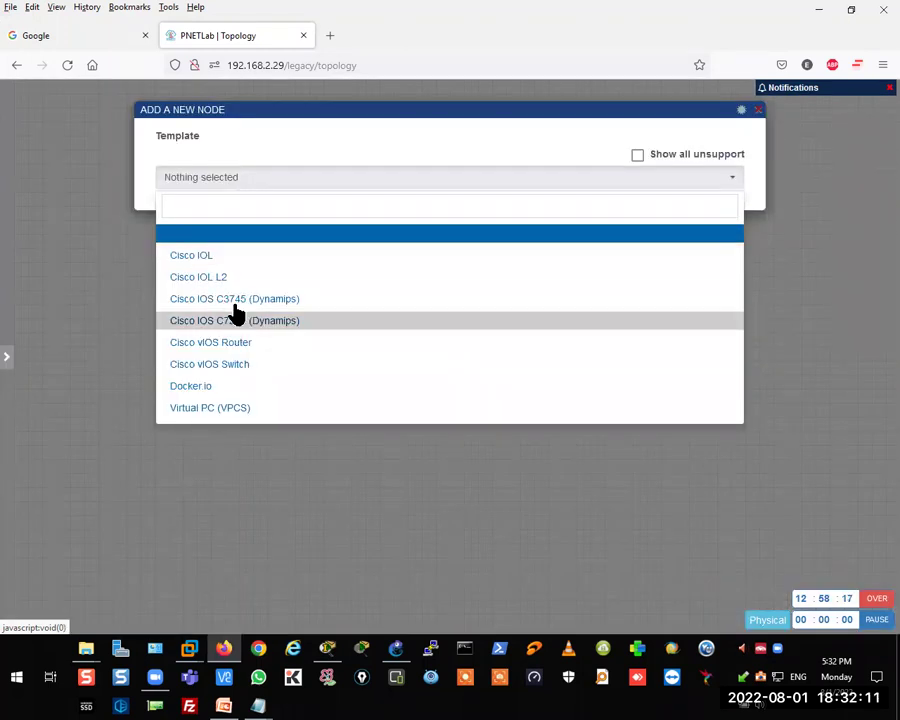
{"action": "left_click", "coordinate": [238, 301]}
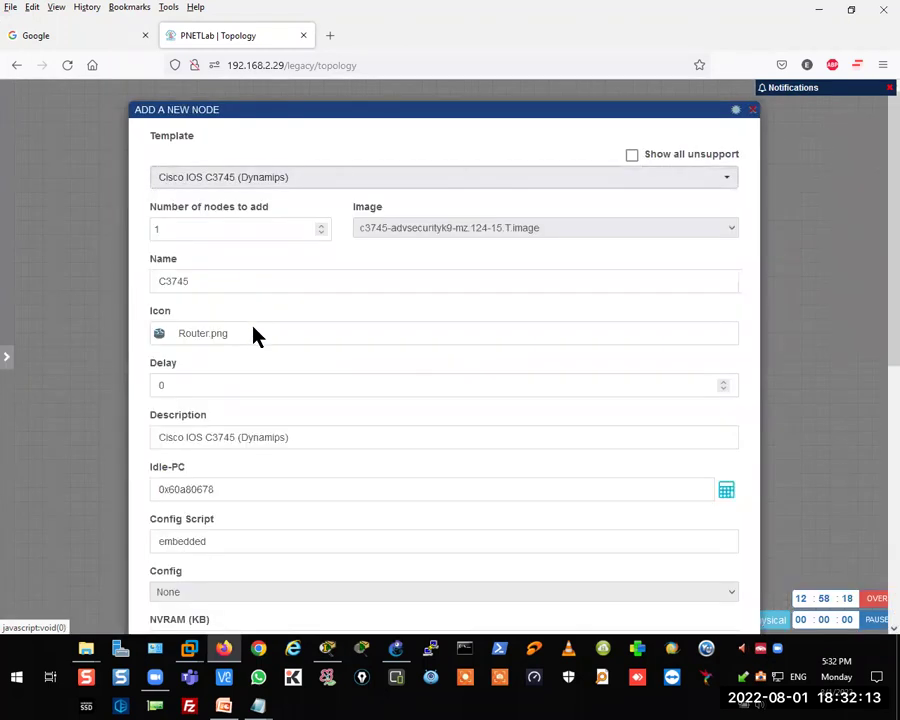
{"action": "scroll", "coordinate": [255, 337], "scroll_direction": "down", "scroll_amount": 5}
{"action": "scroll", "coordinate": [255, 337], "scroll_direction": "down", "scroll_amount": 4}
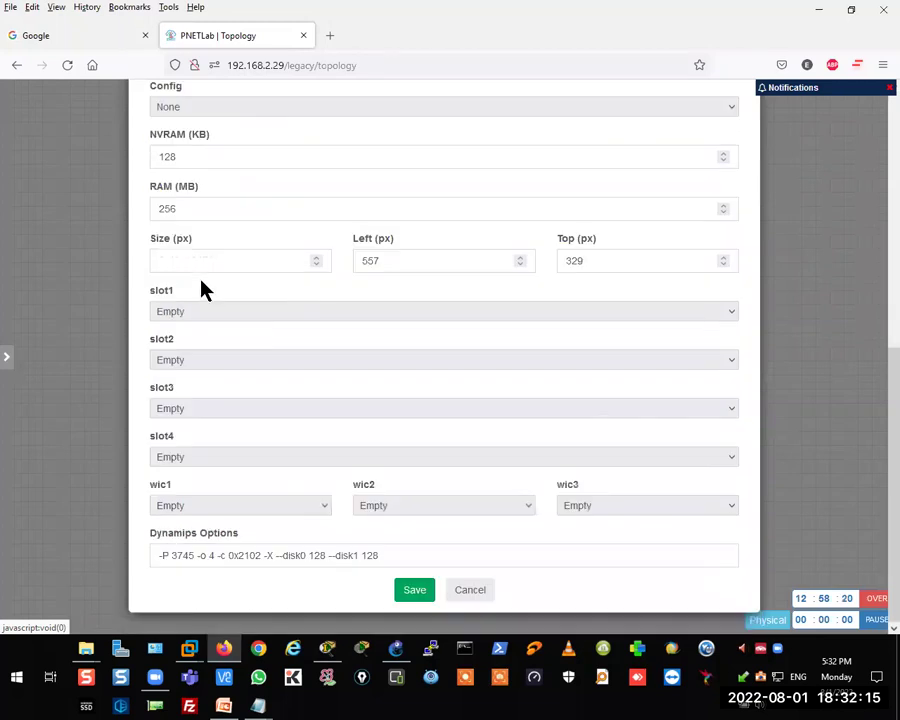
{"action": "double_click", "coordinate": [167, 213]}
{"action": "key", "text": "BackSpace"}
{"action": "type", "text": "256"}
{"action": "key", "text": "Escape"}
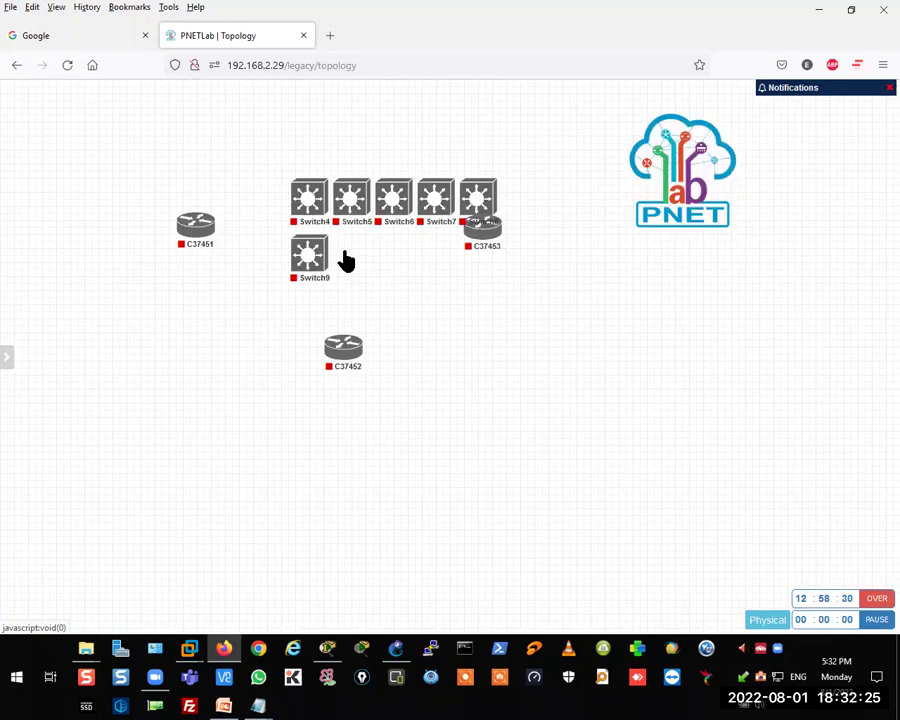
- Inspect the RAM setting of a new Cisco vIOS Switch node and close the form without adding it
{"action": "right_click", "coordinate": [420, 316]}
{"action": "left_click", "coordinate": [440, 338]}
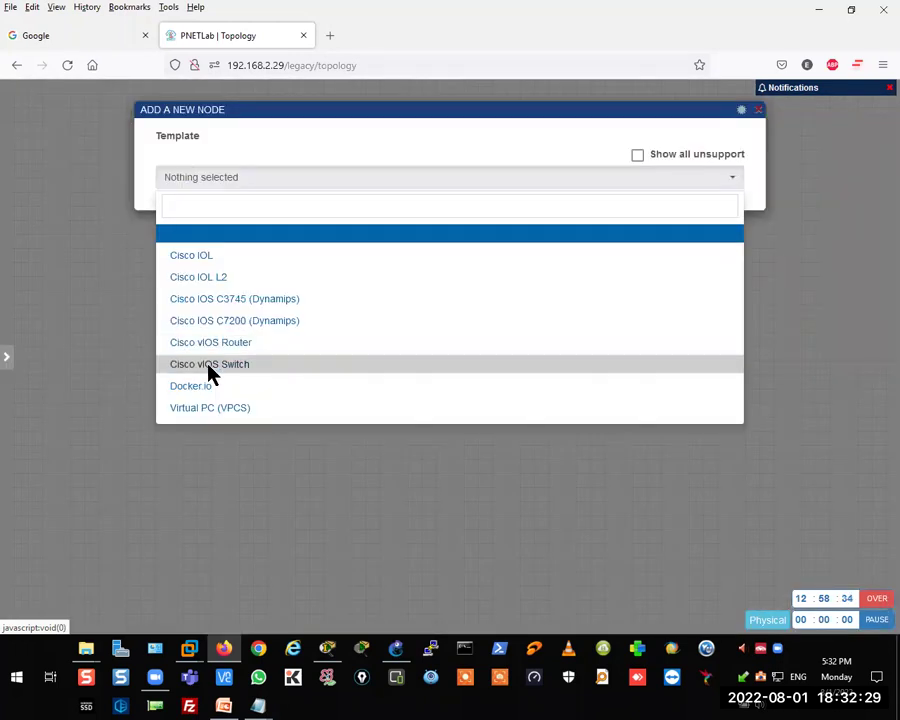
{"action": "left_click", "coordinate": [209, 370]}
{"action": "scroll", "coordinate": [430, 330], "scroll_direction": "down", "scroll_amount": 5}
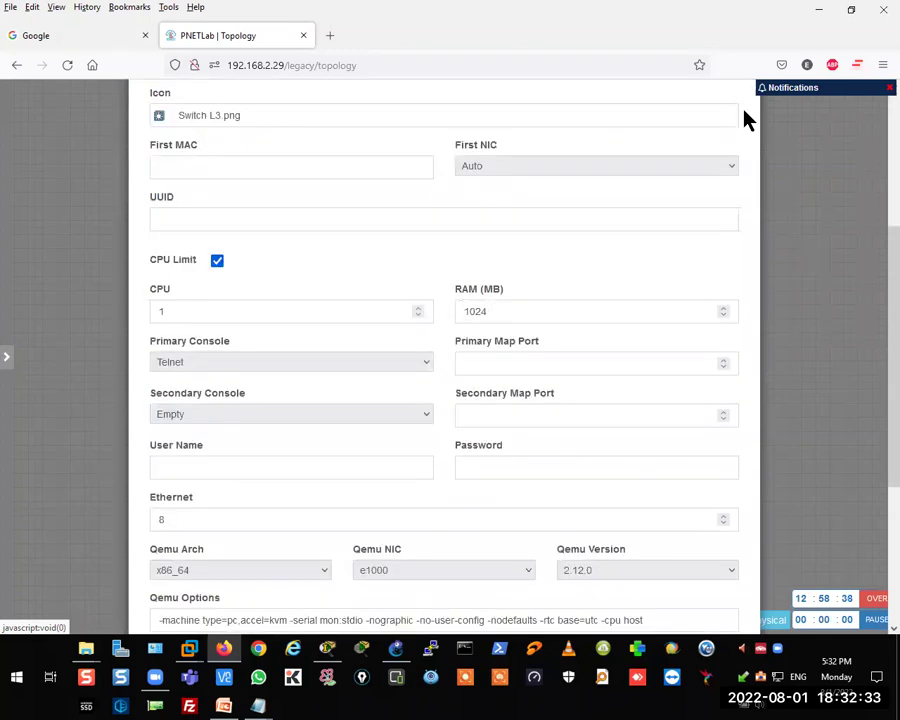
{"action": "scroll", "coordinate": [748, 120], "scroll_direction": "up", "scroll_amount": 5}
{"action": "key", "text": "Return"}
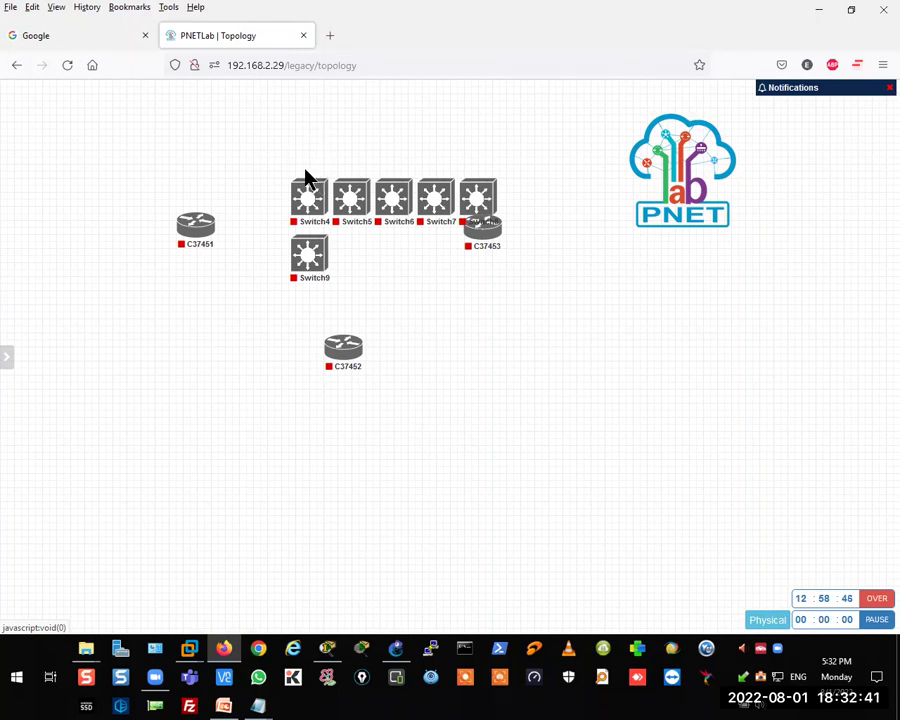
- Arrange the six switches in pairs around the three routers, two switches beside each router
{"action": "left_click_drag", "start_coordinate": [309, 200], "coordinate": [126, 165]}
{"action": "left_click_drag", "start_coordinate": [345, 210], "coordinate": [141, 277]}
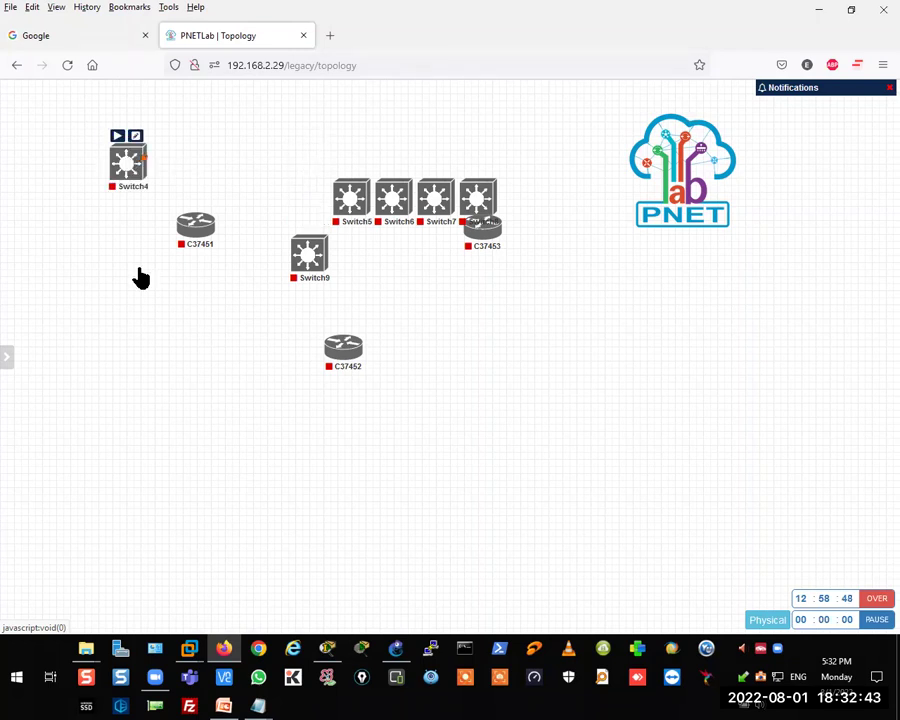
{"action": "left_click_drag", "start_coordinate": [380, 220], "coordinate": [562, 160]}
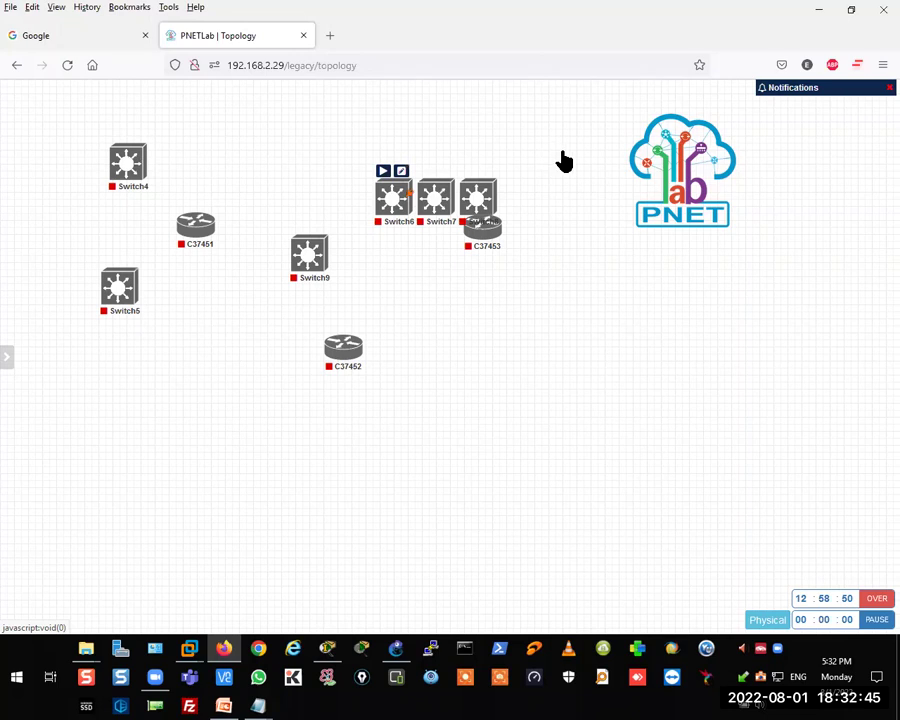
{"action": "left_click_drag", "start_coordinate": [478, 197], "coordinate": [583, 272]}
{"action": "left_click_drag", "start_coordinate": [436, 199], "coordinate": [452, 444]}
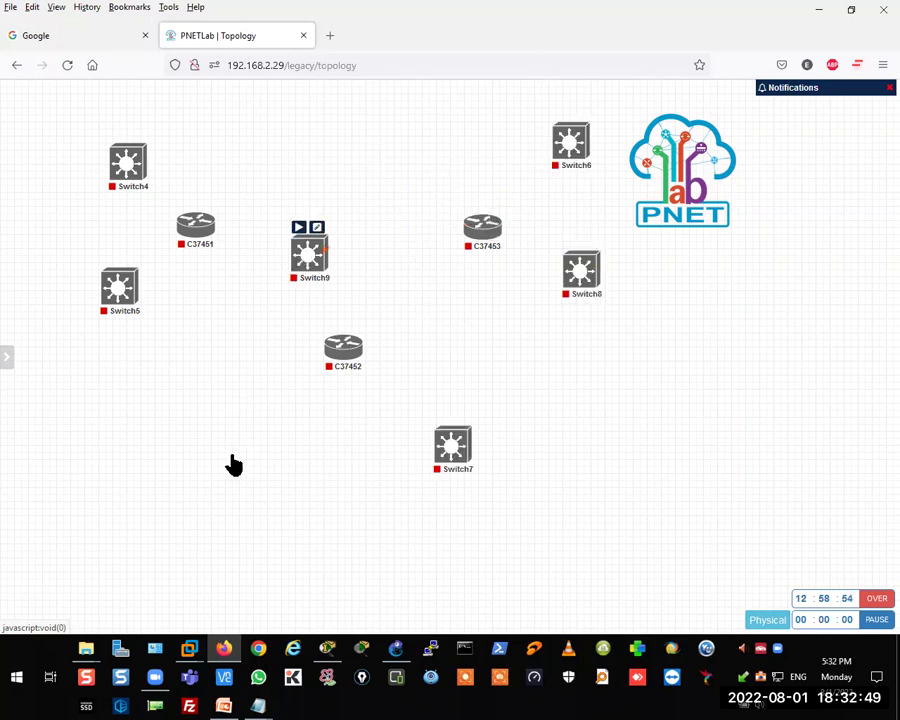
{"action": "left_click_drag", "start_coordinate": [305, 258], "coordinate": [236, 458]}
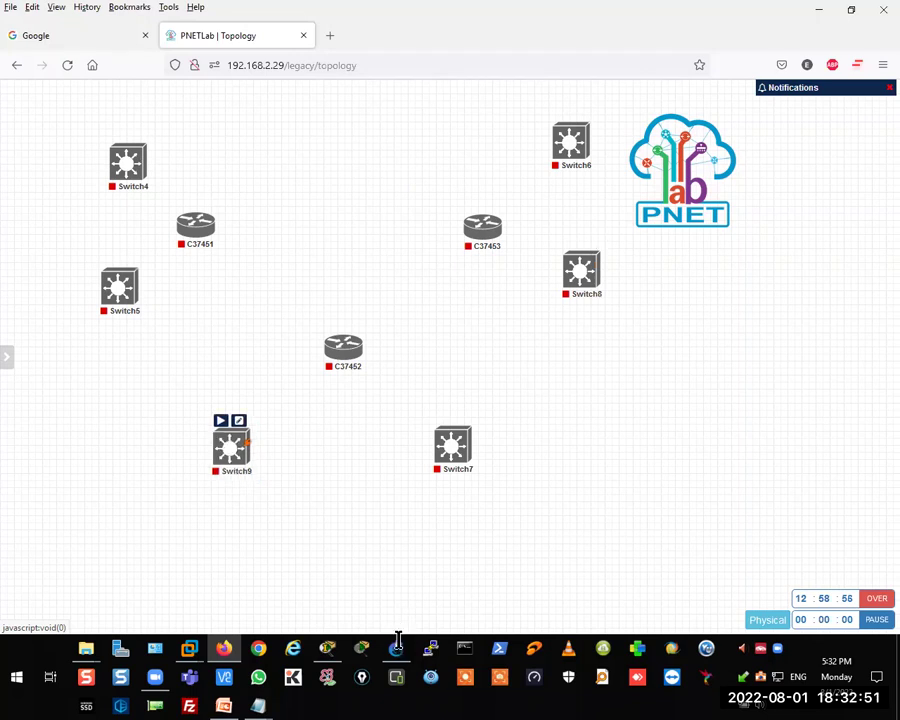
- Switch to GNS3, link FastEthernet0/1 of R1 to FastEthernet0/1 of R2, and return to the PNETLab topology
{"action": "left_click", "coordinate": [397, 646]}
{"action": "left_click", "coordinate": [415, 248]}
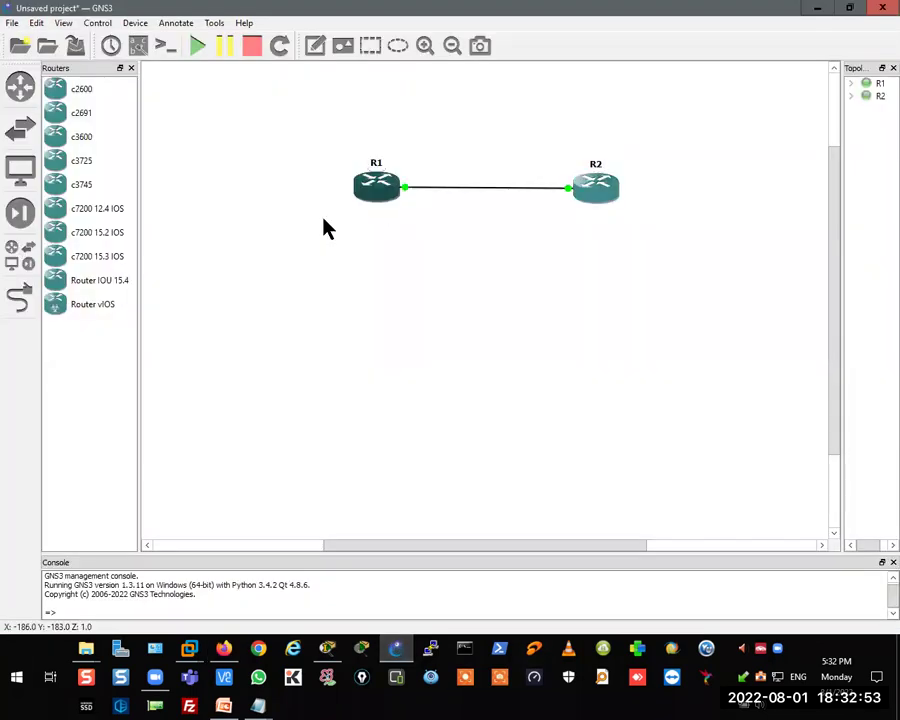
{"action": "left_click", "coordinate": [25, 297]}
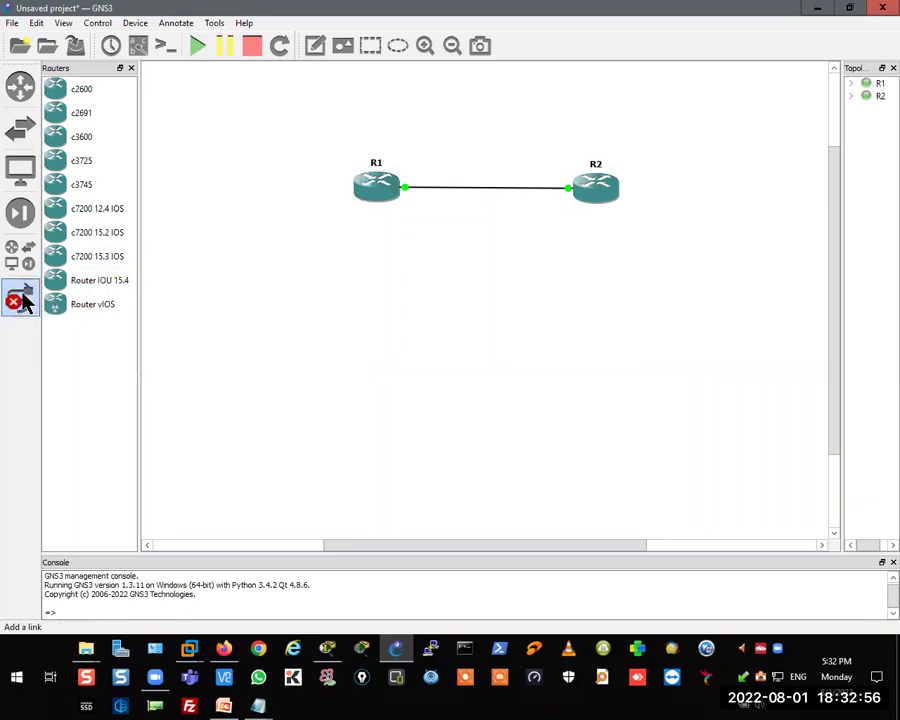
{"action": "left_click", "coordinate": [381, 189]}
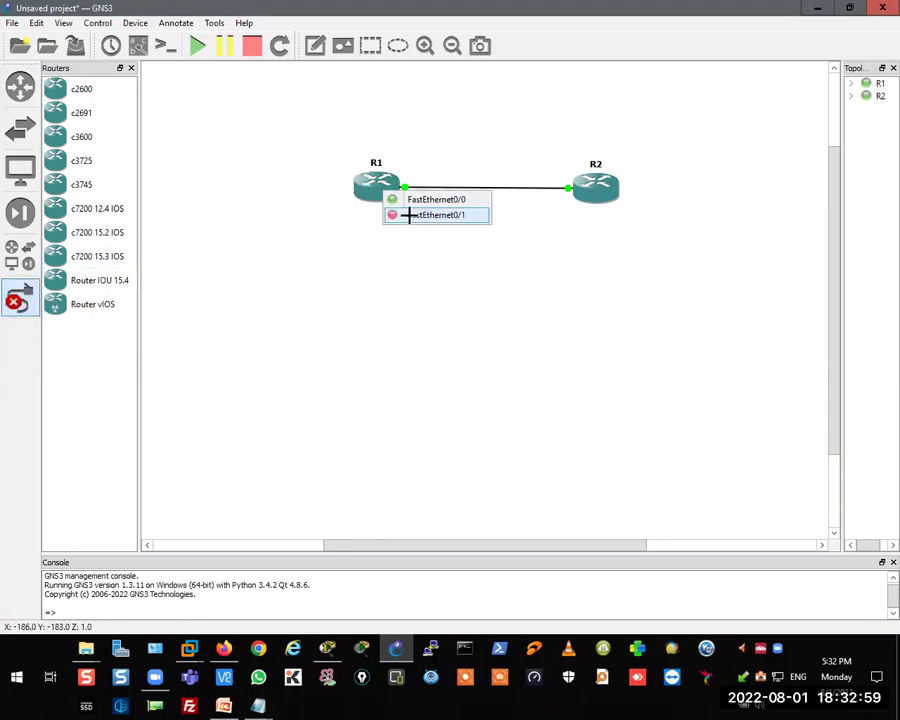
{"action": "left_click", "coordinate": [409, 215]}
{"action": "left_click", "coordinate": [600, 188]}
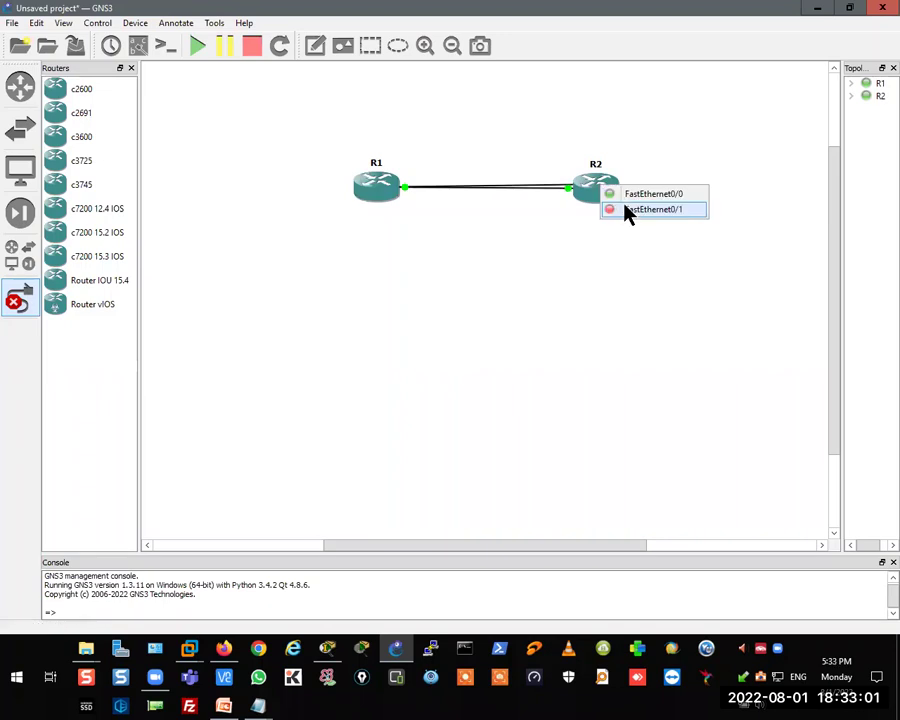
{"action": "left_click", "coordinate": [640, 209]}
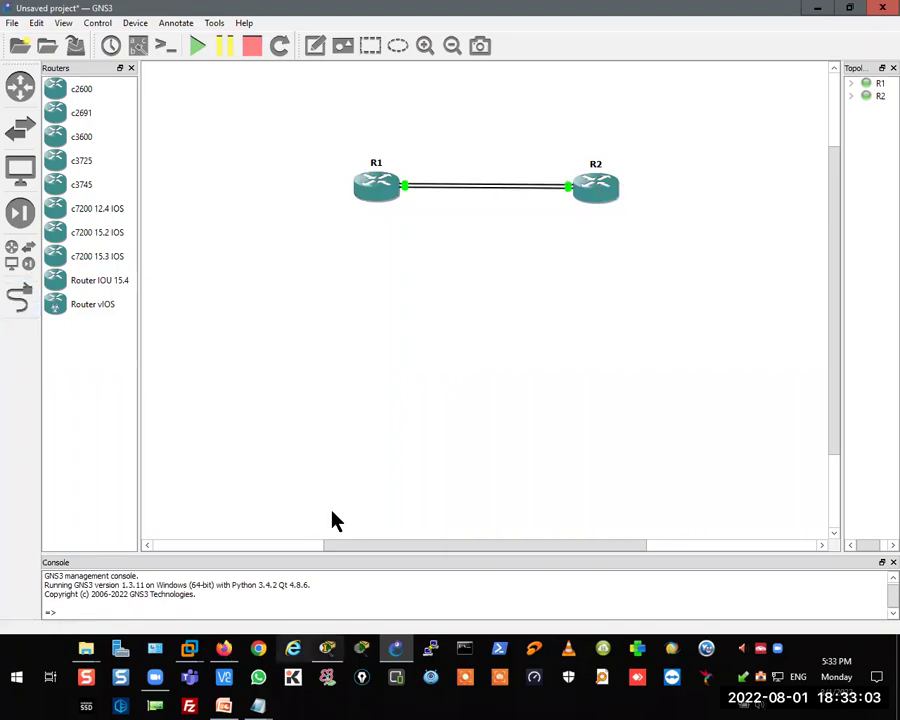
{"action": "key", "text": "alt+Tab"}
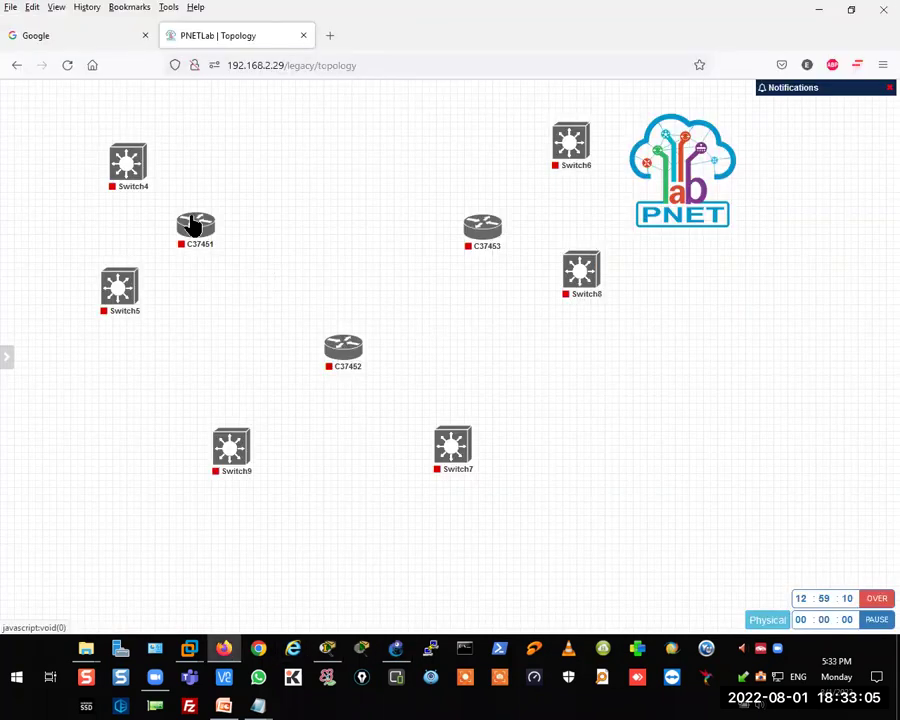
- Link fa0/0 of router C37451 to fa0/0 of router C37452 and save the connection
{"action": "mouse_move", "coordinate": [210, 236]}
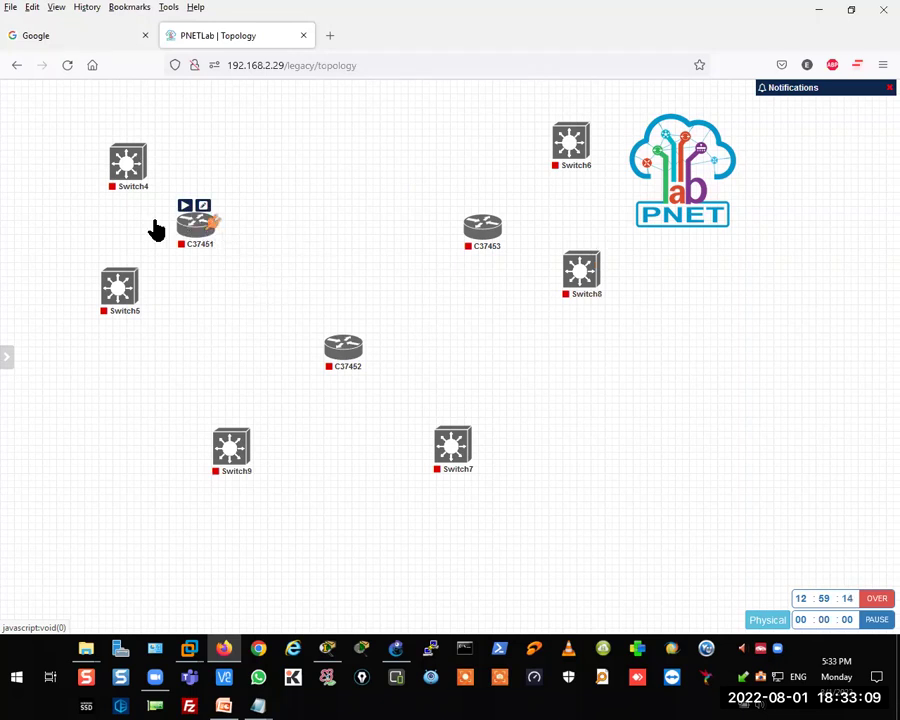
{"action": "left_click_drag", "start_coordinate": [288, 296], "coordinate": [338, 352]}
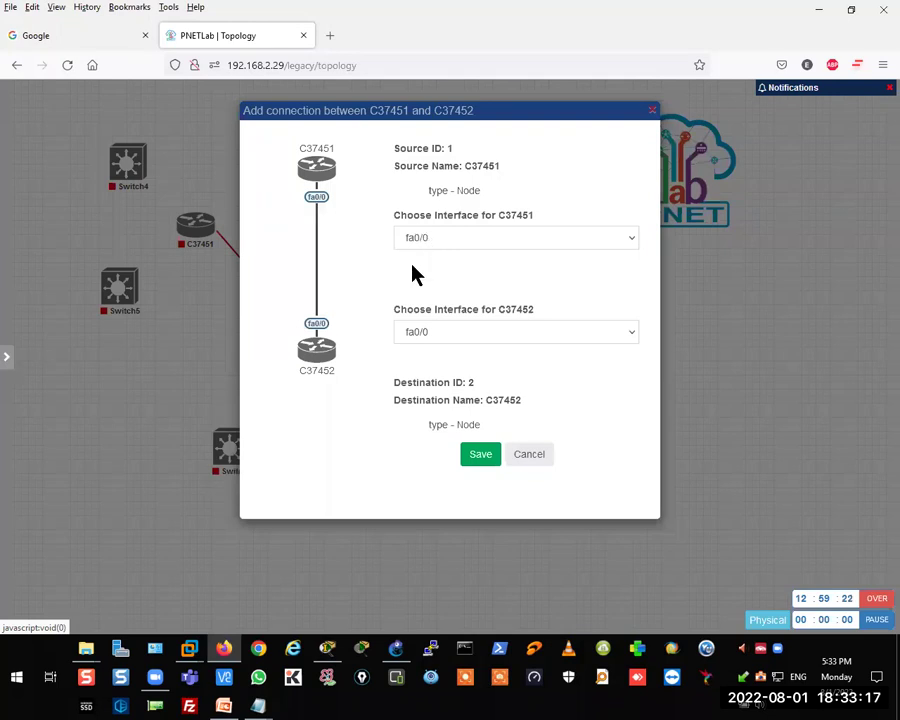
{"action": "left_click", "coordinate": [418, 243]}
{"action": "left_click", "coordinate": [437, 334]}
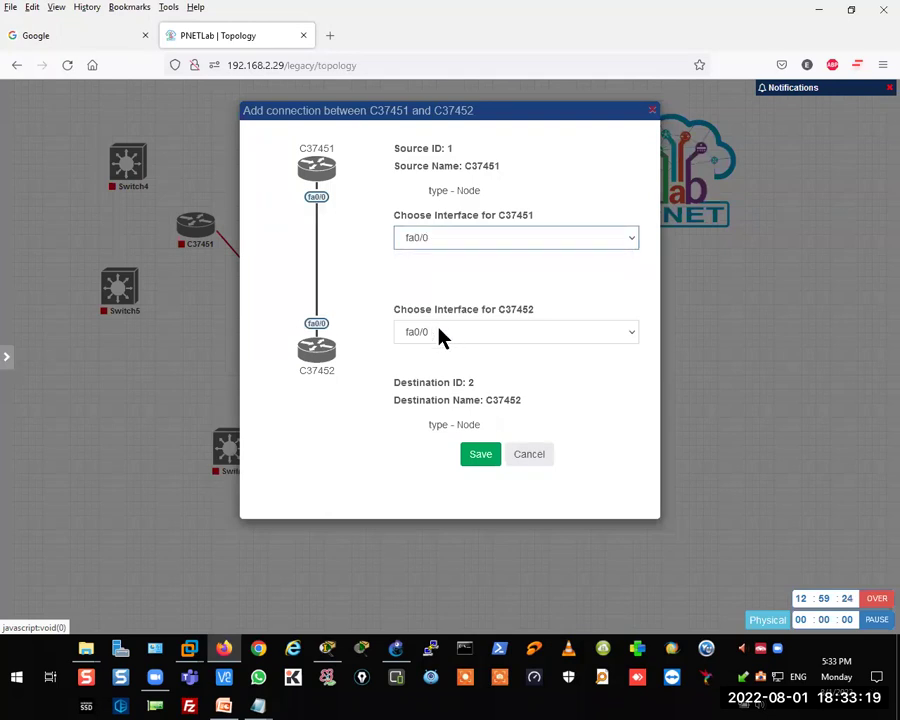
{"action": "left_click", "coordinate": [443, 338]}
{"action": "left_click", "coordinate": [472, 458]}
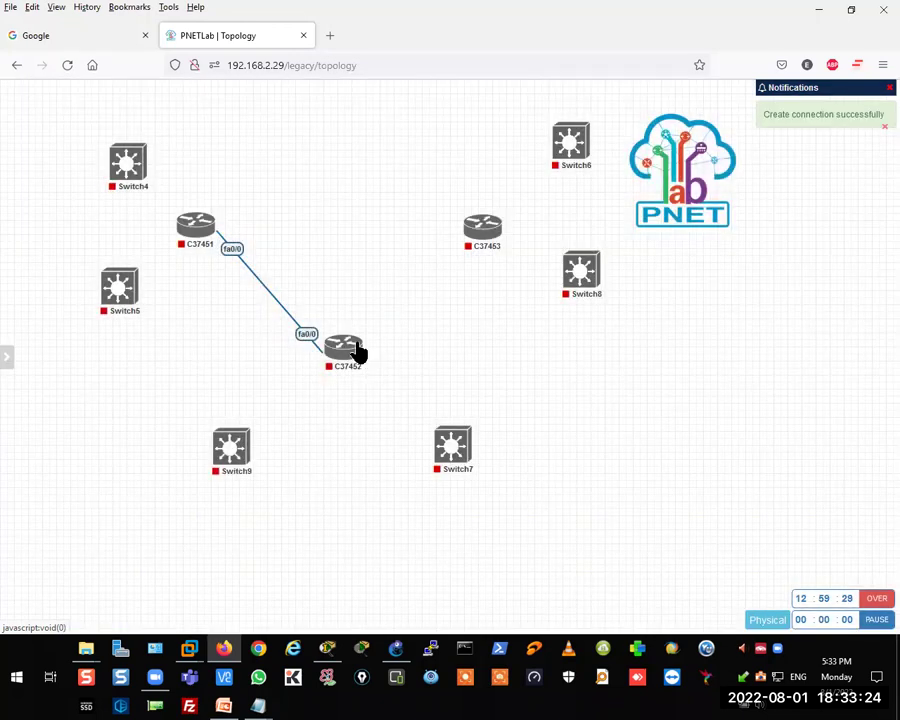
- Link fa0/1 of C37452 to fa0/0 of C37453, and fa0/1 of C37453 to Gi0/0 of Switch6
{"action": "mouse_move", "coordinate": [358, 350]}
{"action": "left_click_drag", "start_coordinate": [360, 352], "coordinate": [488, 240]}
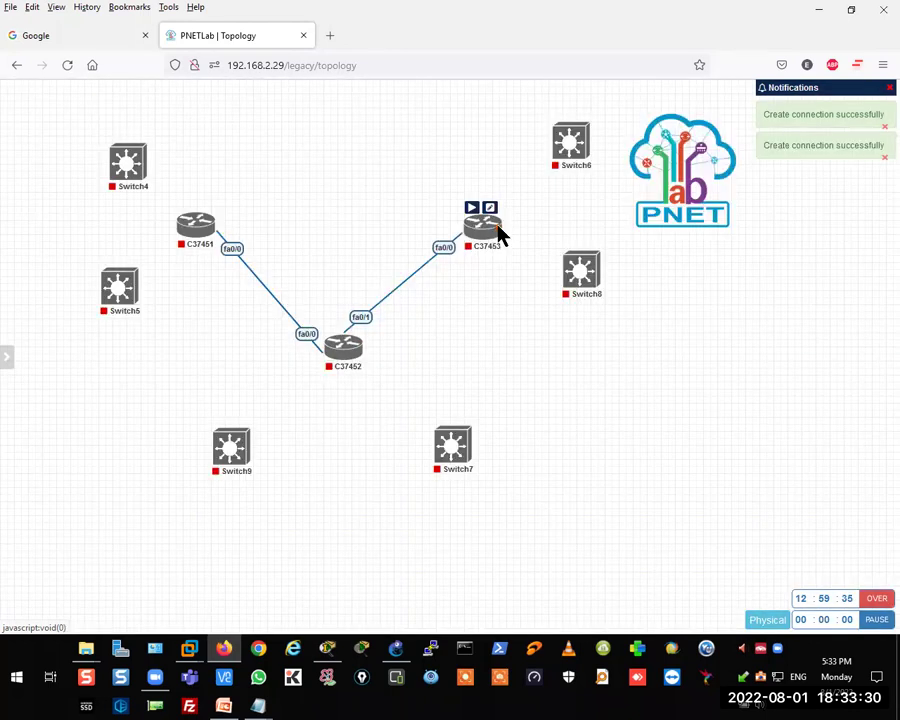
{"action": "left_click_drag", "start_coordinate": [498, 235], "coordinate": [576, 153]}
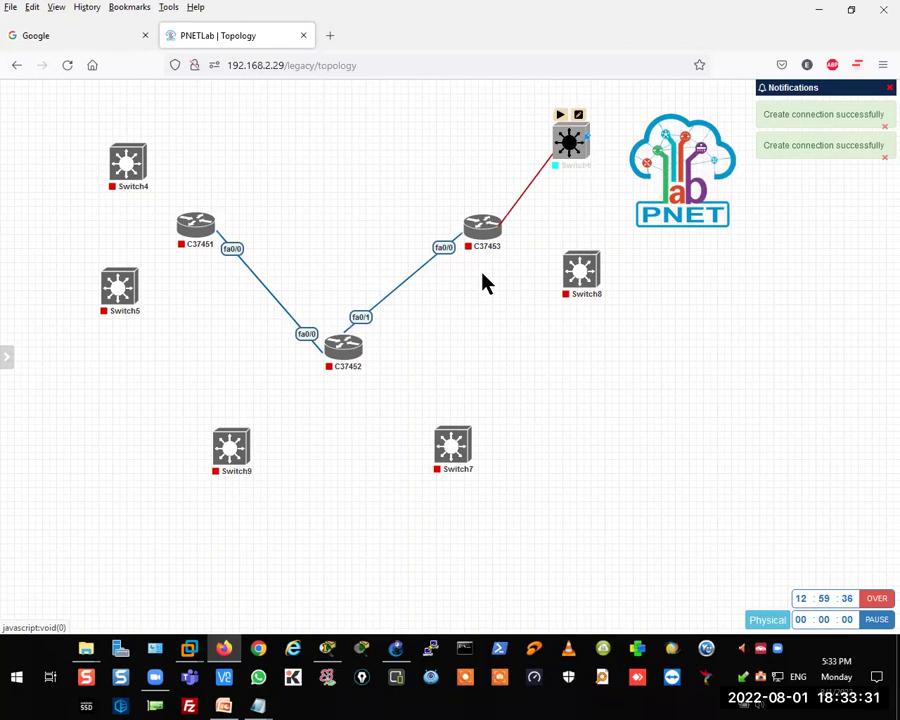
{"action": "left_click", "coordinate": [478, 451]}
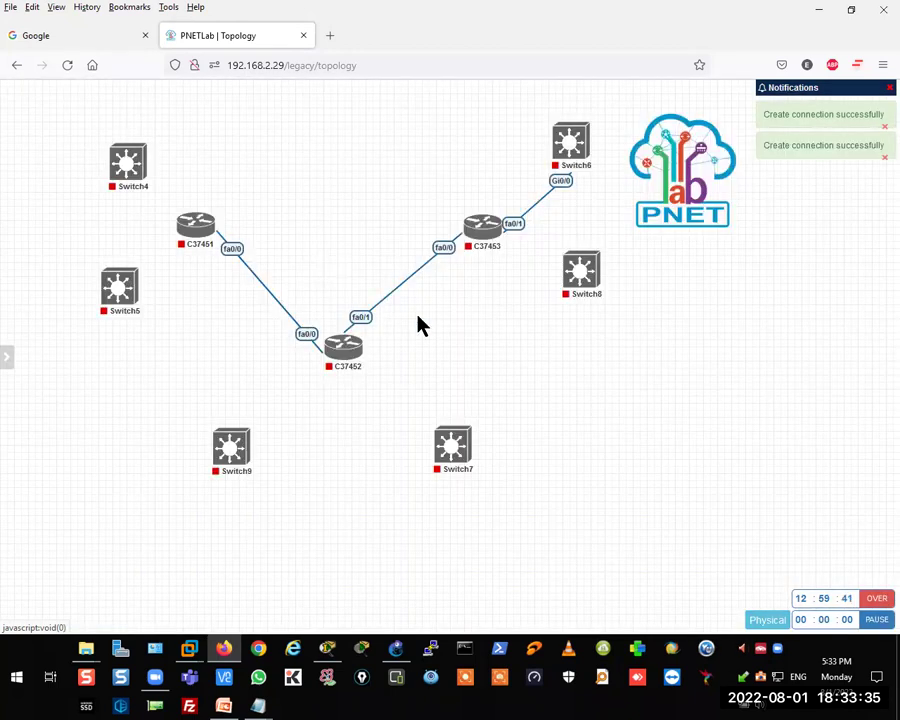
- Start router C37451, and look over the bulk node setup actions without running any
{"action": "right_click", "coordinate": [197, 229]}
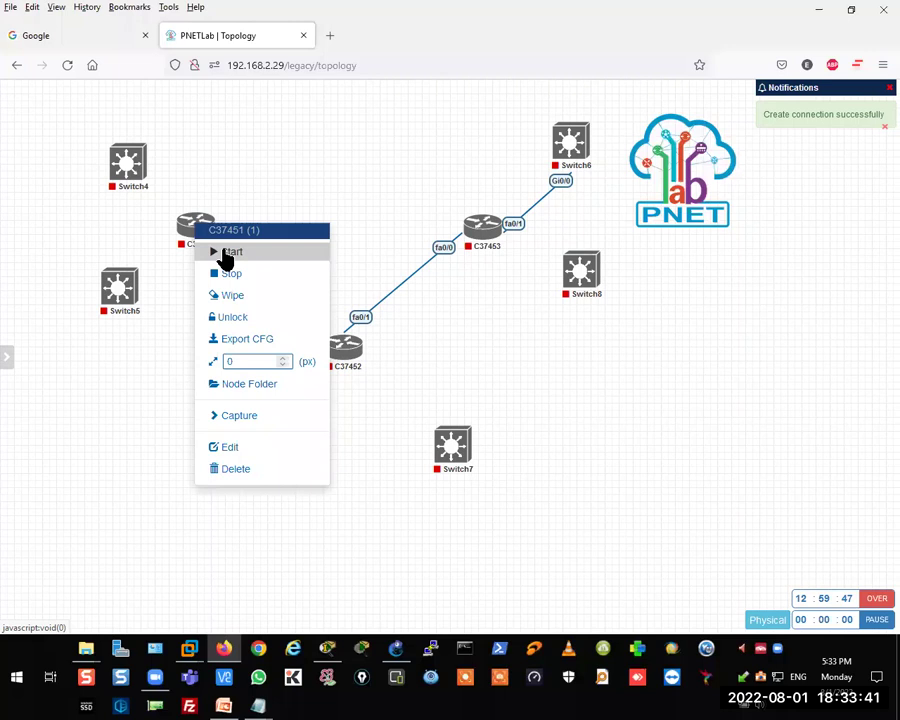
{"action": "left_click", "coordinate": [226, 256]}
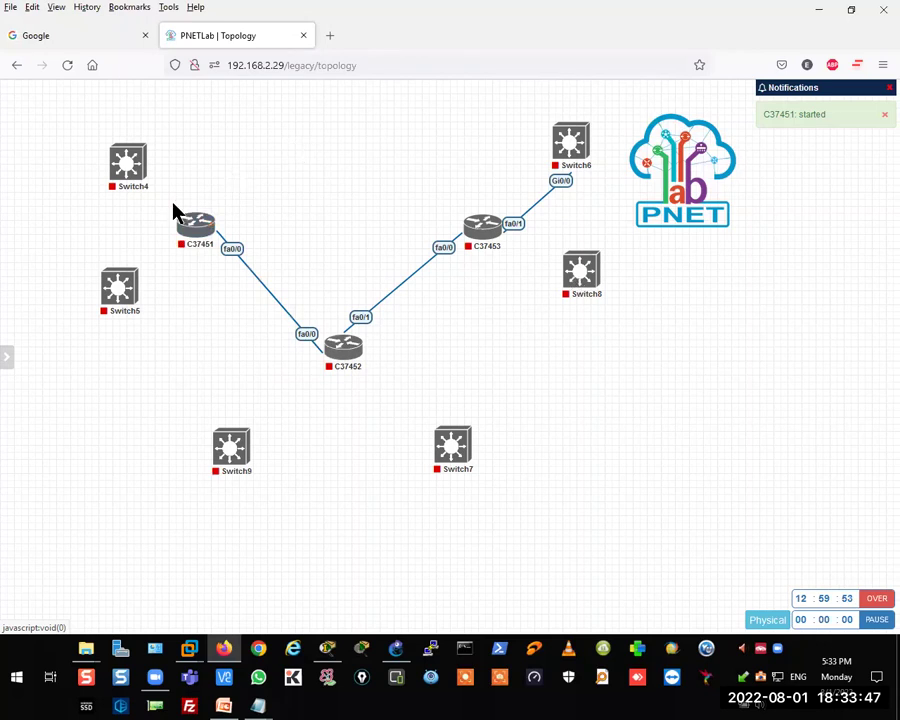
{"action": "mouse_move", "coordinate": [8, 360]}
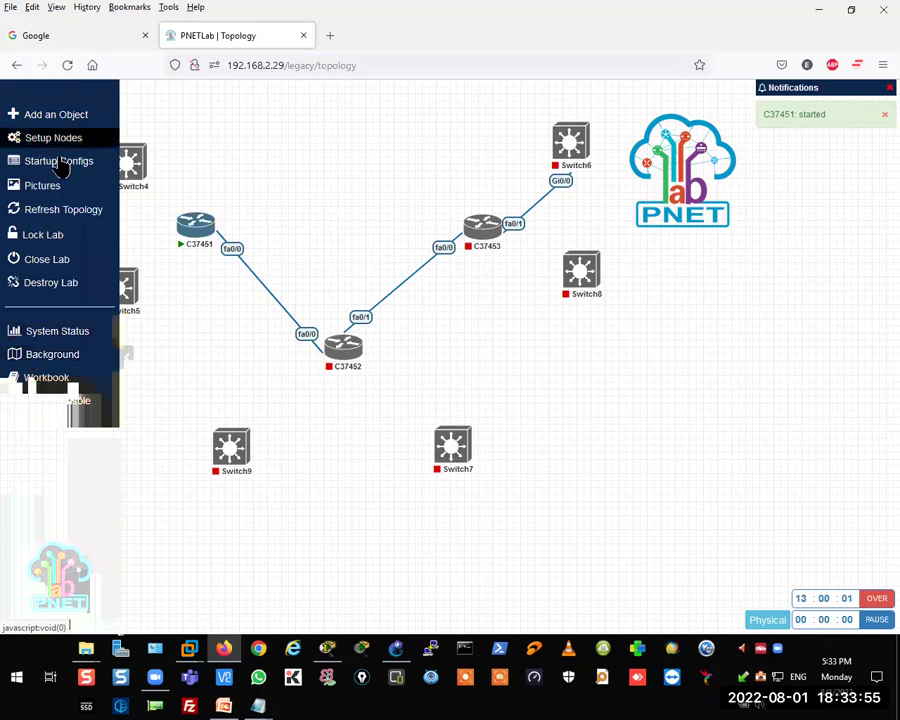
{"action": "left_click", "coordinate": [45, 142]}
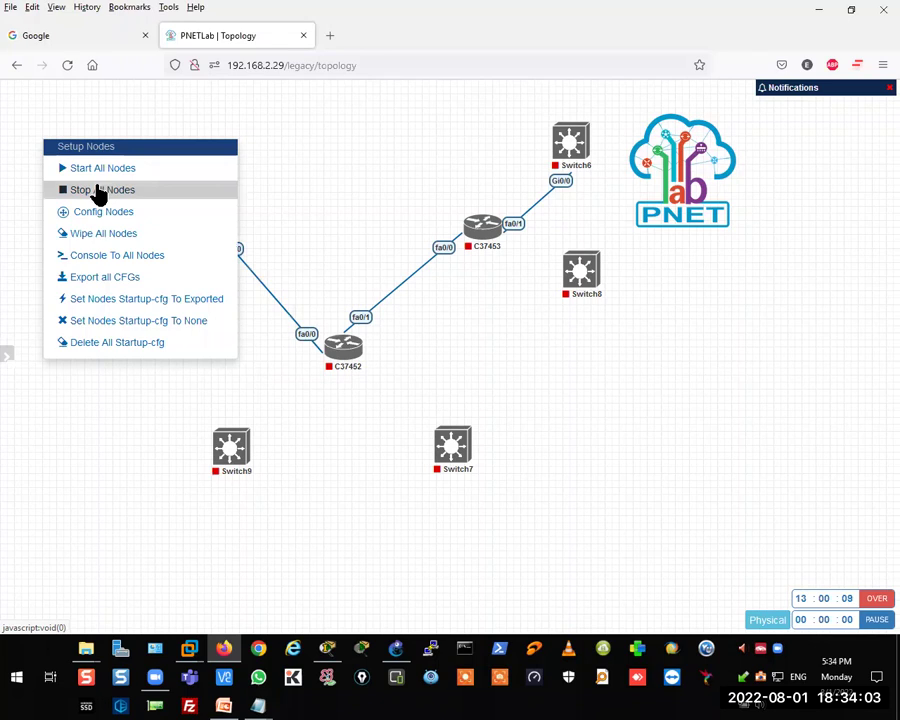
{"action": "left_click", "coordinate": [278, 199]}
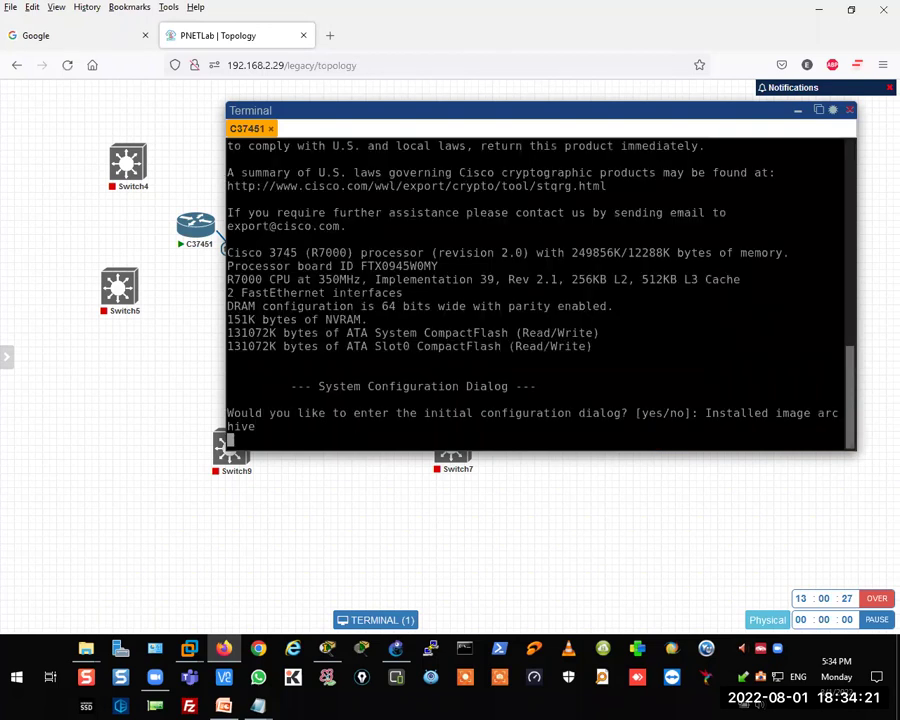
- Answer no to the initial configuration dialog in the C37451 console and proceed to the router's user prompt
{"action": "key", "text": "Return"}
{"action": "key", "text": "Return"}
{"action": "type", "text": "no"}
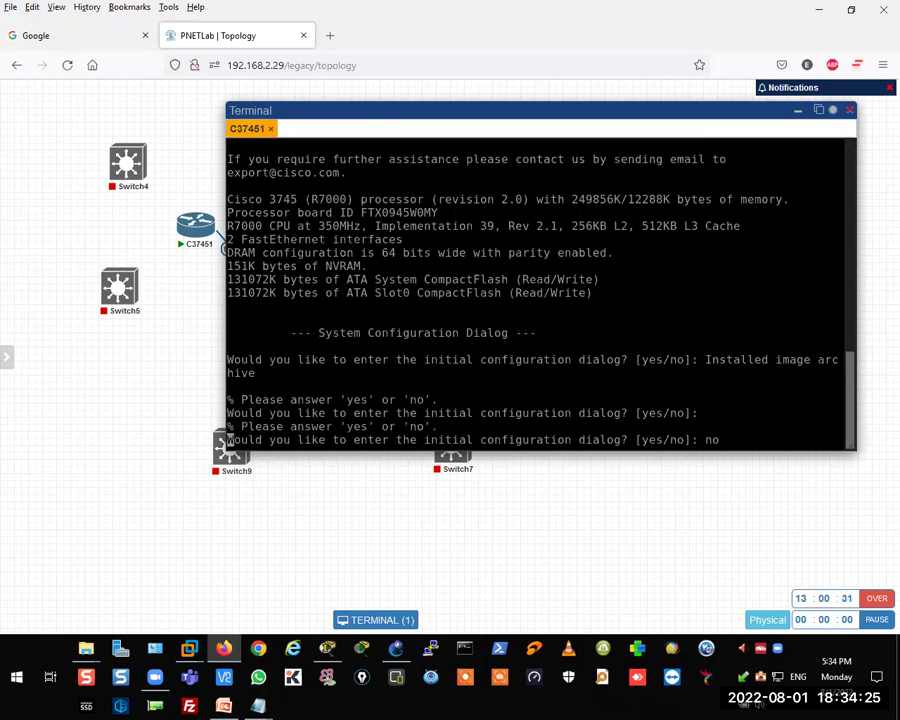
{"action": "key", "text": "Return"}
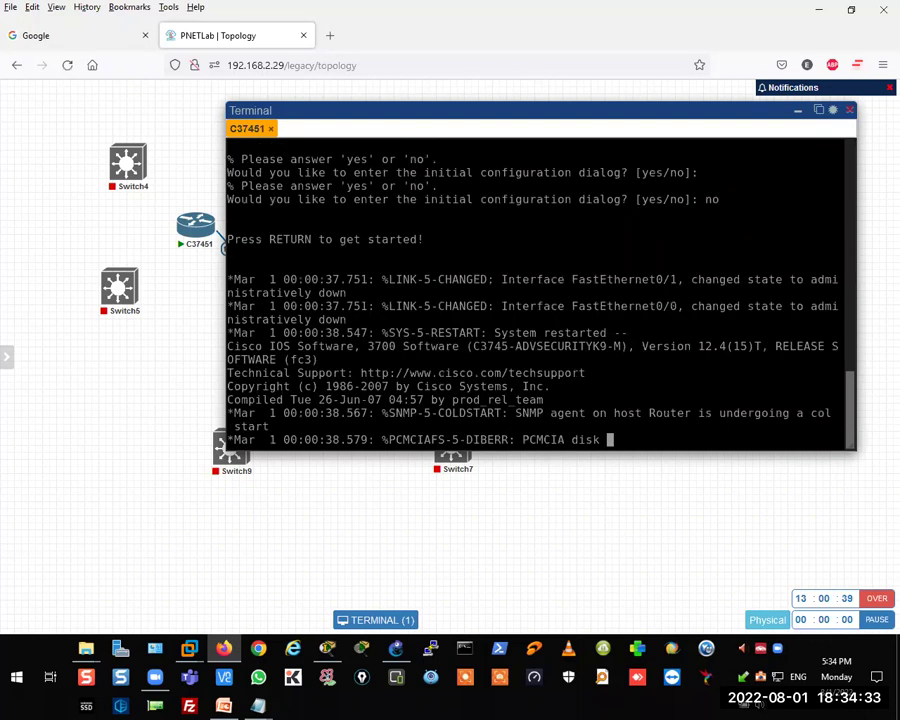
{"action": "key", "text": "Return"}
{"action": "key", "text": "Return"}
{"action": "key", "text": "Return"}
{"action": "key", "text": "Return"}
{"action": "key", "text": "Return"}
{"action": "key", "text": "Return"}
{"action": "key", "text": "Return"}
{"action": "key", "text": "Return"}
{"action": "key", "text": "Return"}
{"action": "key", "text": "Return"}
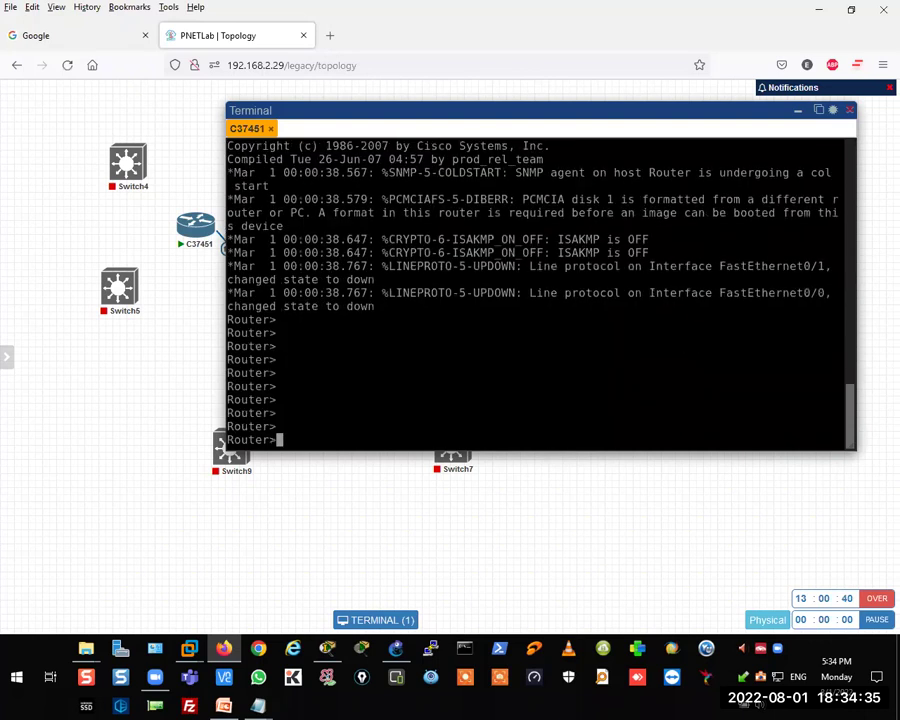
- Enter privileged mode on C37451 with en, clear the mistyped command, and close the terminal window
{"action": "type", "text": "en"}
{"action": "key", "text": "Return"}
{"action": "type", "text": "cinbf"}
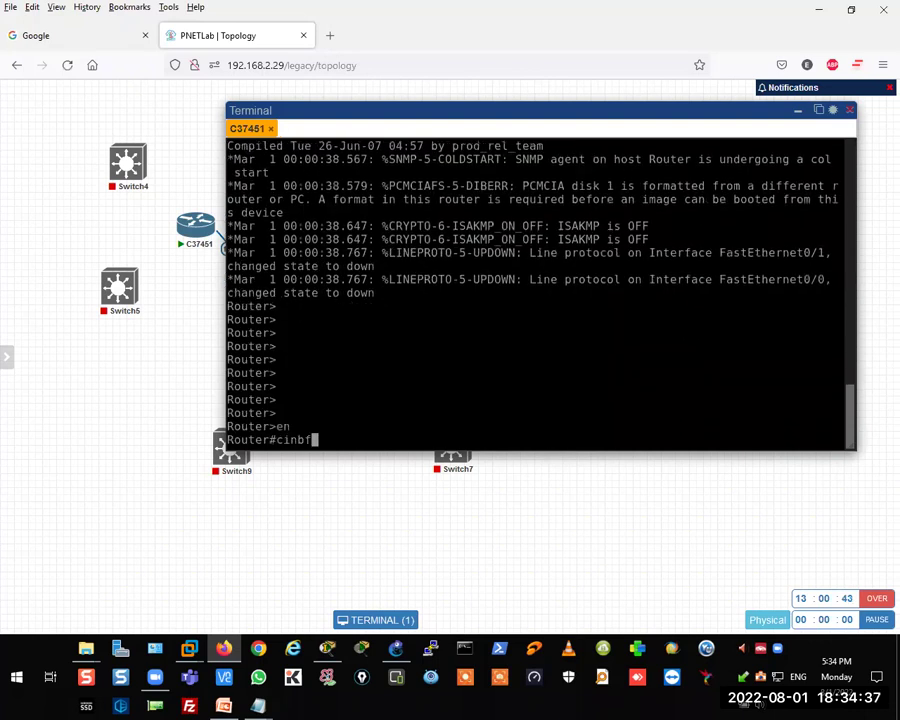
{"action": "key", "text": "BackSpace"}
{"action": "key", "text": "BackSpace"}
{"action": "key", "text": "BackSpace"}
{"action": "key", "text": "BackSpace"}
{"action": "key", "text": "BackSpace"}
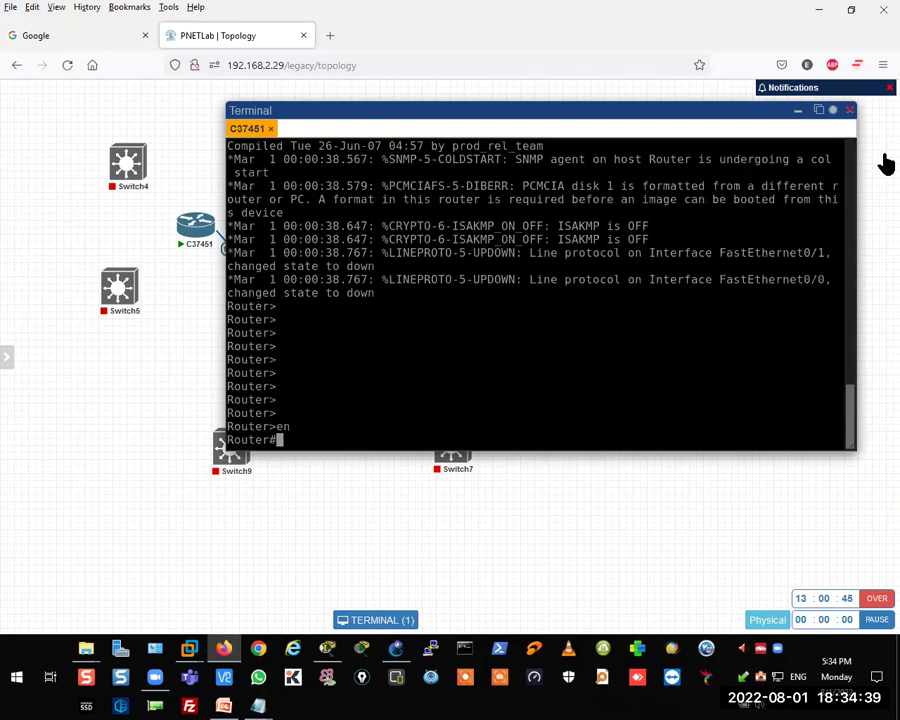
{"action": "left_click", "coordinate": [850, 111]}
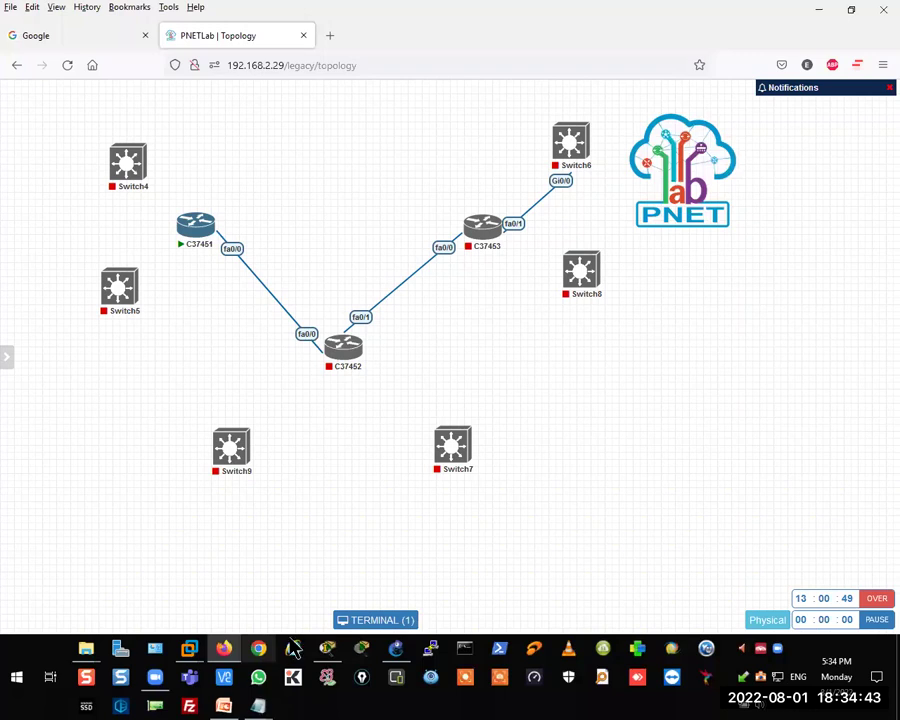
- Bring up the course links and session agenda notes, and highlight PNet in the agenda's PNet-Lab item
{"action": "left_click", "coordinate": [258, 706]}
{"action": "left_click", "coordinate": [293, 588]}
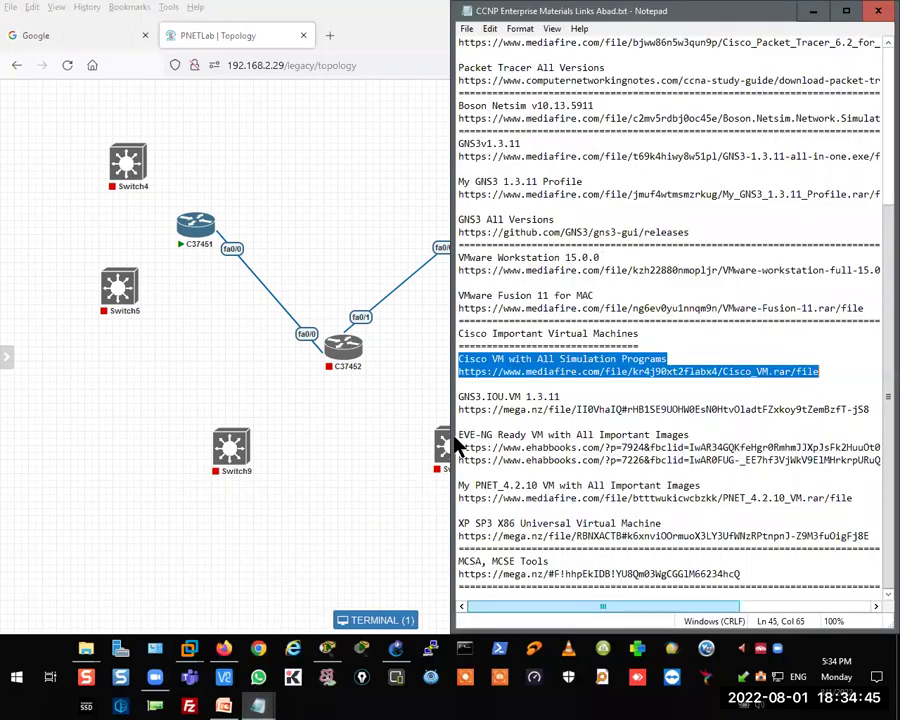
{"action": "left_click", "coordinate": [277, 617]}
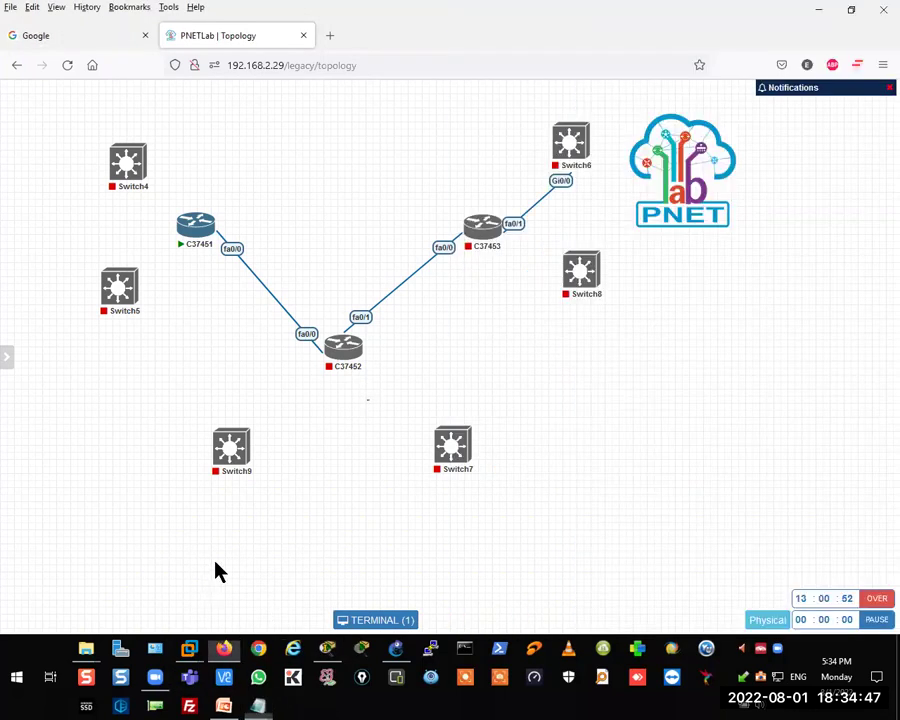
{"action": "key", "text": "alt+Tab"}
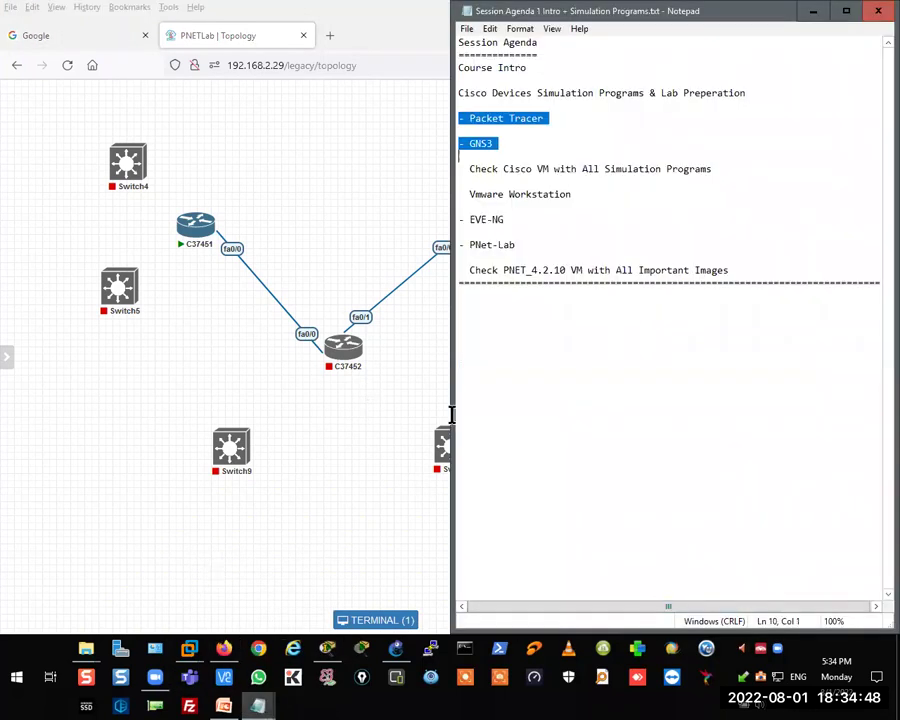
{"action": "left_click", "coordinate": [470, 244]}
{"action": "key", "text": "ctrl+shift+Right"}
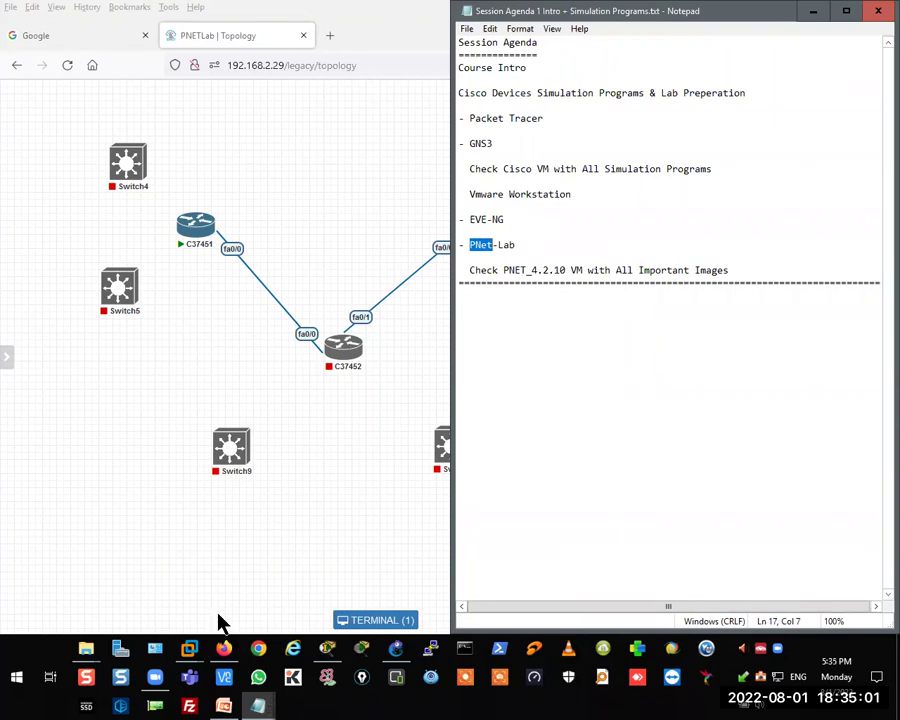
- Review the download links in CCNP Enterprise Materials Links Abad.txt, highlight part of the VMware Workstation 15.0.0 link, and put the notes away
{"action": "mouse_move", "coordinate": [258, 706]}
{"action": "left_click", "coordinate": [316, 596]}
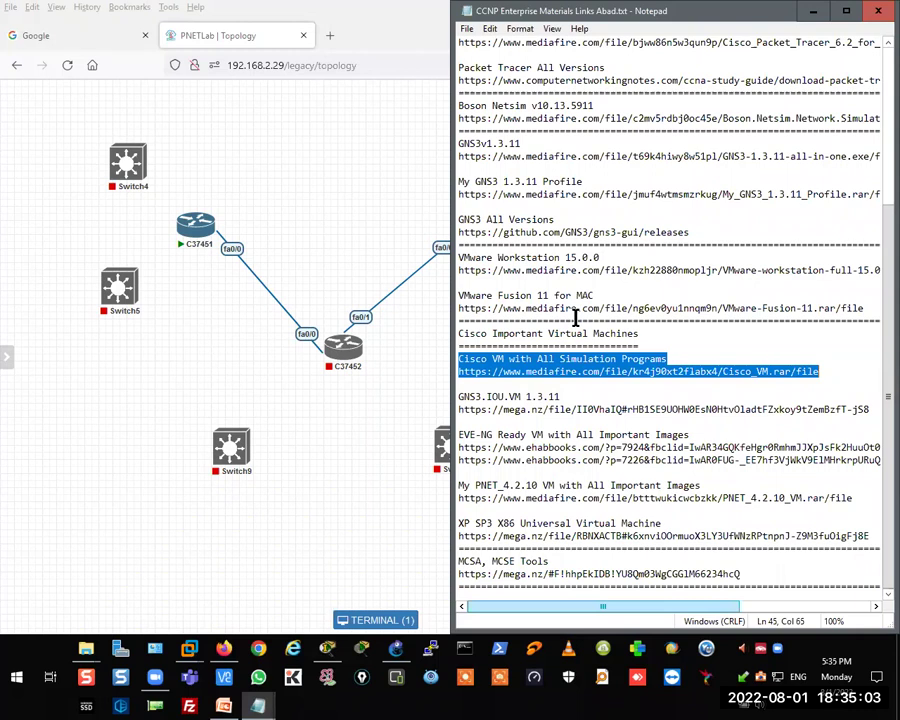
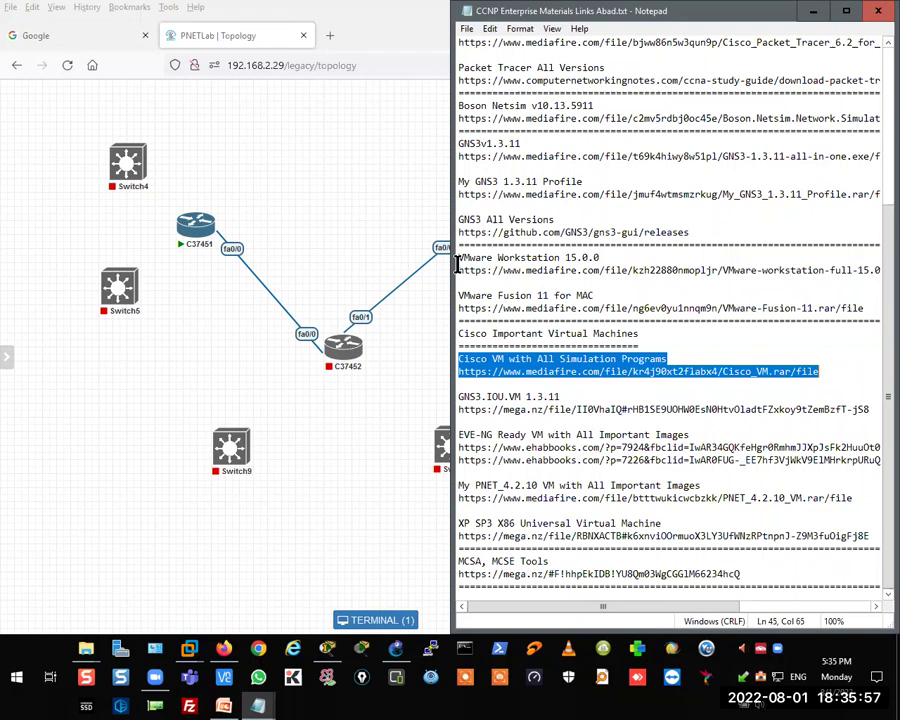
{"action": "left_click_drag", "start_coordinate": [458, 270], "coordinate": [606, 270]}
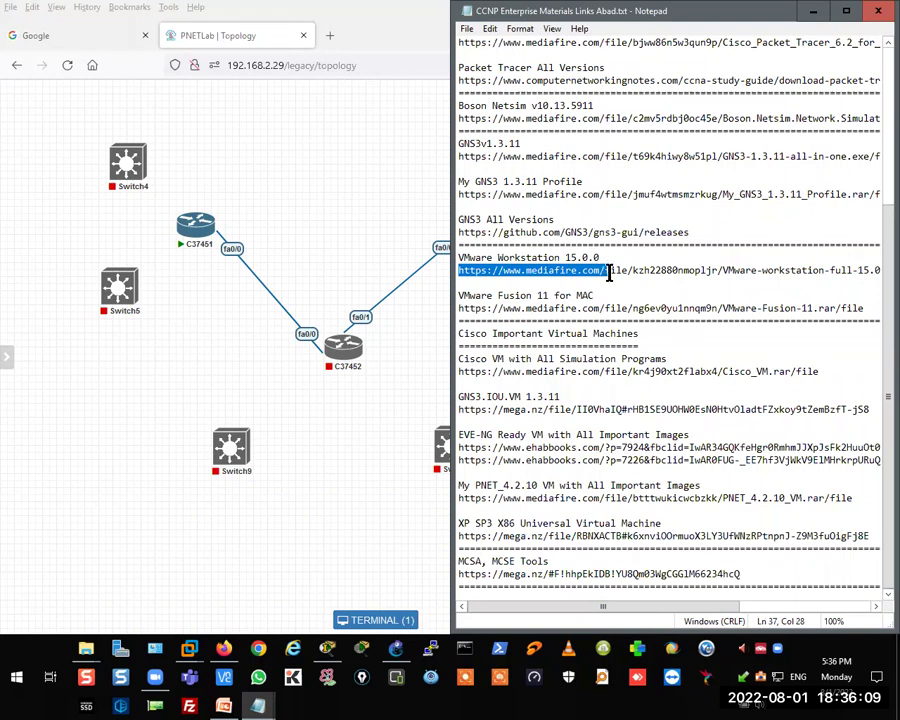
{"action": "left_click_drag", "start_coordinate": [615, 280], "coordinate": [615, 280]}
{"action": "left_click", "coordinate": [813, 11]}
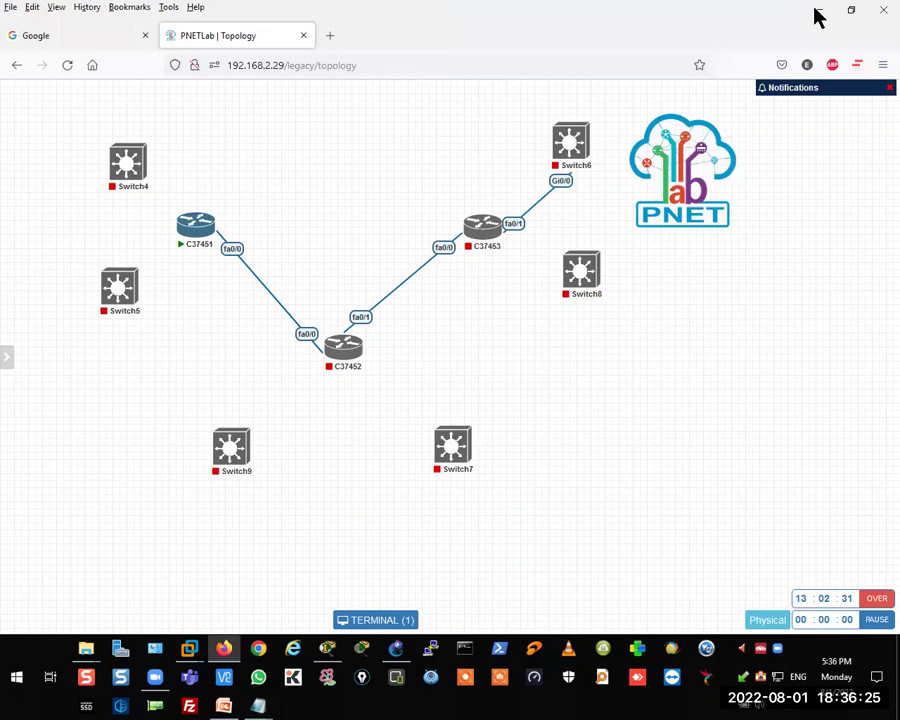
- Close the PNETLab browser and copy the session agenda from the Cisco Devices Simulation Programs heading through the PNET_4.2.10 line
{"action": "left_click", "coordinate": [303, 36]}
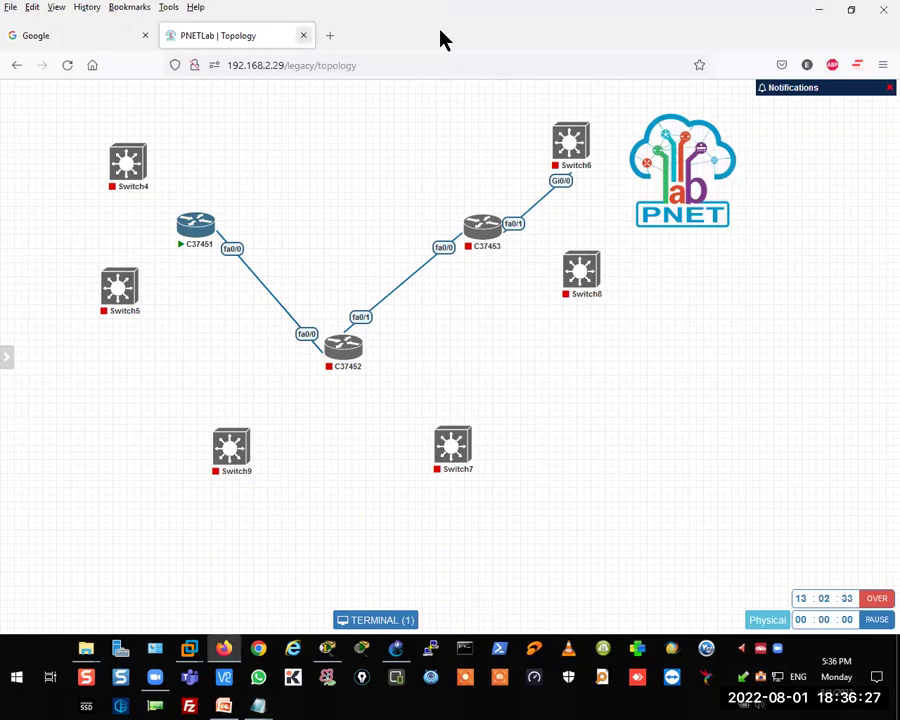
{"action": "left_click", "coordinate": [885, 10]}
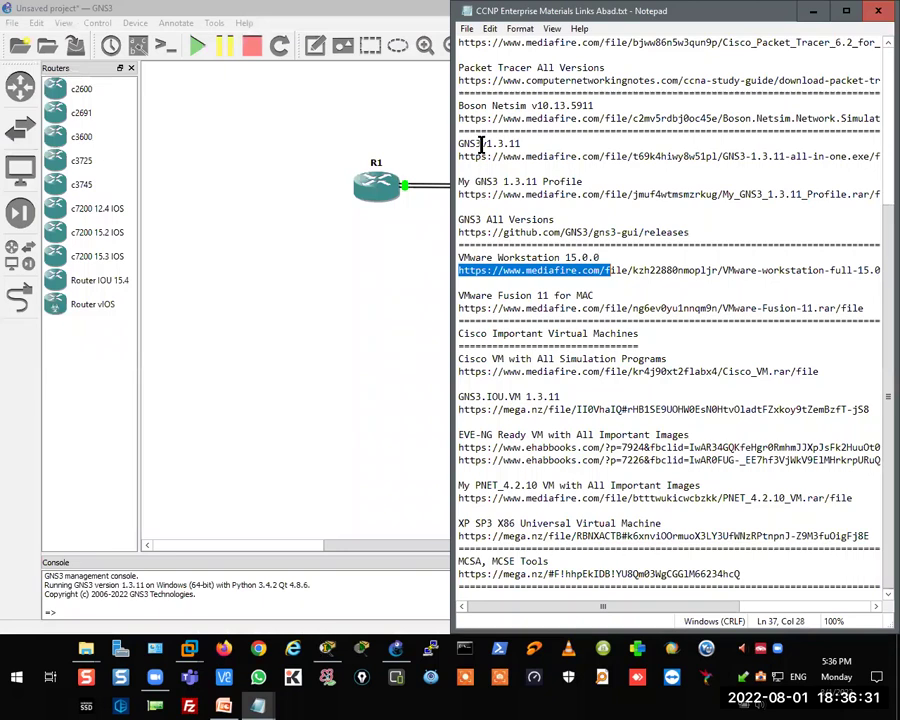
{"action": "key", "text": "alt+Tab"}
{"action": "left_click", "coordinate": [460, 93]}
{"action": "left_click", "coordinate": [743, 268], "text": "shift"}
{"action": "key", "text": "super+c"}
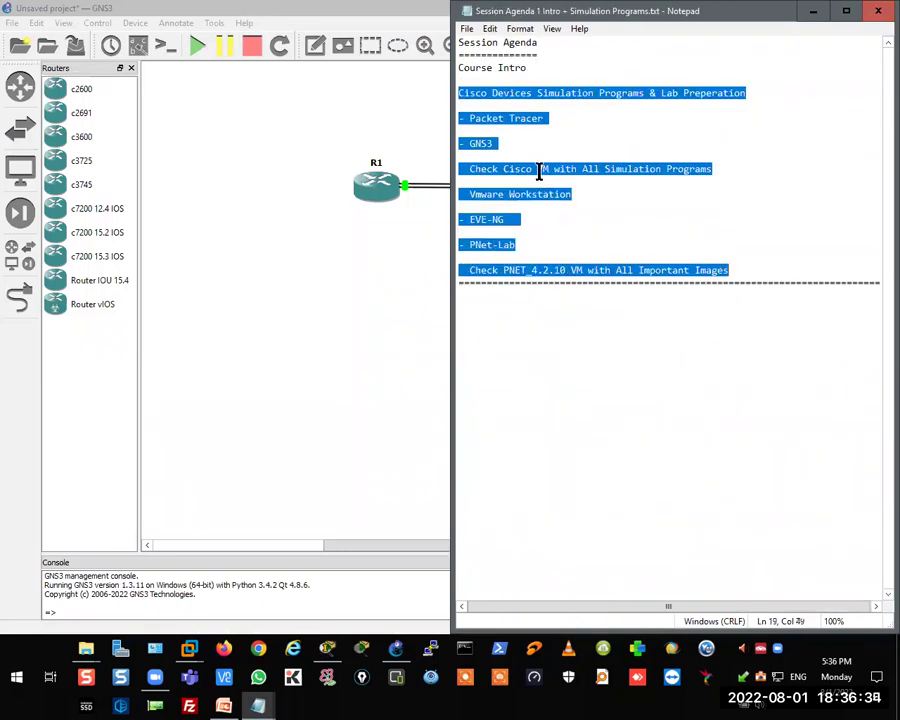
{"action": "right_click", "coordinate": [538, 174]}
- Open Session 2 (2-hrs) 1-8-2022.txt from the Abad Group 6 folder in CCNP Enterprise ENCOR 350-401 Agenda
{"action": "left_click", "coordinate": [104, 632]}
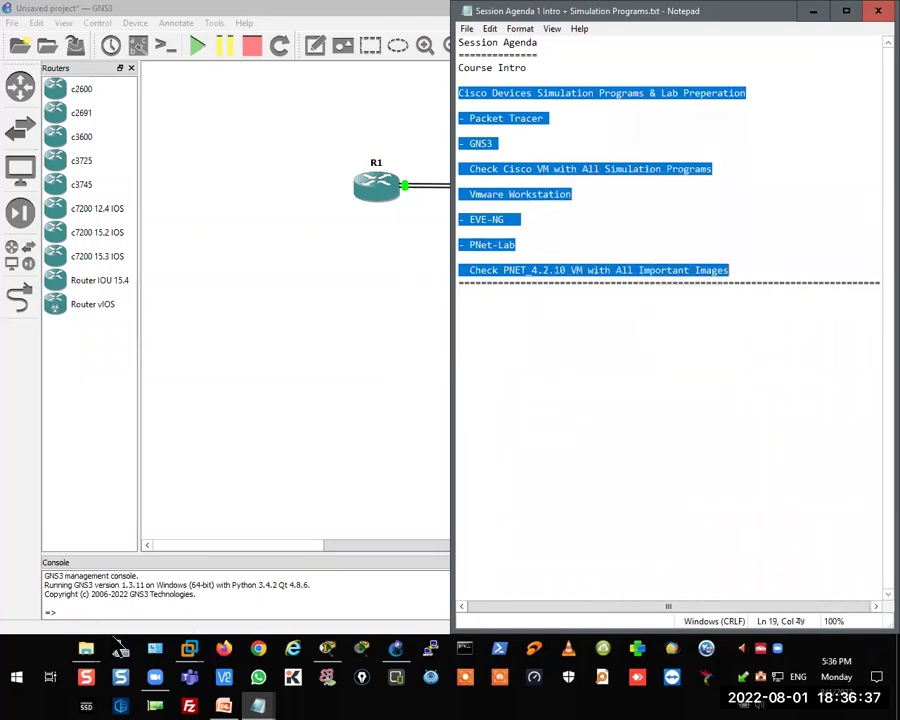
{"action": "left_click", "coordinate": [87, 650]}
{"action": "left_click", "coordinate": [152, 556]}
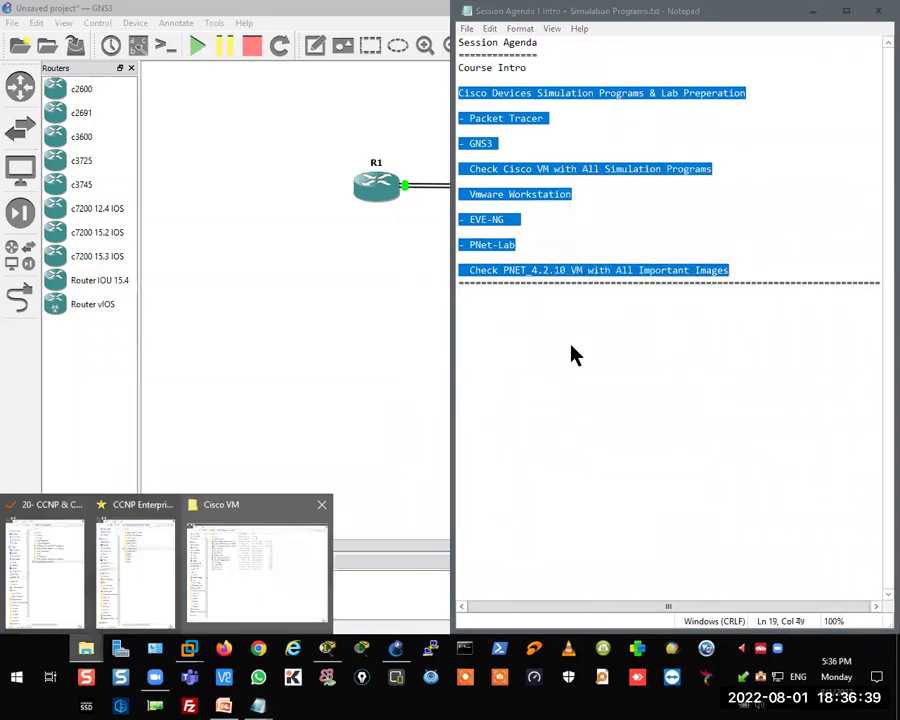
{"action": "left_click", "coordinate": [658, 198]}
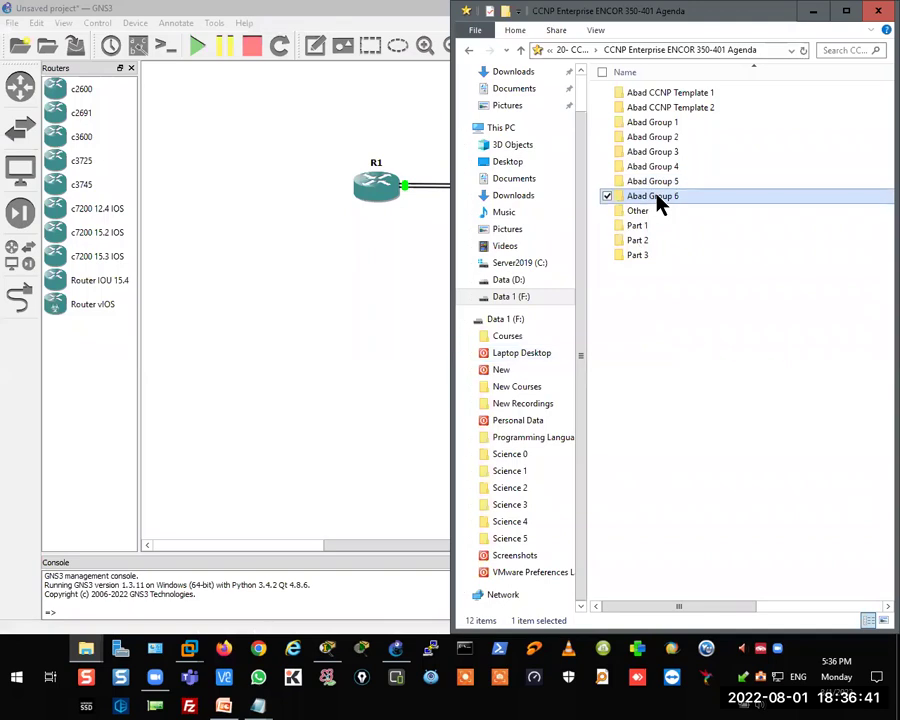
{"action": "double_click", "coordinate": [660, 198]}
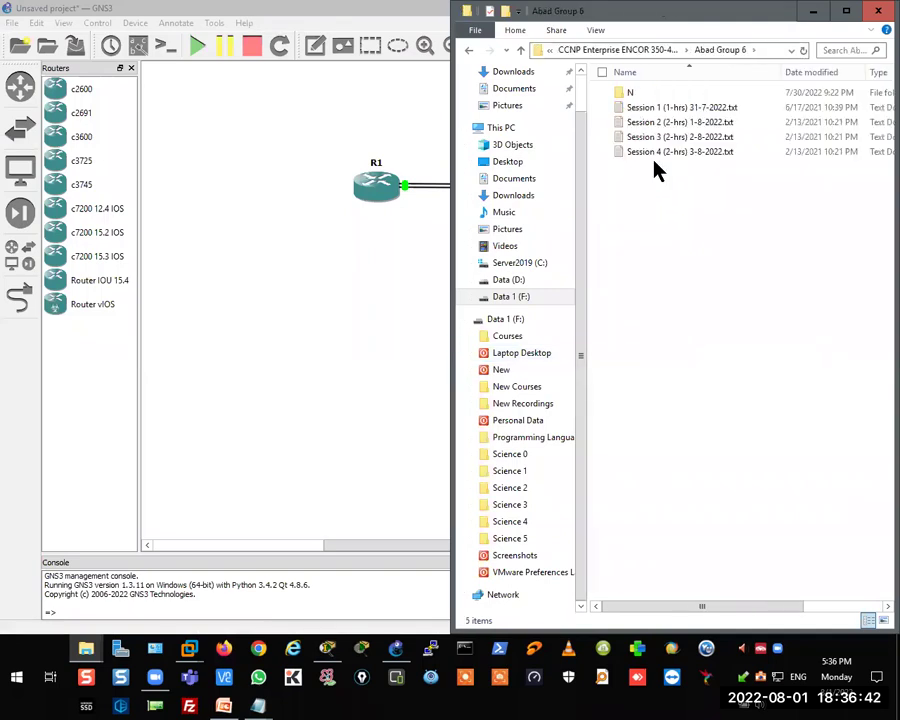
{"action": "left_click", "coordinate": [702, 123]}
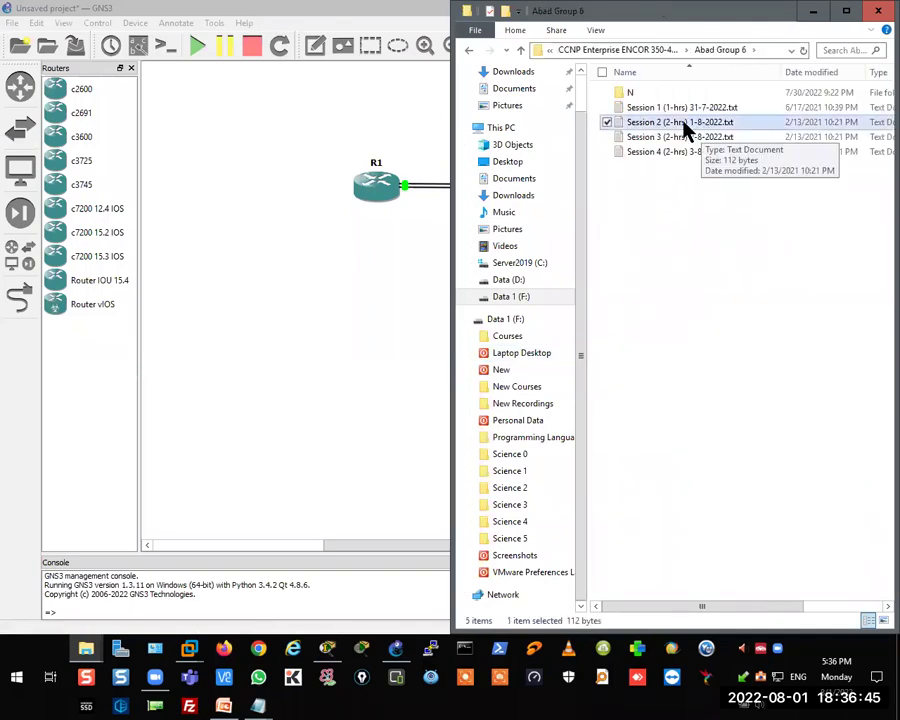
{"action": "double_click", "coordinate": [685, 123]}
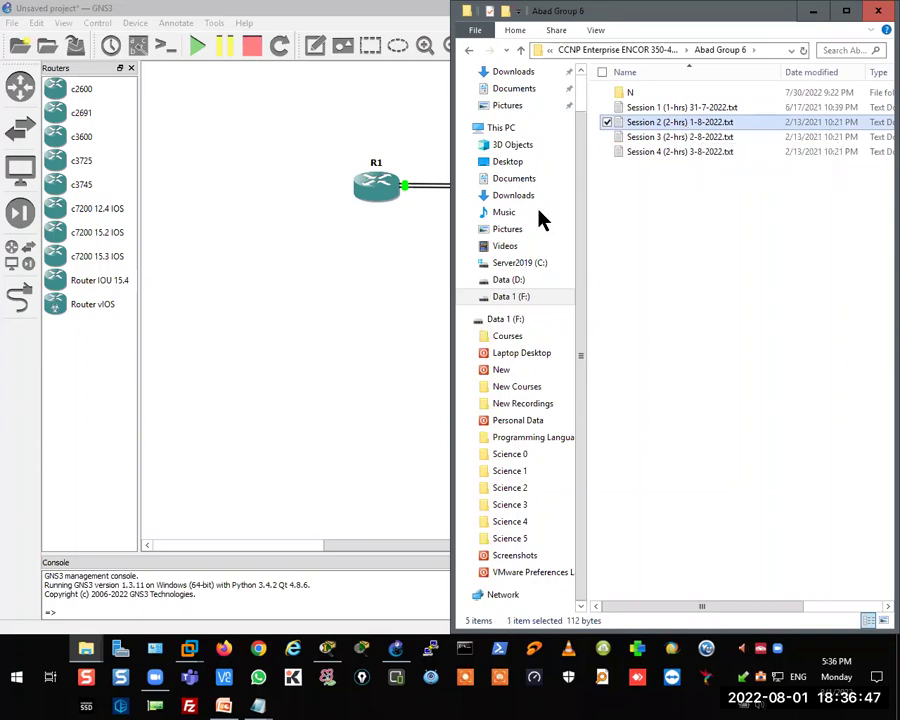
- Paste the copied simulation programs agenda under Session Agenda in the Session 2 notes and add a dashed separator line followed by a blank line
{"action": "key", "text": "super+Right"}
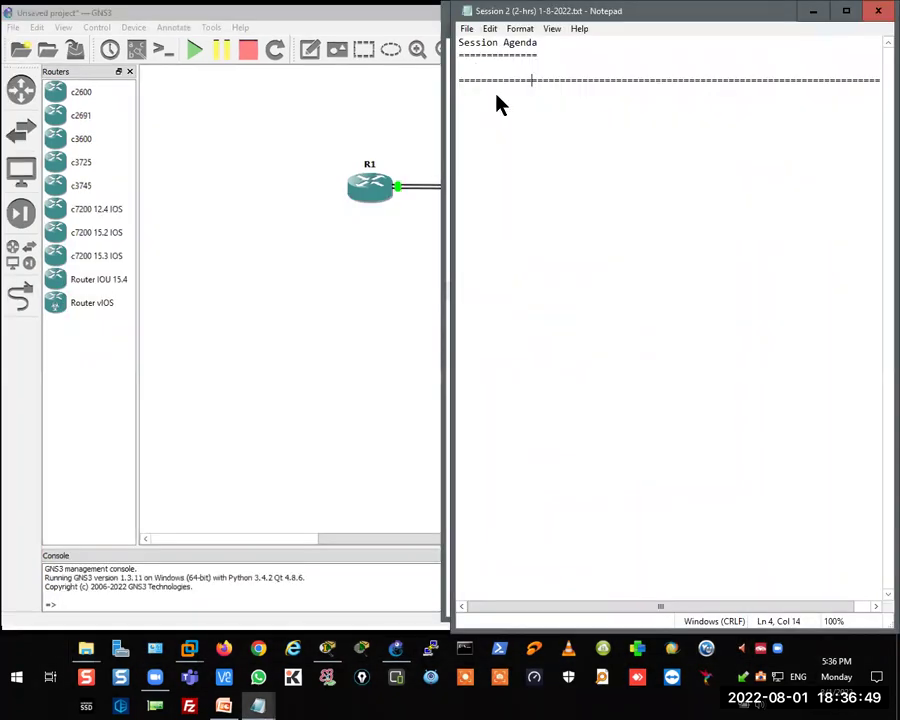
{"action": "left_click", "coordinate": [470, 67]}
{"action": "right_click", "coordinate": [472, 66]}
{"action": "left_click", "coordinate": [518, 122]}
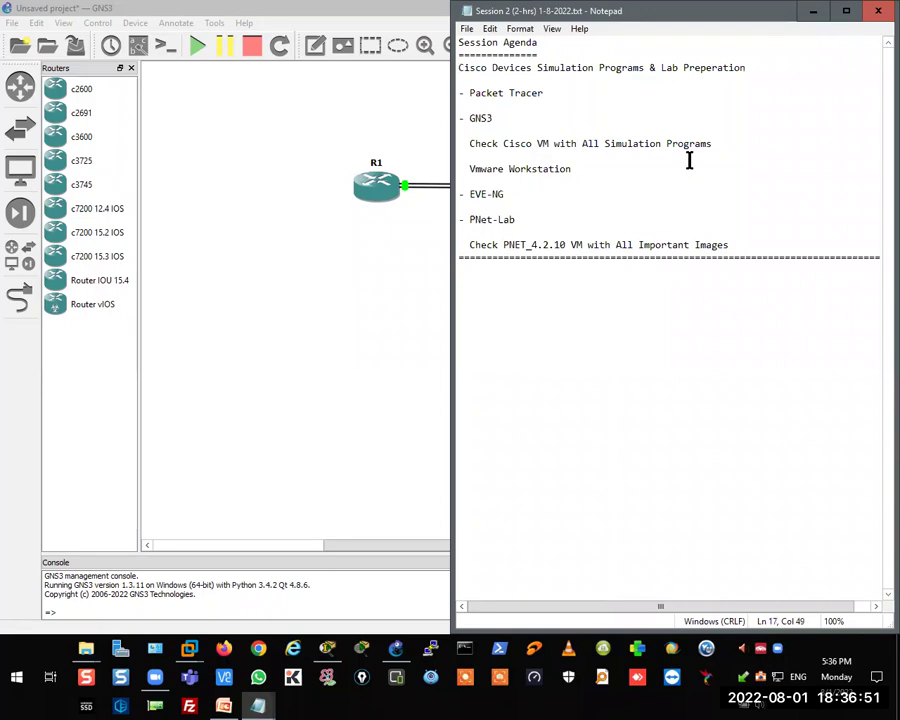
{"action": "key", "text": "Return"}
{"action": "type", "text": "---------------------------------------------------------------------------"}
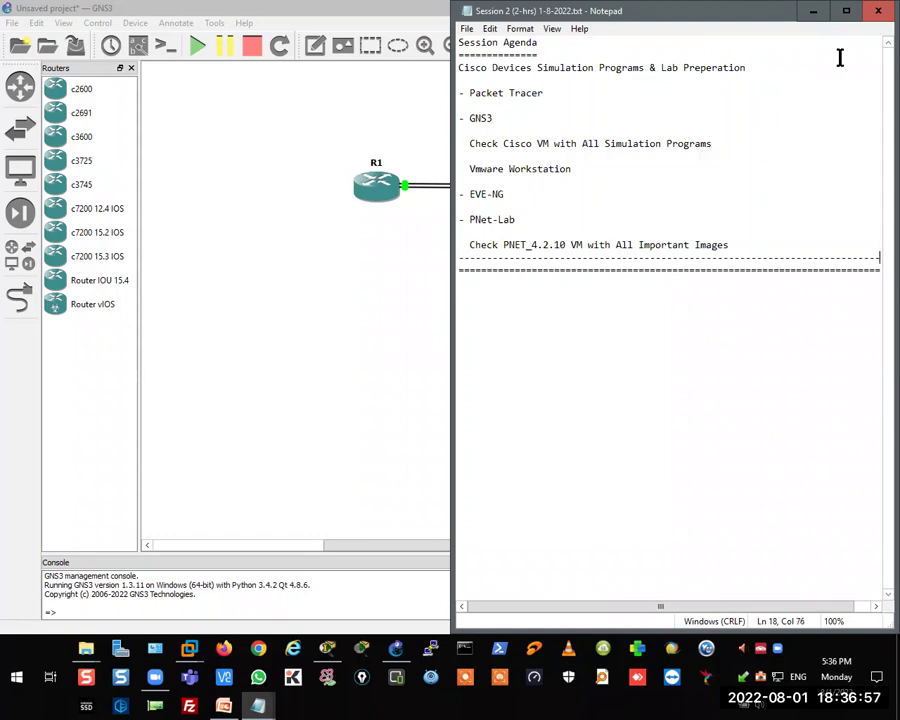
{"action": "key", "text": "Return"}
{"action": "key", "text": "Return"}
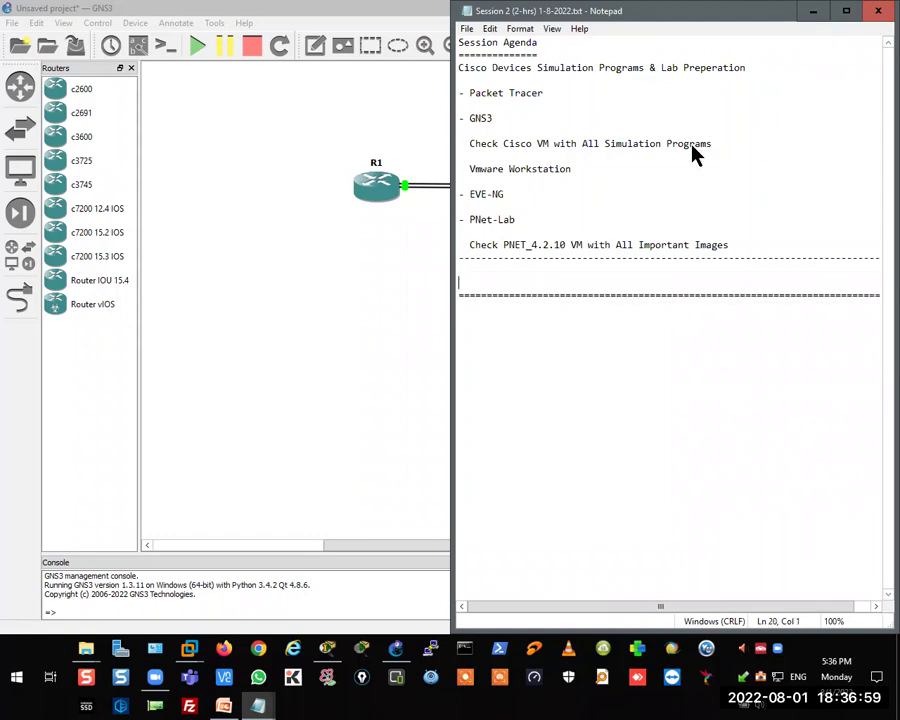
- Put the Session 2 notes away and open Session Agenda 3 Switching Designs.txt from the agenda's Part 1 folder, docked beside GNS3
{"action": "left_click", "coordinate": [398, 710]}
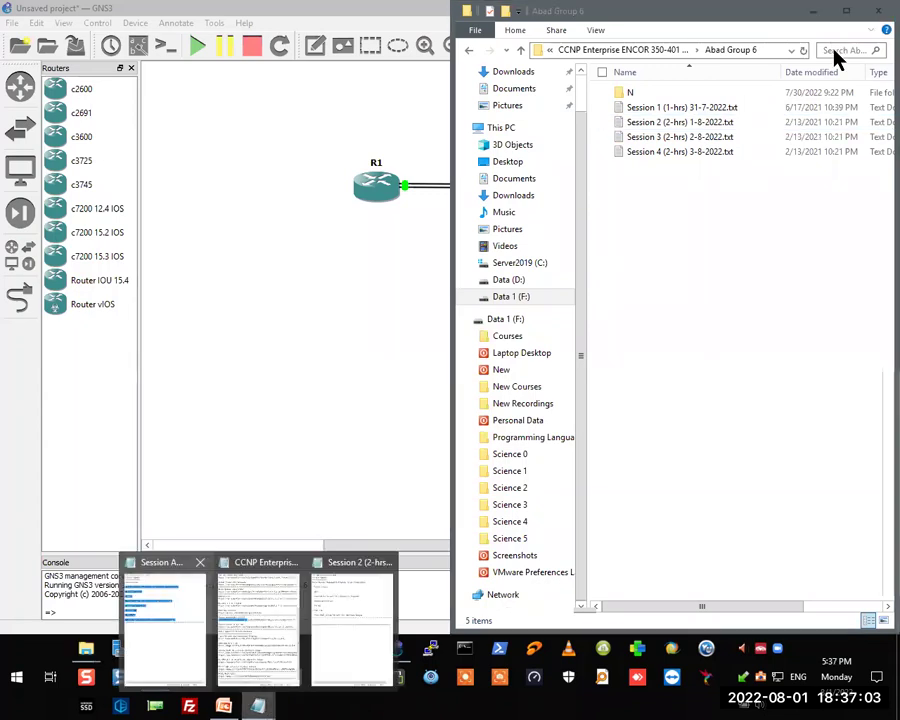
{"action": "left_click", "coordinate": [872, 12]}
{"action": "key", "text": "alt+Tab"}
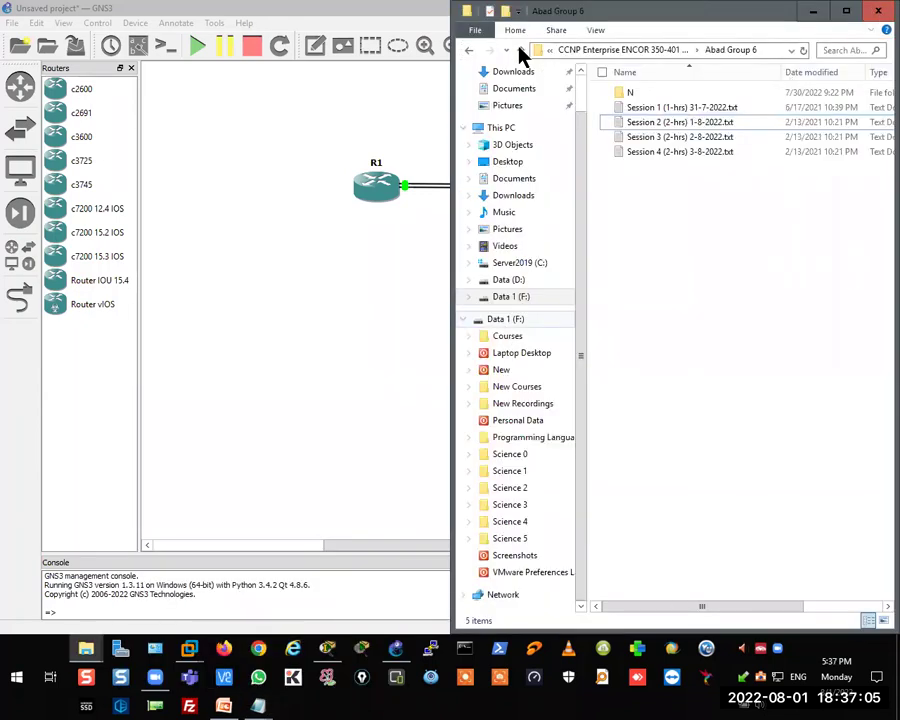
{"action": "key", "text": "alt+Up"}
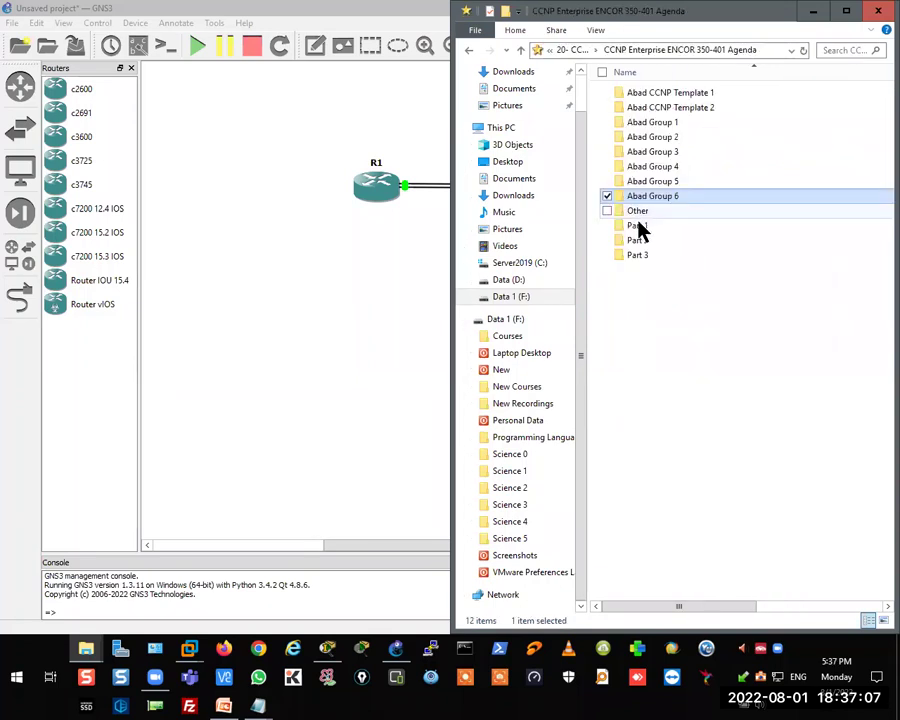
{"action": "double_click", "coordinate": [640, 227]}
{"action": "left_click", "coordinate": [716, 122]}
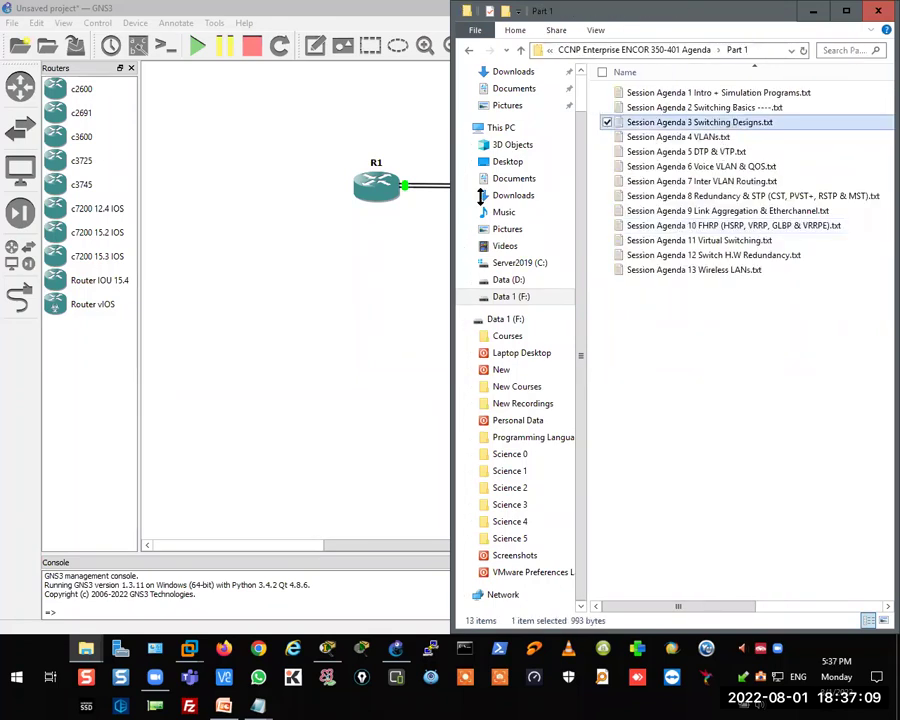
{"action": "key", "text": "Return"}
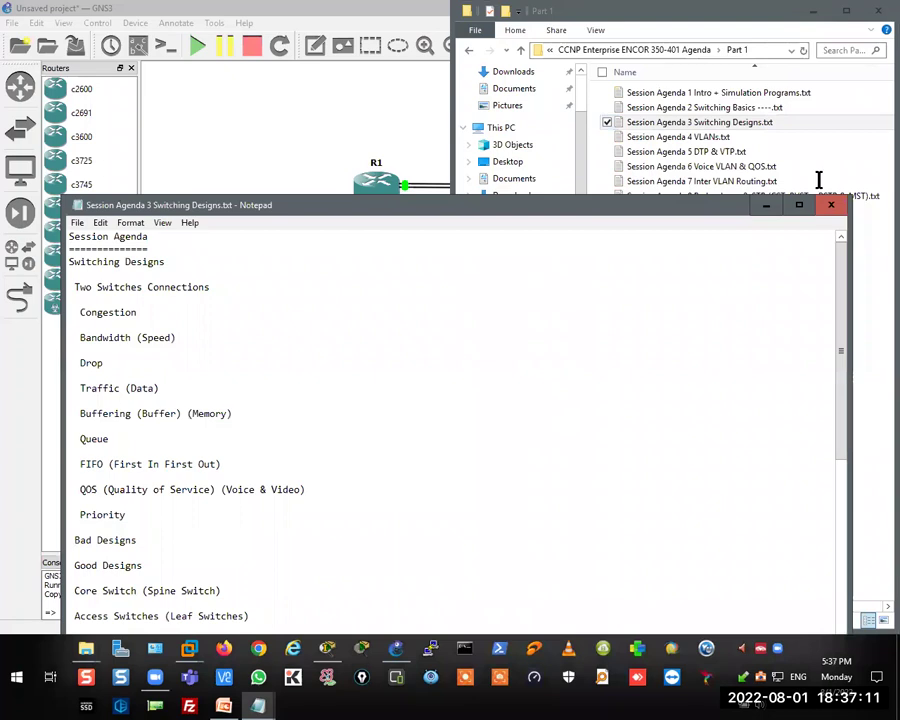
{"action": "key", "text": "super+Right"}
- Close GNS3, discarding the changes to its project, and highlight the Switching Designs heading in the agenda
{"action": "left_click", "coordinate": [300, 280]}
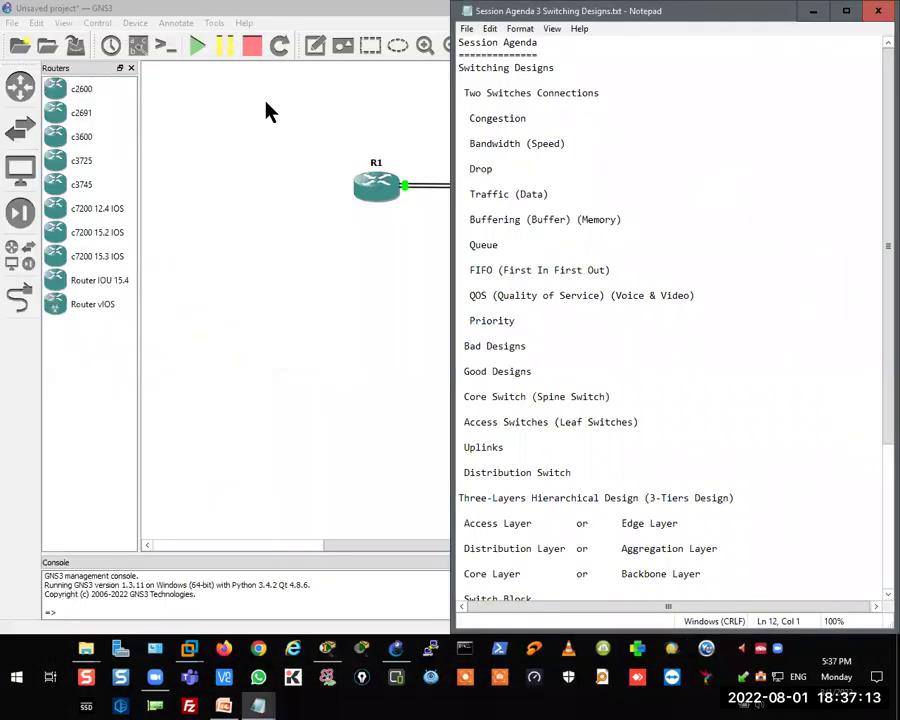
{"action": "key", "text": "super+Up"}
{"action": "left_click", "coordinate": [880, 10]}
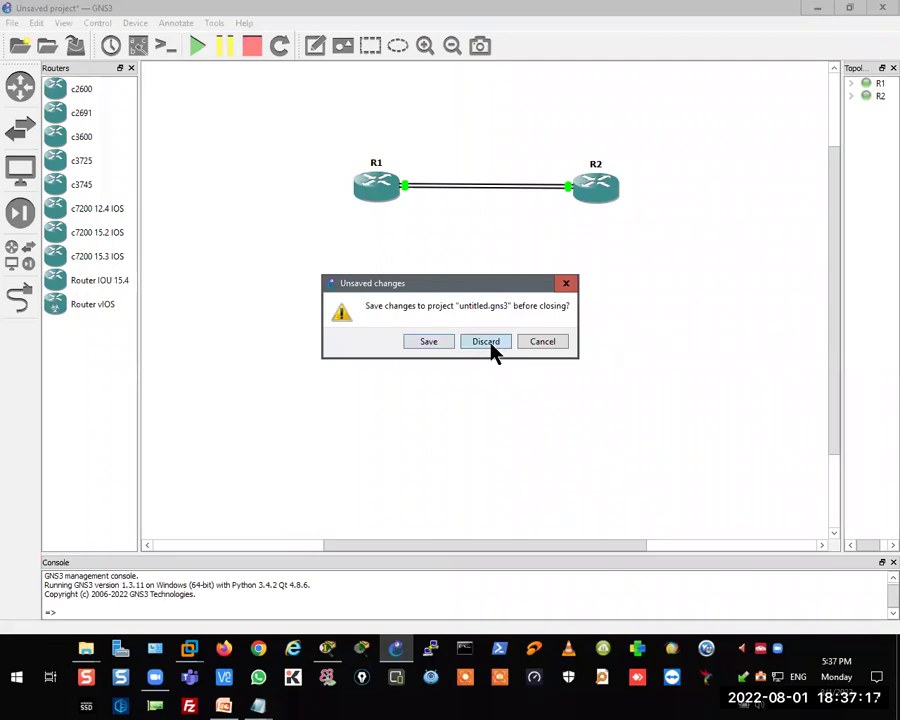
{"action": "left_click", "coordinate": [488, 341]}
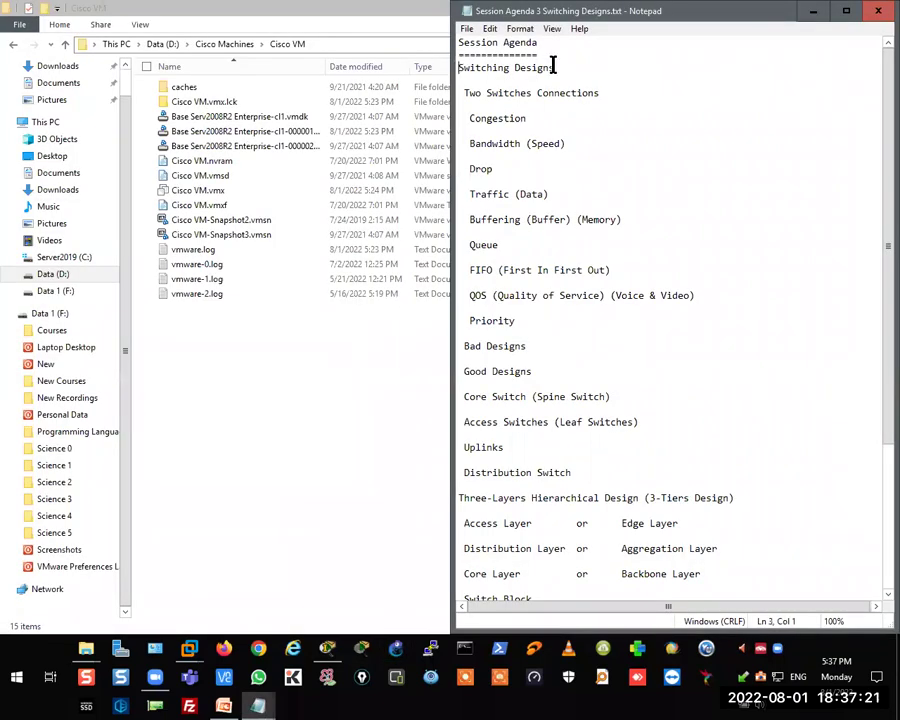
{"action": "left_click", "coordinate": [553, 66], "text": "shift"}
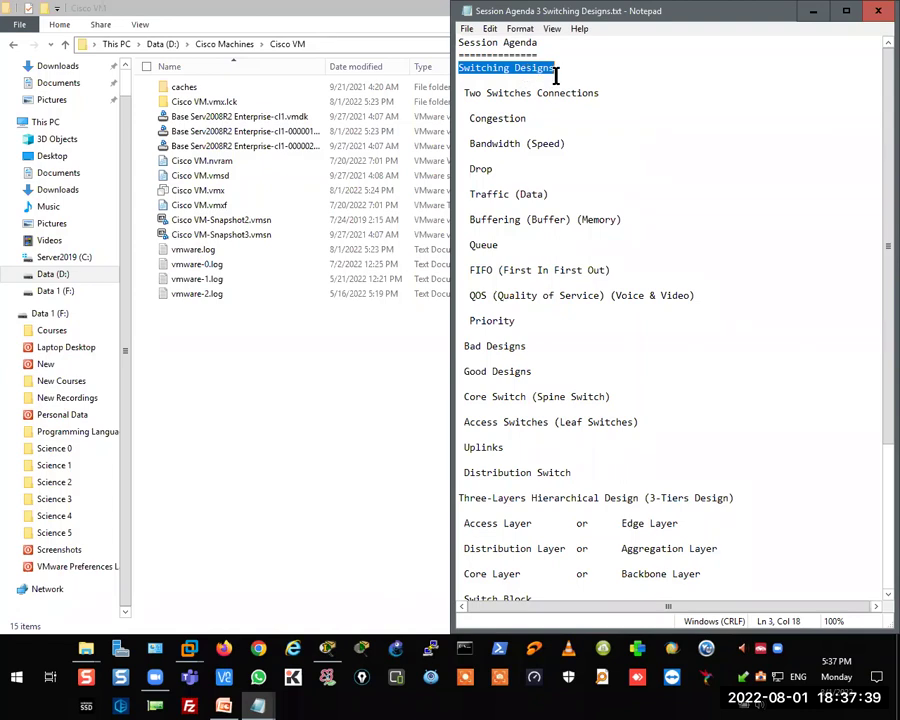
- Switch to Cisco Packet Tracer, delete the two routers and the switch from the workspace, and return to the Select tool
{"action": "left_click", "coordinate": [330, 650]}
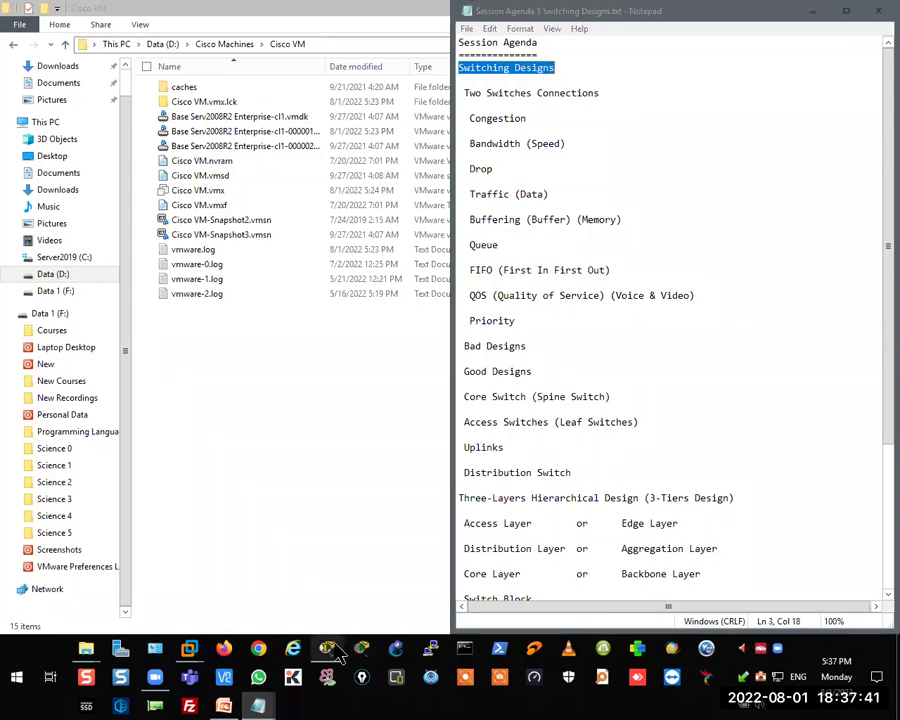
{"action": "left_click", "coordinate": [876, 145]}
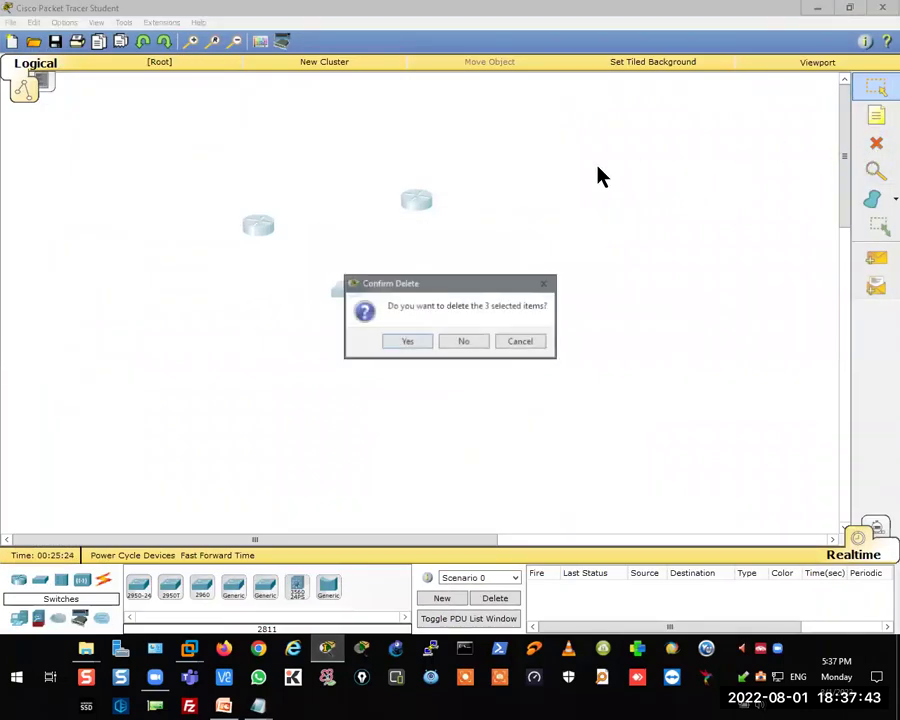
{"action": "left_click", "coordinate": [463, 341]}
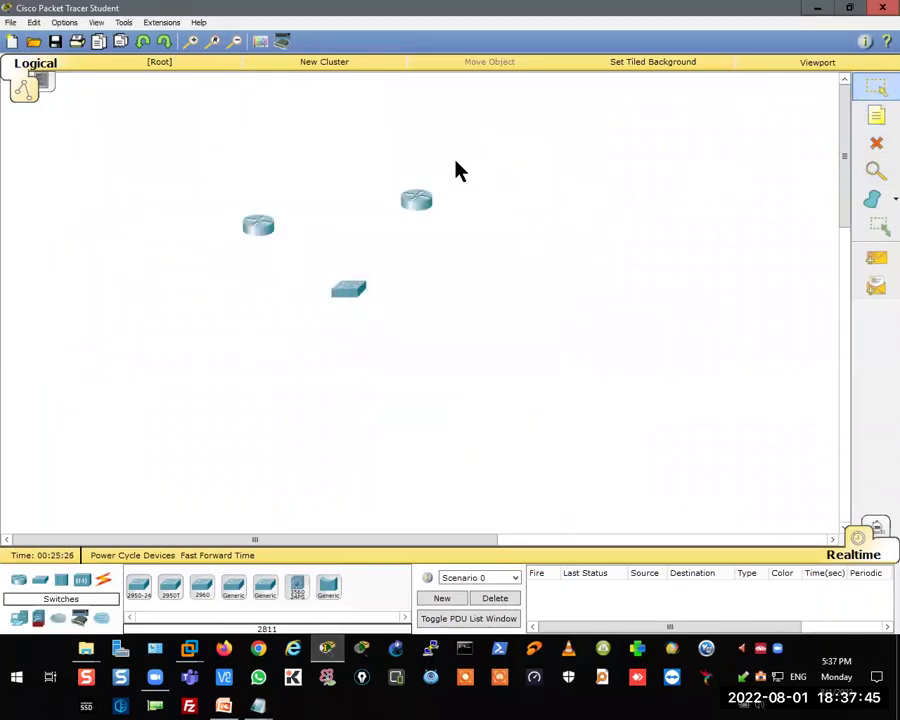
{"action": "key", "text": "Delete"}
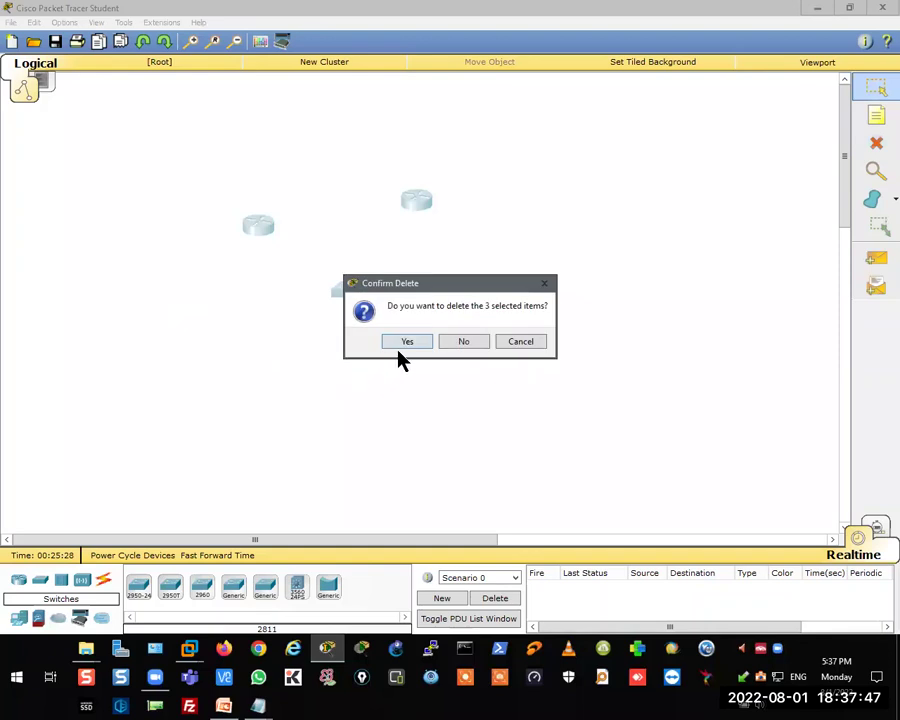
{"action": "left_click", "coordinate": [418, 335]}
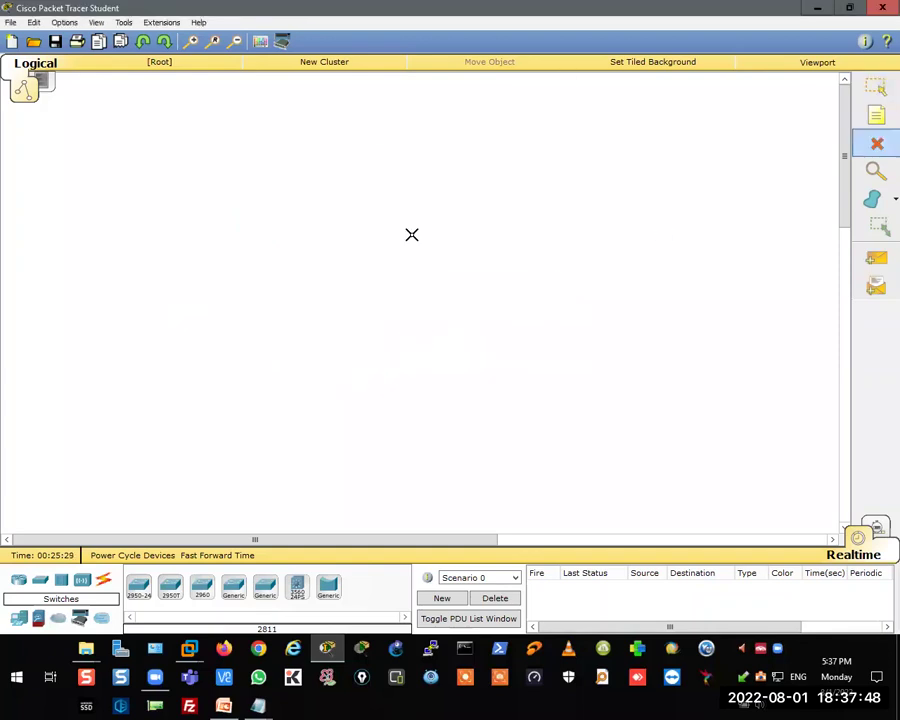
{"action": "left_click", "coordinate": [876, 89]}
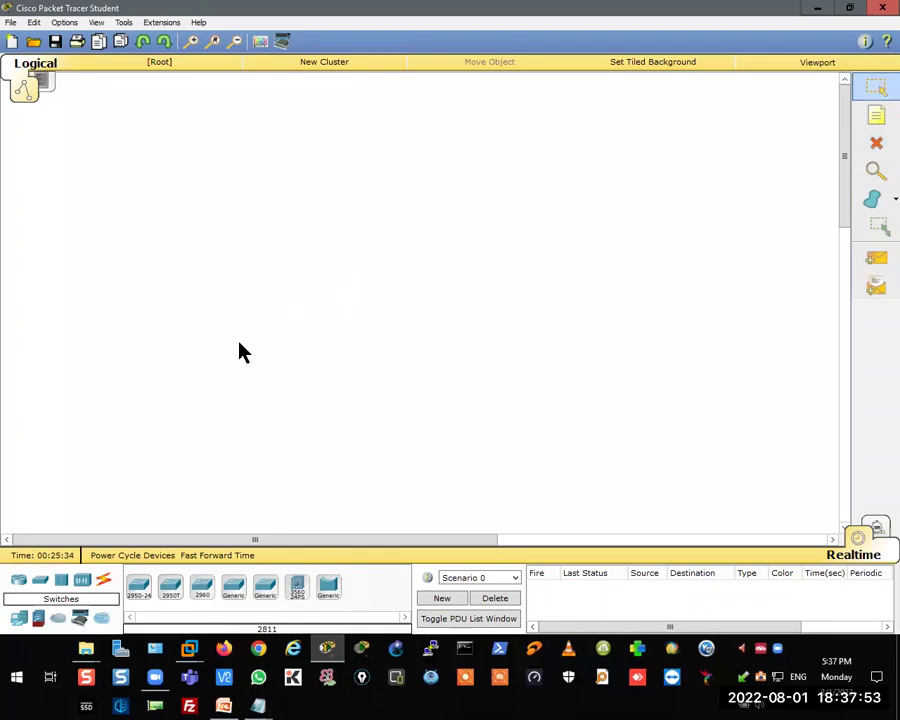
- Place four generic laptops in a row and duplicate the row directly below it
{"action": "left_click", "coordinate": [16, 619]}
{"action": "left_click_drag", "start_coordinate": [173, 596], "coordinate": [137, 337]}
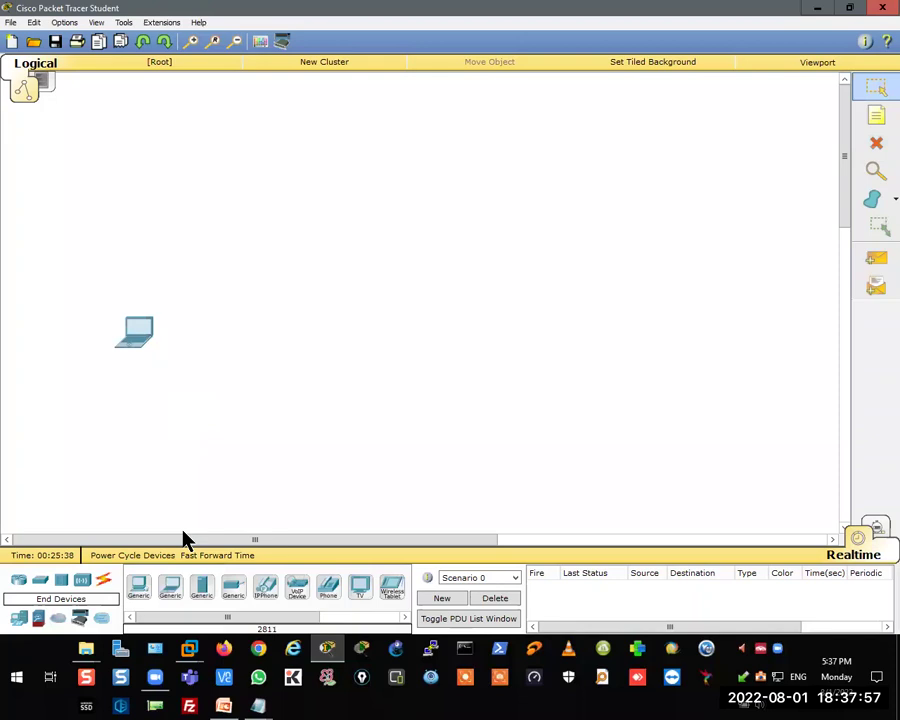
{"action": "left_click_drag", "start_coordinate": [169, 594], "coordinate": [173, 345]}
{"action": "left_click_drag", "start_coordinate": [171, 588], "coordinate": [207, 345]}
{"action": "left_click_drag", "start_coordinate": [178, 577], "coordinate": [243, 344]}
{"action": "left_click_drag", "start_coordinate": [285, 283], "coordinate": [88, 372]}
{"action": "left_click_drag", "start_coordinate": [168, 340], "coordinate": [165, 388]}
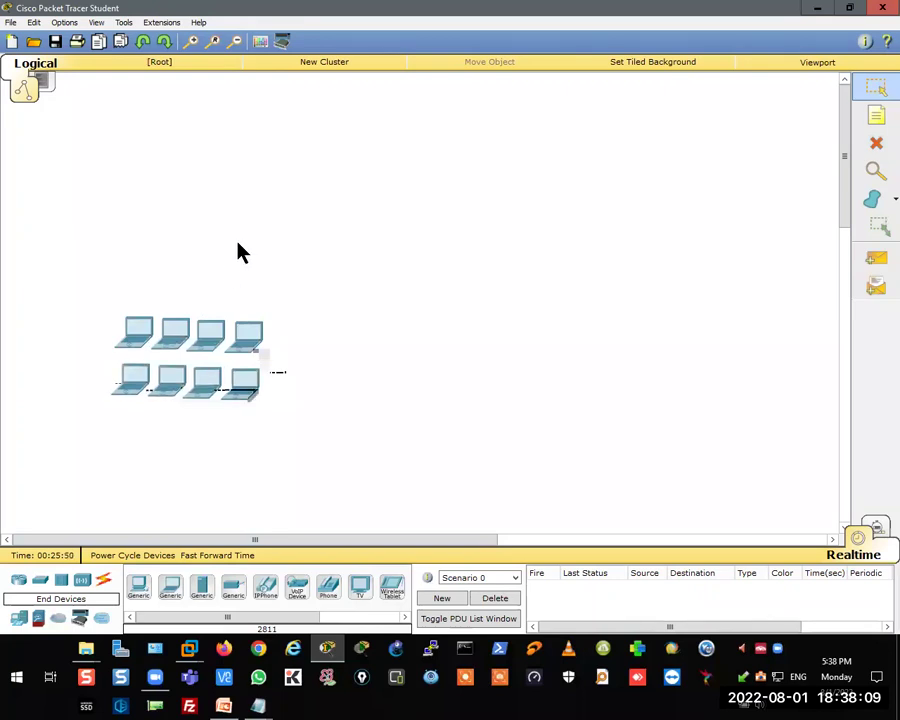
- Shift the eight laptops slightly upward and duplicate the whole group to its right in the workspace
{"action": "left_click_drag", "start_coordinate": [271, 287], "coordinate": [88, 424]}
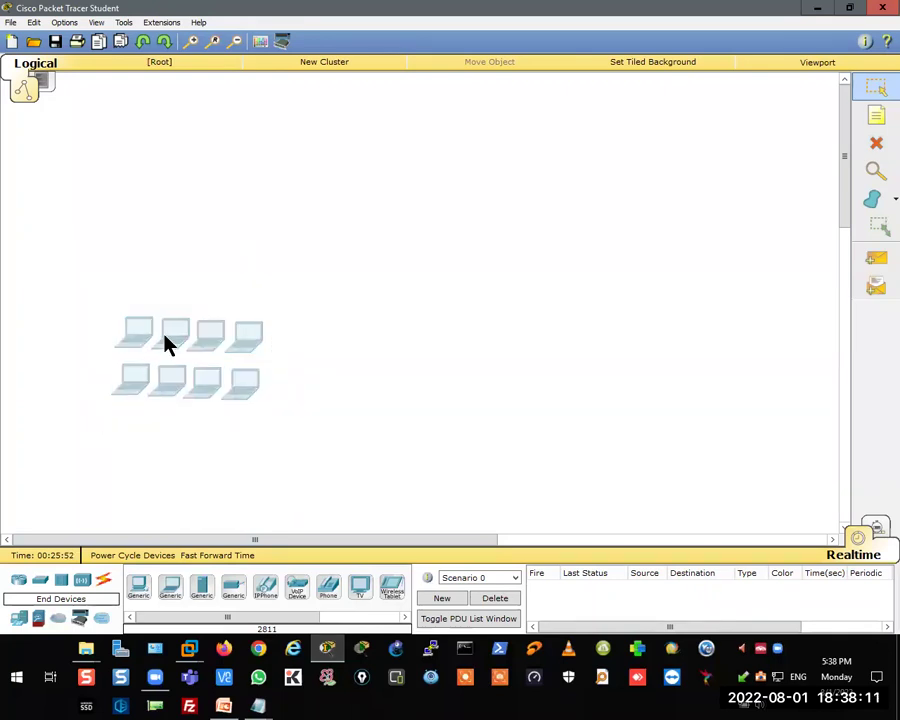
{"action": "left_click_drag", "start_coordinate": [167, 345], "coordinate": [163, 307]}
{"action": "left_click", "coordinate": [367, 258]}
{"action": "left_click_drag", "start_coordinate": [283, 225], "coordinate": [68, 397]}
{"action": "left_click_drag", "start_coordinate": [167, 345], "coordinate": [547, 297]}
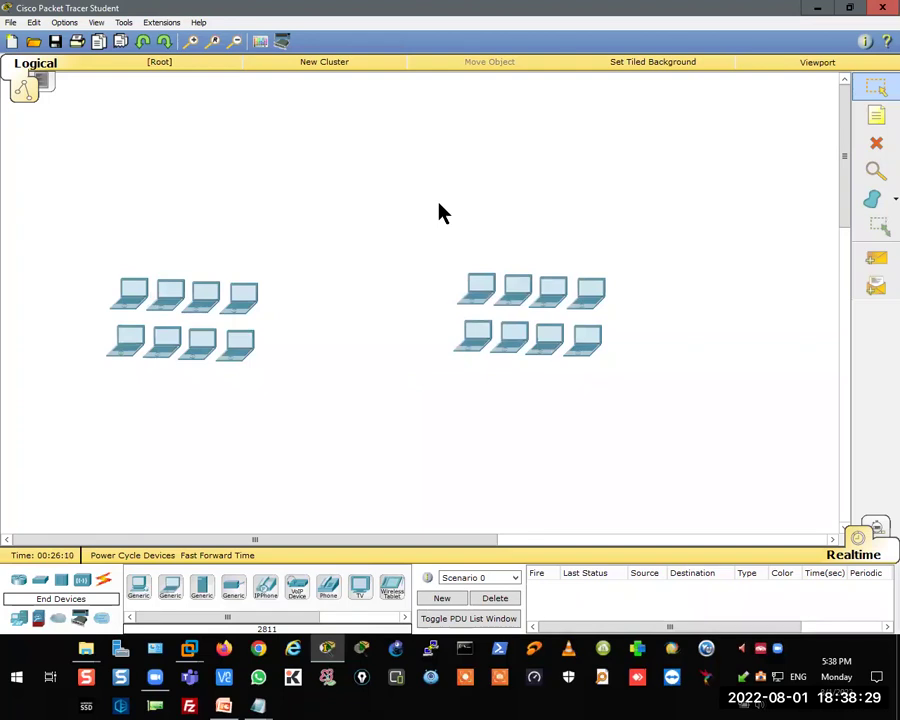
{"action": "left_click_drag", "start_coordinate": [709, 201], "coordinate": [58, 452]}
{"action": "left_click_drag", "start_coordinate": [279, 235], "coordinate": [107, 358]}
{"action": "left_click_drag", "start_coordinate": [287, 238], "coordinate": [68, 398]}
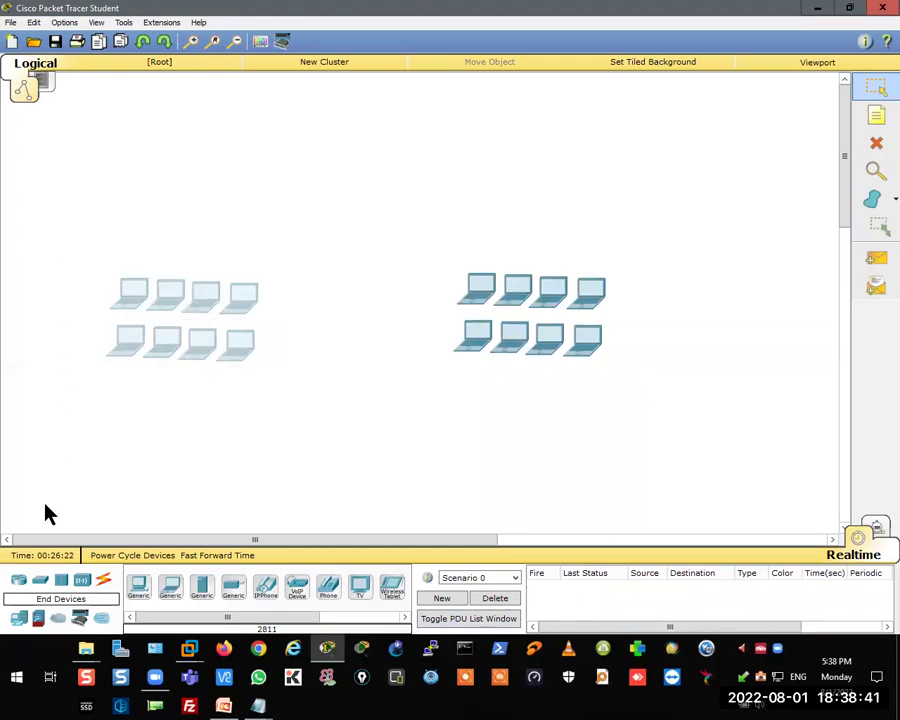
- Place a 2960 switch just above the first group of laptops
{"action": "left_click", "coordinate": [40, 582]}
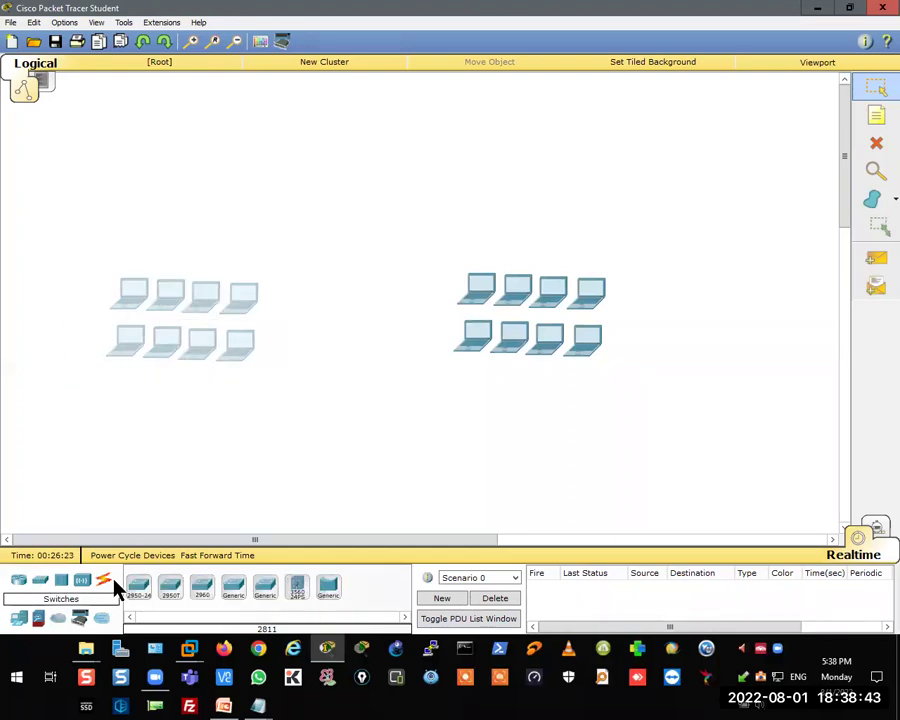
{"action": "left_click", "coordinate": [203, 588]}
{"action": "left_click", "coordinate": [188, 243]}
{"action": "left_click", "coordinate": [248, 272]}
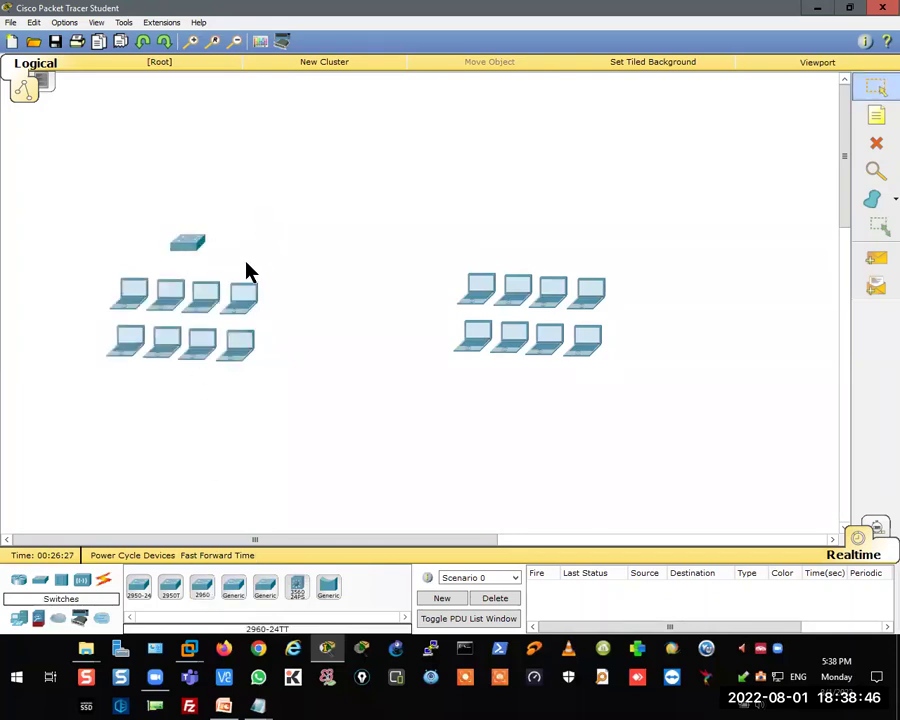
- Connect the switch to the four upper-row laptops of the first group using automatically chosen cables
{"action": "left_click", "coordinate": [104, 580]}
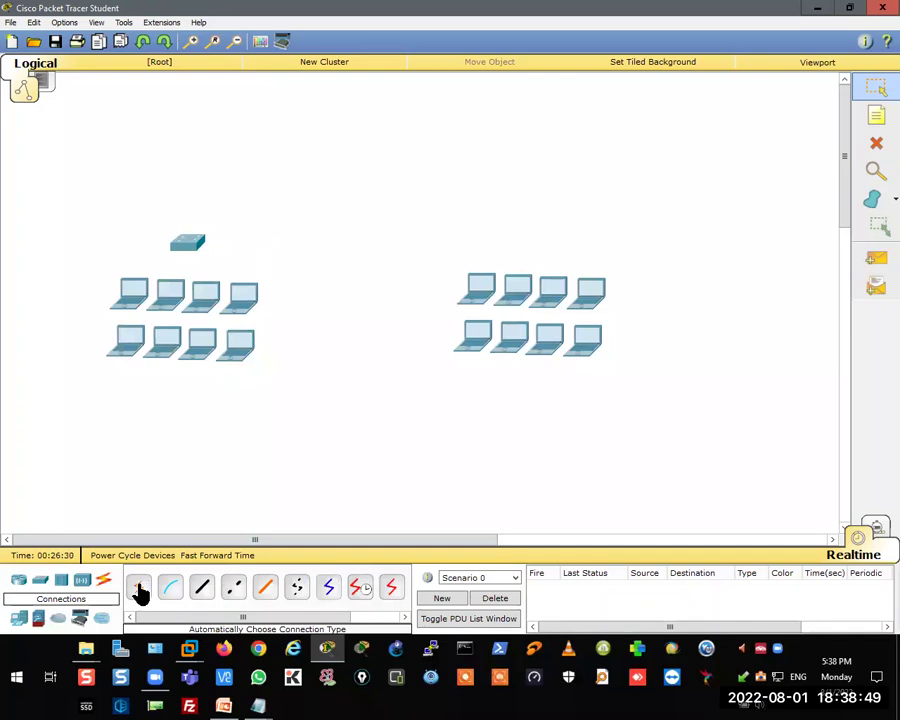
{"action": "left_click", "coordinate": [140, 588]}
{"action": "left_click", "coordinate": [187, 241]}
{"action": "left_click", "coordinate": [134, 290]}
{"action": "left_click", "coordinate": [139, 586]}
{"action": "left_click", "coordinate": [187, 243]}
{"action": "left_click", "coordinate": [170, 300]}
{"action": "left_click", "coordinate": [187, 242]}
{"action": "left_click", "coordinate": [206, 292]}
{"action": "left_click", "coordinate": [188, 242]}
{"action": "left_click", "coordinate": [244, 298]}
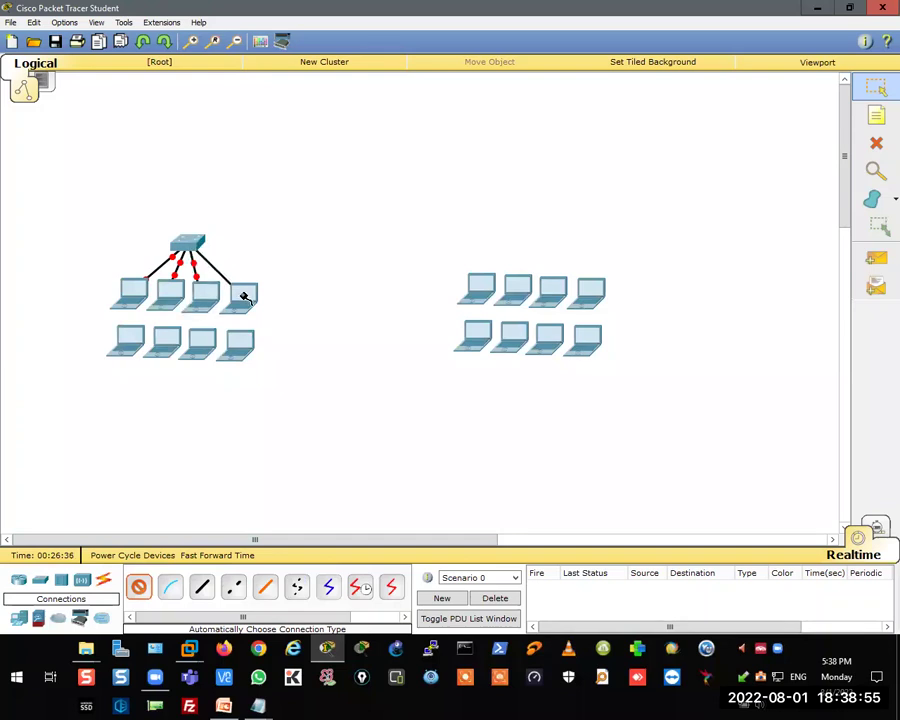
- Connect the same switch to the four lower-row laptops of the first group with automatic connections
{"action": "left_click", "coordinate": [186, 242]}
{"action": "left_click", "coordinate": [138, 332]}
{"action": "left_click", "coordinate": [186, 242]}
{"action": "left_click", "coordinate": [168, 338]}
{"action": "left_click", "coordinate": [186, 242]}
{"action": "left_click", "coordinate": [203, 338]}
{"action": "left_click", "coordinate": [186, 242]}
{"action": "left_click", "coordinate": [237, 340]}
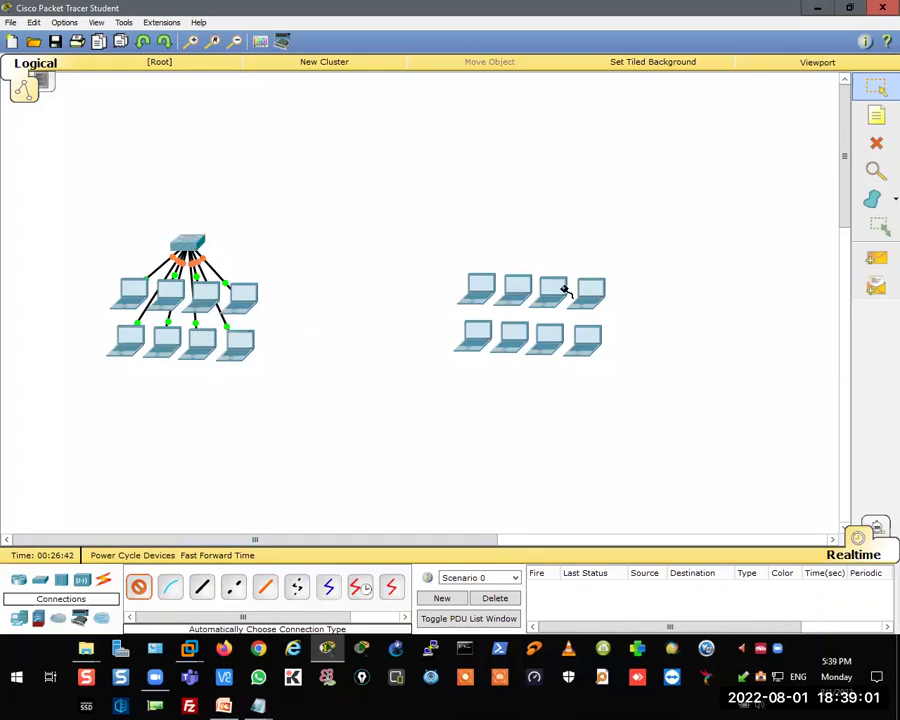
- Move the second laptop group farther away from the cabled group
{"action": "left_click", "coordinate": [870, 88]}
{"action": "left_click_drag", "start_coordinate": [676, 231], "coordinate": [419, 381]}
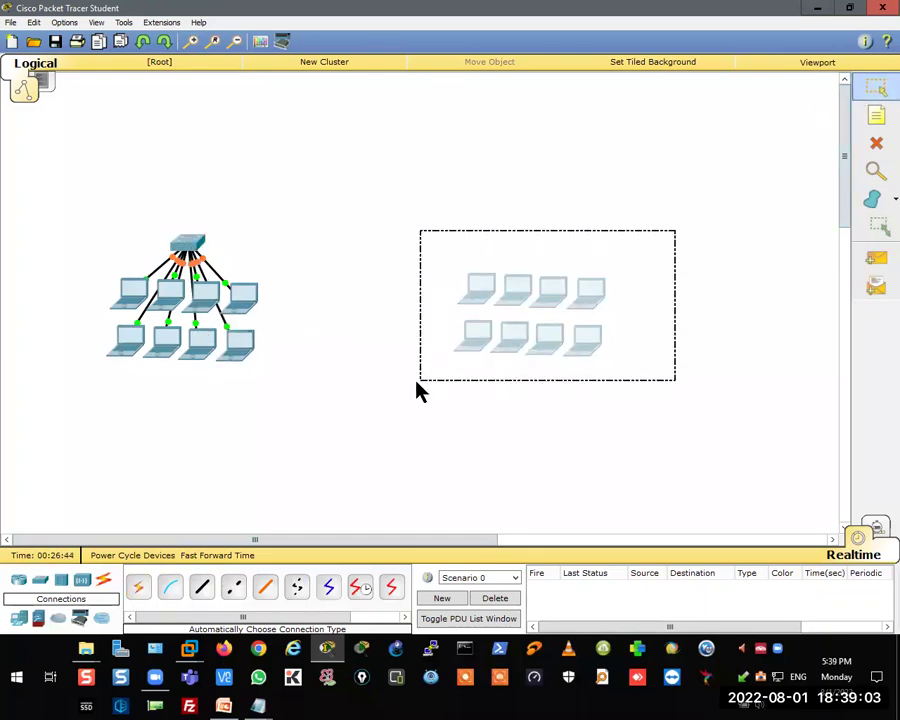
{"action": "left_click_drag", "start_coordinate": [476, 307], "coordinate": [585, 300]}
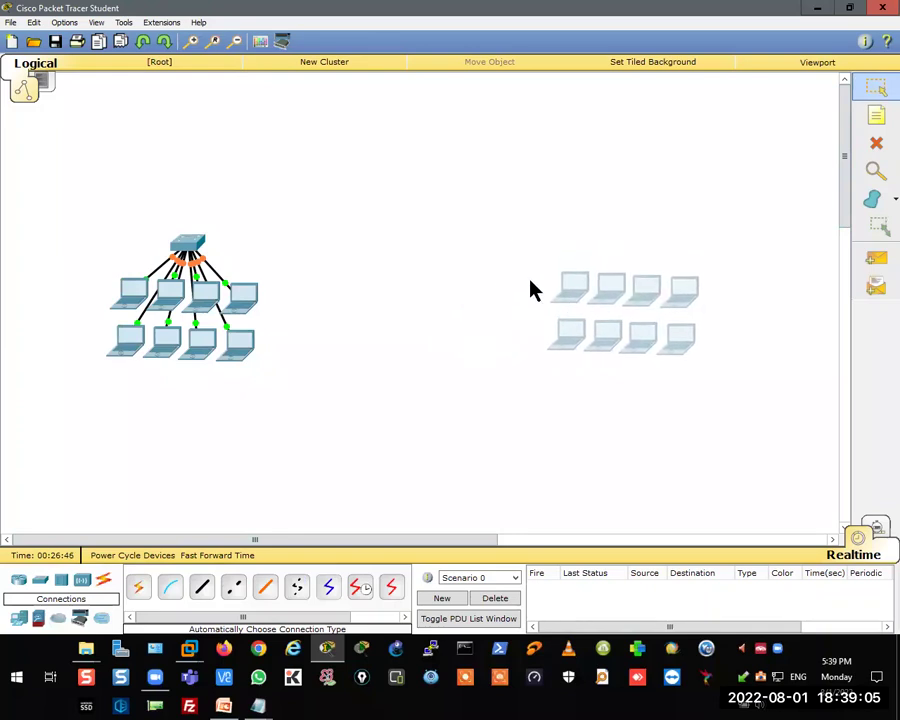
{"action": "left_click_drag", "start_coordinate": [725, 231], "coordinate": [520, 362]}
- Try to run an automatic connection from the switch to the first upper-row laptop of the distant group
{"action": "left_click", "coordinate": [140, 597]}
{"action": "left_click", "coordinate": [868, 96]}
{"action": "left_click", "coordinate": [140, 592]}
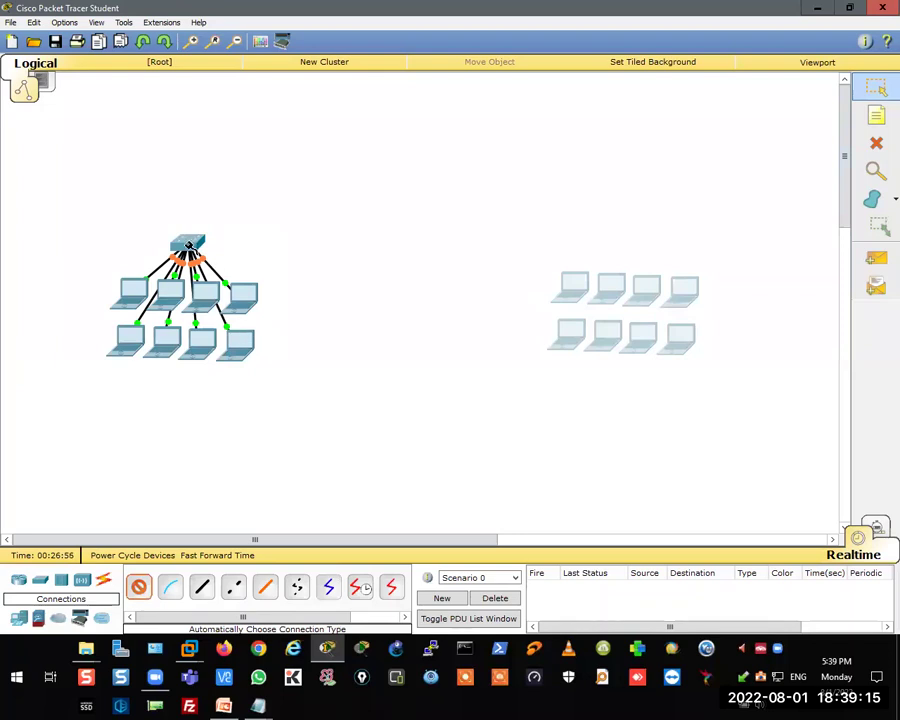
{"action": "left_click", "coordinate": [188, 245]}
{"action": "left_click", "coordinate": [582, 287]}
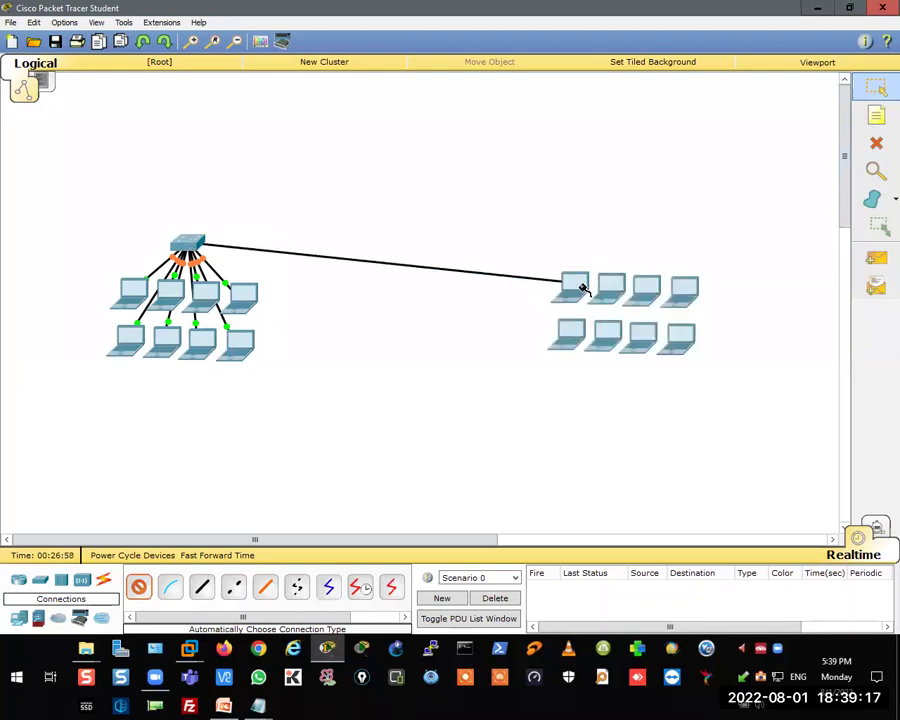
{"action": "left_click", "coordinate": [874, 92]}
- Move the second laptop group closer to the first group and place a 2960 switch above it
{"action": "left_click_drag", "start_coordinate": [747, 228], "coordinate": [516, 391]}
{"action": "left_click_drag", "start_coordinate": [565, 302], "coordinate": [448, 307]}
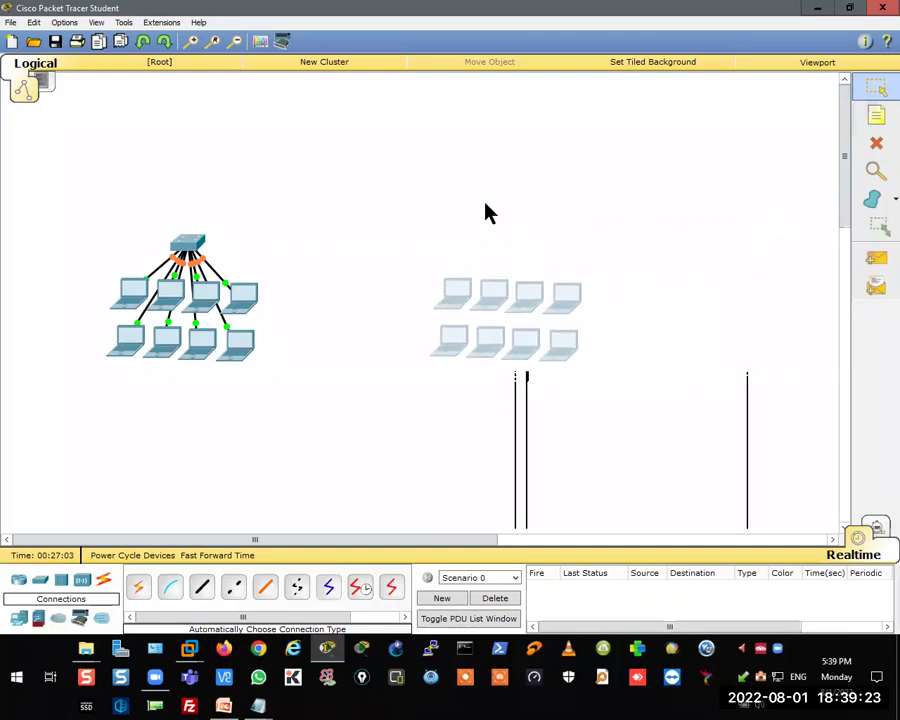
{"action": "left_click", "coordinate": [40, 582]}
{"action": "left_click", "coordinate": [200, 588]}
{"action": "left_click", "coordinate": [502, 217]}
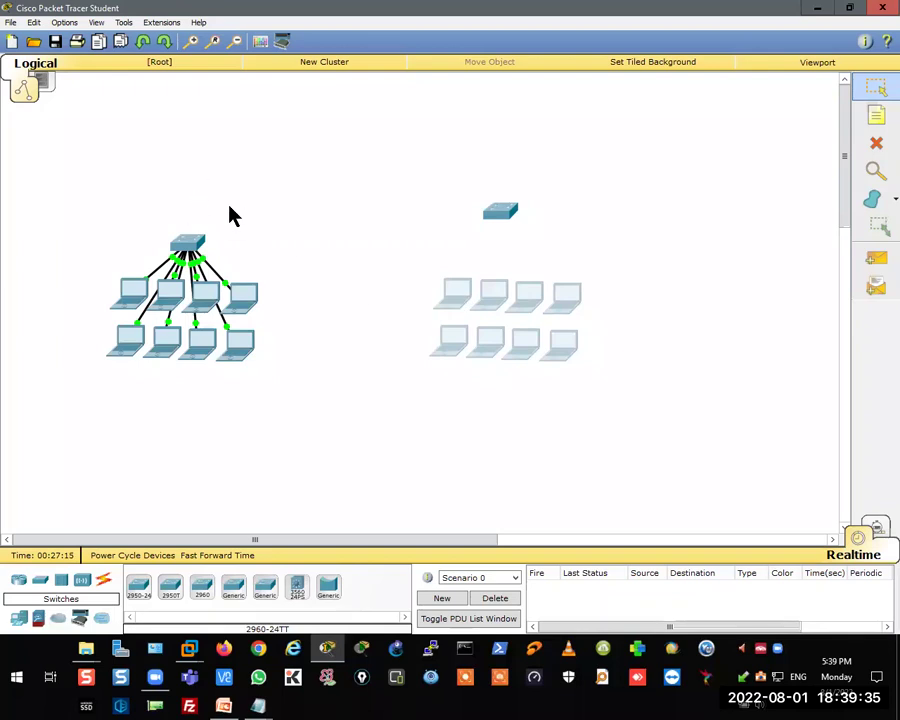
- Move the second switch closer above its laptops and connect it to the four upper-row laptops with automatic connections
{"action": "left_click_drag", "start_coordinate": [625, 165], "coordinate": [420, 397]}
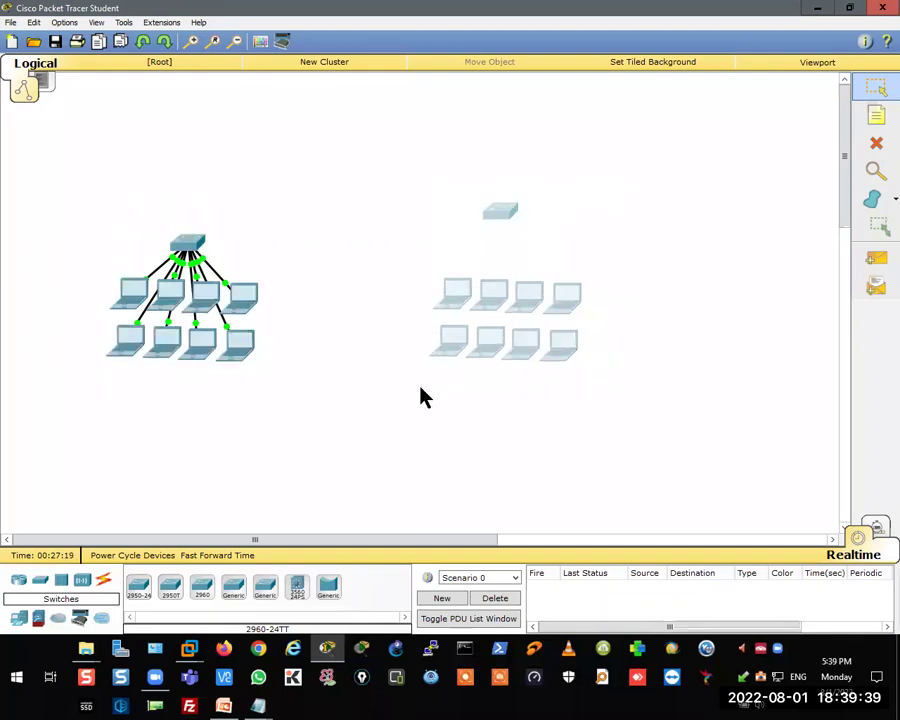
{"action": "left_click", "coordinate": [373, 307]}
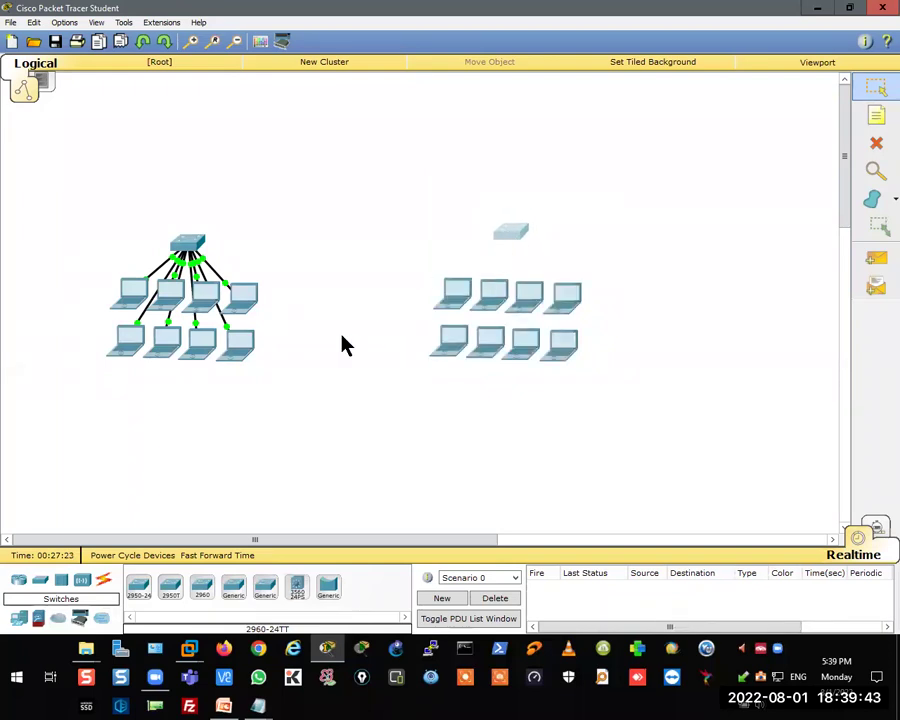
{"action": "left_click", "coordinate": [104, 581]}
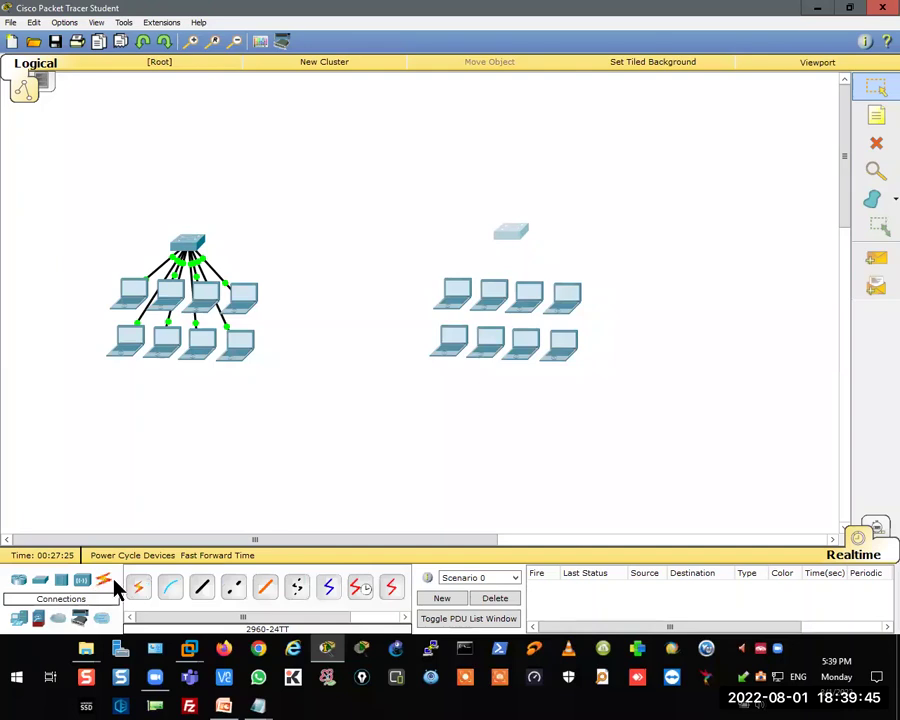
{"action": "left_click", "coordinate": [138, 587]}
{"action": "left_click", "coordinate": [512, 236]}
{"action": "left_click", "coordinate": [455, 293]}
{"action": "left_click", "coordinate": [138, 587]}
{"action": "left_click", "coordinate": [516, 236]}
{"action": "left_click", "coordinate": [494, 294]}
{"action": "left_click", "coordinate": [522, 226]}
{"action": "left_click", "coordinate": [527, 295]}
{"action": "left_click", "coordinate": [518, 229]}
{"action": "left_click", "coordinate": [564, 300]}
- Connect the second switch to the four lower-row laptops of its group with automatic connections
{"action": "left_click", "coordinate": [492, 300]}
{"action": "left_click", "coordinate": [510, 233]}
{"action": "left_click", "coordinate": [455, 338]}
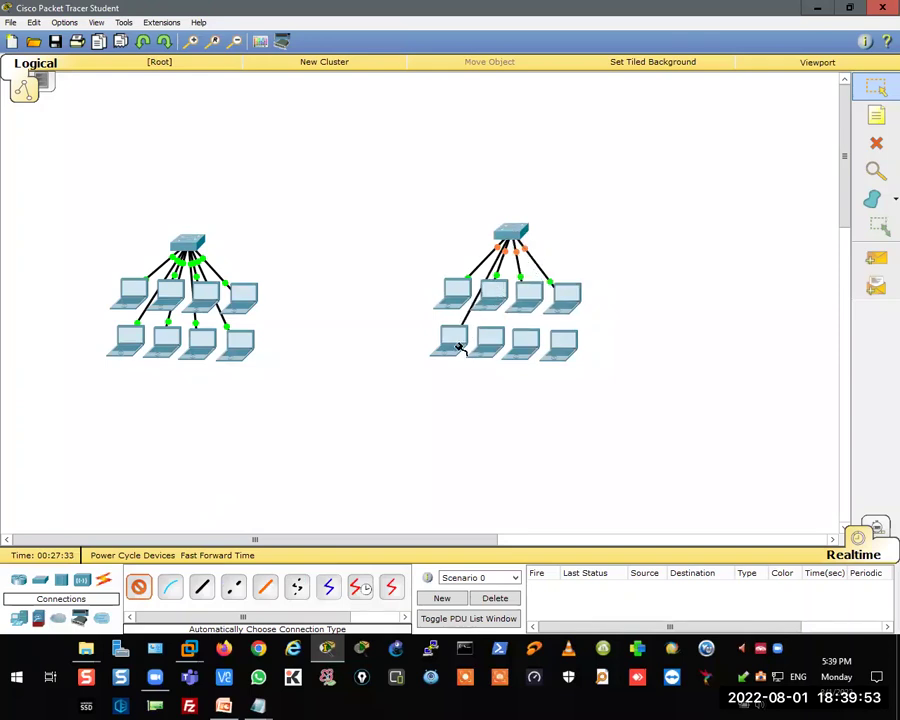
{"action": "left_click", "coordinate": [491, 338]}
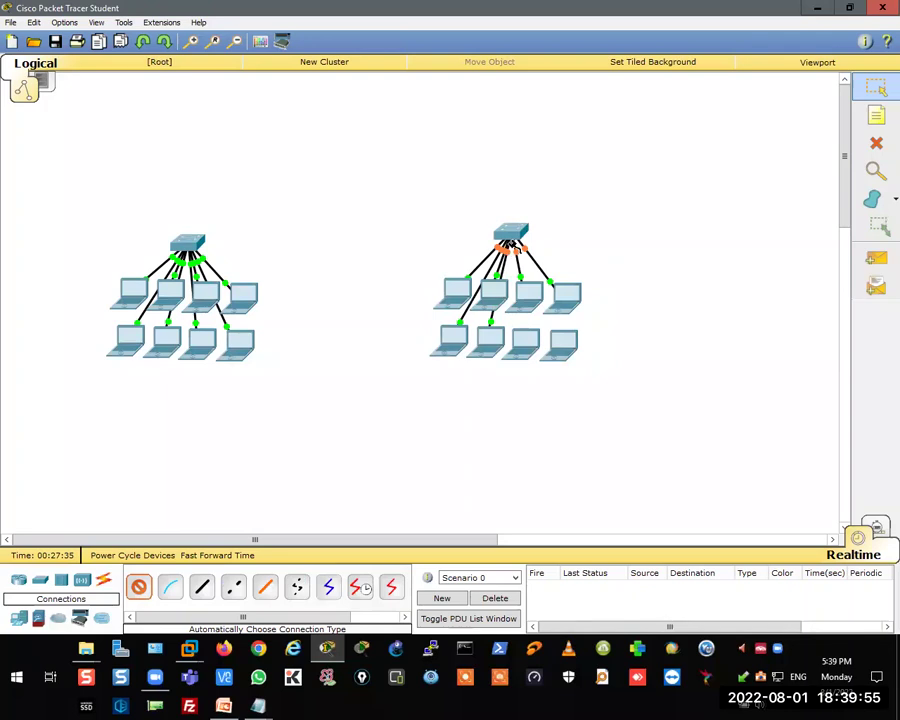
{"action": "left_click", "coordinate": [512, 236]}
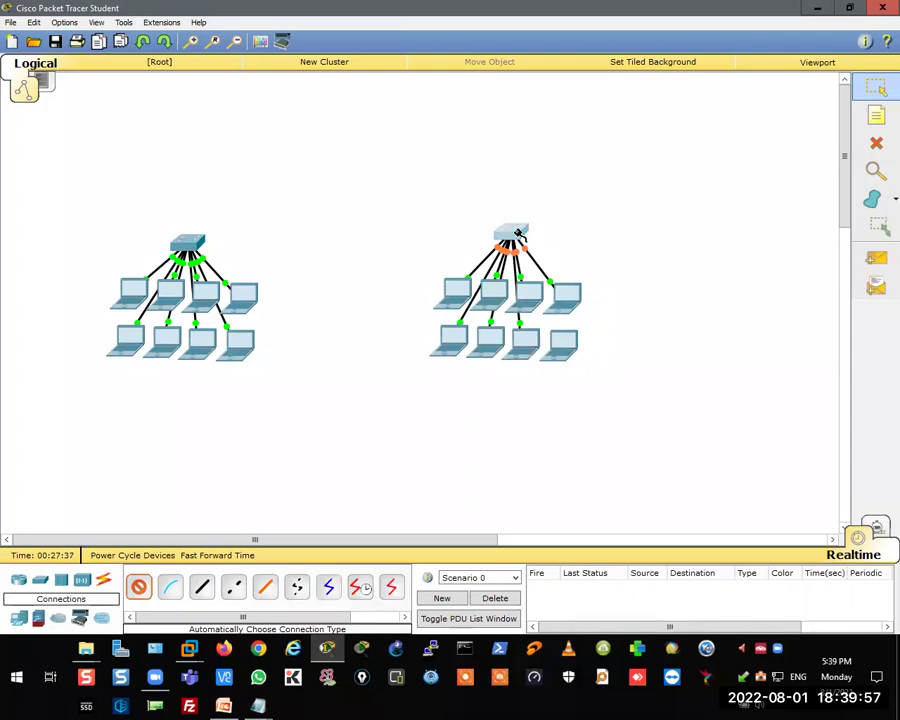
{"action": "left_click", "coordinate": [562, 348]}
{"action": "left_click", "coordinate": [870, 90]}
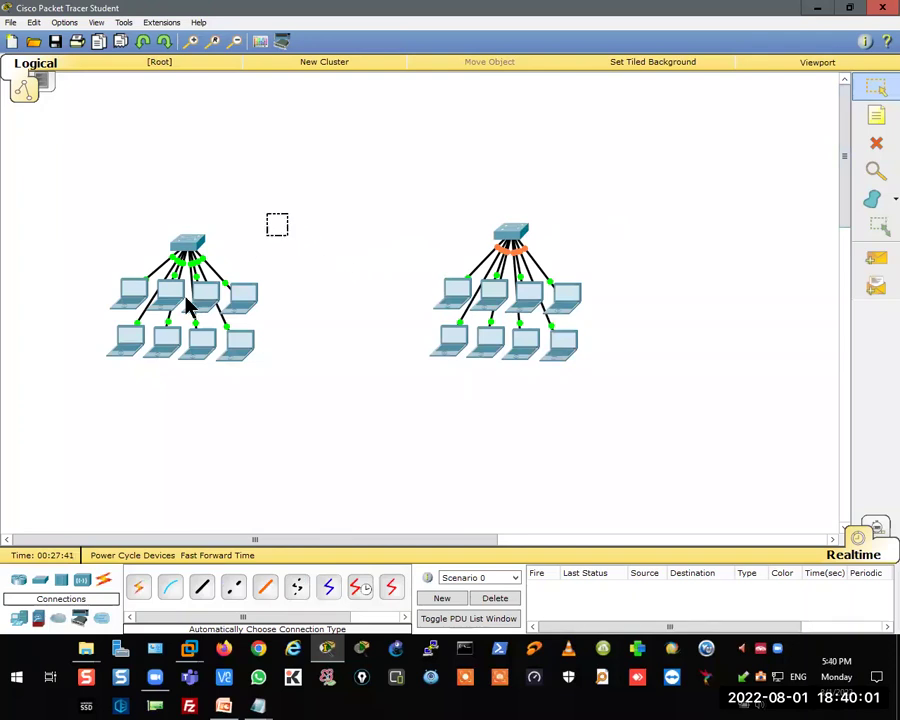
- Reposition both cabled groups on the workspace, moving the second group farther away to leave a wide gap between the two switches
{"action": "left_click_drag", "start_coordinate": [187, 305], "coordinate": [66, 410]}
{"action": "left_click_drag", "start_coordinate": [190, 245], "coordinate": [241, 239]}
{"action": "left_click", "coordinate": [589, 227]}
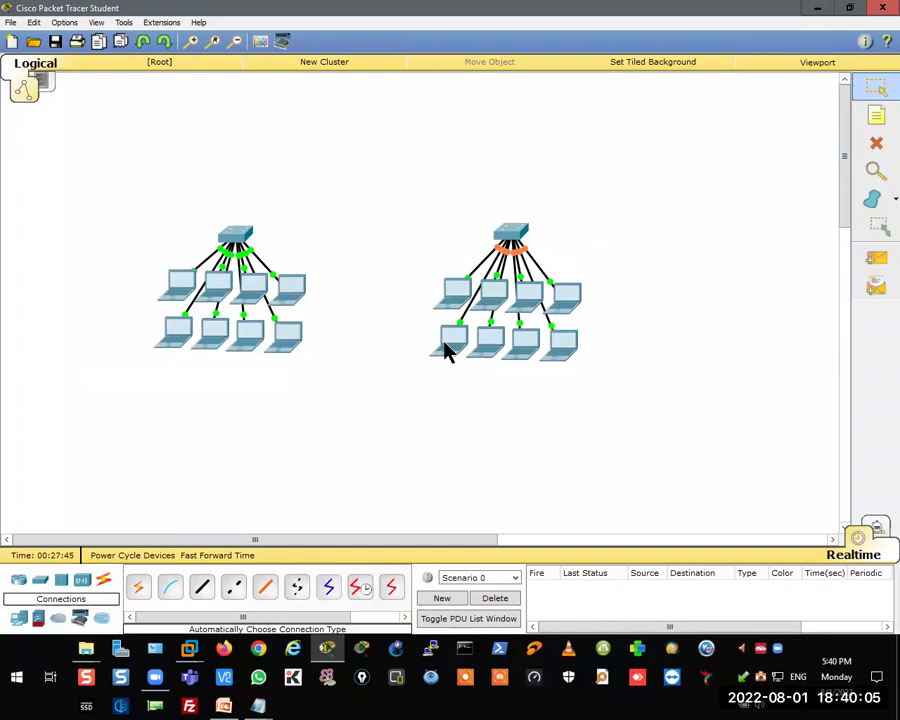
{"action": "left_click_drag", "start_coordinate": [405, 362], "coordinate": [590, 200]}
{"action": "left_click_drag", "start_coordinate": [516, 235], "coordinate": [639, 232]}
{"action": "left_click", "coordinate": [416, 242]}
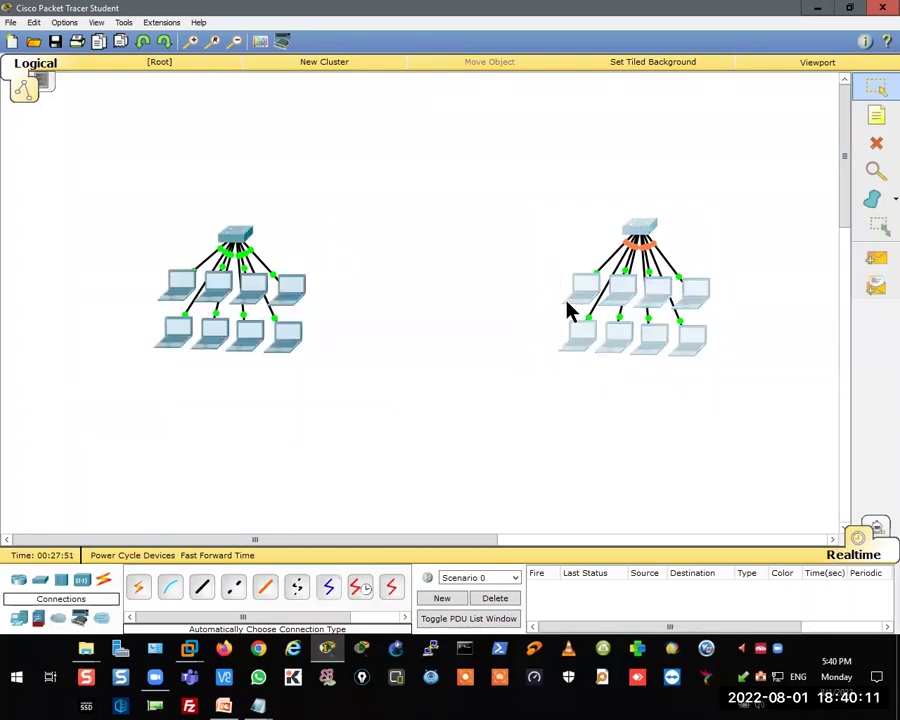
{"action": "left_click_drag", "start_coordinate": [140, 205], "coordinate": [320, 365]}
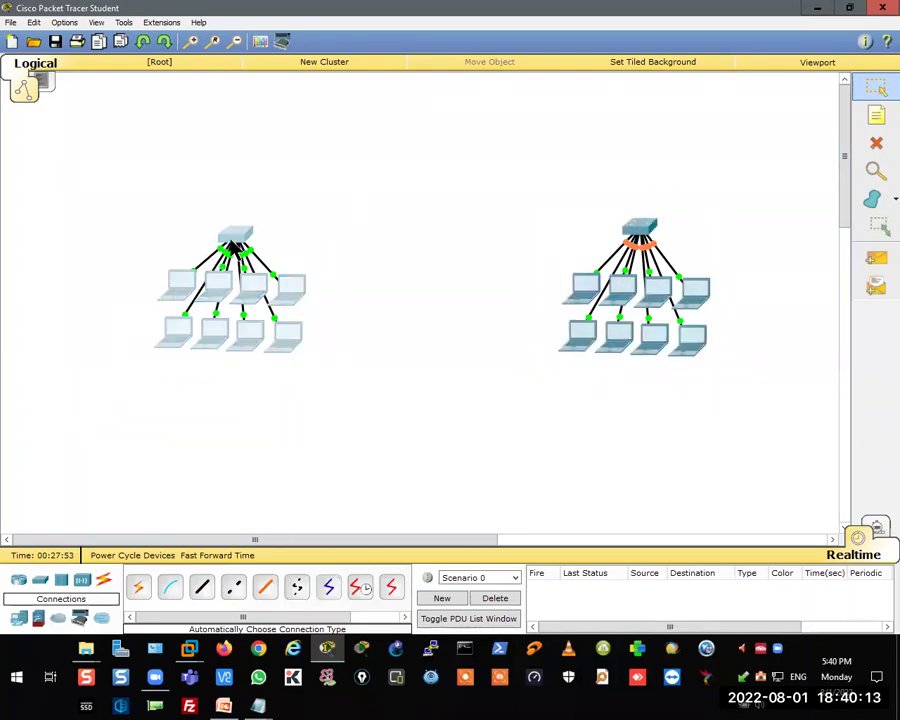
{"action": "left_click_drag", "start_coordinate": [233, 245], "coordinate": [224, 242]}
- Switch to the Session Agenda 3 Switching Designs file in Notepad and highlight the words of the "Two Switches Connections" topic
{"action": "left_click", "coordinate": [258, 706]}
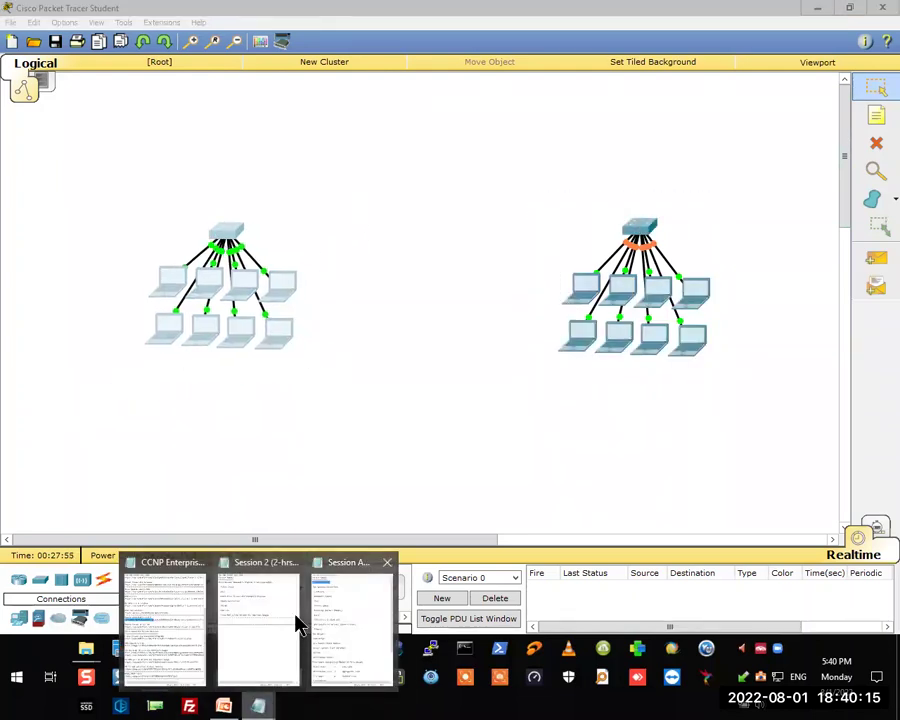
{"action": "left_click", "coordinate": [362, 600]}
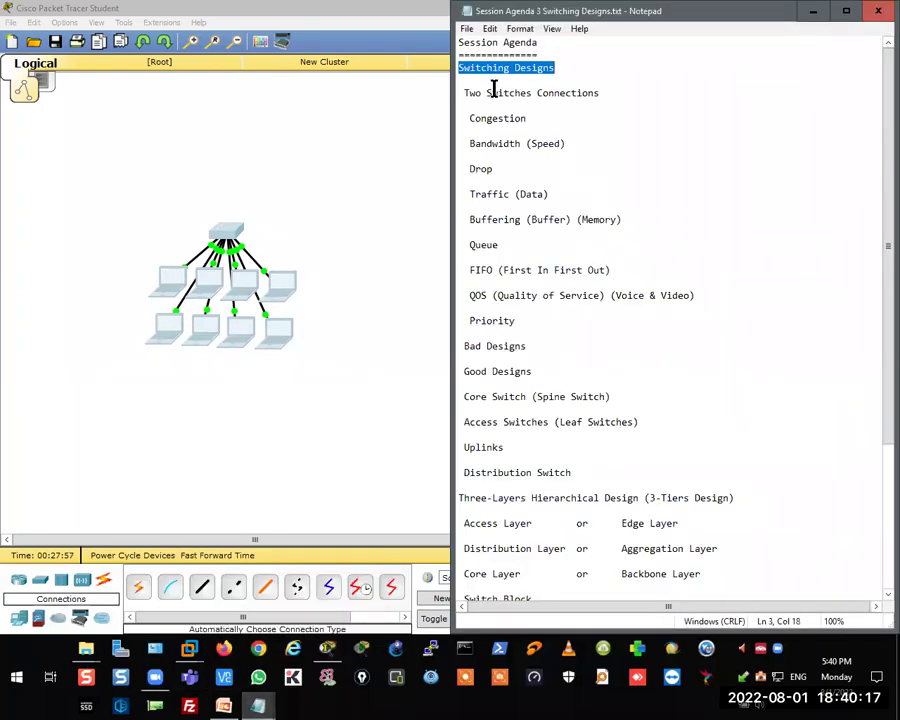
{"action": "mouse_move", "coordinate": [465, 92]}
{"action": "left_mouse_down"}
{"action": "mouse_move", "coordinate": [518, 92]}
{"action": "mouse_move", "coordinate": [460, 92]}
{"action": "left_mouse_up"}
{"action": "left_click_drag", "start_coordinate": [529, 87], "coordinate": [533, 92]}
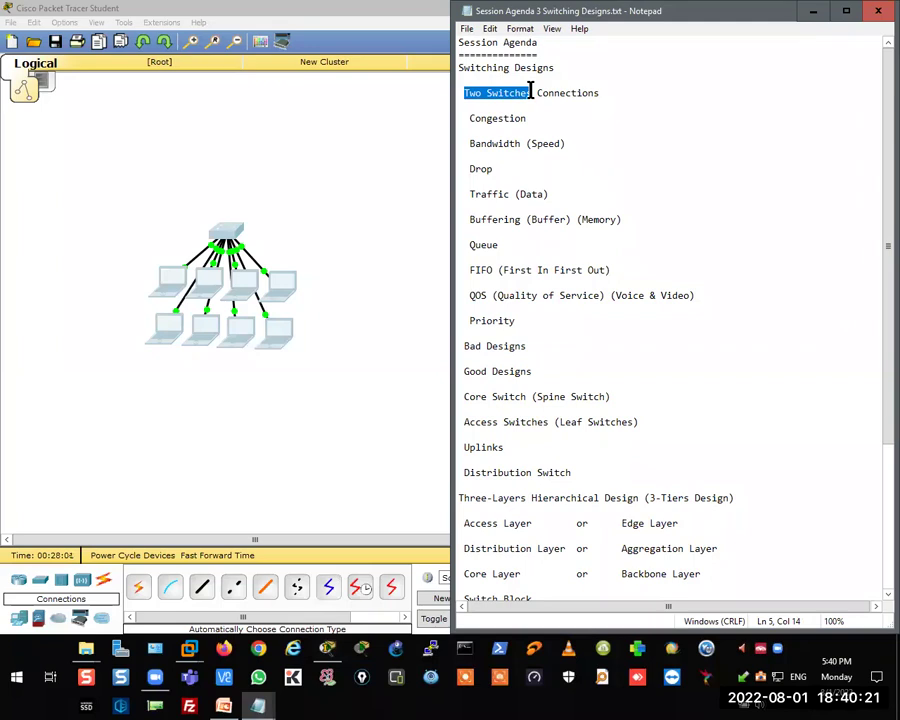
{"action": "left_click_drag", "start_coordinate": [538, 92], "coordinate": [600, 92]}
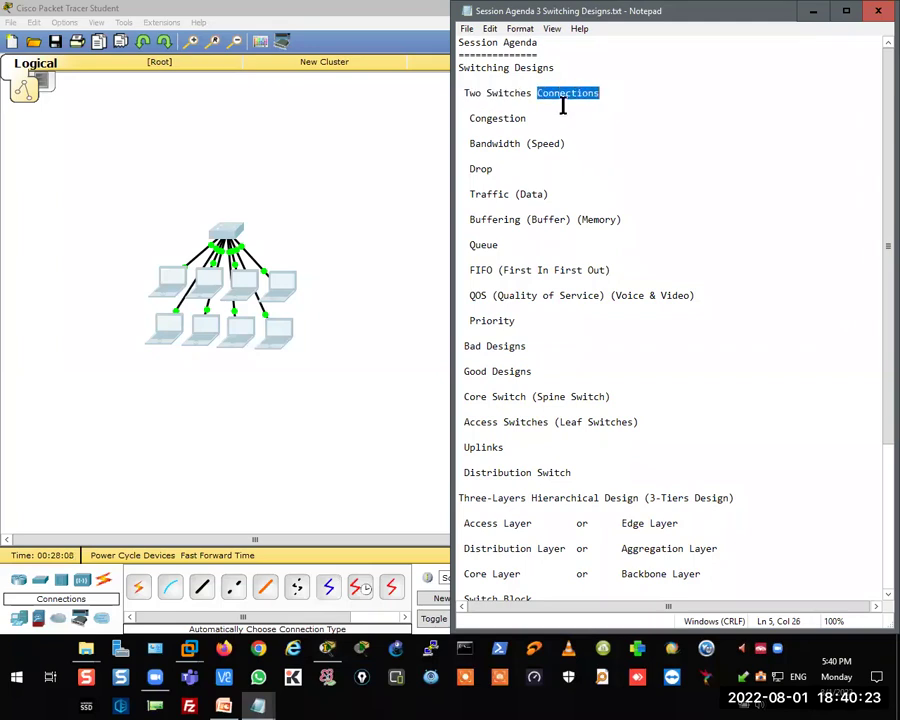
- Return to Packet Tracer, link the two switches with an automatic connection and shift the first group slightly away from the second
{"action": "left_click", "coordinate": [316, 180]}
{"action": "left_click", "coordinate": [138, 587]}
{"action": "left_click", "coordinate": [229, 229]}
{"action": "left_click", "coordinate": [633, 232]}
{"action": "left_click_drag", "start_coordinate": [309, 187], "coordinate": [108, 376]}
{"action": "left_click_drag", "start_coordinate": [228, 231], "coordinate": [215, 228]}
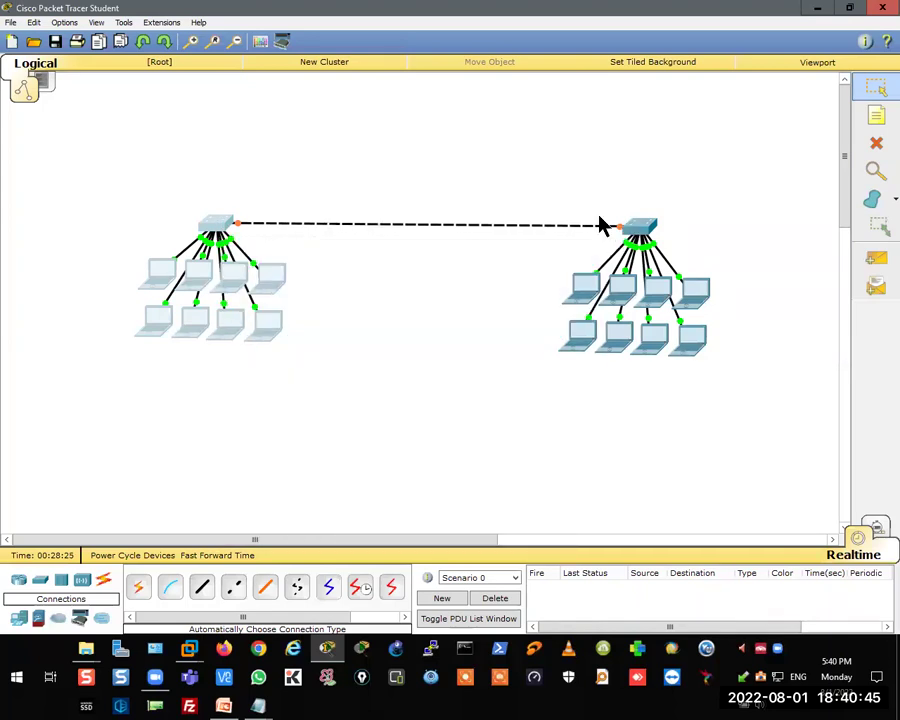
{"action": "mouse_move", "coordinate": [399, 228]}
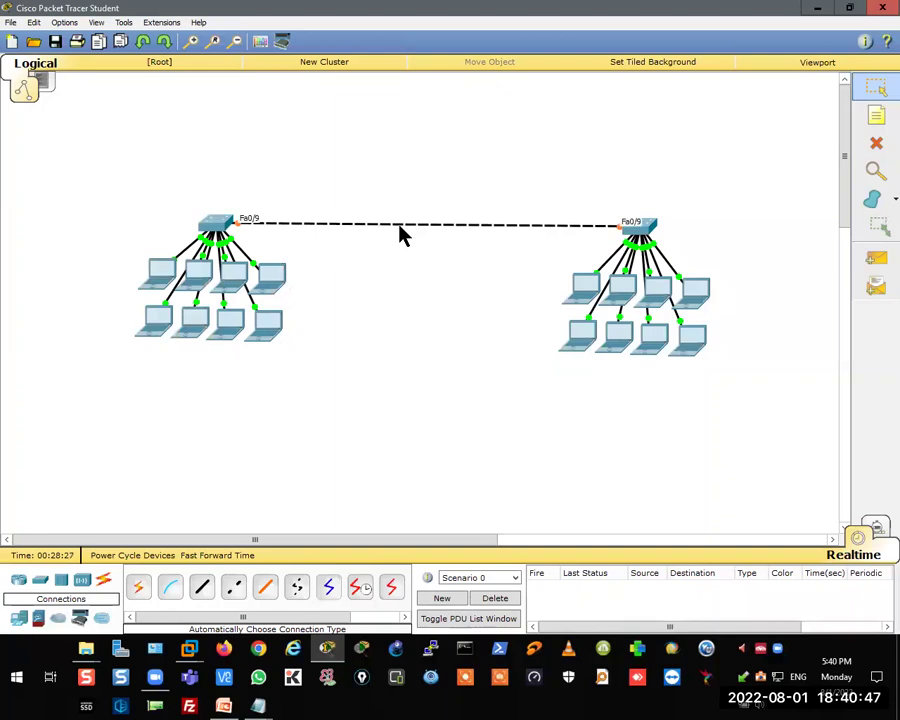
- Move the eight laptops of each group farther down from their switch in the topology
{"action": "left_click_drag", "start_coordinate": [331, 270], "coordinate": [106, 365]}
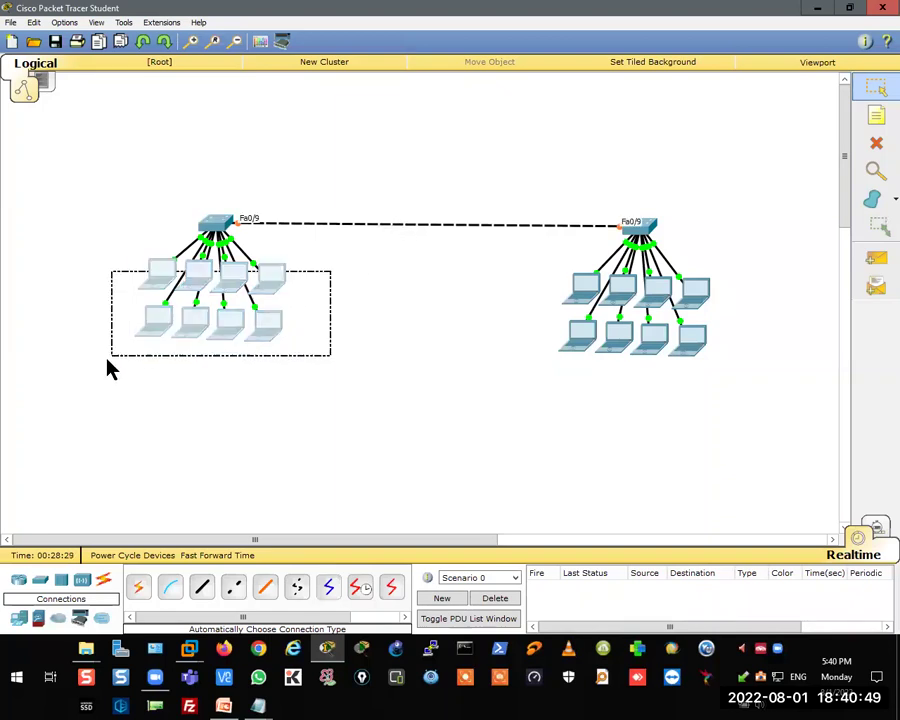
{"action": "left_click_drag", "start_coordinate": [161, 281], "coordinate": [163, 322]}
{"action": "left_click", "coordinate": [380, 315]}
{"action": "left_click_drag", "start_coordinate": [715, 268], "coordinate": [589, 344]}
{"action": "left_click", "coordinate": [305, 316]}
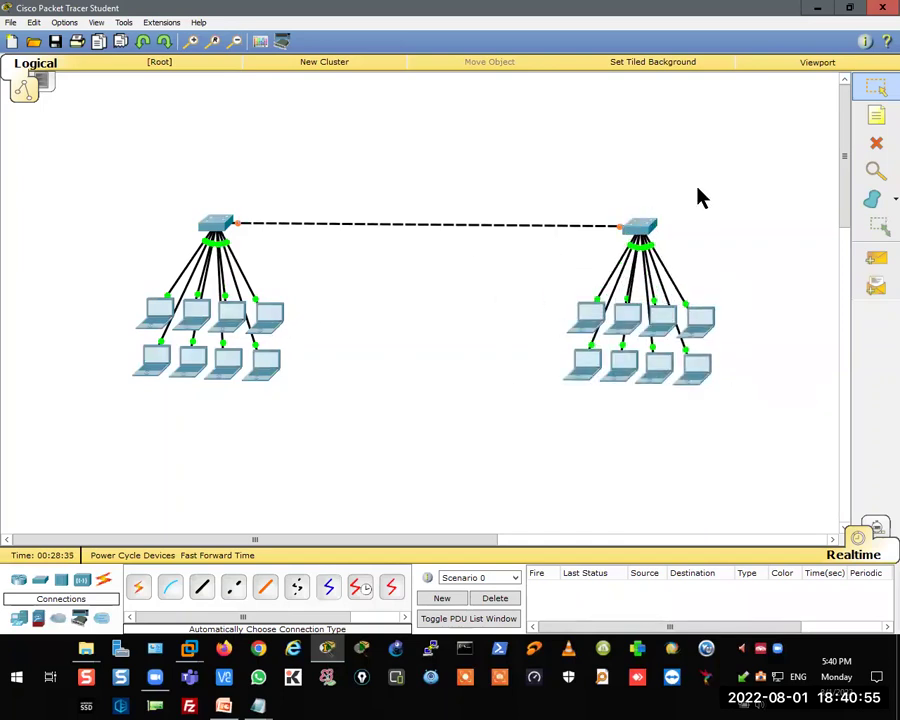
- Add the note "FE" beside the outermost laptop link of the left switch
{"action": "left_click", "coordinate": [876, 117]}
{"action": "left_click", "coordinate": [251, 263]}
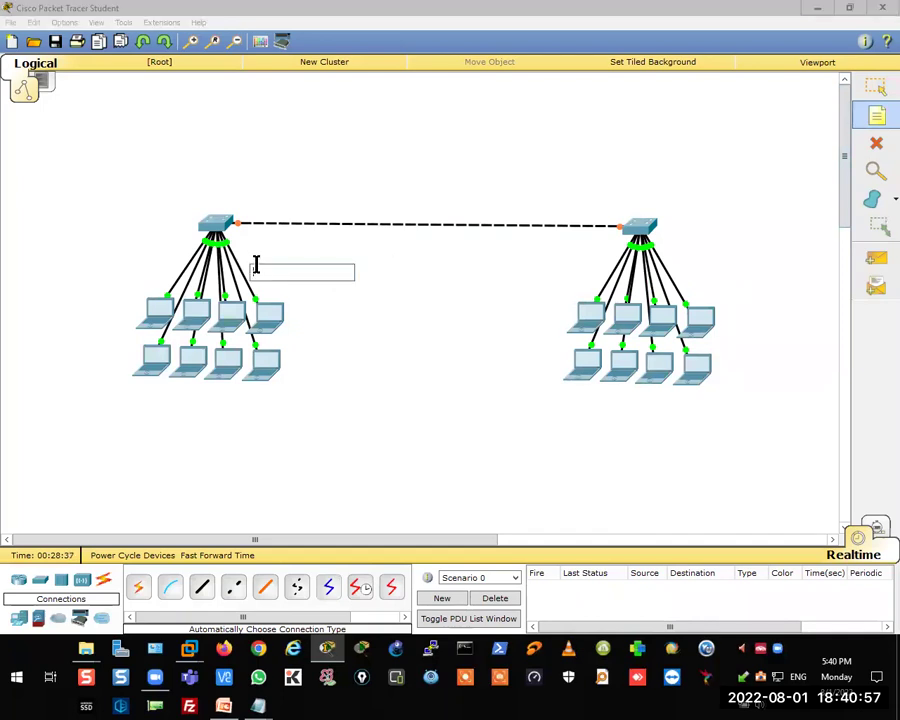
{"action": "type", "text": "FE"}
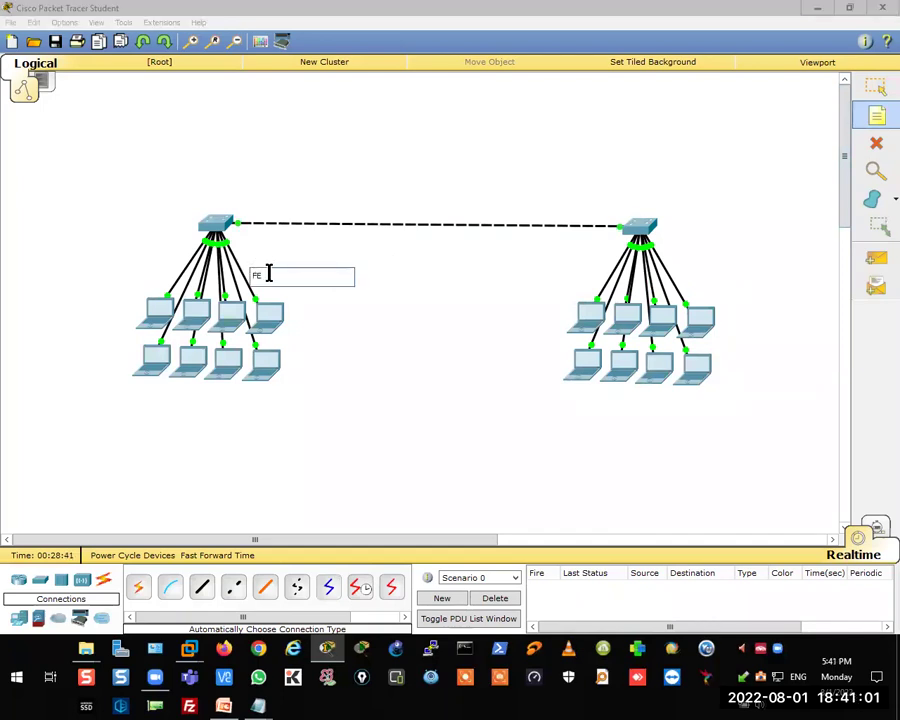
{"action": "left_click", "coordinate": [874, 88]}
{"action": "left_click_drag", "start_coordinate": [265, 277], "coordinate": [246, 276]}
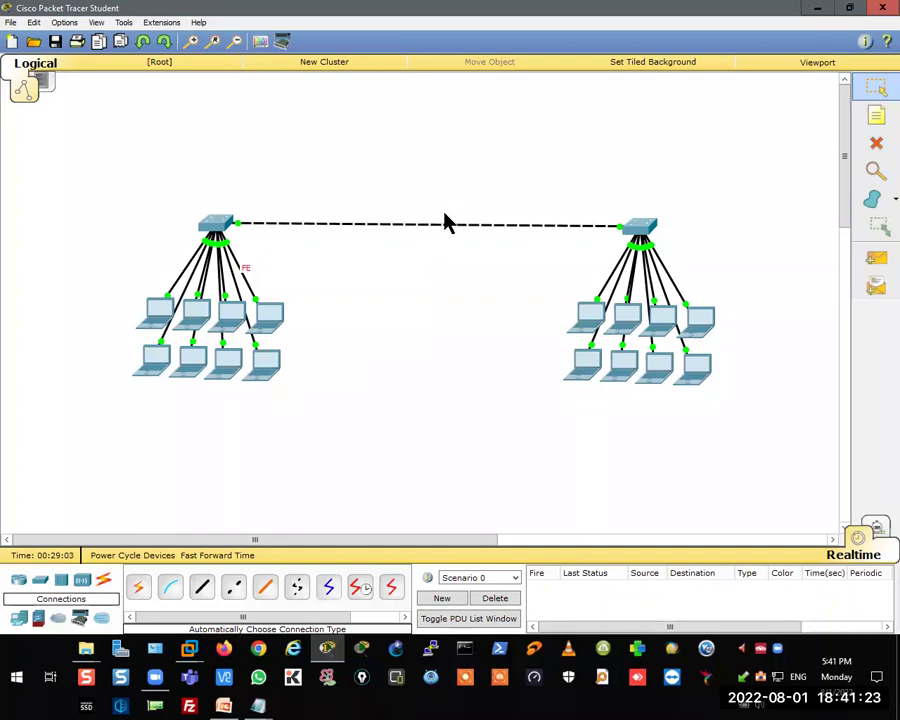
{"action": "left_click", "coordinate": [876, 120]}
{"action": "left_click", "coordinate": [707, 137]}
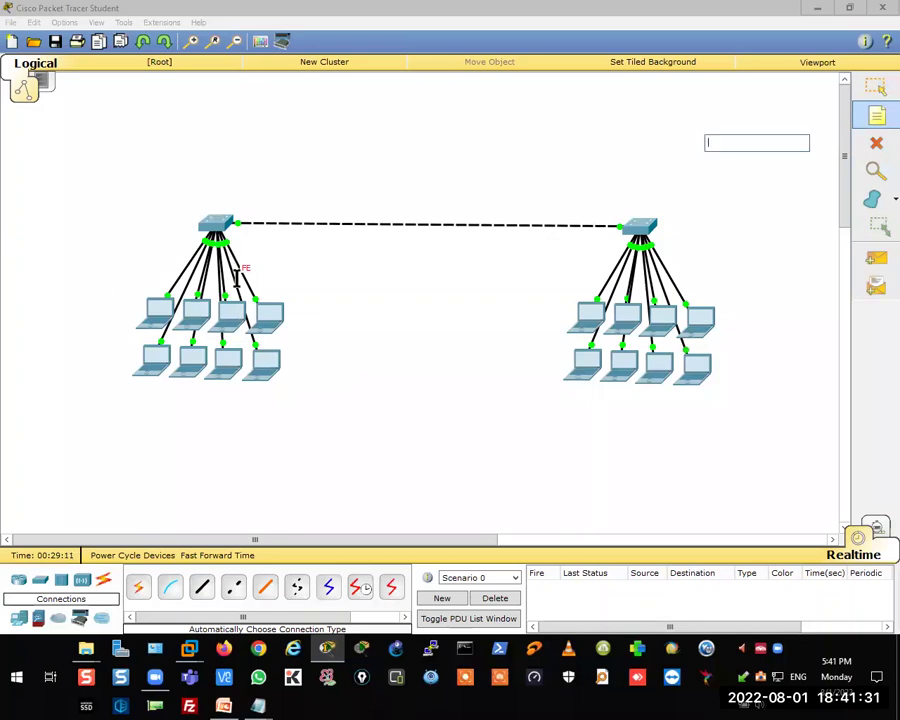
{"action": "left_click", "coordinate": [874, 90]}
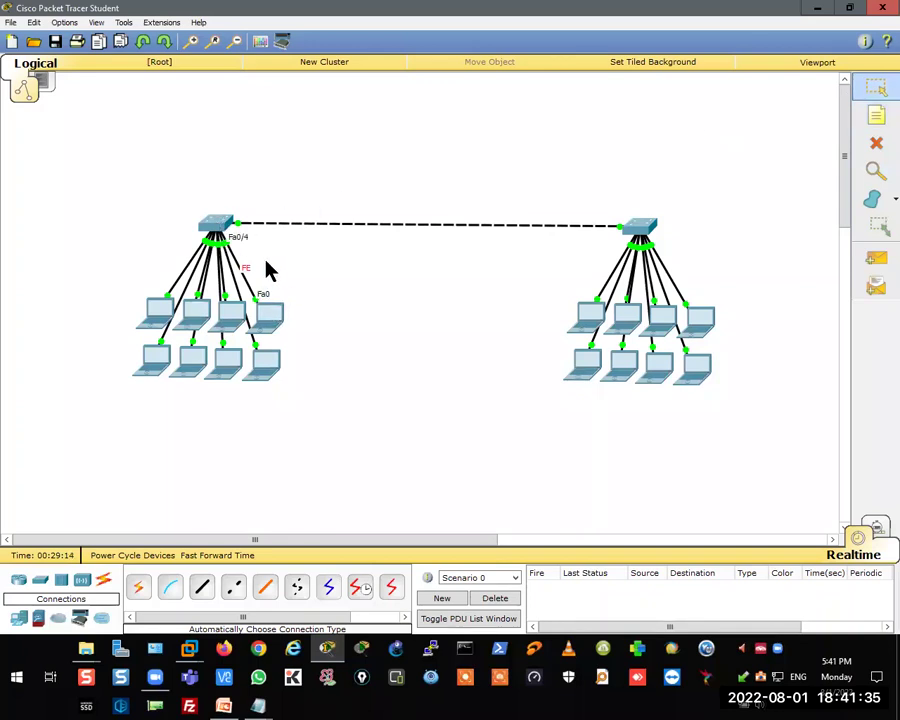
- Add a note above the right switch listing the speeds 10M, 100M and 1000M 1G on separate lines
{"action": "left_click", "coordinate": [876, 116]}
{"action": "left_click", "coordinate": [673, 116]}
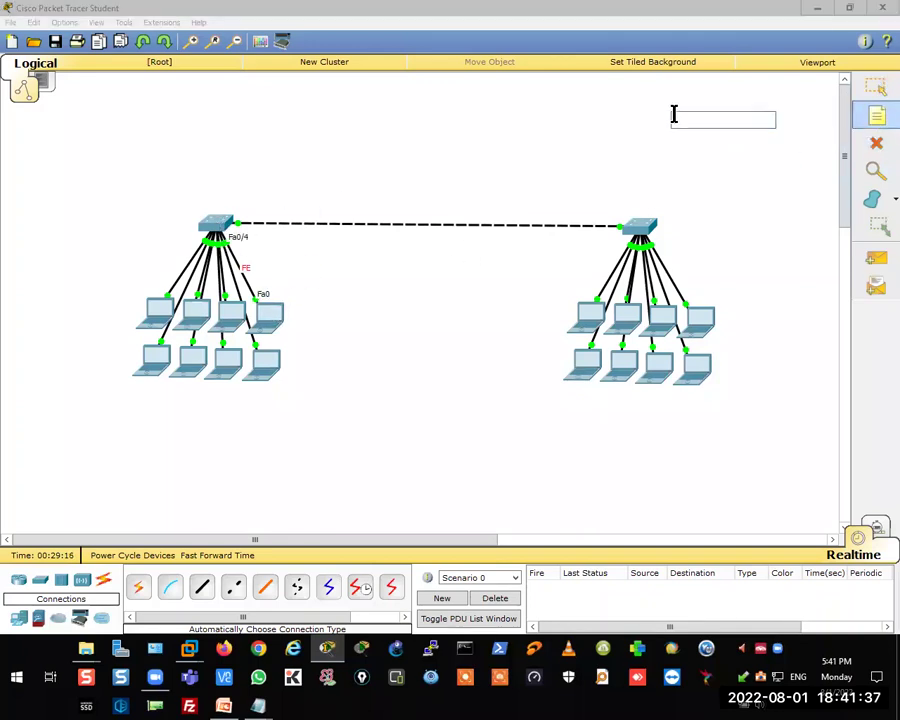
{"action": "type", "text": "oN"}
{"action": "key", "text": "Return"}
{"action": "type", "text": "10"}
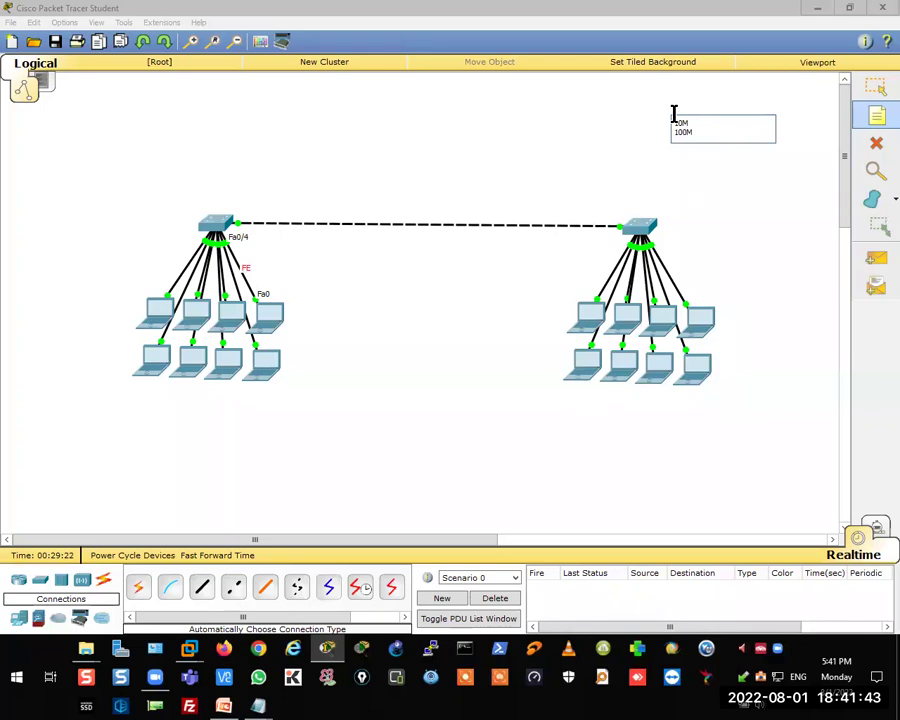
{"action": "type", "text": "0M"}
{"action": "key", "text": "Return"}
{"action": "type", "text": "1000M   1G"}
{"action": "key", "text": "Return"}
{"action": "key", "text": "Return"}
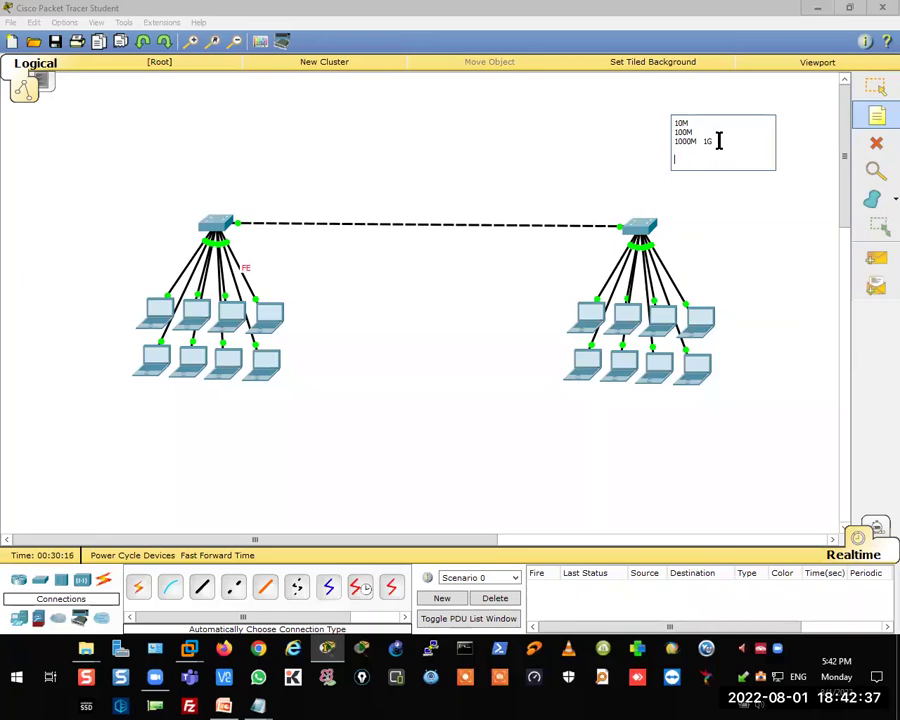
- Extend the speed note with separate lines for 2.5G, 10G, 40G and 100G
{"action": "key", "text": "Return"}
{"action": "key", "text": "Return"}
{"action": "type", "text": "100G"}
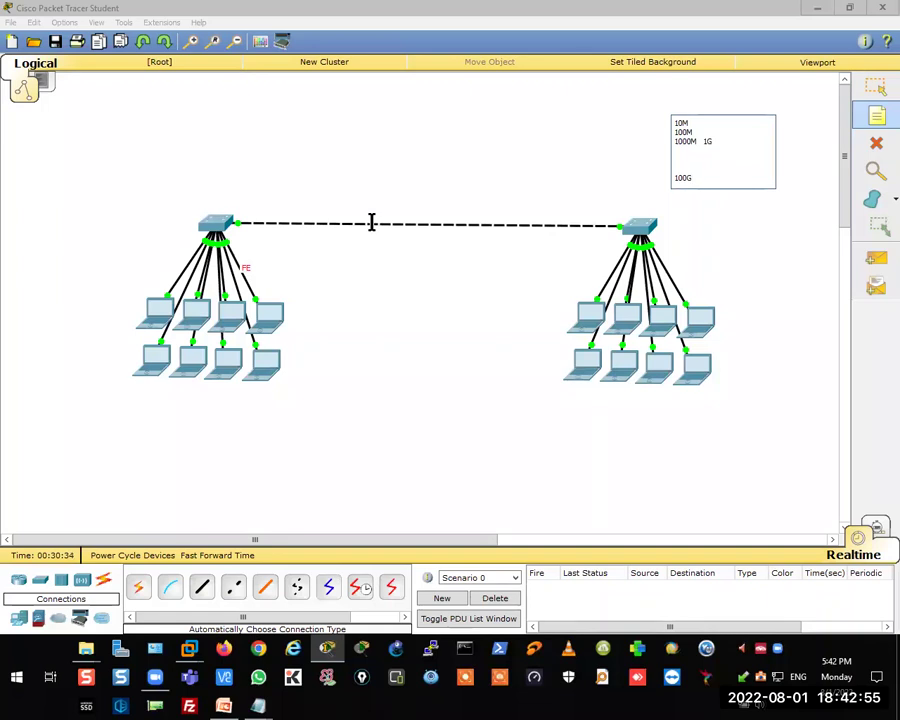
{"action": "key", "text": "Return"}
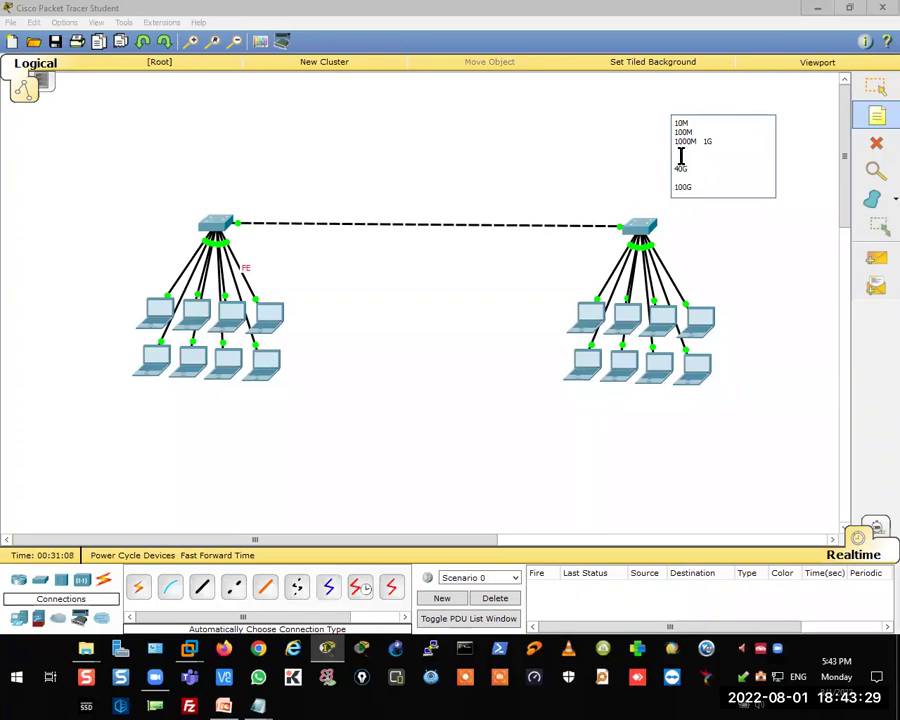
{"action": "key", "text": "Return"}
{"action": "key", "text": "Return"}
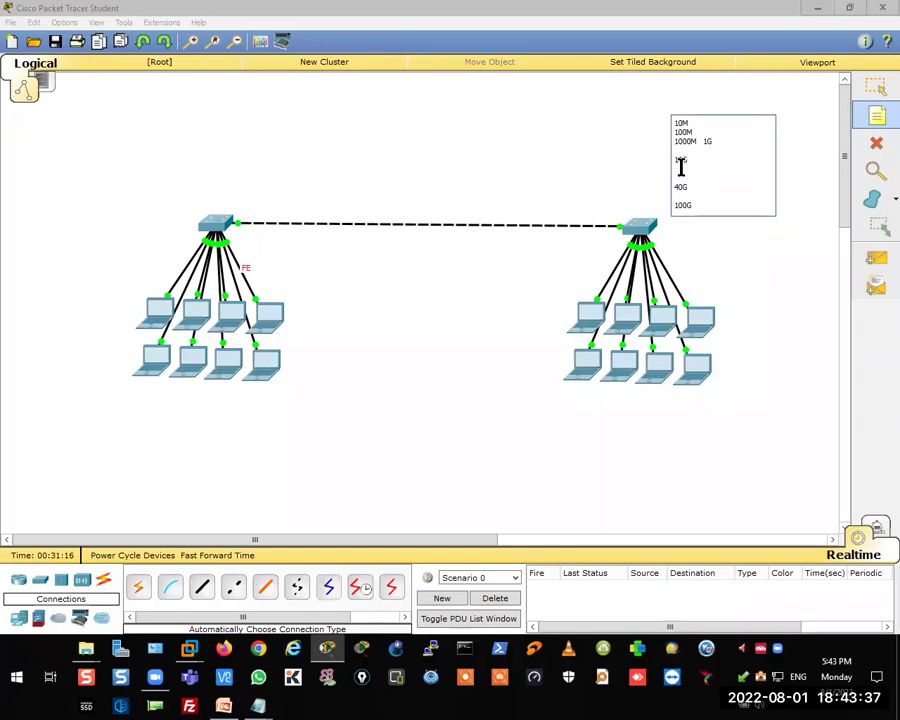
{"action": "key", "text": "Return"}
{"action": "key", "text": "Return"}
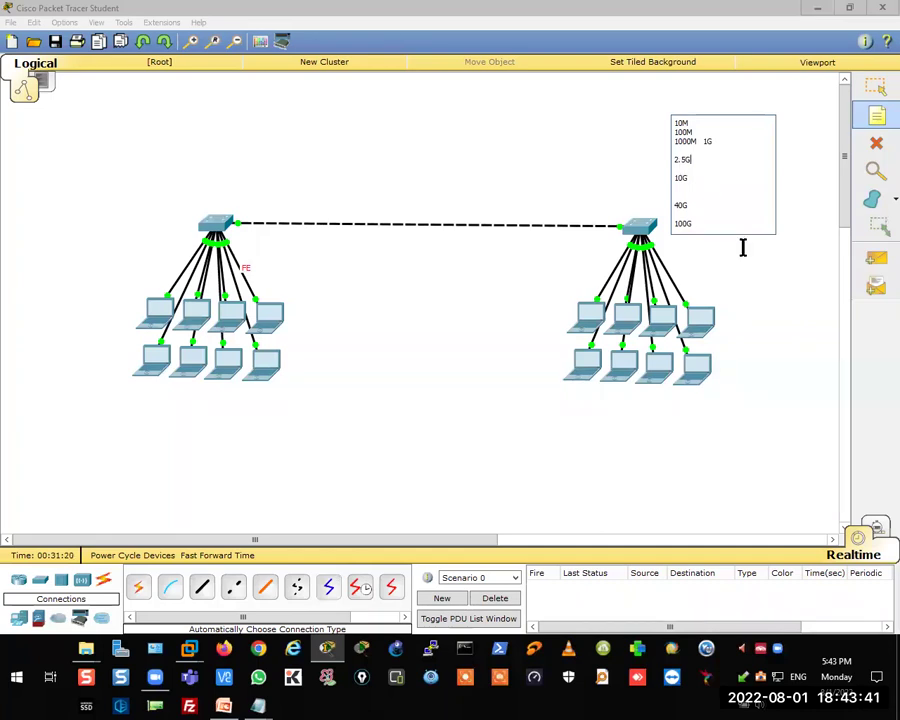
{"action": "left_click", "coordinate": [877, 89]}
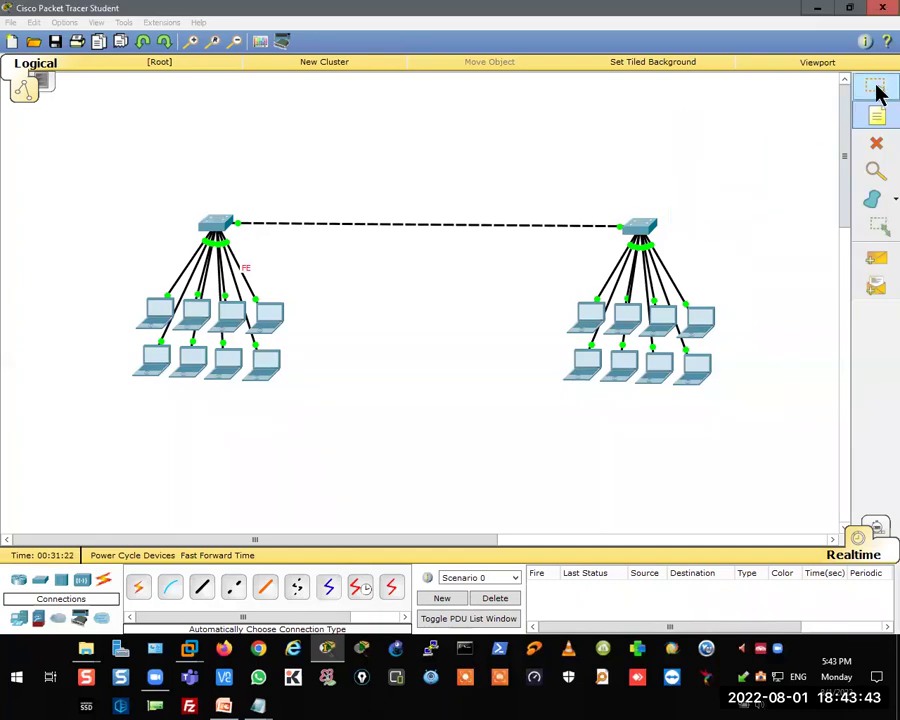
- Insert blank lines after 10M and 100M in the speed note and move the note clear of the right switch
{"action": "double_click", "coordinate": [697, 125]}
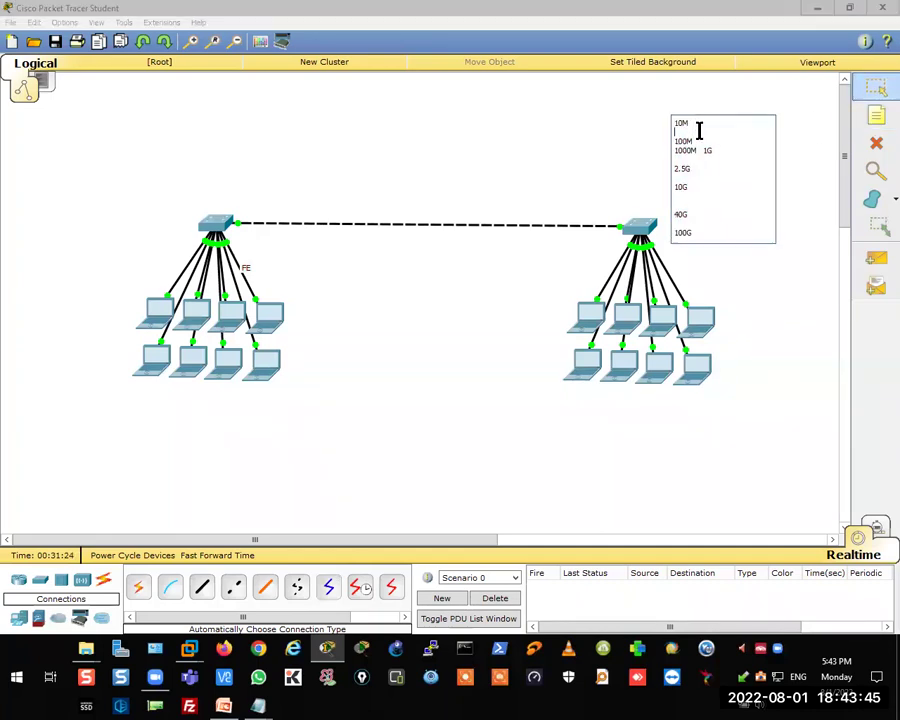
{"action": "left_click", "coordinate": [875, 92]}
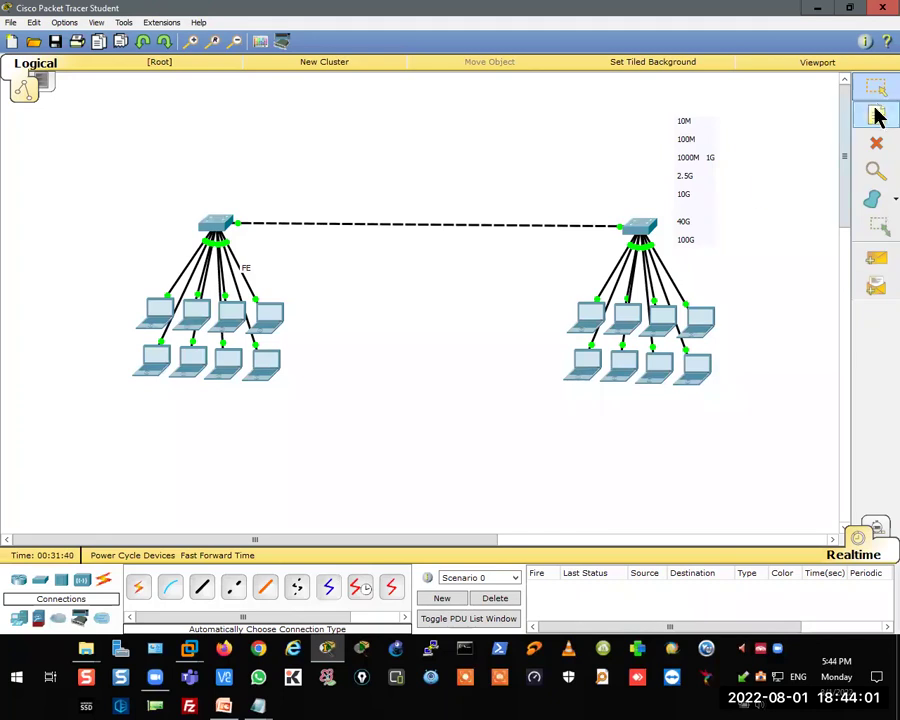
{"action": "left_click", "coordinate": [690, 210]}
{"action": "left_click_drag", "start_coordinate": [688, 210], "coordinate": [703, 201]}
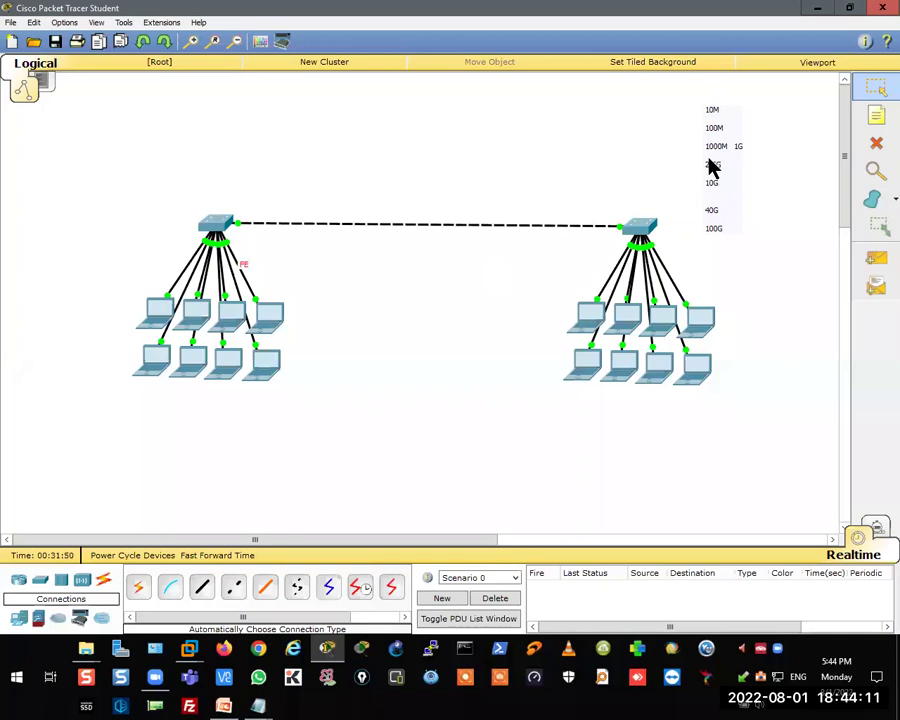
- Add the abbreviations E, FE and GE beside the 10M, 100M and 1000M lines of the speed note
{"action": "left_click", "coordinate": [713, 111]}
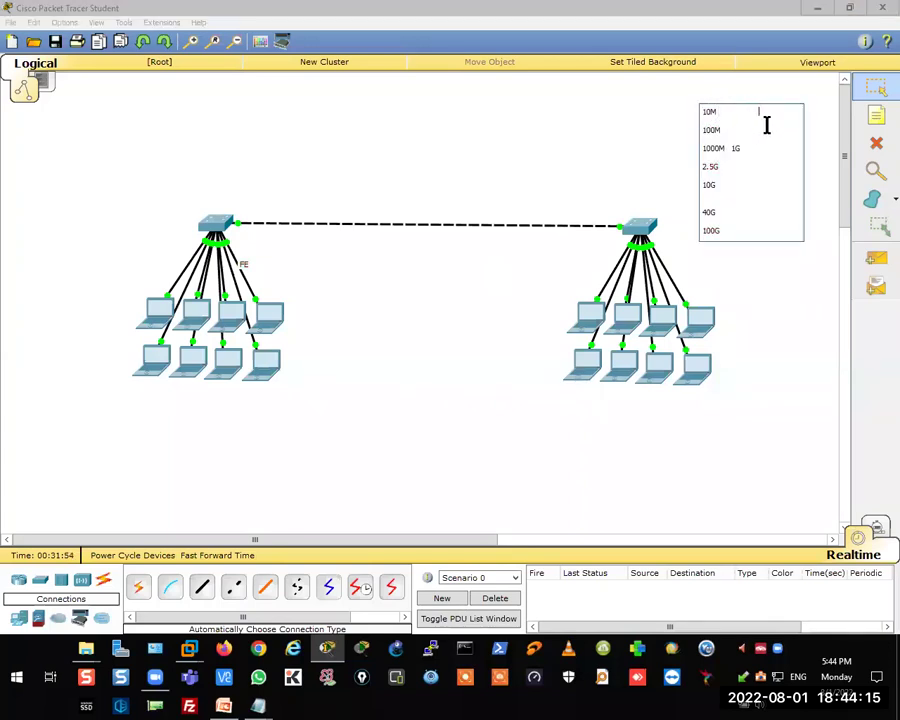
{"action": "type", "text": "E"}
{"action": "left_click", "coordinate": [730, 131]}
{"action": "type", "text": "FE"}
{"action": "left_click", "coordinate": [745, 150]}
{"action": "type", "text": "GE"}
{"action": "left_click", "coordinate": [708, 184]}
{"action": "double_click", "coordinate": [707, 184]}
{"action": "double_click", "coordinate": [707, 212]}
{"action": "left_click", "coordinate": [760, 292]}
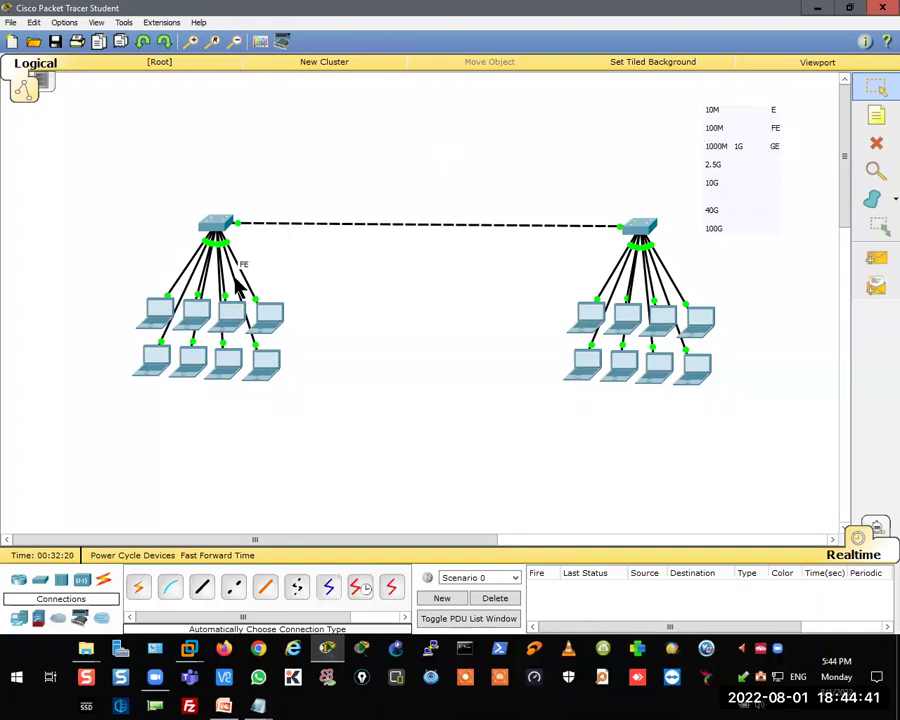
- Label the link between the two switches "1G" and move the FE note to the middle of the left switch's laptop links
{"action": "left_click_drag", "start_coordinate": [277, 281], "coordinate": [110, 380]}
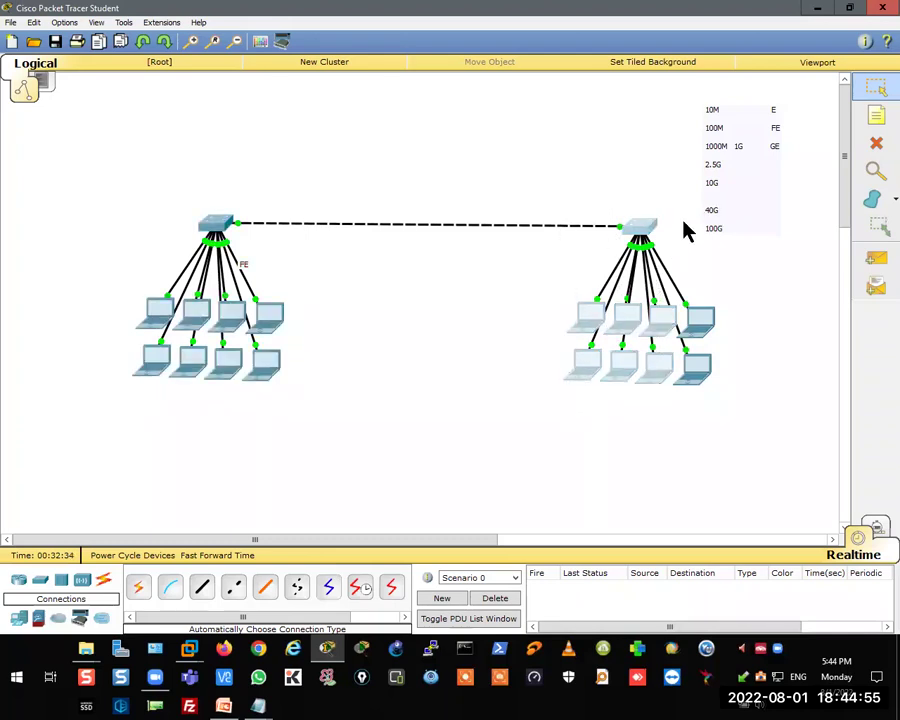
{"action": "left_click", "coordinate": [876, 117]}
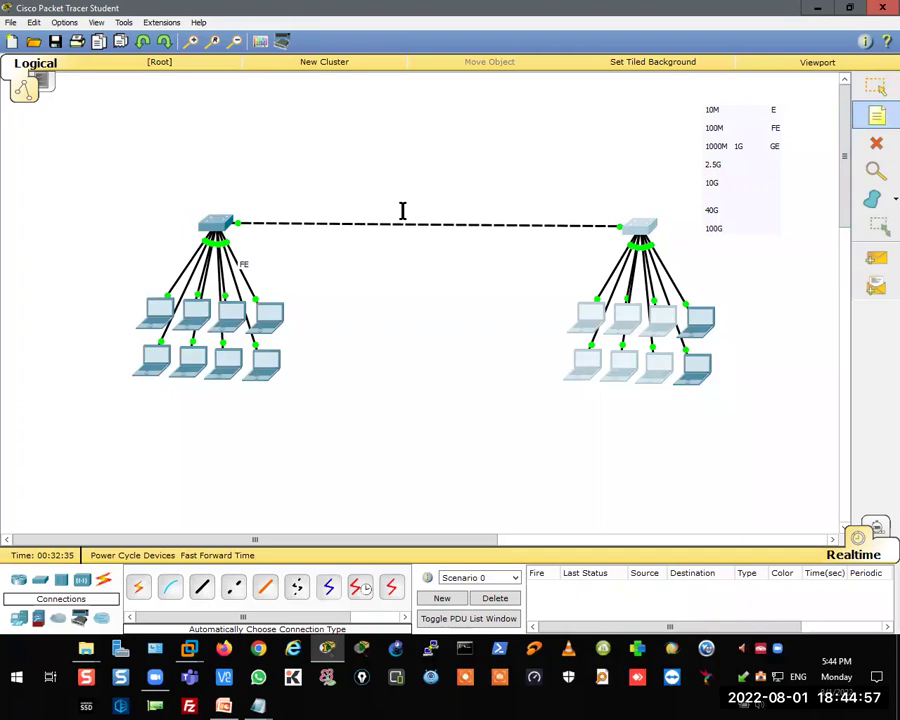
{"action": "left_click", "coordinate": [399, 211]}
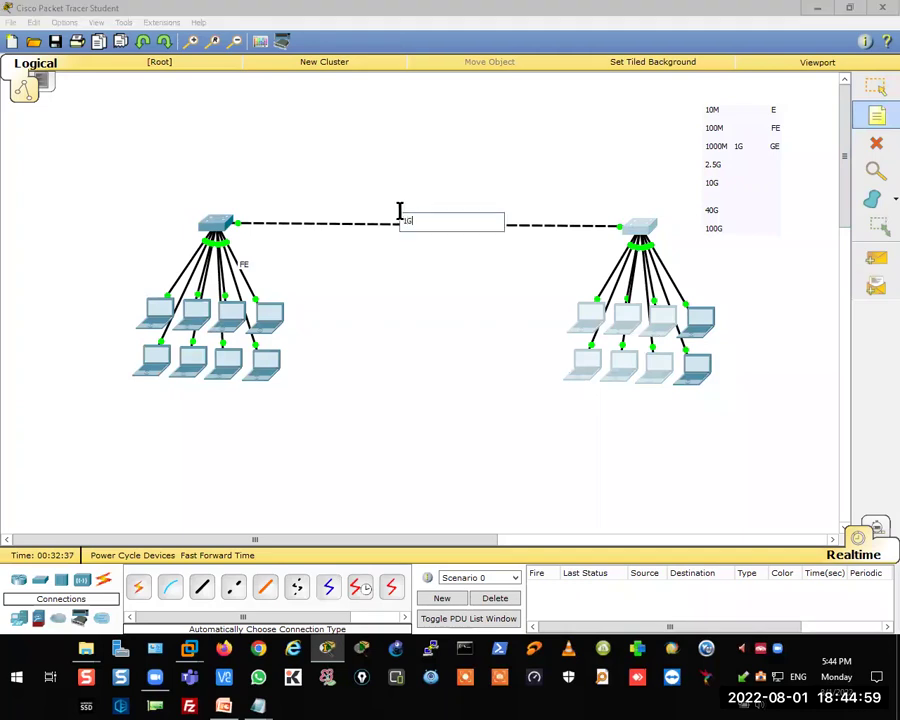
{"action": "left_click", "coordinate": [872, 89]}
{"action": "left_click_drag", "start_coordinate": [245, 267], "coordinate": [220, 275]}
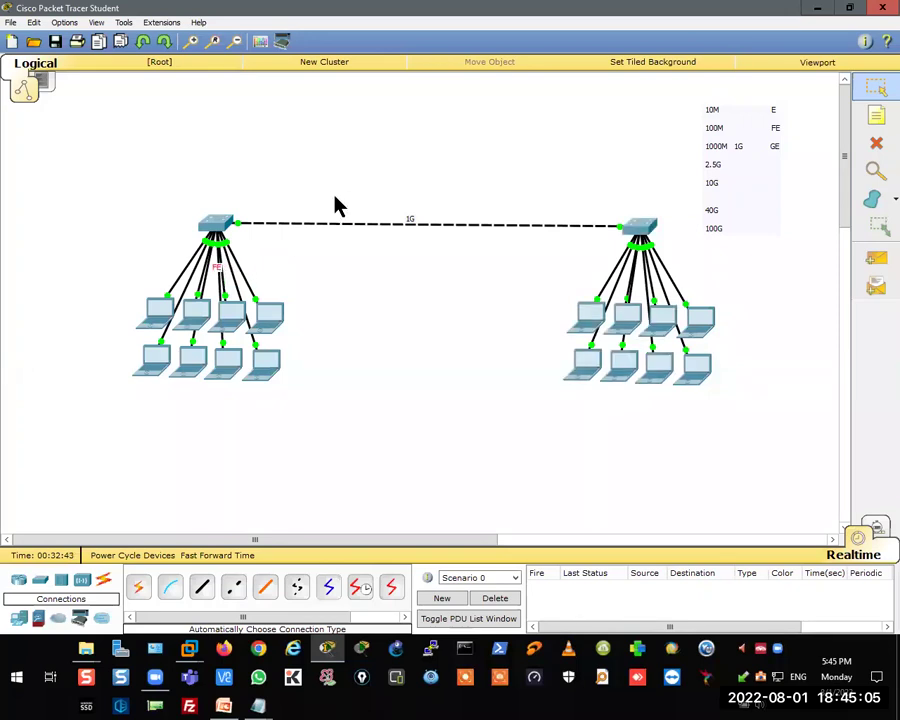
- Move the upper-left laptop of each group outward, away from the other laptops on its switch
{"action": "left_click_drag", "start_coordinate": [505, 191], "coordinate": [388, 256]}
{"action": "left_click_drag", "start_coordinate": [278, 289], "coordinate": [161, 382]}
{"action": "left_click_drag", "start_coordinate": [168, 306], "coordinate": [78, 260]}
{"action": "left_click_drag", "start_coordinate": [610, 318], "coordinate": [527, 310]}
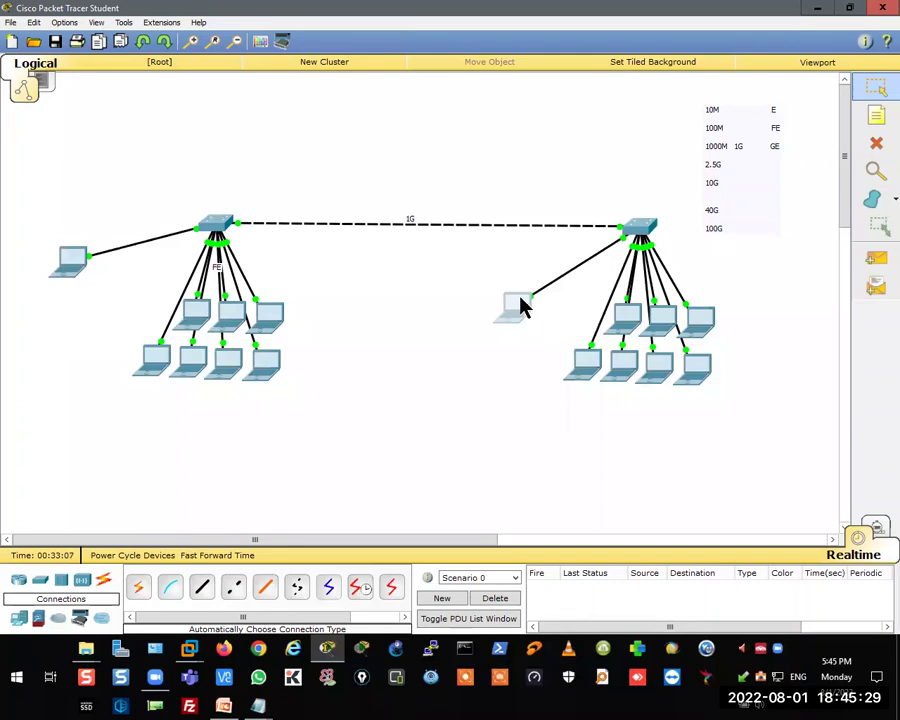
- Add the note "100M/s" on the link between the separated laptop and the left switch
{"action": "left_click", "coordinate": [876, 117]}
{"action": "left_click", "coordinate": [105, 243]}
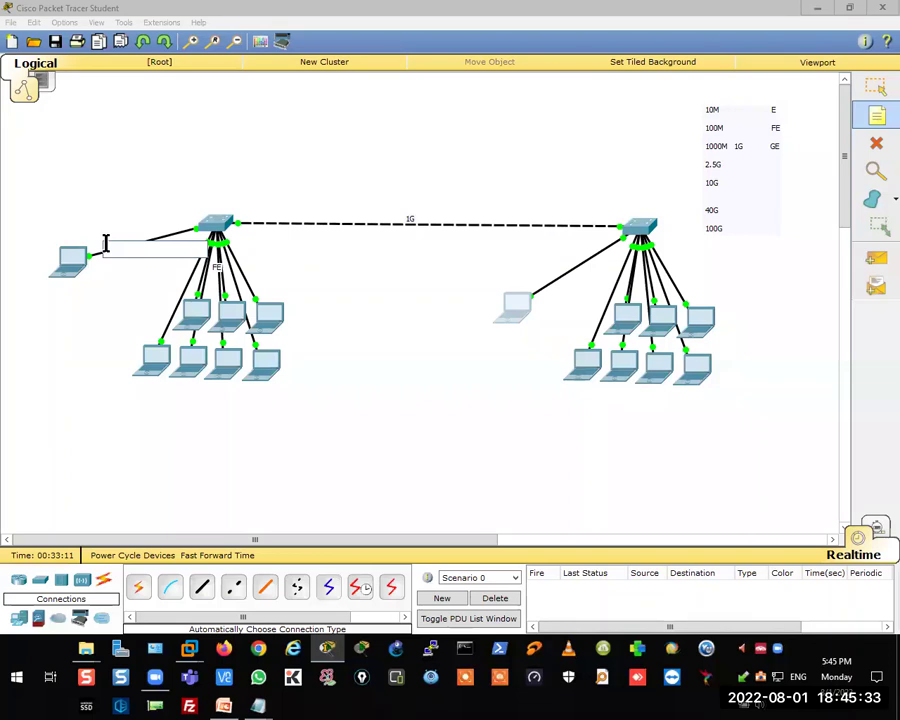
{"action": "type", "text": "100M/s"}
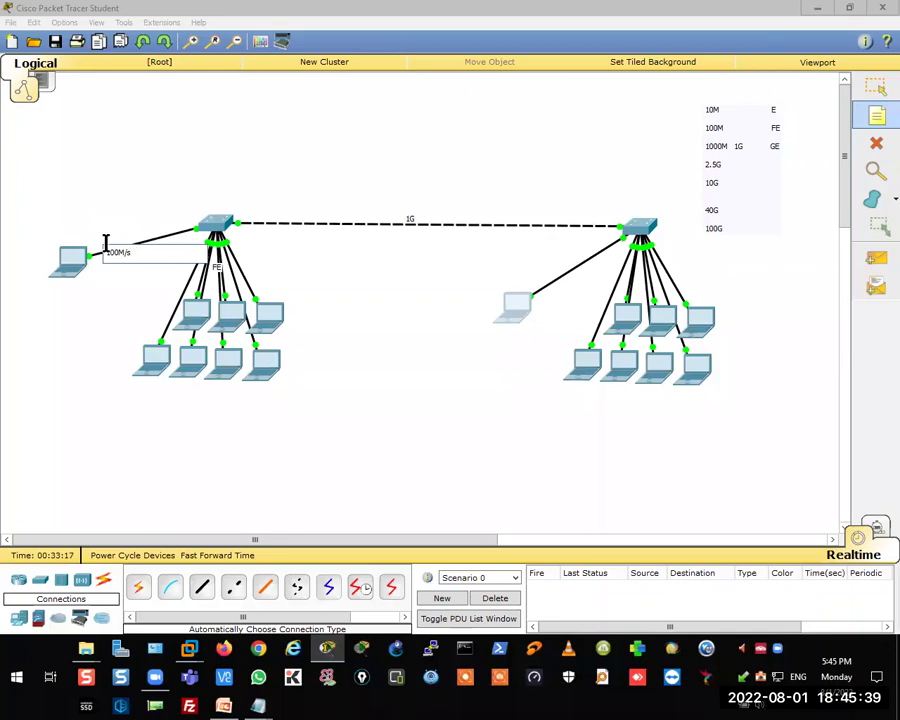
{"action": "left_click", "coordinate": [873, 90]}
- Draw an arrow with the line tool along the 100M/s link, pointing from the laptop to the left switch
{"action": "left_click", "coordinate": [870, 202]}
{"action": "left_click", "coordinate": [360, 114]}
{"action": "left_click_drag", "start_coordinate": [98, 245], "coordinate": [186, 221]}
{"action": "left_click", "coordinate": [876, 89]}
- Move the lower-left laptop of each group outward and draw an arrow from the left one toward its switch
{"action": "left_click_drag", "start_coordinate": [160, 365], "coordinate": [80, 357]}
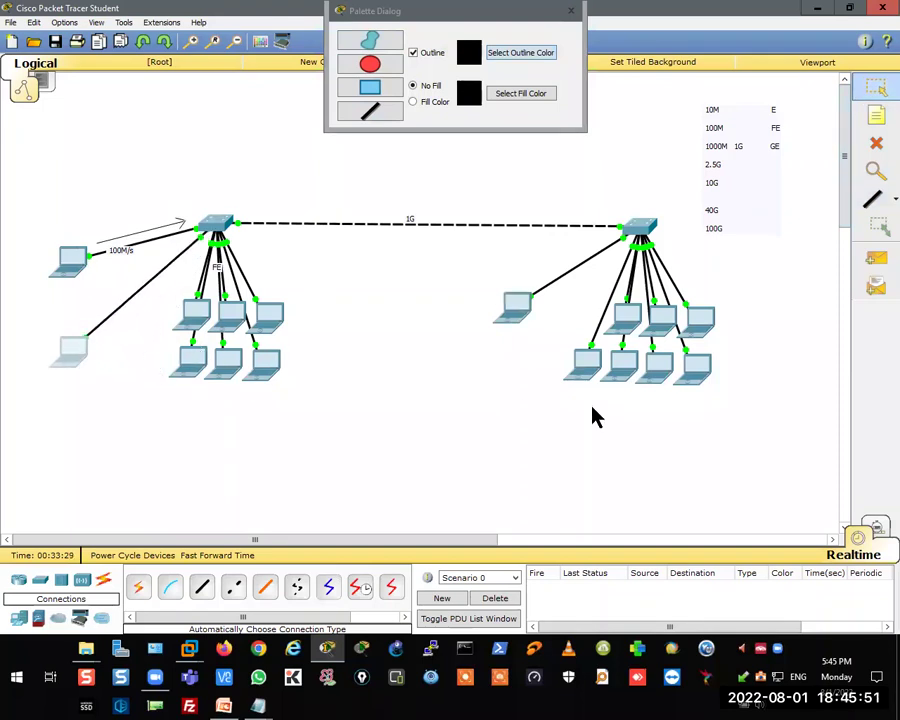
{"action": "left_click_drag", "start_coordinate": [587, 368], "coordinate": [563, 424]}
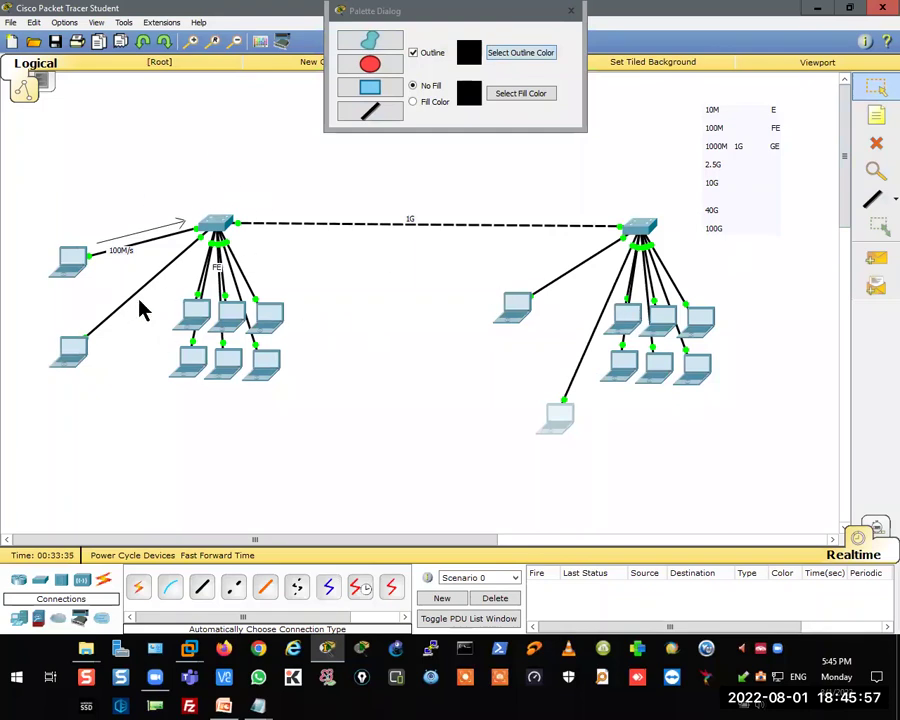
{"action": "mouse_move", "coordinate": [106, 331]}
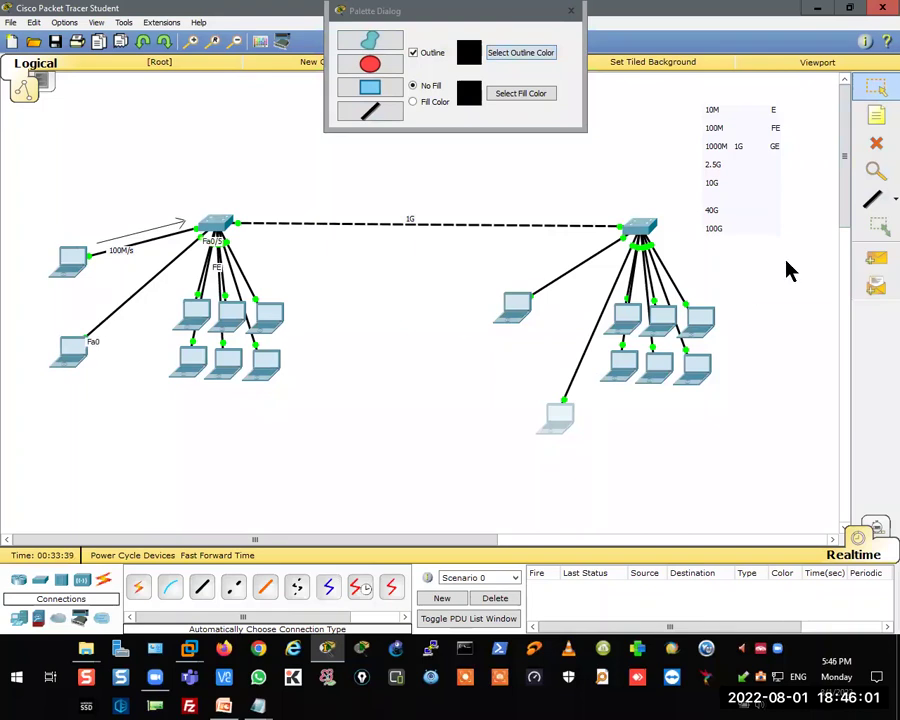
{"action": "left_click", "coordinate": [872, 199]}
{"action": "left_click_drag", "start_coordinate": [97, 321], "coordinate": [176, 254]}
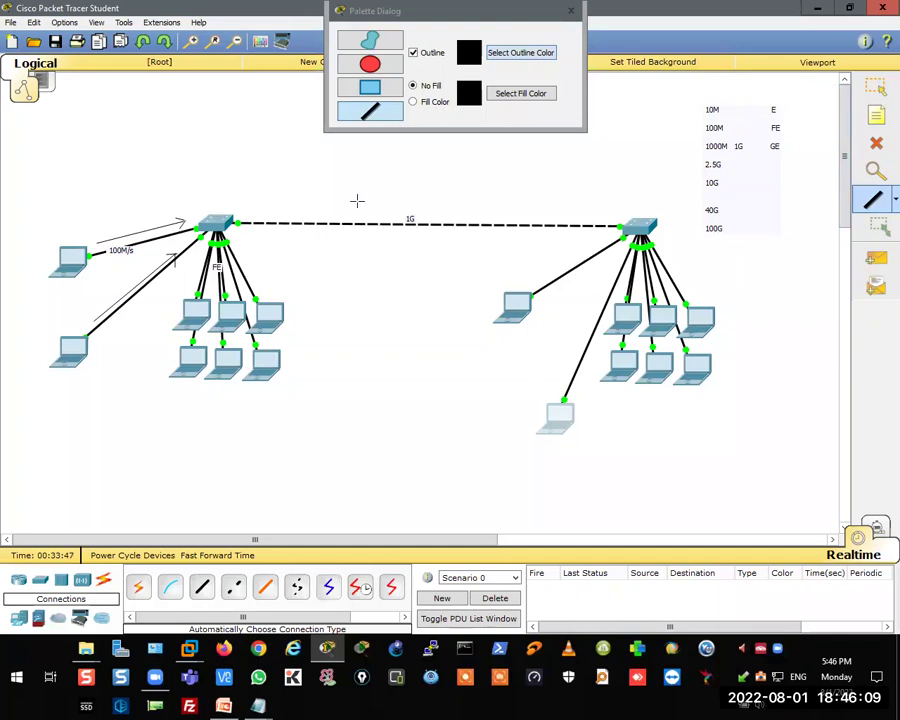
{"action": "left_click", "coordinate": [877, 90]}
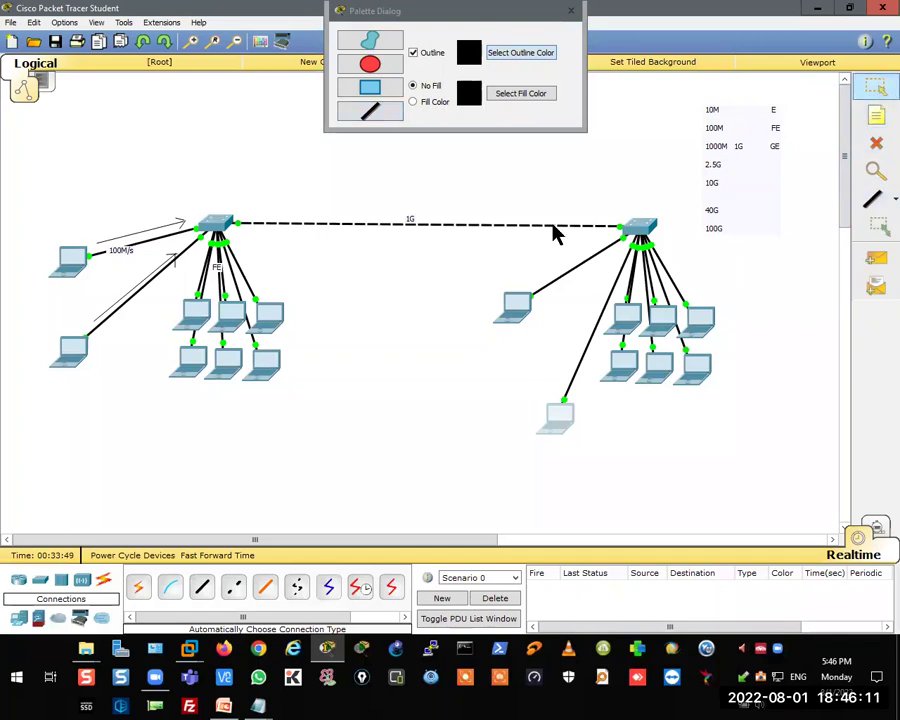
- Add the note "100M/s" on the second separated laptop's link to the left switch
{"action": "left_click", "coordinate": [872, 120]}
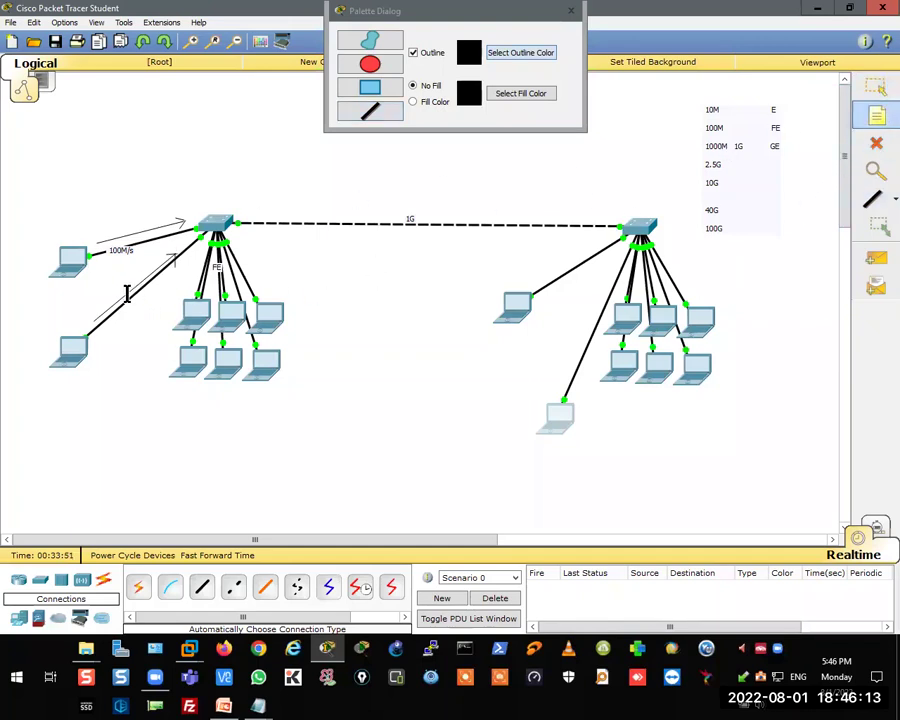
{"action": "left_click", "coordinate": [117, 297]}
{"action": "type", "text": "100M"}
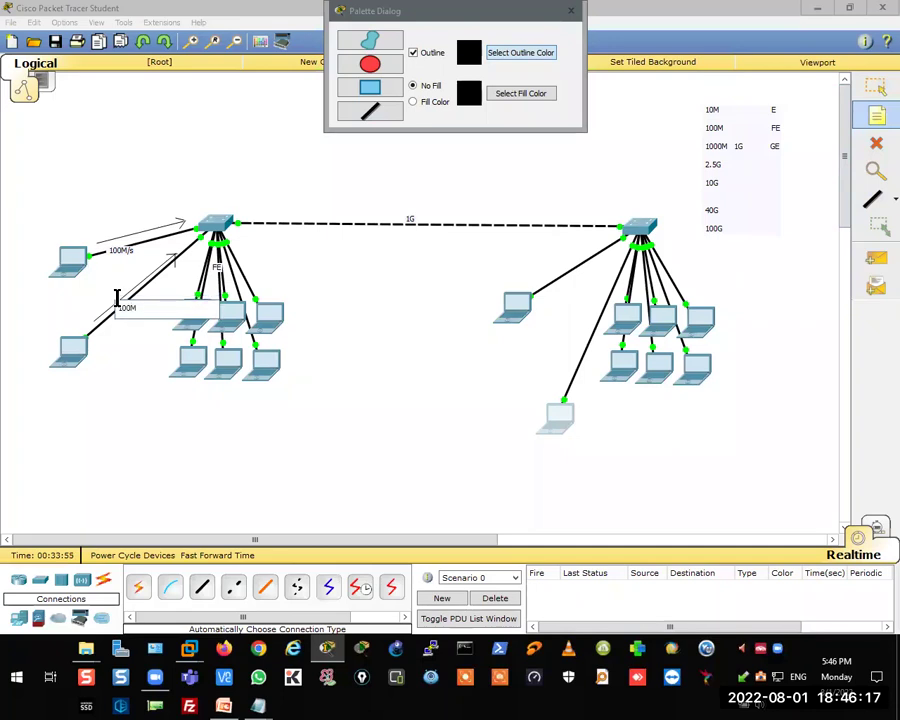
{"action": "type", "text": "/s"}
{"action": "left_click", "coordinate": [870, 90]}
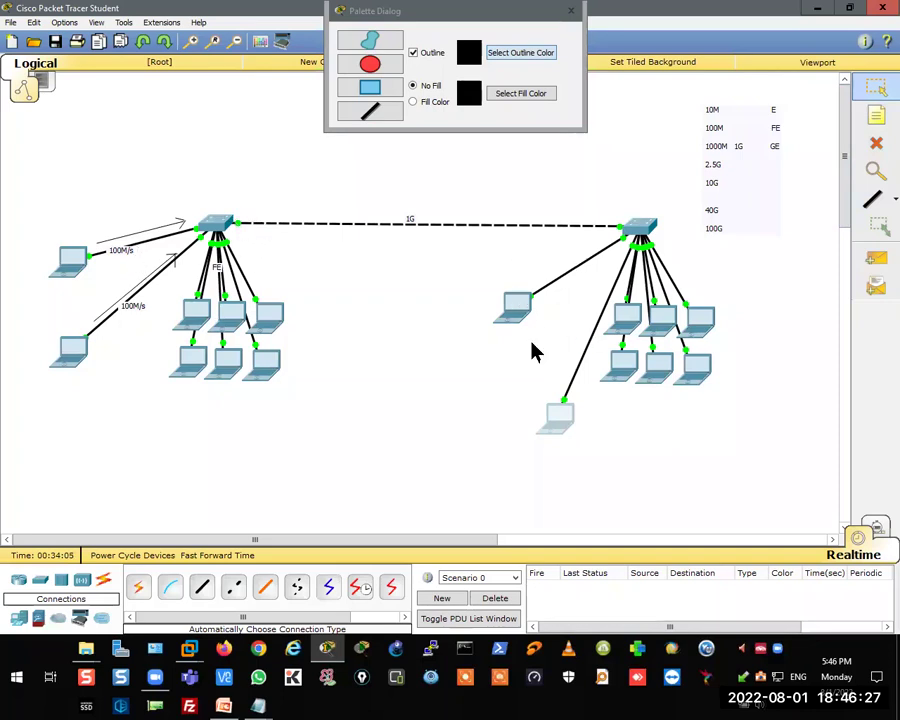
- Add the note "200M/s" on the inter-switch link next to the left switch
{"action": "left_click", "coordinate": [876, 116]}
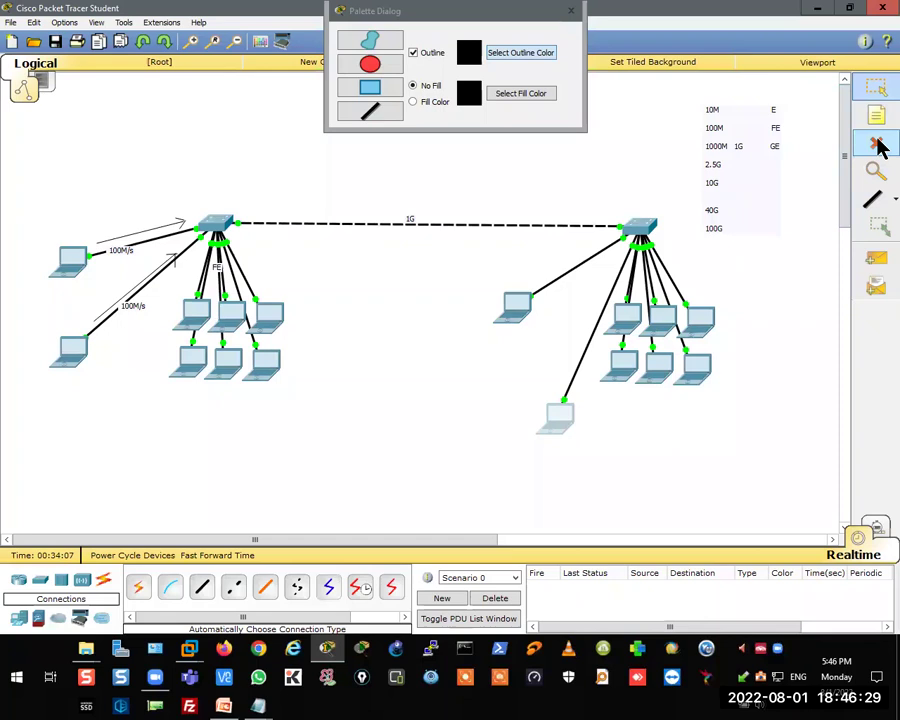
{"action": "left_click", "coordinate": [272, 211]}
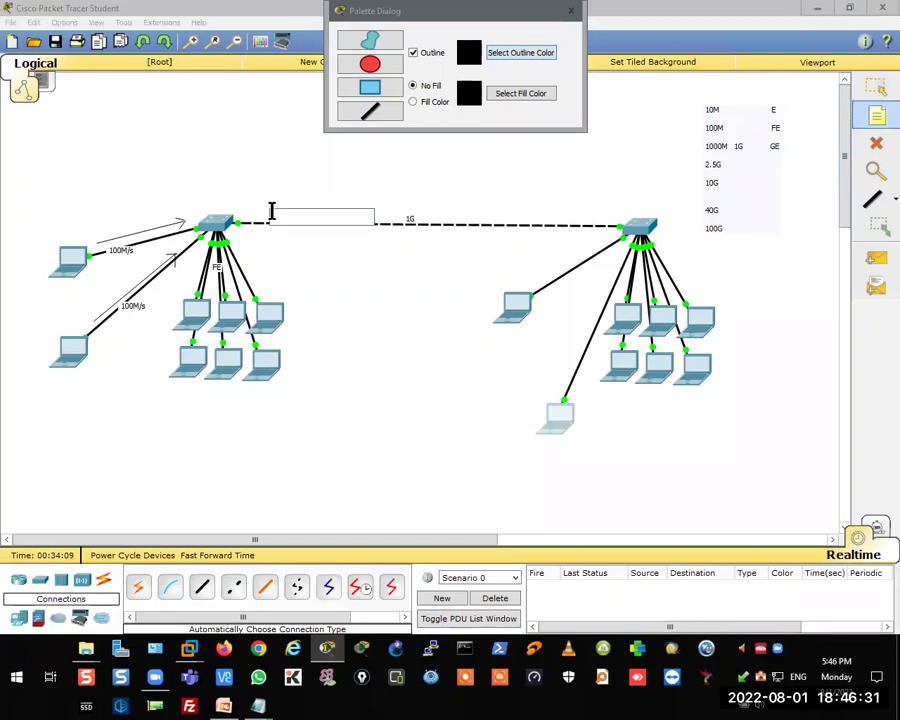
{"action": "type", "text": "100M/s"}
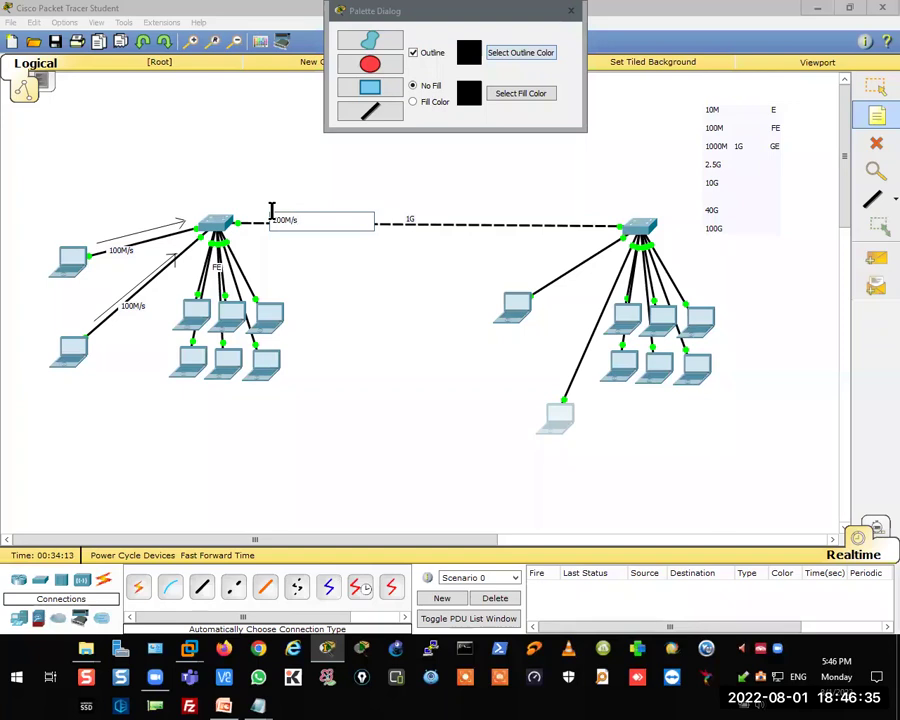
{"action": "left_click", "coordinate": [876, 90]}
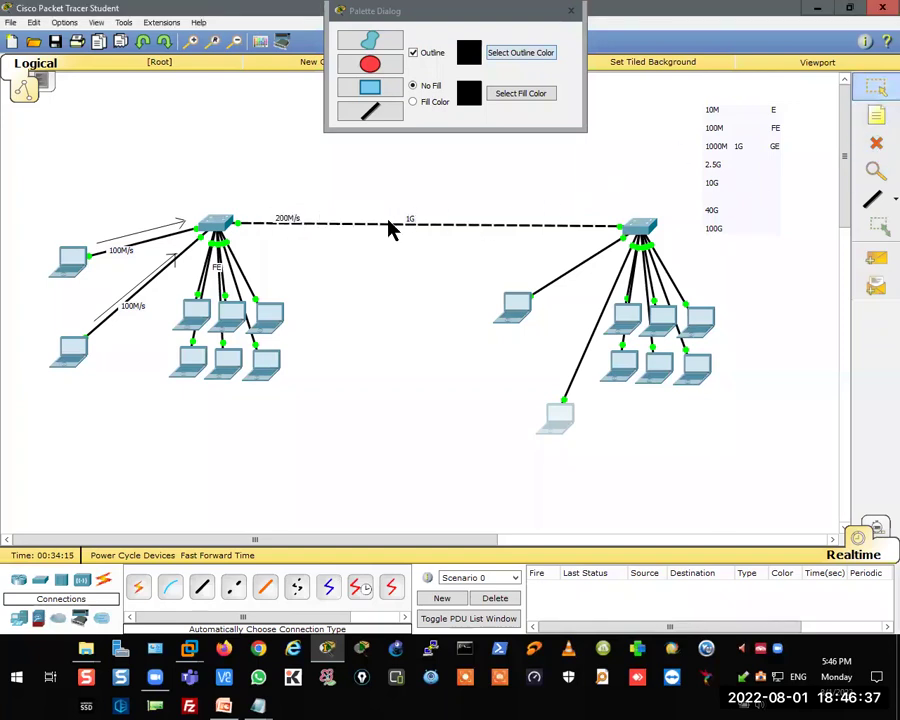
- Move the 1G note down off the inter-switch link and add the note "100M" beneath the middle of the link
{"action": "left_click_drag", "start_coordinate": [413, 225], "coordinate": [398, 328]}
{"action": "left_click", "coordinate": [877, 117]}
{"action": "left_click", "coordinate": [377, 226]}
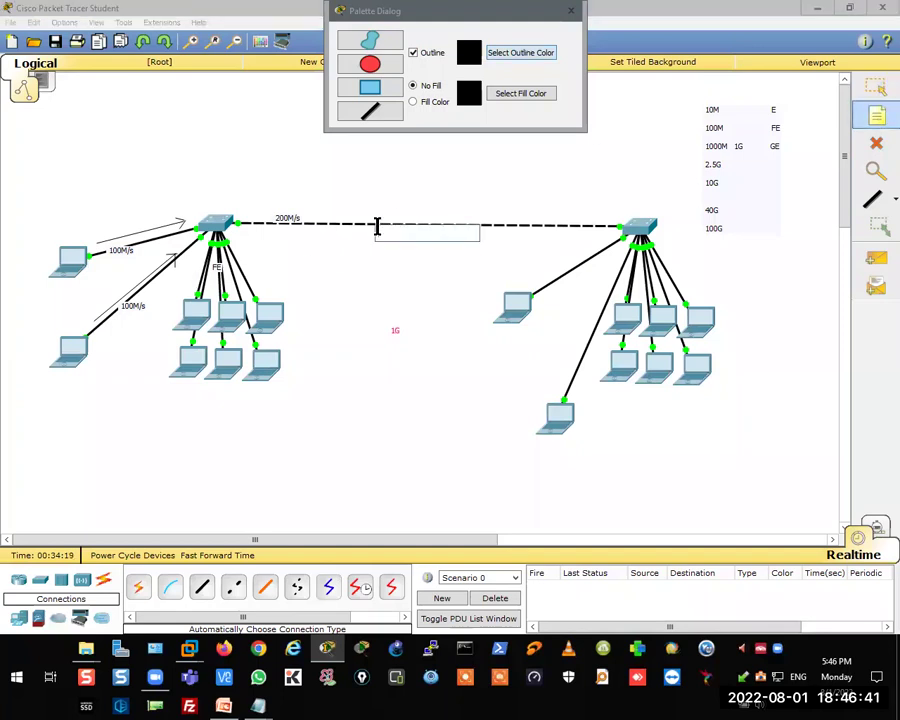
{"action": "type", "text": "M"}
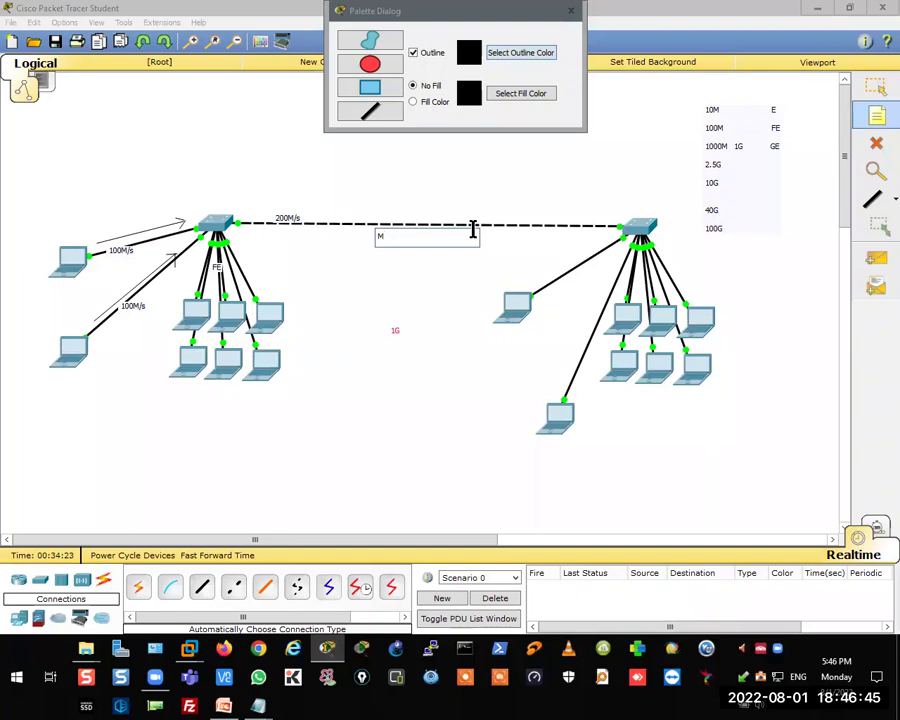
{"action": "type", "text": "100M"}
{"action": "key", "text": "Escape"}
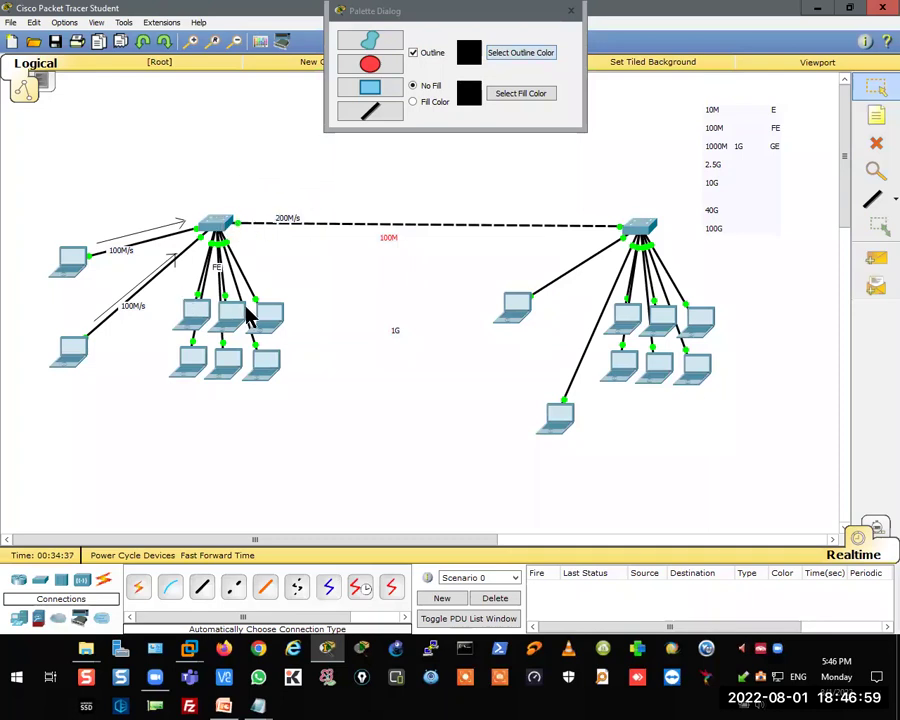
- Move the 1G note farther down and change the inter-switch link's speed note to "100M/s"
{"action": "left_click_drag", "start_coordinate": [265, 175], "coordinate": [137, 395]}
{"action": "left_click_drag", "start_coordinate": [688, 195], "coordinate": [524, 442]}
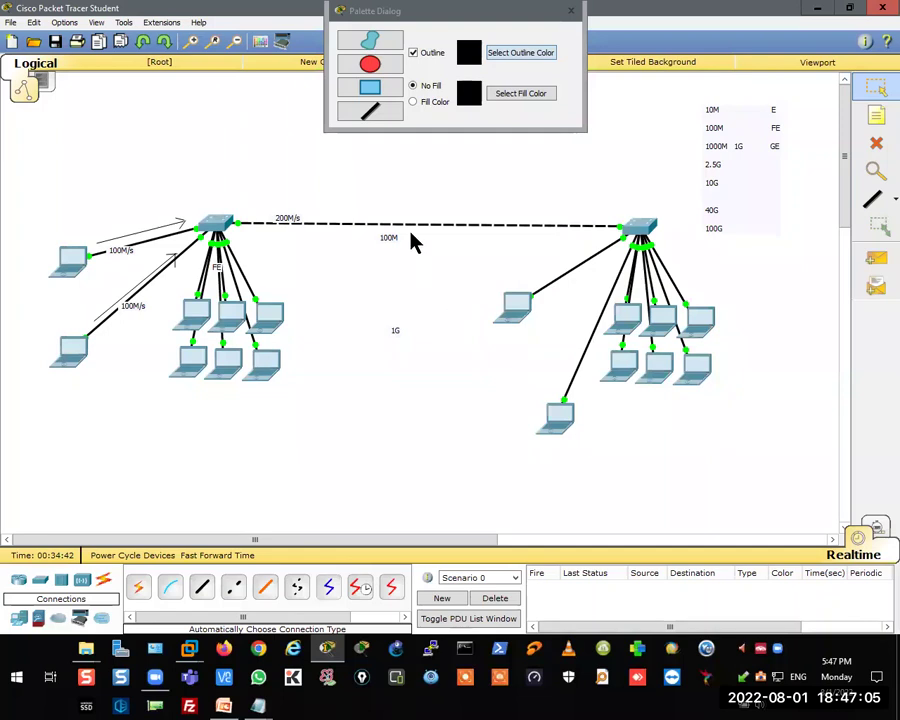
{"action": "left_click_drag", "start_coordinate": [395, 337], "coordinate": [388, 390]}
{"action": "double_click", "coordinate": [393, 241]}
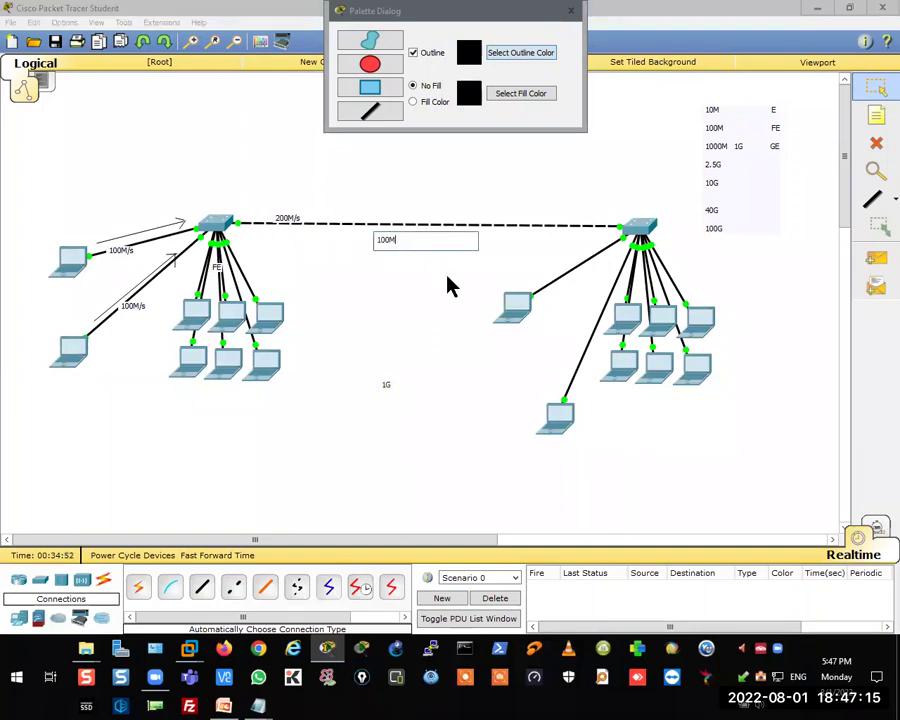
{"action": "type", "text": "/s"}
{"action": "left_click", "coordinate": [450, 287]}
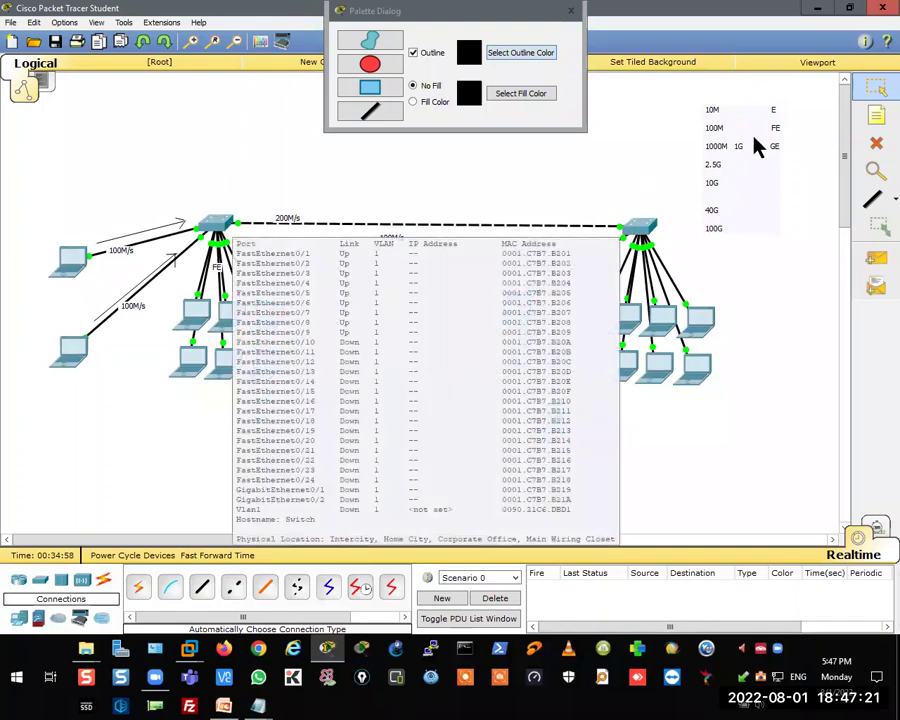
- Add the note "Drop" above the left switch and shift it up, clear of the inter-switch link
{"action": "left_click", "coordinate": [880, 116]}
{"action": "left_click", "coordinate": [220, 162]}
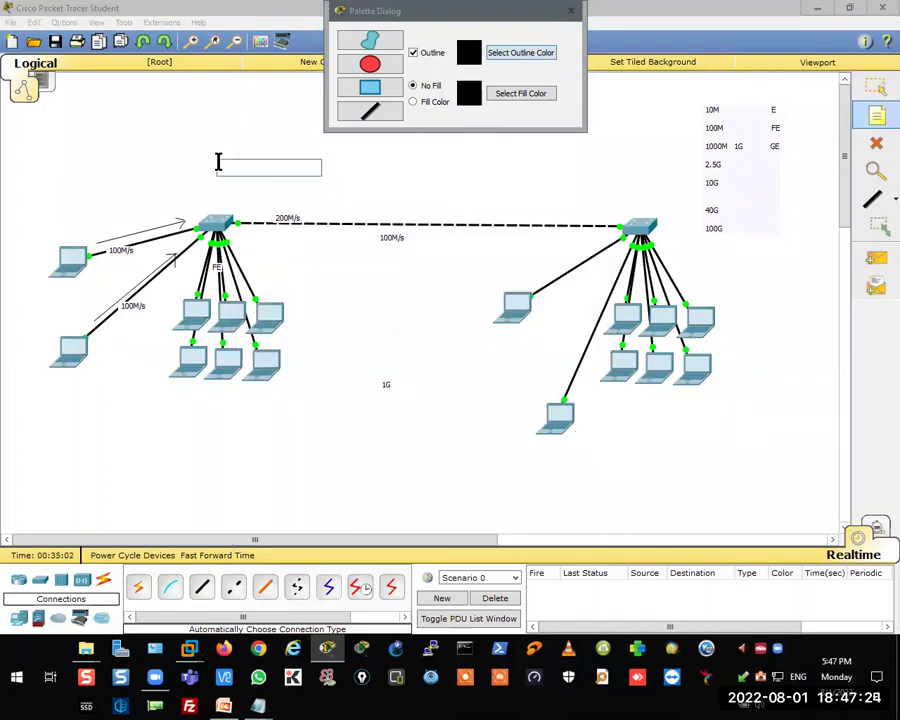
{"action": "type", "text": "op"}
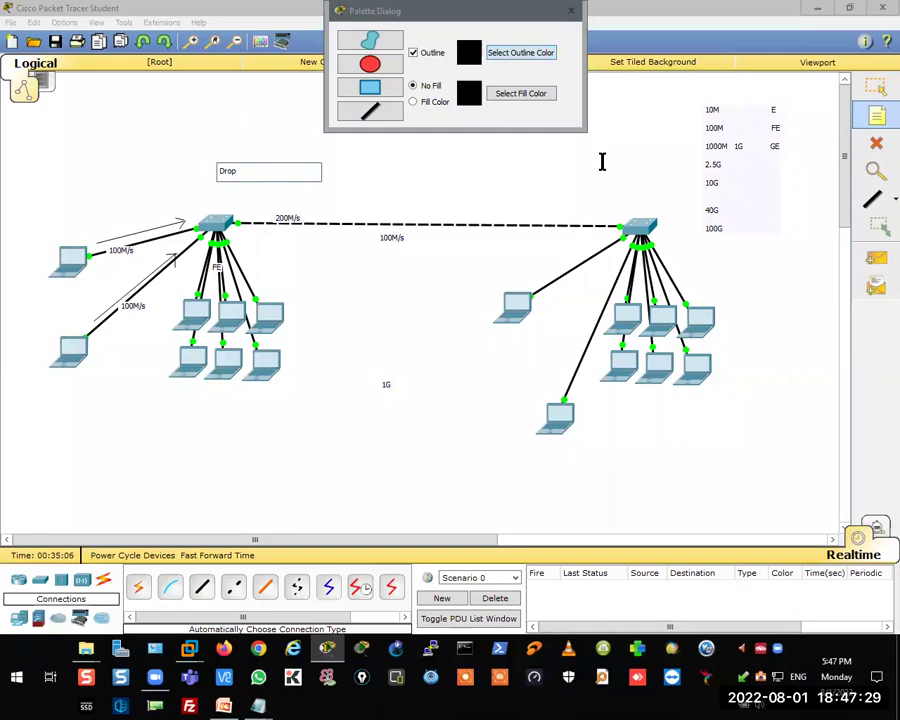
{"action": "left_click", "coordinate": [876, 88]}
{"action": "left_click_drag", "start_coordinate": [234, 172], "coordinate": [255, 164]}
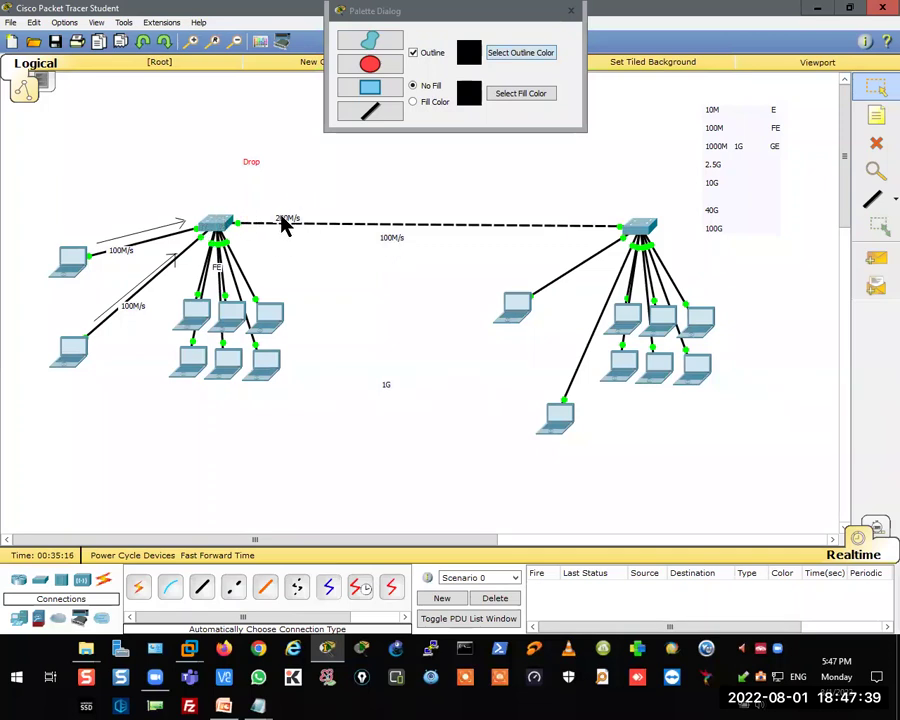
{"action": "left_click_drag", "start_coordinate": [248, 164], "coordinate": [266, 149]}
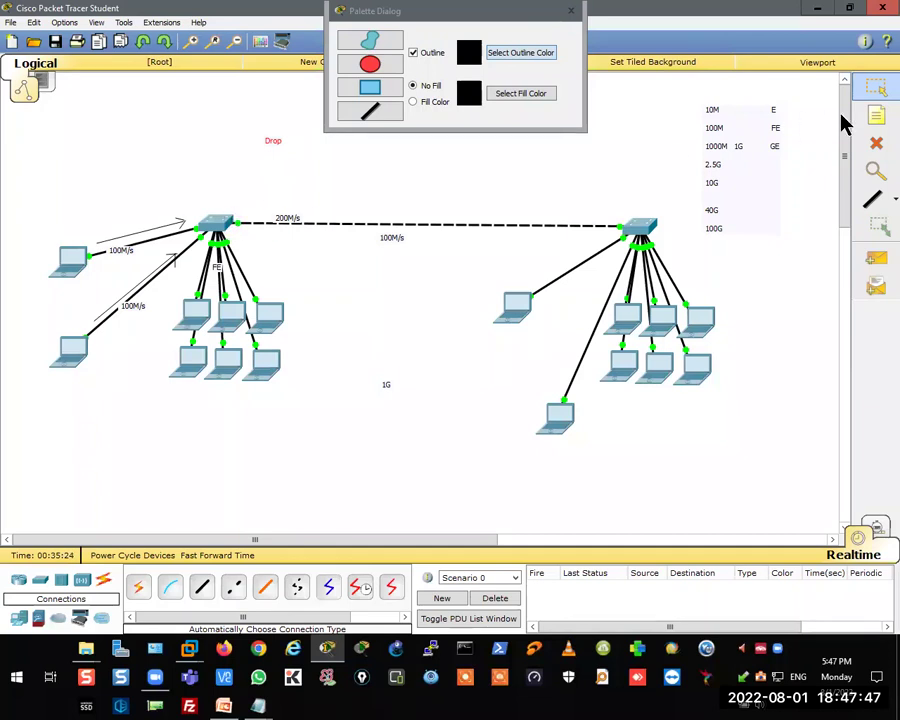
- Copy the word "Congestion" from the Session Agenda 3 Switching Designs text file in Notepad and return to the topology
{"action": "mouse_move", "coordinate": [262, 706]}
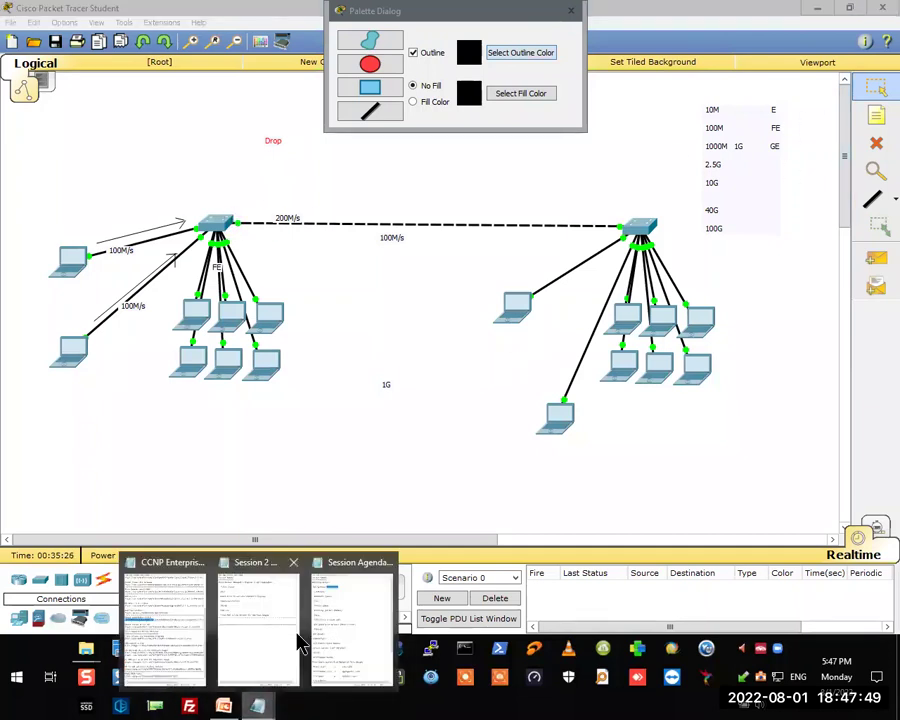
{"action": "left_click", "coordinate": [333, 587]}
{"action": "left_click_drag", "start_coordinate": [468, 118], "coordinate": [526, 118]}
{"action": "right_click", "coordinate": [514, 120]}
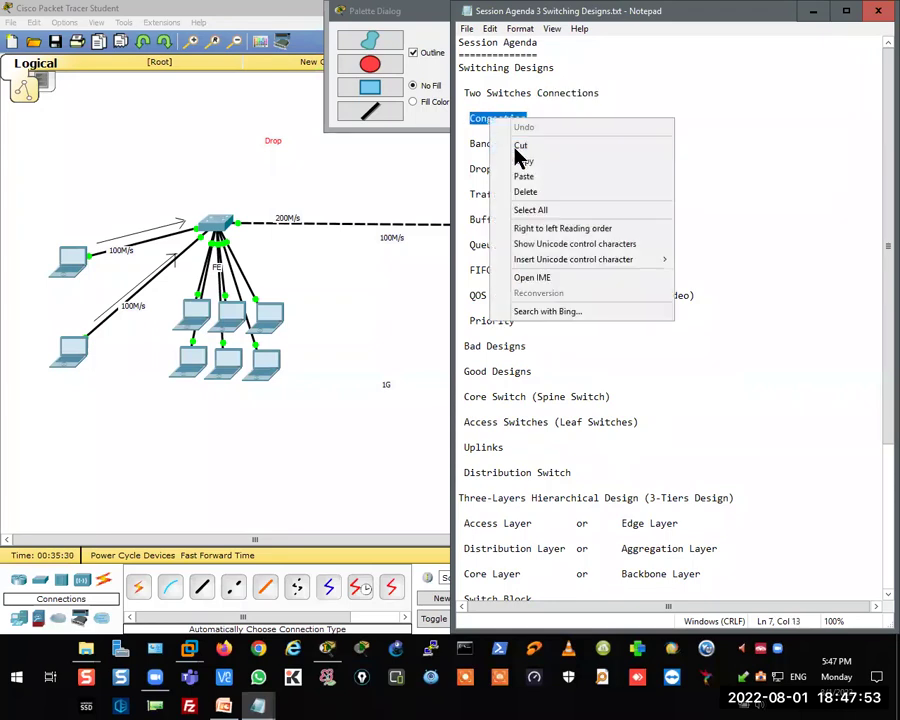
{"action": "left_click", "coordinate": [520, 161]}
{"action": "left_click", "coordinate": [378, 193]}
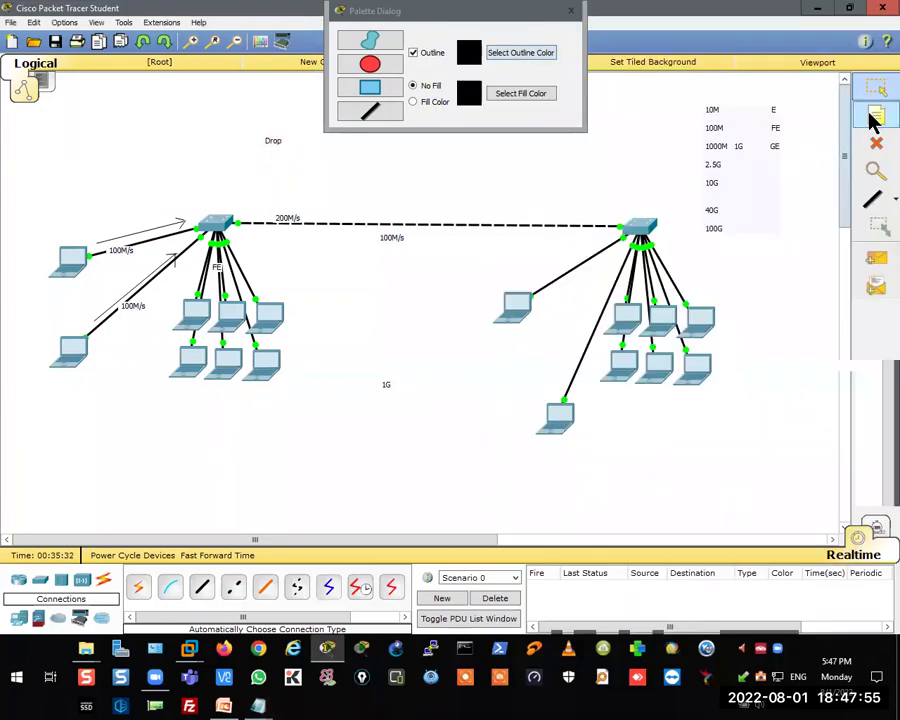
- Paste "Congestion" as a note just above the inter-switch link beside the left switch
{"action": "left_click", "coordinate": [872, 116]}
{"action": "left_click", "coordinate": [218, 200]}
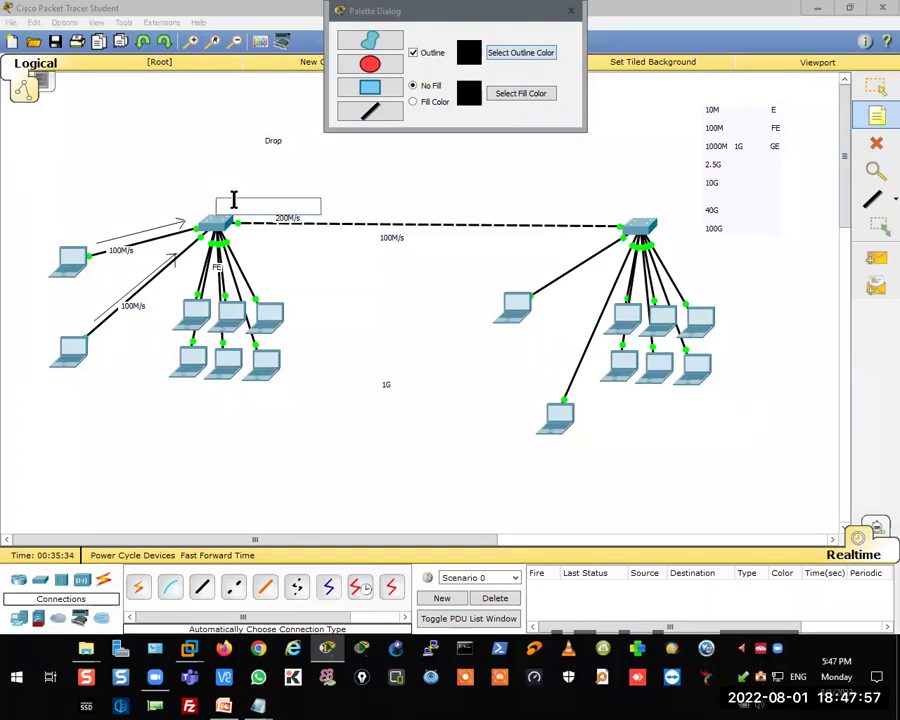
{"action": "key", "text": "ctrl+v"}
{"action": "left_click", "coordinate": [876, 90]}
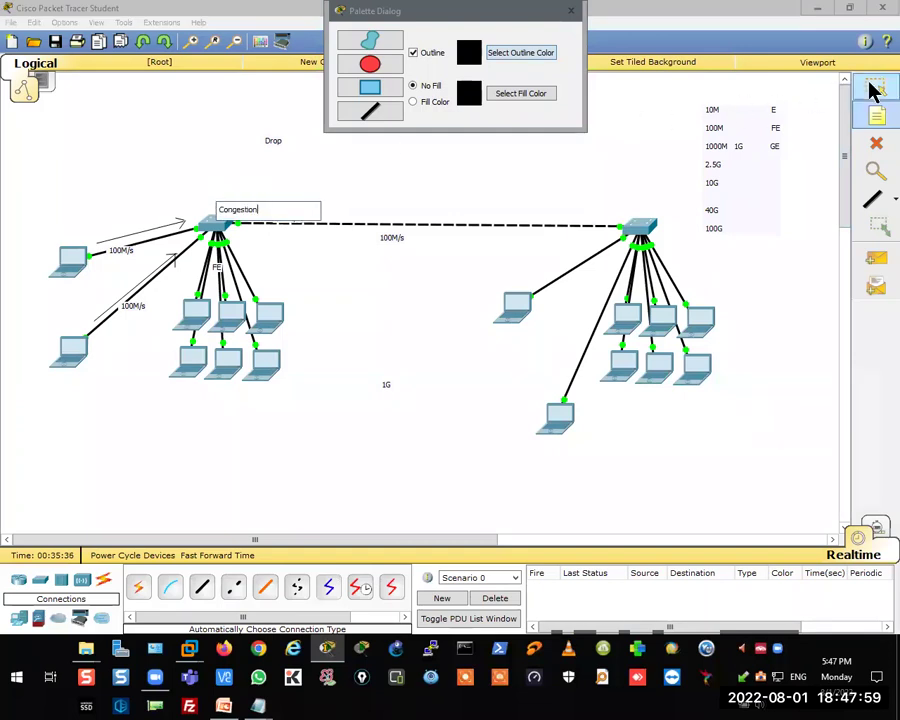
{"action": "left_click_drag", "start_coordinate": [228, 209], "coordinate": [258, 196]}
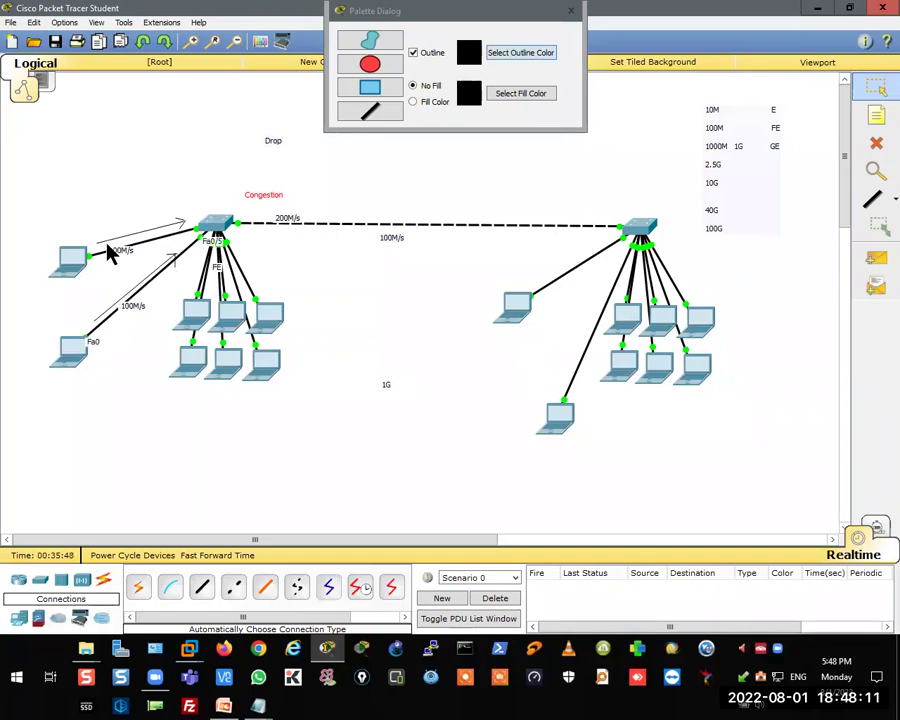
- Highlight the inter-switch link's 100M/s label and the "Bandwidth" topic in the Notepad agenda, and return to the topology
{"action": "left_click_drag", "start_coordinate": [176, 226], "coordinate": [185, 220]}
{"action": "left_click_drag", "start_coordinate": [471, 180], "coordinate": [324, 277]}
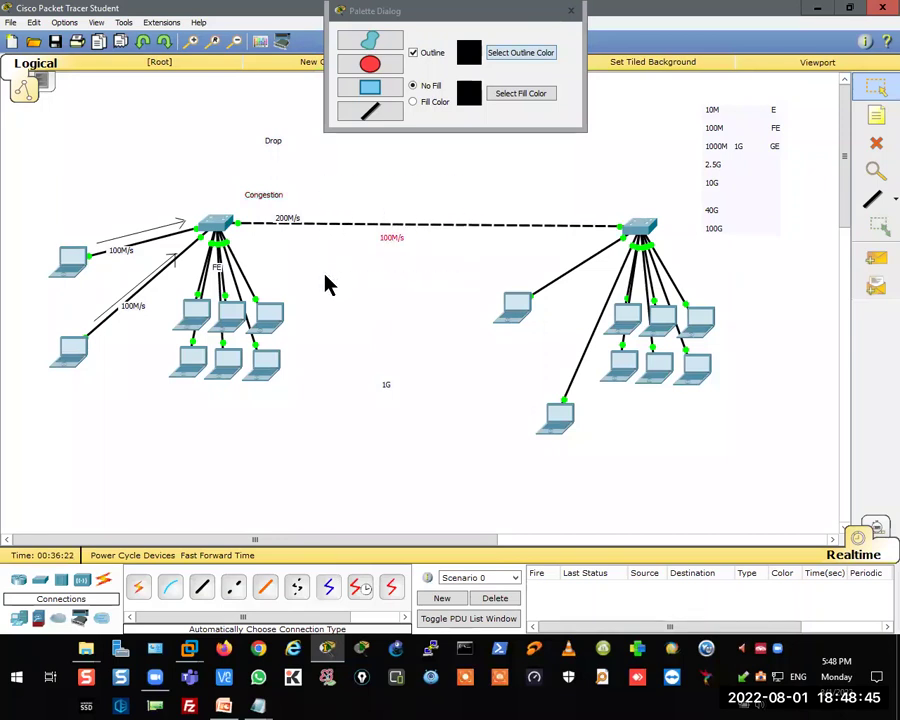
{"action": "left_click", "coordinate": [259, 707]}
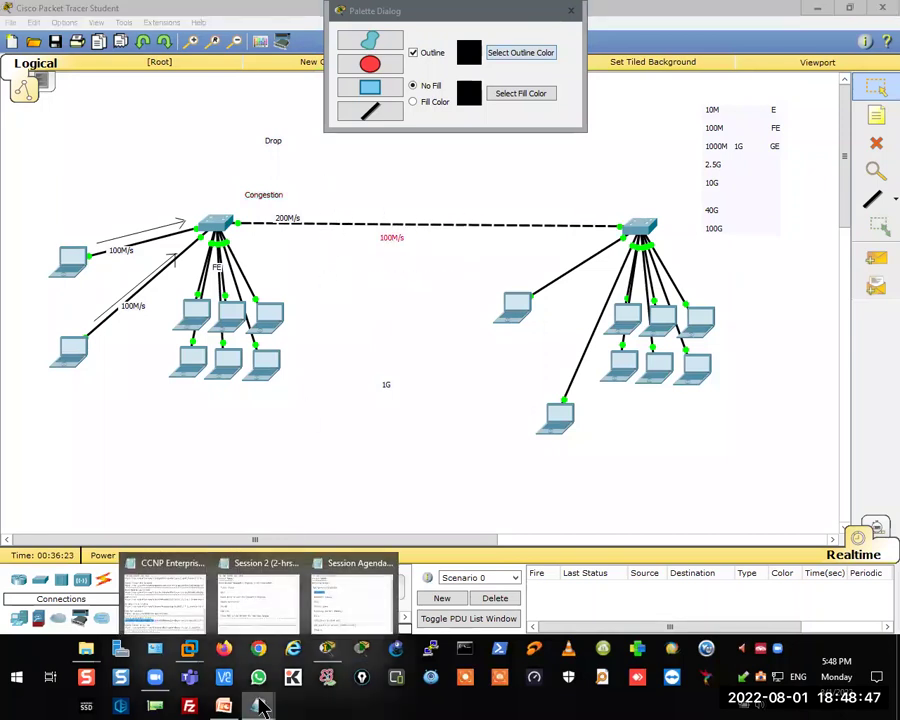
{"action": "left_click", "coordinate": [345, 597]}
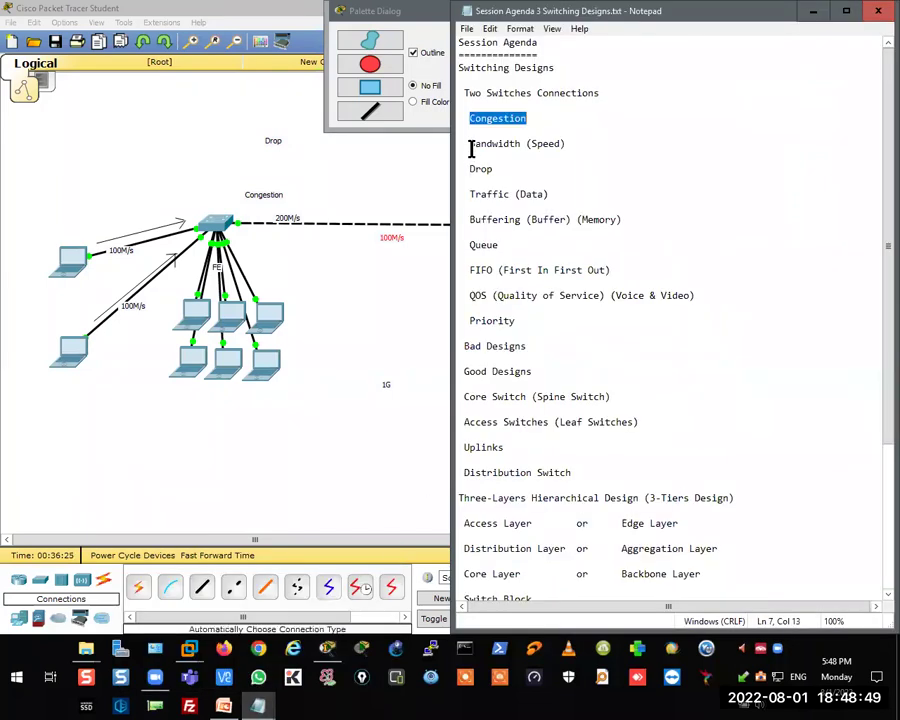
{"action": "left_click_drag", "start_coordinate": [470, 144], "coordinate": [517, 143]}
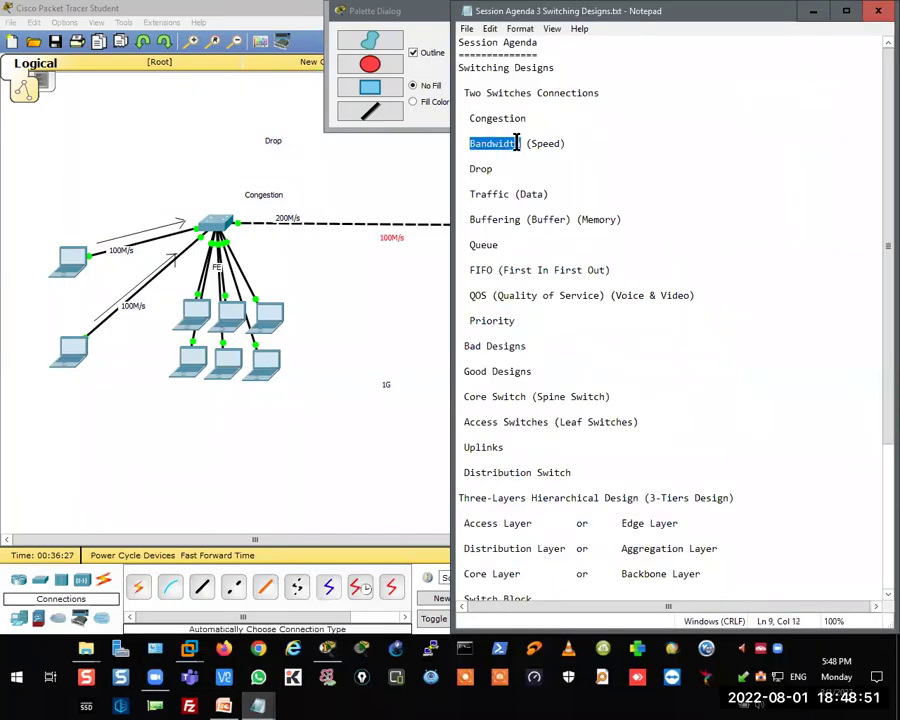
{"action": "double_click", "coordinate": [505, 145]}
{"action": "left_click", "coordinate": [355, 275]}
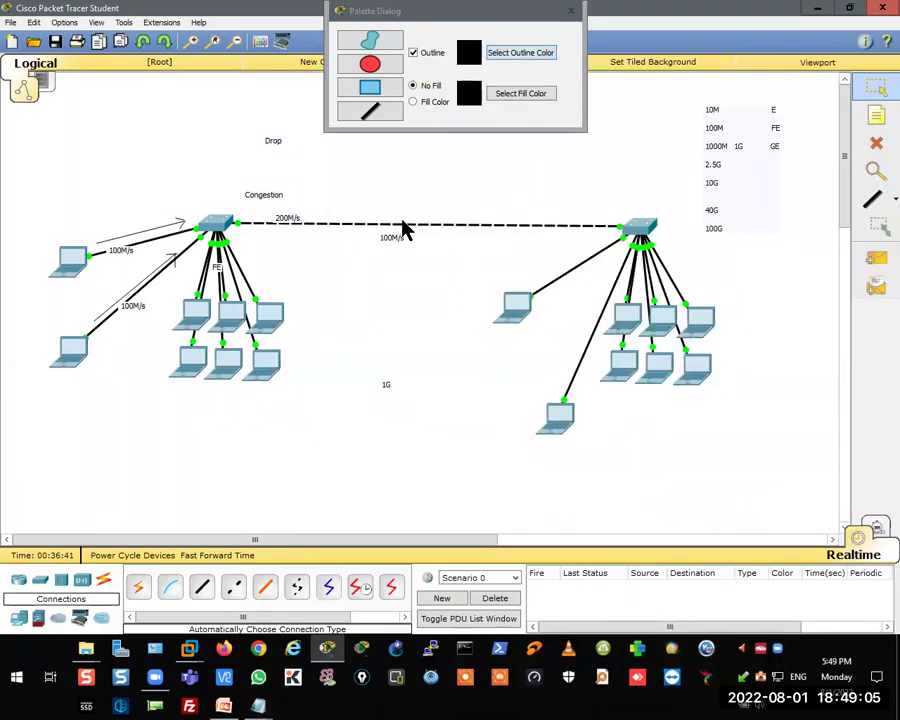
{"action": "mouse_move", "coordinate": [396, 233]}
- Stack the Congestion note directly over the Drop note above the left switch
{"action": "left_click_drag", "start_coordinate": [240, 192], "coordinate": [216, 166]}
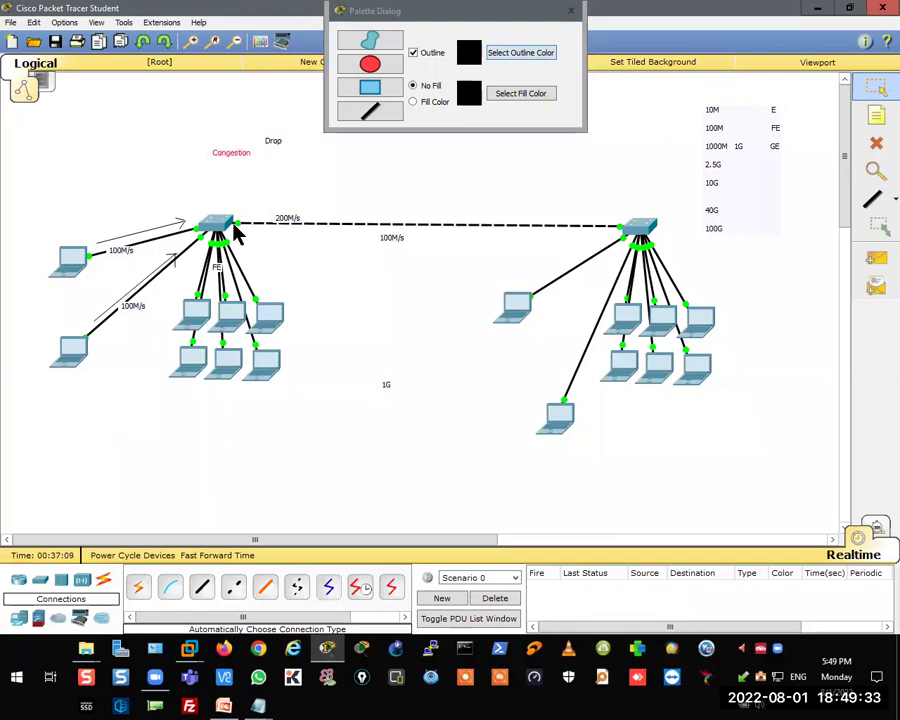
{"action": "left_click", "coordinate": [271, 141]}
{"action": "left_click_drag", "start_coordinate": [261, 121], "coordinate": [267, 155]}
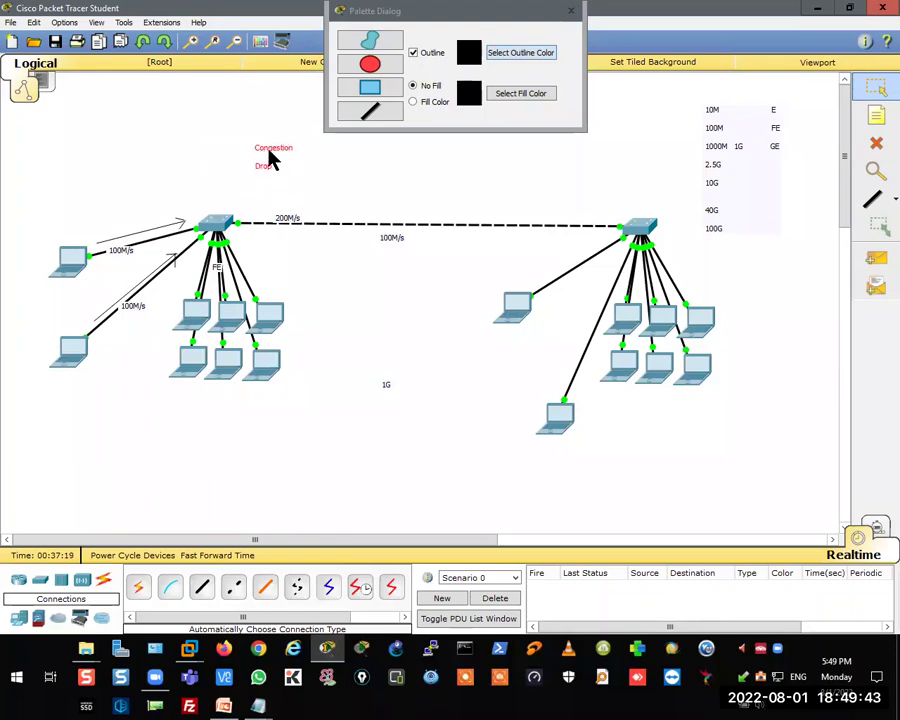
{"action": "left_click", "coordinate": [268, 177]}
- Highlight the laptops and speed labels around the left switch and examine the inter-switch link's ports
{"action": "left_click_drag", "start_coordinate": [103, 401], "coordinate": [53, 345]}
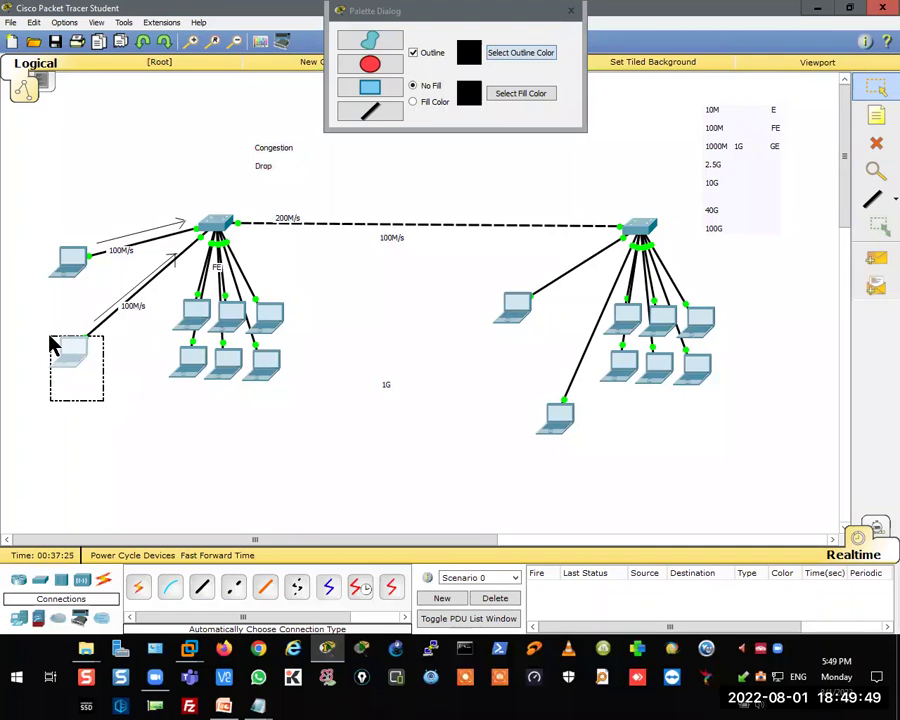
{"action": "left_click_drag", "start_coordinate": [580, 420], "coordinate": [601, 403]}
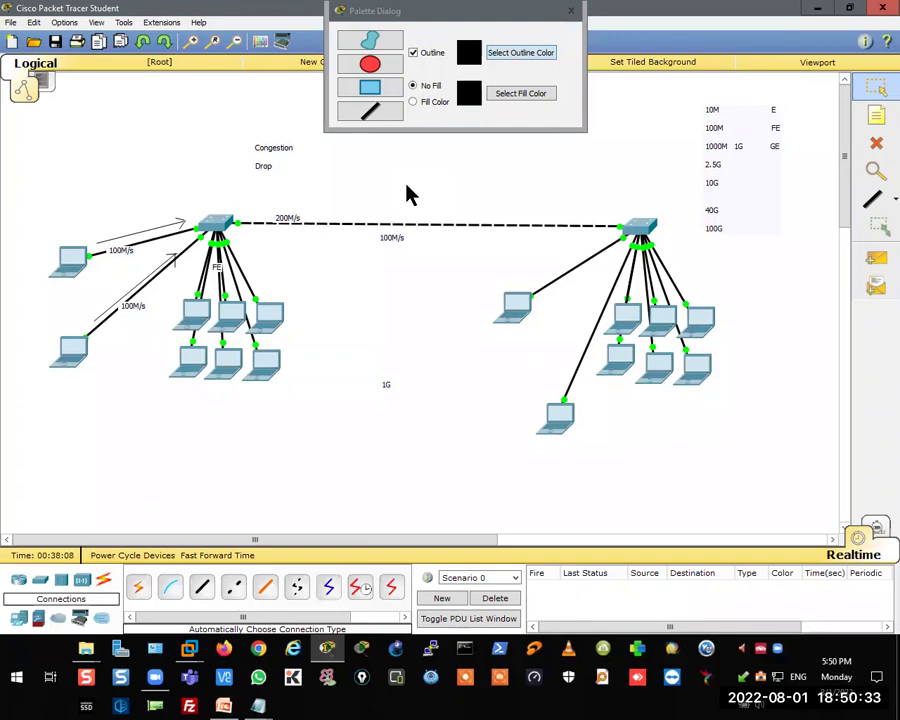
{"action": "left_click_drag", "start_coordinate": [274, 435], "coordinate": [146, 327]}
{"action": "left_click_drag", "start_coordinate": [85, 275], "coordinate": [44, 195]}
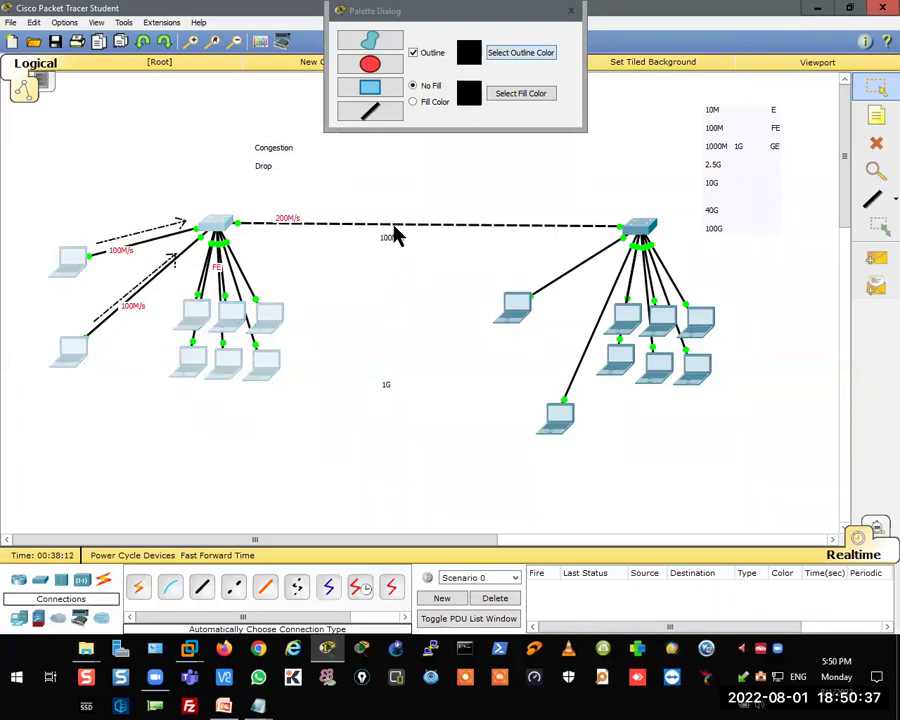
{"action": "mouse_move", "coordinate": [395, 233]}
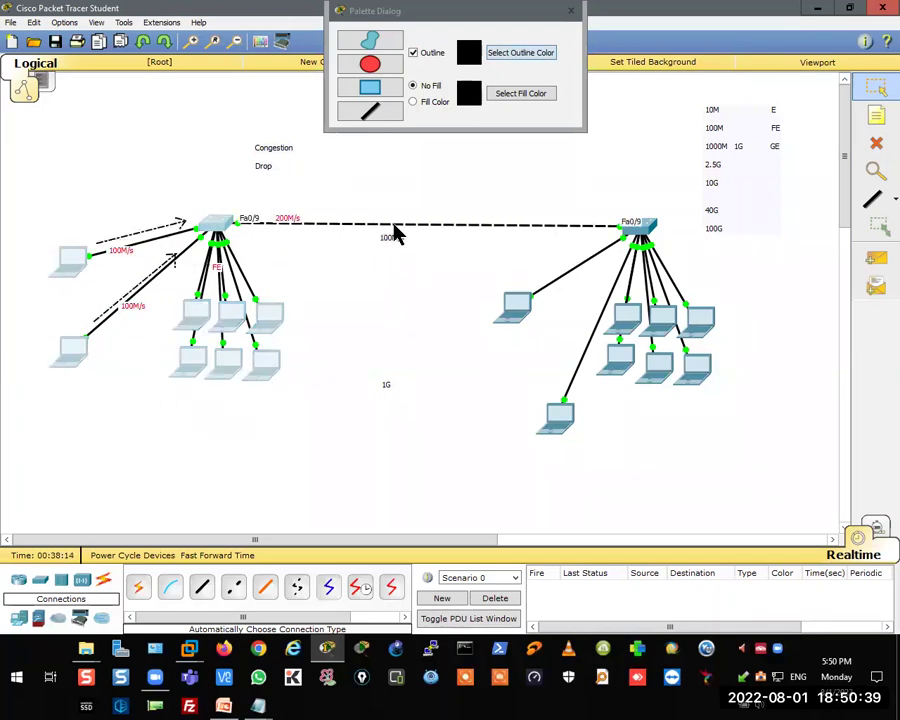
{"action": "left_click", "coordinate": [410, 187]}
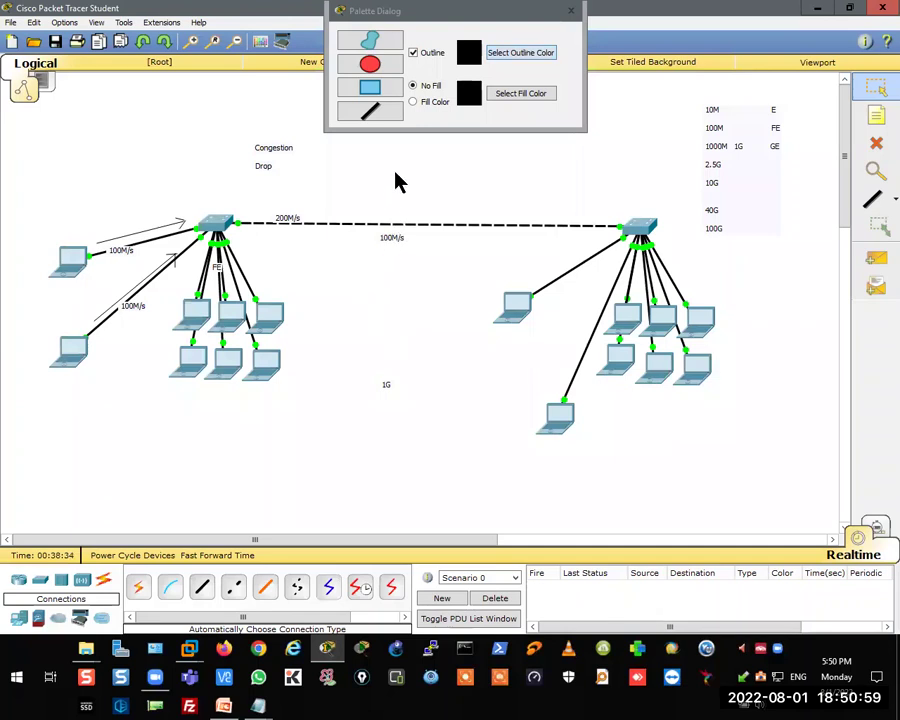
{"action": "left_click_drag", "start_coordinate": [265, 441], "coordinate": [32, 203]}
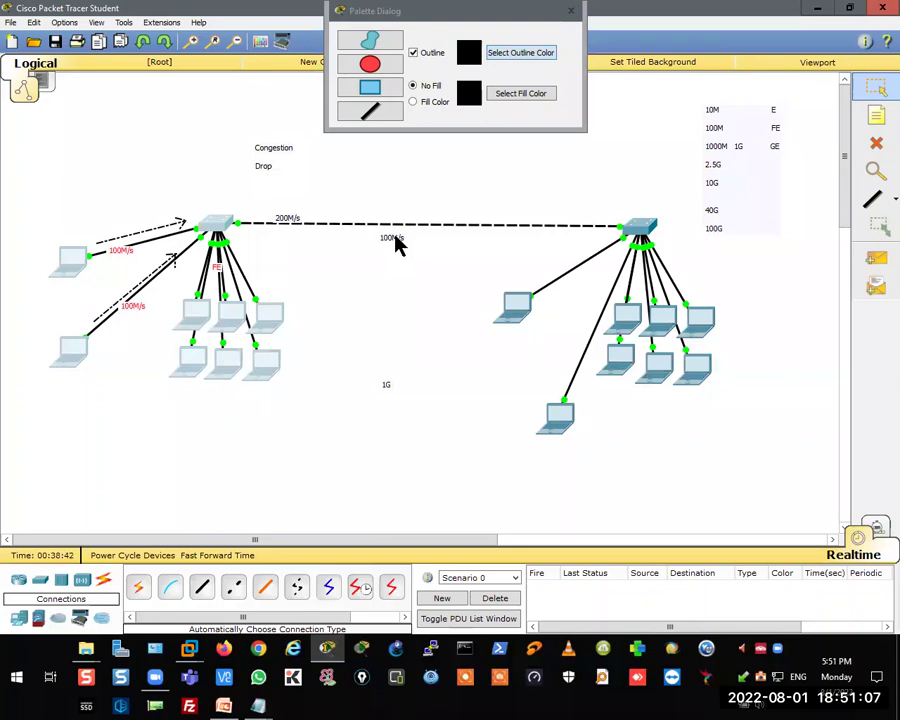
- Move the 100M/s note down off the inter-switch link and put the 1G note in its place beneath the link
{"action": "left_click_drag", "start_coordinate": [398, 243], "coordinate": [394, 378]}
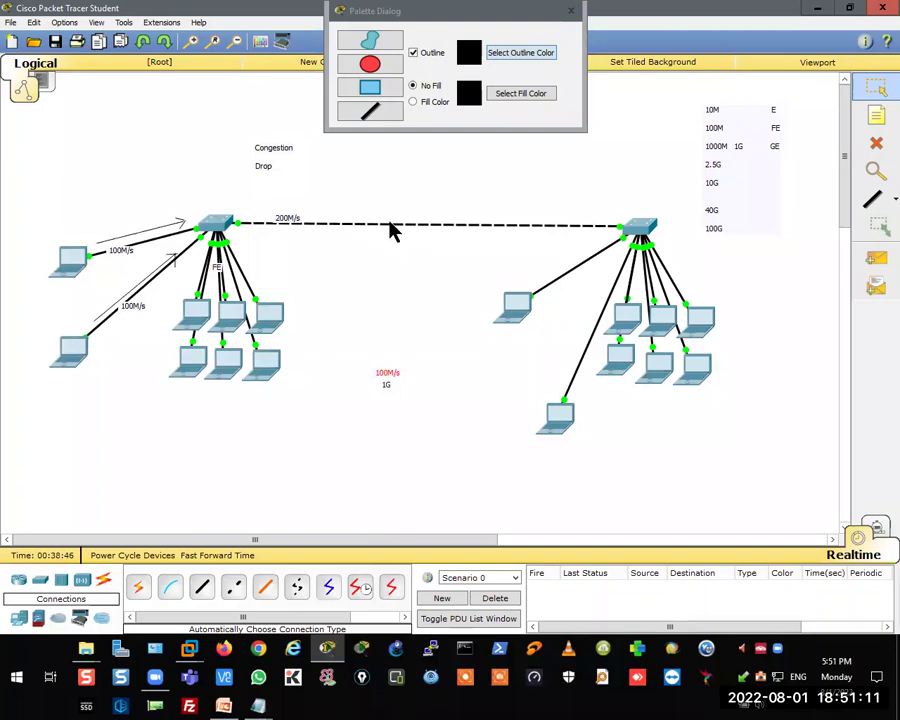
{"action": "left_click_drag", "start_coordinate": [123, 316], "coordinate": [36, 412]}
{"action": "left_click", "coordinate": [396, 308]}
{"action": "left_click_drag", "start_coordinate": [388, 383], "coordinate": [394, 246]}
{"action": "left_click_drag", "start_coordinate": [295, 253], "coordinate": [76, 386]}
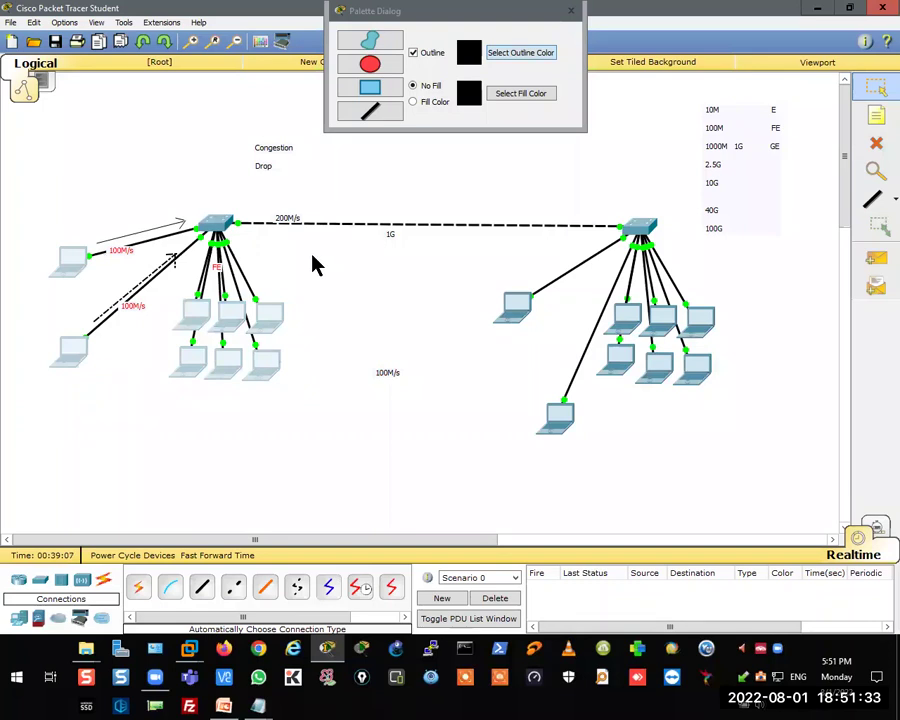
- Highlight the left switch's laptops and speed labels repeatedly and examine a laptop's port details
{"action": "left_click_drag", "start_coordinate": [283, 243], "coordinate": [68, 412]}
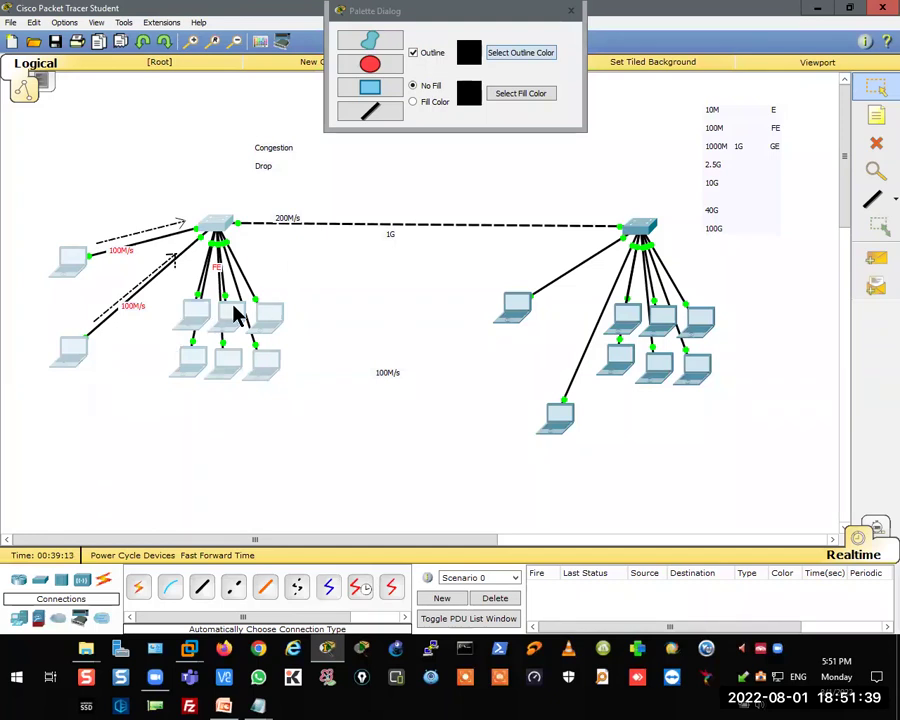
{"action": "mouse_move", "coordinate": [236, 314]}
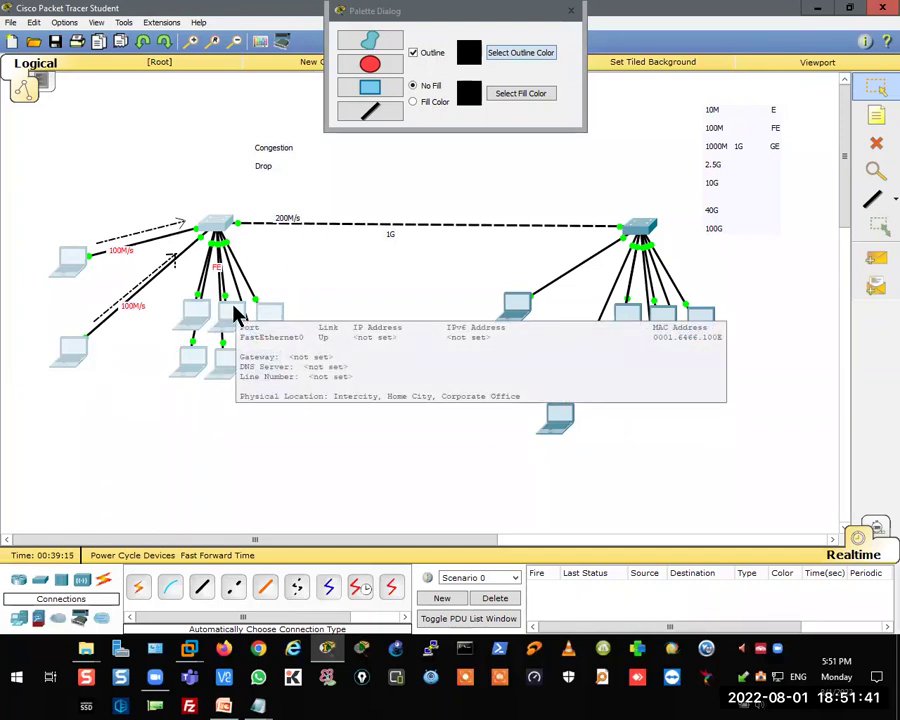
{"action": "left_click_drag", "start_coordinate": [304, 268], "coordinate": [220, 413]}
{"action": "left_click_drag", "start_coordinate": [200, 188], "coordinate": [82, 392]}
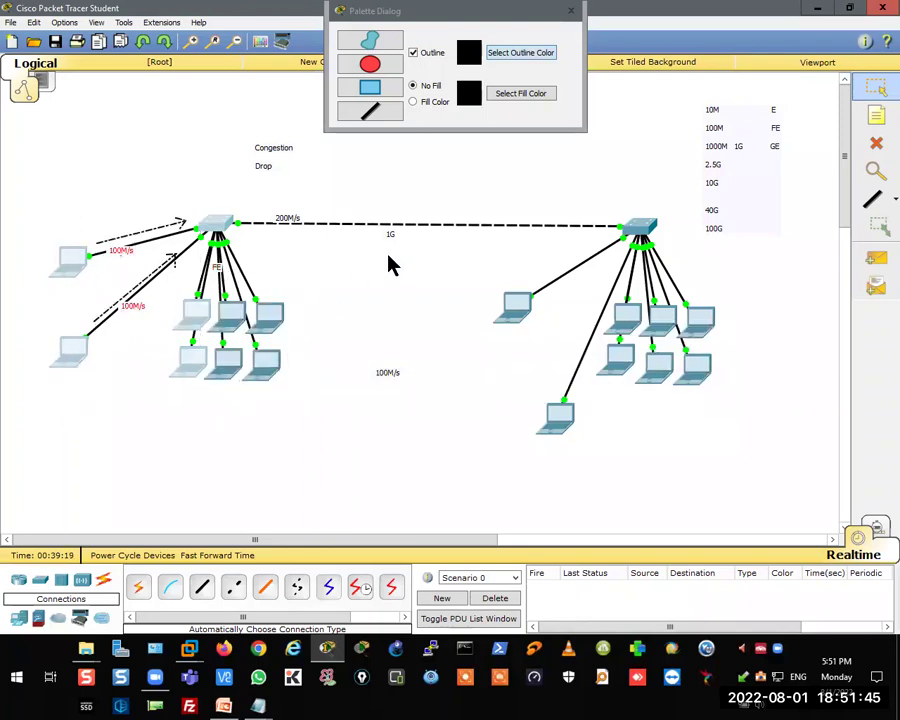
{"action": "left_click_drag", "start_coordinate": [334, 237], "coordinate": [50, 420]}
{"action": "mouse_move", "coordinate": [196, 316]}
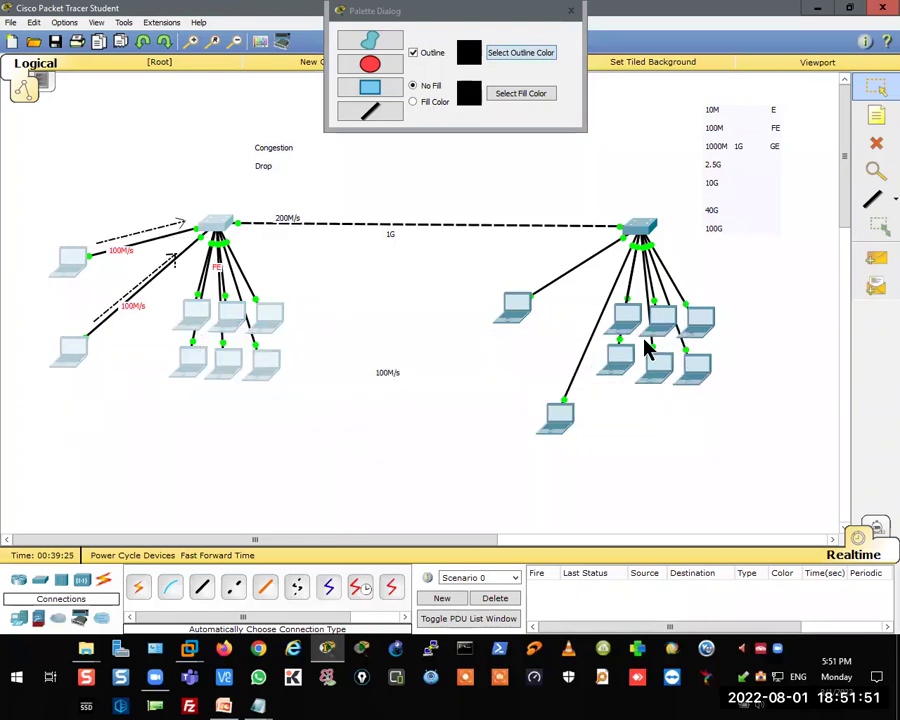
{"action": "mouse_move", "coordinate": [648, 347]}
{"action": "left_click_drag", "start_coordinate": [275, 192], "coordinate": [60, 425]}
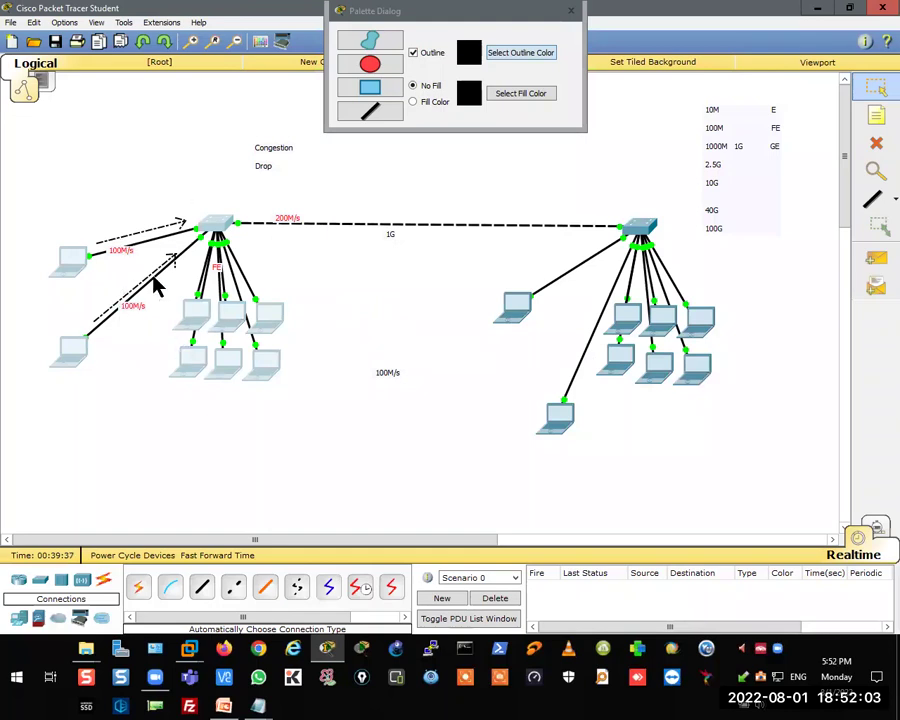
- Highlight the devices around the left switch and those around the right switch to compare both sides
{"action": "left_click_drag", "start_coordinate": [687, 289], "coordinate": [776, 324]}
{"action": "left_click_drag", "start_coordinate": [515, 403], "coordinate": [428, 336]}
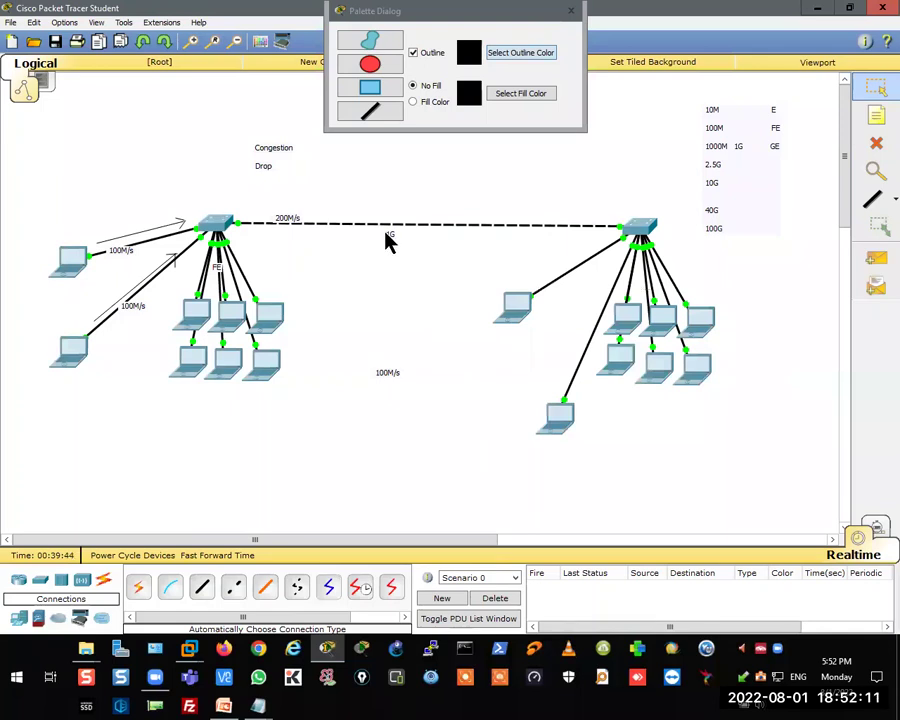
{"action": "left_click_drag", "start_coordinate": [304, 186], "coordinate": [138, 335]}
{"action": "left_click_drag", "start_coordinate": [85, 397], "coordinate": [40, 418]}
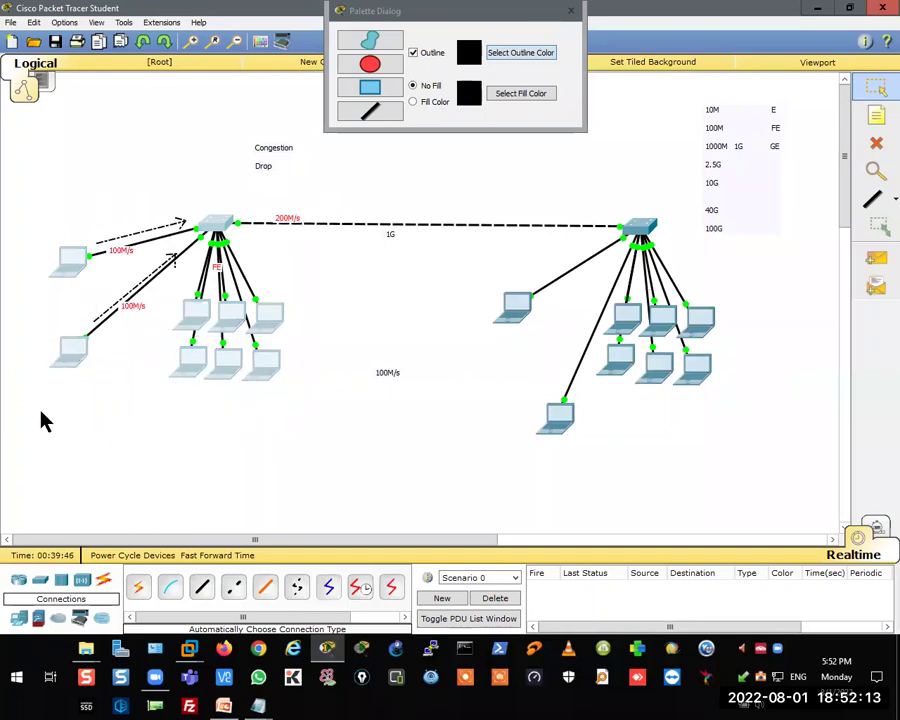
{"action": "mouse_move", "coordinate": [798, 243]}
{"action": "left_mouse_down"}
{"action": "mouse_move", "coordinate": [447, 517]}
{"action": "mouse_move", "coordinate": [457, 475]}
{"action": "left_mouse_up"}
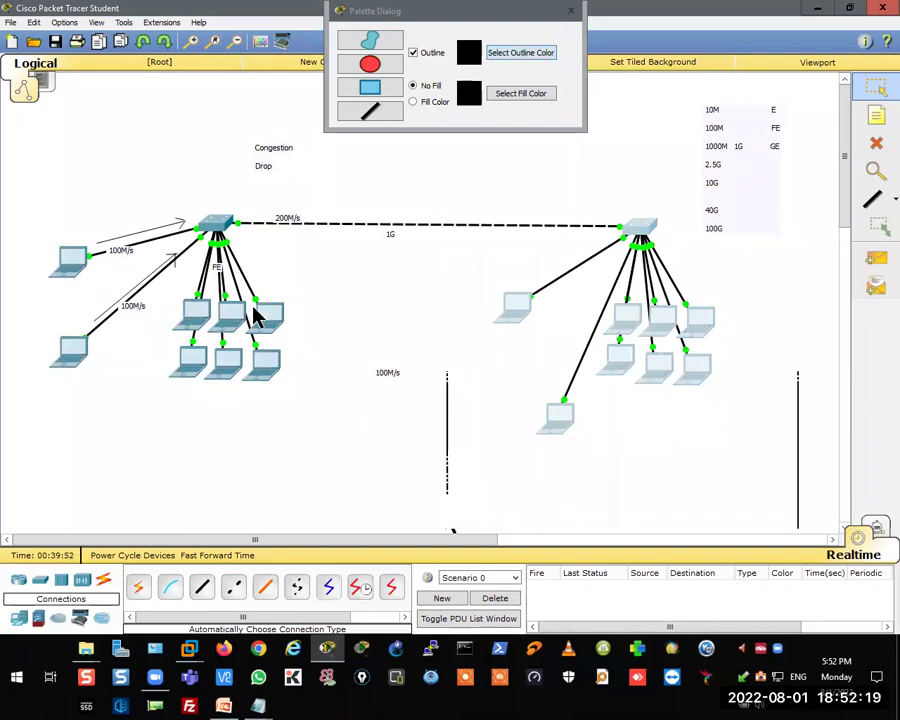
- Nudge the 1G note slightly along the underside of the inter-switch link and highlight the left switch's devices
{"action": "left_click", "coordinate": [394, 238]}
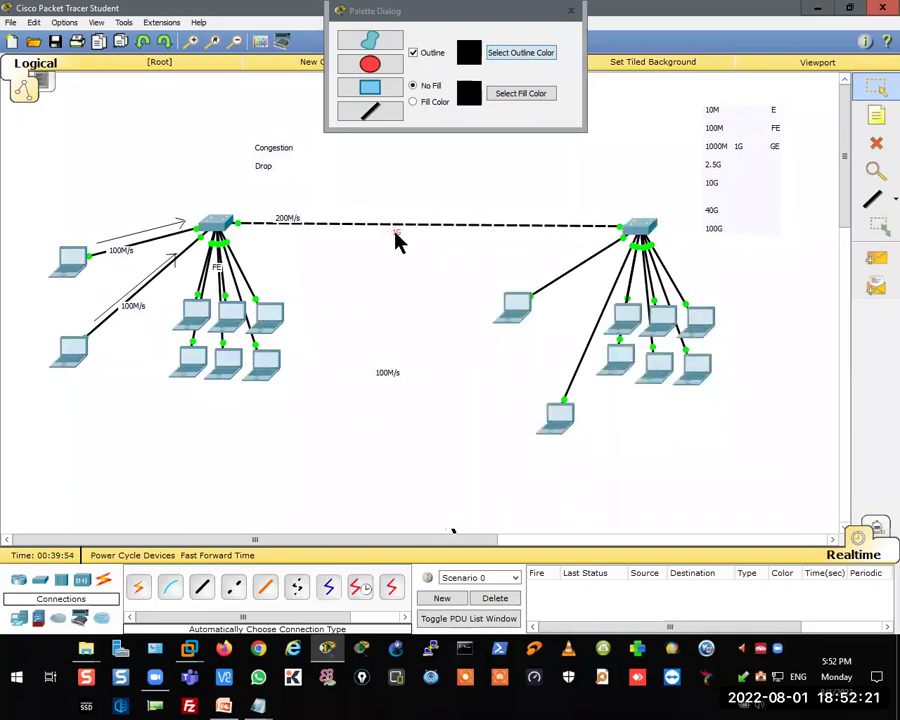
{"action": "left_click_drag", "start_coordinate": [306, 195], "coordinate": [58, 402]}
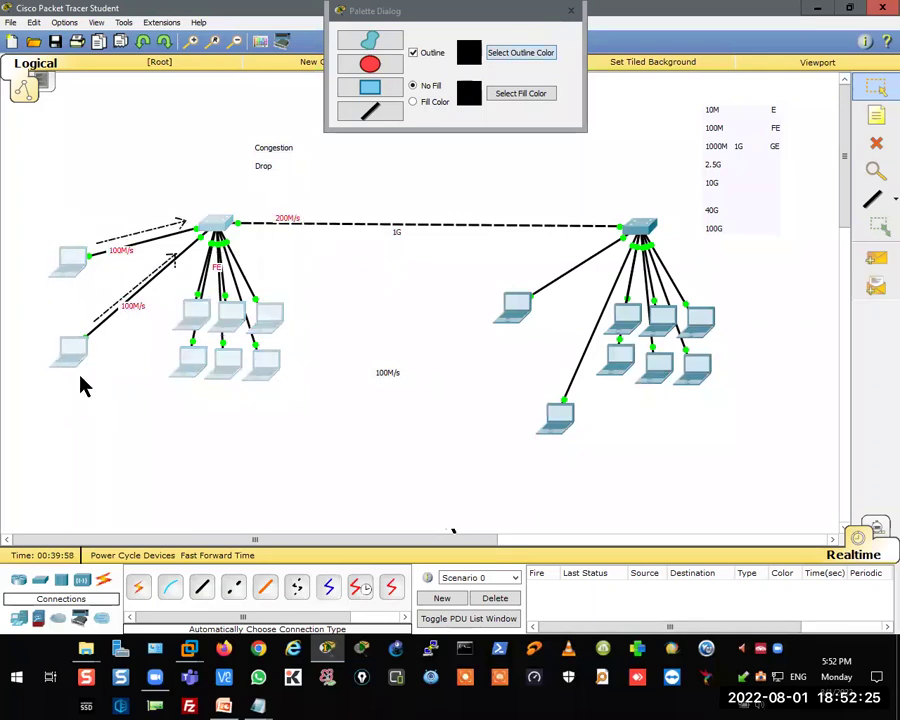
{"action": "left_click", "coordinate": [357, 313]}
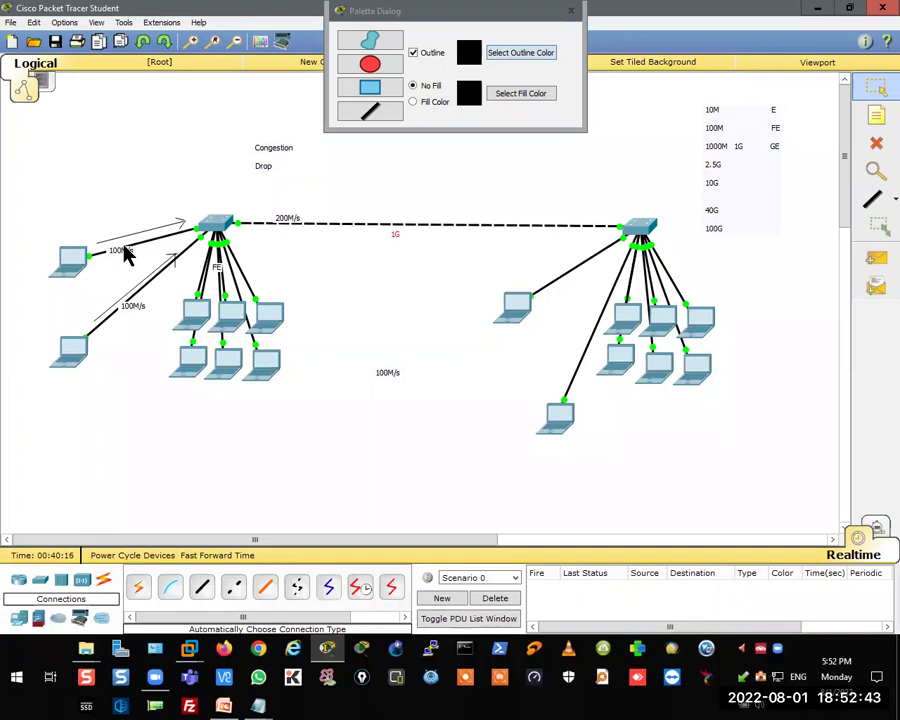
- Draw a long arrow above the inter-switch link, running from the left switch toward the right switch
{"action": "left_click", "coordinate": [876, 200]}
{"action": "left_click_drag", "start_coordinate": [236, 207], "coordinate": [576, 211]}
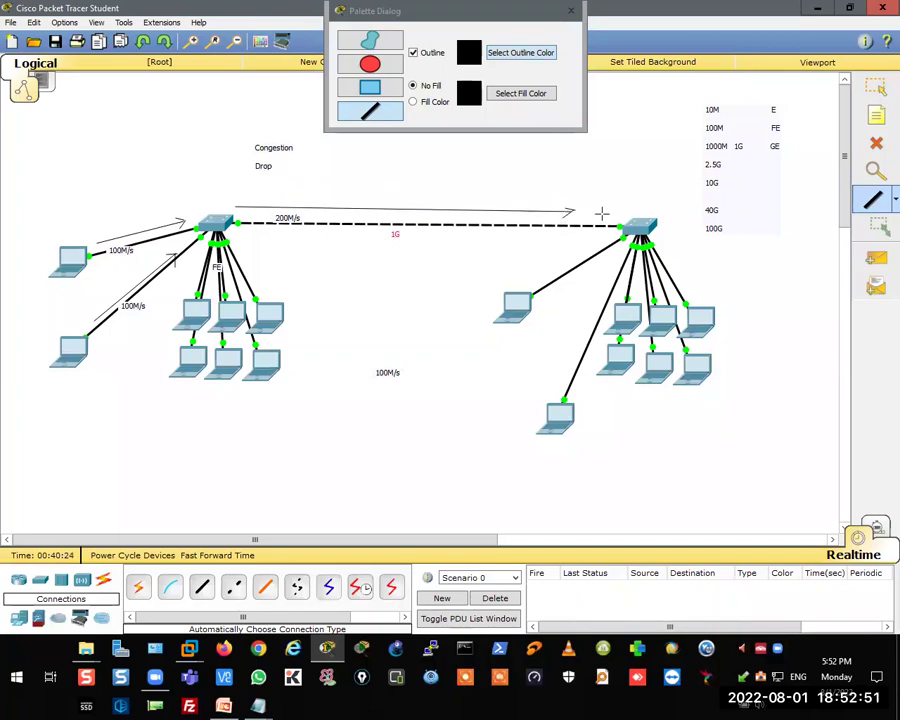
{"action": "left_click", "coordinate": [877, 89]}
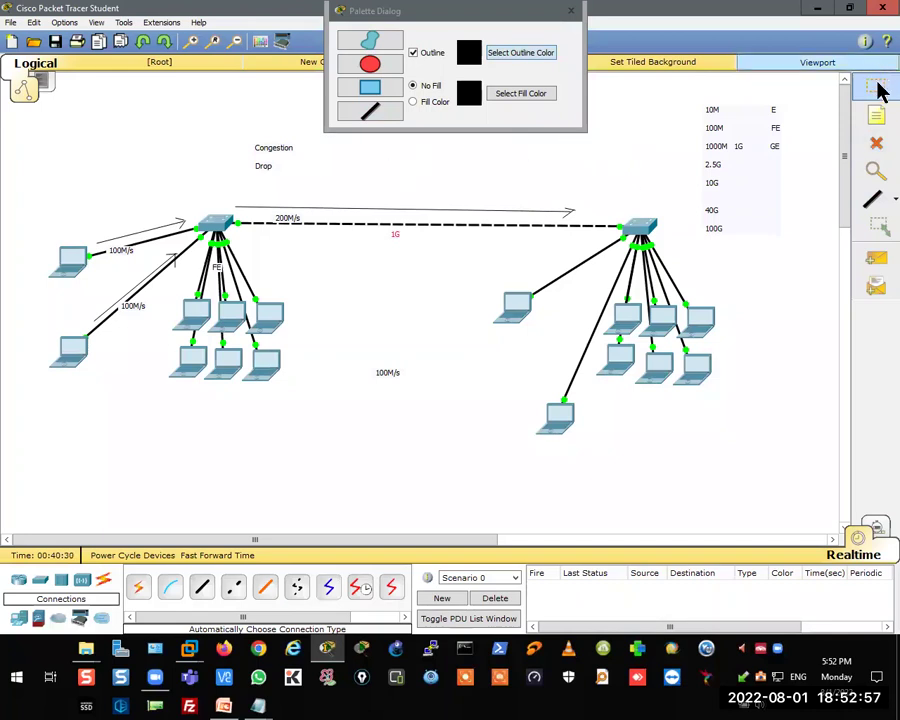
- Highlight the left switch's laptops and shift the Congestion and Drop notes together slightly right and down
{"action": "left_click_drag", "start_coordinate": [287, 255], "coordinate": [43, 422]}
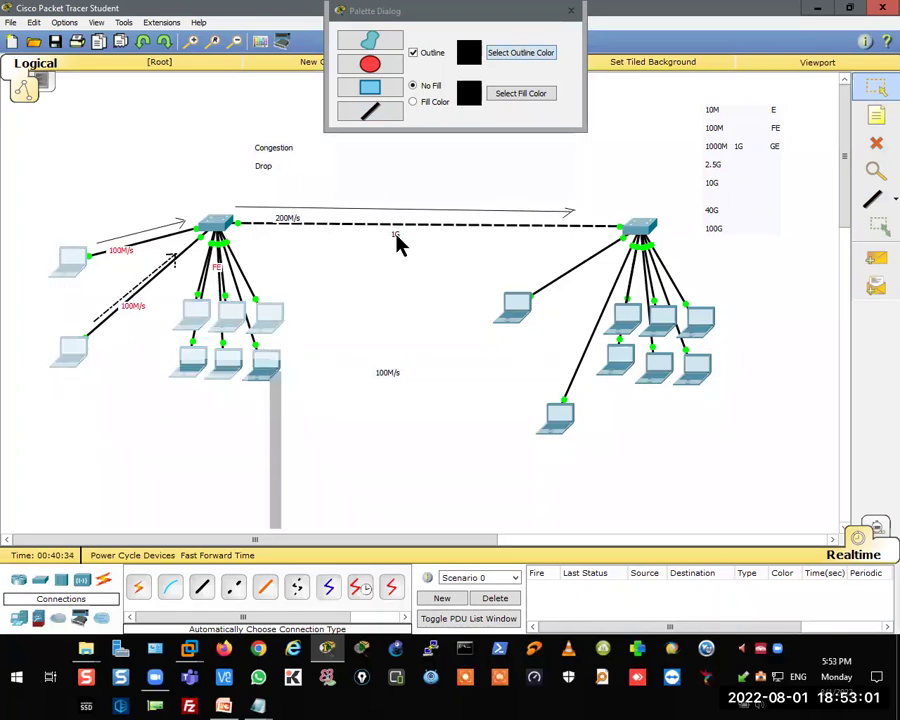
{"action": "left_click", "coordinate": [264, 178]}
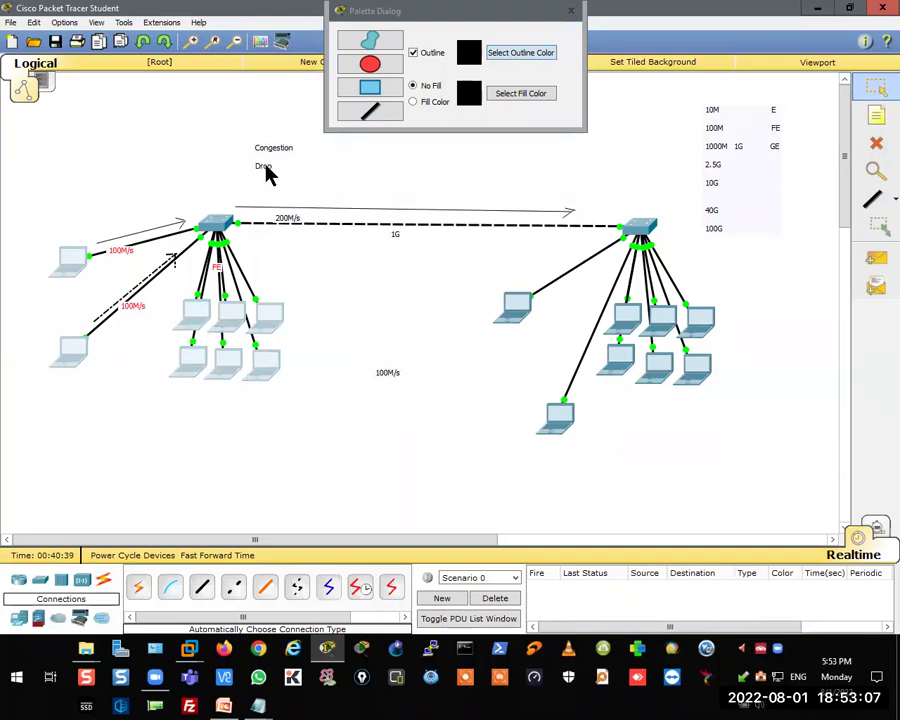
{"action": "left_click_drag", "start_coordinate": [291, 114], "coordinate": [255, 186]}
{"action": "left_click", "coordinate": [405, 172]}
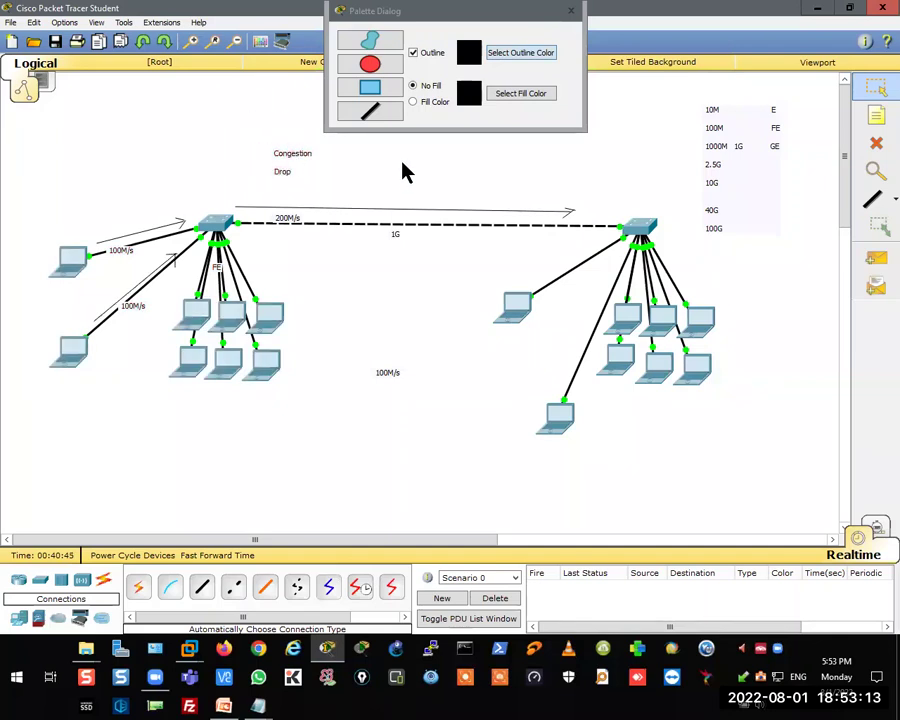
- Switch to the Session Agenda in Notepad, highlight the "Buffering" and "Traffic" topics, and return to the topology
{"action": "left_click", "coordinate": [261, 706]}
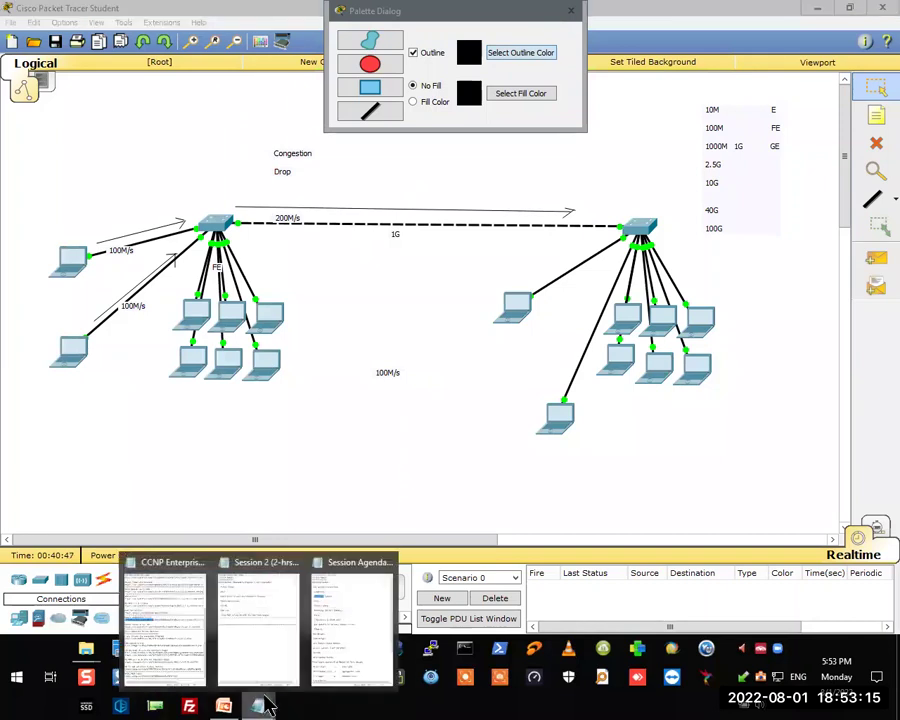
{"action": "left_click", "coordinate": [352, 615]}
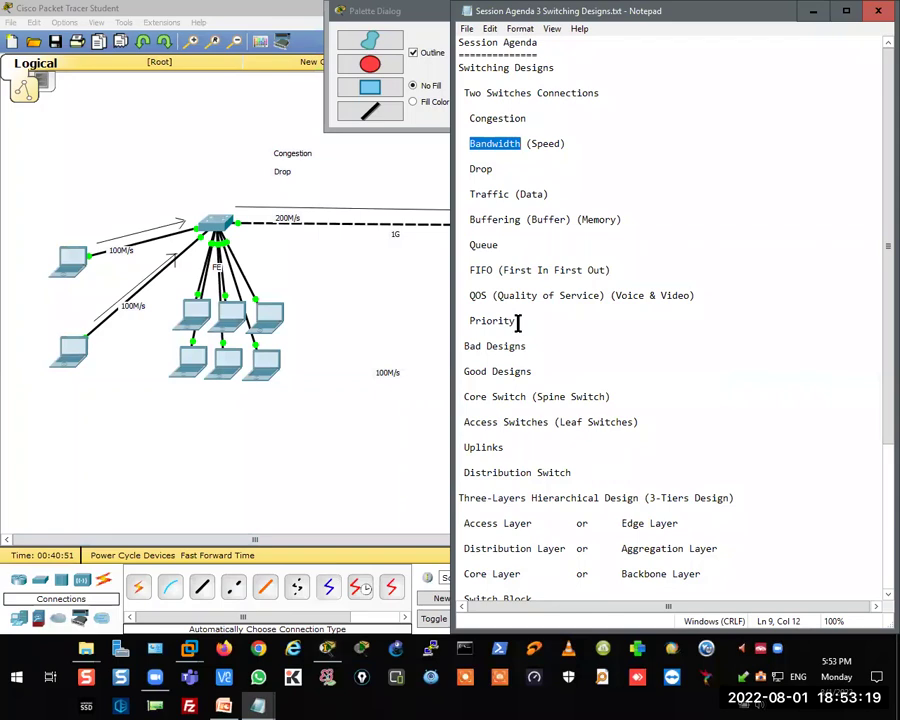
{"action": "left_click_drag", "start_coordinate": [470, 221], "coordinate": [516, 220]}
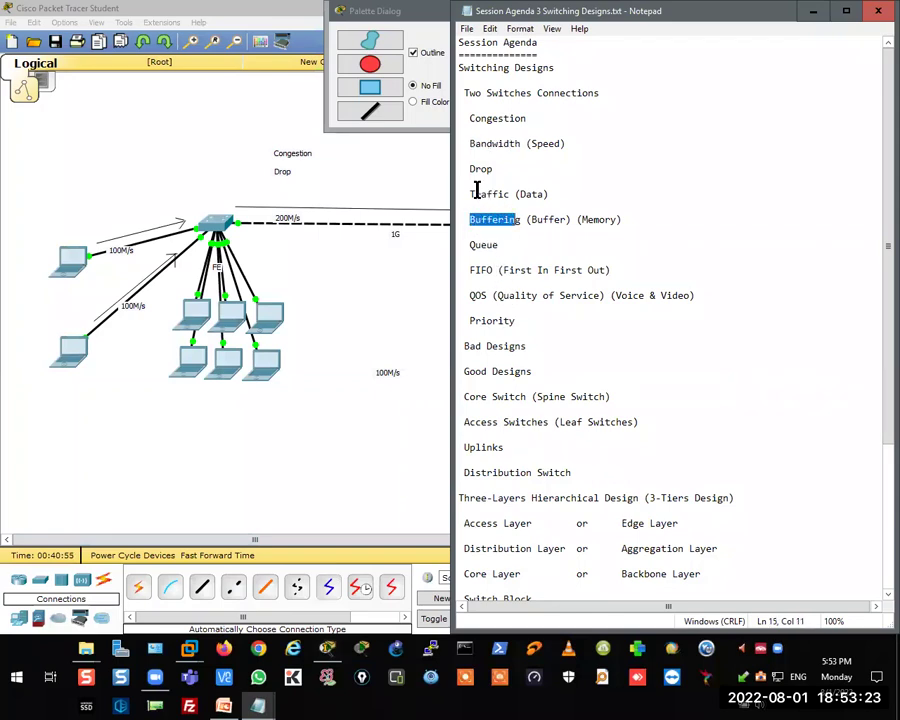
{"action": "left_click_drag", "start_coordinate": [471, 194], "coordinate": [507, 196]}
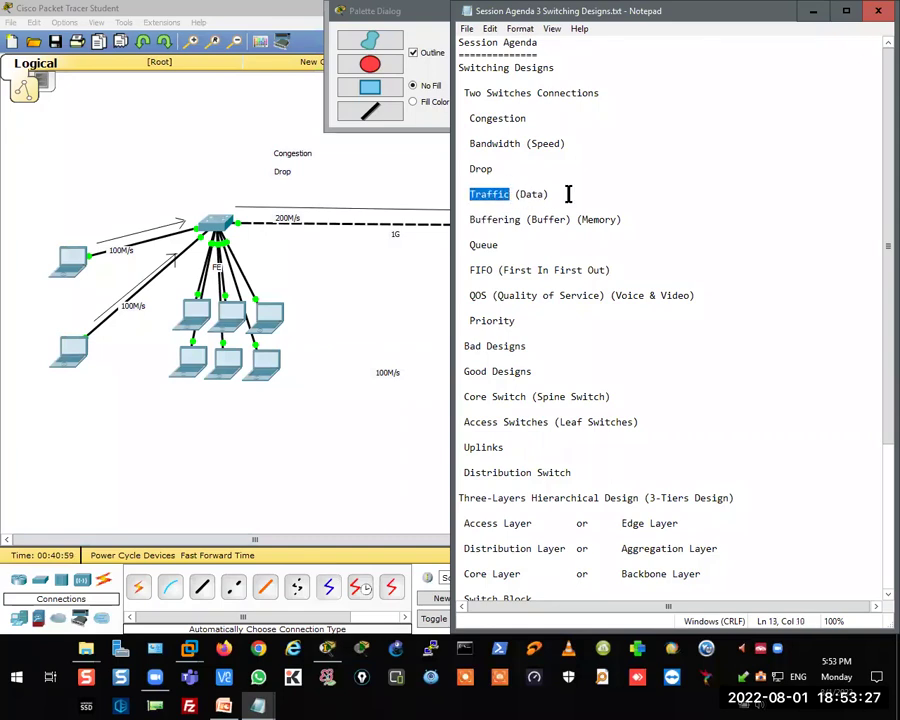
{"action": "left_click", "coordinate": [311, 287]}
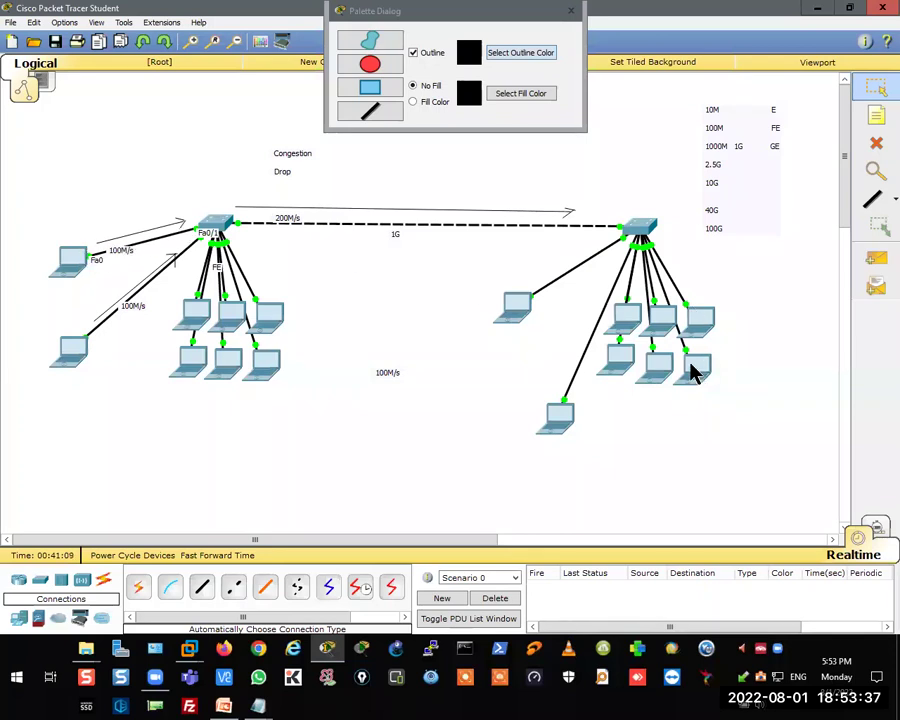
- Reopen the Session Agenda in Notepad, highlight the "Buffering" topic, and return to the topology
{"action": "left_click", "coordinate": [258, 706]}
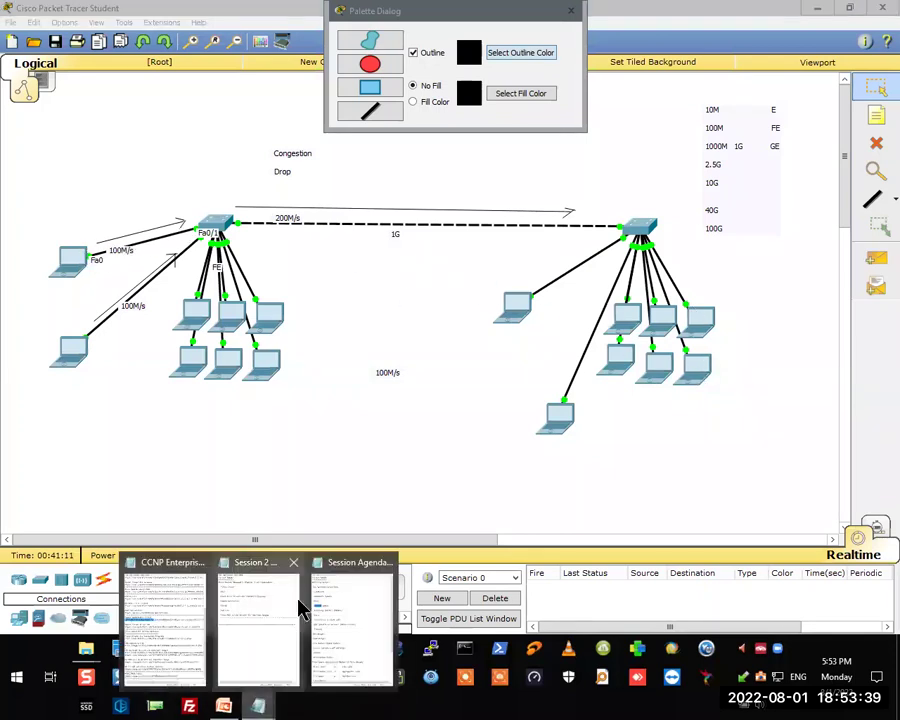
{"action": "left_click", "coordinate": [357, 572]}
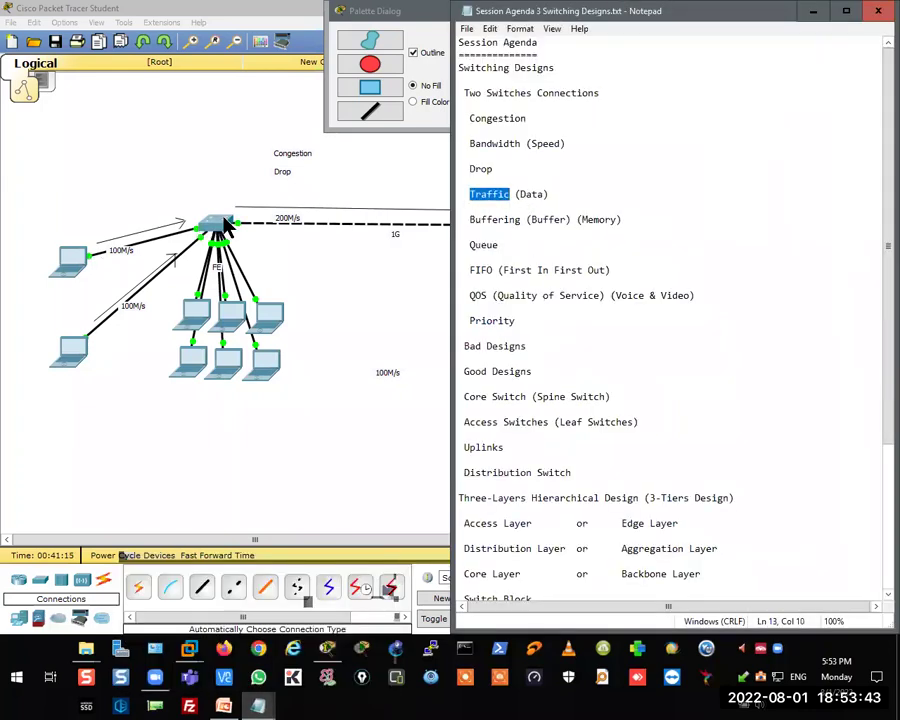
{"action": "left_click_drag", "start_coordinate": [470, 219], "coordinate": [517, 219]}
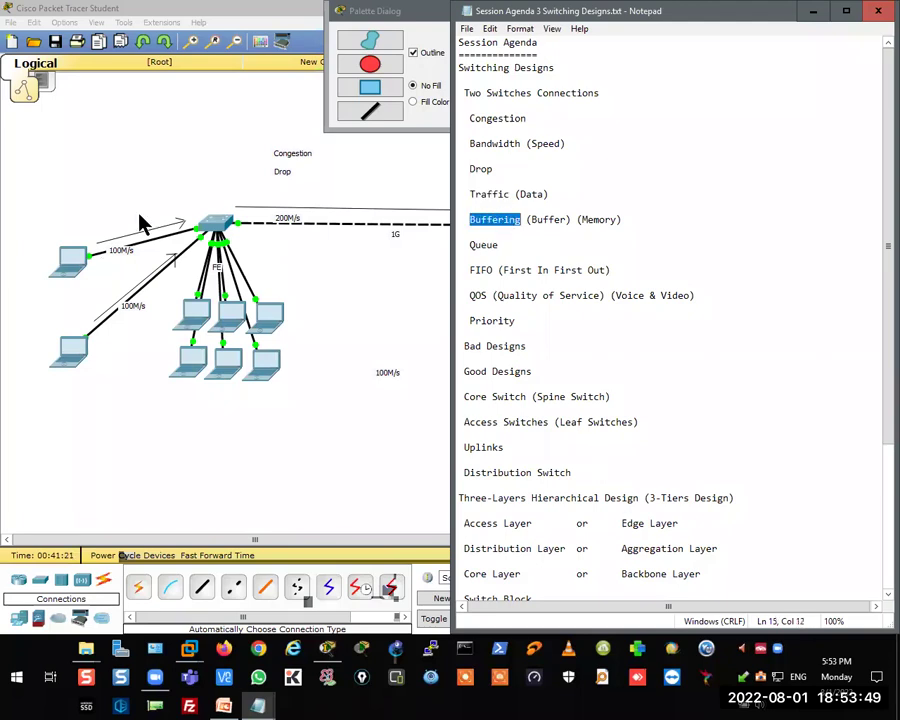
{"action": "left_click", "coordinate": [227, 152]}
- Draw an unfilled rectangle above the left switch, beside the Congestion and Drop notes
{"action": "left_click", "coordinate": [876, 116]}
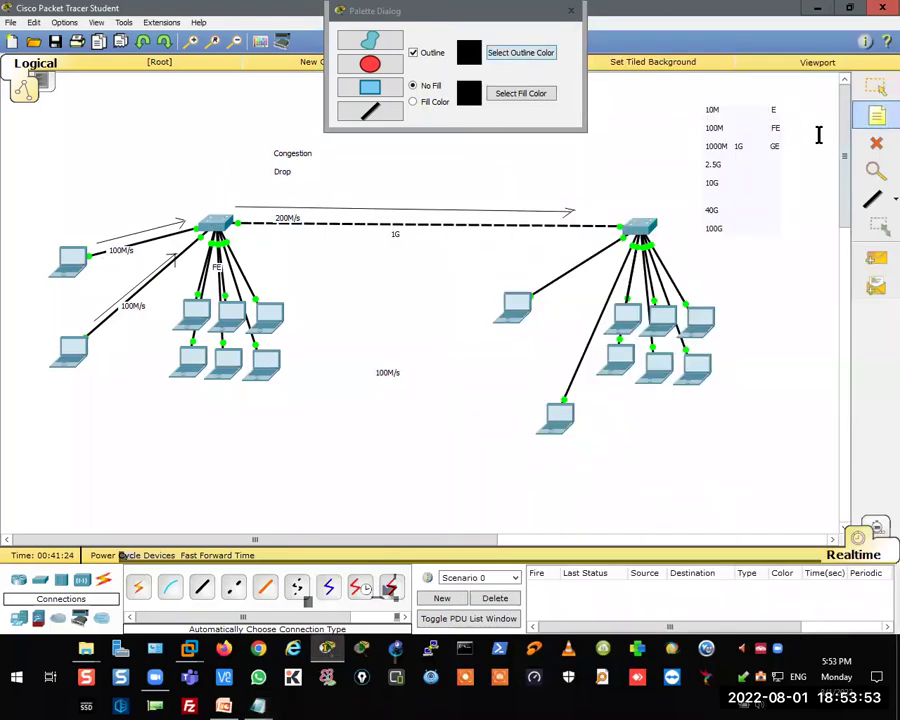
{"action": "left_click", "coordinate": [385, 86]}
{"action": "left_click_drag", "start_coordinate": [235, 139], "coordinate": [156, 200]}
- Add a note reading "Memory (Buffer)" along the upper edge of the rectangle above the left switch
{"action": "left_click", "coordinate": [880, 118]}
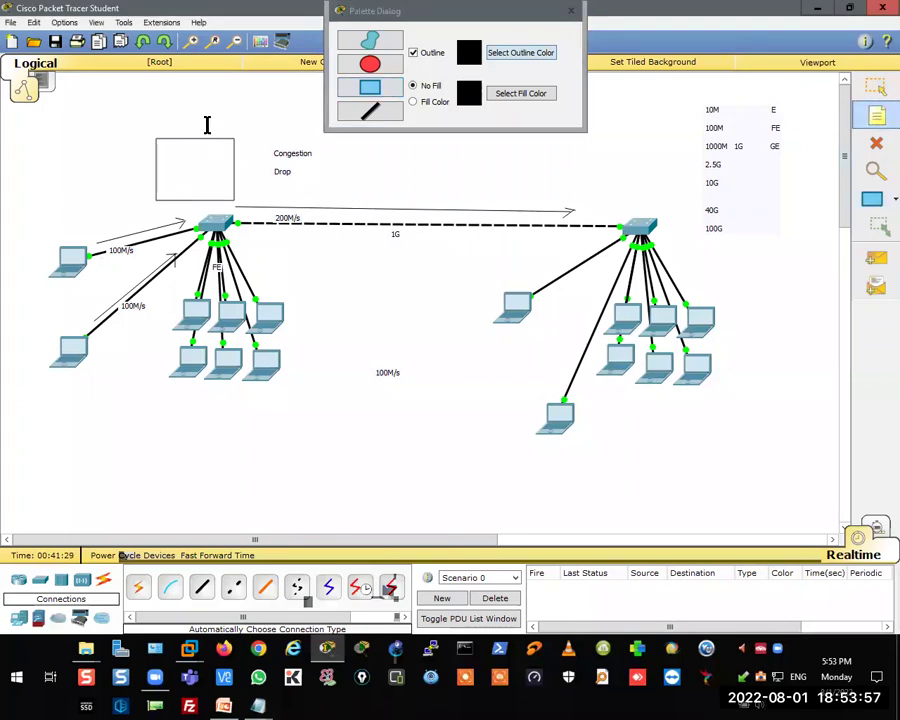
{"action": "left_click", "coordinate": [166, 125]}
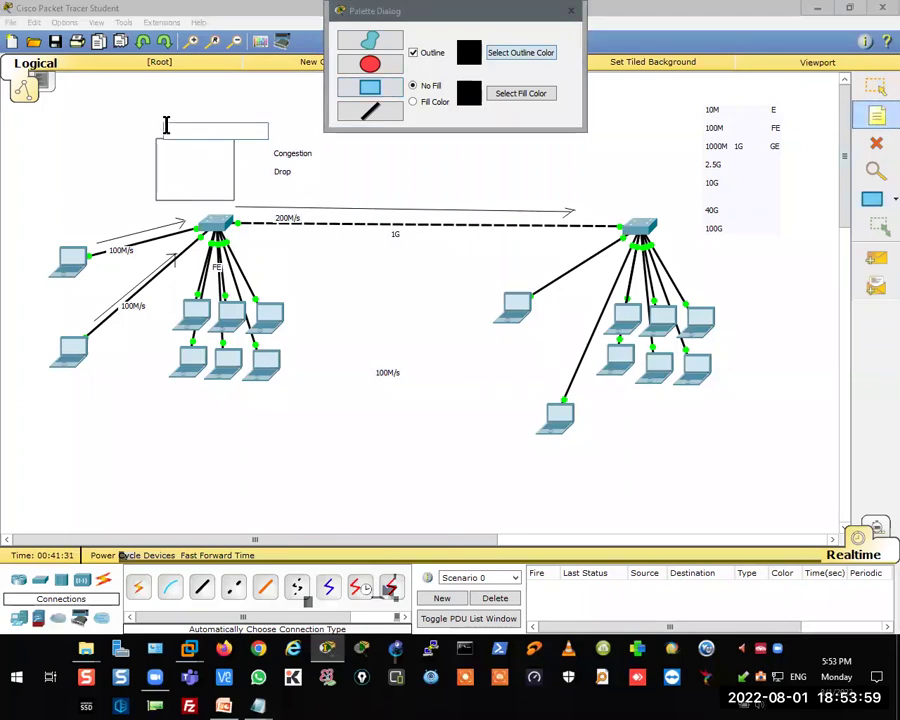
{"action": "type", "text": "Memory"}
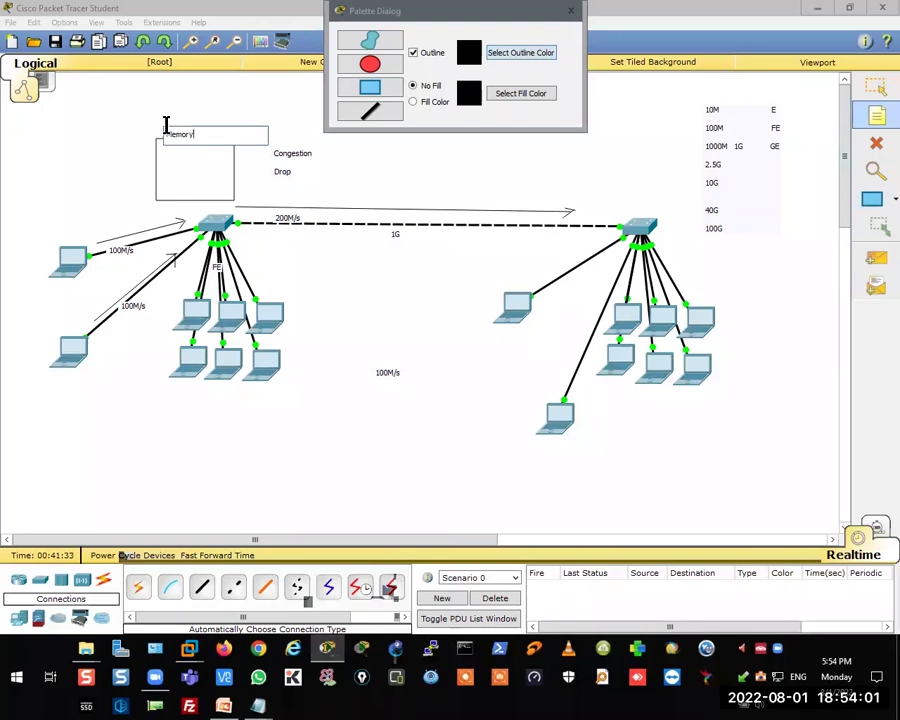
{"action": "type", "text": " (Buffer)"}
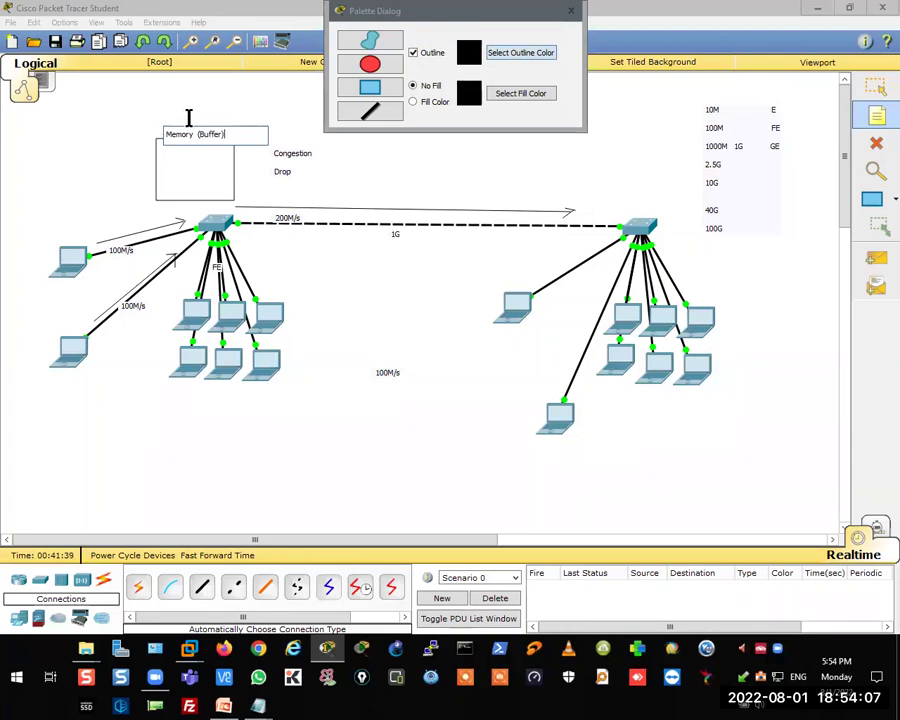
{"action": "left_click", "coordinate": [876, 88]}
- Align the Memory (Buffer) note over the rectangle and stack the Congestion and Drop notes close to its right side
{"action": "left_click", "coordinate": [205, 136]}
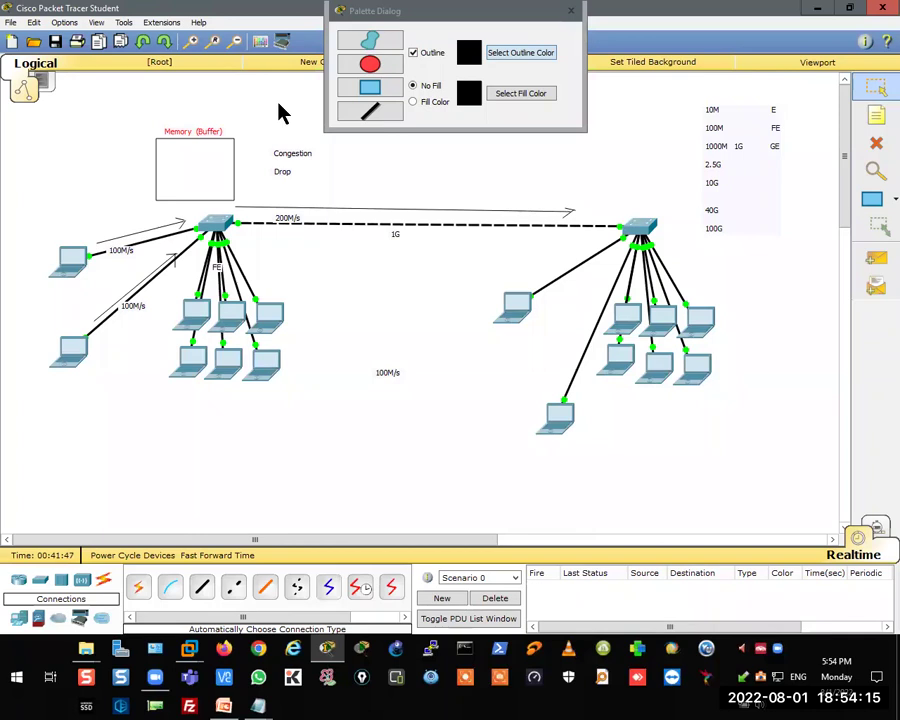
{"action": "left_click_drag", "start_coordinate": [281, 157], "coordinate": [255, 143]}
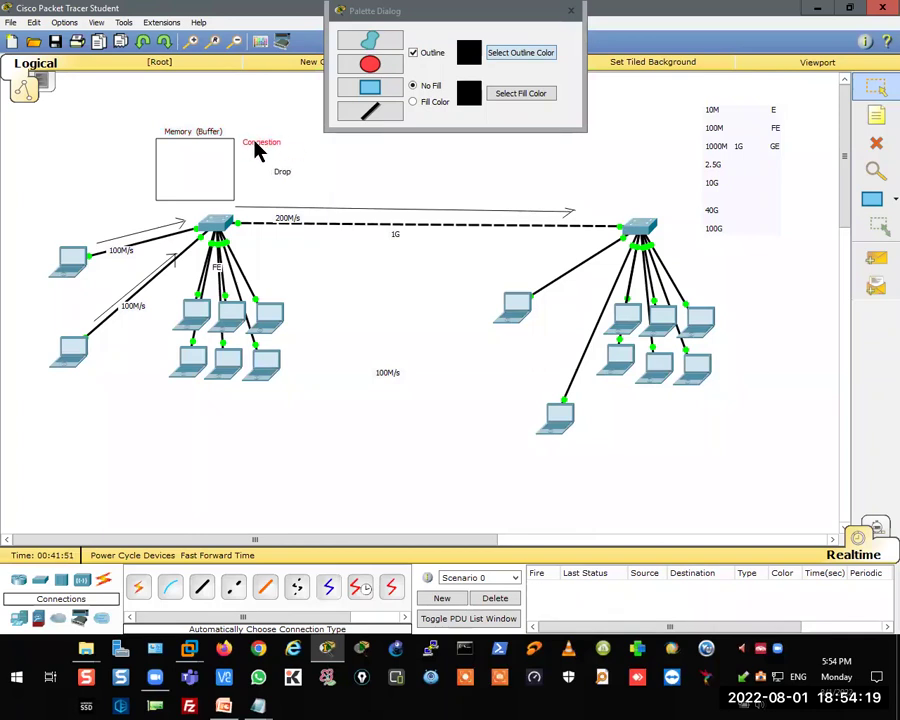
{"action": "left_click_drag", "start_coordinate": [287, 176], "coordinate": [266, 170]}
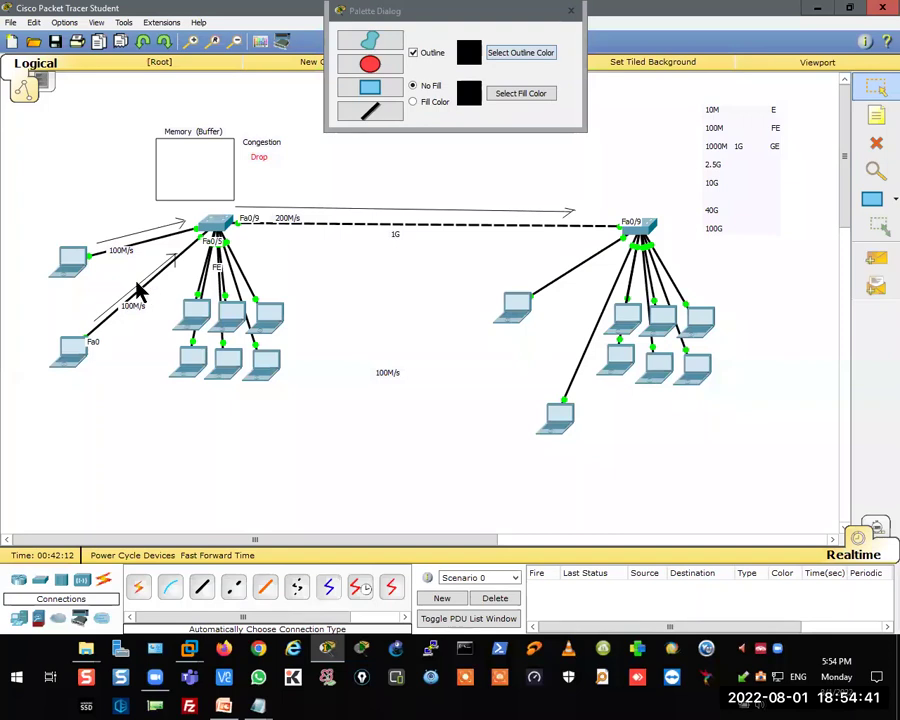
- Add a "100M/s" note inside the upper-left corner of the Memory (Buffer) rectangle
{"action": "left_click", "coordinate": [870, 120]}
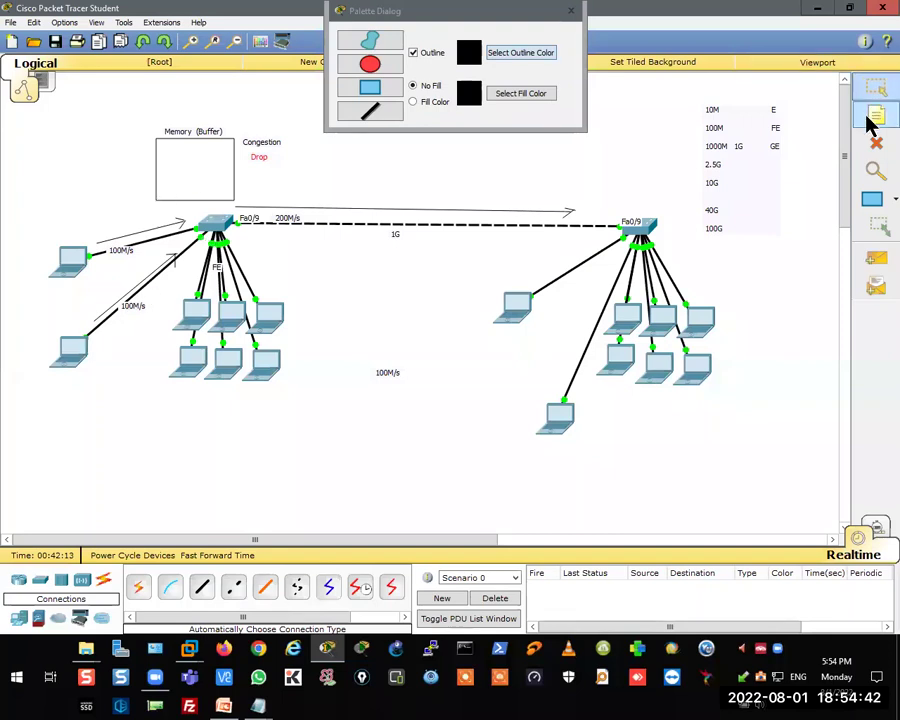
{"action": "left_click", "coordinate": [166, 145]}
{"action": "type", "text": "100M/s"}
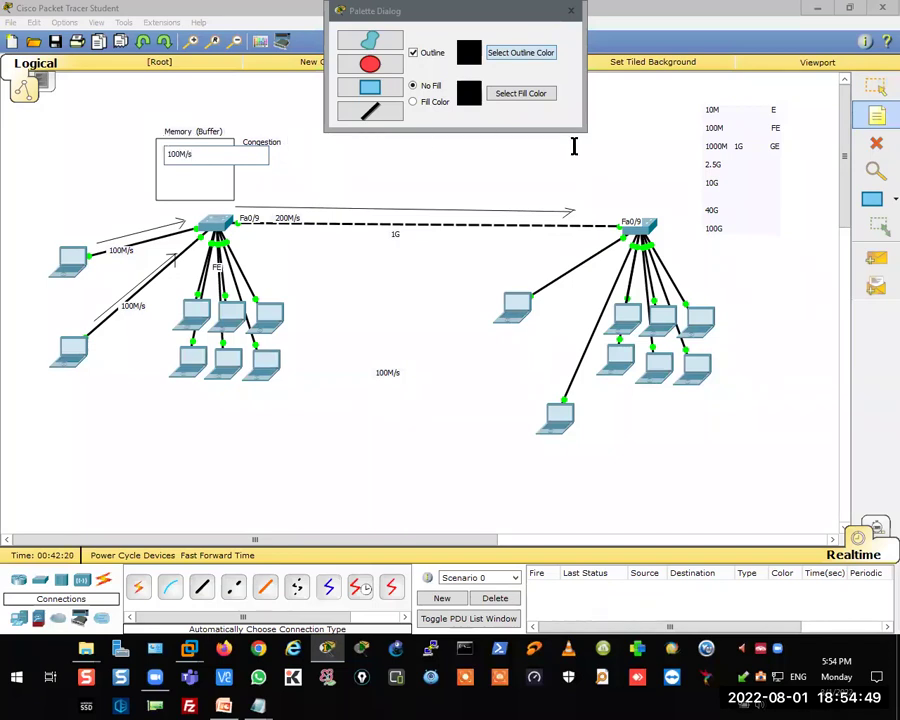
{"action": "left_click", "coordinate": [301, 147]}
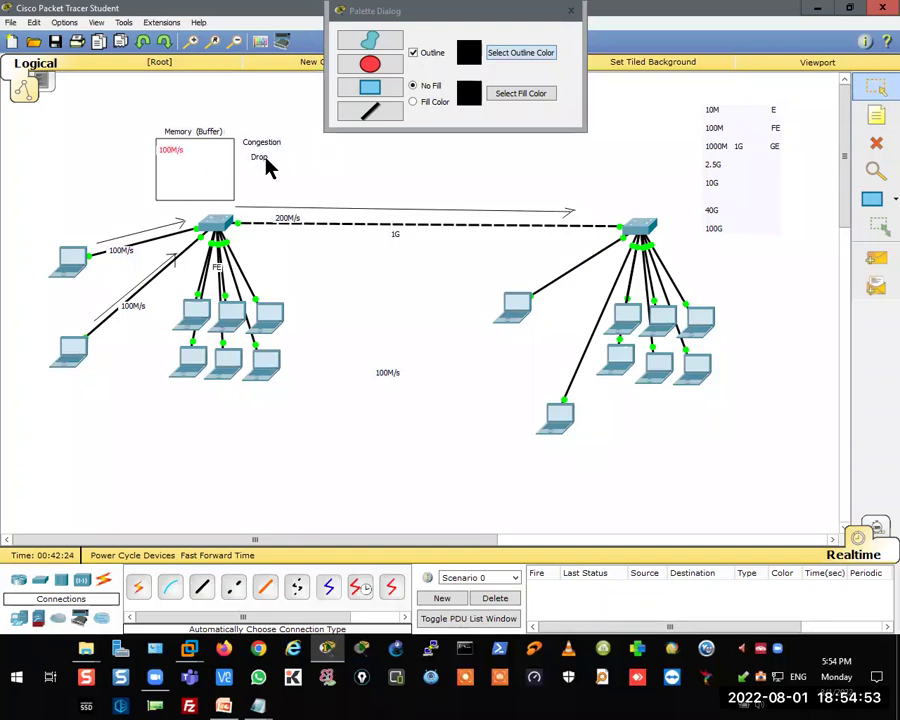
- Nudge the 100M/s note into place within the upper-left corner of the Memory (Buffer) rectangle
{"action": "left_click_drag", "start_coordinate": [169, 150], "coordinate": [171, 146]}
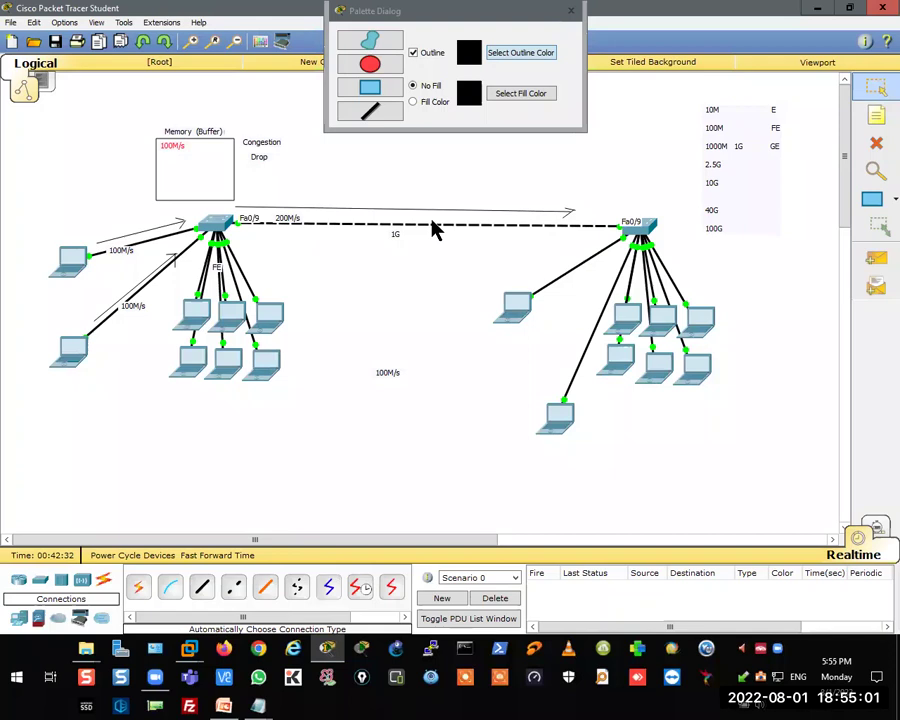
{"action": "mouse_move", "coordinate": [175, 150]}
{"action": "left_mouse_down"}
{"action": "mouse_move", "coordinate": [298, 240]}
{"action": "mouse_move", "coordinate": [209, 166]}
{"action": "mouse_move", "coordinate": [172, 152]}
{"action": "left_mouse_up"}
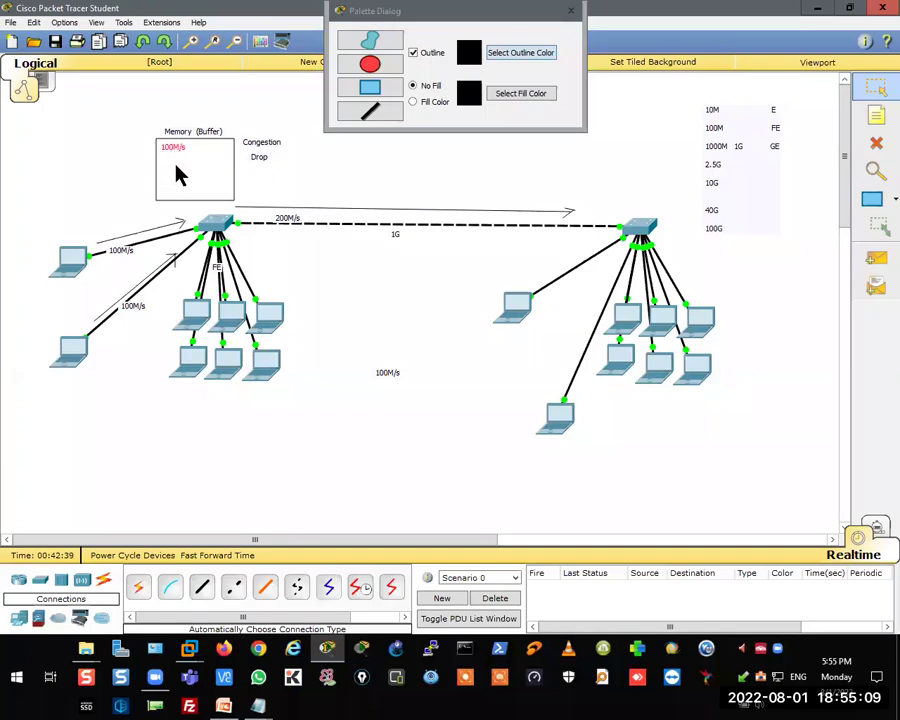
{"action": "left_click", "coordinate": [278, 115]}
- Switch to the Session Agenda 3 Switching Designs text file and review the Drop and Buffering (Buffer) (Memory) entries
{"action": "left_click", "coordinate": [260, 706]}
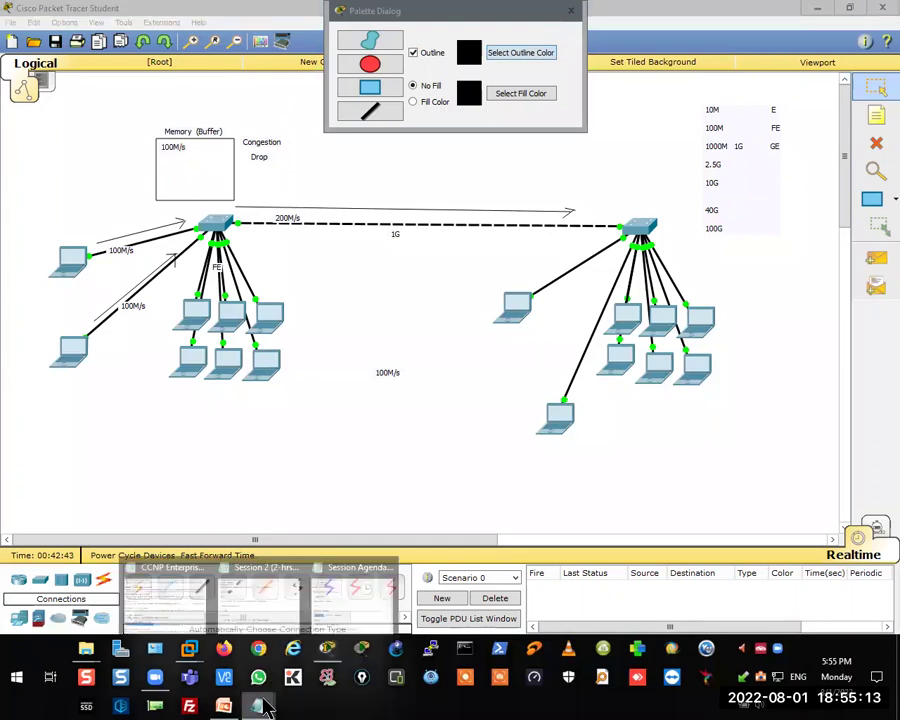
{"action": "left_click", "coordinate": [348, 590]}
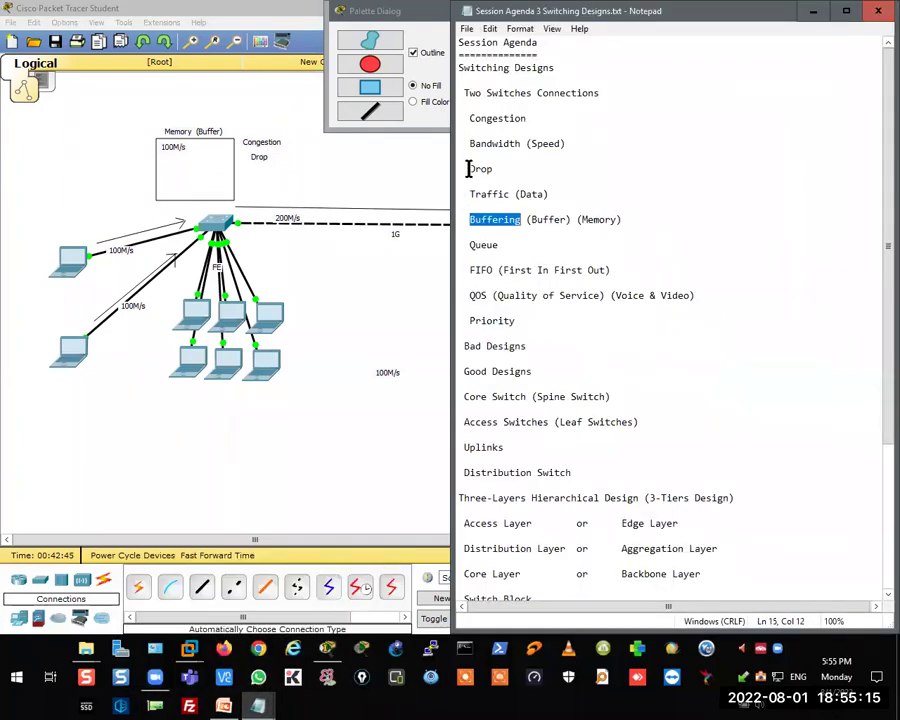
{"action": "left_click", "coordinate": [468, 169]}
{"action": "double_click", "coordinate": [490, 169]}
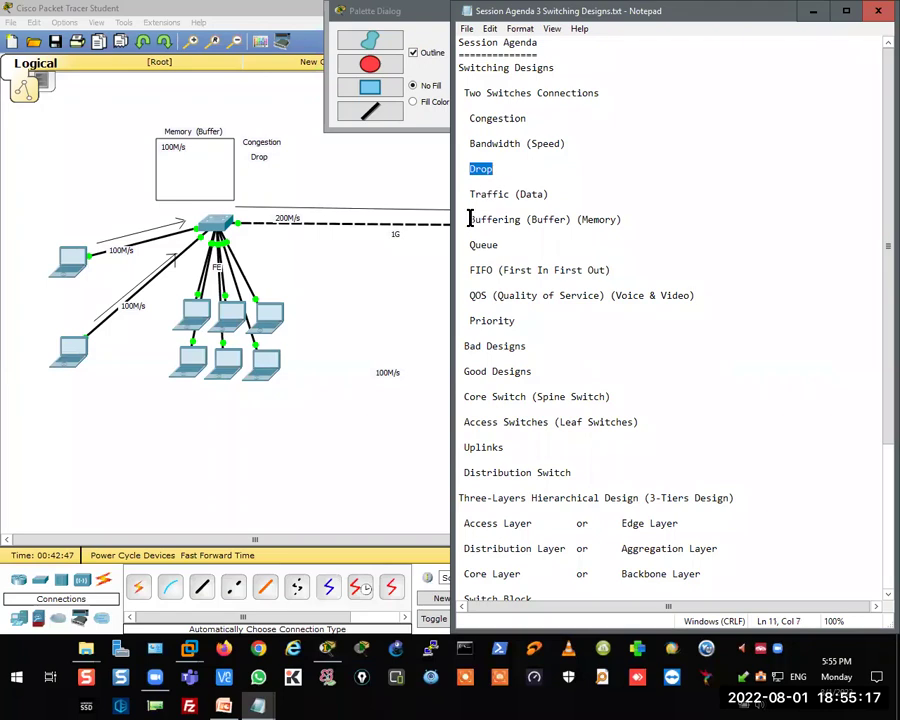
{"action": "left_click_drag", "start_coordinate": [469, 219], "coordinate": [632, 217]}
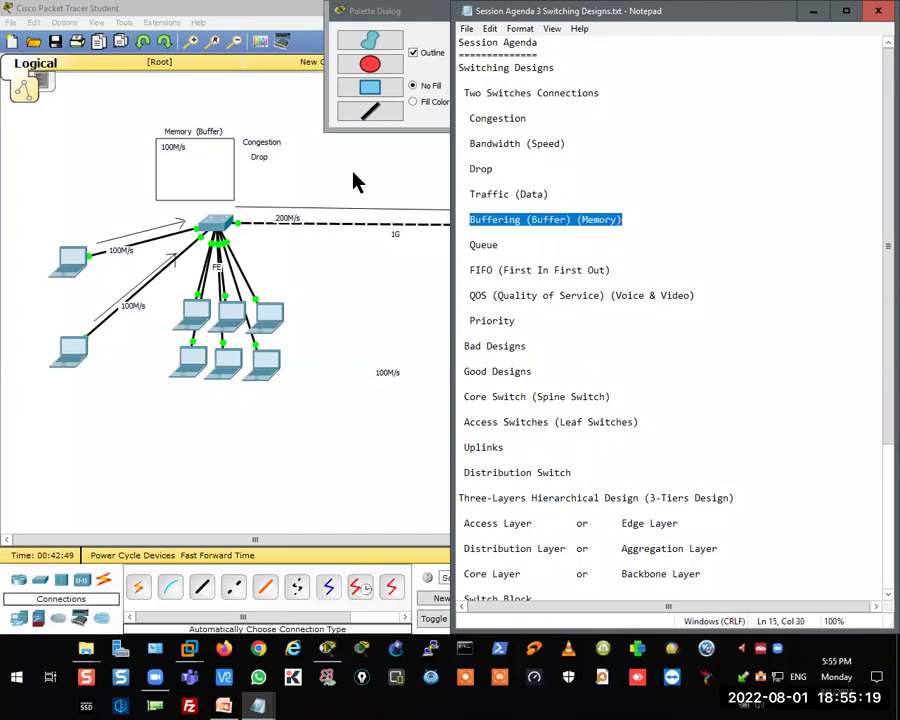
{"action": "left_click", "coordinate": [359, 183]}
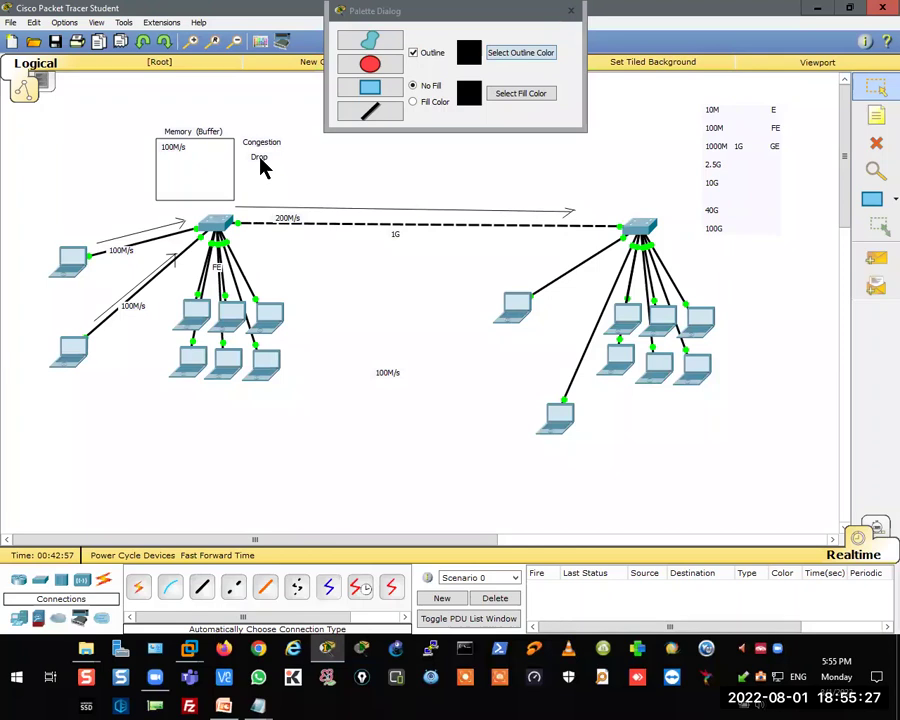
- Move the Palette Dialog farther away from the buffer annotations so it sits over the speed list above the right switch
{"action": "left_click", "coordinate": [439, 16]}
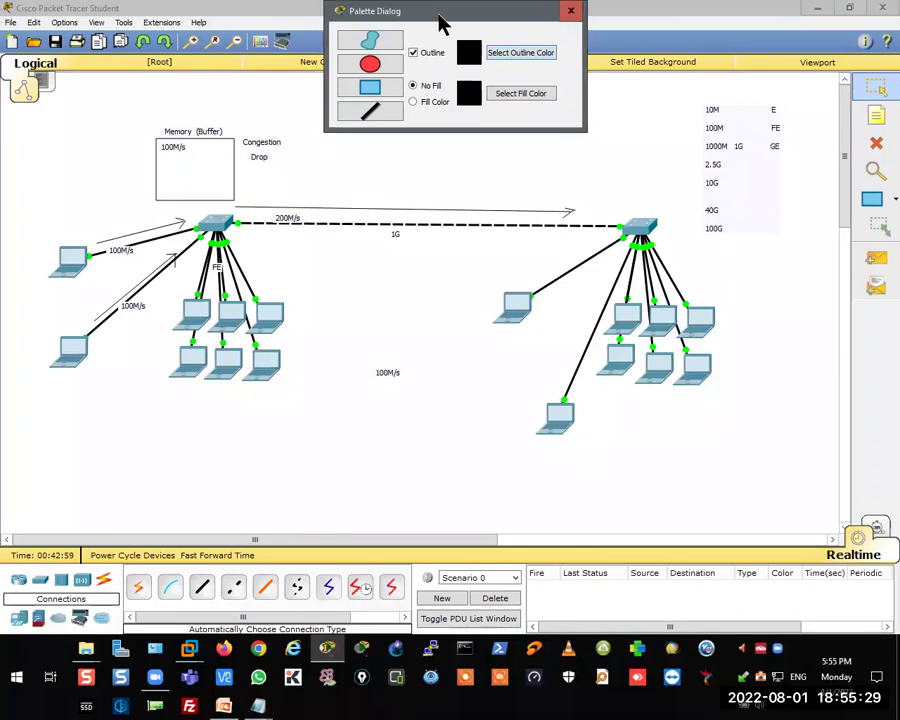
{"action": "left_click_drag", "start_coordinate": [438, 16], "coordinate": [582, 56]}
{"action": "left_click", "coordinate": [522, 96]}
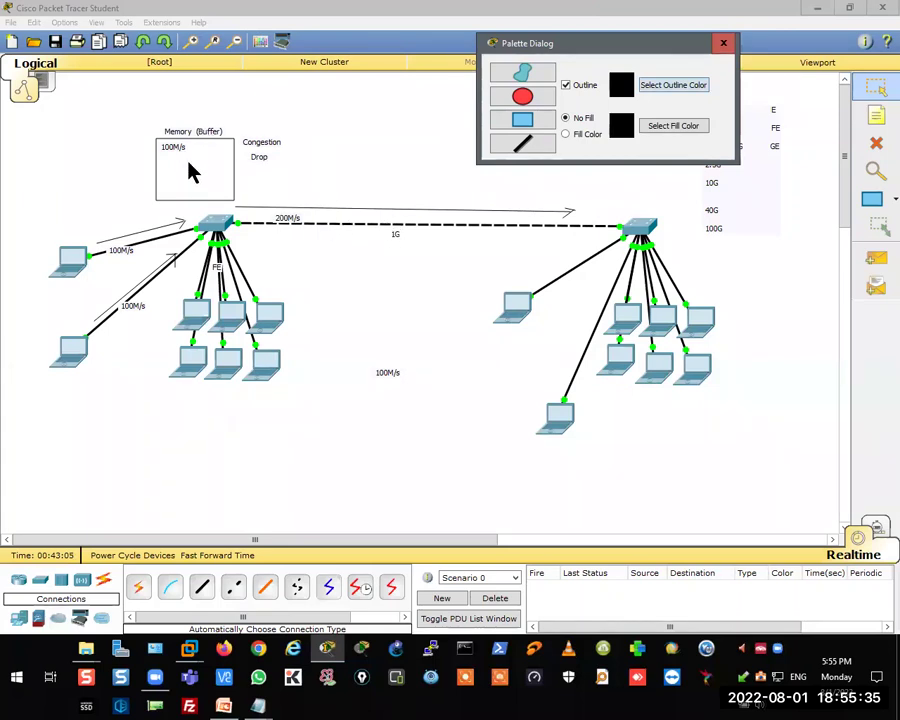
{"action": "left_click", "coordinate": [388, 146]}
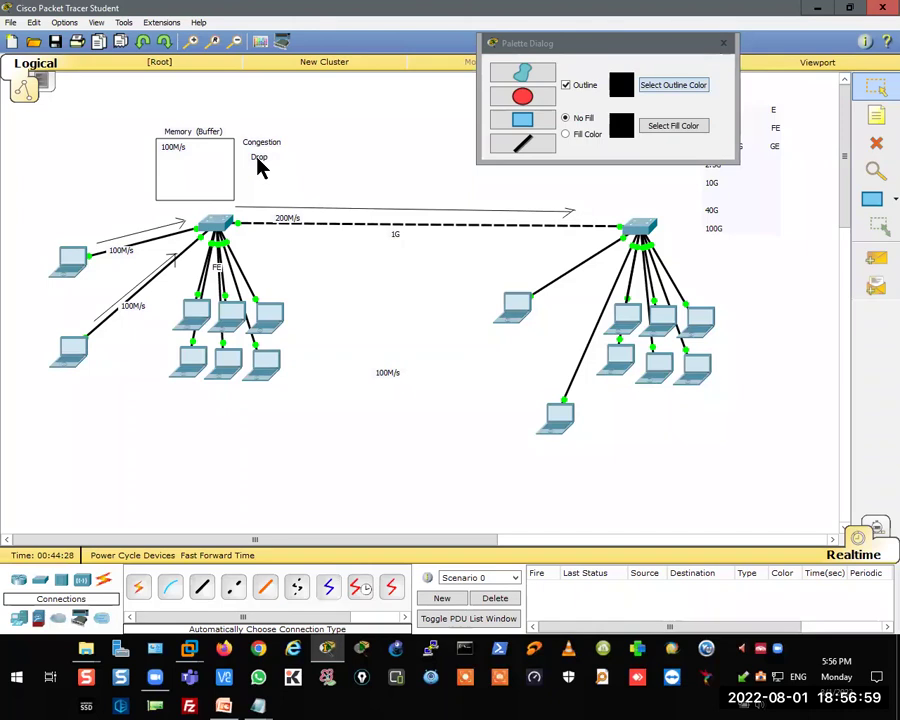
{"action": "left_click_drag", "start_coordinate": [238, 106], "coordinate": [143, 210]}
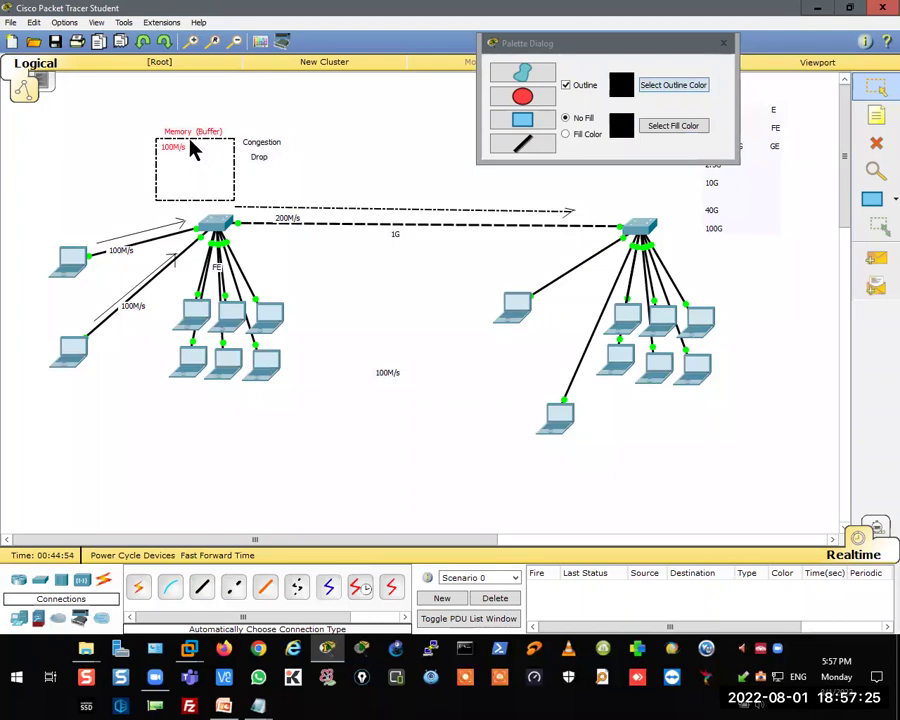
{"action": "left_click", "coordinate": [257, 705]}
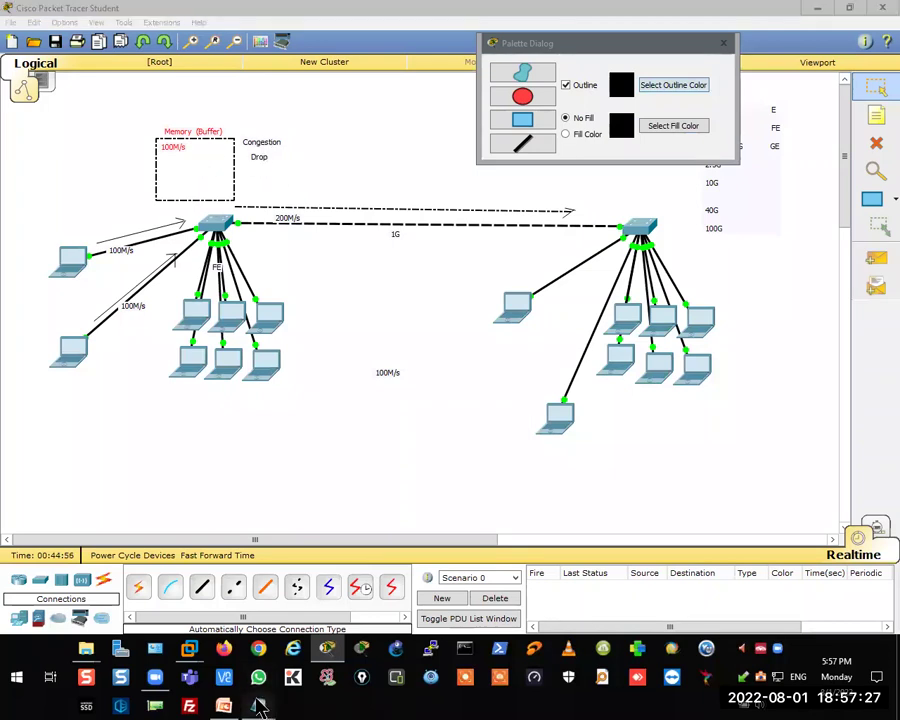
{"action": "left_click", "coordinate": [312, 298]}
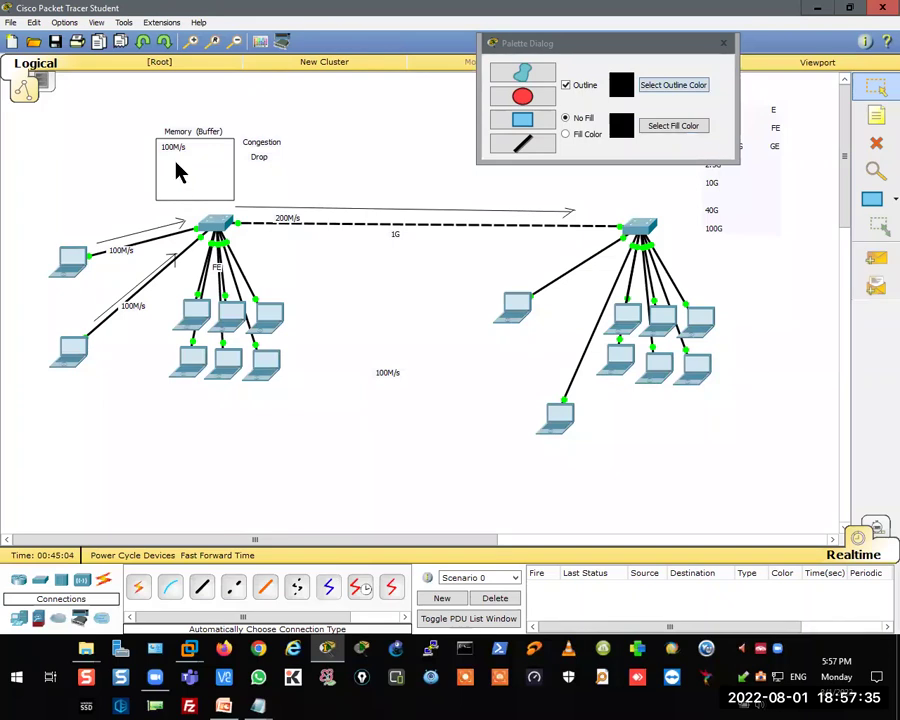
- Copy "Queue" from the Session Agenda text file and add it as a topology note just left of the Memory (Buffer) rectangle
{"action": "mouse_move", "coordinate": [288, 633]}
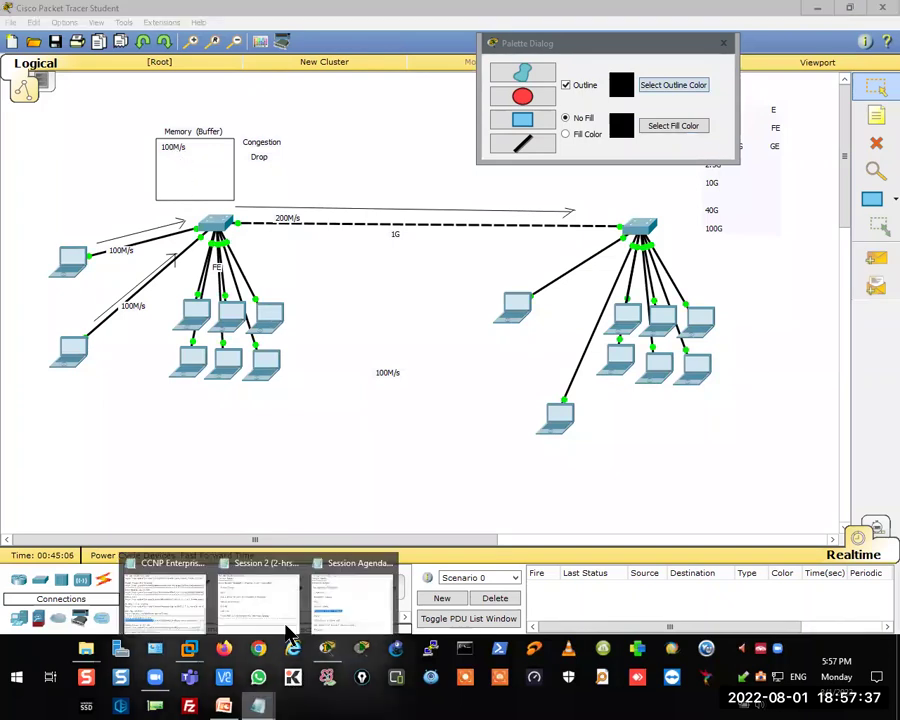
{"action": "left_click", "coordinate": [342, 589]}
{"action": "left_click_drag", "start_coordinate": [473, 246], "coordinate": [500, 244]}
{"action": "right_click", "coordinate": [485, 247]}
{"action": "left_click", "coordinate": [517, 289]}
{"action": "left_click", "coordinate": [396, 197]}
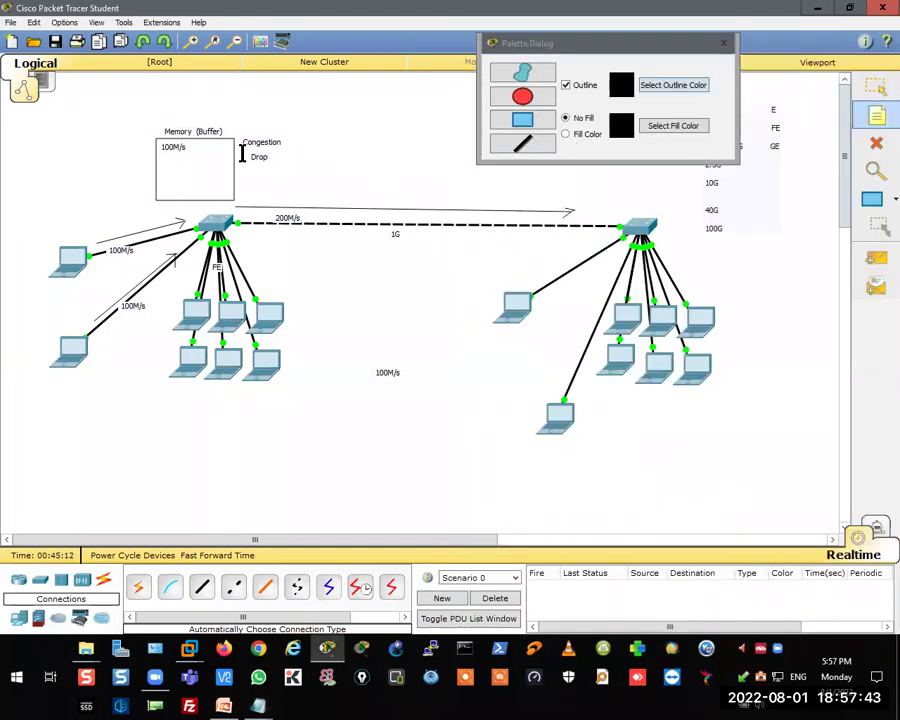
{"action": "left_click", "coordinate": [132, 150]}
{"action": "key", "text": "ctrl+v"}
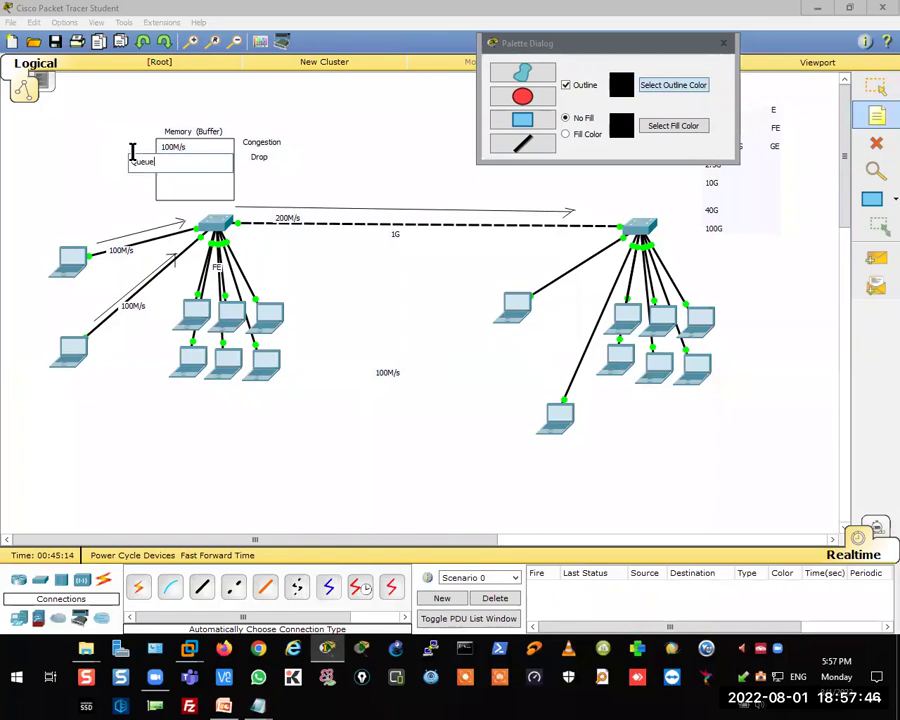
{"action": "left_click", "coordinate": [870, 95]}
{"action": "left_click", "coordinate": [141, 162]}
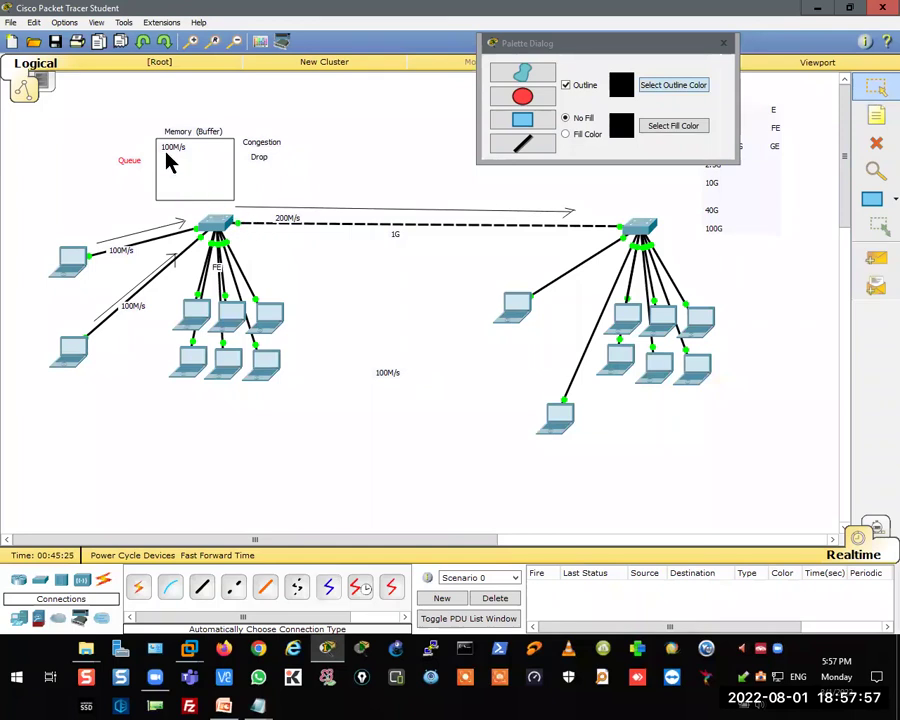
- Shift the 100M/s note toward the buffer rectangle's centre and add a note listing 1 to 5 on separate lines along its left edge
{"action": "left_click_drag", "start_coordinate": [177, 152], "coordinate": [201, 156]}
{"action": "left_click", "coordinate": [876, 115]}
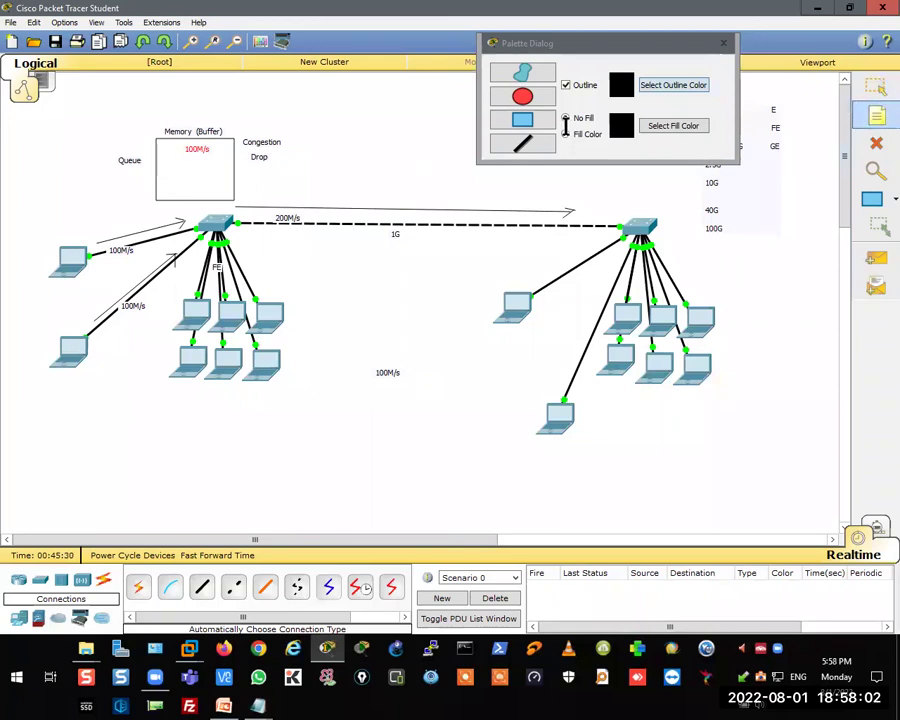
{"action": "left_click", "coordinate": [177, 143]}
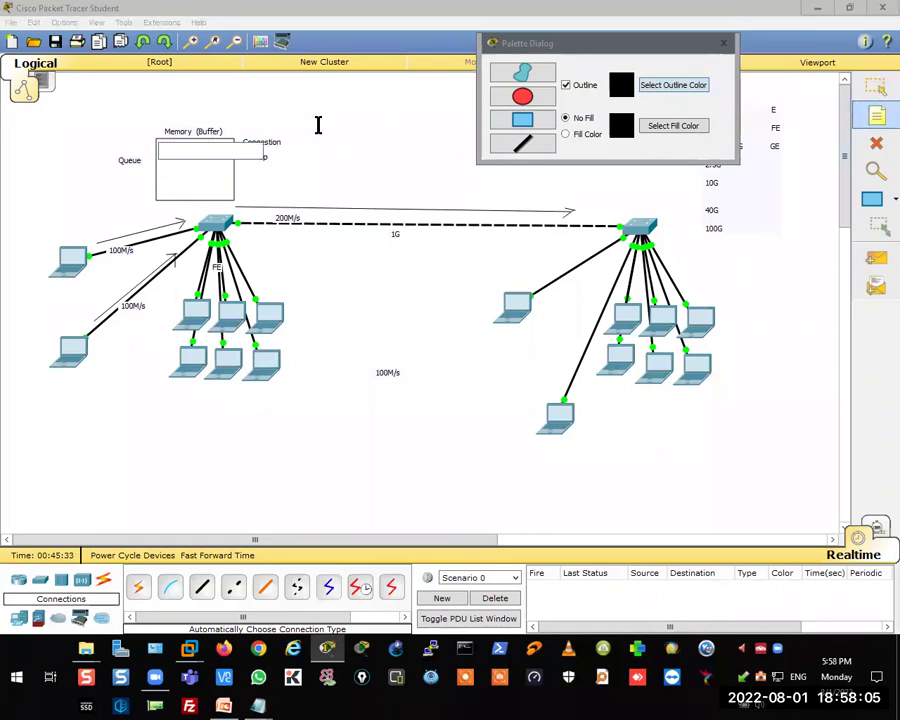
{"action": "type", "text": "1"}
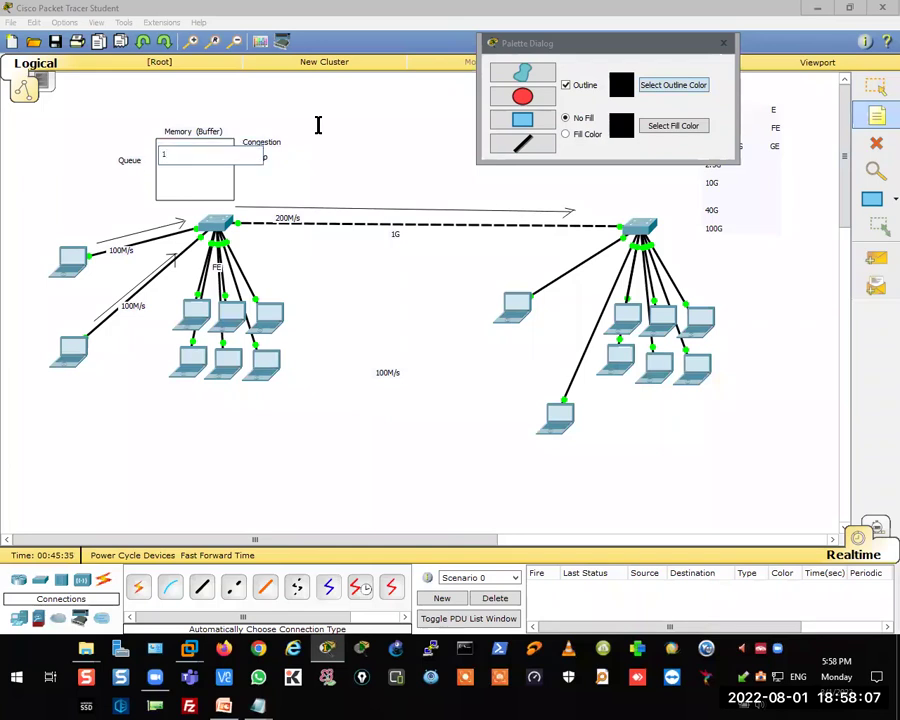
{"action": "key", "text": "Return"}
{"action": "type", "text": "2"}
{"action": "key", "text": "Return"}
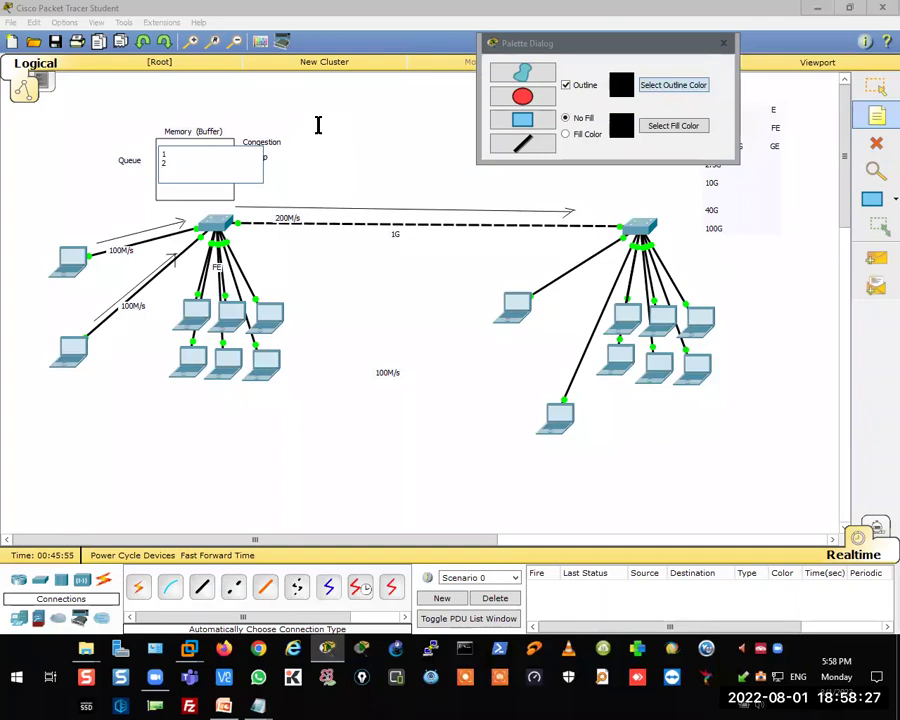
{"action": "key", "text": "Return"}
{"action": "type", "text": "3"}
{"action": "key", "text": "Return"}
{"action": "type", "text": "4"}
{"action": "key", "text": "Return"}
{"action": "type", "text": "5"}
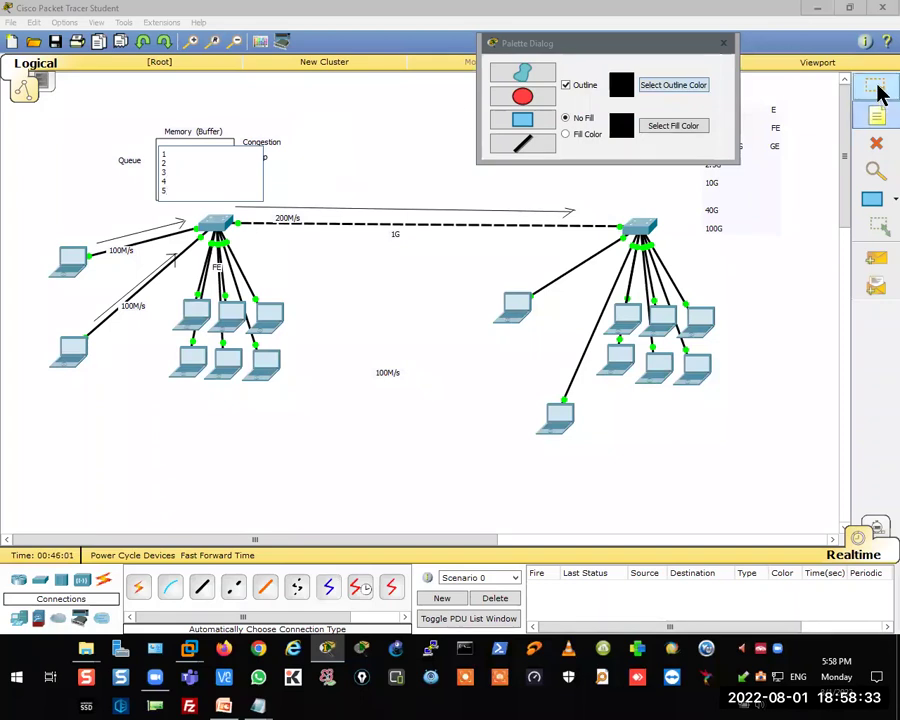
{"action": "left_click", "coordinate": [311, 171]}
{"action": "left_click", "coordinate": [165, 170]}
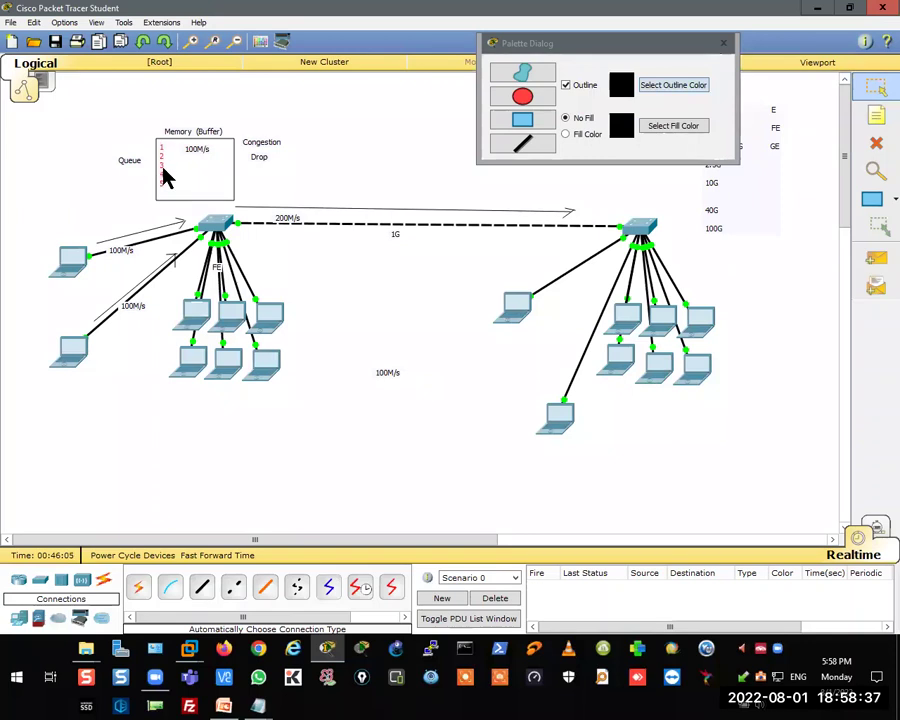
- Review the FIFO (First In First Out) and Priority entries in the Session Agenda text file alongside the numbered queue
{"action": "left_click", "coordinate": [257, 705]}
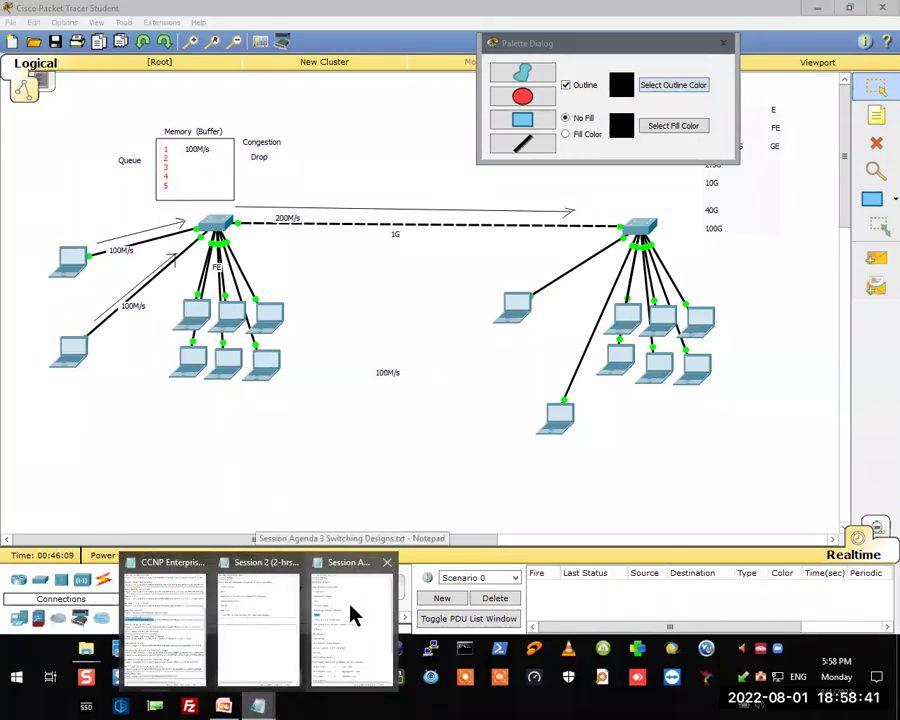
{"action": "left_click", "coordinate": [374, 599]}
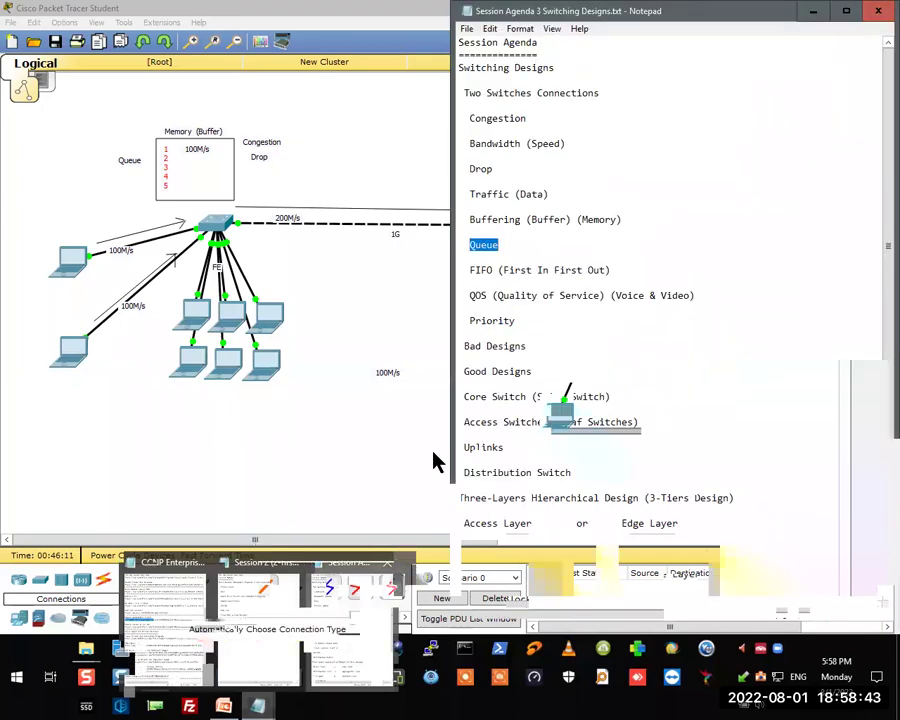
{"action": "left_click_drag", "start_coordinate": [468, 270], "coordinate": [637, 266]}
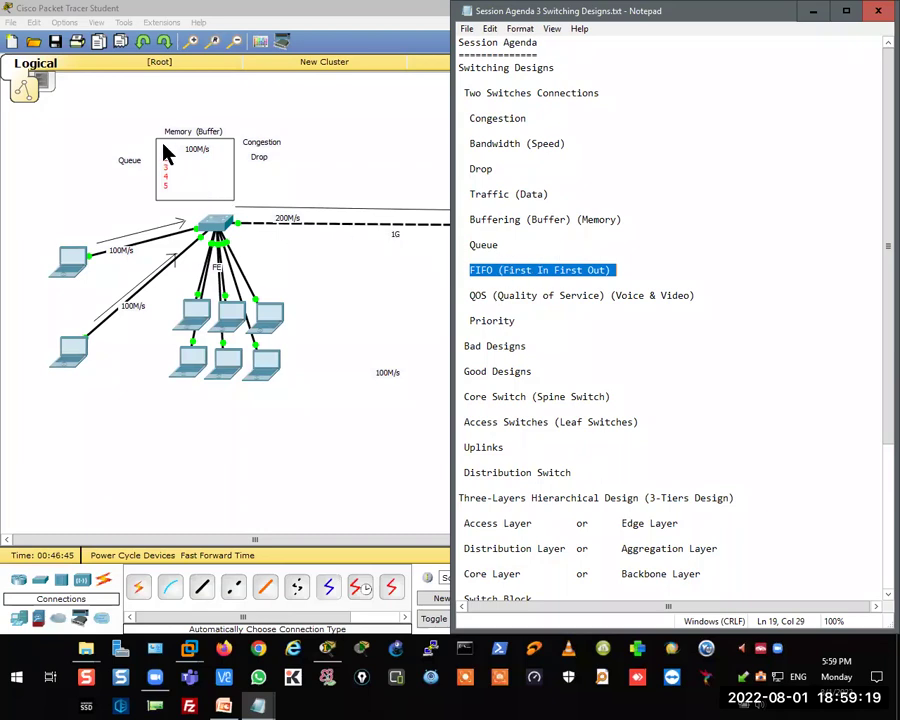
{"action": "left_click_drag", "start_coordinate": [554, 270], "coordinate": [612, 270]}
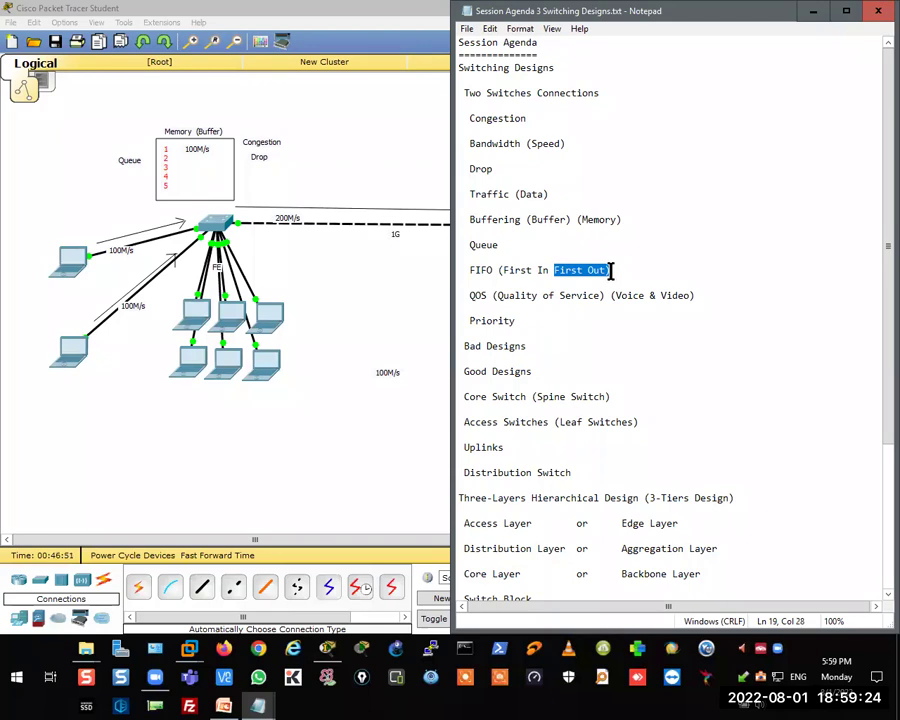
{"action": "left_click", "coordinate": [350, 168]}
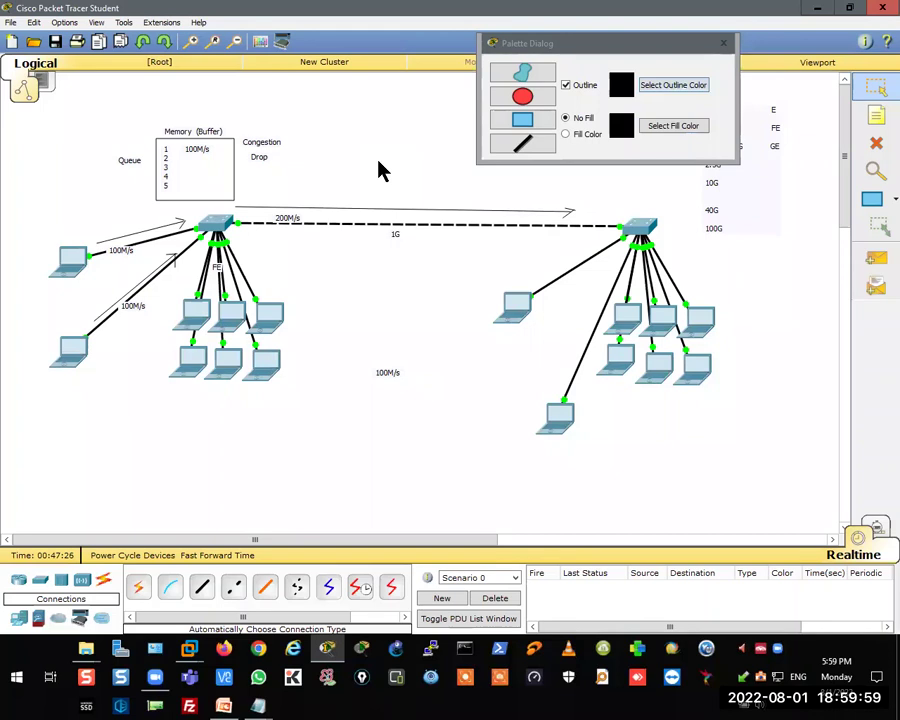
{"action": "left_click", "coordinate": [258, 705]}
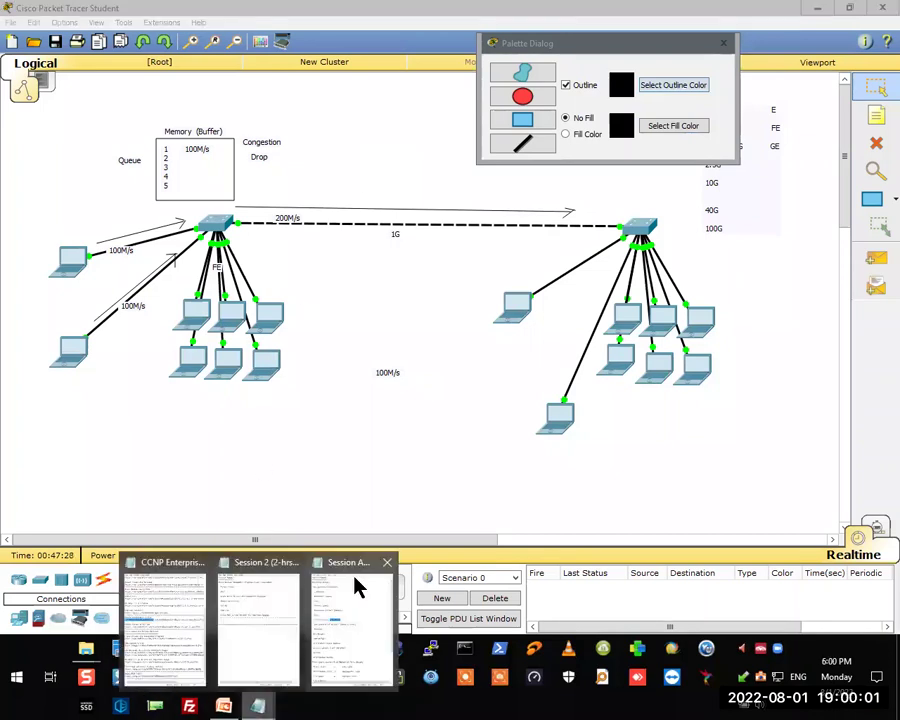
{"action": "left_click", "coordinate": [350, 600]}
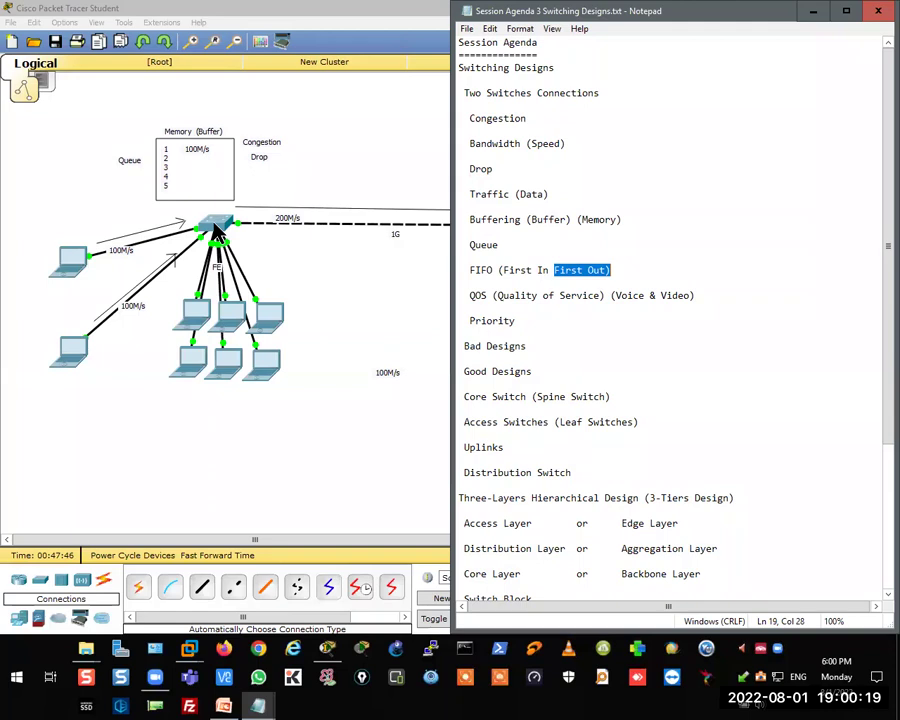
{"action": "left_click_drag", "start_coordinate": [468, 320], "coordinate": [517, 320]}
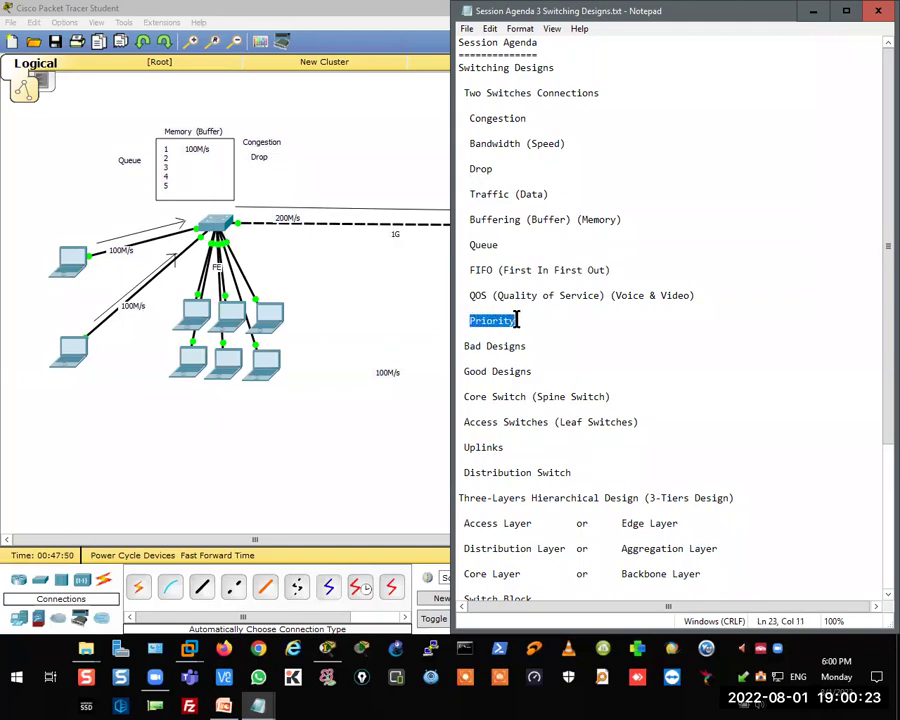
{"action": "left_click", "coordinate": [364, 165]}
- Copy "QOS" from the Session Agenda text file and add it as a topology note below the Drop note
{"action": "mouse_move", "coordinate": [215, 226]}
{"action": "mouse_move", "coordinate": [259, 707]}
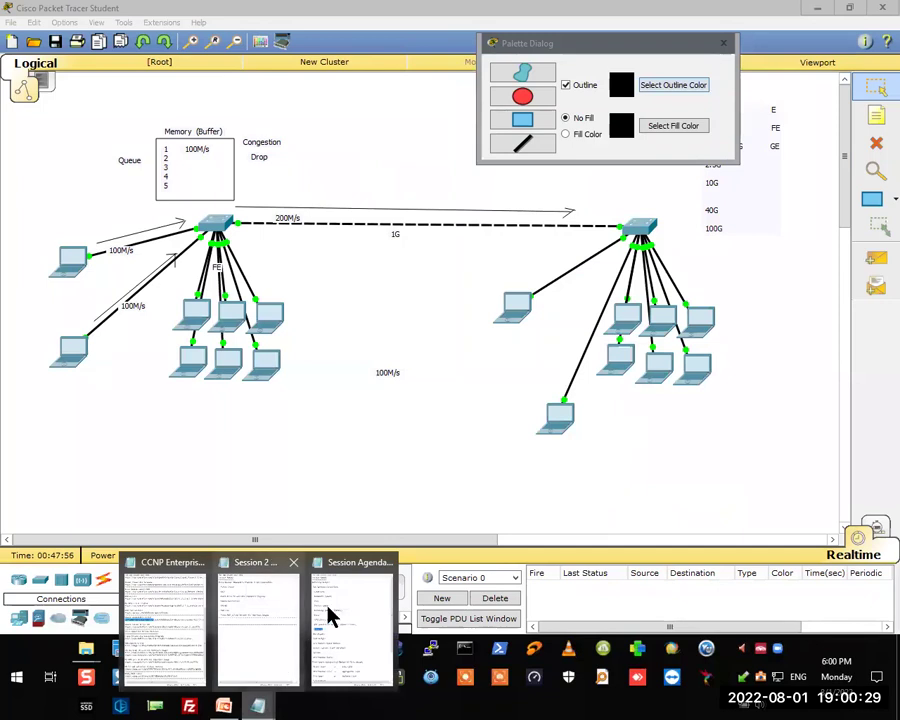
{"action": "left_click", "coordinate": [338, 608]}
{"action": "left_click_drag", "start_coordinate": [468, 295], "coordinate": [483, 295]}
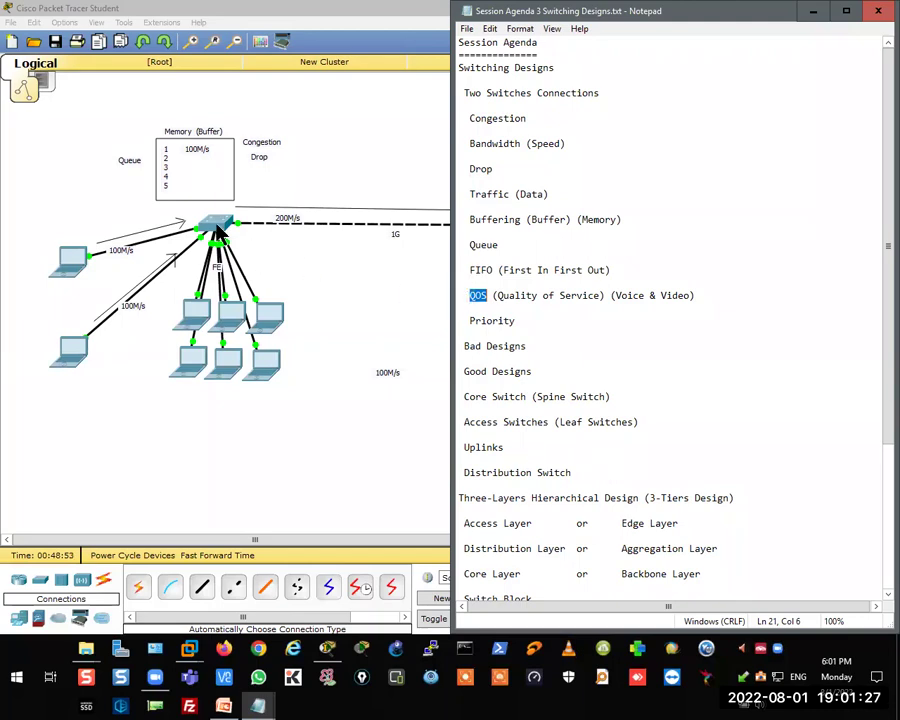
{"action": "left_click_drag", "start_coordinate": [467, 296], "coordinate": [487, 296]}
{"action": "right_click", "coordinate": [486, 303]}
{"action": "left_click", "coordinate": [510, 341]}
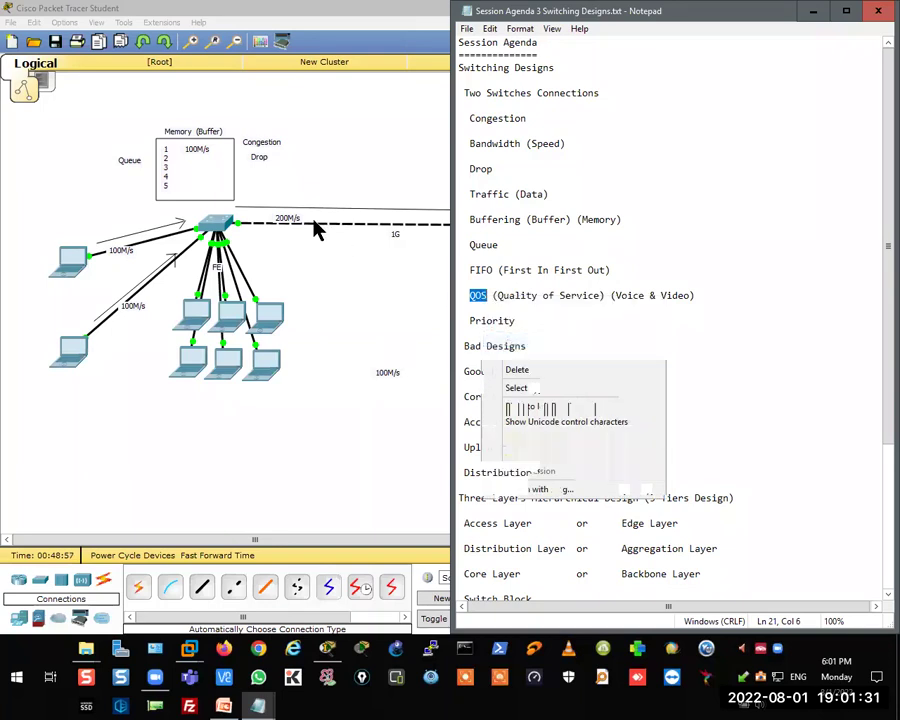
{"action": "left_click", "coordinate": [416, 141]}
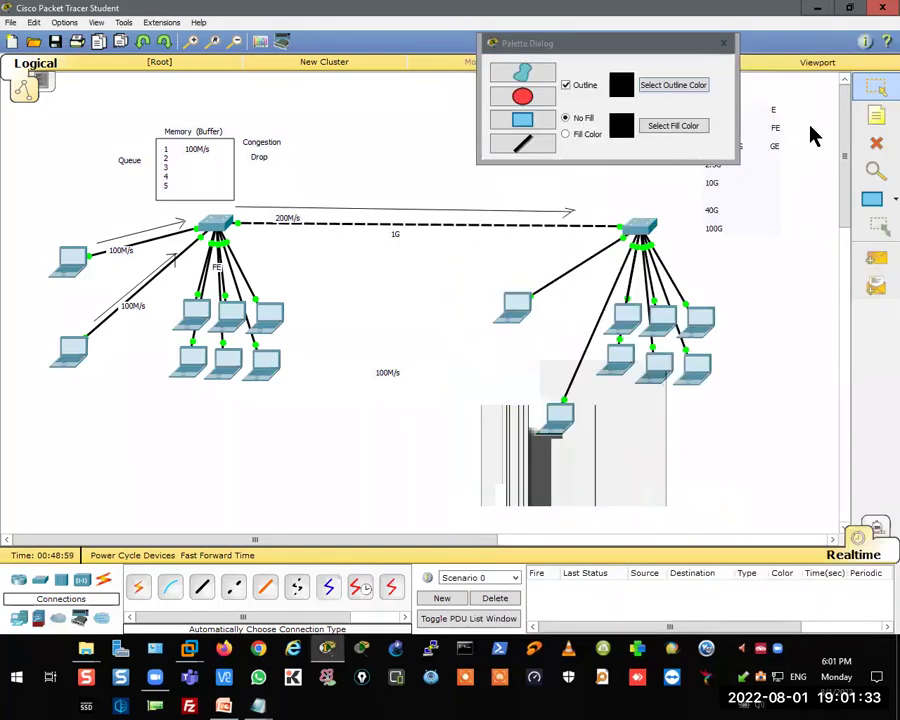
{"action": "left_click", "coordinate": [870, 117]}
{"action": "left_click", "coordinate": [254, 172]}
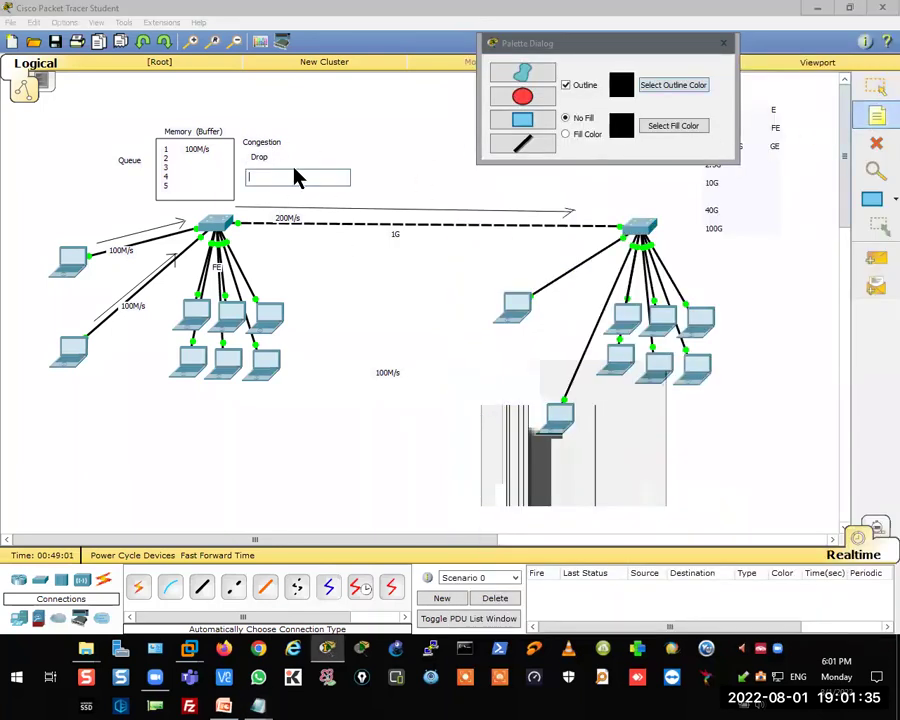
{"action": "key", "text": "ctrl+v"}
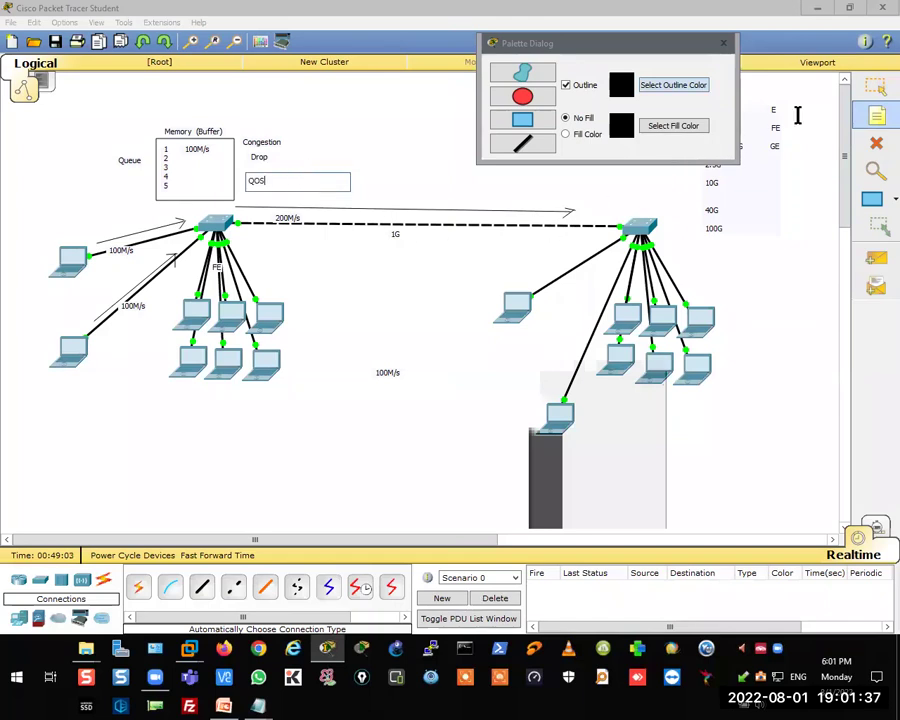
{"action": "left_click", "coordinate": [879, 90]}
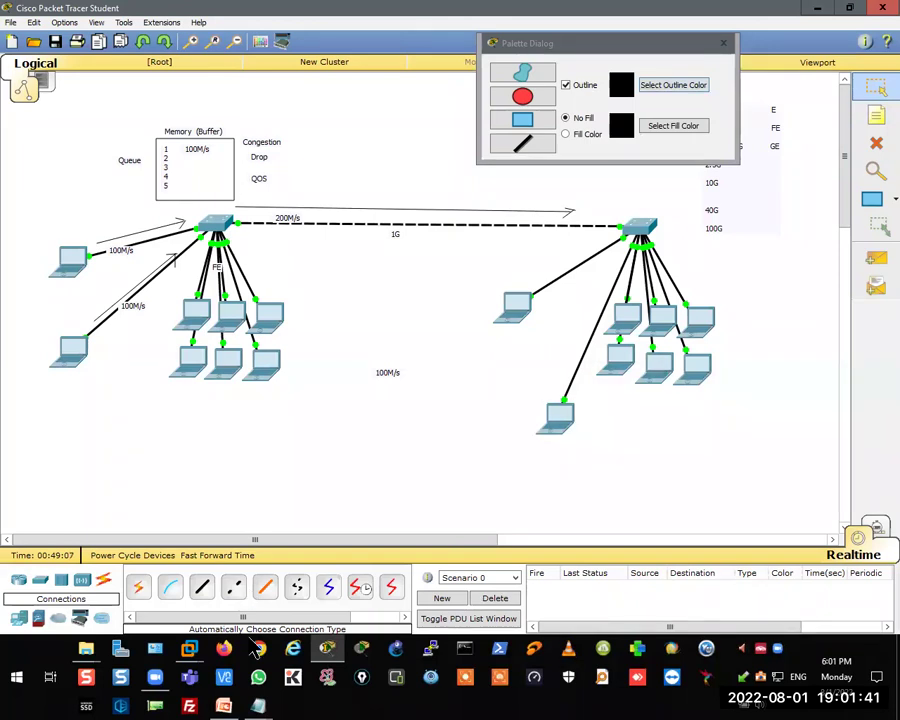
- Check the QOS entry in the Session Agenda text file and move one of the left switch's clustered laptops below the two leftmost laptops
{"action": "left_click", "coordinate": [258, 706]}
{"action": "left_click", "coordinate": [337, 617]}
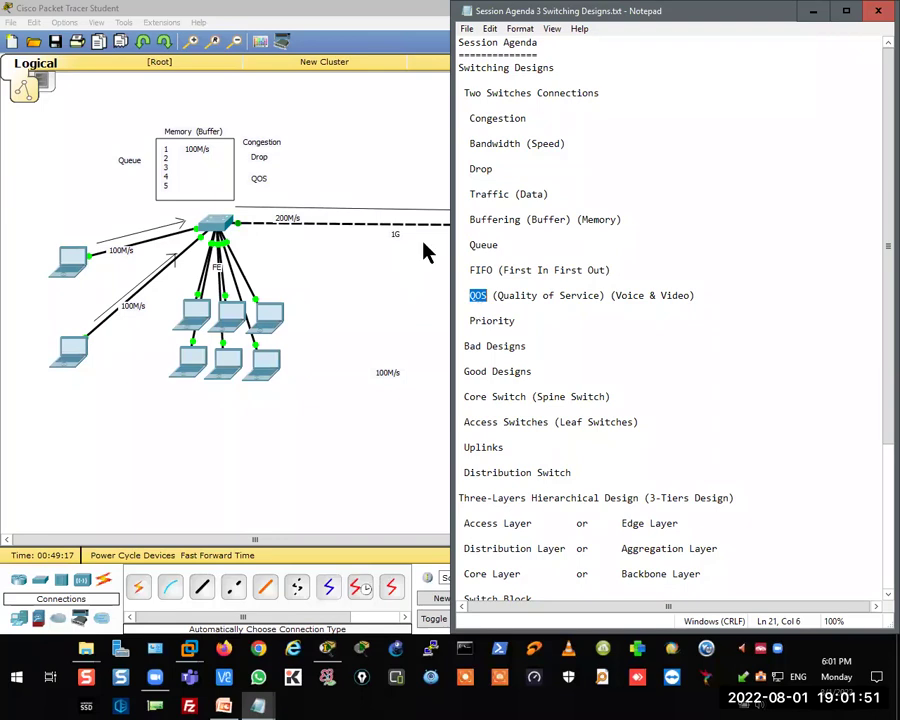
{"action": "left_click", "coordinate": [335, 135]}
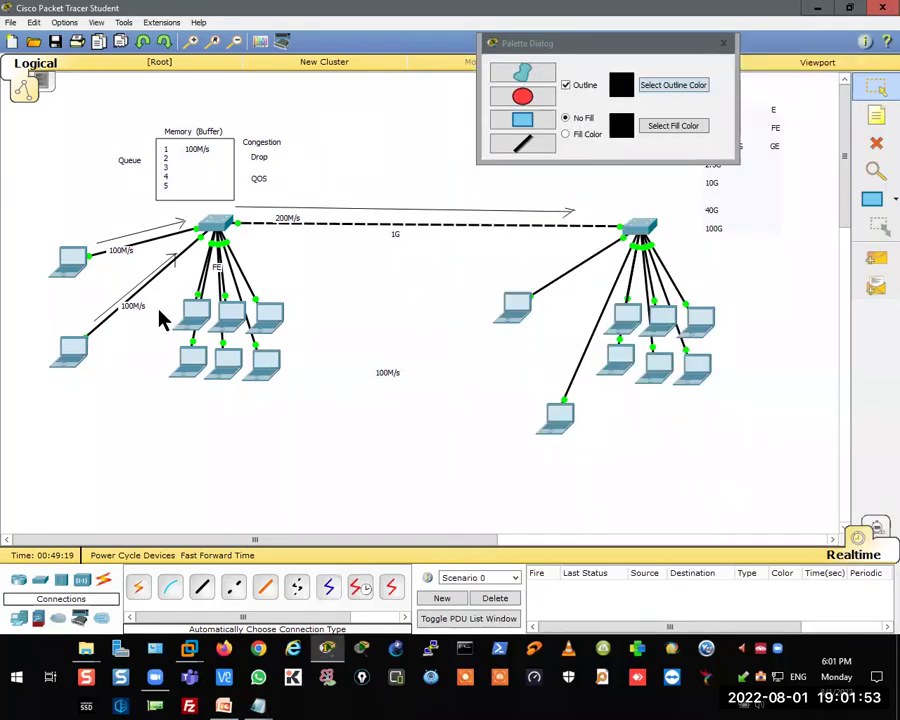
{"action": "left_click_drag", "start_coordinate": [189, 317], "coordinate": [115, 441]}
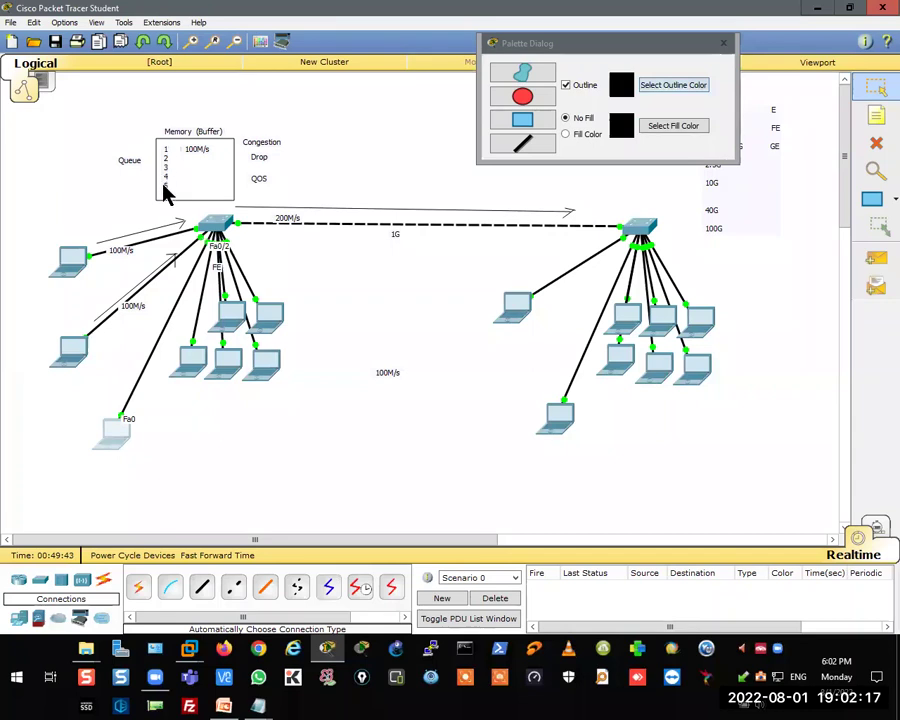
- Add a second 100M/s note inside the buffer rectangle and align the two notes beside queue numbers 1 and 2
{"action": "left_click", "coordinate": [876, 117]}
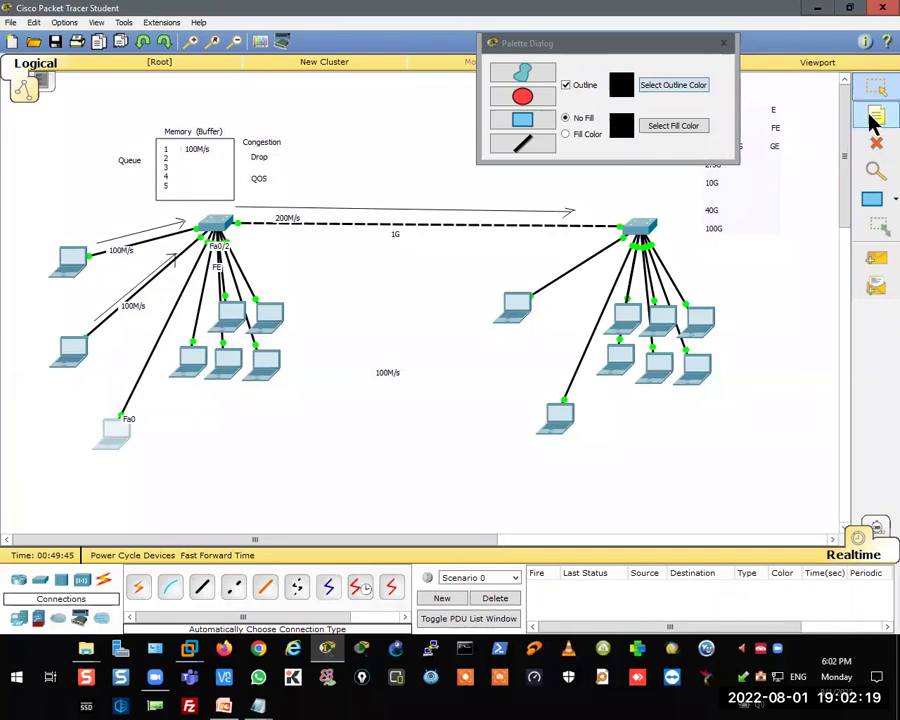
{"action": "left_click", "coordinate": [181, 162]}
{"action": "type", "text": "100M/s"}
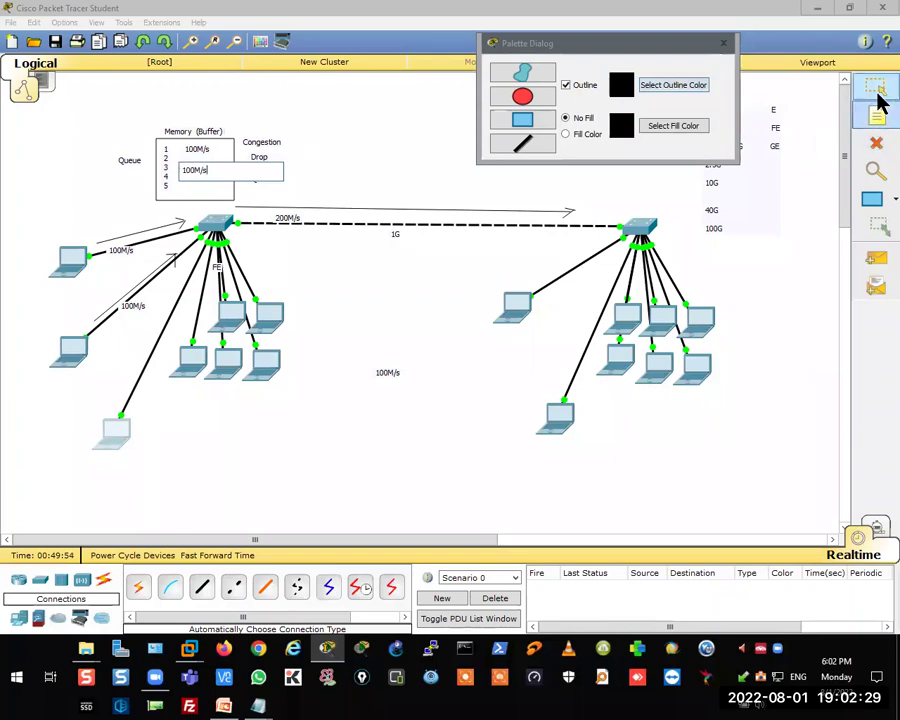
{"action": "left_click", "coordinate": [878, 96]}
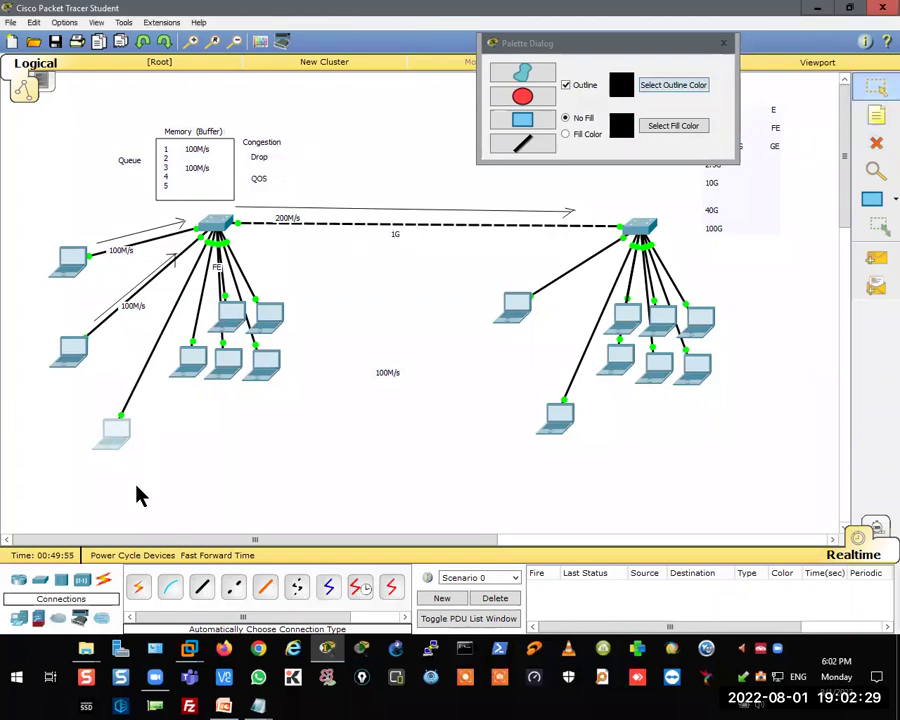
{"action": "left_click_drag", "start_coordinate": [200, 172], "coordinate": [225, 150]}
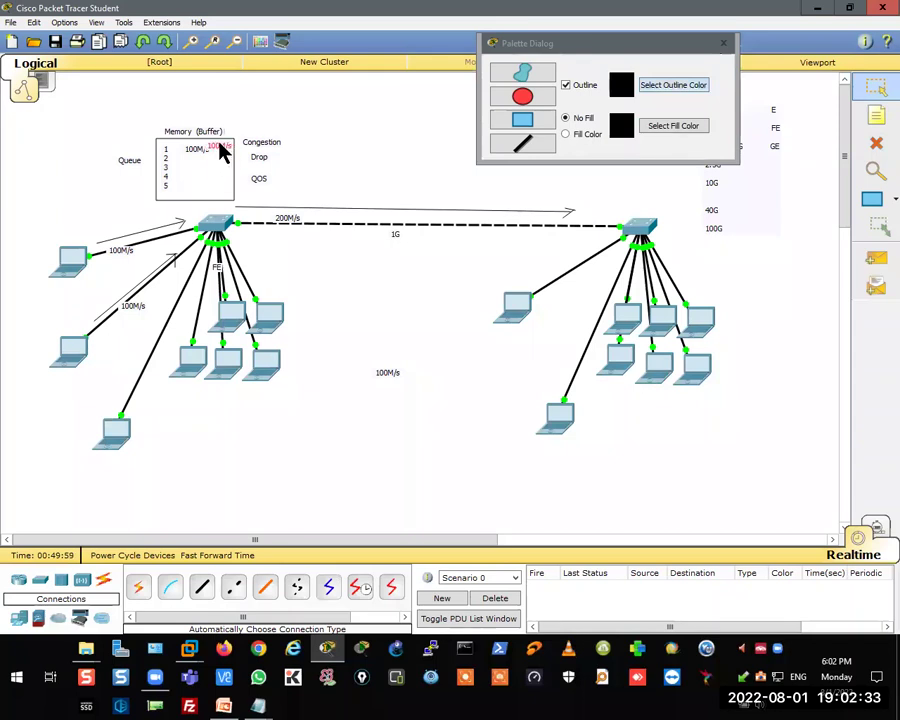
{"action": "left_click", "coordinate": [195, 155]}
{"action": "double_click", "coordinate": [193, 160]}
{"action": "key", "text": "Escape"}
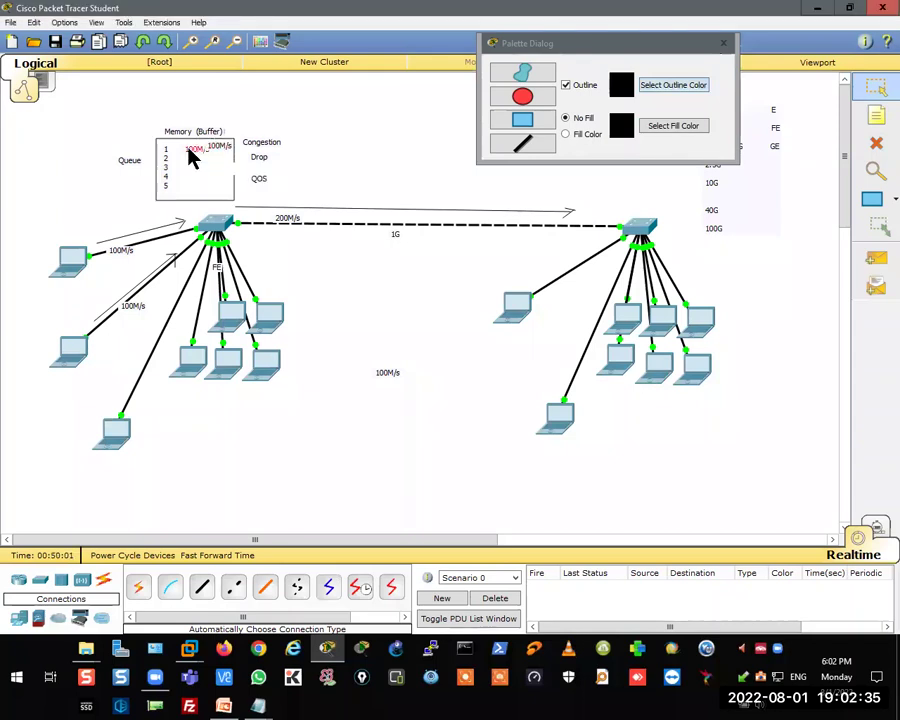
{"action": "left_click_drag", "start_coordinate": [216, 146], "coordinate": [193, 152]}
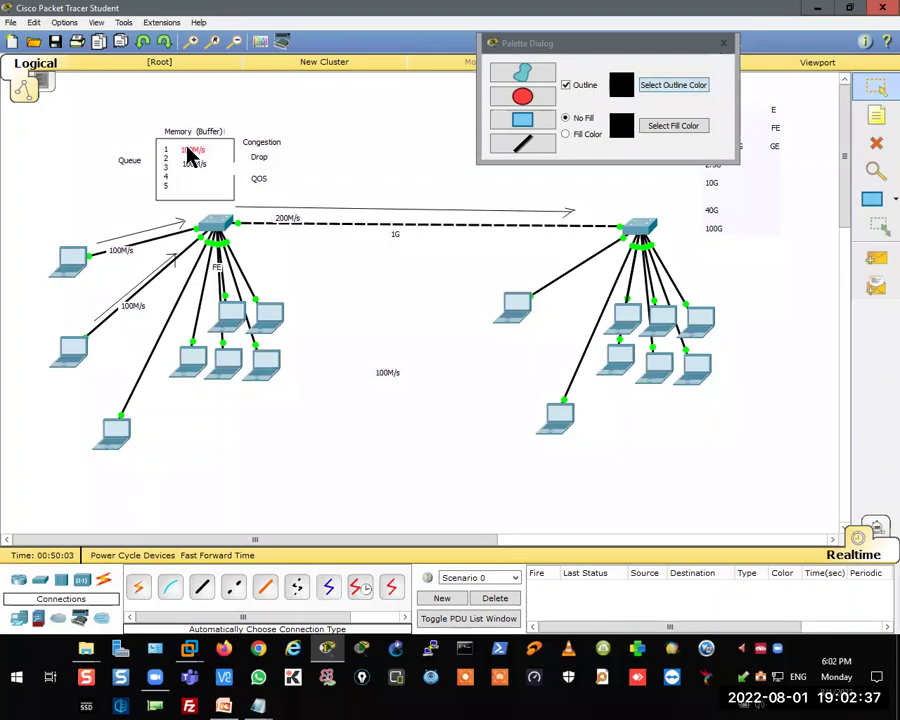
{"action": "left_click", "coordinate": [197, 163]}
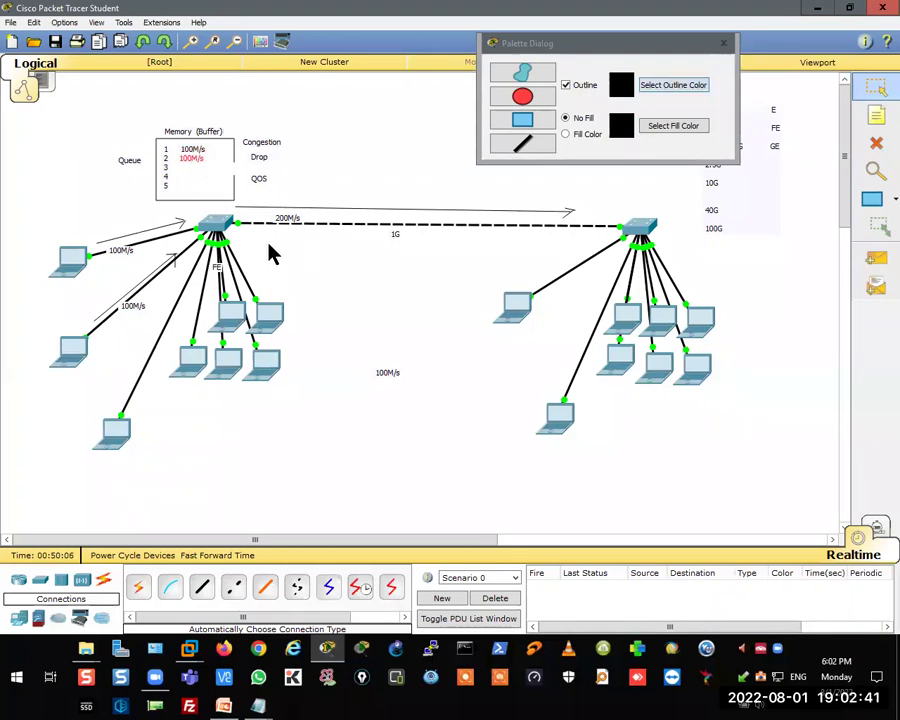
- Highlight "Voice & Video" in the QOS line of the Session Agenda text file and return to the topology
{"action": "left_click", "coordinate": [258, 706]}
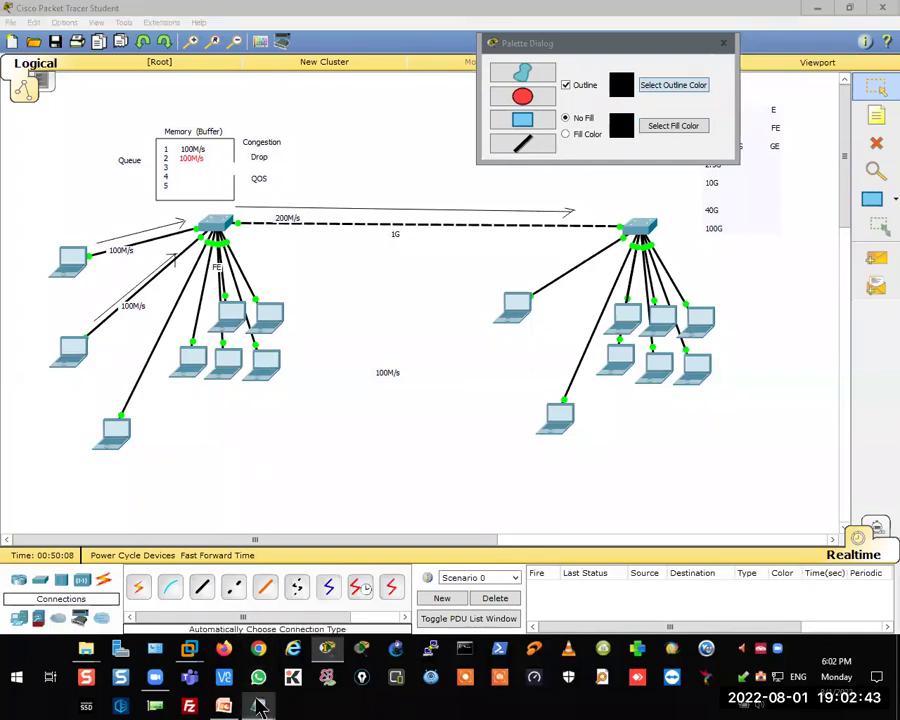
{"action": "left_click", "coordinate": [356, 580]}
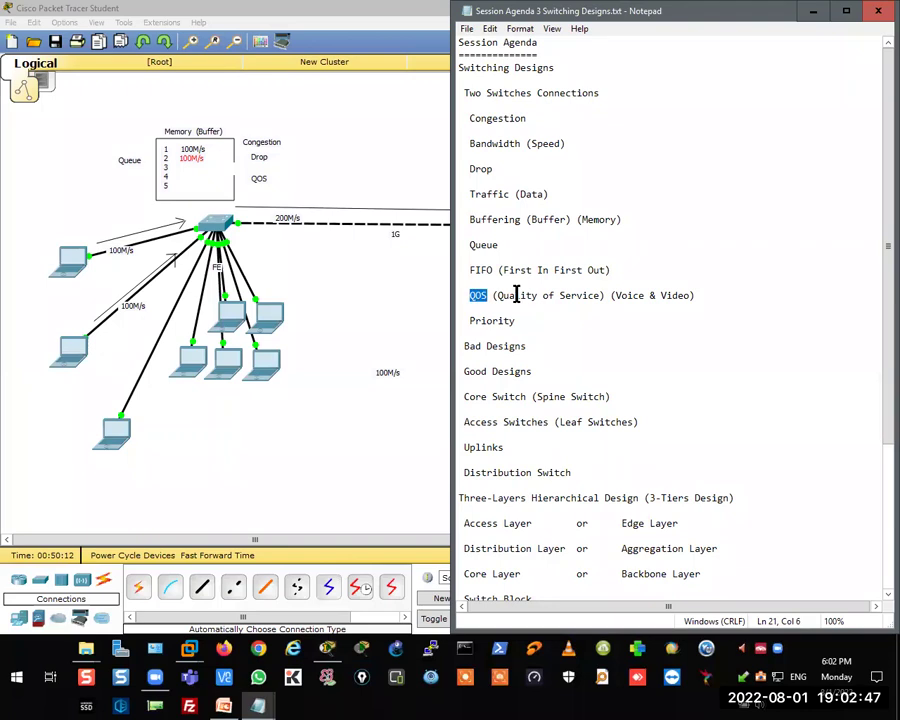
{"action": "left_click_drag", "start_coordinate": [614, 295], "coordinate": [690, 295]}
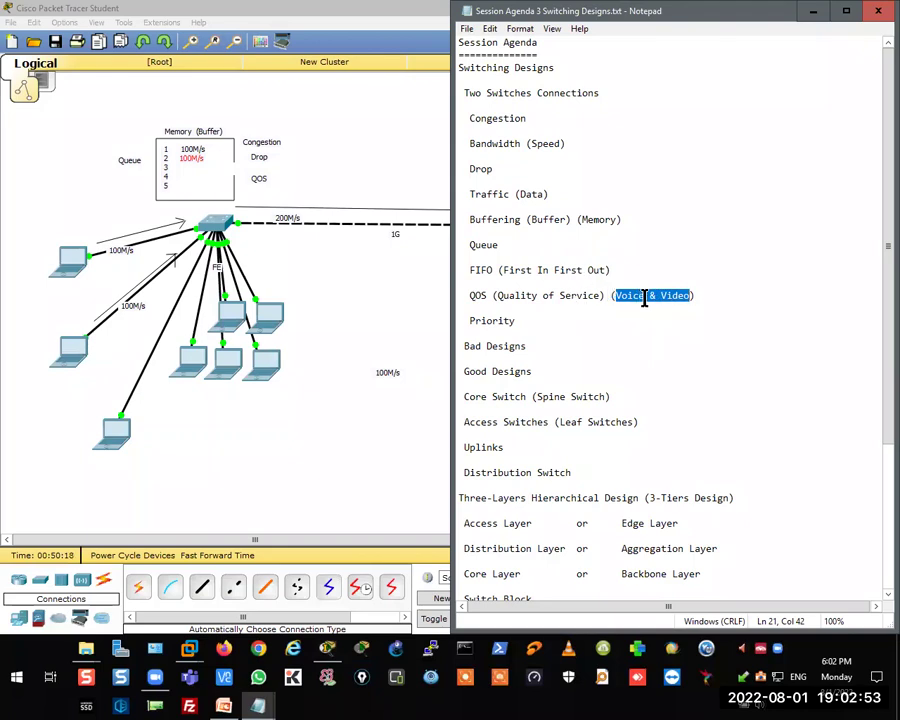
{"action": "left_click", "coordinate": [374, 305]}
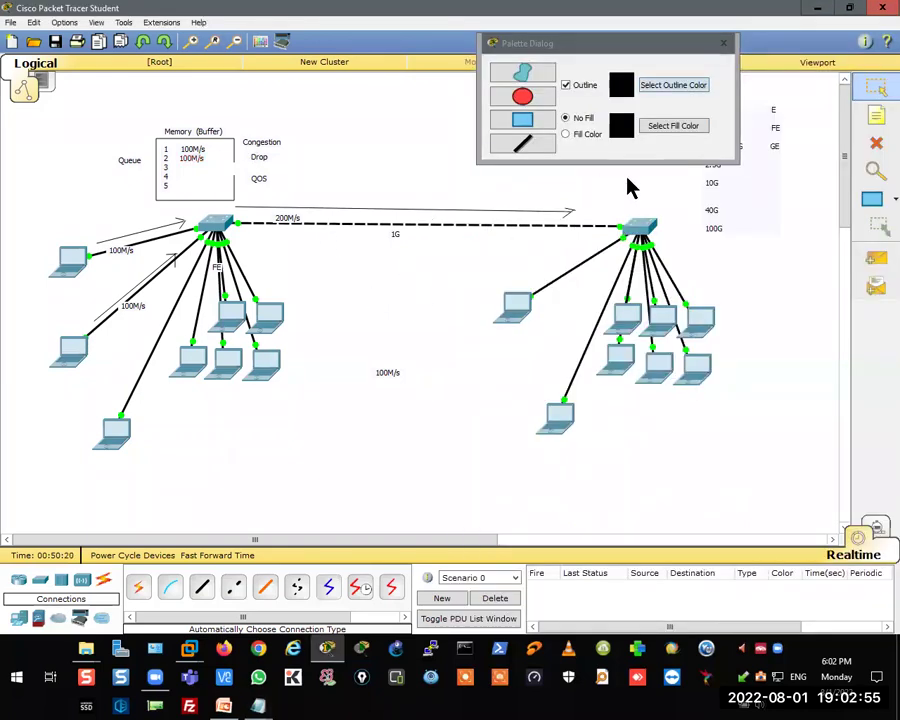
- Select the right switch together with its laptops and shift the group slightly upward
{"action": "left_click_drag", "start_coordinate": [670, 197], "coordinate": [510, 456]}
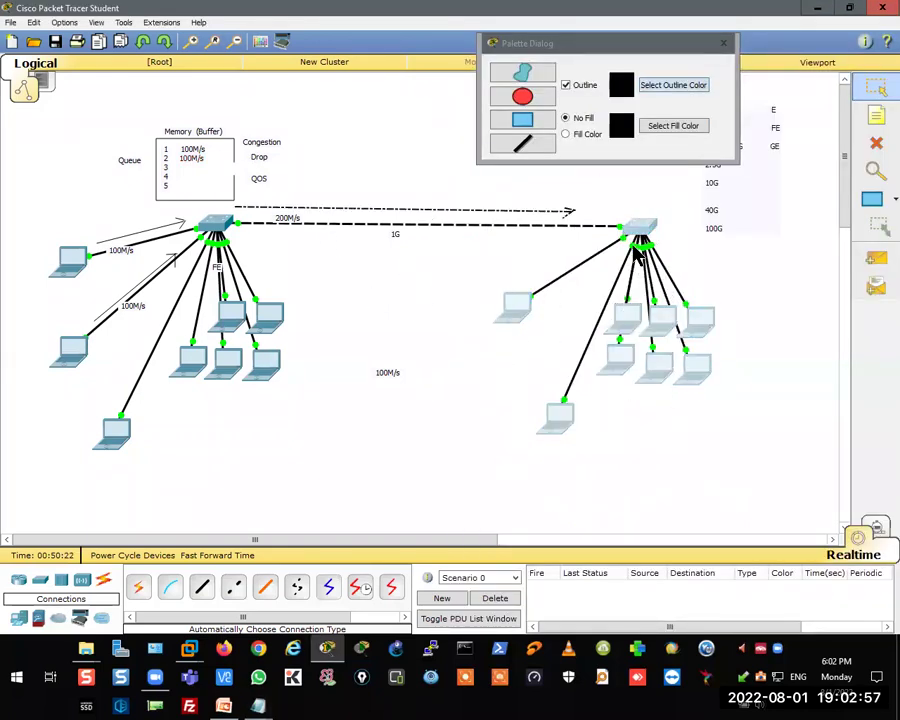
{"action": "left_click_drag", "start_coordinate": [638, 256], "coordinate": [636, 251]}
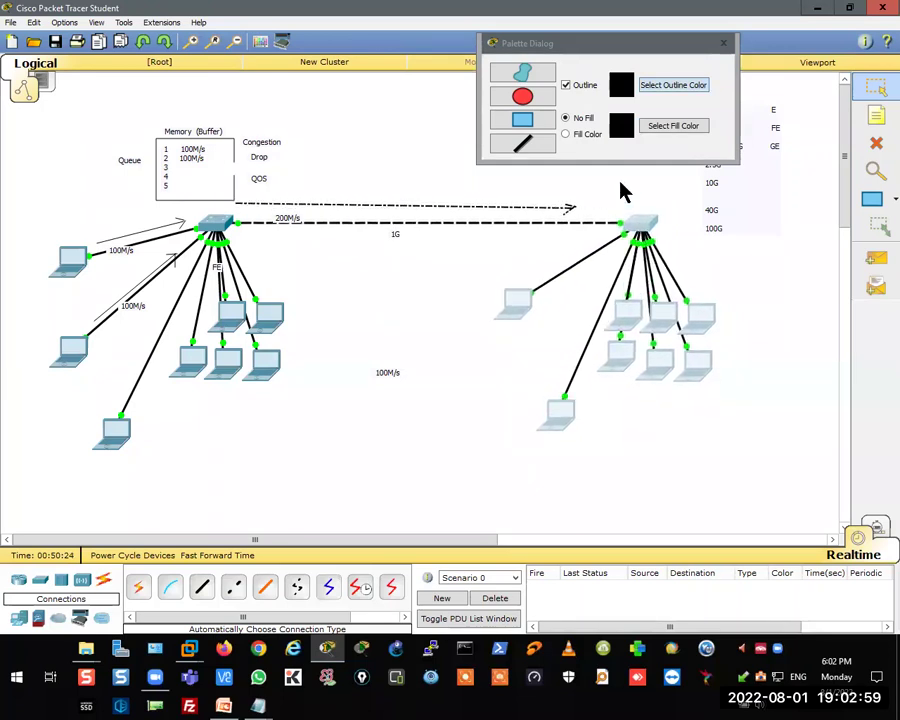
{"action": "left_click", "coordinate": [620, 195]}
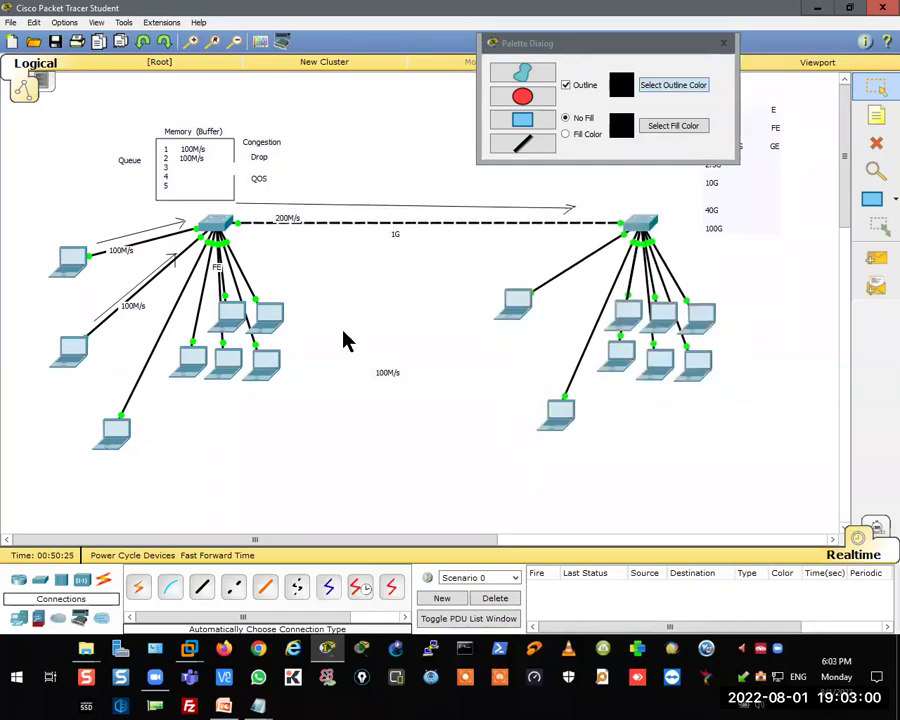
- Place an IP phone below the left switch's clustered laptops
{"action": "left_click", "coordinate": [20, 618]}
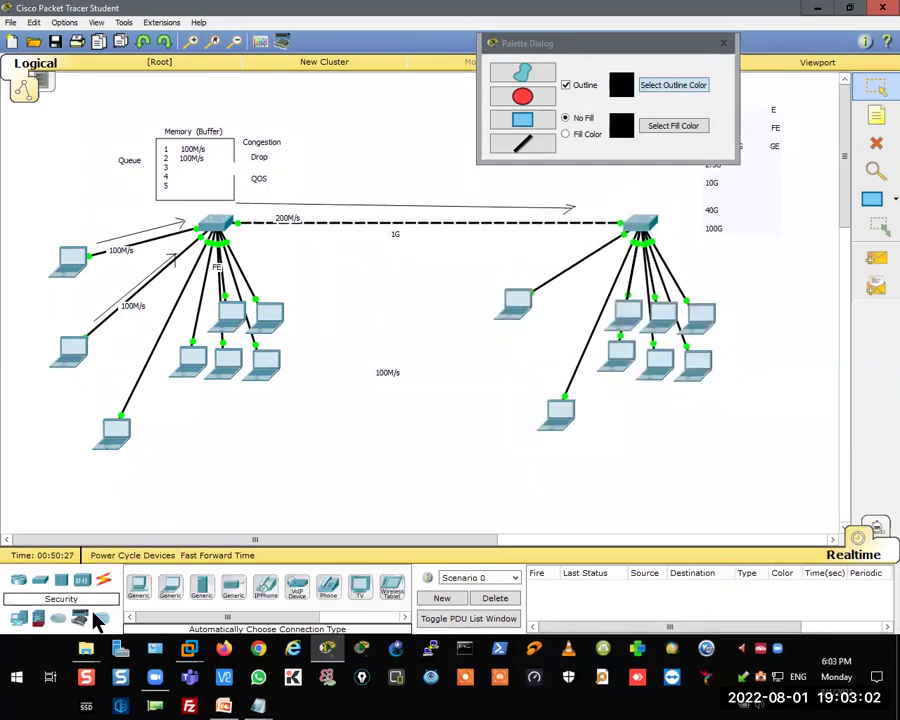
{"action": "left_click", "coordinate": [330, 597]}
{"action": "key", "text": "Escape"}
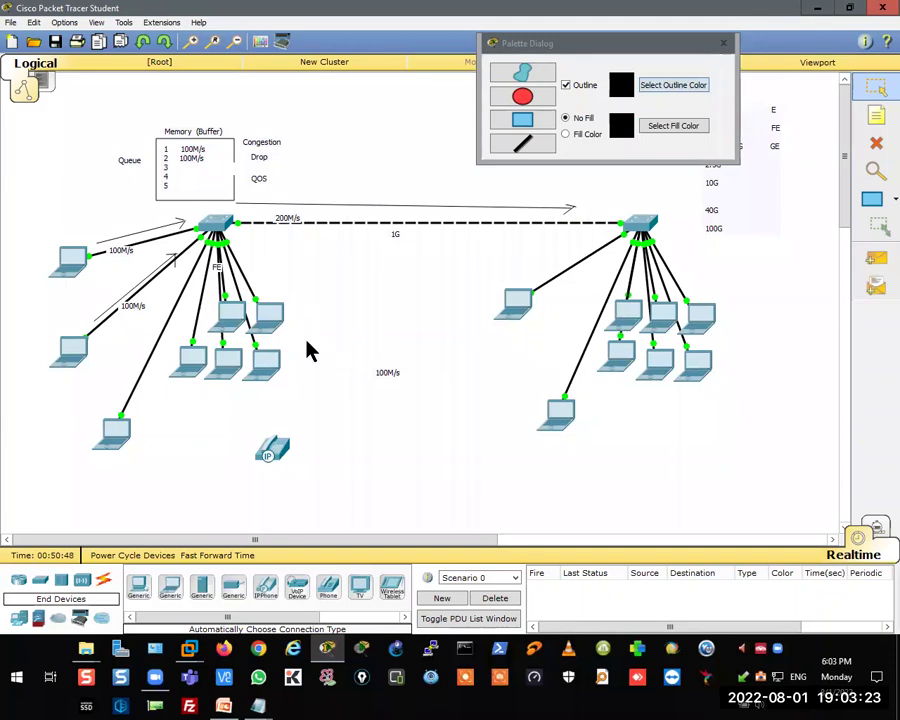
{"action": "left_click_drag", "start_coordinate": [278, 456], "coordinate": [258, 438]}
- Duplicate the IP phone three times, forming a row of three phones with one below the middle phone
{"action": "left_click", "coordinate": [104, 585]}
{"action": "left_click_drag", "start_coordinate": [298, 411], "coordinate": [237, 466]}
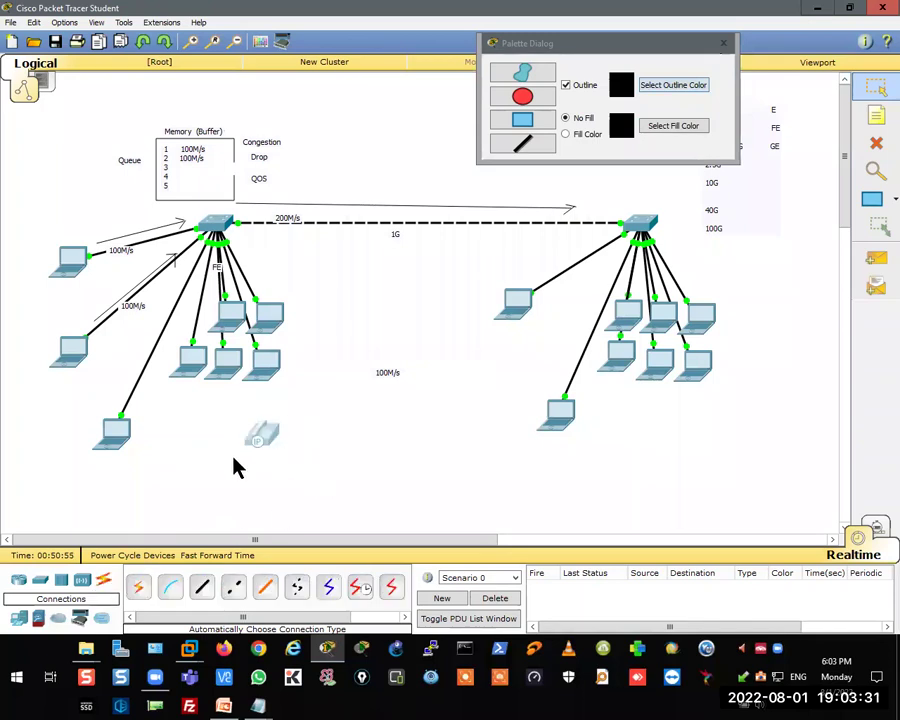
{"action": "key", "text": "ctrl+v"}
{"action": "key", "text": "ctrl+v"}
{"action": "key", "text": "ctrl+v"}
{"action": "left_click_drag", "start_coordinate": [256, 408], "coordinate": [258, 468]}
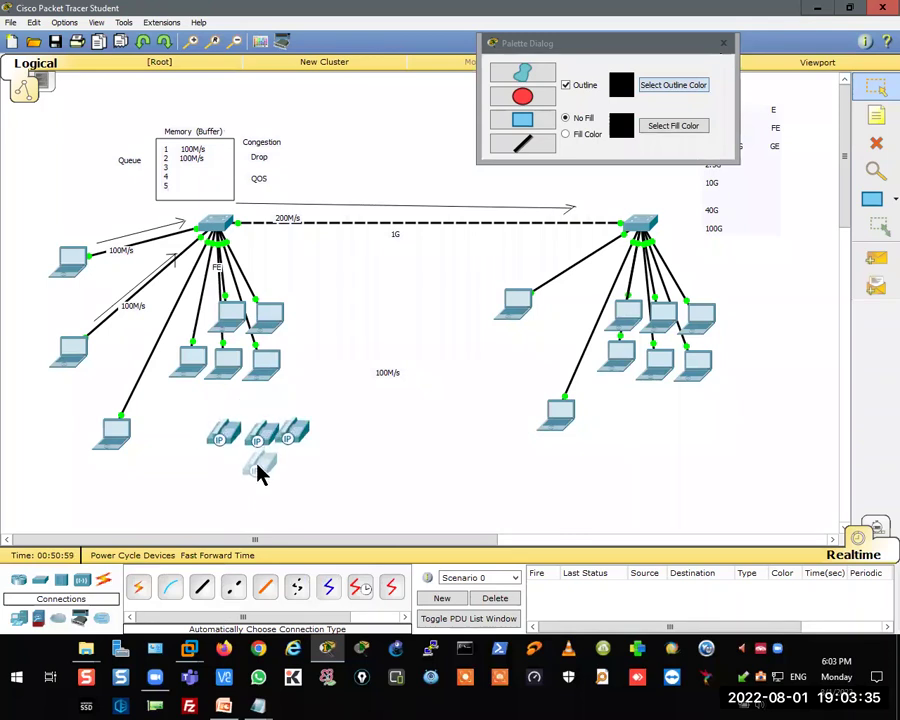
- Add a fifth IP phone at the row's right end and cable all five phones to the left switch using automatic connections
{"action": "left_click", "coordinate": [138, 587]}
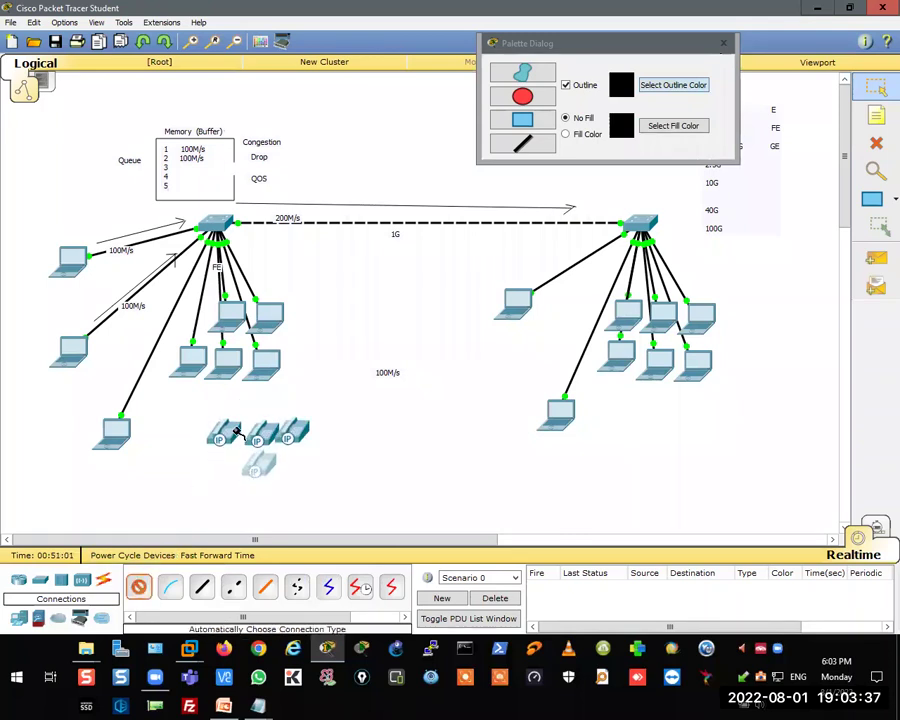
{"action": "left_click", "coordinate": [225, 432]}
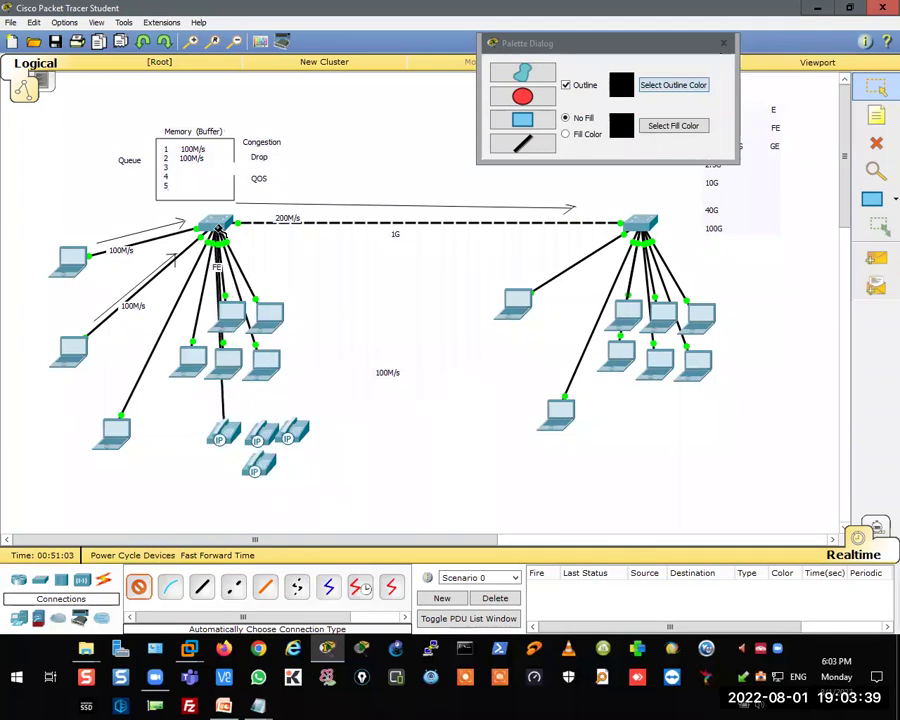
{"action": "left_click", "coordinate": [215, 225]}
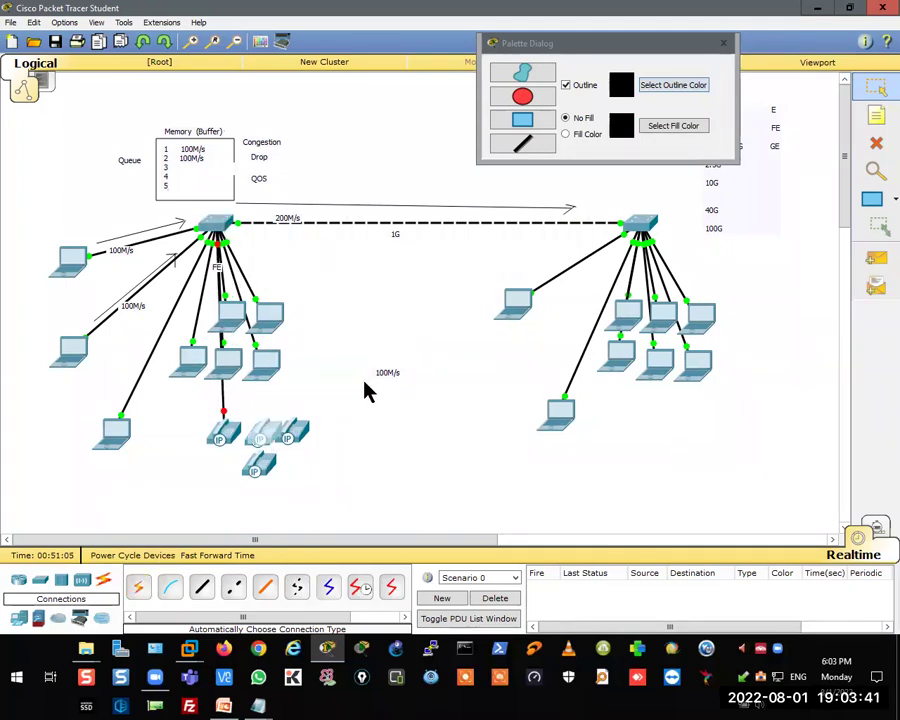
{"action": "left_click_drag", "start_coordinate": [276, 431], "coordinate": [331, 440]}
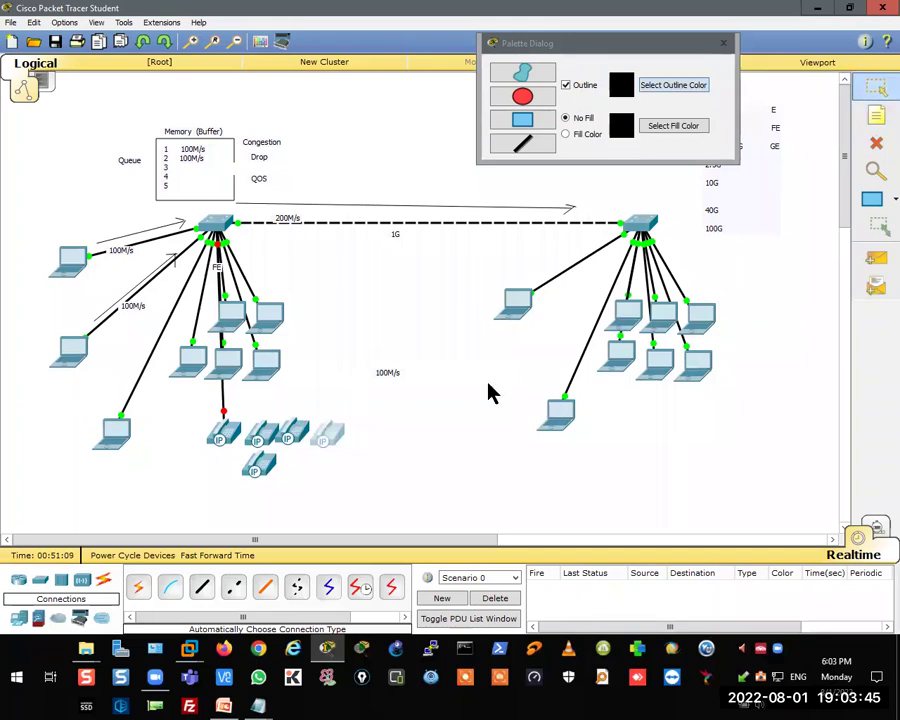
{"action": "left_click", "coordinate": [268, 432]}
{"action": "left_click", "coordinate": [216, 224]}
{"action": "left_click", "coordinate": [216, 224]}
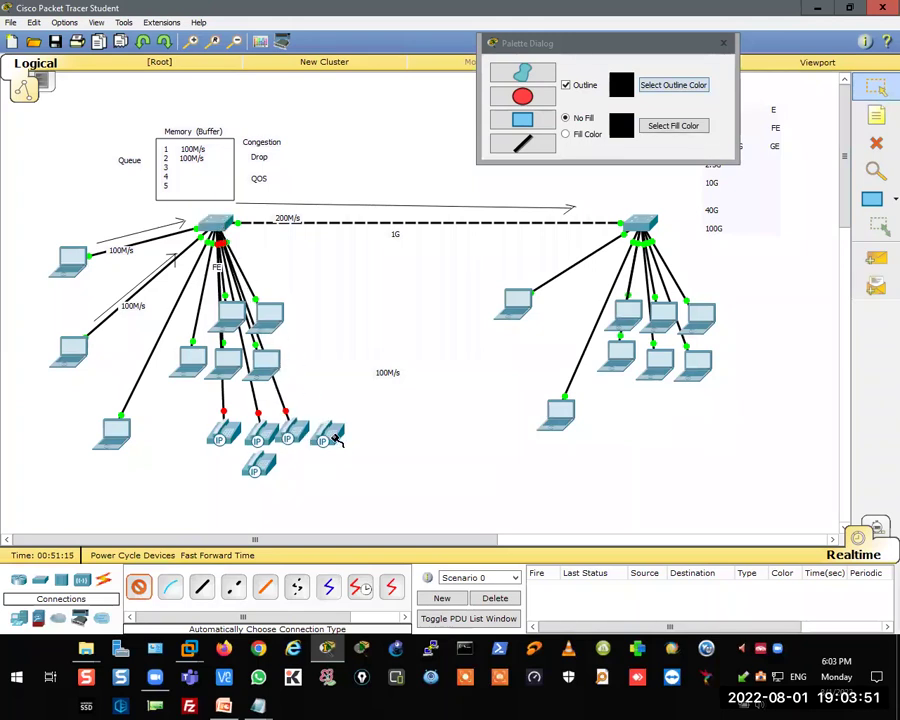
{"action": "left_click", "coordinate": [216, 224]}
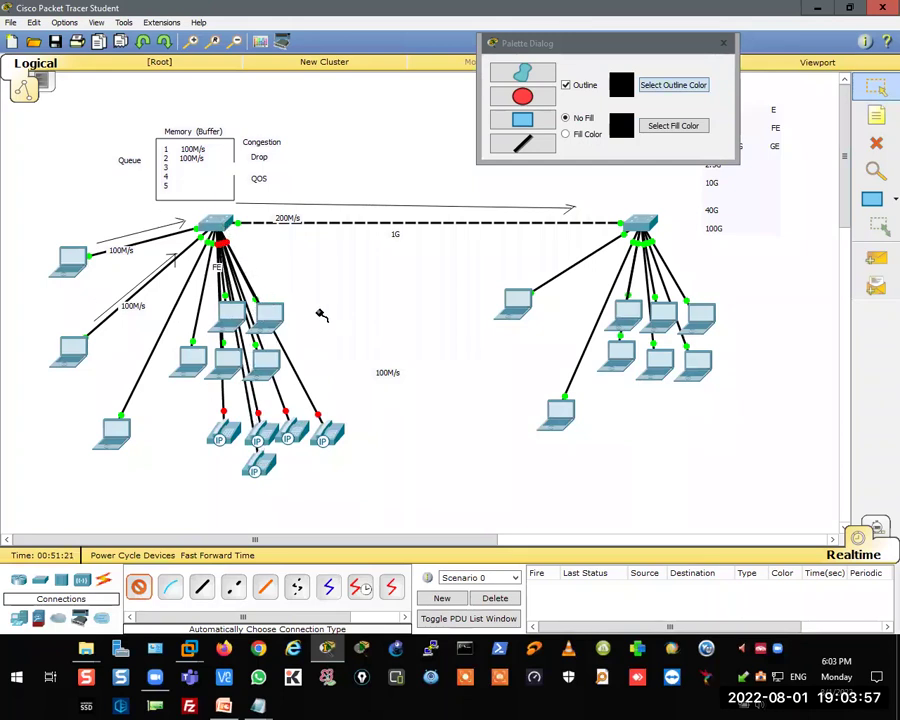
{"action": "key", "text": "Escape"}
- Copy the five IP phones beneath the right switch's laptops and cable the row's first two to that switch using automatic connections
{"action": "left_click_drag", "start_coordinate": [390, 432], "coordinate": [703, 426]}
{"action": "left_click", "coordinate": [138, 587]}
{"action": "left_click", "coordinate": [641, 420]}
{"action": "left_click", "coordinate": [645, 232]}
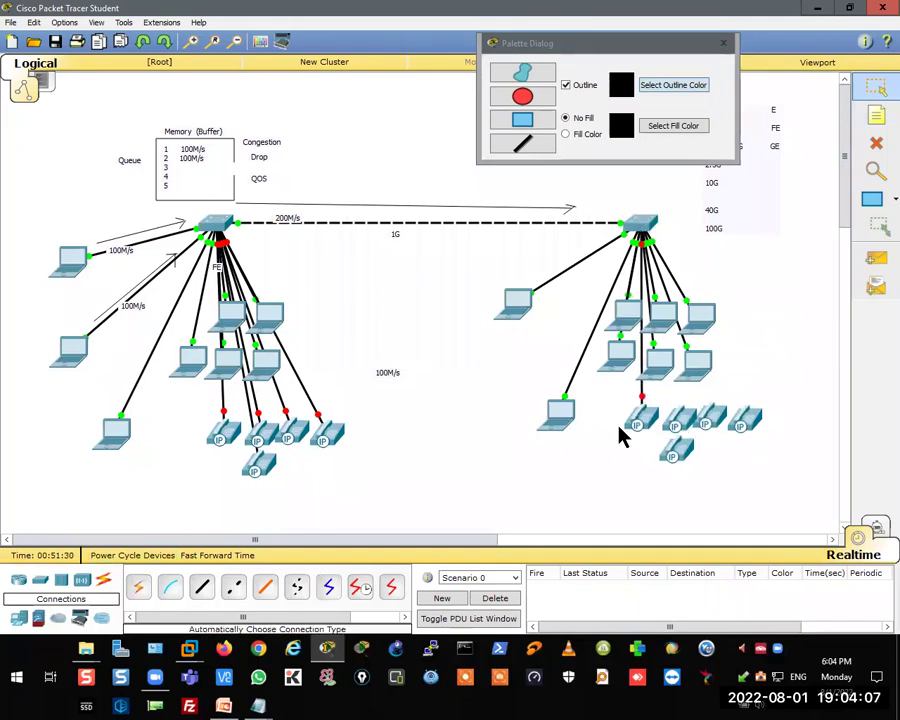
{"action": "left_click", "coordinate": [138, 587]}
{"action": "left_click", "coordinate": [676, 420]}
{"action": "left_click", "coordinate": [641, 225]}
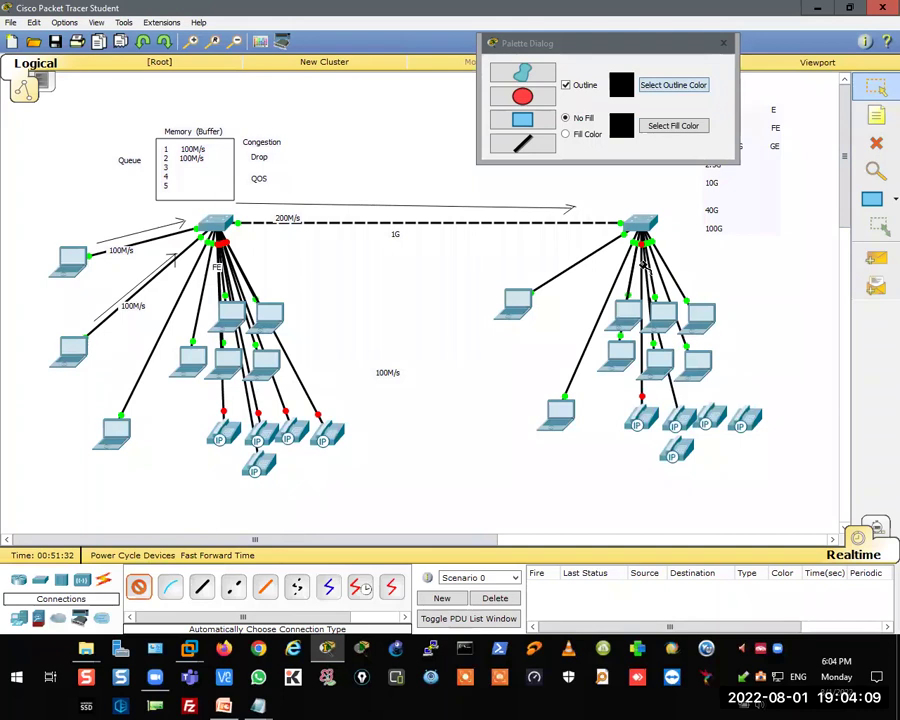
- Cable the remaining copied IP phones to the right switch using automatic connections
{"action": "left_click", "coordinate": [714, 416]}
{"action": "left_click", "coordinate": [641, 225]}
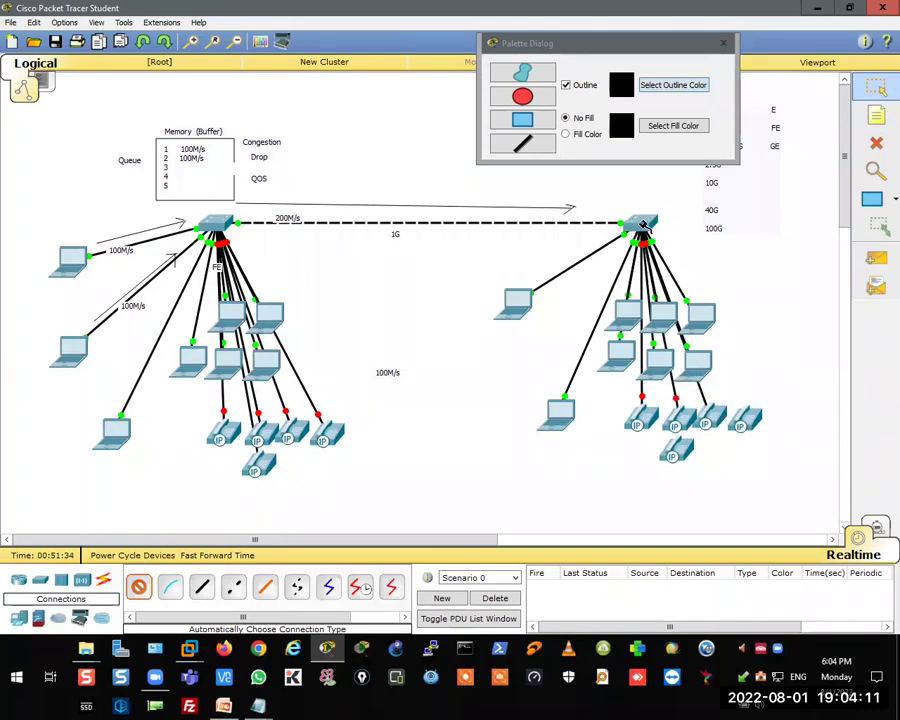
{"action": "left_click", "coordinate": [742, 412]}
{"action": "left_click", "coordinate": [641, 225]}
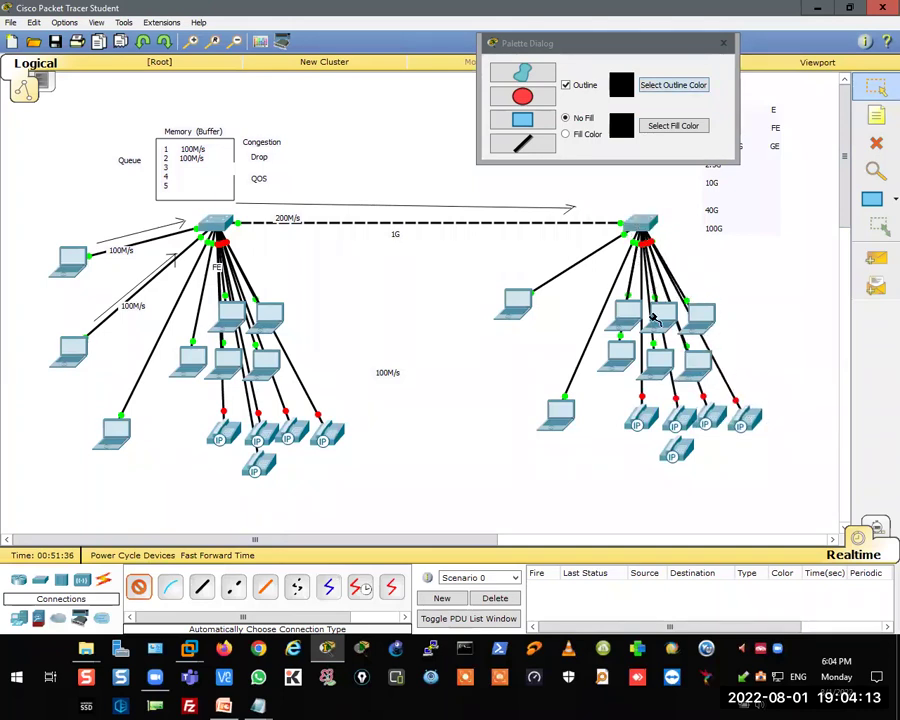
{"action": "left_click", "coordinate": [683, 452]}
{"action": "left_click", "coordinate": [641, 225]}
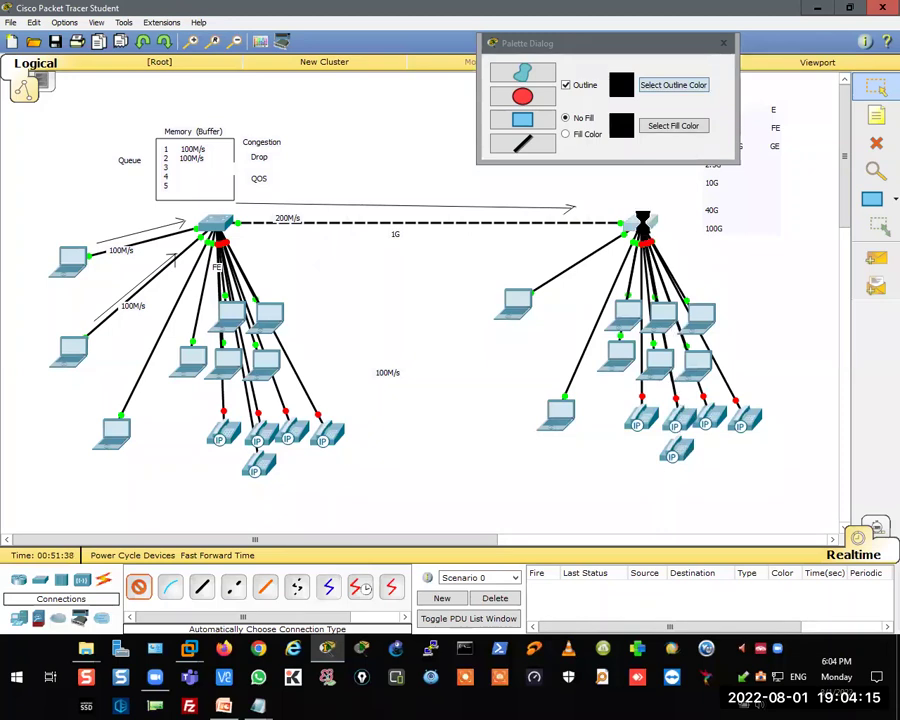
- Move the first IP phone of each switch's phone row down and to the left, apart from its group
{"action": "left_click", "coordinate": [878, 88]}
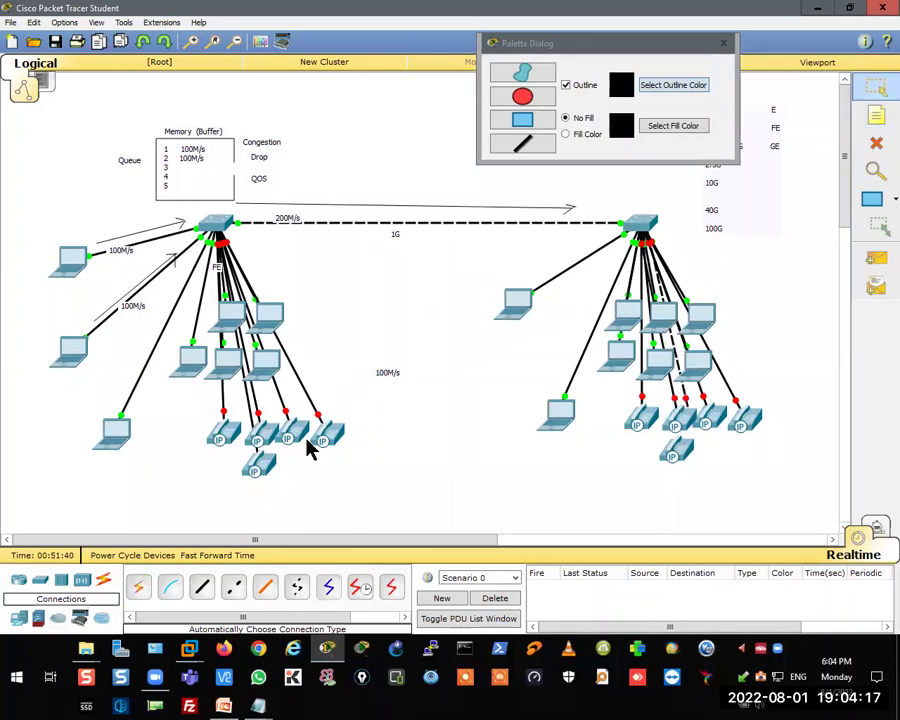
{"action": "left_click_drag", "start_coordinate": [224, 442], "coordinate": [215, 466]}
{"action": "left_click_drag", "start_coordinate": [637, 425], "coordinate": [620, 480]}
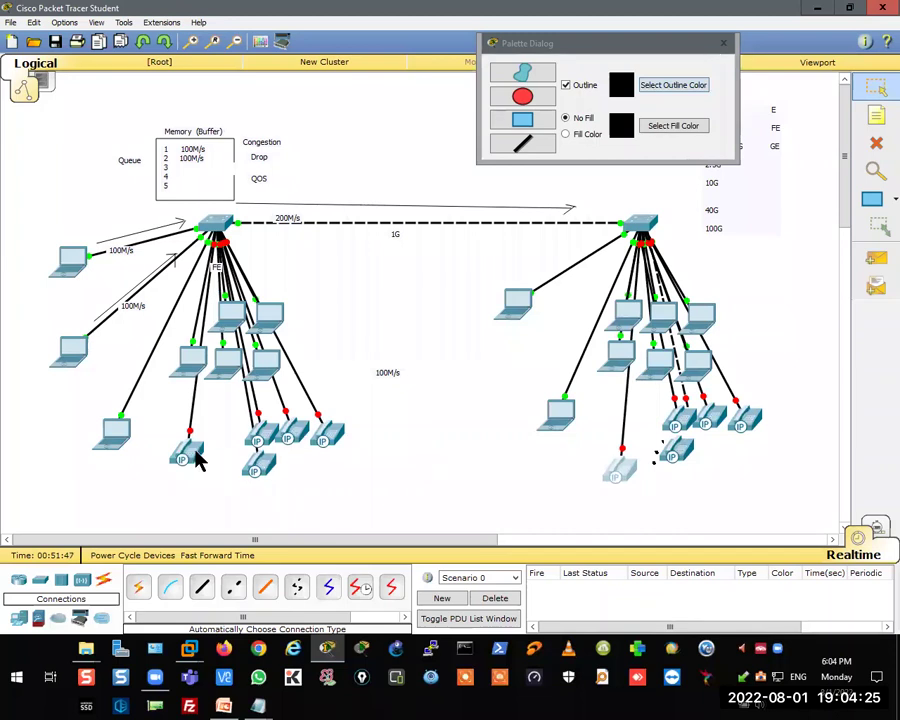
- Add a note between the two phone groups reading "Voice" and "Video" on separate lines
{"action": "left_click", "coordinate": [876, 115]}
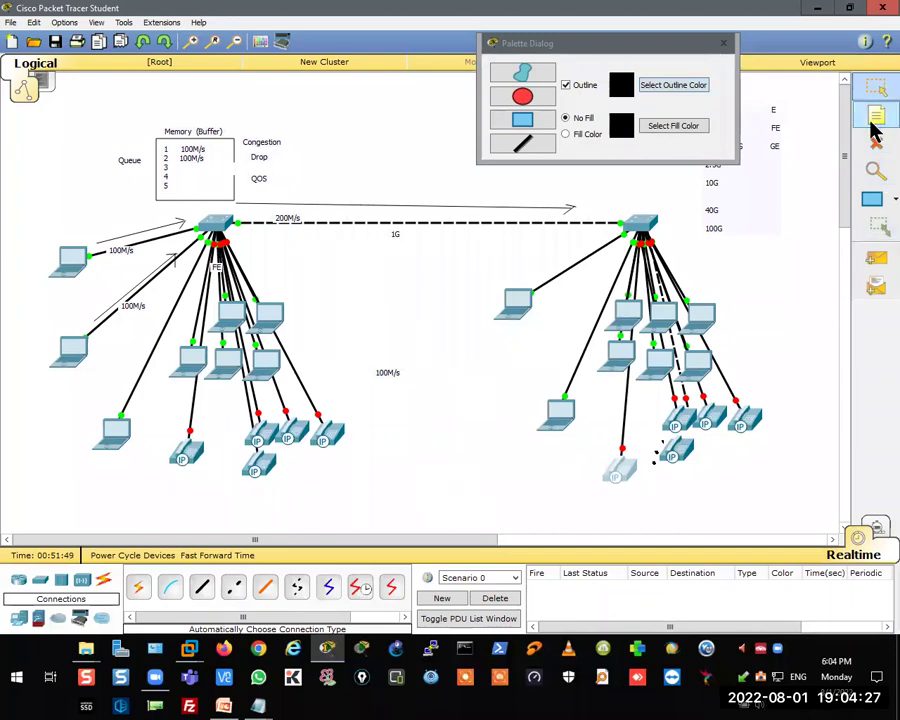
{"action": "left_click", "coordinate": [382, 430]}
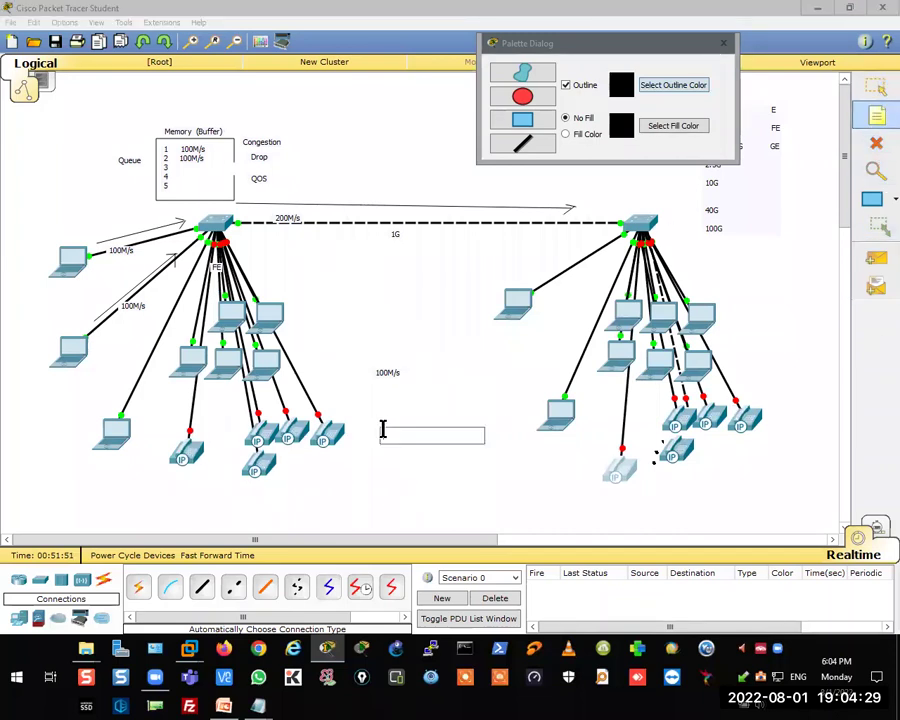
{"action": "type", "text": "oice"}
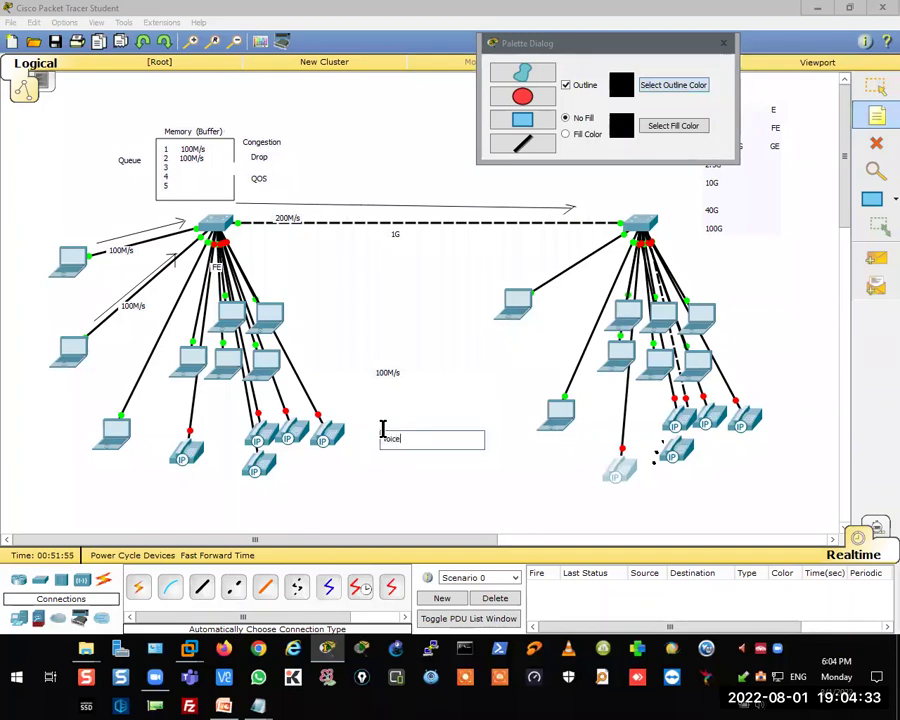
{"action": "key", "text": "Return"}
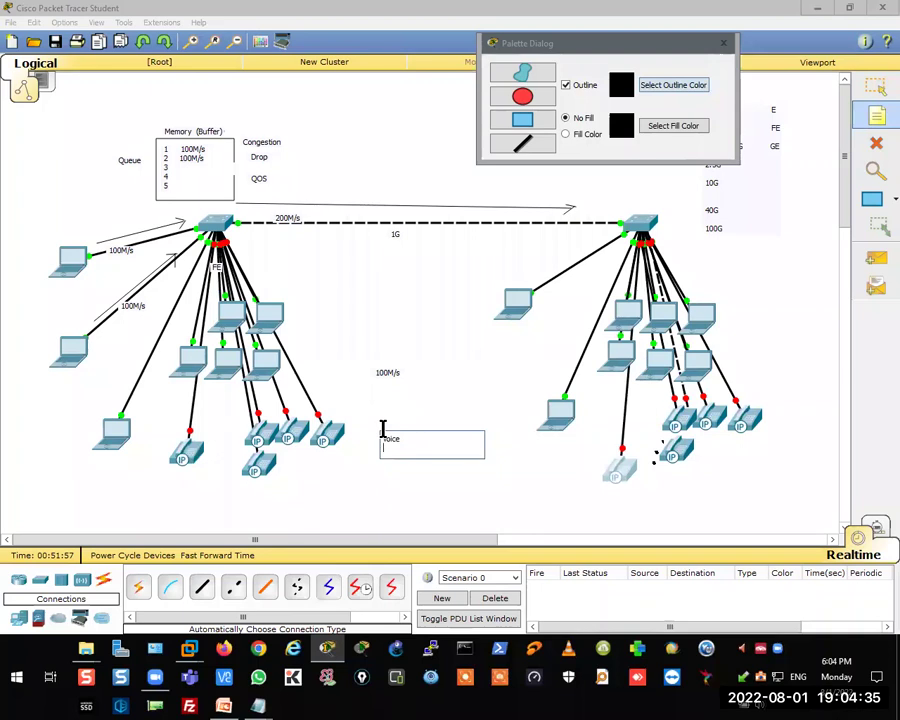
{"action": "type", "text": "Video"}
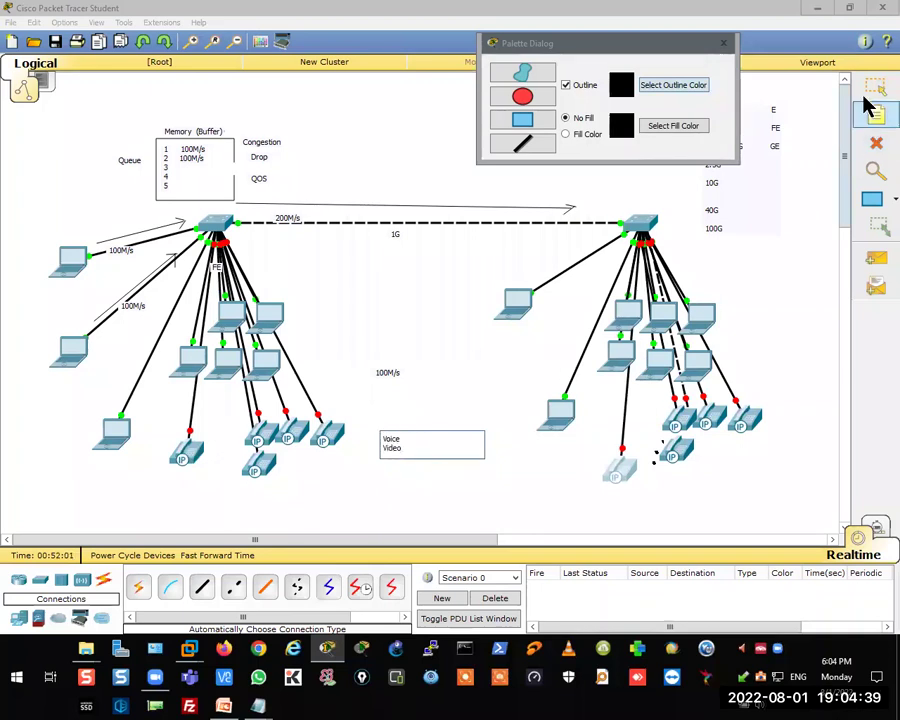
{"action": "left_click", "coordinate": [414, 270]}
- Shift the left switch's two lower IP phones further down-left and nudge the right switch's separated phone slightly upward
{"action": "left_click_drag", "start_coordinate": [196, 458], "coordinate": [183, 465]}
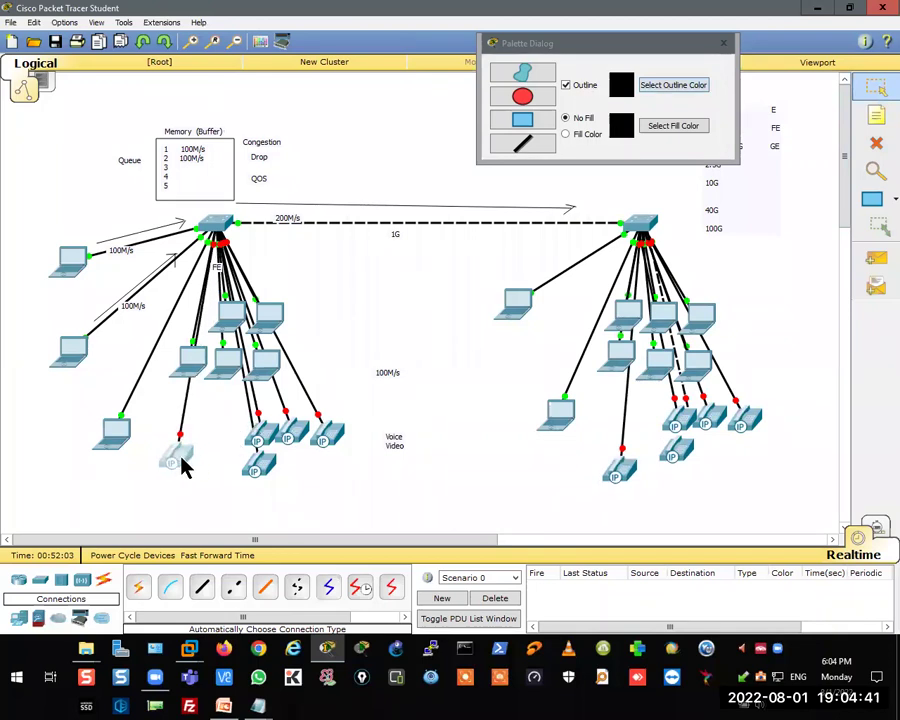
{"action": "left_click_drag", "start_coordinate": [261, 473], "coordinate": [204, 487]}
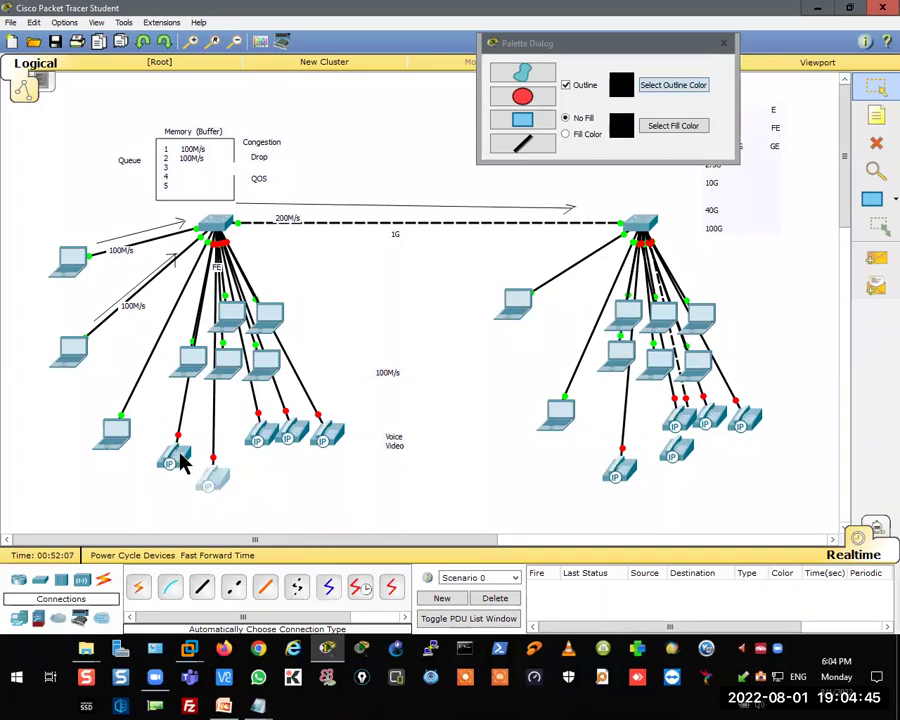
{"action": "mouse_move", "coordinate": [180, 461]}
{"action": "left_click_drag", "start_coordinate": [623, 476], "coordinate": [625, 466]}
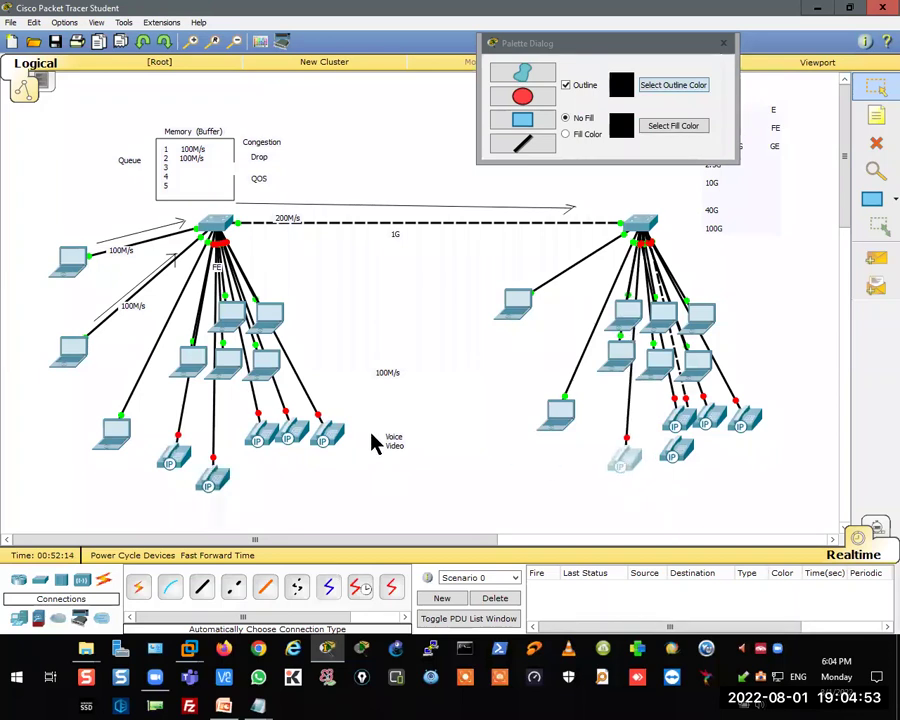
- Move the Voice/Video note into queue slots 4 and 5 of the Memory (Buffer) box
{"action": "left_click_drag", "start_coordinate": [384, 440], "coordinate": [412, 410]}
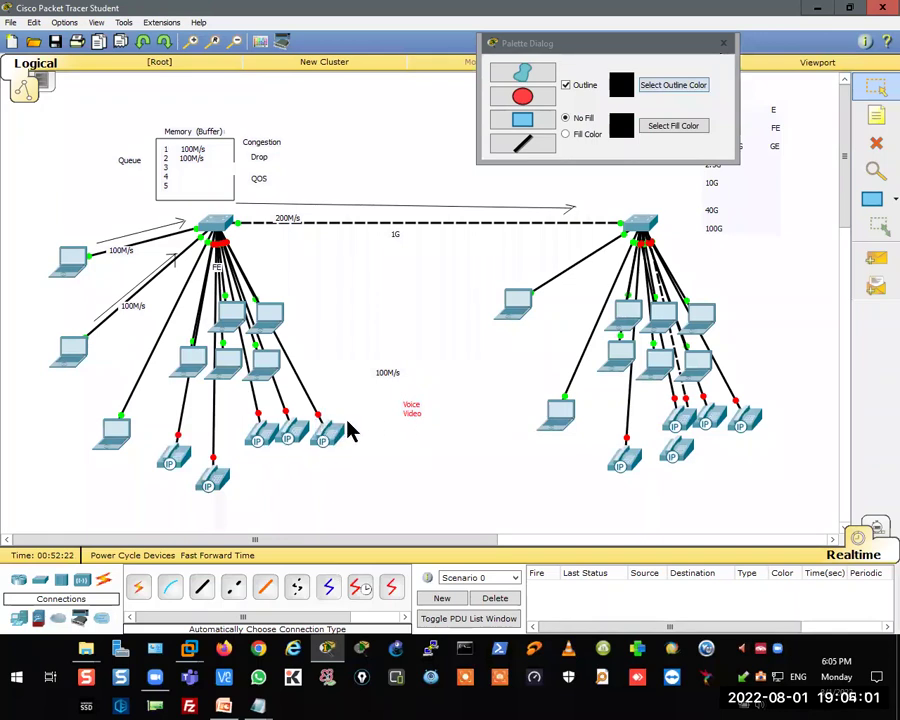
{"action": "left_click_drag", "start_coordinate": [412, 412], "coordinate": [207, 191]}
{"action": "left_click", "coordinate": [385, 290]}
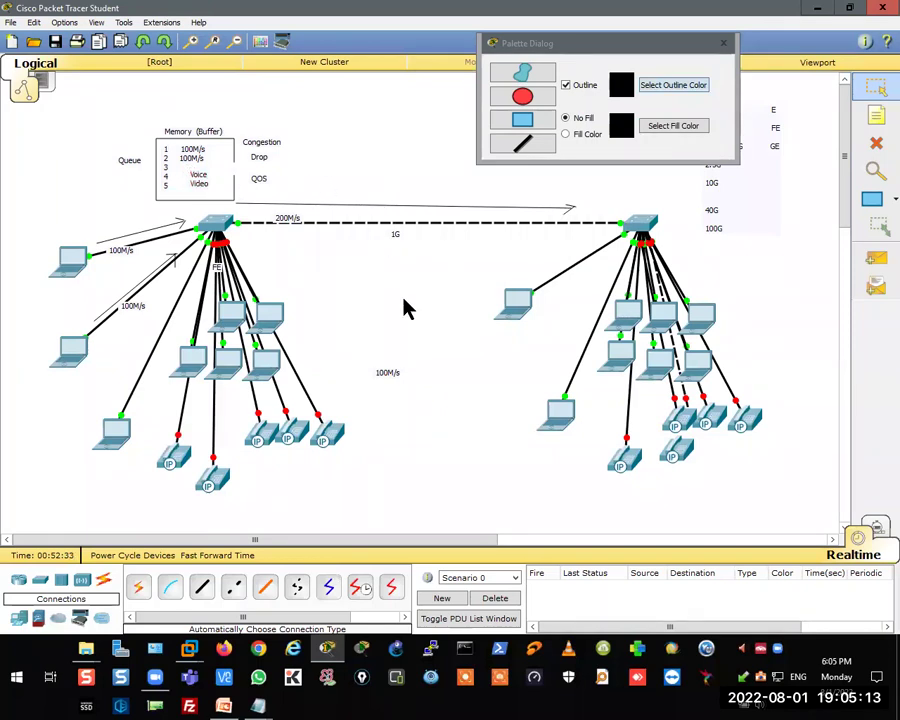
- Switch to the Session Agenda 3 Switching Designs file in Notepad to check the Priority topic, and return to Packet Tracer
{"action": "mouse_move", "coordinate": [256, 704]}
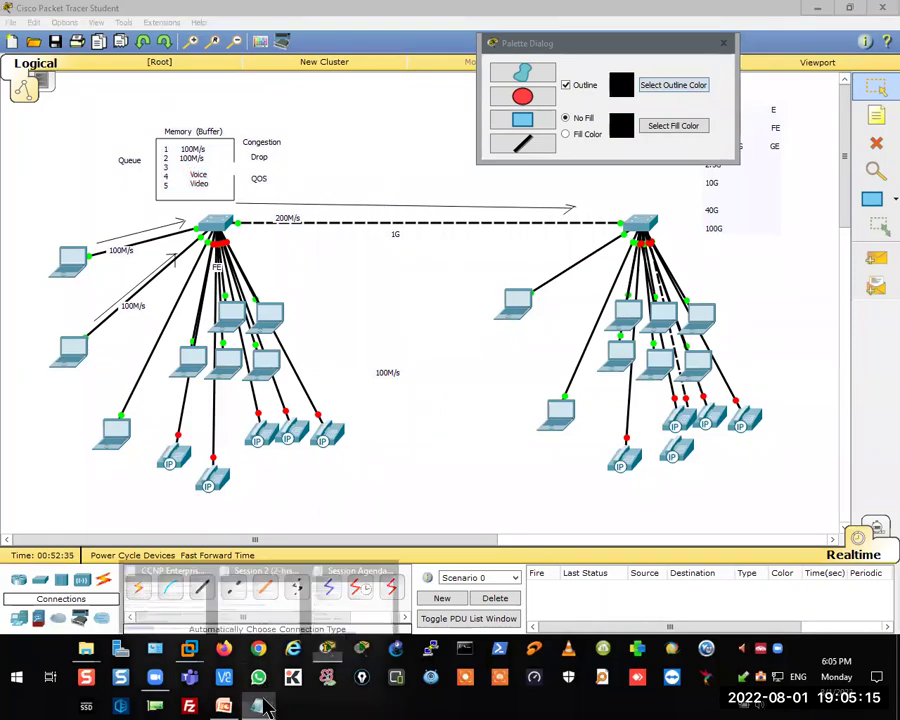
{"action": "left_click", "coordinate": [352, 627]}
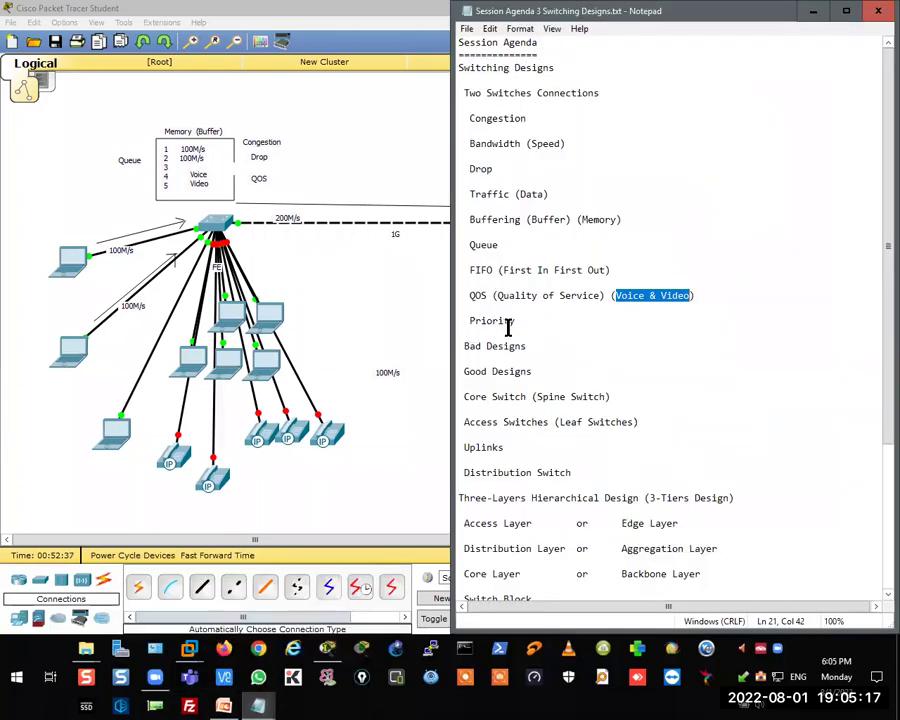
{"action": "left_click", "coordinate": [365, 335]}
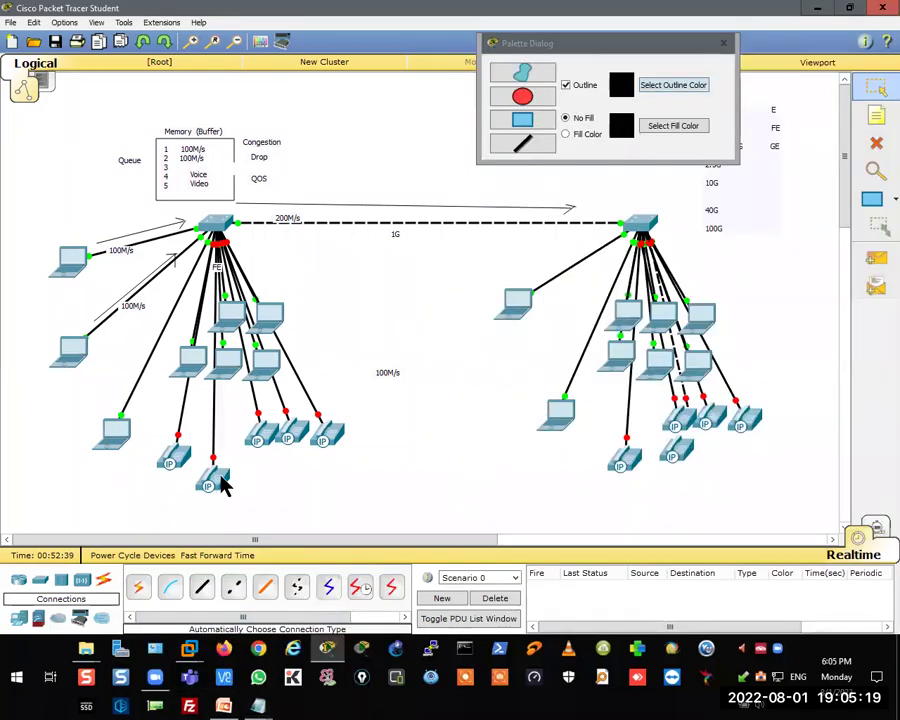
- Move the QOS note directly beneath Drop and the Voice/Video note up to queue slots 3 and 4
{"action": "mouse_move", "coordinate": [625, 472]}
{"action": "mouse_move", "coordinate": [260, 182]}
{"action": "left_mouse_down"}
{"action": "mouse_move", "coordinate": [242, 224]}
{"action": "mouse_move", "coordinate": [226, 228]}
{"action": "mouse_move", "coordinate": [258, 175]}
{"action": "left_mouse_up"}
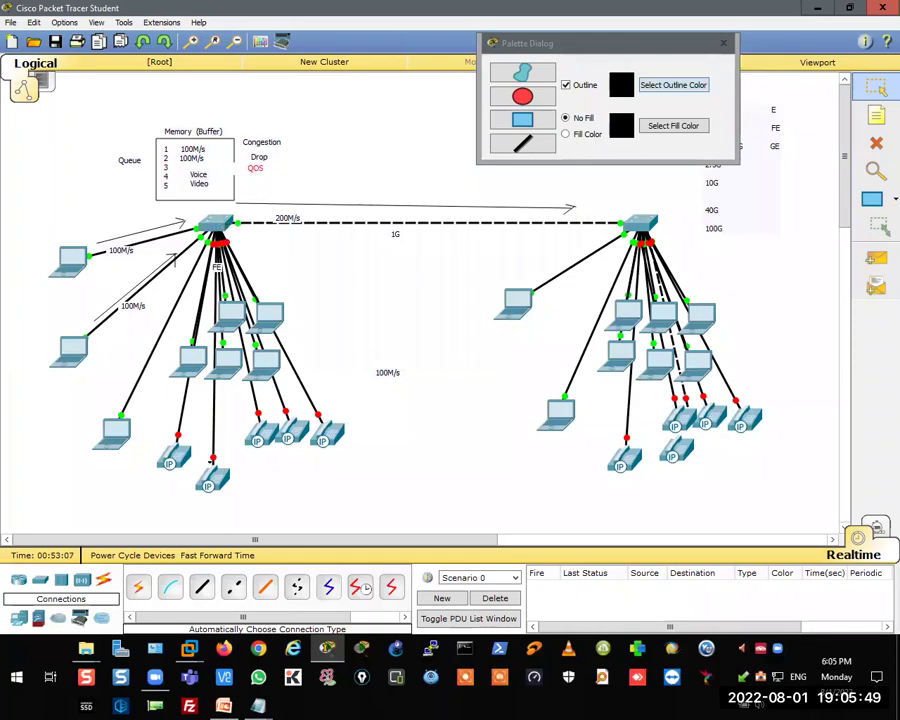
{"action": "mouse_move", "coordinate": [198, 190]}
{"action": "left_mouse_down"}
{"action": "mouse_move", "coordinate": [188, 192]}
{"action": "mouse_move", "coordinate": [188, 179]}
{"action": "mouse_move", "coordinate": [222, 163]}
{"action": "mouse_move", "coordinate": [221, 154]}
{"action": "mouse_move", "coordinate": [193, 186]}
{"action": "left_mouse_up"}
- Highlight the word Priority in the Notepad session agenda and return to the Packet Tracer topology
{"action": "left_click", "coordinate": [262, 706]}
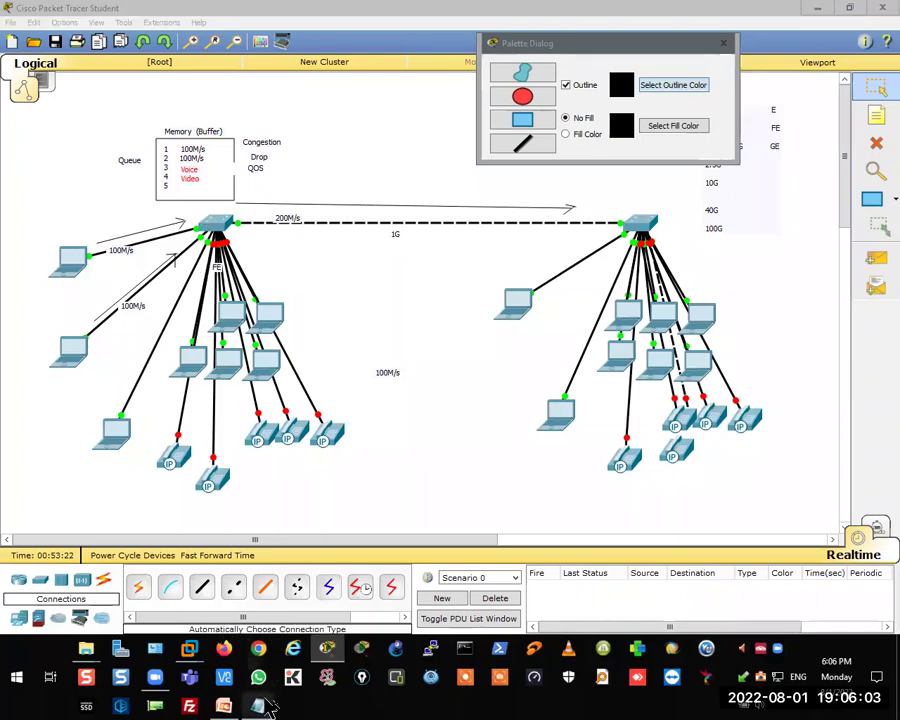
{"action": "left_click", "coordinate": [355, 590]}
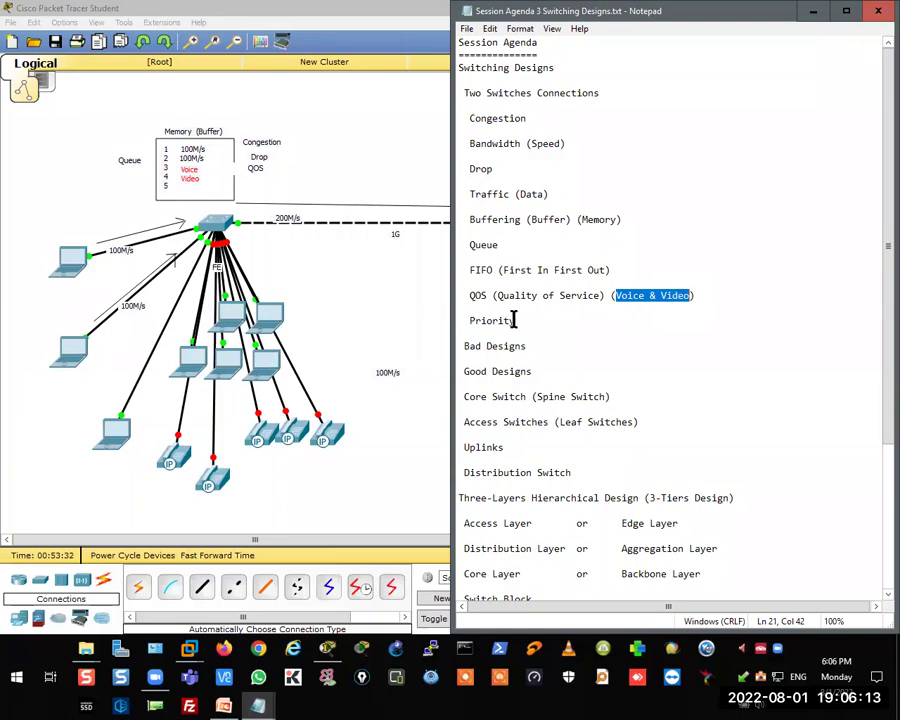
{"action": "left_click_drag", "start_coordinate": [513, 320], "coordinate": [468, 320]}
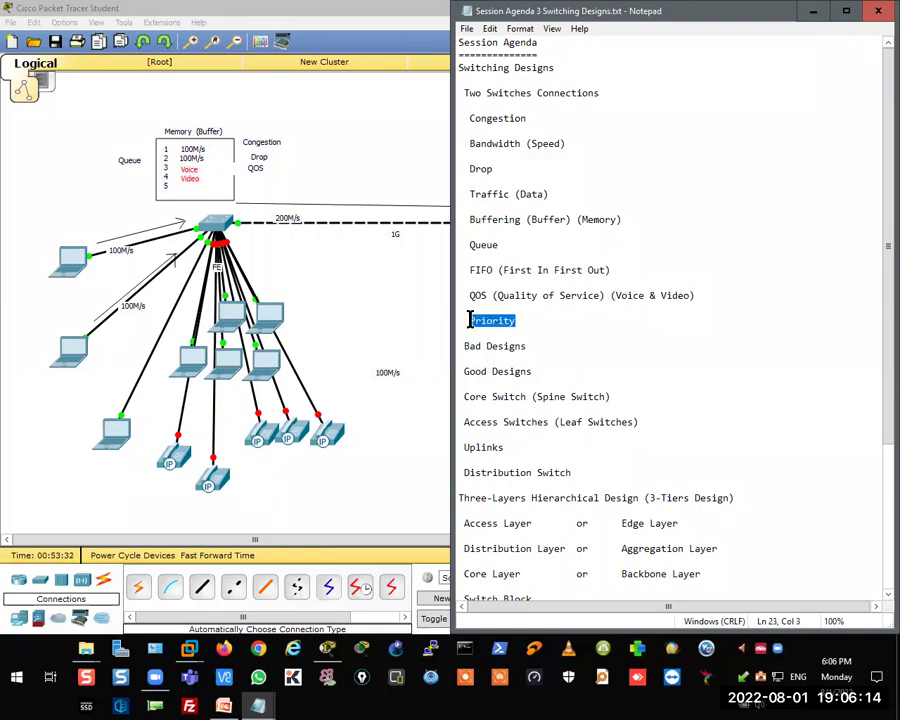
{"action": "left_click", "coordinate": [327, 313]}
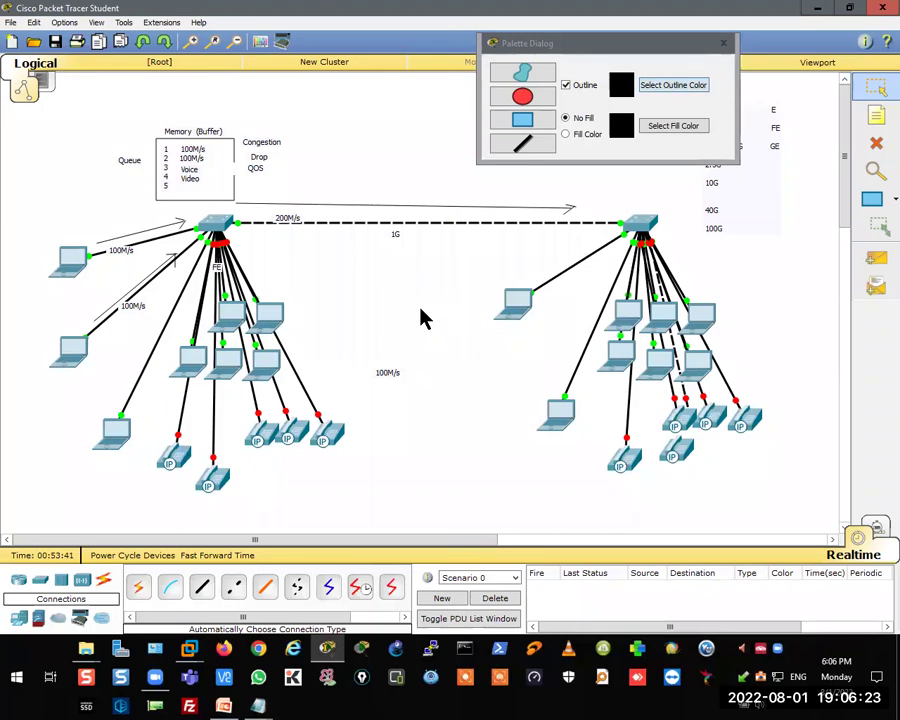
- Select the left switch's five IP phones as a group and clear the selection
{"action": "left_click_drag", "start_coordinate": [366, 418], "coordinate": [148, 511]}
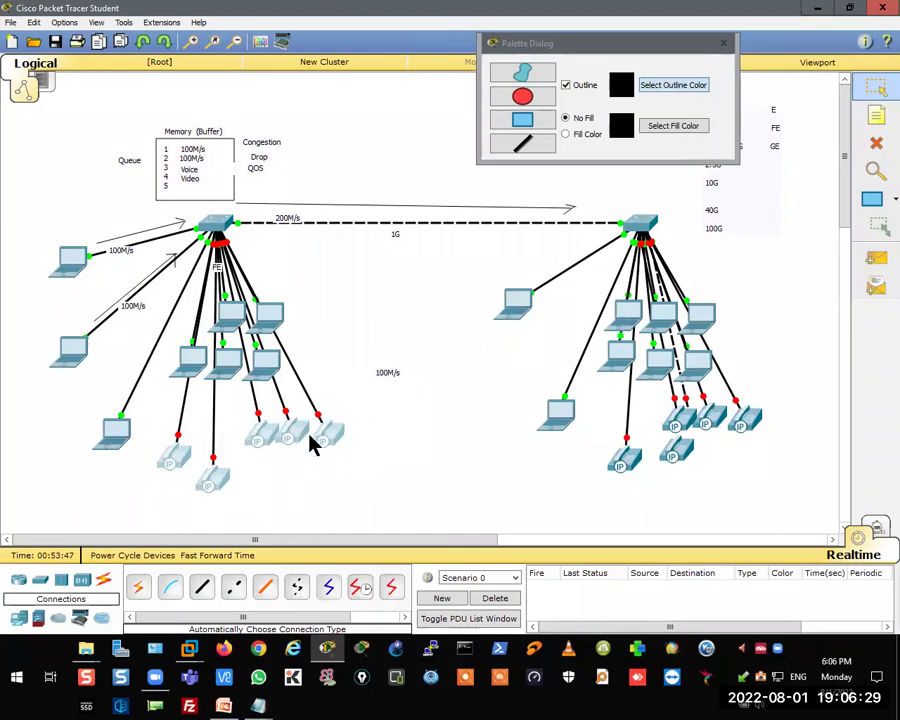
{"action": "left_click_drag", "start_coordinate": [364, 421], "coordinate": [170, 490]}
{"action": "left_click", "coordinate": [360, 435]}
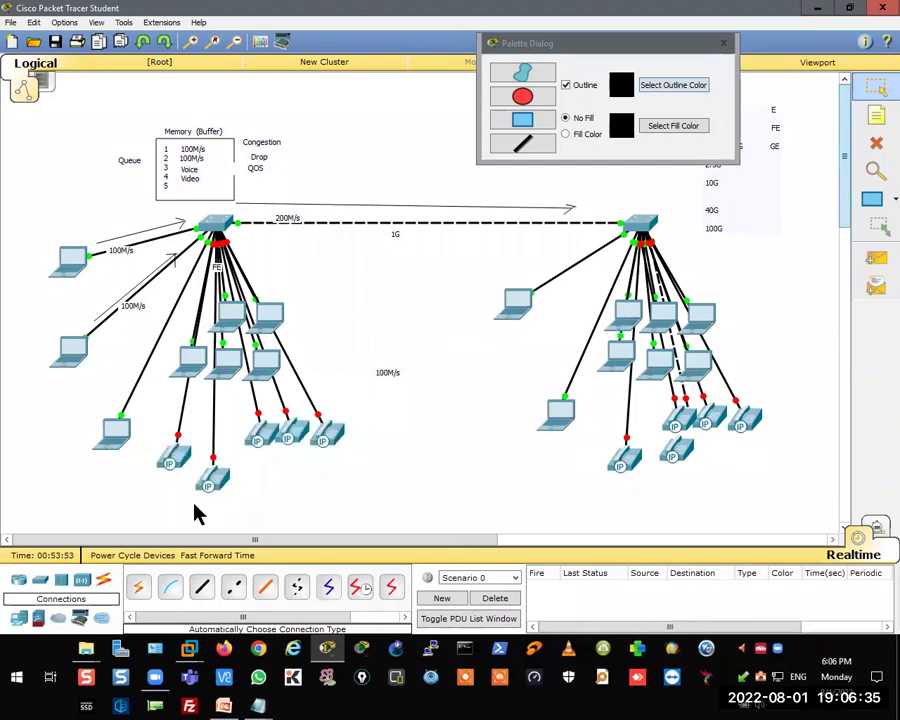
- Place a generic server above the inter-switch link and move the right switch's separated IP phone slightly down and left
{"action": "left_click", "coordinate": [19, 617]}
{"action": "left_click_drag", "start_coordinate": [201, 585], "coordinate": [410, 188]}
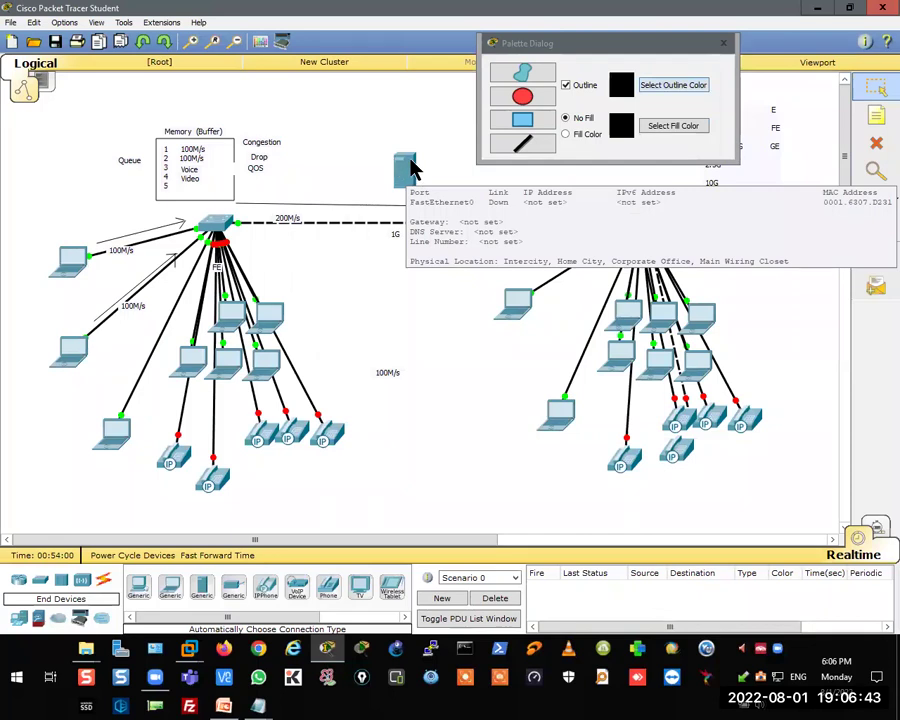
{"action": "left_click_drag", "start_coordinate": [698, 530], "coordinate": [698, 437]}
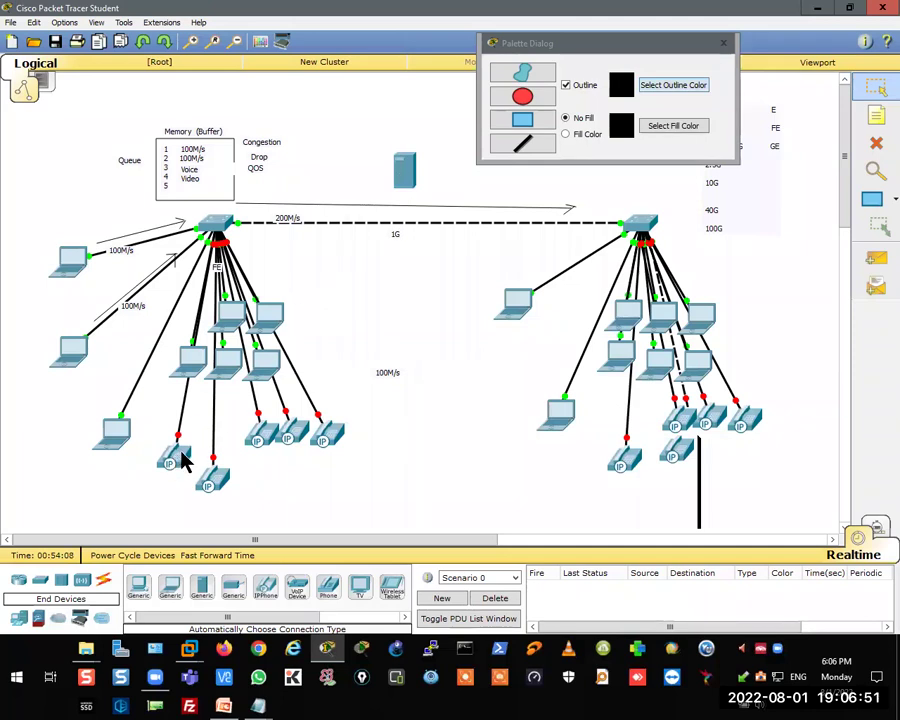
{"action": "left_click_drag", "start_coordinate": [632, 462], "coordinate": [620, 480]}
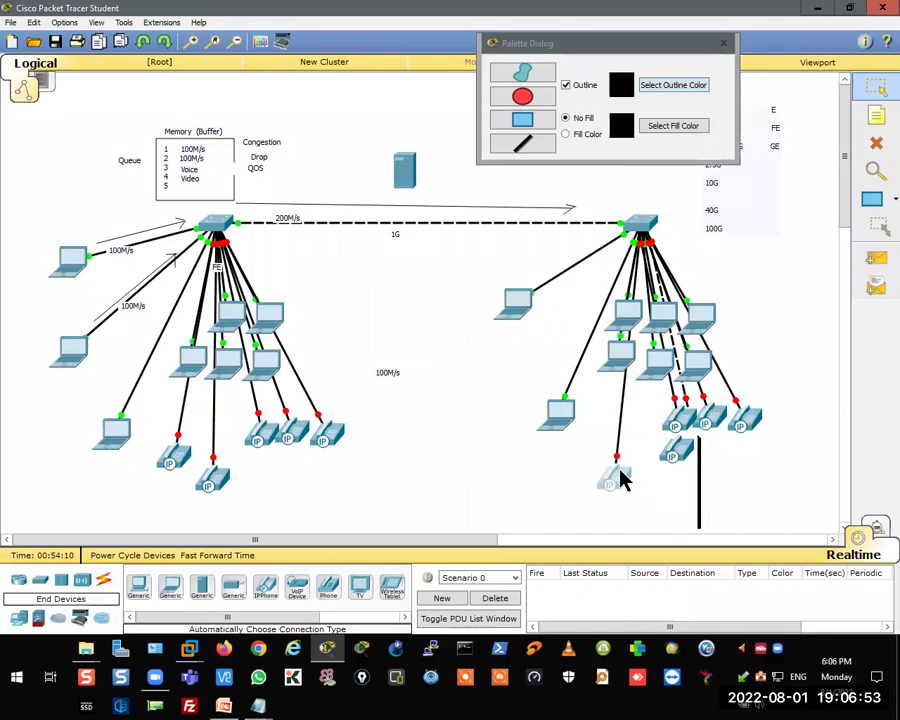
- Try to view the phone interface of the left switch's leftmost IP phone, and close its device window
{"action": "left_click", "coordinate": [178, 458]}
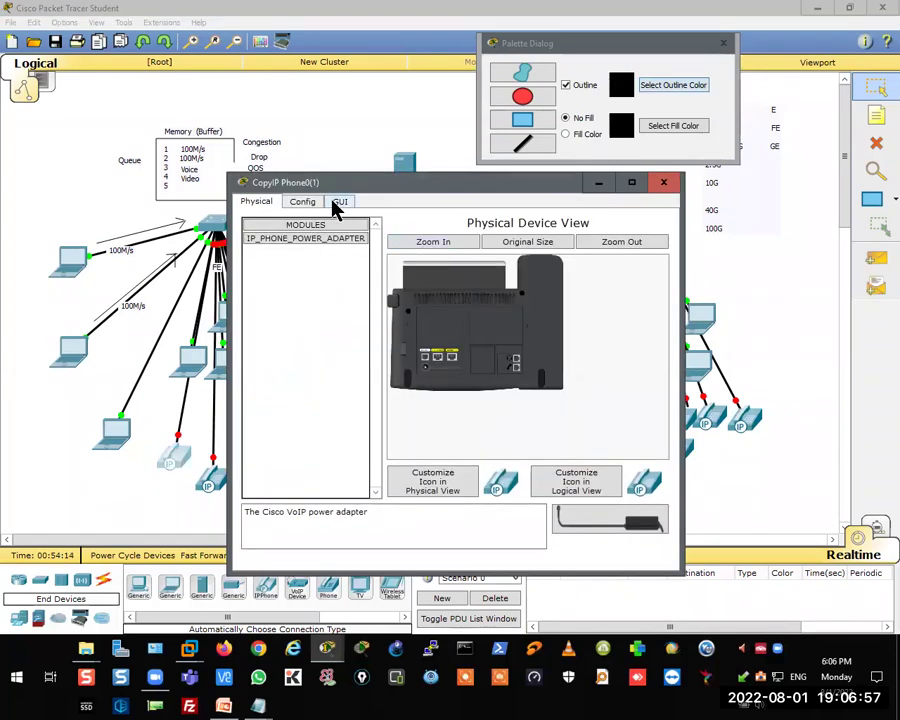
{"action": "left_click", "coordinate": [338, 202]}
{"action": "left_click", "coordinate": [489, 331]}
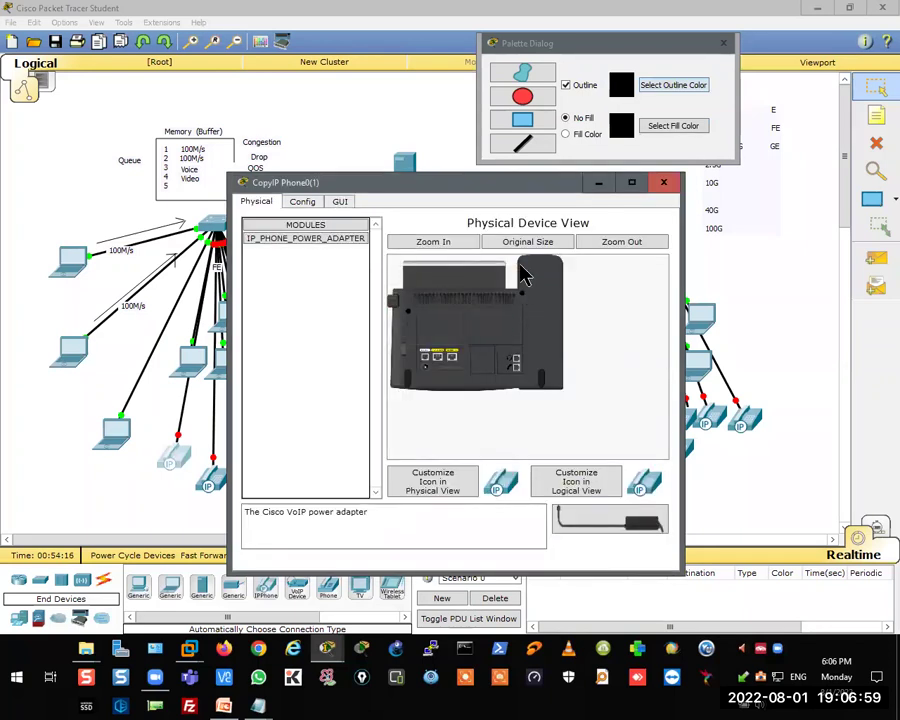
{"action": "left_click", "coordinate": [317, 201]}
{"action": "left_click", "coordinate": [338, 203]}
{"action": "left_click", "coordinate": [489, 330]}
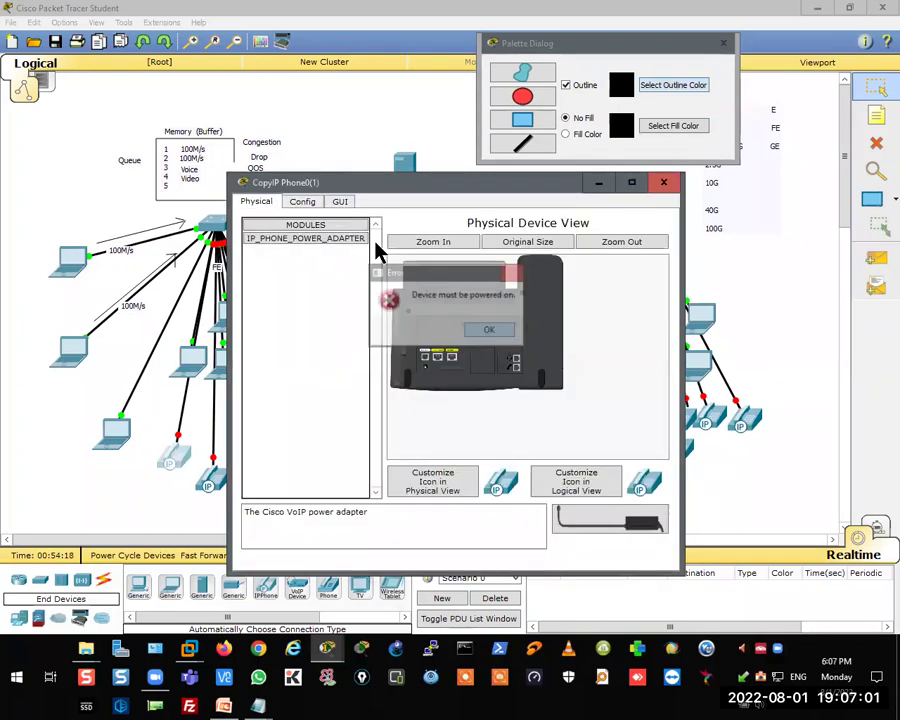
{"action": "left_click", "coordinate": [341, 203]}
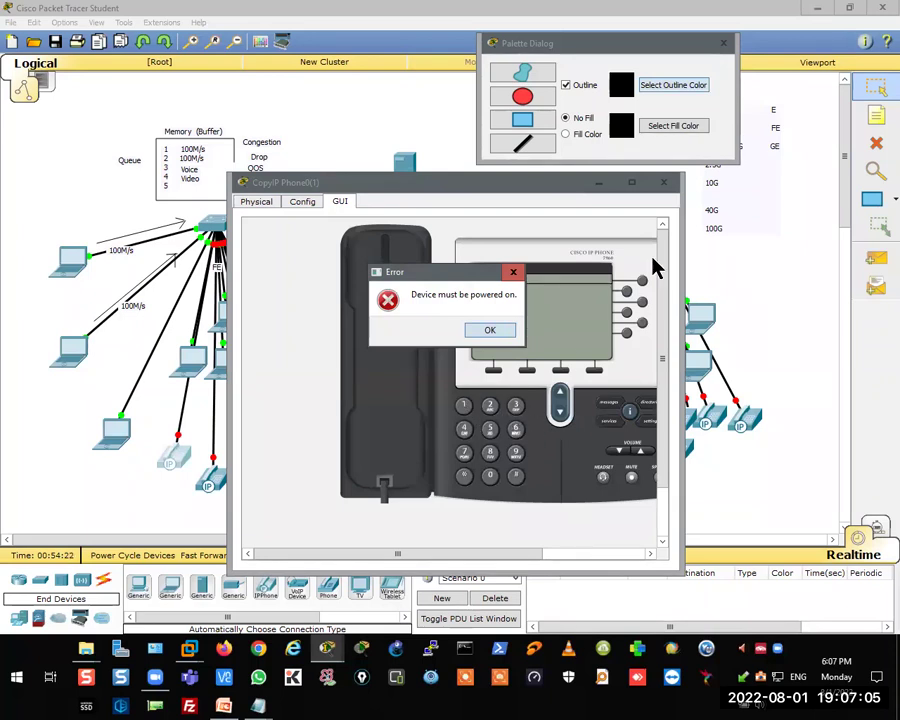
{"action": "left_click", "coordinate": [500, 332]}
{"action": "left_click", "coordinate": [664, 186]}
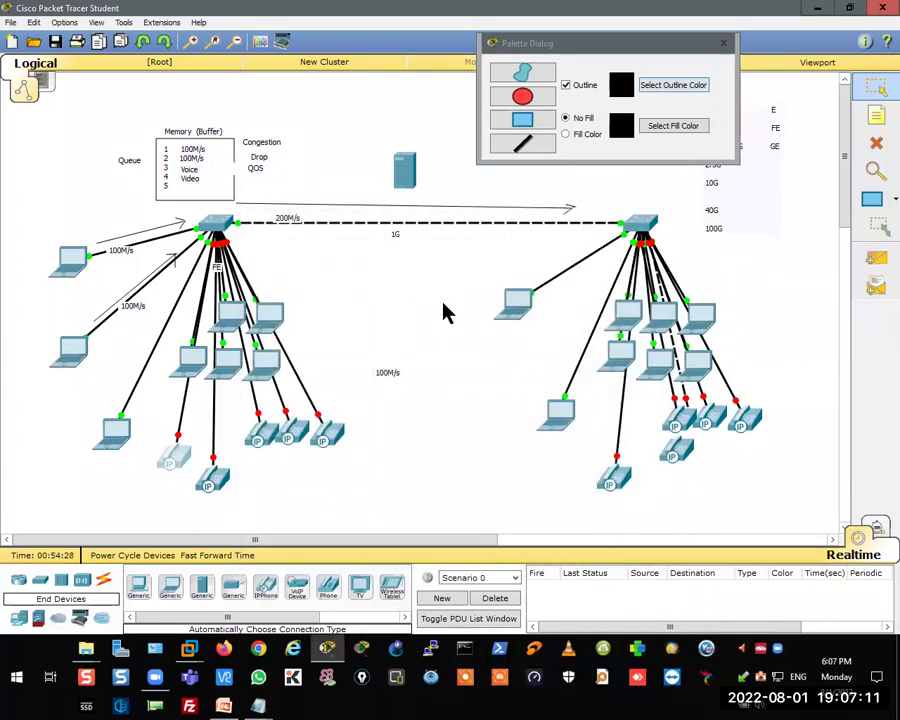
- Add the text note Collaboration in the open area between the two switches, below the inter-switch link
{"action": "left_click", "coordinate": [877, 118]}
{"action": "left_click", "coordinate": [321, 283]}
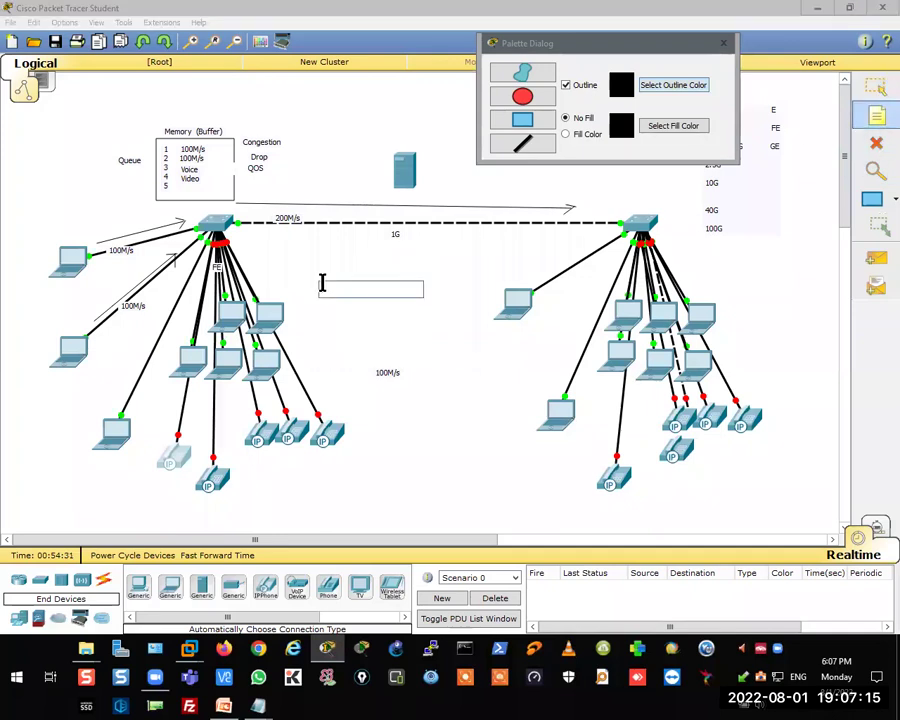
{"action": "type", "text": "Collaboration"}
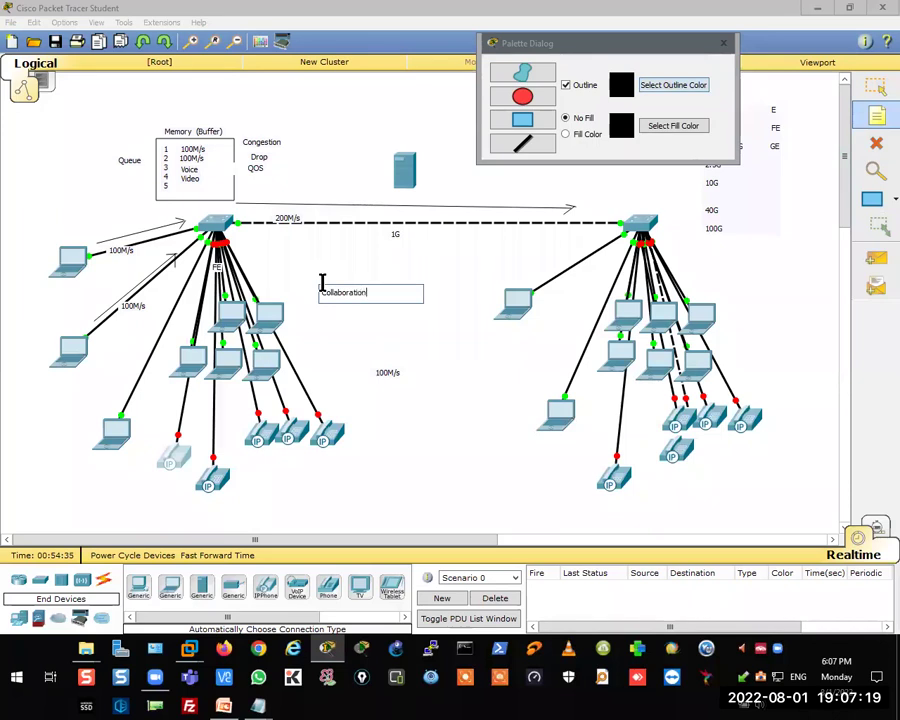
- Switch to the PowerPoint deck, examine the certification tracks on slides 12 and 14, especially CCNP Collaboration, and return to Packet Tracer
{"action": "left_click", "coordinate": [223, 706]}
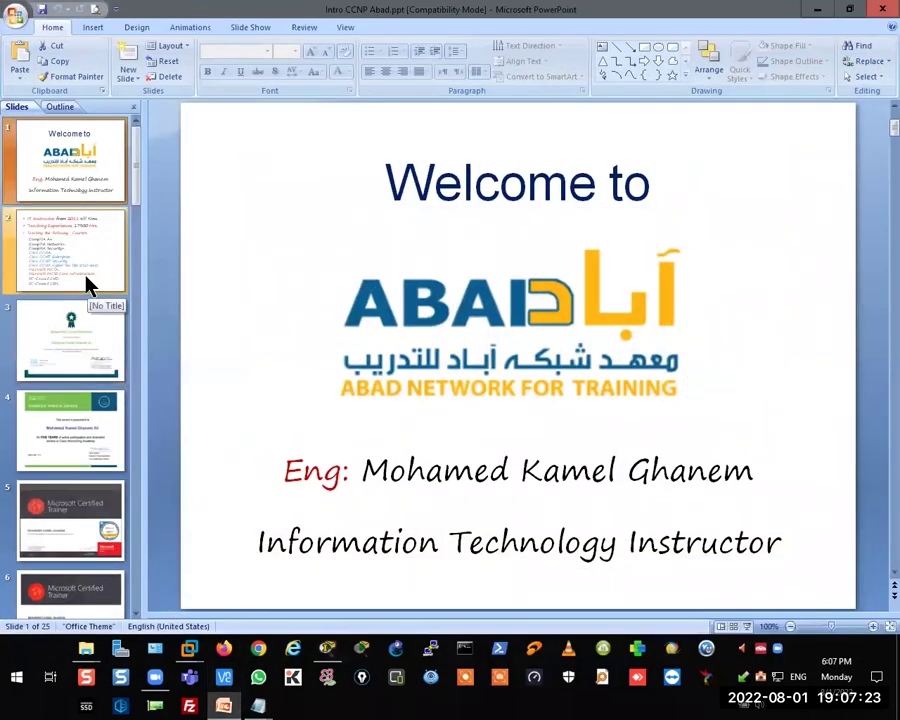
{"action": "scroll", "coordinate": [86, 288], "scroll_direction": "down", "scroll_amount": 2}
{"action": "scroll", "coordinate": [86, 288], "scroll_direction": "down", "scroll_amount": 8}
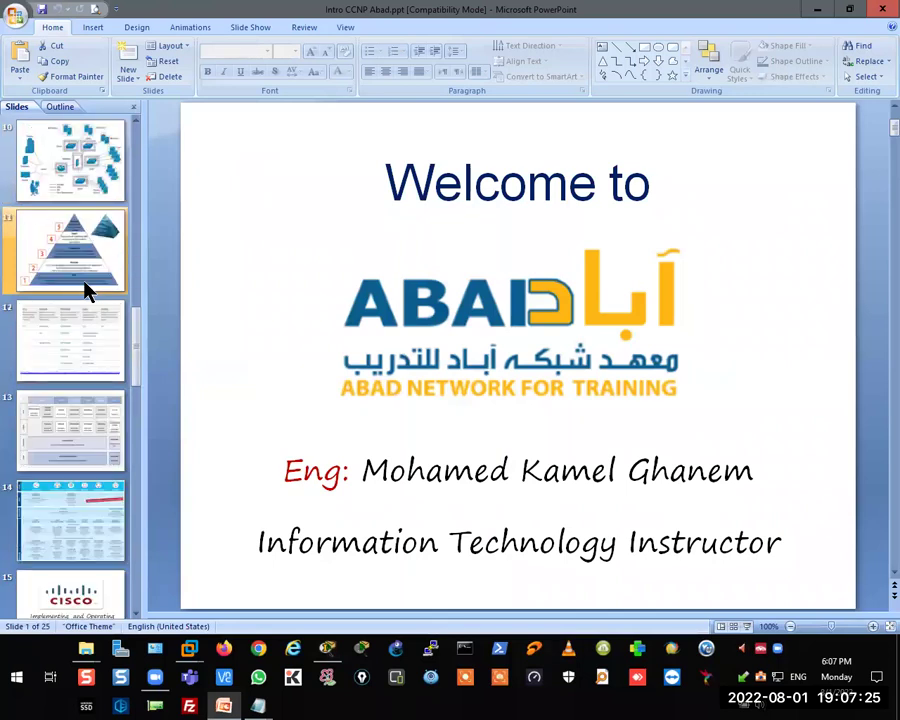
{"action": "scroll", "coordinate": [86, 288], "scroll_direction": "down", "scroll_amount": 1}
{"action": "left_click", "coordinate": [80, 180]}
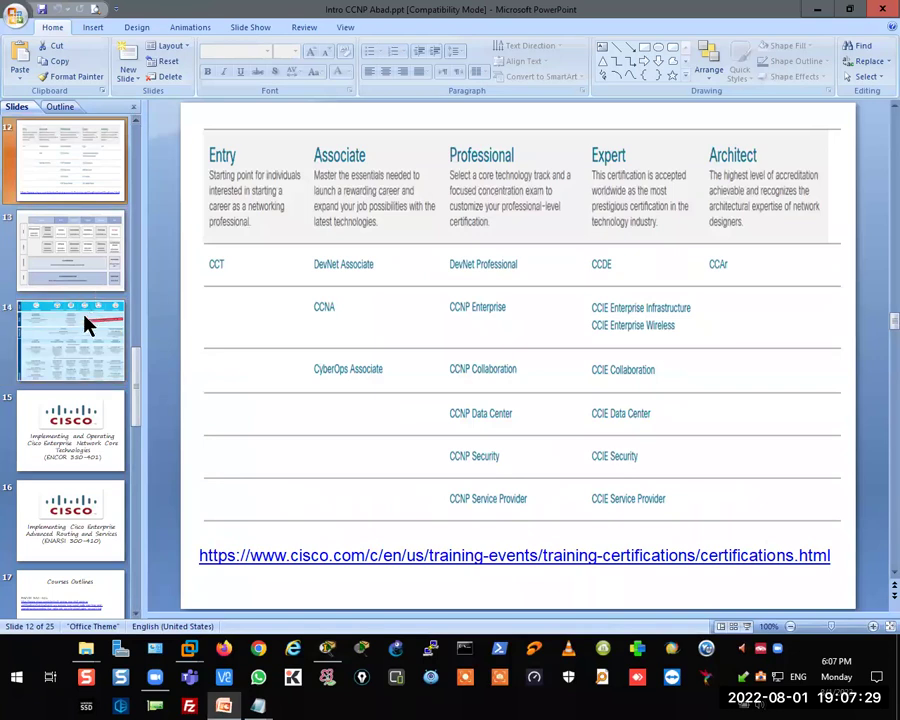
{"action": "left_click", "coordinate": [85, 328]}
{"action": "scroll", "coordinate": [440, 295], "scroll_direction": "down", "scroll_amount": 2}
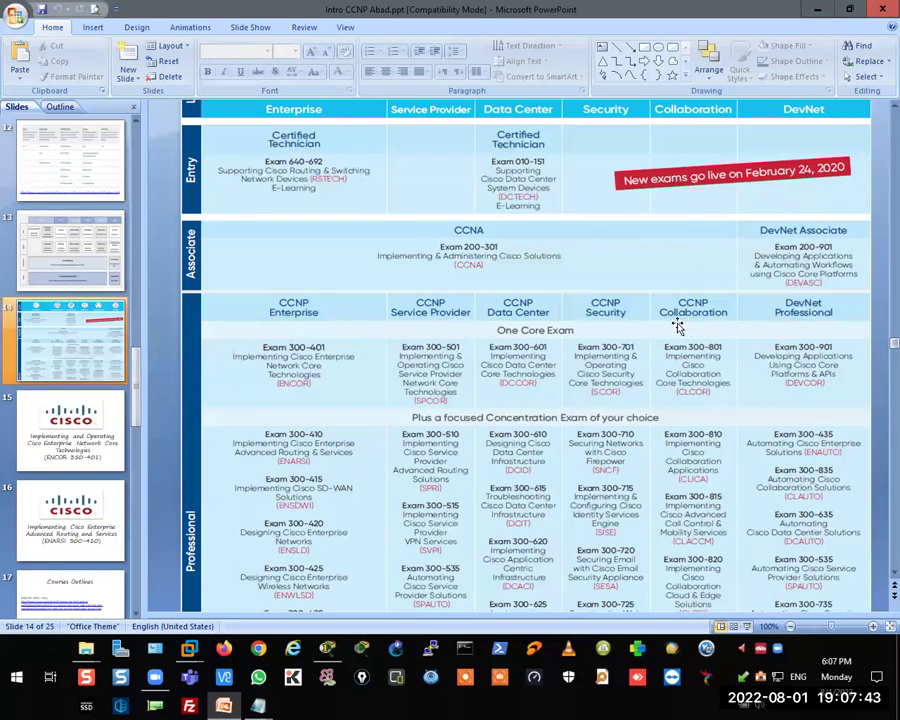
{"action": "scroll", "coordinate": [693, 340], "scroll_direction": "down", "scroll_amount": 1}
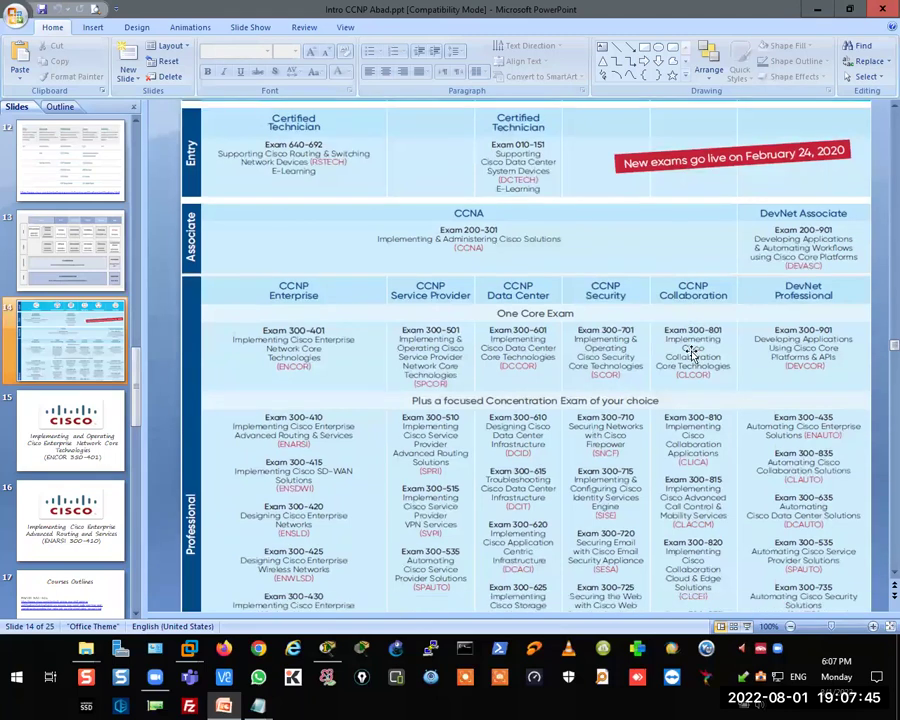
{"action": "scroll", "coordinate": [693, 383], "scroll_direction": "down", "scroll_amount": 5}
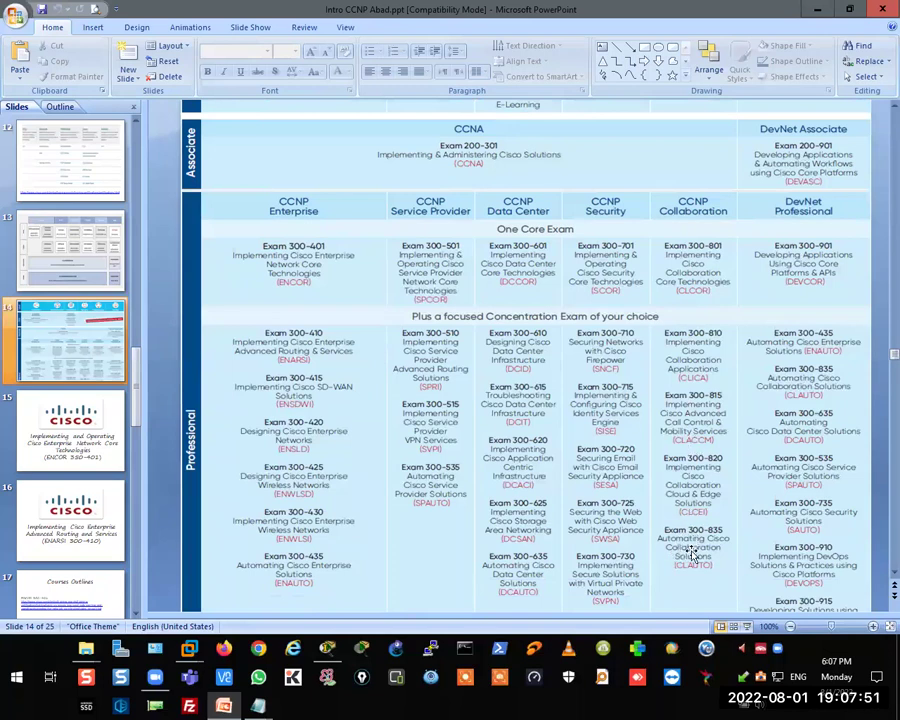
{"action": "scroll", "coordinate": [690, 382], "scroll_direction": "up", "scroll_amount": 3}
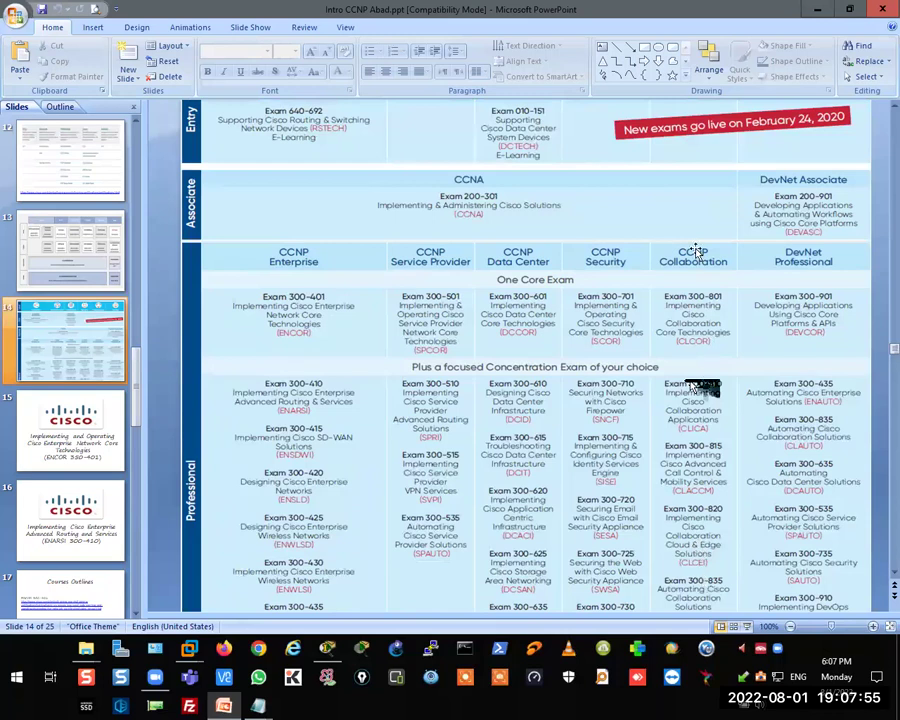
{"action": "left_click", "coordinate": [818, 10]}
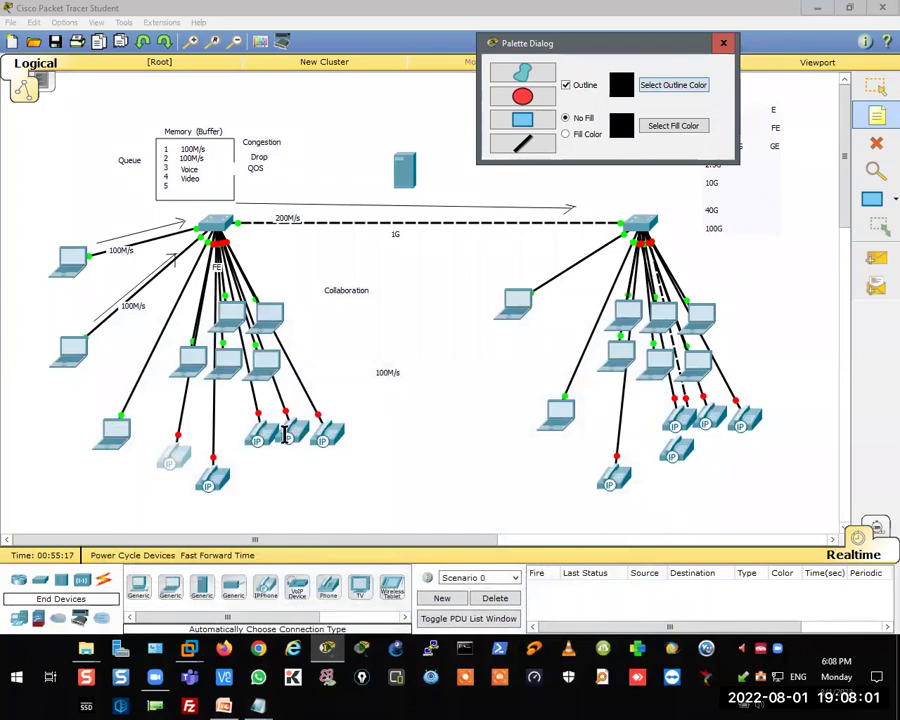
- Move the server slightly up and right above the inter-switch link, and group-select the left switch's five IP phones, clearing the selection
{"action": "left_click", "coordinate": [880, 95]}
{"action": "left_click_drag", "start_coordinate": [412, 168], "coordinate": [415, 150]}
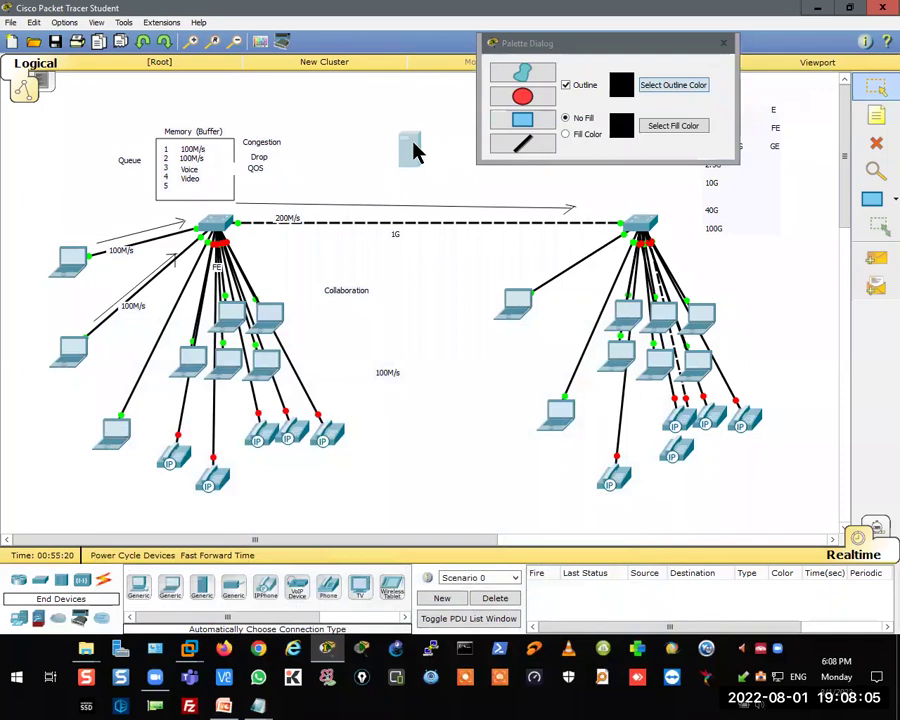
{"action": "left_click_drag", "start_coordinate": [432, 104], "coordinate": [421, 166]}
{"action": "left_click_drag", "start_coordinate": [362, 416], "coordinate": [160, 498]}
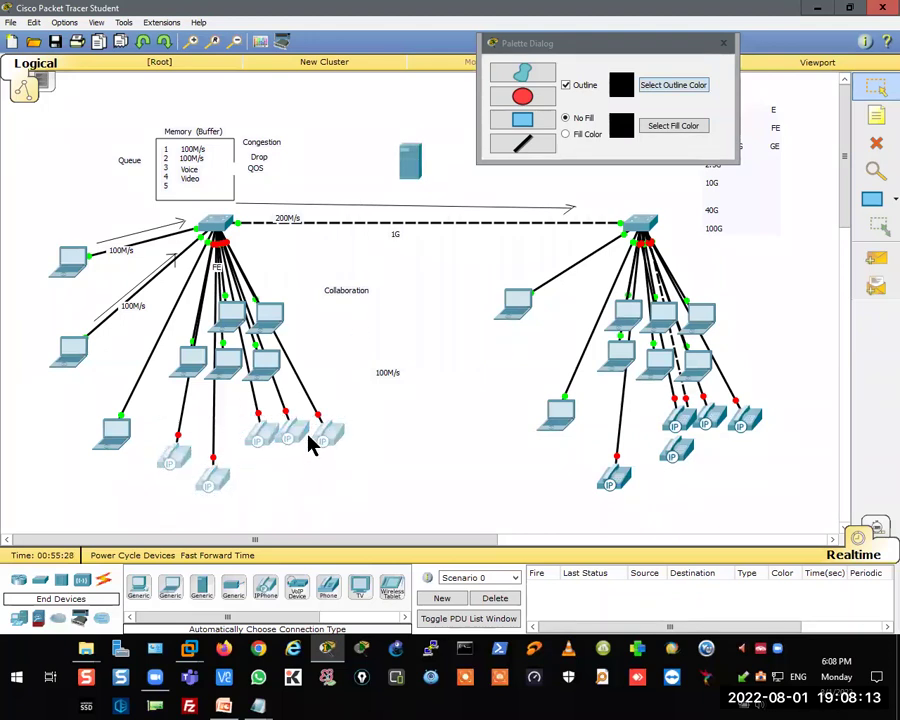
{"action": "left_click", "coordinate": [385, 440]}
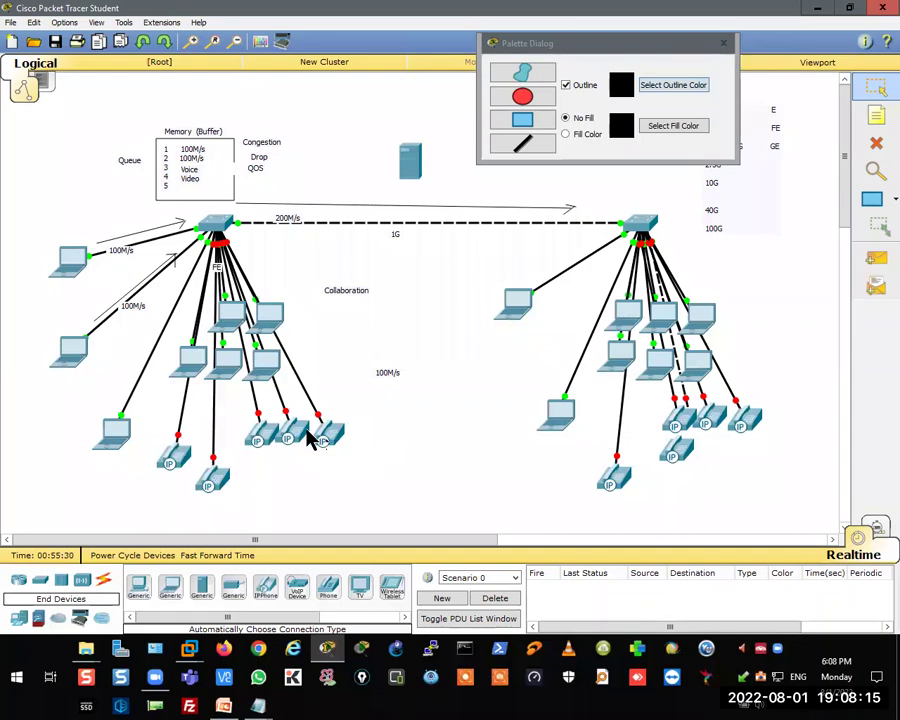
- Compare the CCNP Collaboration exams on the PowerPoint slide with the topology's QOS note, ending back in Packet Tracer
{"action": "left_click", "coordinate": [223, 706]}
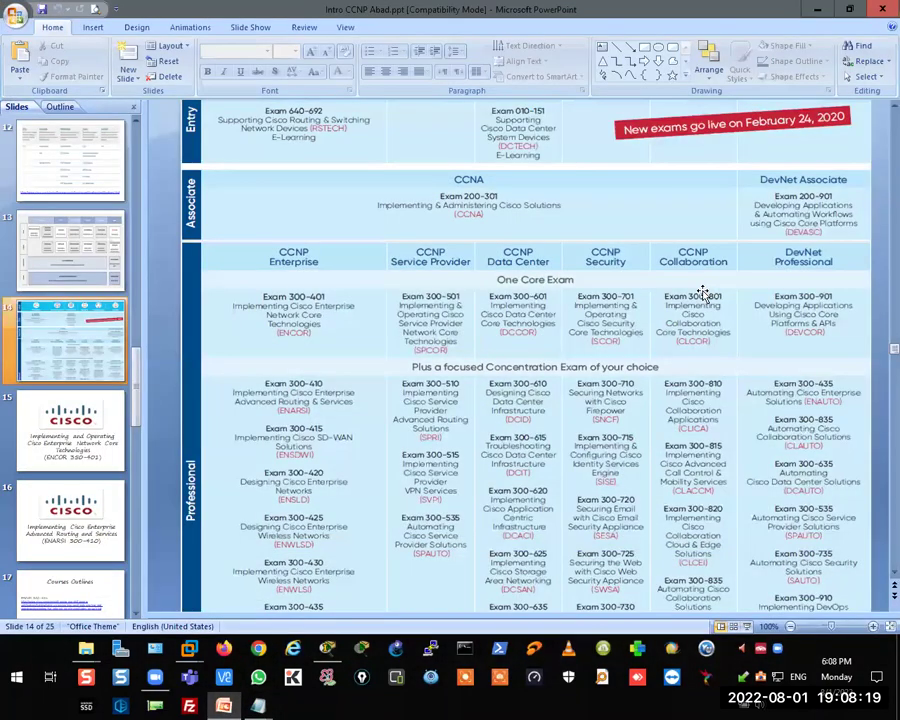
{"action": "left_click", "coordinate": [818, 17]}
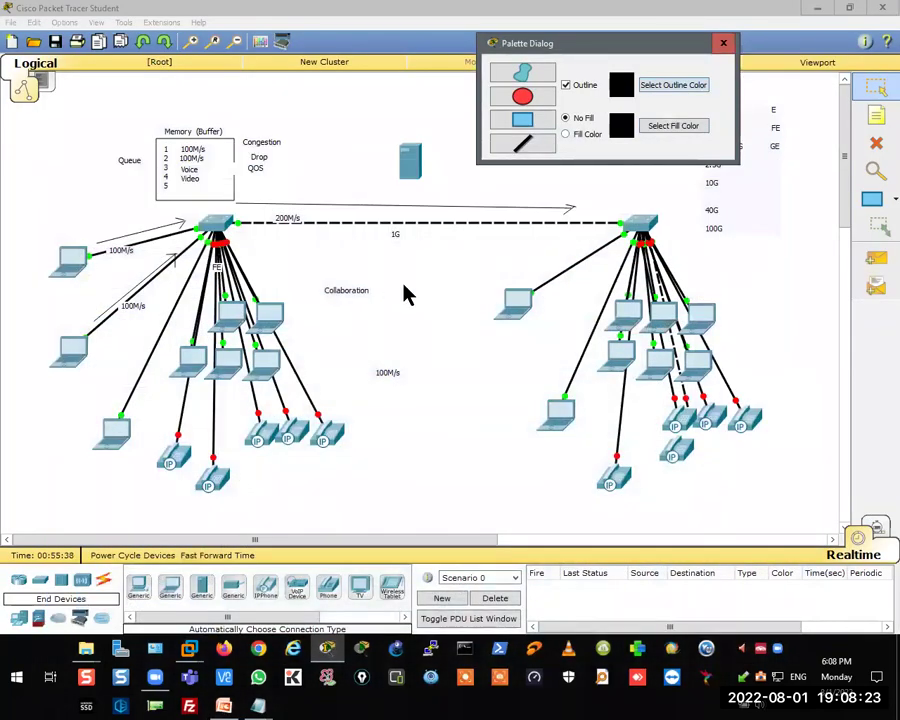
{"action": "left_click", "coordinate": [405, 293]}
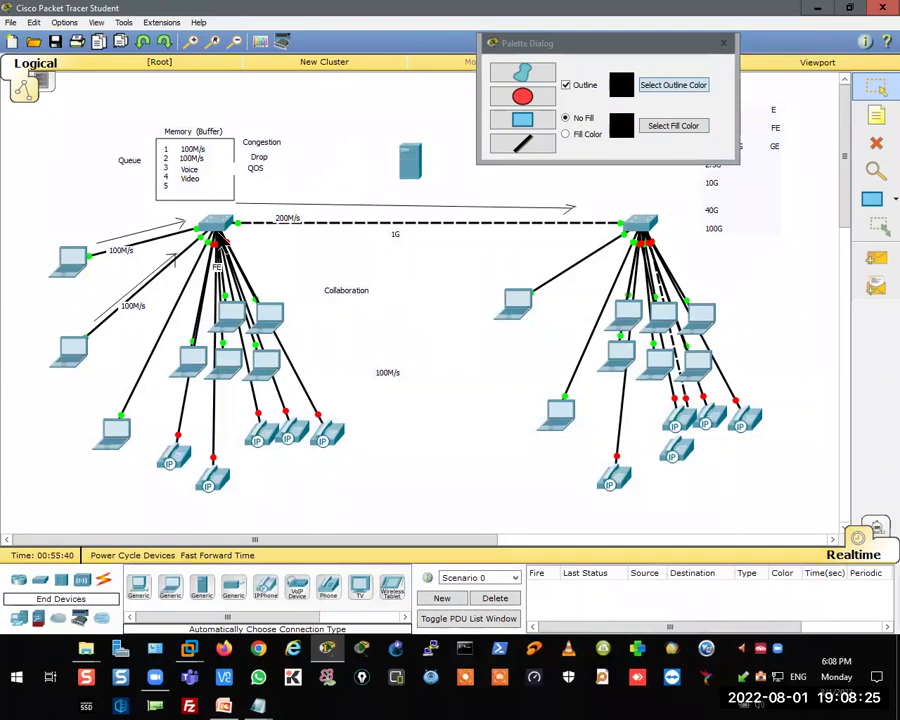
{"action": "mouse_move", "coordinate": [214, 232]}
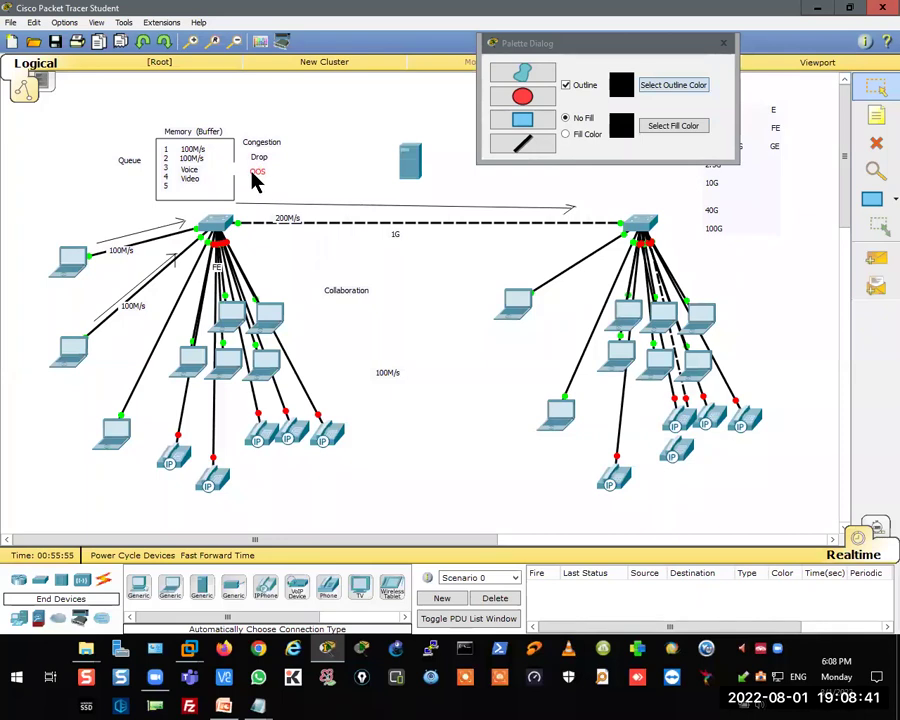
{"action": "left_click", "coordinate": [223, 706]}
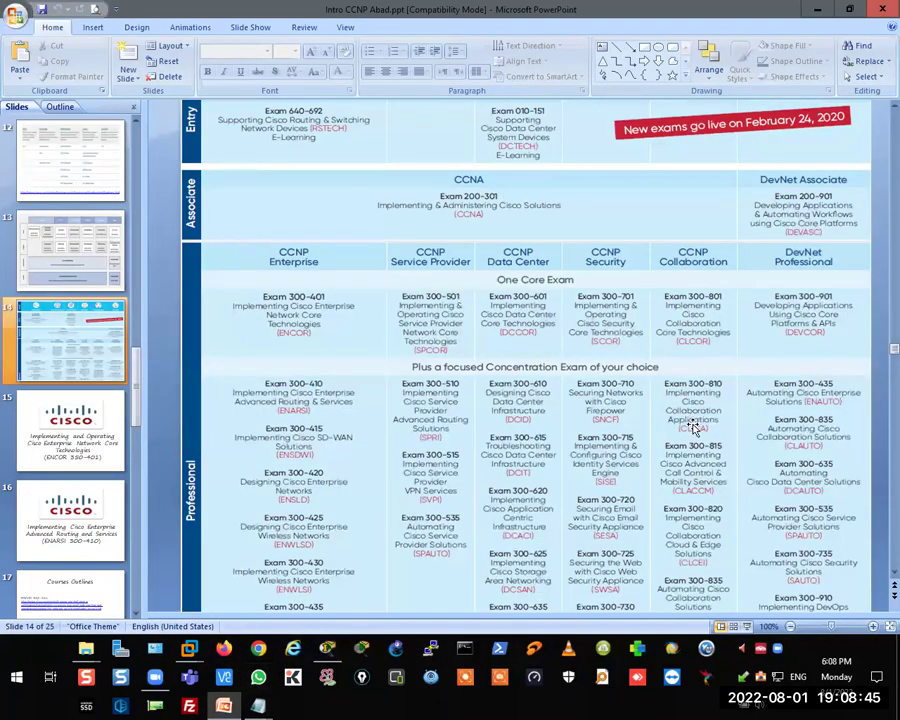
{"action": "left_click", "coordinate": [817, 9]}
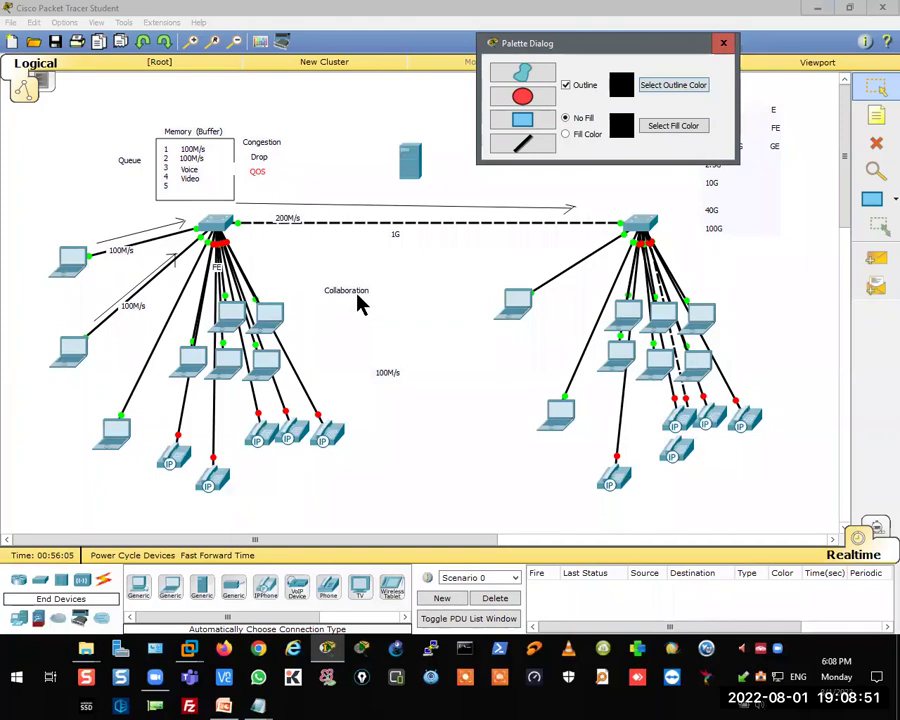
{"action": "left_click", "coordinate": [450, 341]}
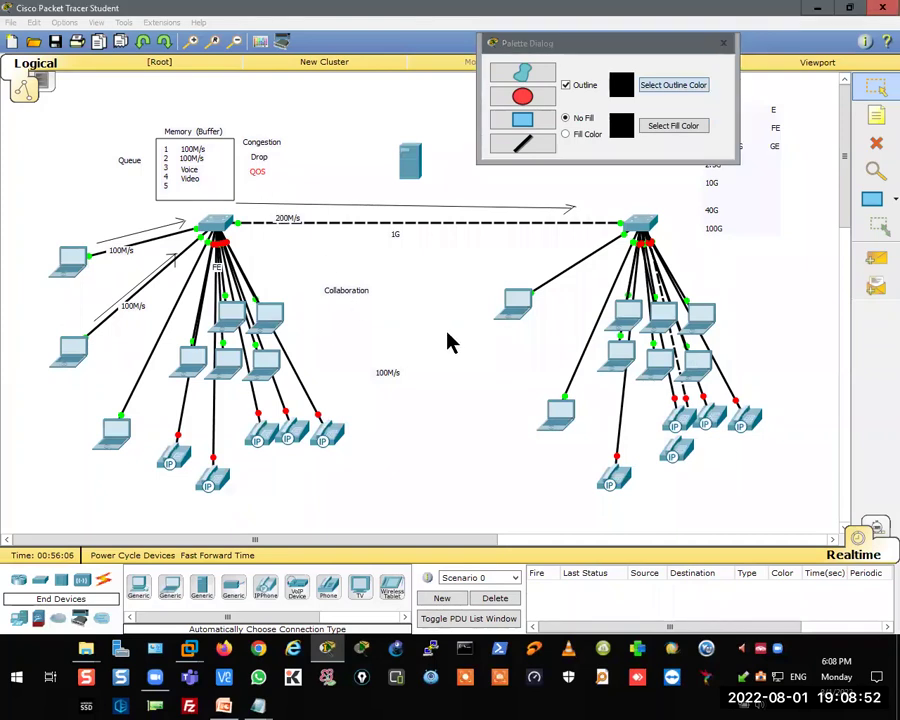
- Bring up the Session Agenda 3 Switching Designs file in Notepad and highlight the lines from Switching Designs through Priority
{"action": "left_click", "coordinate": [260, 706]}
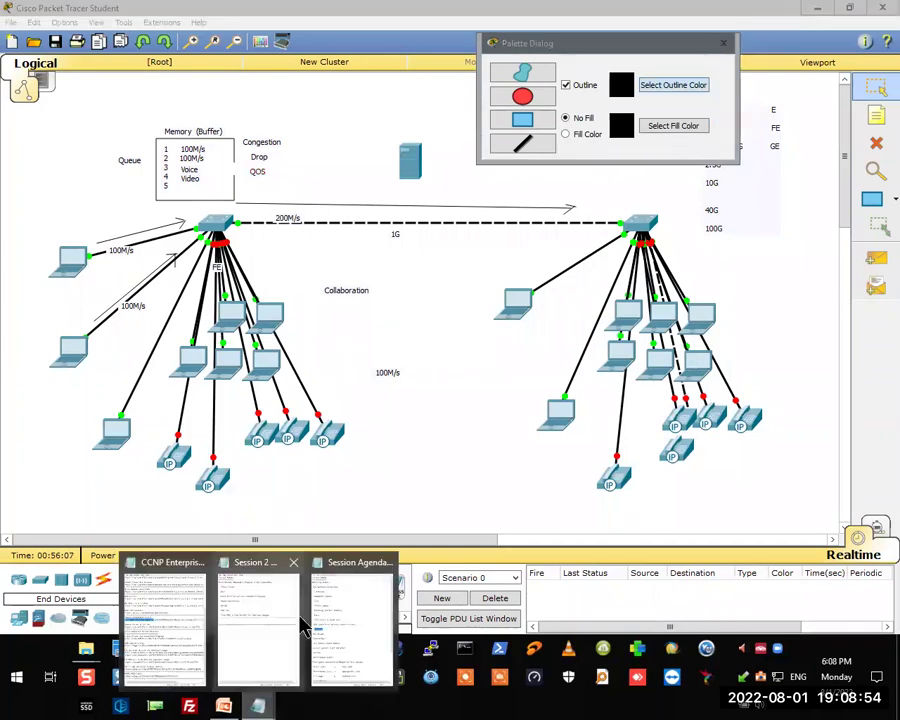
{"action": "left_click", "coordinate": [370, 577]}
{"action": "left_click_drag", "start_coordinate": [520, 316], "coordinate": [461, 67]}
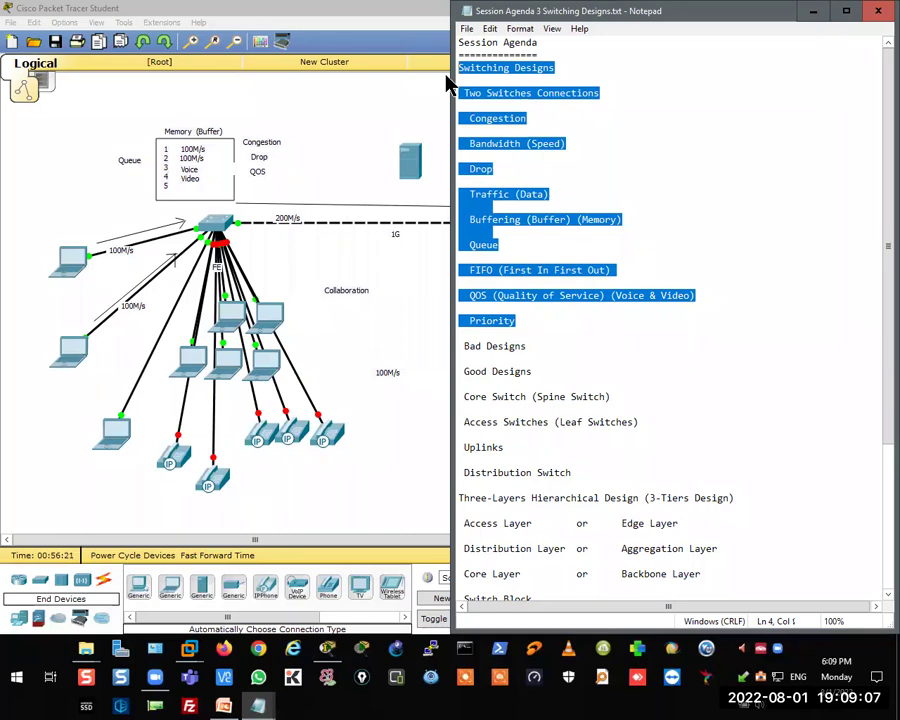
{"action": "key", "text": "shift+Up"}
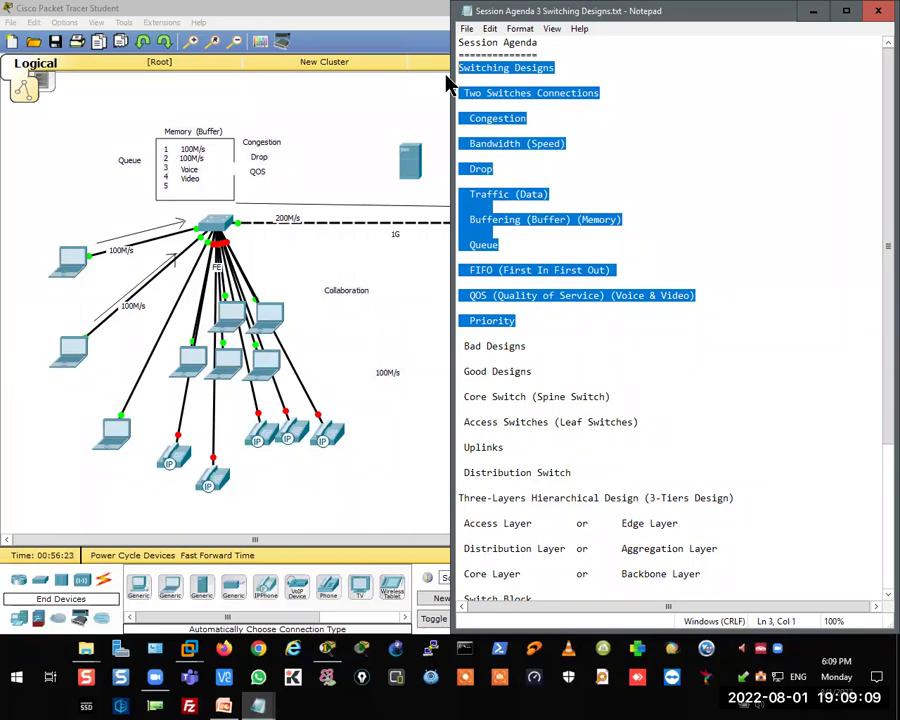
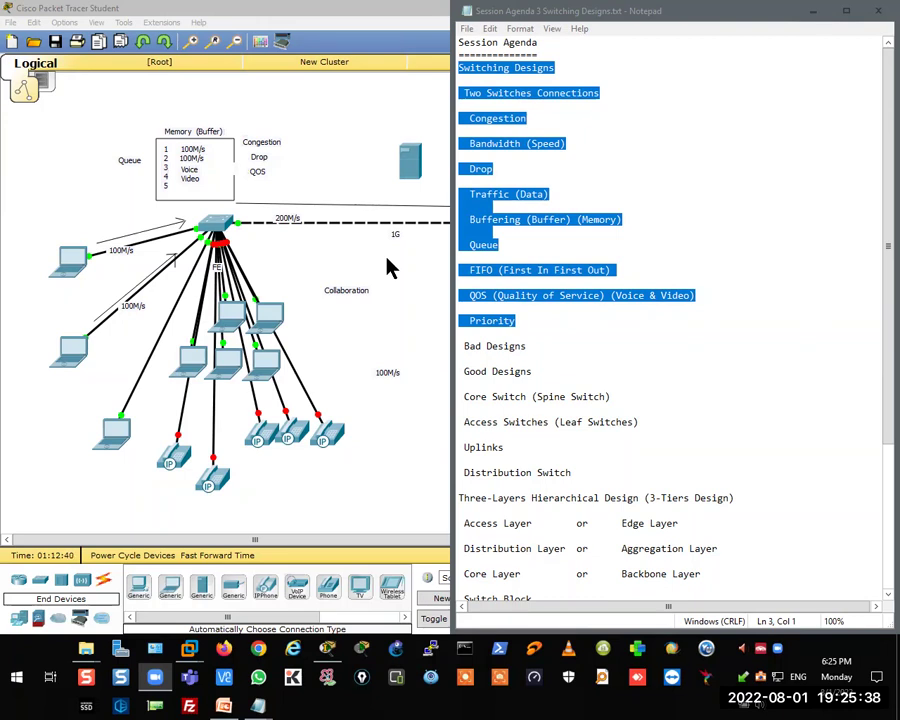
- Return to the Packet Tracer topology, close the Palette Dialog, and inspect the right switch's port summary
{"action": "left_click", "coordinate": [323, 264]}
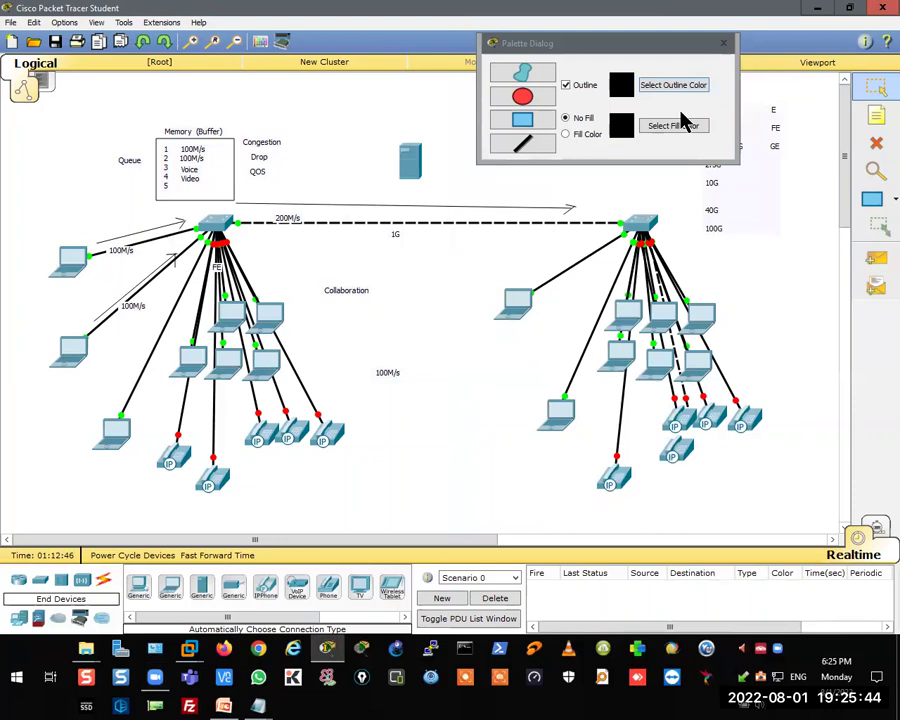
{"action": "left_click", "coordinate": [723, 43]}
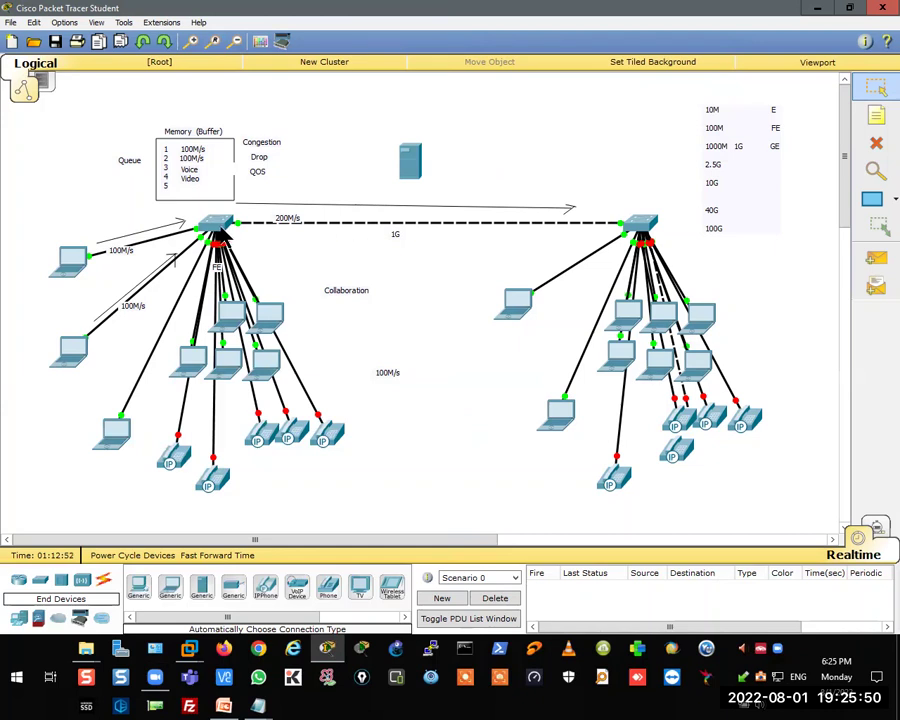
{"action": "mouse_move", "coordinate": [630, 232]}
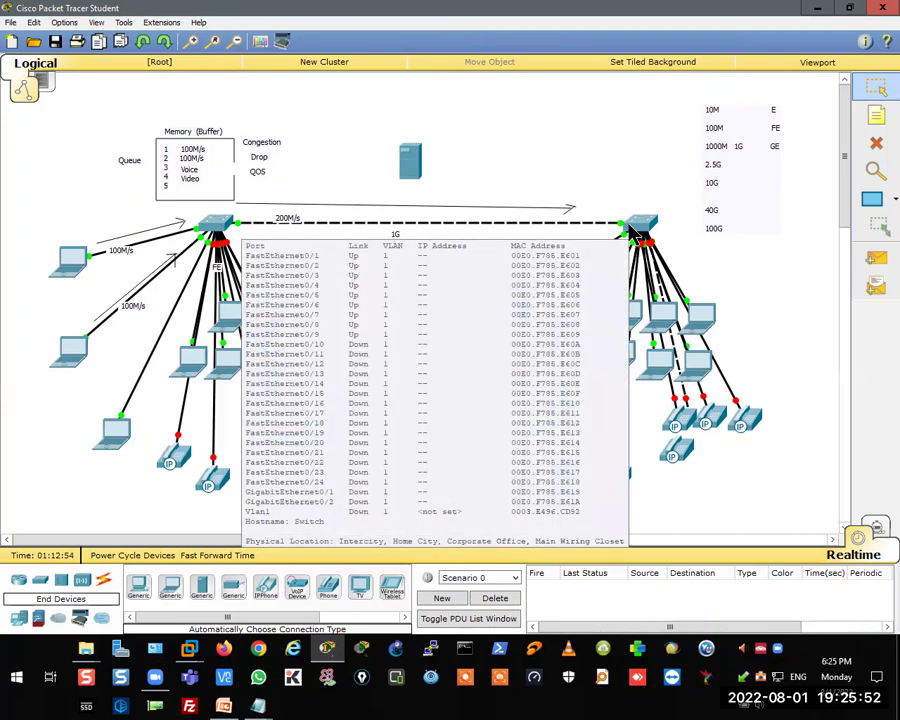
- Review the Notepad session agenda's covered topics, clear its highlight, and return to the Packet Tracer topology
{"action": "mouse_move", "coordinate": [257, 705]}
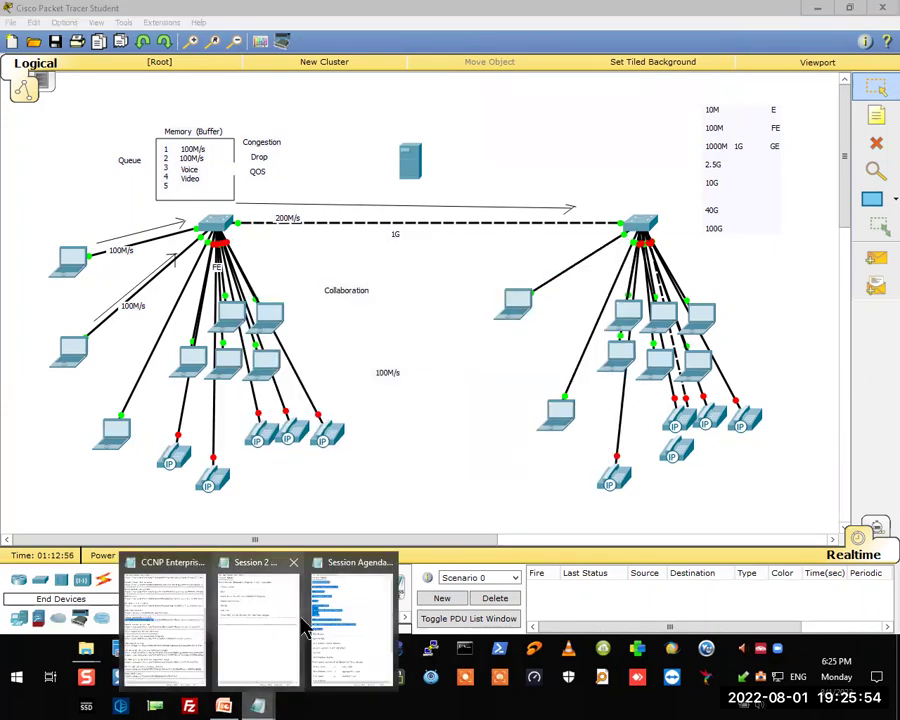
{"action": "left_click", "coordinate": [344, 598]}
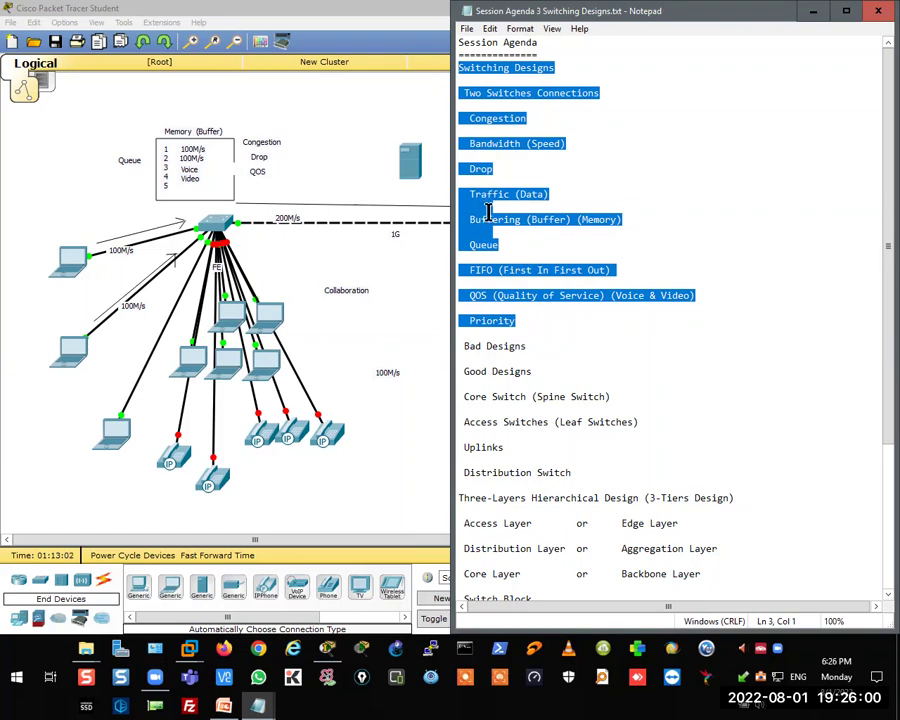
{"action": "left_click", "coordinate": [477, 246]}
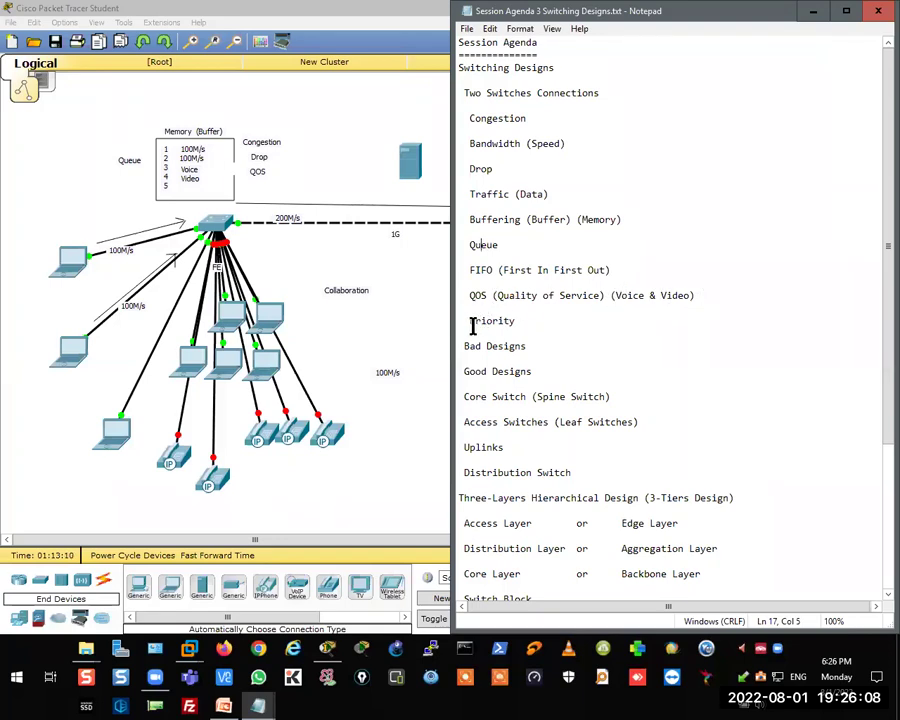
{"action": "left_click", "coordinate": [405, 297]}
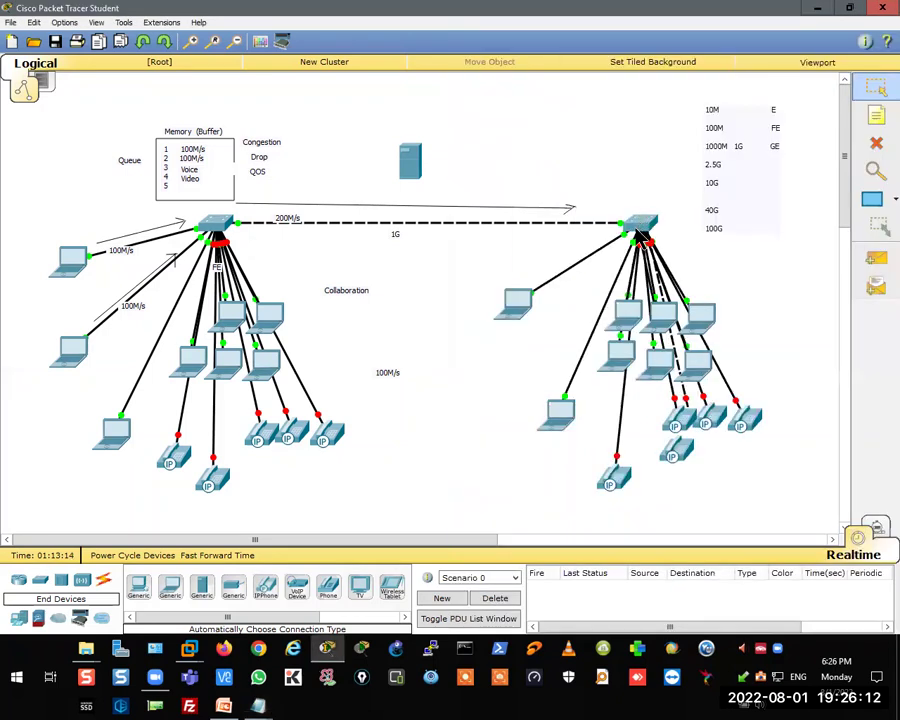
{"action": "mouse_move", "coordinate": [308, 228]}
{"action": "mouse_move", "coordinate": [253, 260]}
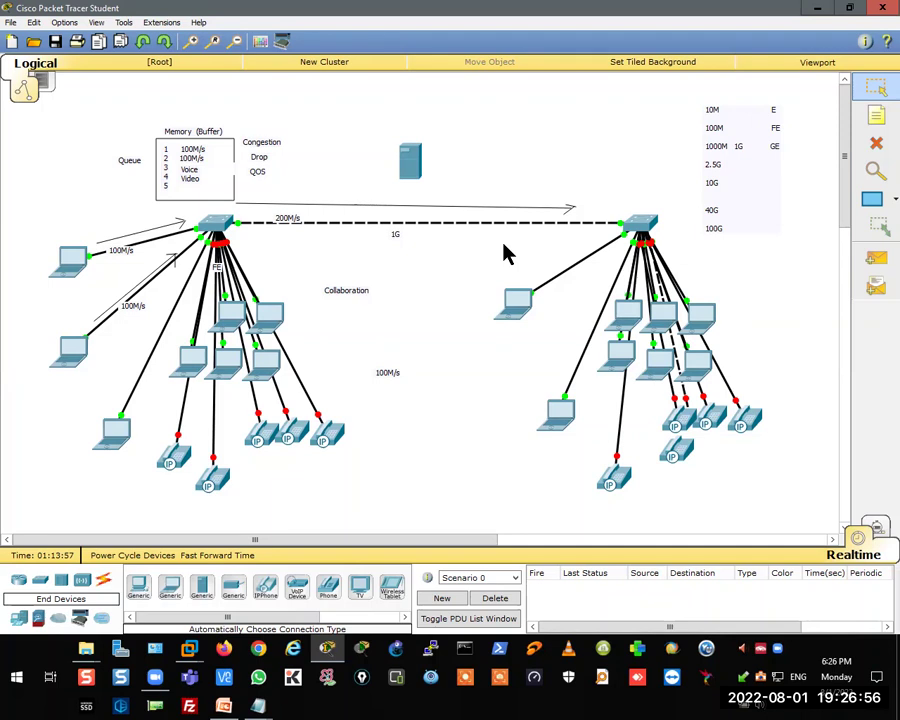
- Place two laptops side by side in the empty workspace below the two-switch topology, plus a spare laptop further down
{"action": "scroll", "coordinate": [450, 263], "scroll_direction": "down", "scroll_amount": 8}
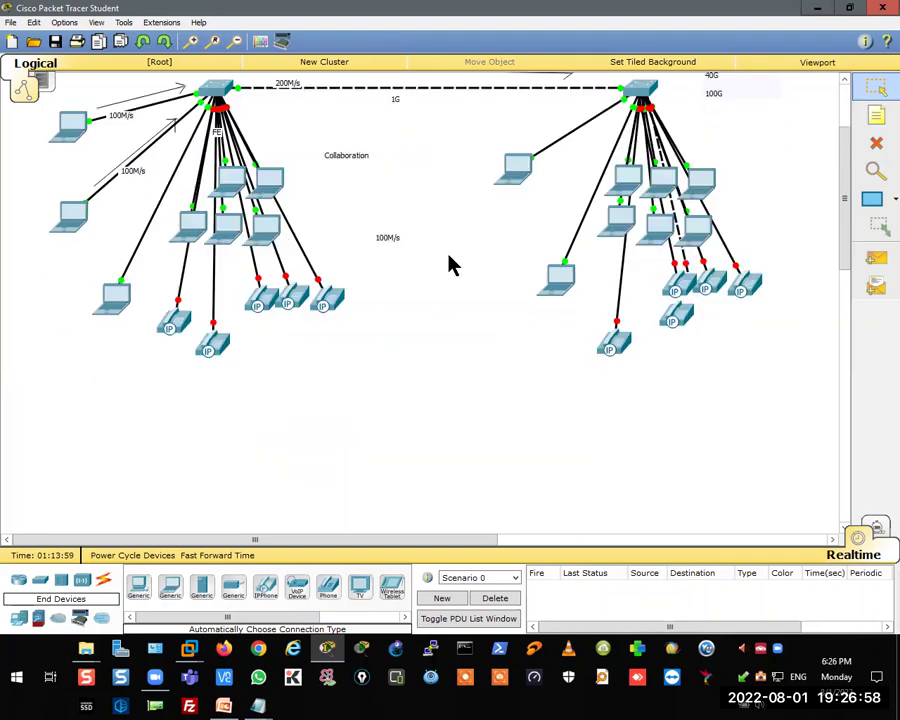
{"action": "scroll", "coordinate": [336, 292], "scroll_direction": "down", "scroll_amount": 3}
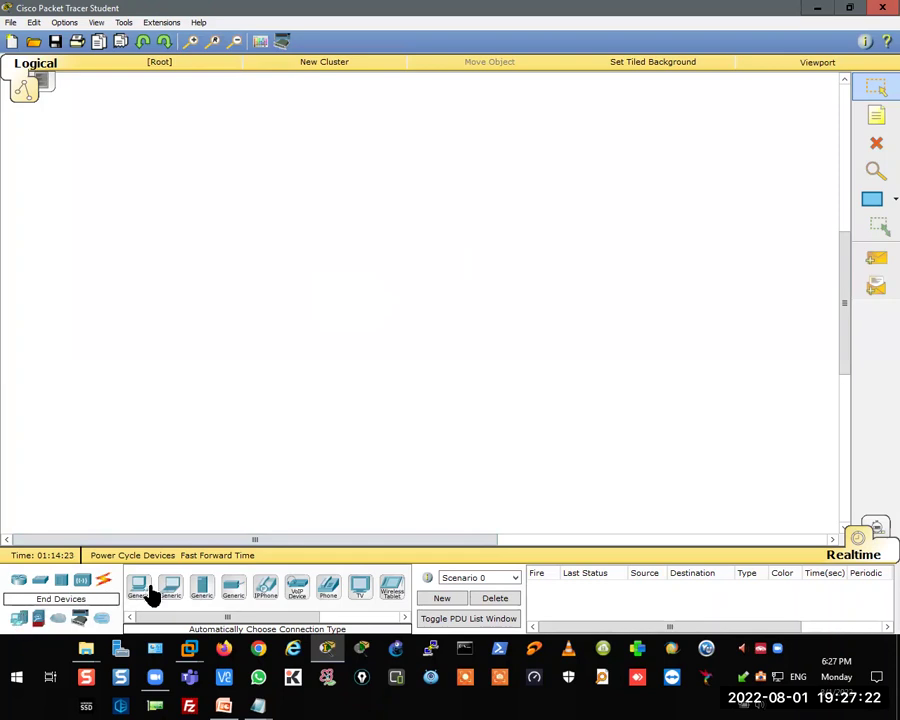
{"action": "left_click_drag", "start_coordinate": [173, 590], "coordinate": [137, 300]}
{"action": "left_click_drag", "start_coordinate": [173, 590], "coordinate": [176, 305]}
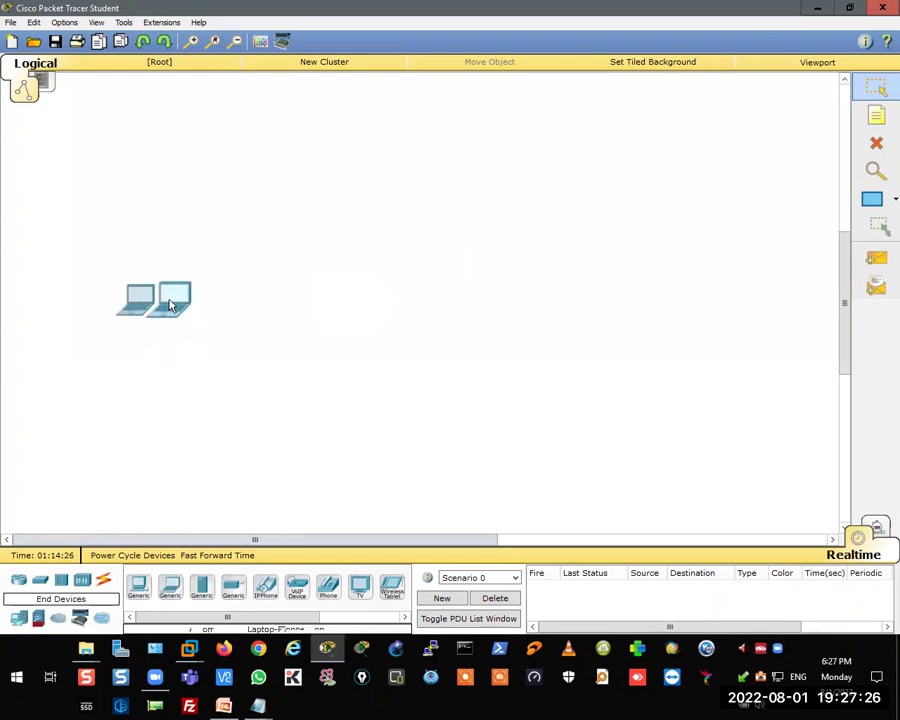
{"action": "left_click_drag", "start_coordinate": [170, 588], "coordinate": [205, 305]}
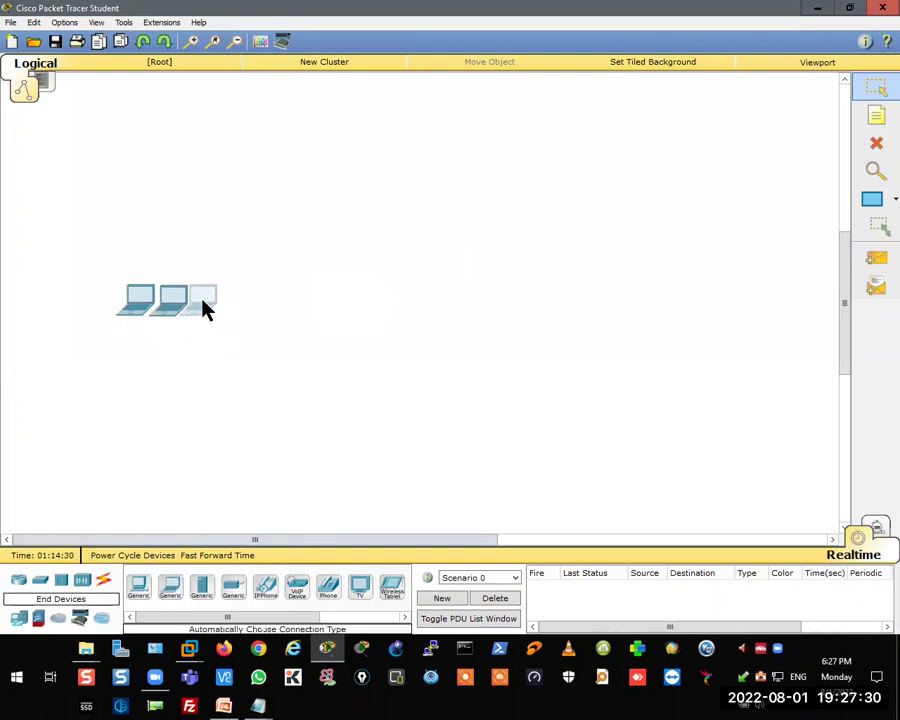
{"action": "left_click_drag", "start_coordinate": [205, 310], "coordinate": [114, 478]}
- Add a 2960 switch above the laptop pair and move the spare laptop further out of the way
{"action": "left_click", "coordinate": [40, 582]}
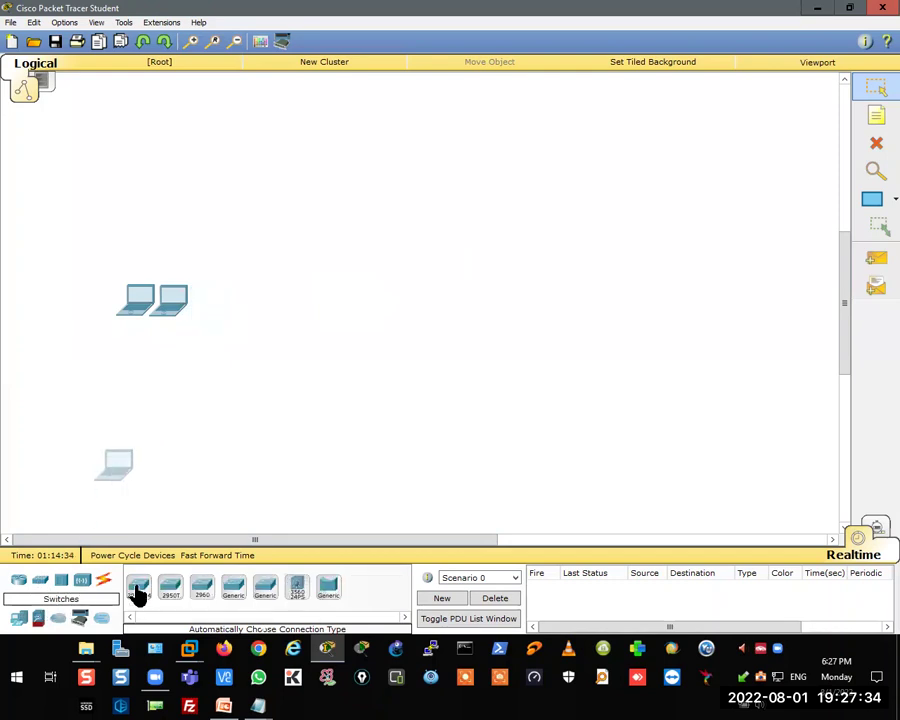
{"action": "left_click_drag", "start_coordinate": [201, 590], "coordinate": [172, 234]}
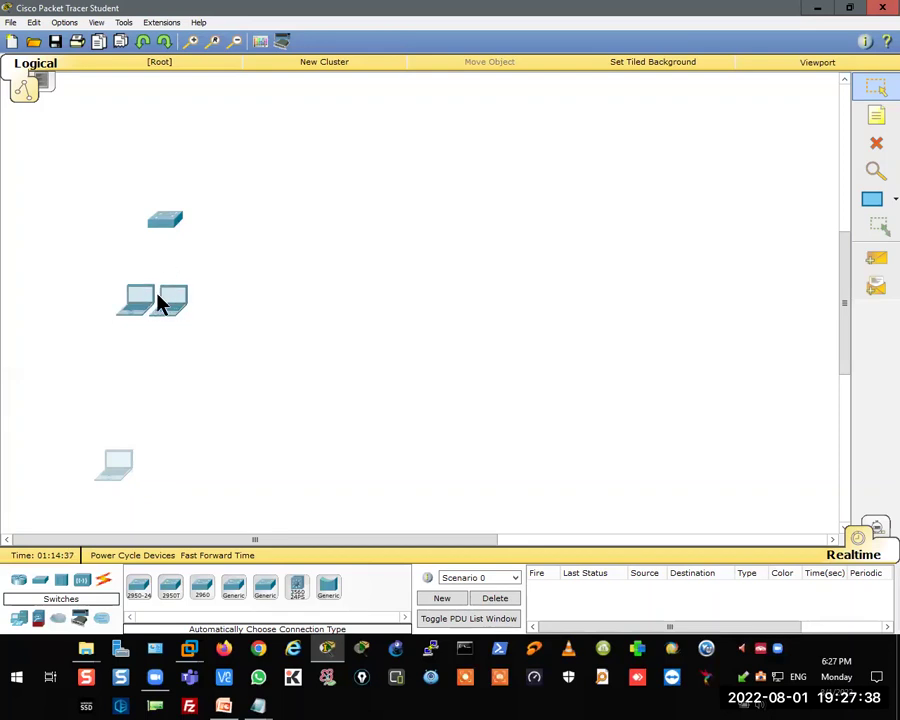
{"action": "left_click_drag", "start_coordinate": [108, 472], "coordinate": [60, 511]}
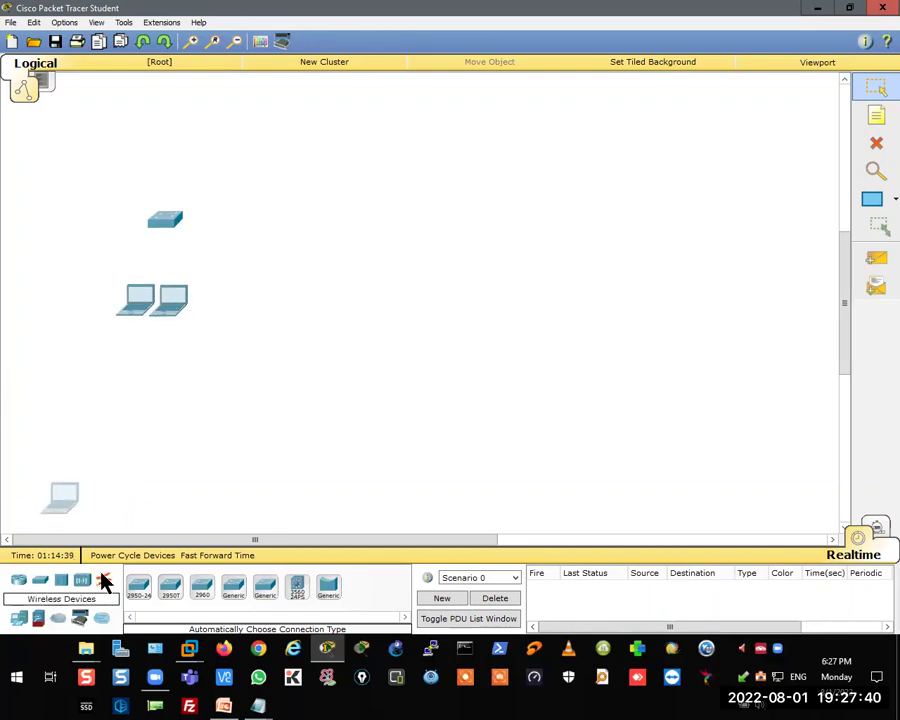
- Cable both laptops of the pair to the 2960 switch using the automatic connection type
{"action": "left_click", "coordinate": [104, 580]}
{"action": "left_click", "coordinate": [139, 587]}
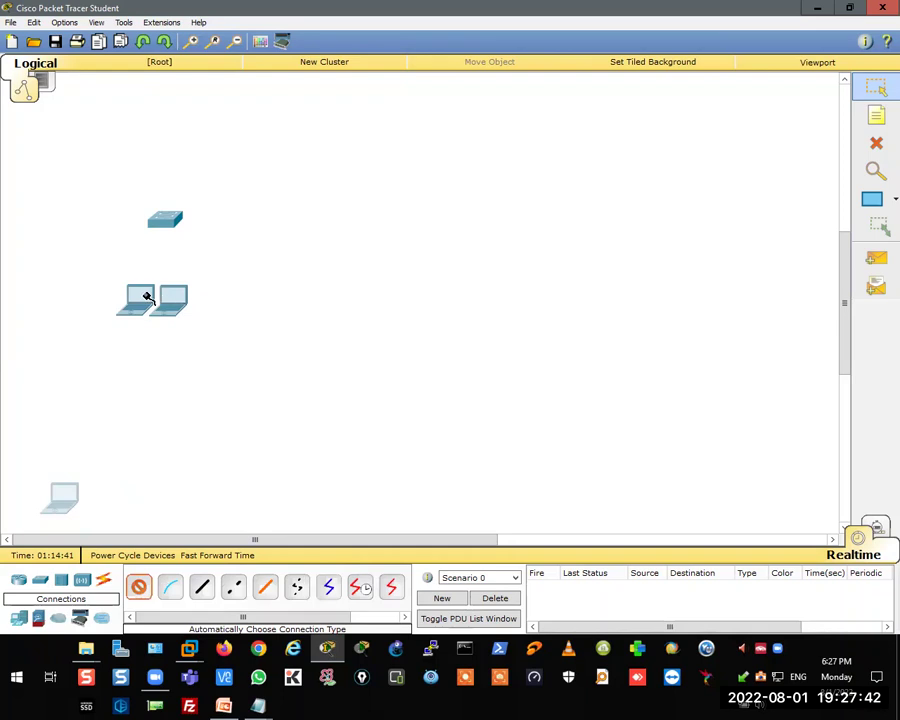
{"action": "left_click", "coordinate": [148, 297]}
{"action": "left_click", "coordinate": [170, 221]}
{"action": "left_click", "coordinate": [140, 587]}
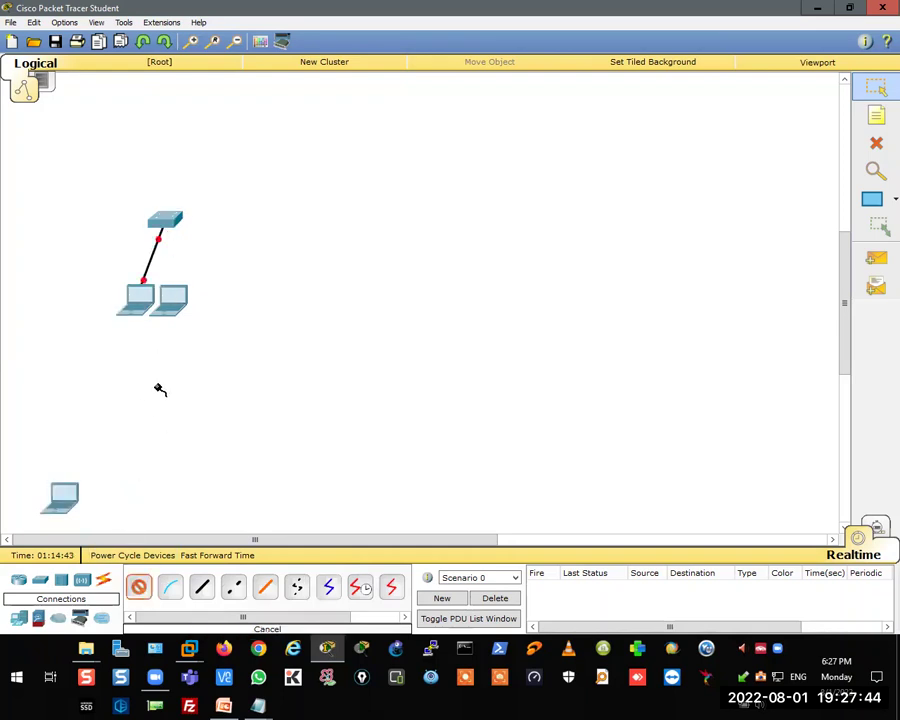
{"action": "left_click", "coordinate": [181, 302]}
{"action": "left_click", "coordinate": [169, 222]}
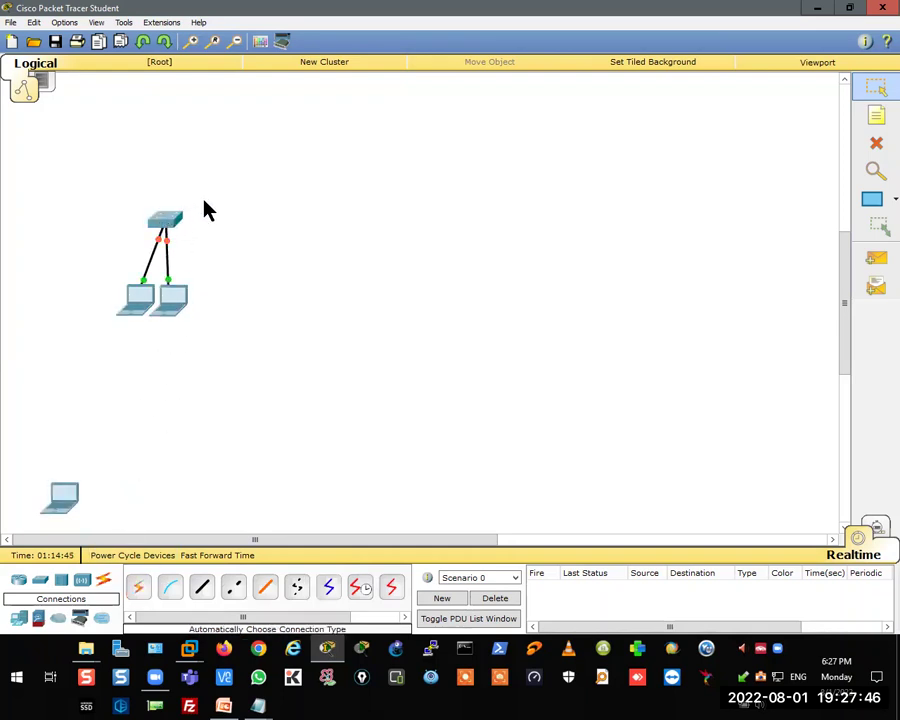
- Duplicate the switch with its two laptops five times and line the copies up in a row beside the original
{"action": "left_click_drag", "start_coordinate": [196, 182], "coordinate": [114, 330]}
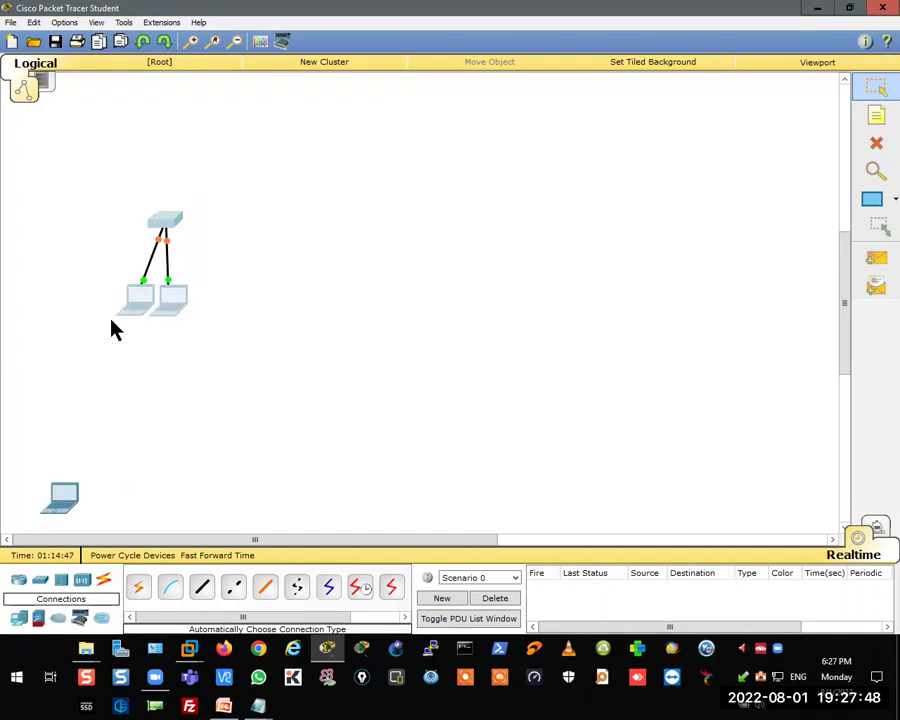
{"action": "key", "text": "ctrl+c"}
{"action": "key", "text": "ctrl+v"}
{"action": "left_click_drag", "start_coordinate": [161, 191], "coordinate": [261, 227]}
{"action": "key", "text": "ctrl+v"}
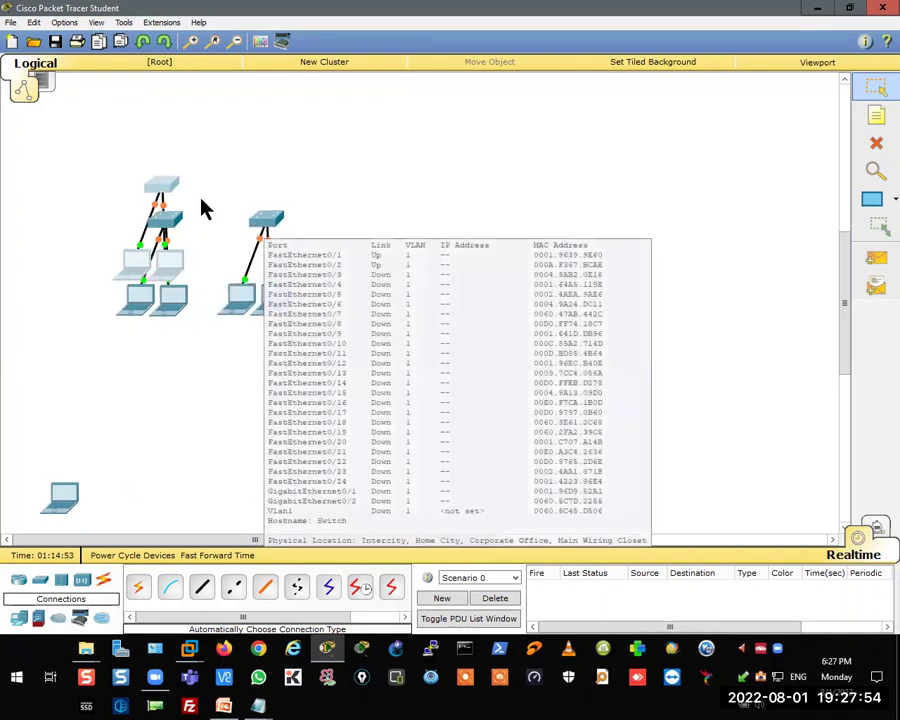
{"action": "left_click_drag", "start_coordinate": [161, 190], "coordinate": [385, 227]}
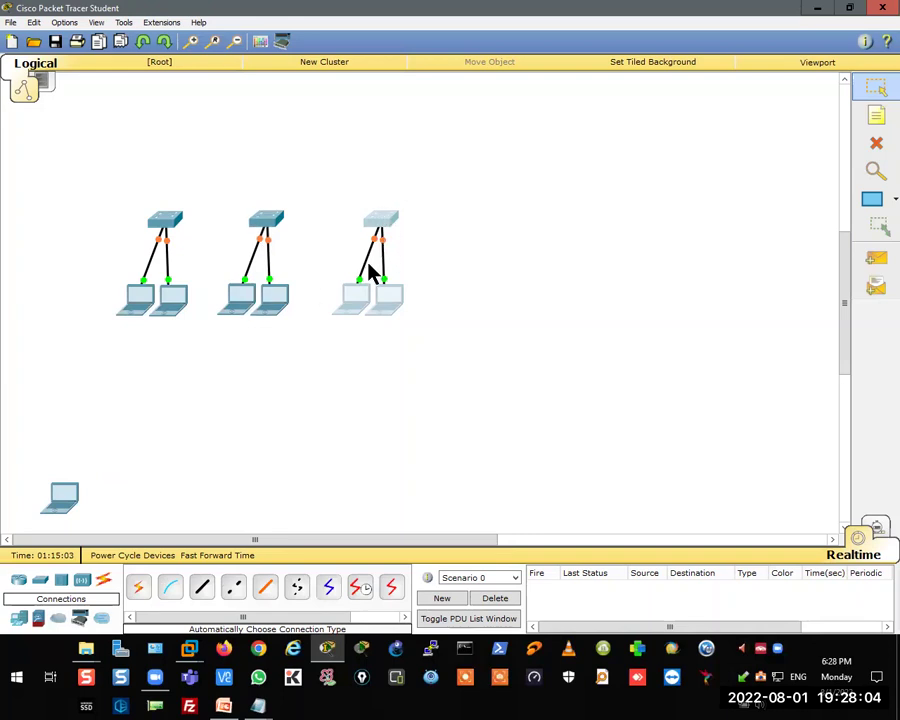
{"action": "key", "text": "ctrl+v"}
{"action": "left_click_drag", "start_coordinate": [172, 188], "coordinate": [487, 230]}
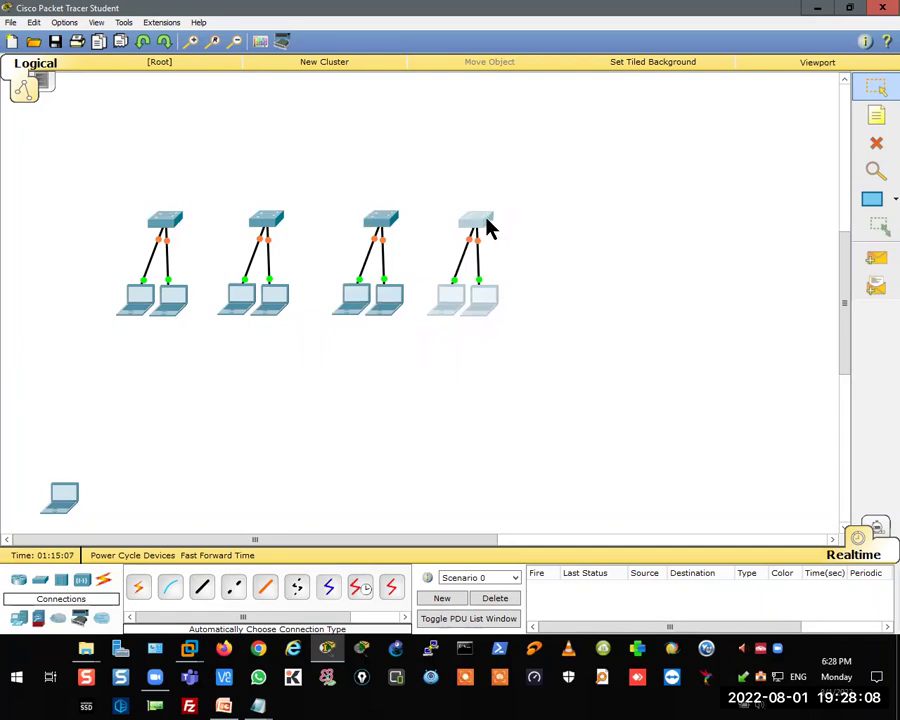
{"action": "key", "text": "ctrl+v"}
{"action": "left_click_drag", "start_coordinate": [157, 185], "coordinate": [573, 228]}
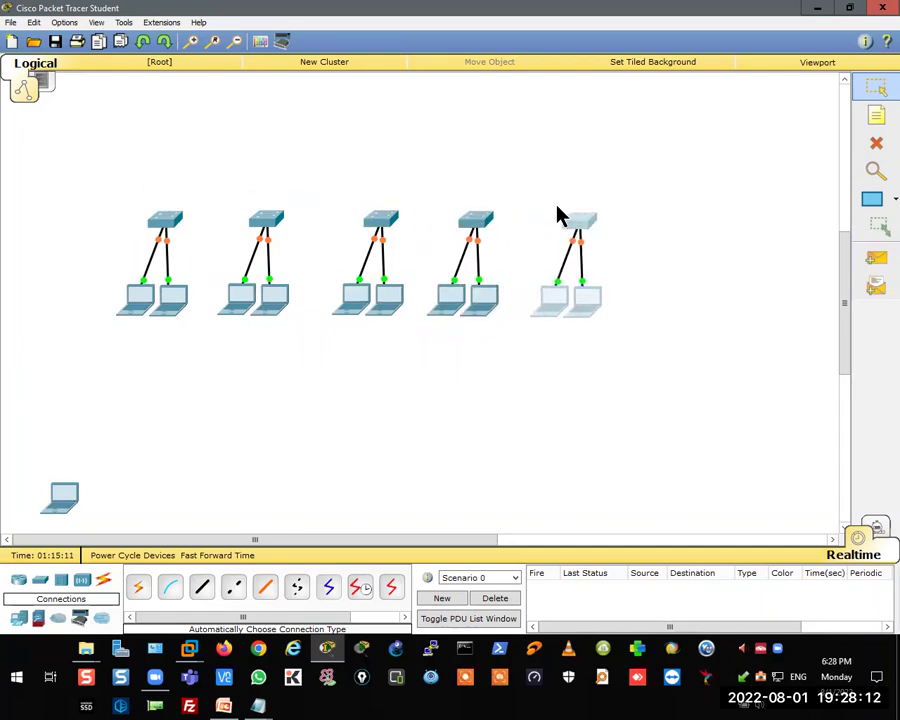
{"action": "key", "text": "ctrl+v"}
{"action": "left_click_drag", "start_coordinate": [174, 193], "coordinate": [697, 228]}
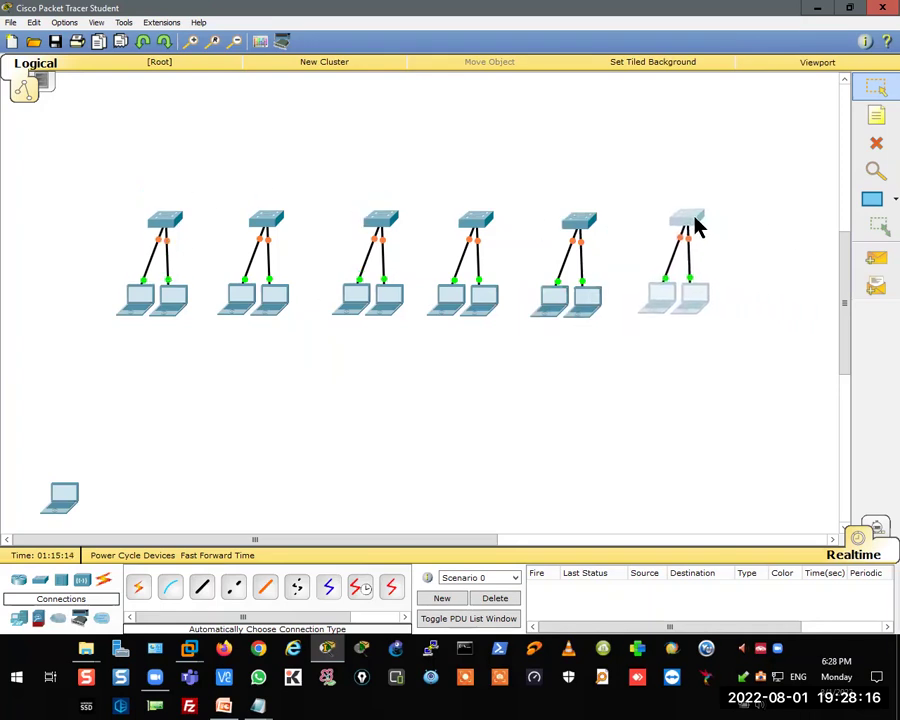
{"action": "left_click", "coordinate": [446, 178]}
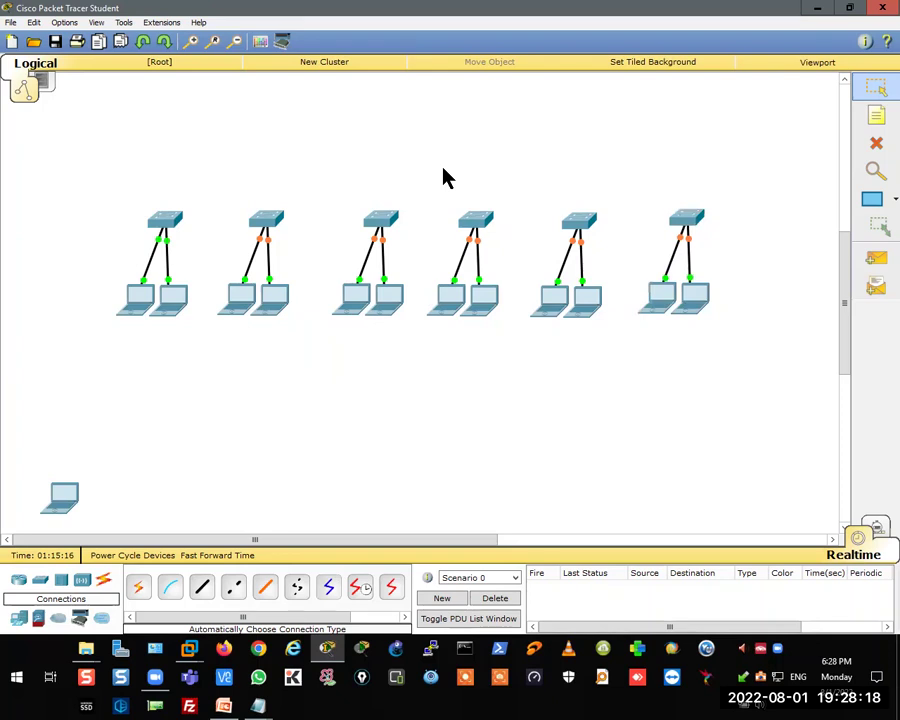
- Daisy-chain the six switches by cabling each one to its neighbour with the automatic connection type
{"action": "left_click_drag", "start_coordinate": [774, 183], "coordinate": [102, 336]}
{"action": "left_click", "coordinate": [140, 589]}
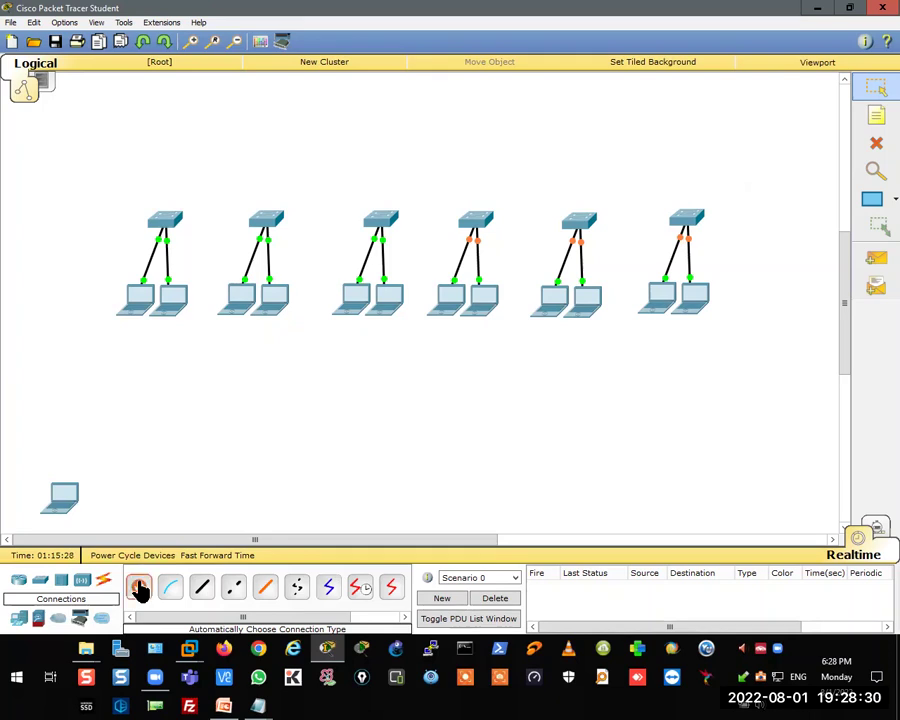
{"action": "left_click", "coordinate": [165, 220]}
{"action": "left_click", "coordinate": [265, 218]}
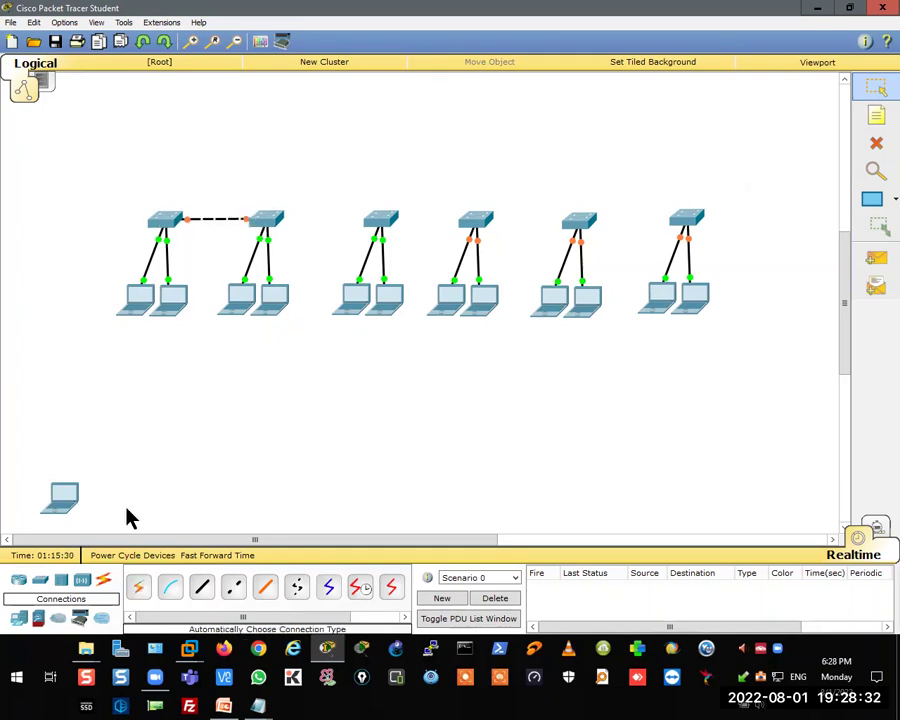
{"action": "left_click", "coordinate": [140, 589]}
{"action": "left_click", "coordinate": [272, 217]}
{"action": "left_click", "coordinate": [370, 224]}
{"action": "left_click", "coordinate": [380, 222]}
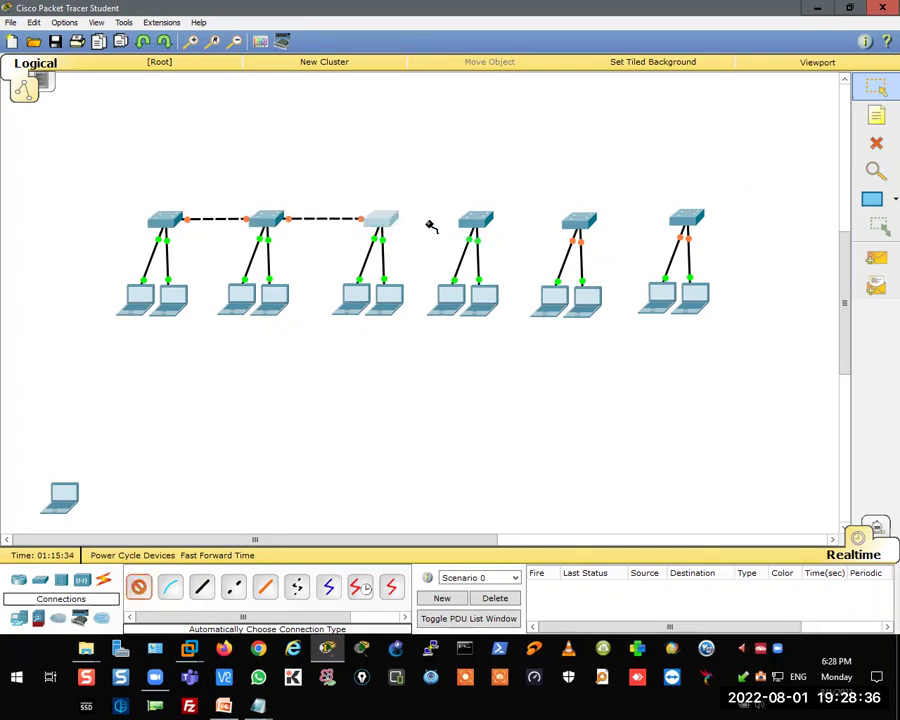
{"action": "left_click", "coordinate": [482, 224]}
{"action": "left_click", "coordinate": [484, 224]}
{"action": "left_click", "coordinate": [576, 222]}
{"action": "left_click", "coordinate": [576, 222]}
{"action": "left_click", "coordinate": [680, 224]}
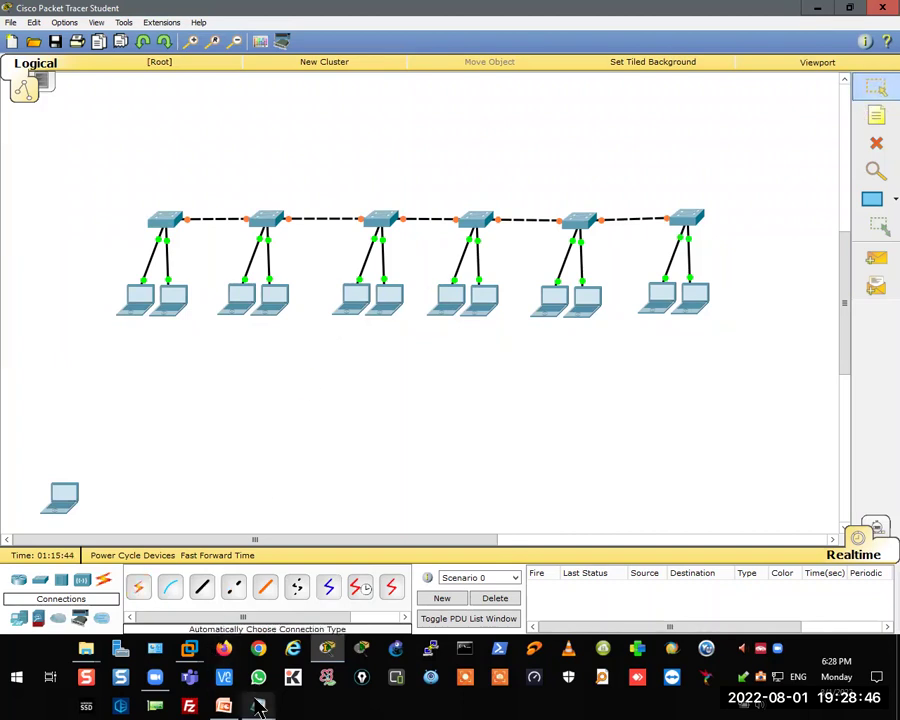
- Select the entire six-switch chain with its laptops and shift it slightly up and to the left
{"action": "mouse_move", "coordinate": [252, 704]}
{"action": "left_click_drag", "start_coordinate": [743, 166], "coordinate": [84, 340]}
{"action": "mouse_move", "coordinate": [165, 225]}
{"action": "left_mouse_down"}
{"action": "mouse_move", "coordinate": [138, 213]}
{"action": "mouse_move", "coordinate": [156, 206]}
{"action": "left_mouse_up"}
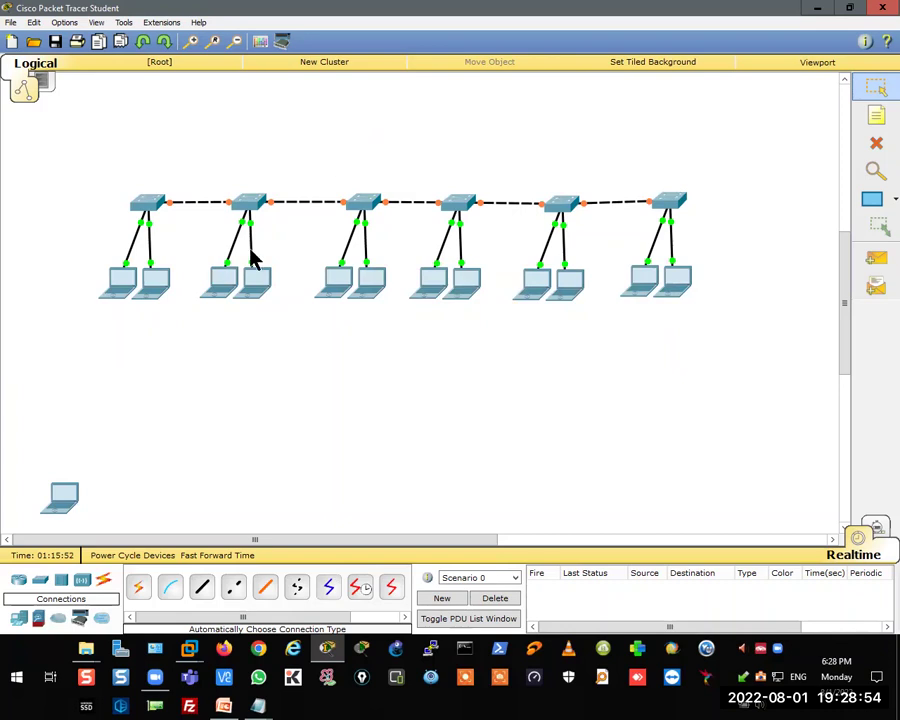
- Pull the outermost laptop at each end of the chain away from its group, and select the devices at each end
{"action": "left_click_drag", "start_coordinate": [118, 298], "coordinate": [88, 342]}
{"action": "left_click_drag", "start_coordinate": [665, 287], "coordinate": [715, 329]}
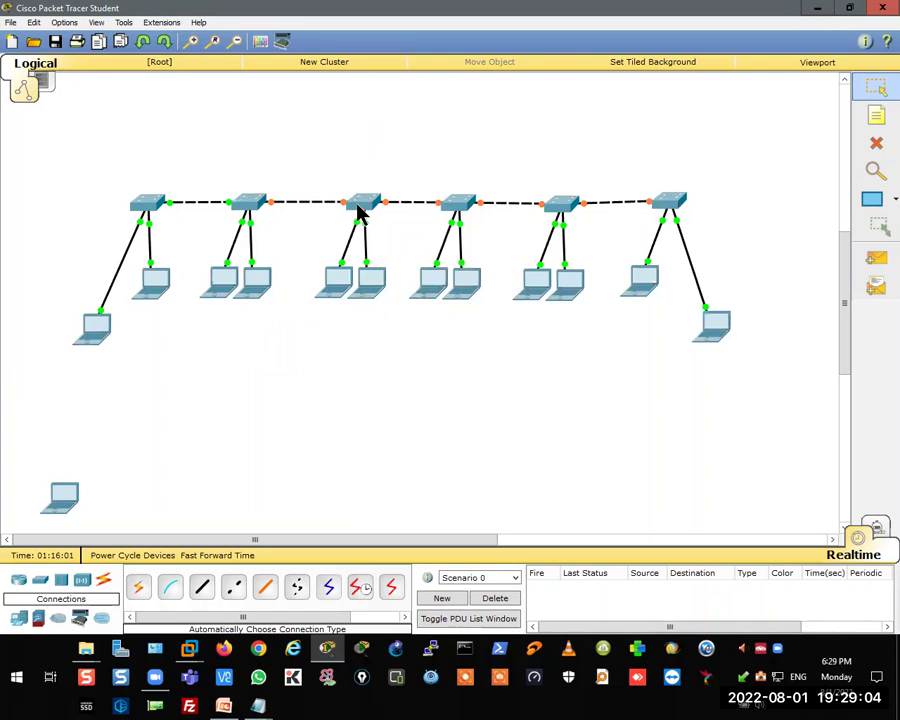
{"action": "left_click_drag", "start_coordinate": [751, 157], "coordinate": [424, 327]}
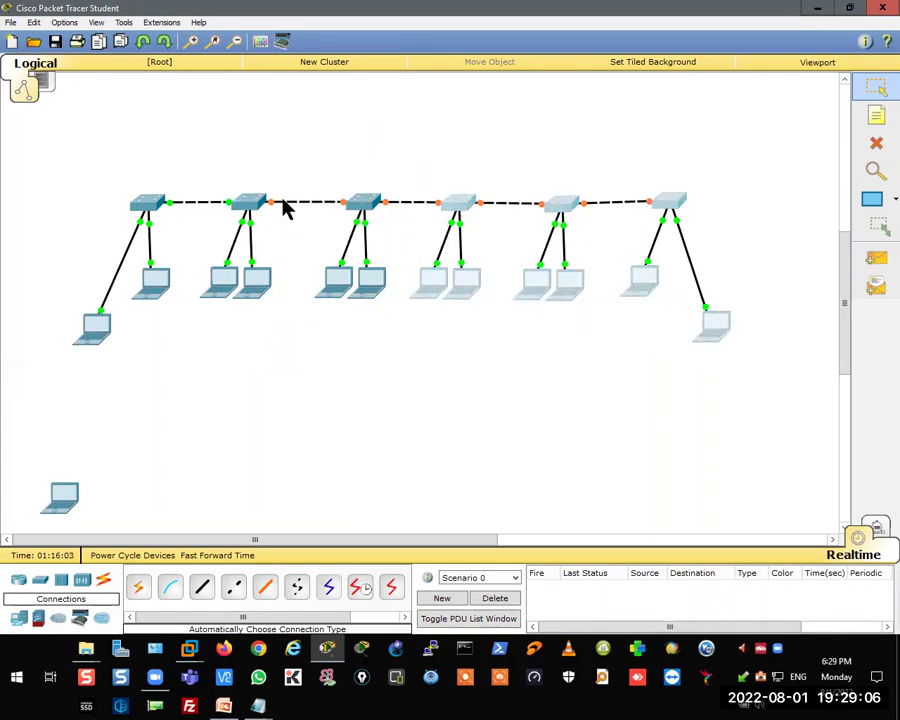
{"action": "left_click_drag", "start_coordinate": [291, 139], "coordinate": [42, 392]}
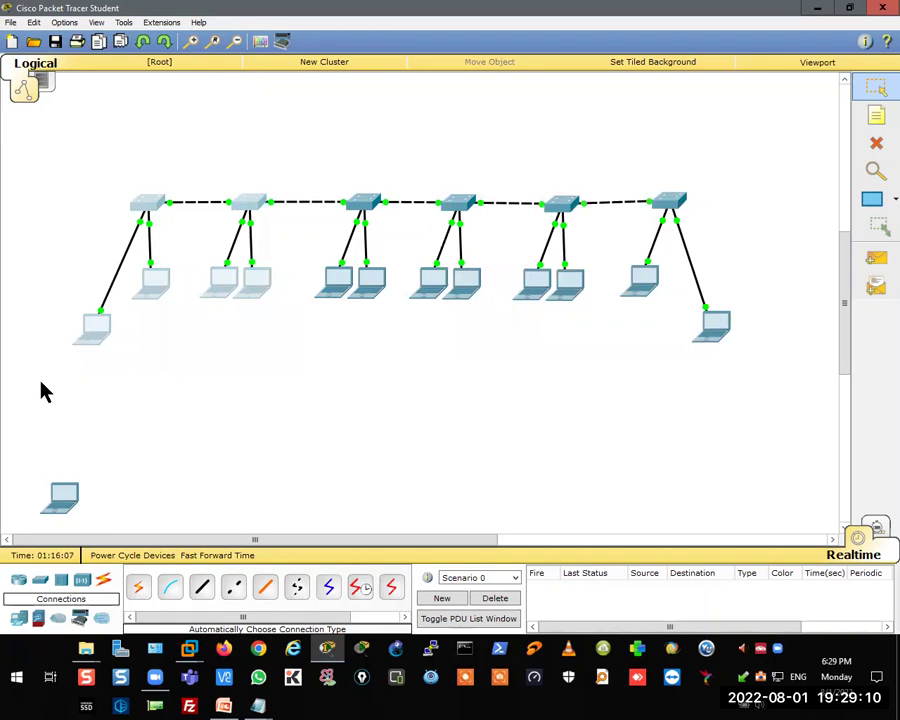
- Highlight the Bad Designs line in the Notepad session agenda and return to the Packet Tracer topology
{"action": "left_click", "coordinate": [260, 705]}
{"action": "left_click", "coordinate": [357, 593]}
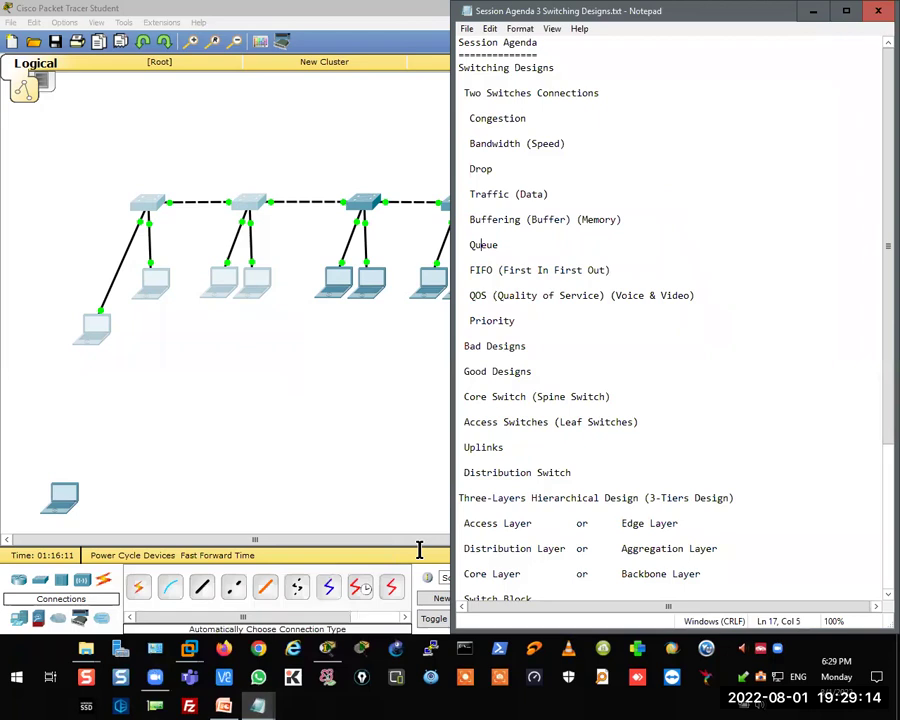
{"action": "left_click", "coordinate": [463, 345]}
{"action": "left_click", "coordinate": [538, 344], "text": "shift"}
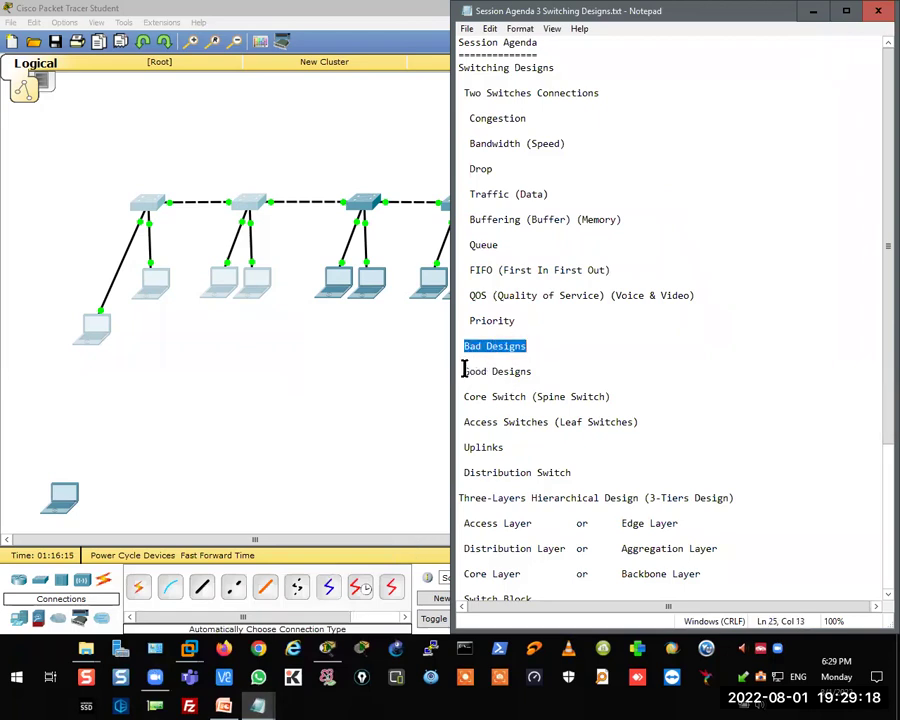
{"action": "left_click", "coordinate": [361, 385]}
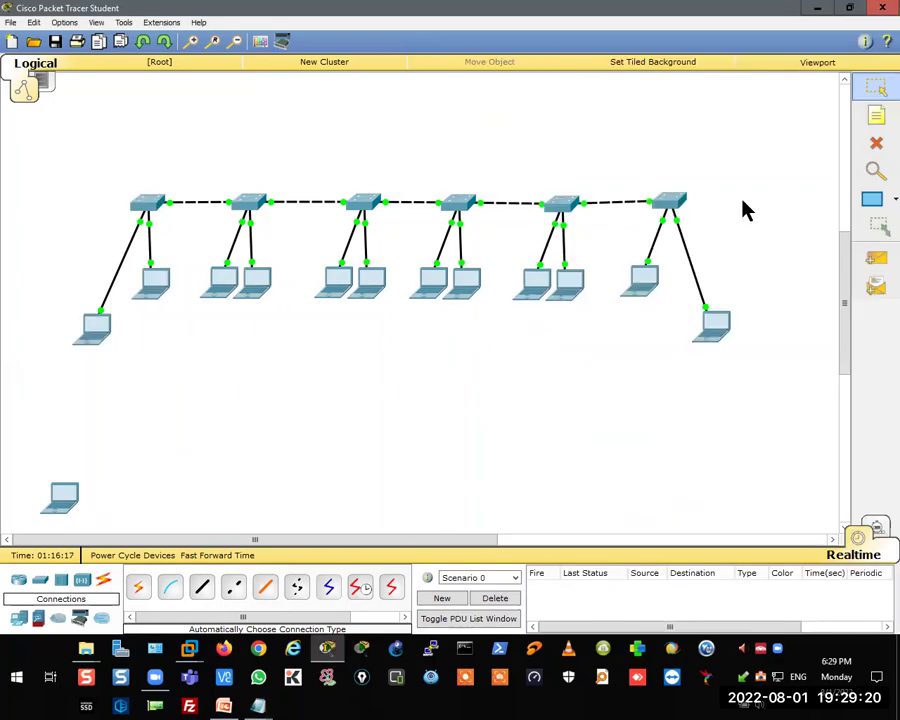
- Move the outermost laptops at both ends of the chain back beside their neighbours under the end switches
{"action": "left_click_drag", "start_coordinate": [699, 318], "coordinate": [676, 270]}
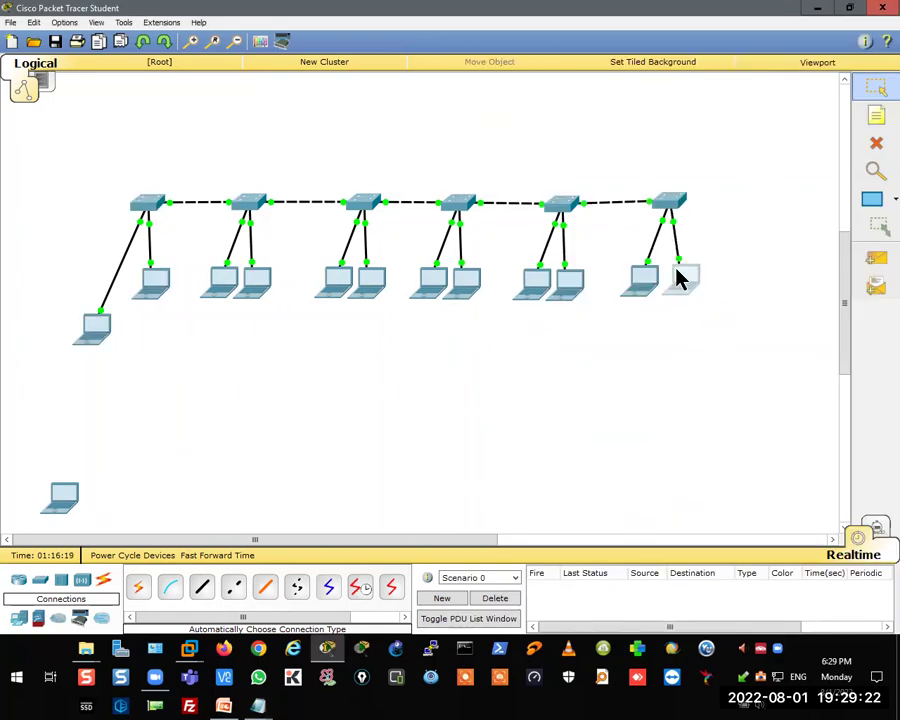
{"action": "scroll", "coordinate": [378, 270], "scroll_direction": "up", "scroll_amount": 3}
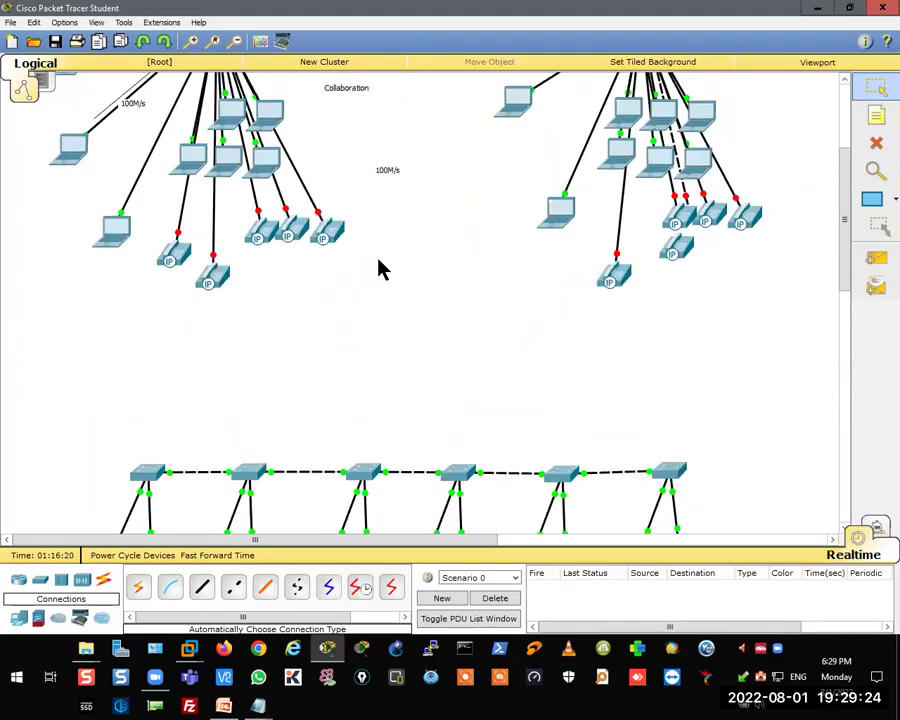
{"action": "scroll", "coordinate": [378, 267], "scroll_direction": "up", "scroll_amount": 2}
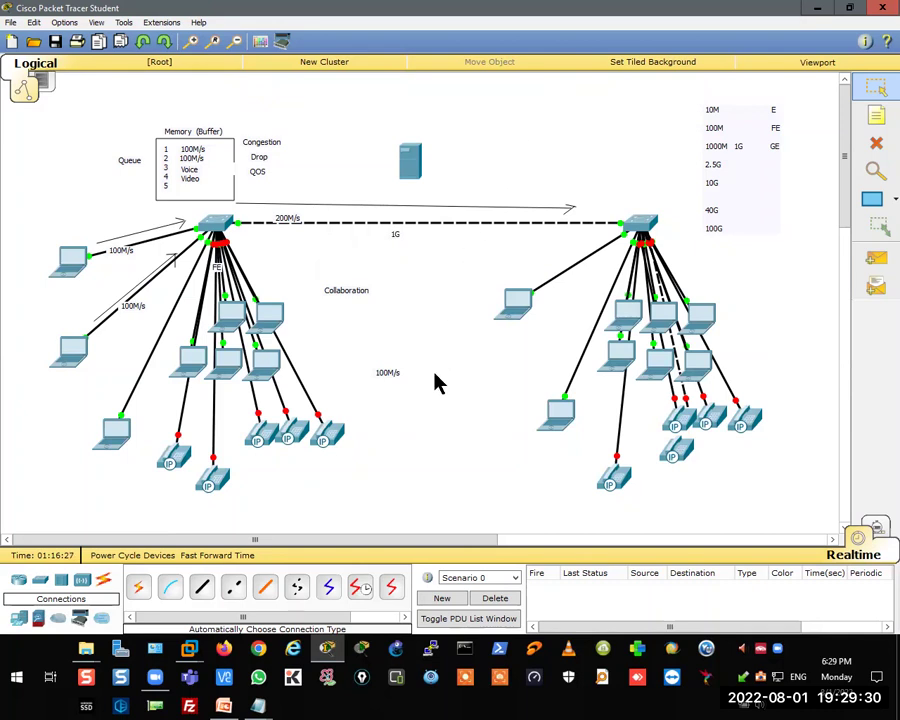
{"action": "scroll", "coordinate": [436, 385], "scroll_direction": "down", "scroll_amount": 6}
{"action": "left_click_drag", "start_coordinate": [90, 466], "coordinate": [117, 421]}
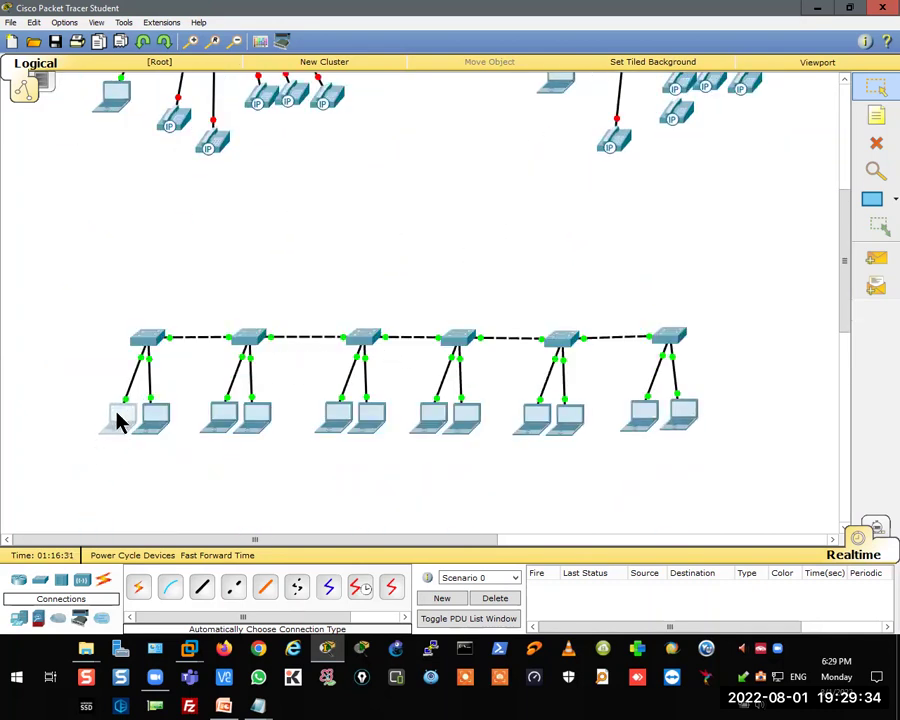
- Place a 3560-24PS multilayer switch above the middle of the switch chain and add the note "Core Switch" beside it
{"action": "left_click", "coordinate": [41, 582]}
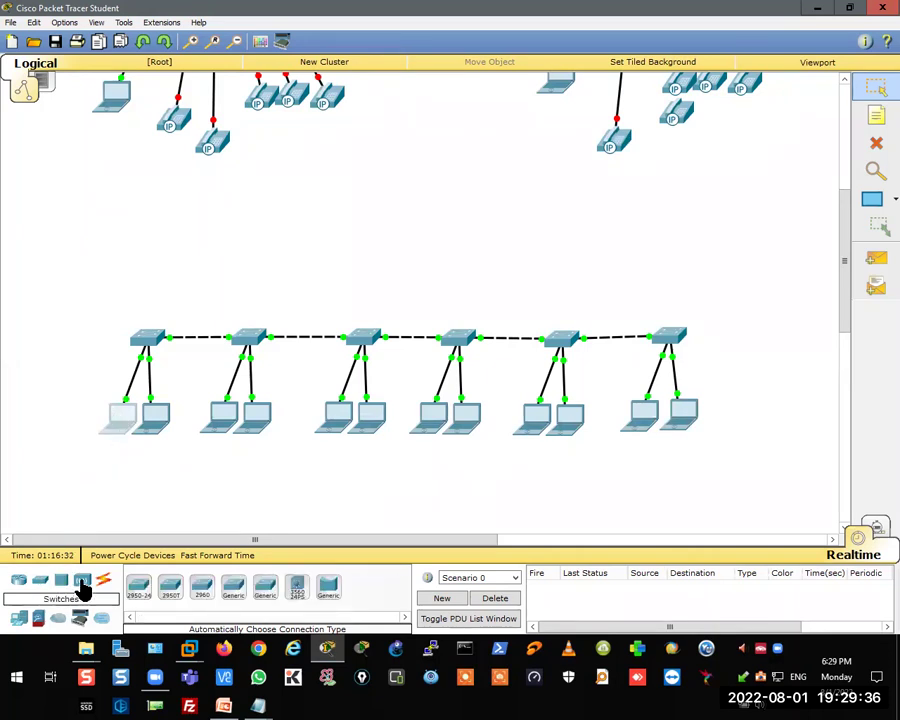
{"action": "left_click_drag", "start_coordinate": [297, 590], "coordinate": [386, 204]}
{"action": "left_click", "coordinate": [876, 116]}
{"action": "left_click", "coordinate": [399, 196]}
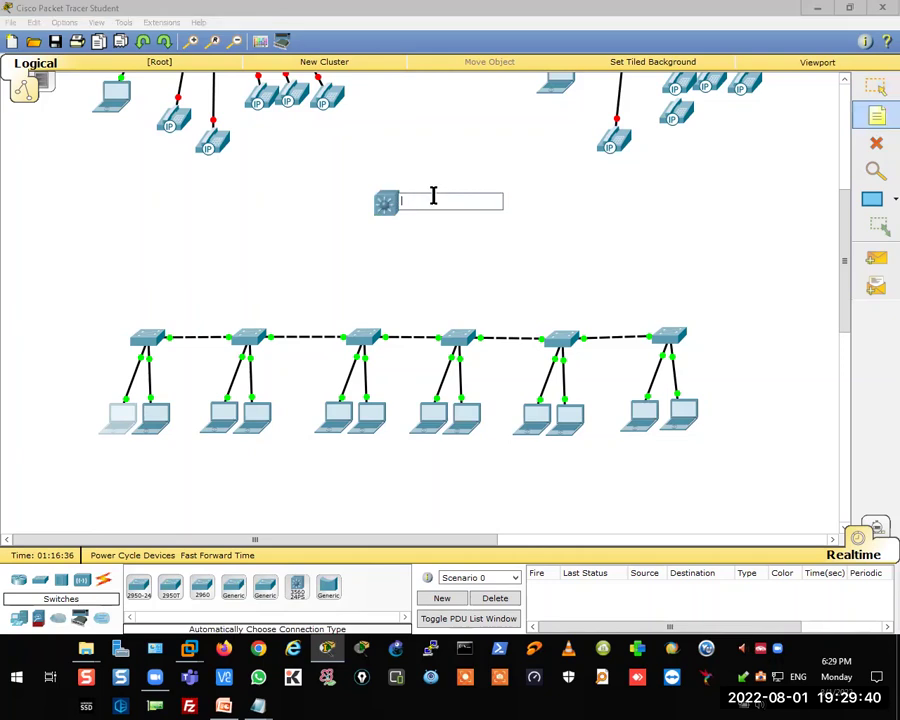
{"action": "type", "text": "ch"}
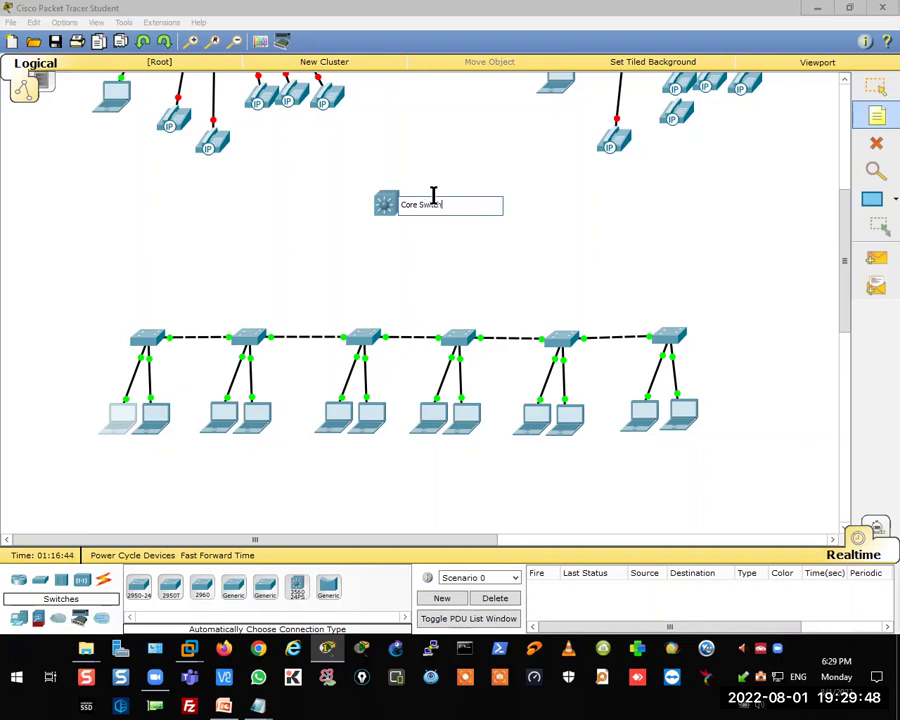
- Reroute the chain links of the first three switches from the left to the core switch, using FastEthernet0/2 for the second
{"action": "left_click", "coordinate": [877, 90]}
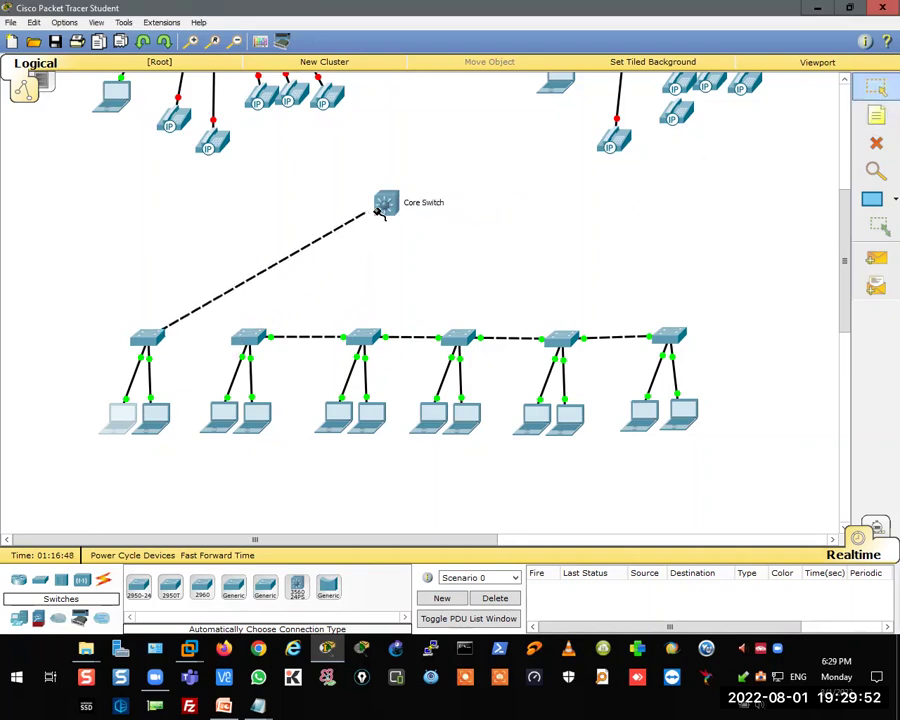
{"action": "left_click", "coordinate": [383, 206]}
{"action": "left_click", "coordinate": [402, 230]}
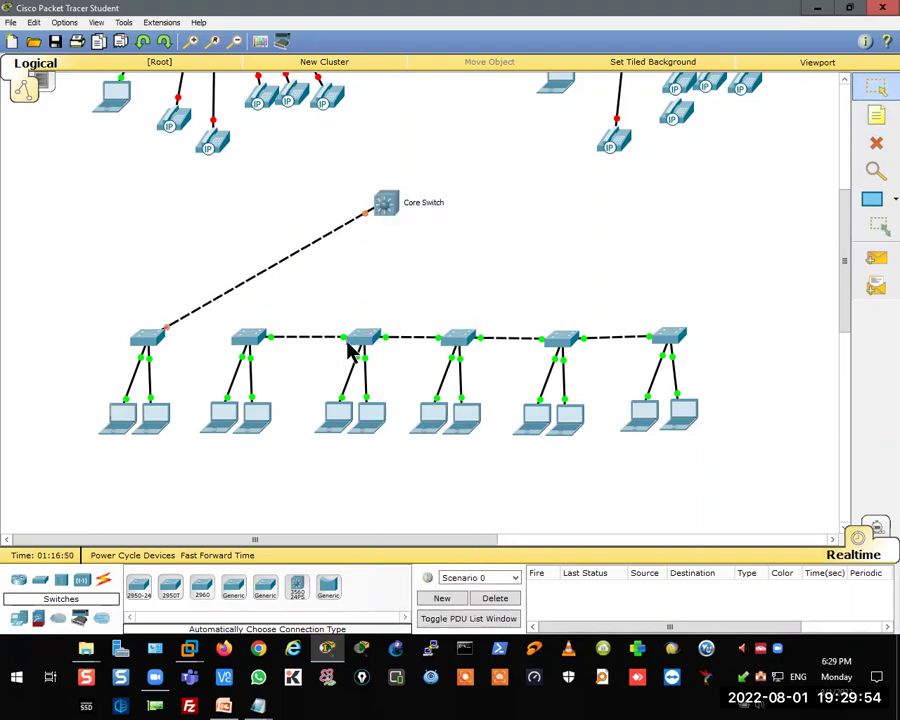
{"action": "left_click_drag", "start_coordinate": [344, 344], "coordinate": [380, 218]}
{"action": "left_click", "coordinate": [386, 214]}
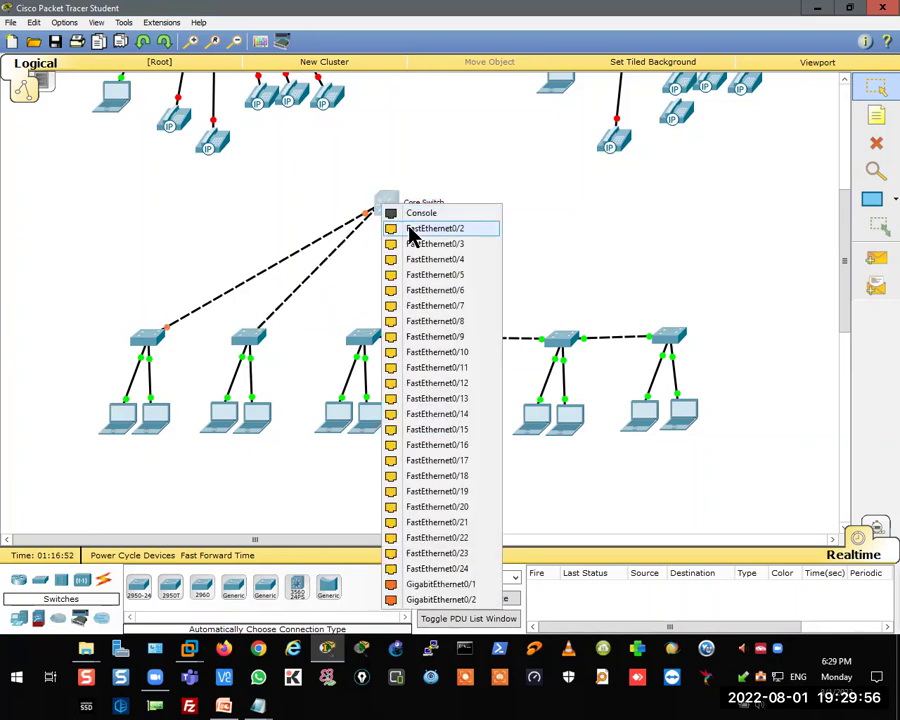
{"action": "left_click", "coordinate": [410, 230]}
{"action": "left_click", "coordinate": [390, 214]}
{"action": "left_click", "coordinate": [408, 232]}
- Reroute the links of the fourth and fifth switches to the core switch on FastEthernet0/4 and FastEthernet0/5
{"action": "left_click_drag", "start_coordinate": [550, 352], "coordinate": [404, 225]}
{"action": "left_click", "coordinate": [388, 212]}
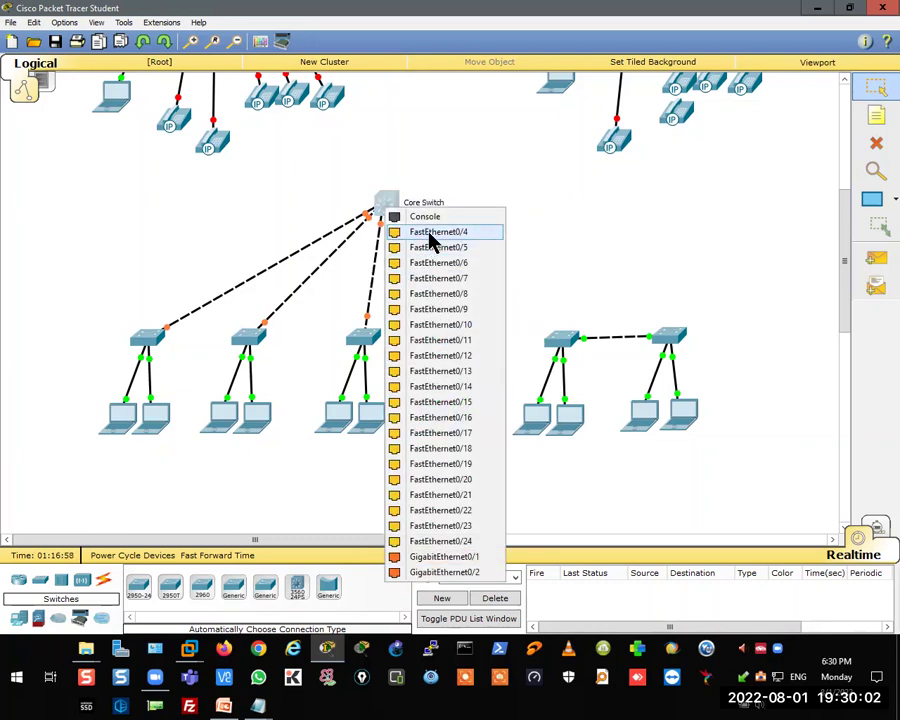
{"action": "left_click", "coordinate": [432, 234]}
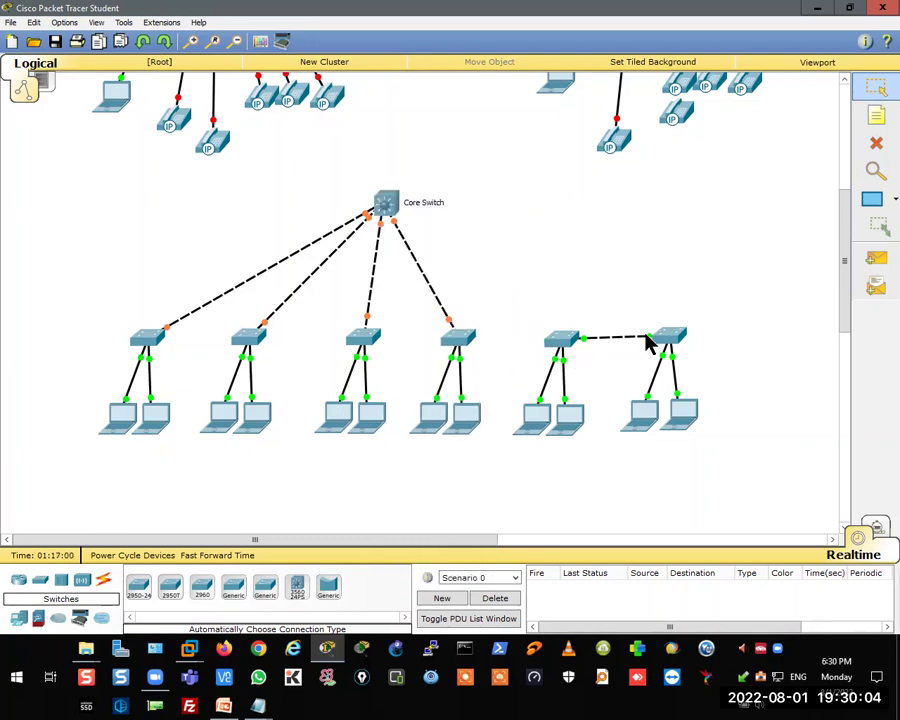
{"action": "left_click_drag", "start_coordinate": [653, 341], "coordinate": [480, 228]}
{"action": "left_click", "coordinate": [383, 203]}
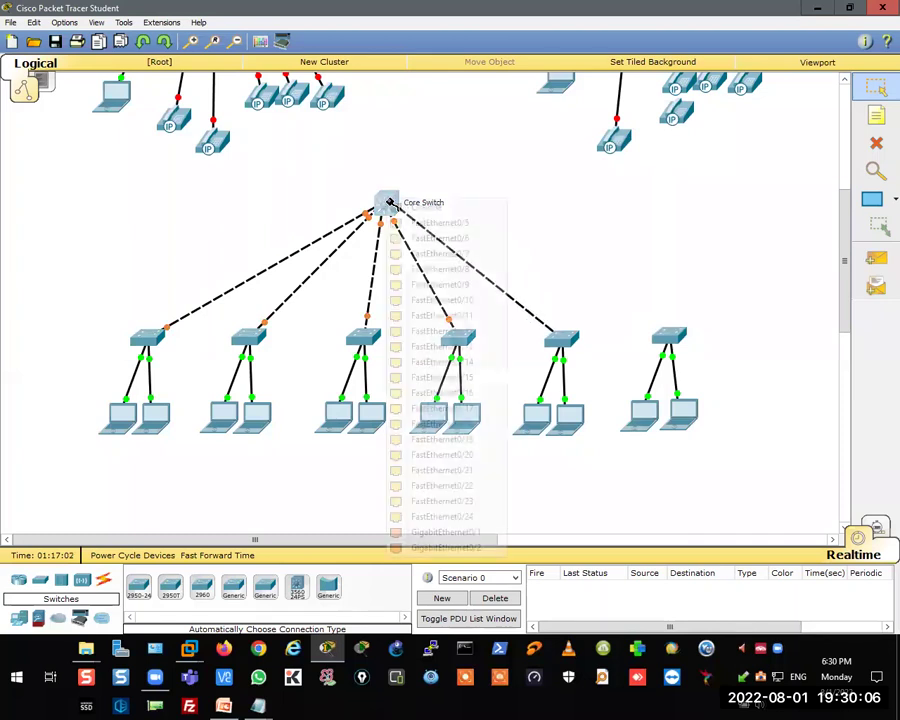
{"action": "left_click", "coordinate": [422, 227]}
- Connect the sixth, rightmost switch to the core switch with an automatically chosen cable
{"action": "left_click", "coordinate": [103, 580]}
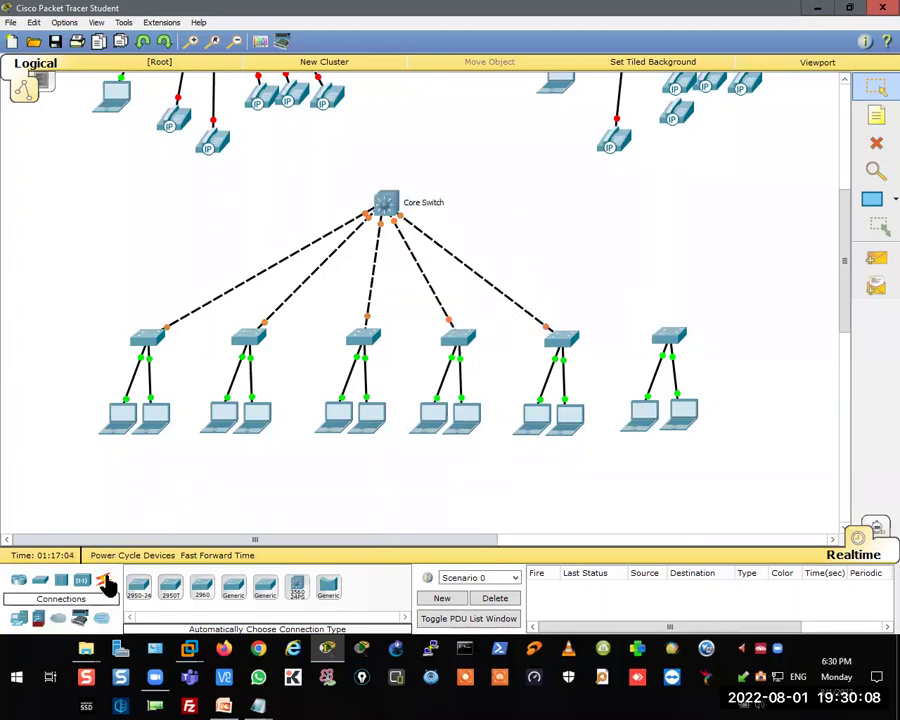
{"action": "left_click", "coordinate": [143, 590]}
{"action": "left_click", "coordinate": [668, 338]}
{"action": "left_click", "coordinate": [386, 203]}
- Move the outermost laptops outward and draw arrow lines tracing the path from the leftmost laptop through the core switch to the rightmost laptop
{"action": "left_click_drag", "start_coordinate": [130, 419], "coordinate": [78, 436]}
{"action": "left_click_drag", "start_coordinate": [676, 425], "coordinate": [722, 437]}
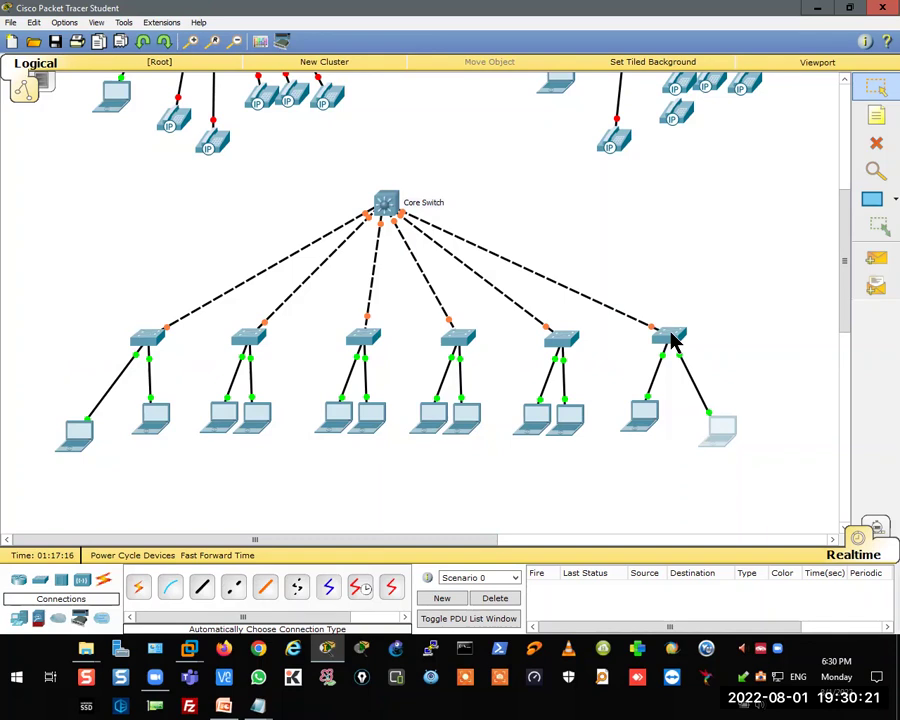
{"action": "left_click", "coordinate": [872, 199]}
{"action": "left_click", "coordinate": [370, 113]}
{"action": "mouse_move", "coordinate": [85, 408]}
{"action": "left_mouse_down"}
{"action": "mouse_move", "coordinate": [123, 337]}
{"action": "mouse_move", "coordinate": [355, 202]}
{"action": "left_mouse_up"}
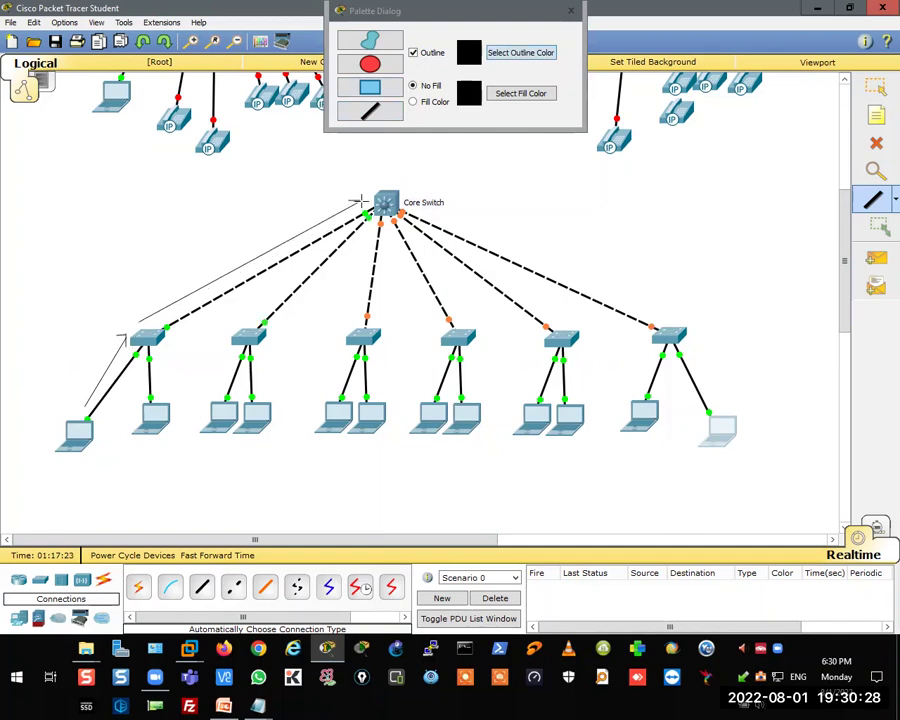
{"action": "mouse_move", "coordinate": [420, 196]}
{"action": "left_mouse_down"}
{"action": "mouse_move", "coordinate": [639, 279]}
{"action": "mouse_move", "coordinate": [650, 302]}
{"action": "left_mouse_up"}
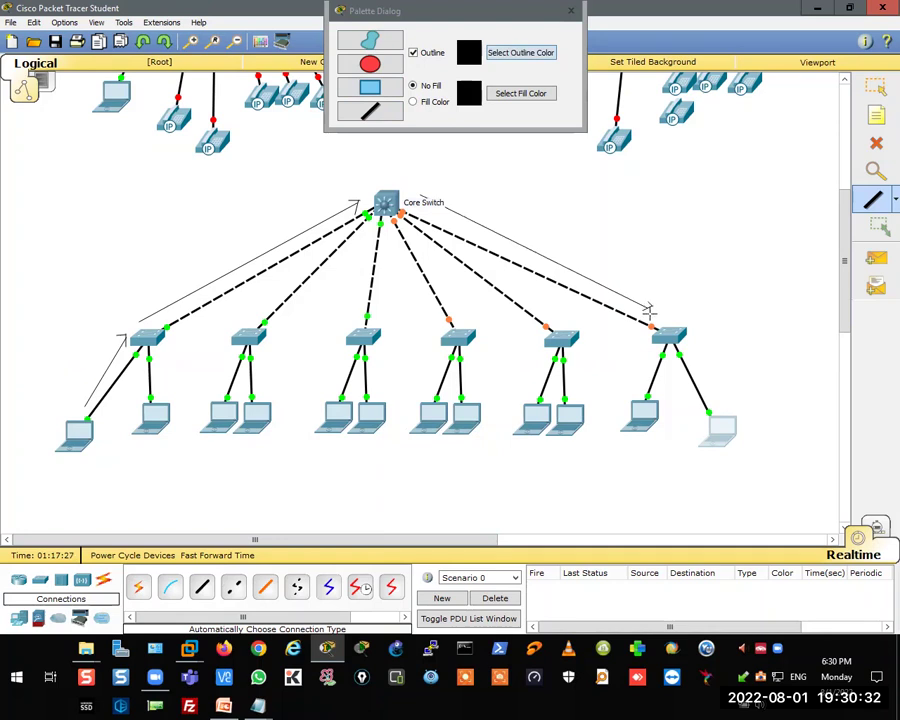
{"action": "left_click_drag", "start_coordinate": [694, 341], "coordinate": [723, 403]}
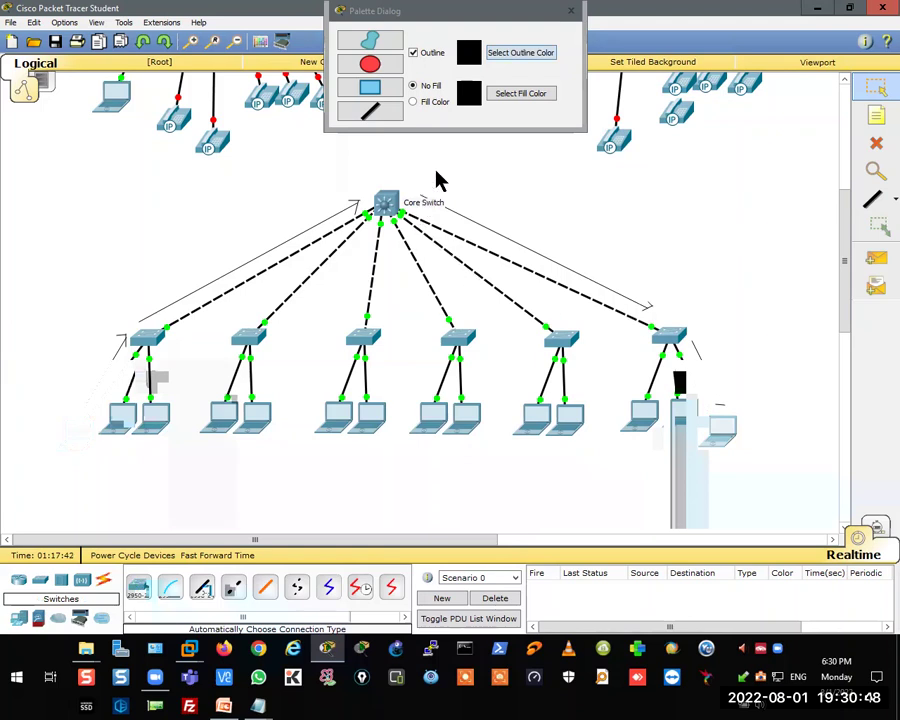
- Add the note "Access Switches" beside the rightmost lower switch and place it close to the device
{"action": "left_click_drag", "start_coordinate": [437, 172], "coordinate": [351, 235]}
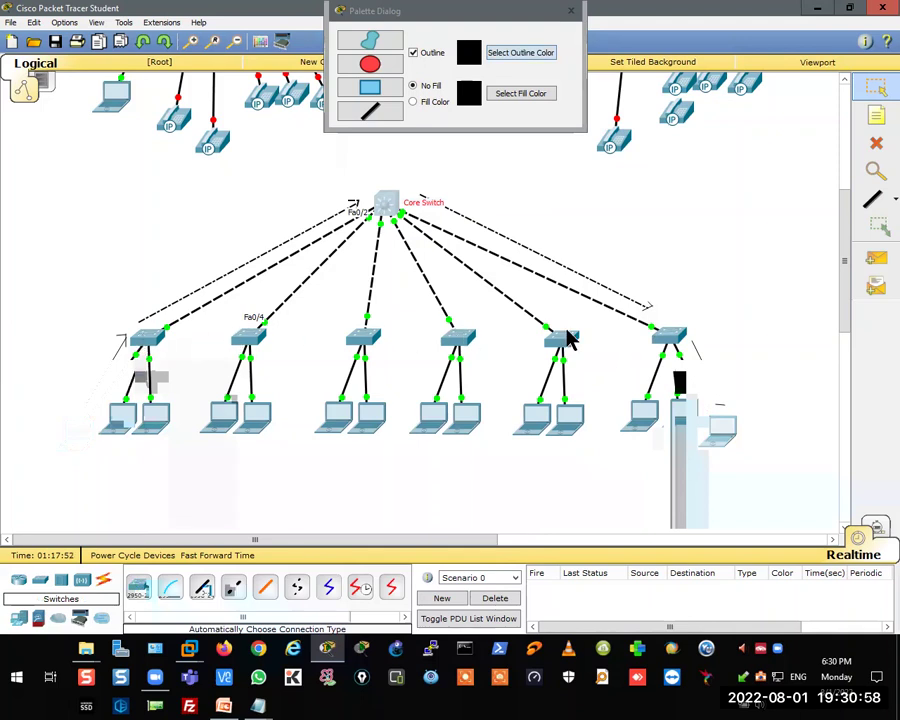
{"action": "left_click", "coordinate": [876, 116]}
{"action": "left_click", "coordinate": [702, 326]}
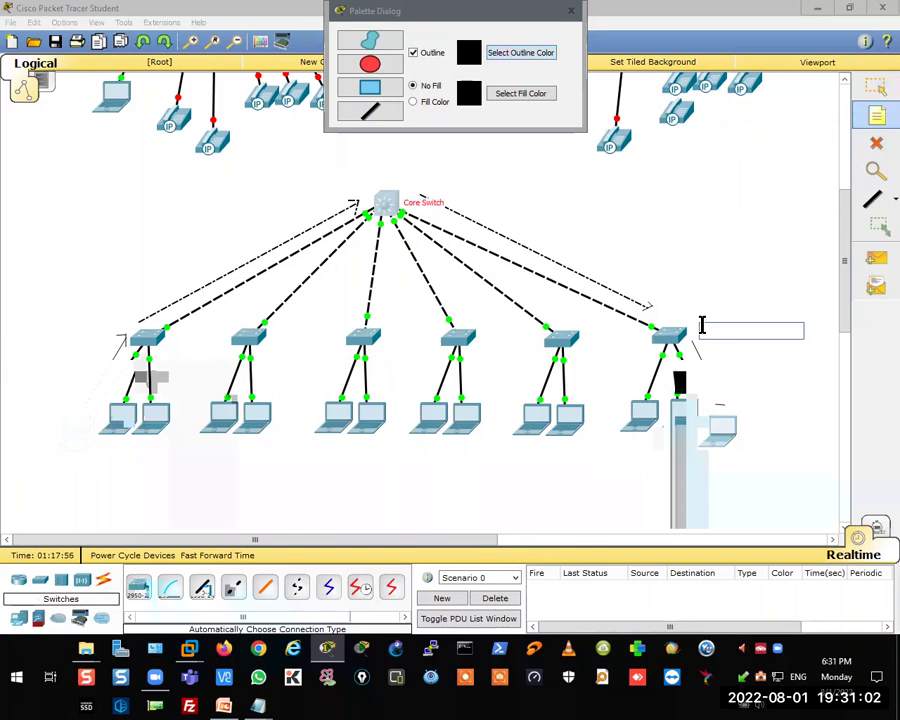
{"action": "type", "text": "Access Switches"}
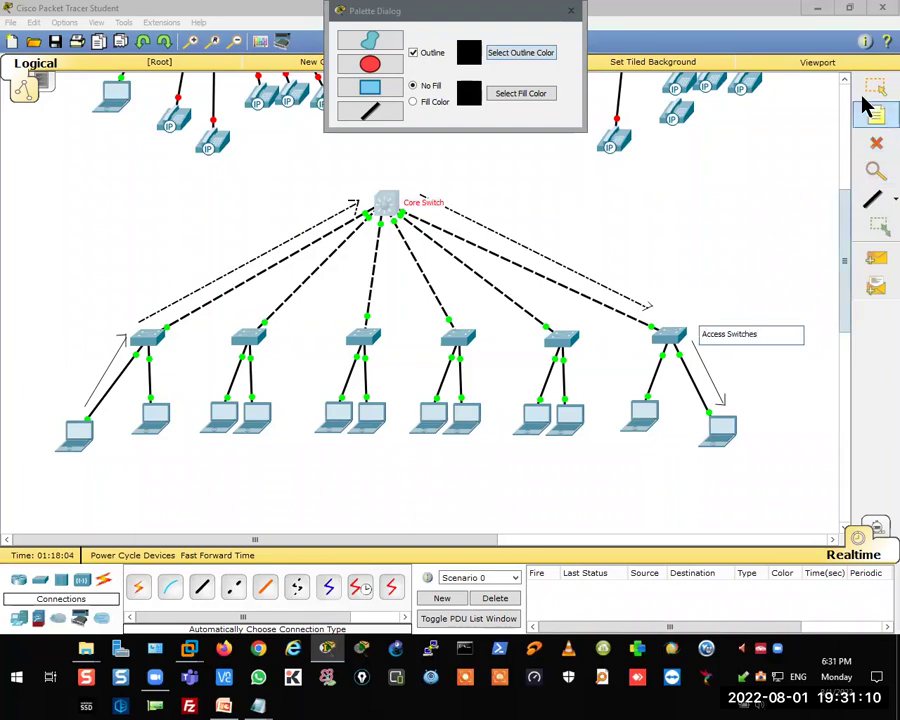
{"action": "left_click", "coordinate": [799, 234]}
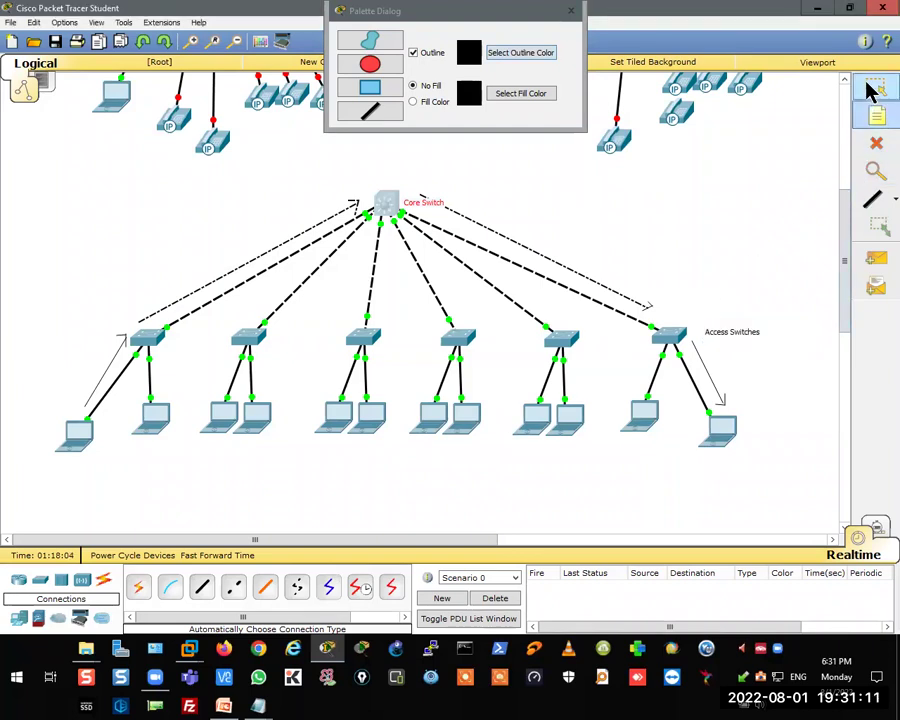
{"action": "left_click", "coordinate": [721, 336]}
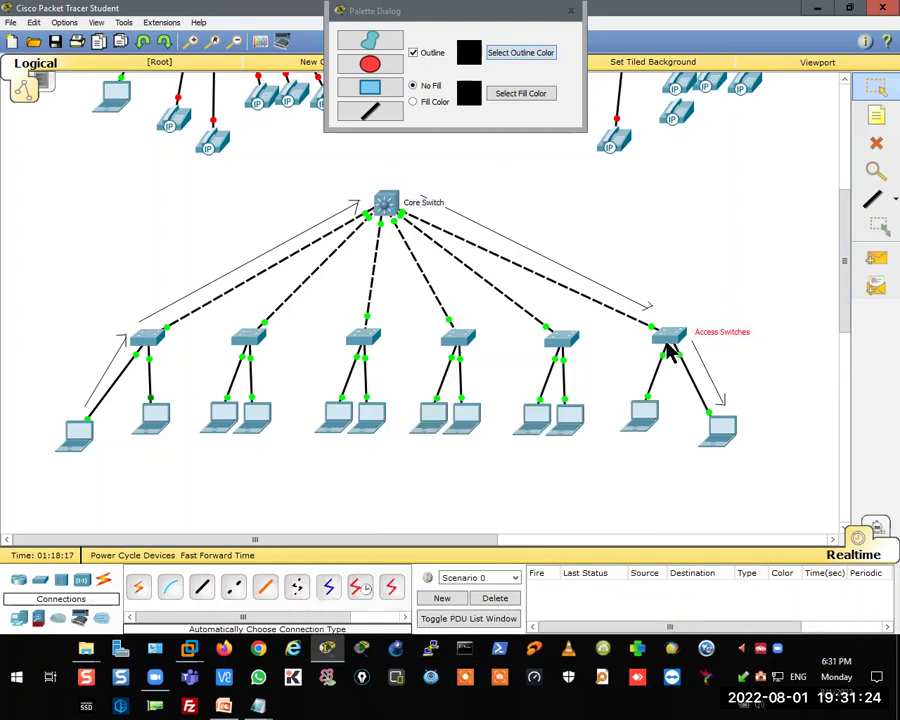
- Highlight the whole row of laptops and the core switch in turn to point out the end devices and the core
{"action": "left_click_drag", "start_coordinate": [777, 383], "coordinate": [4, 462]}
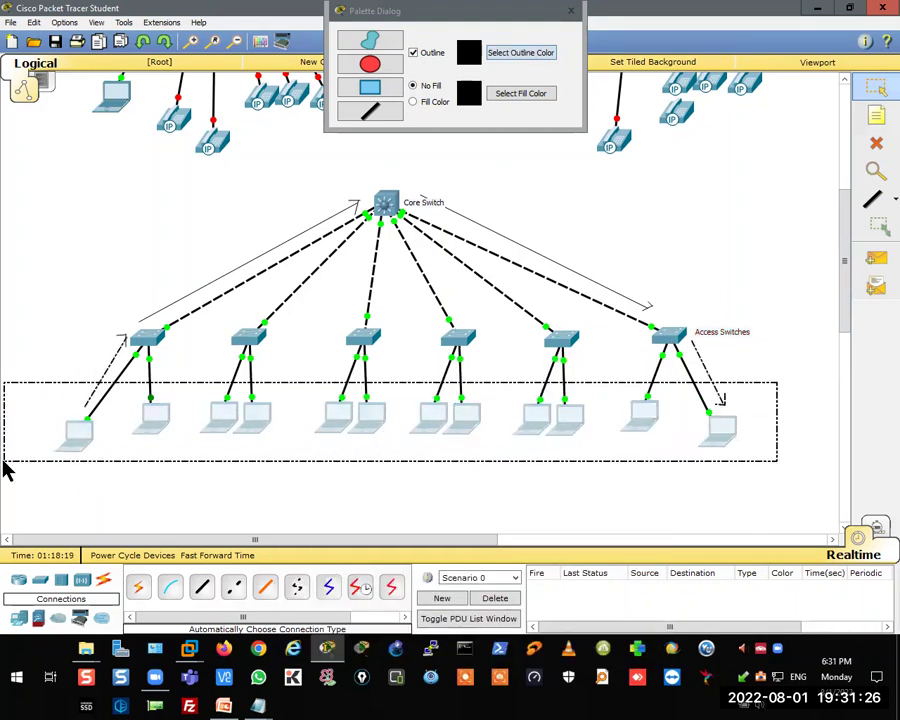
{"action": "left_click_drag", "start_coordinate": [777, 384], "coordinate": [84, 492]}
{"action": "left_click_drag", "start_coordinate": [794, 385], "coordinate": [56, 484]}
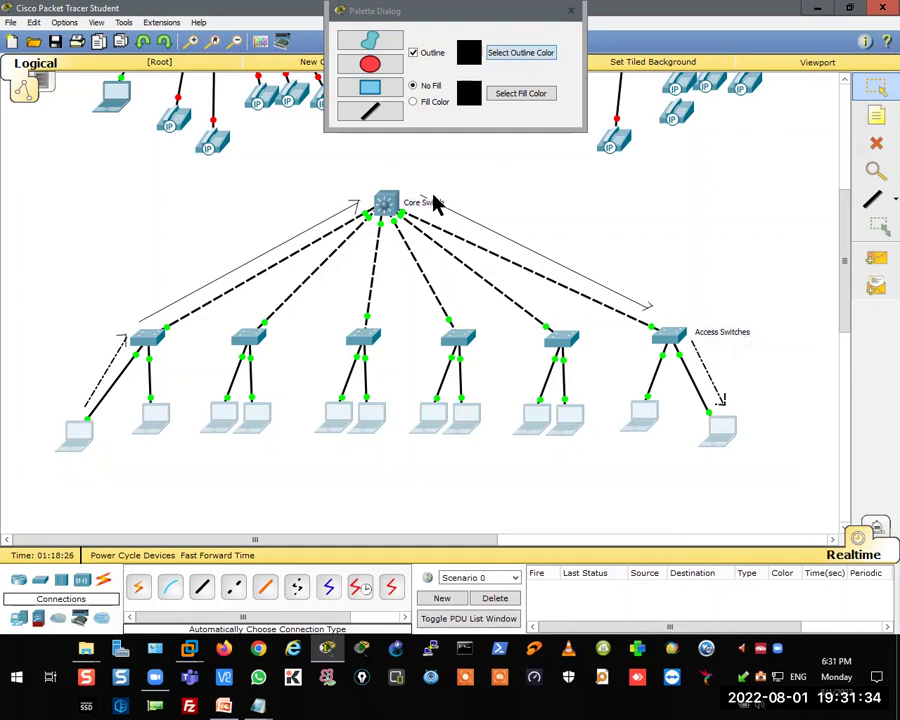
{"action": "left_click_drag", "start_coordinate": [458, 180], "coordinate": [318, 240]}
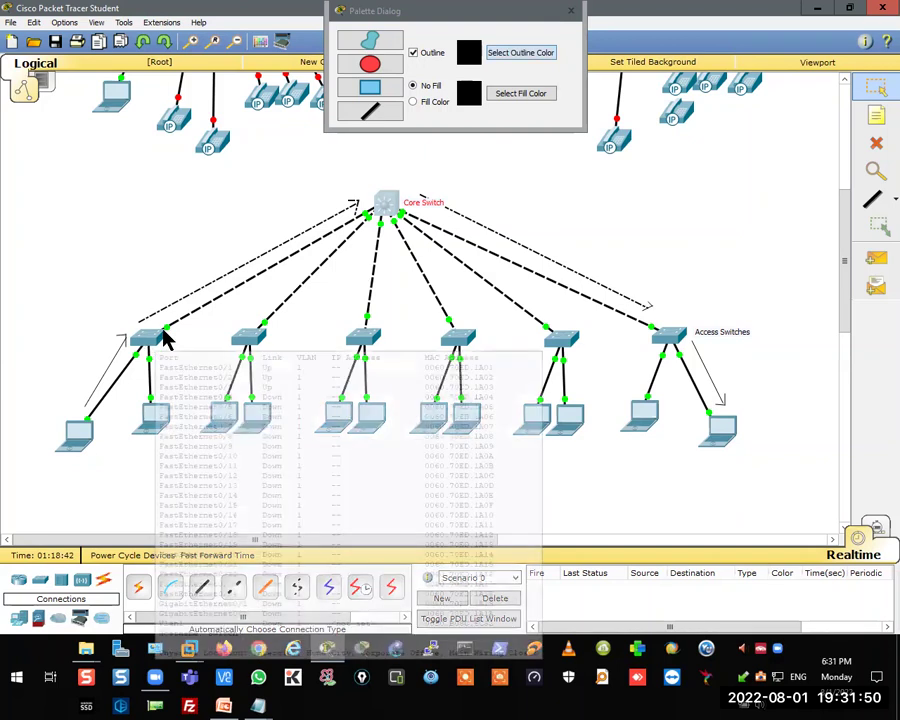
- Add the note "Uplink" on the link from the leftmost access switch to the core, adjust its position, and close the drawing palette
{"action": "key", "text": "n"}
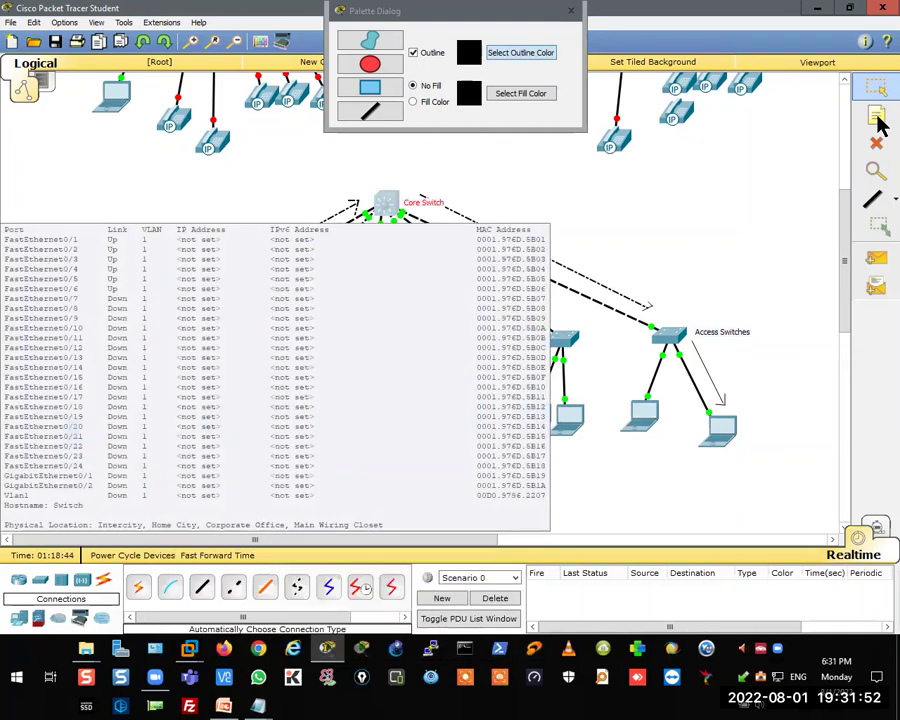
{"action": "left_click", "coordinate": [235, 274]}
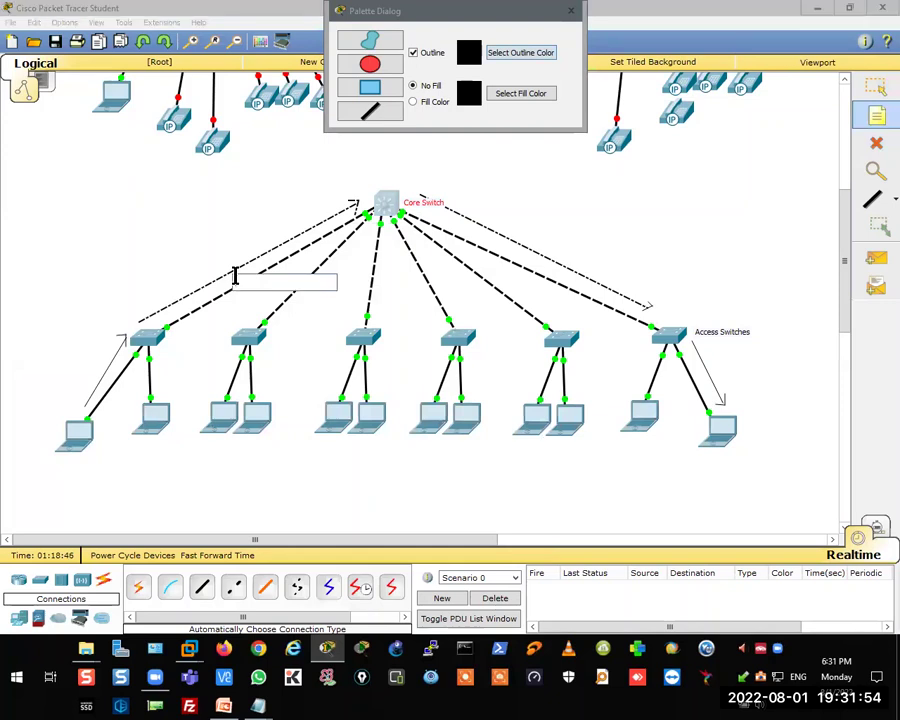
{"action": "type", "text": "Sp"}
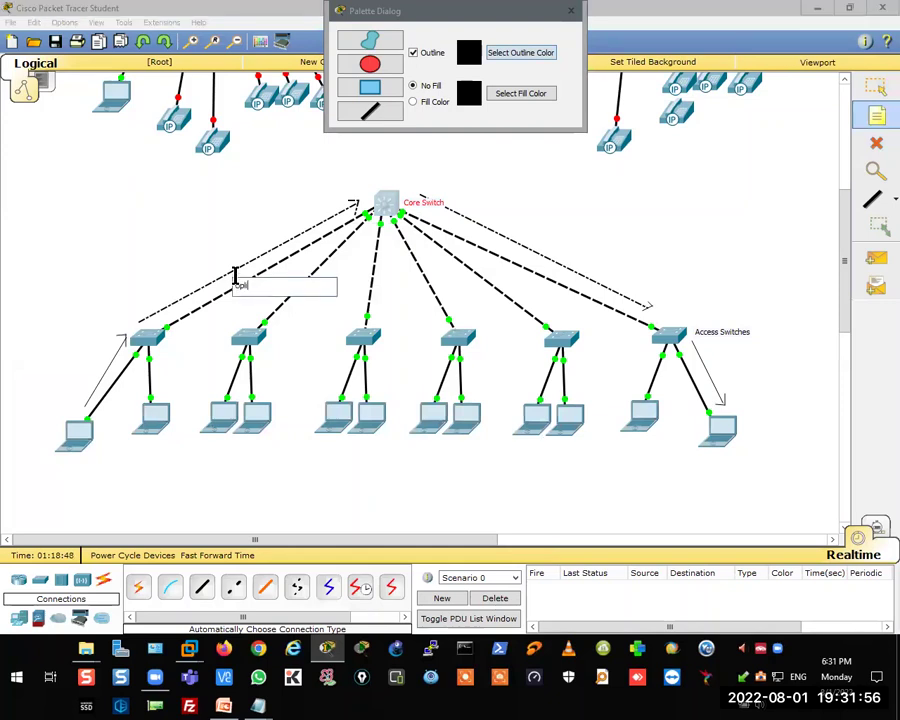
{"action": "left_click", "coordinate": [876, 87]}
{"action": "left_click_drag", "start_coordinate": [248, 284], "coordinate": [245, 275]}
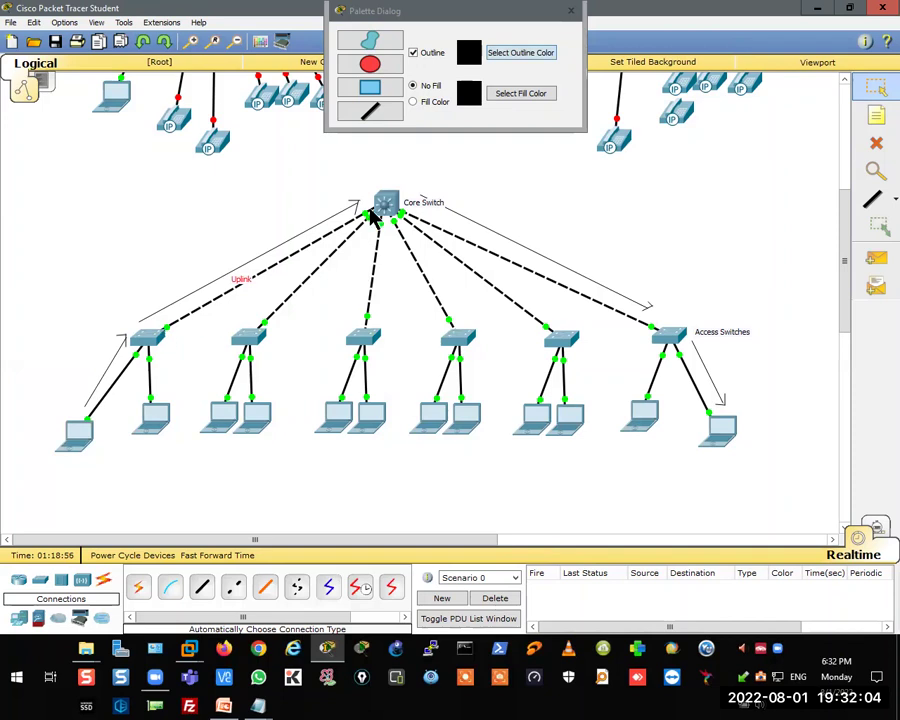
{"action": "left_click", "coordinate": [571, 10]}
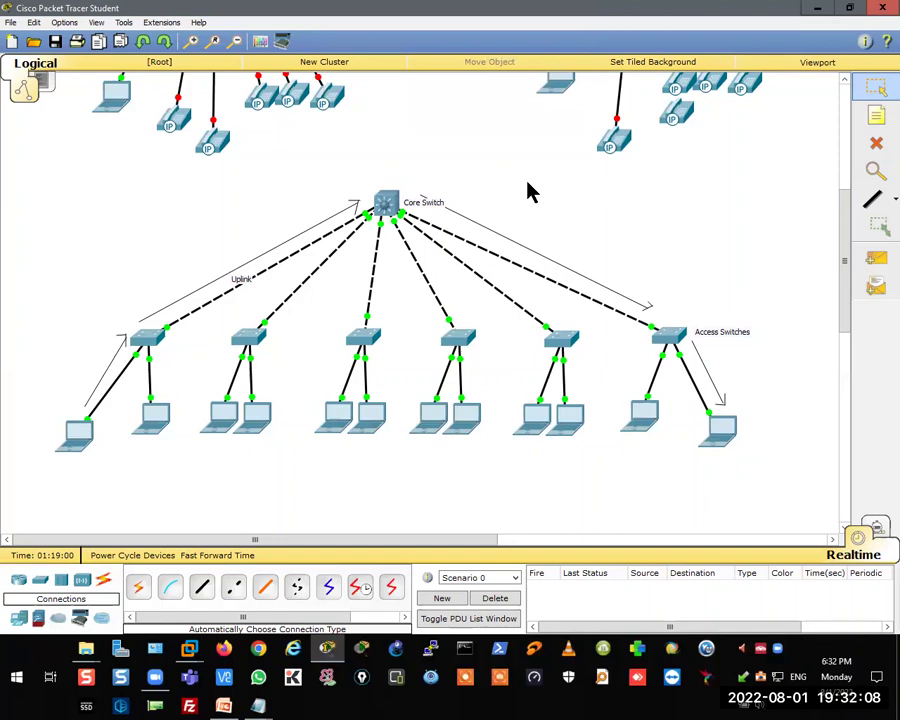
- Review the upper two-switch topology, examining the link between its switches and the devices attached to the left switch
{"action": "scroll", "coordinate": [494, 234], "scroll_direction": "up", "scroll_amount": 8}
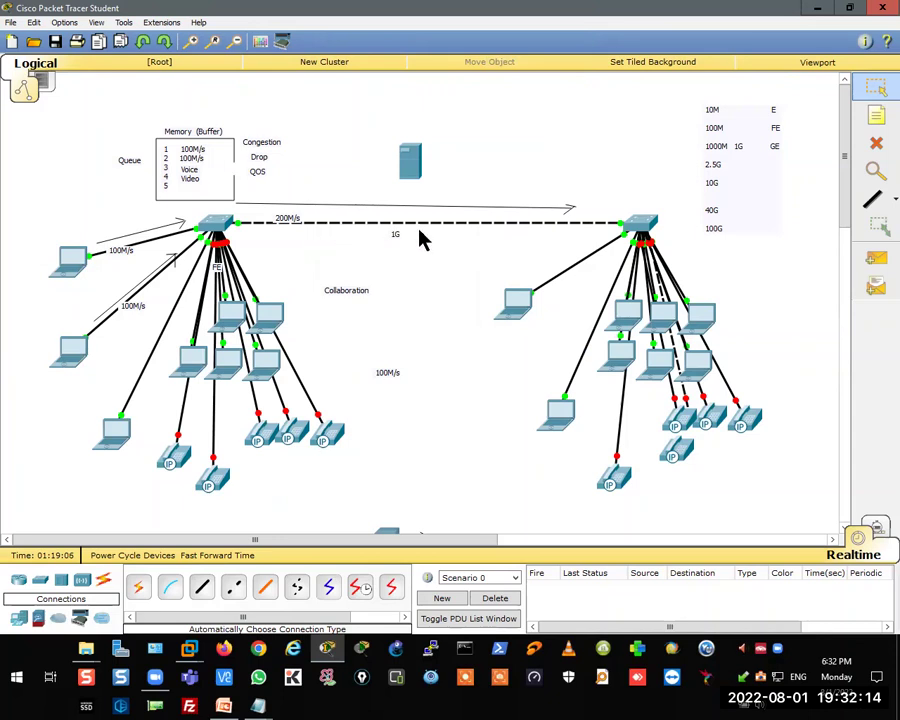
{"action": "mouse_move", "coordinate": [405, 228]}
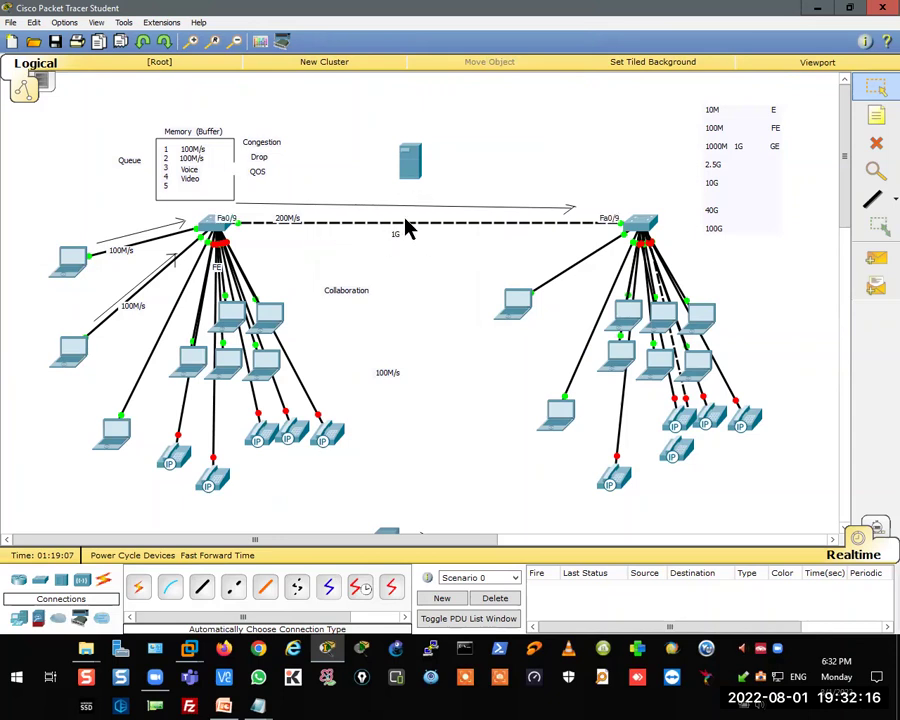
{"action": "left_click_drag", "start_coordinate": [297, 289], "coordinate": [100, 497]}
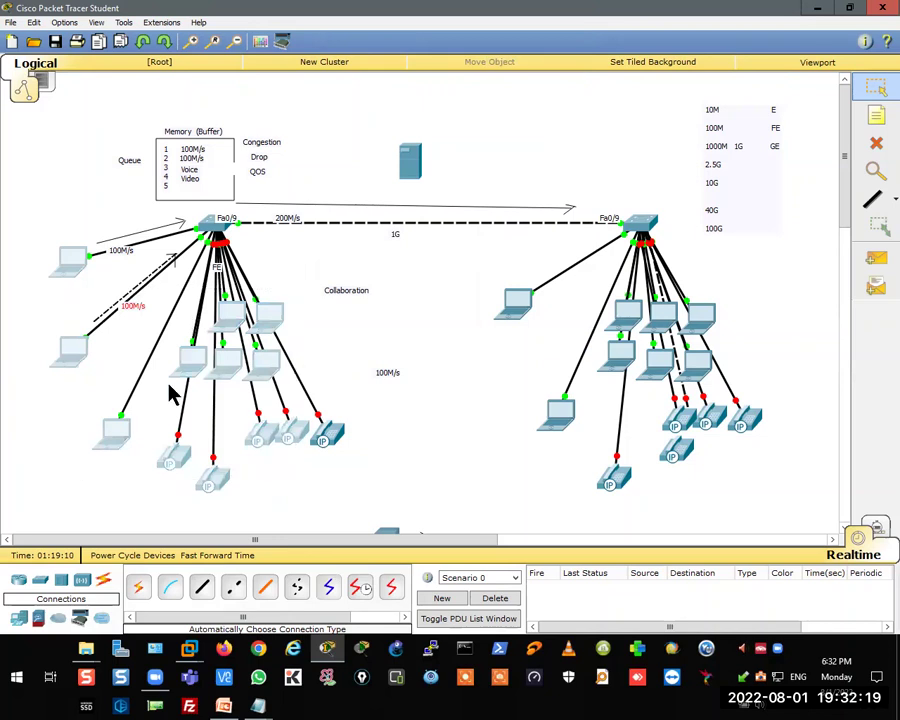
{"action": "left_click", "coordinate": [297, 281]}
- Return to the core-switch topology and highlight the whole row of laptops beneath the access switches
{"action": "scroll", "coordinate": [300, 290], "scroll_direction": "down", "scroll_amount": 5}
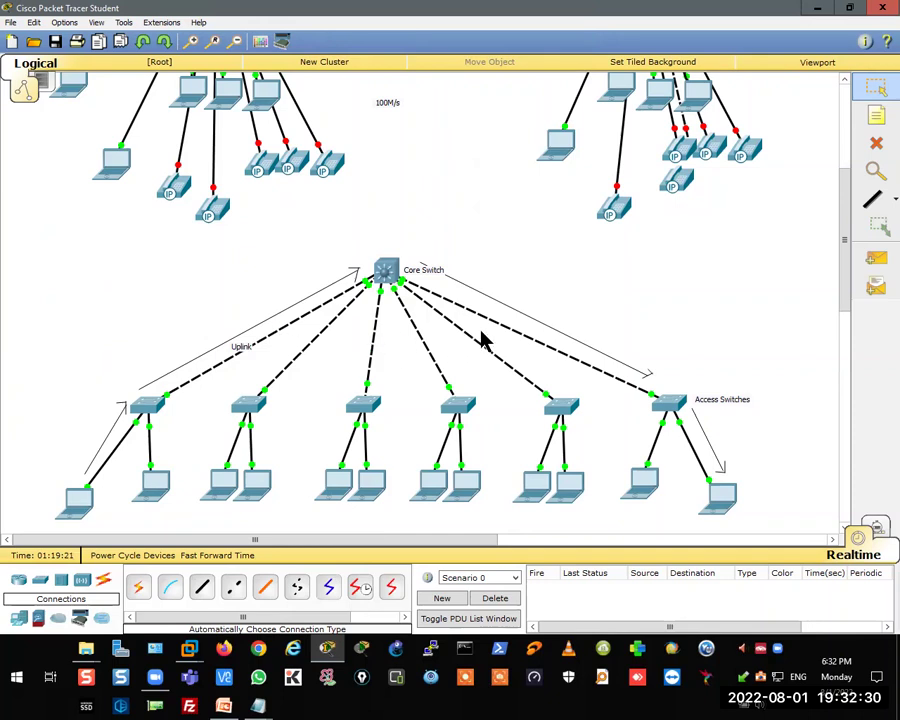
{"action": "left_click_drag", "start_coordinate": [767, 453], "coordinate": [30, 515]}
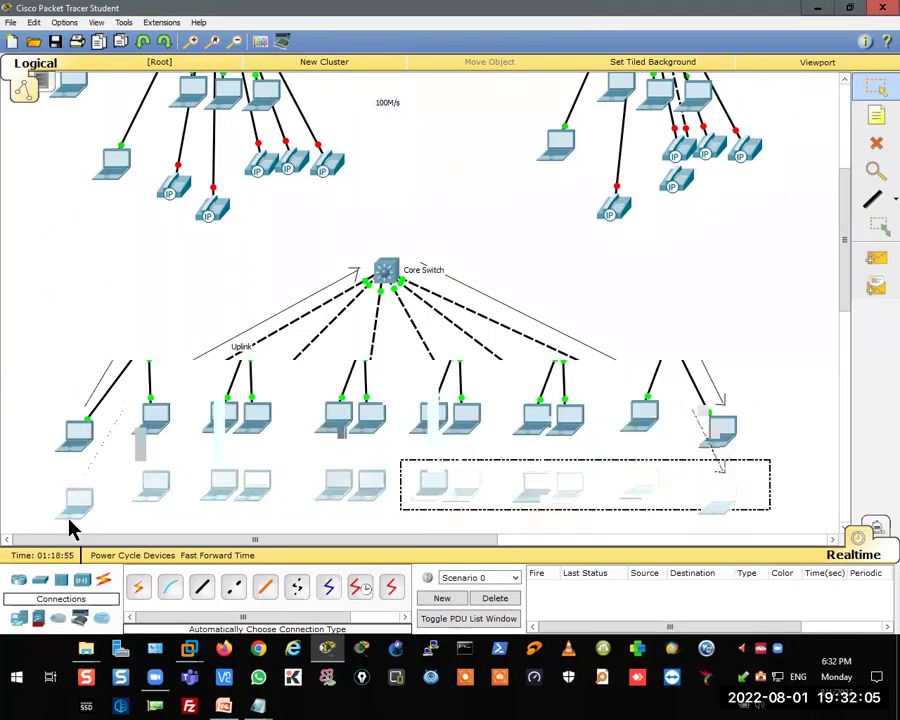
{"action": "left_click_drag", "start_coordinate": [70, 530], "coordinate": [60, 524]}
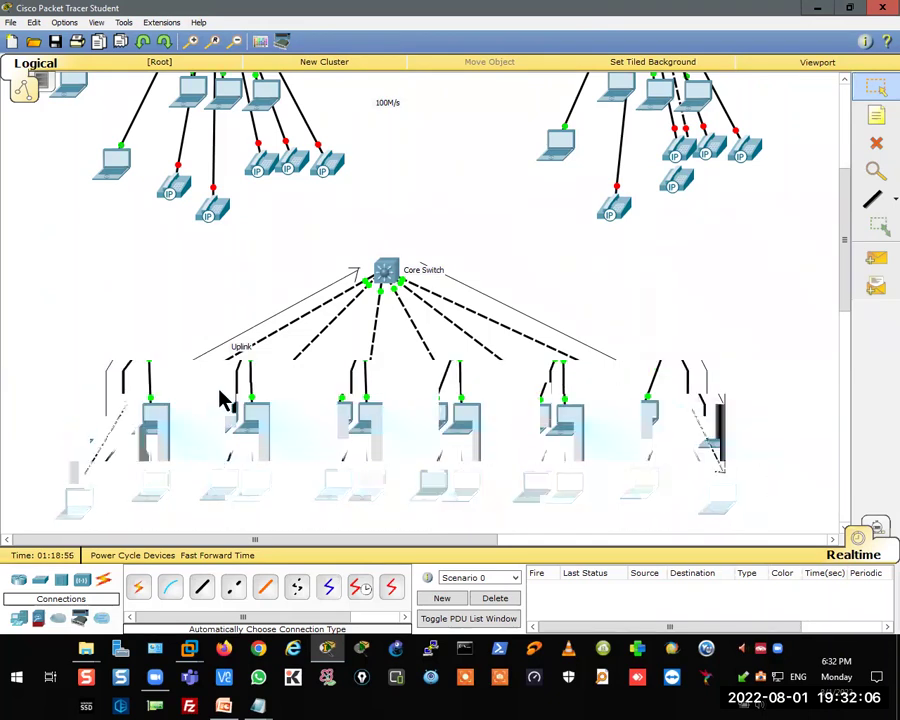
- Add the note "1G" on each of the first four uplinks from the left between the access switches and the core switch
{"action": "left_click", "coordinate": [872, 117]}
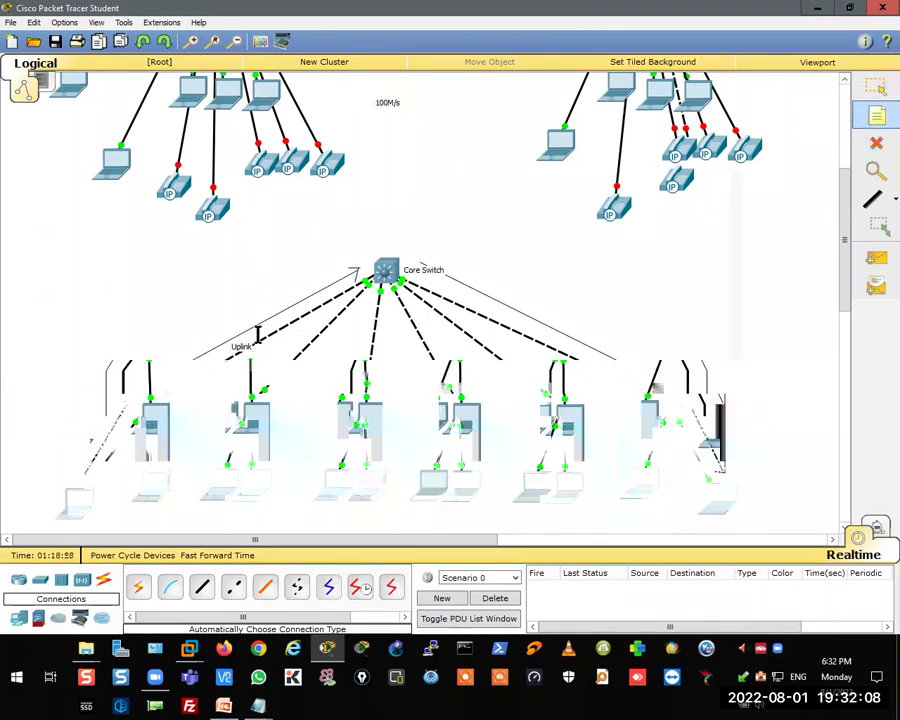
{"action": "left_click", "coordinate": [257, 335]}
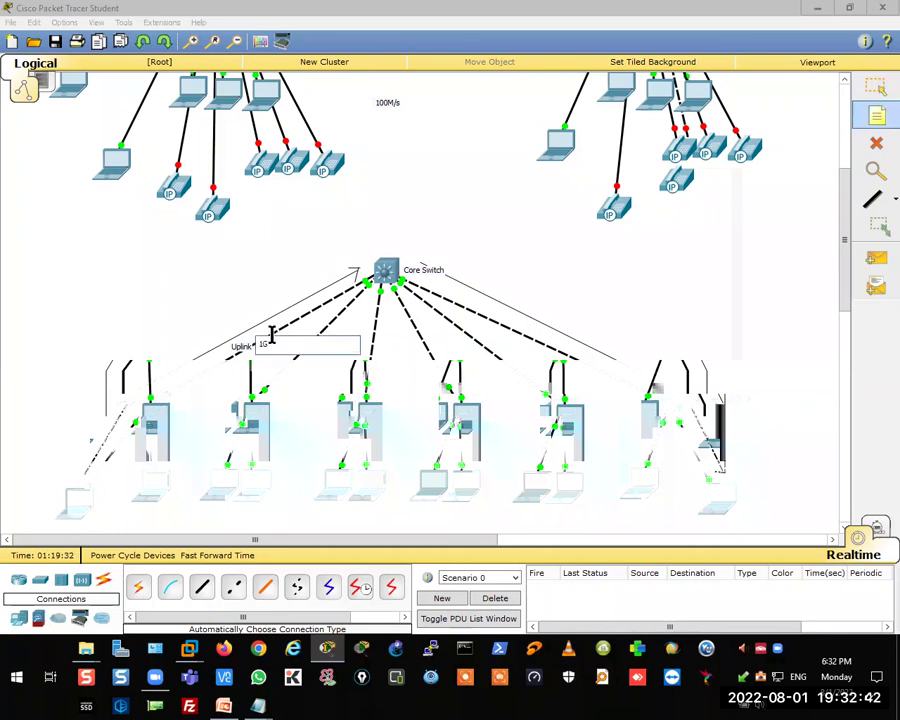
{"action": "left_click", "coordinate": [286, 358]}
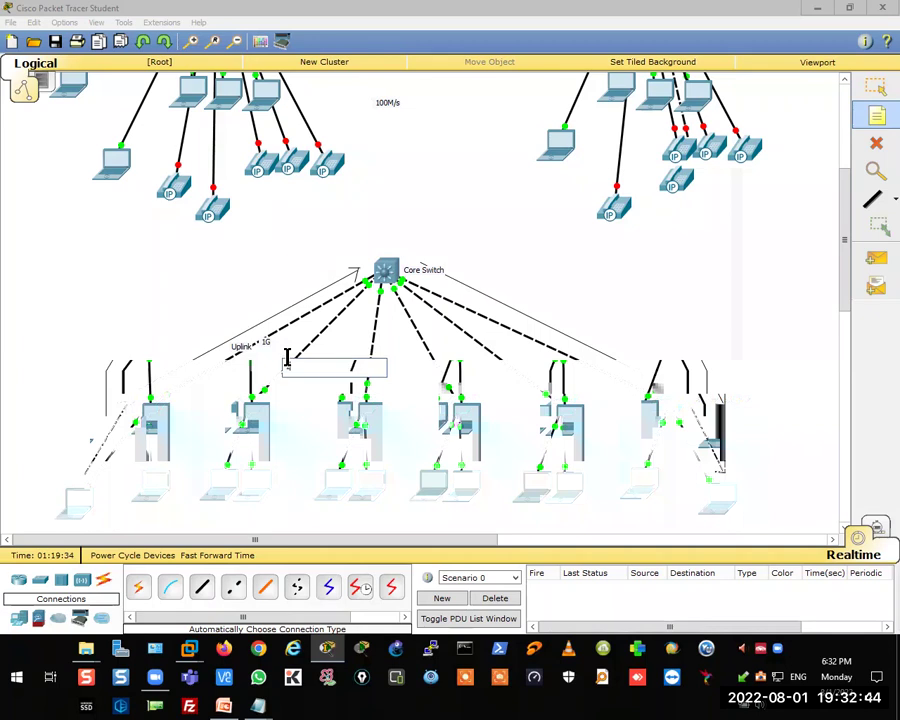
{"action": "type", "text": "1G"}
{"action": "left_click", "coordinate": [370, 341]}
{"action": "type", "text": "1G"}
{"action": "left_click", "coordinate": [432, 373]}
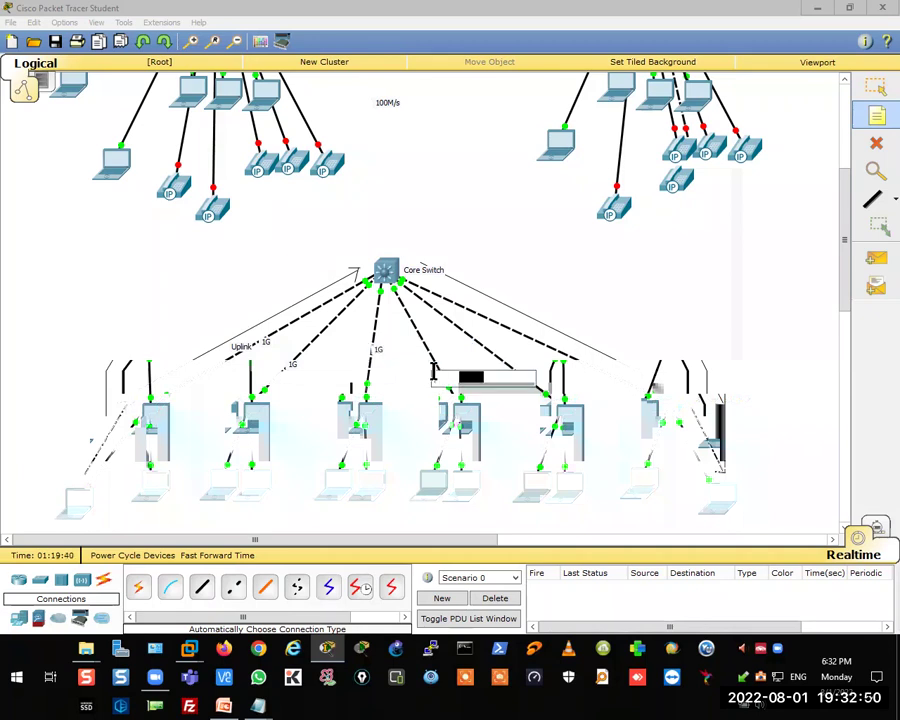
{"action": "type", "text": "1G"}
{"action": "key", "text": "Escape"}
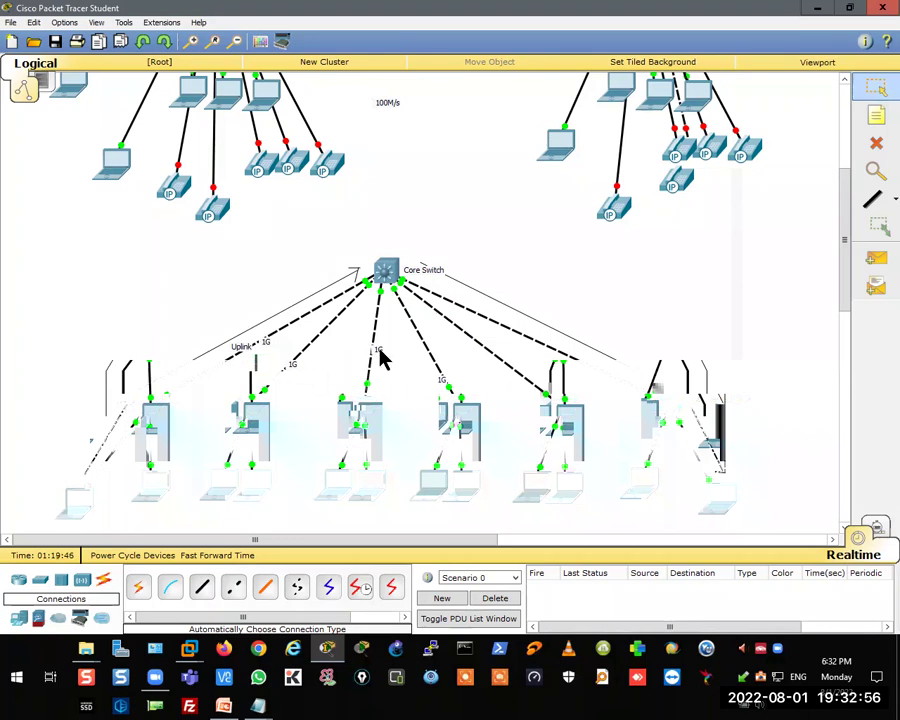
- Highlight the core switch to point it out, clear the selection, and examine the interfaces on its uplinks
{"action": "left_click_drag", "start_coordinate": [418, 238], "coordinate": [363, 296]}
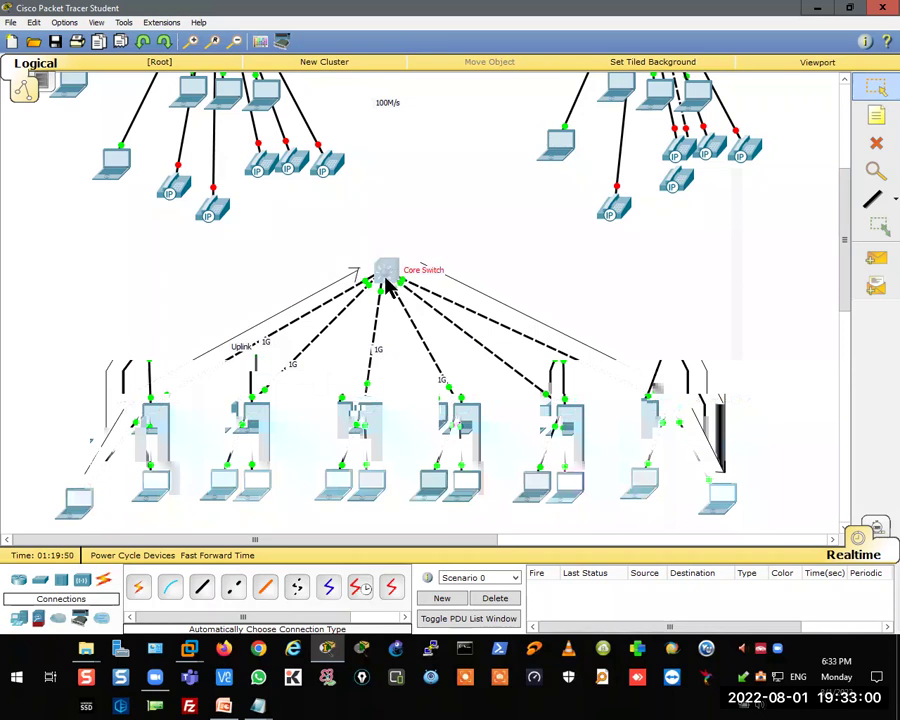
{"action": "left_click", "coordinate": [397, 230]}
{"action": "scroll", "coordinate": [395, 228], "scroll_direction": "down", "scroll_amount": 1}
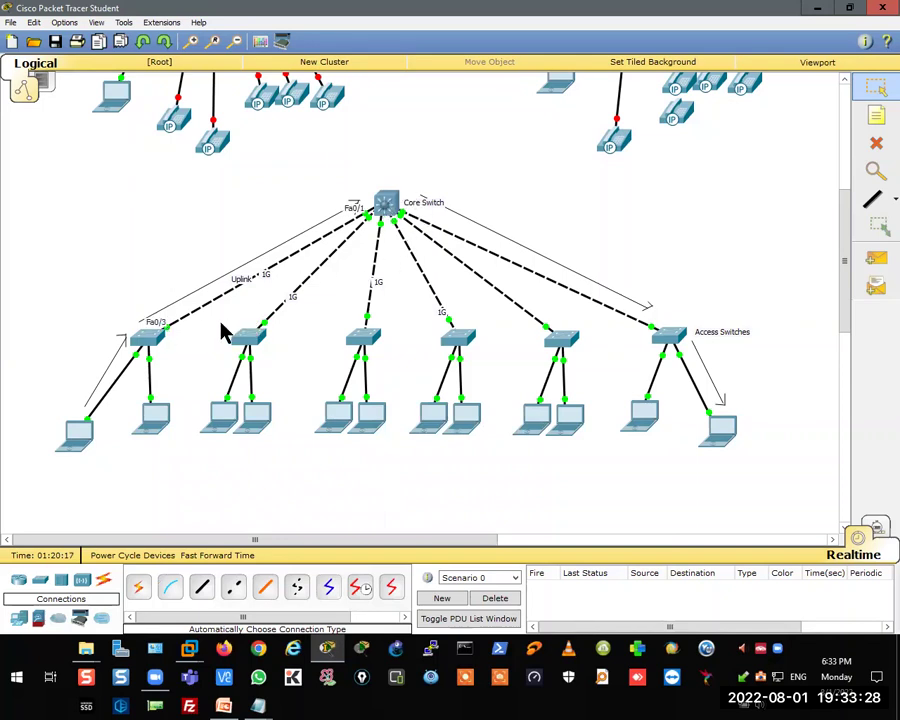
- Inspect the leftmost access switch's front panel in an enlarged physical view, examining its two uplink ports, and close the device window
{"action": "left_click", "coordinate": [153, 342]}
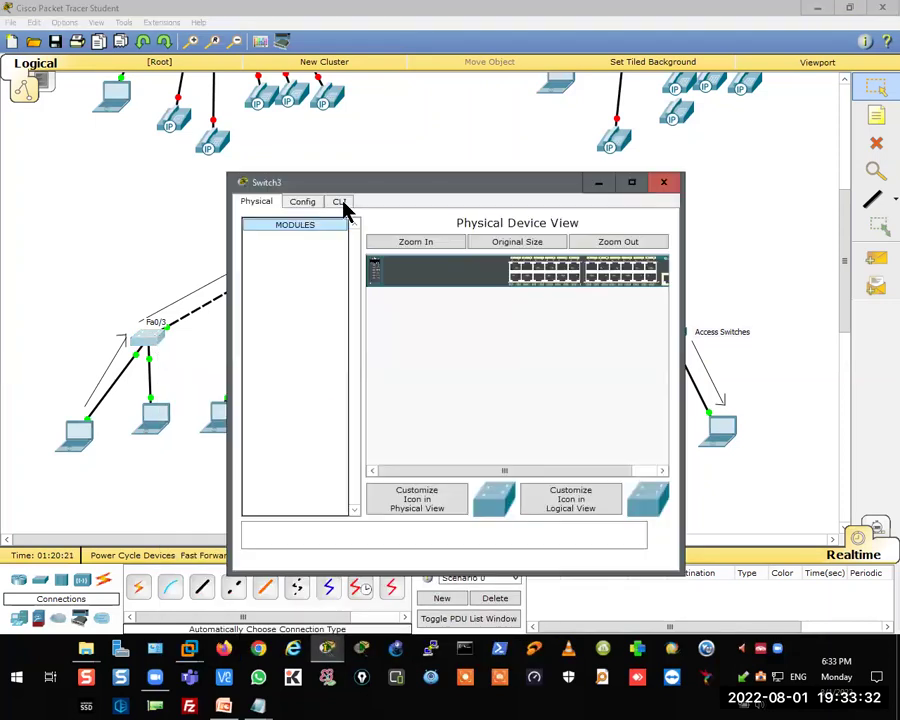
{"action": "left_click", "coordinate": [634, 183]}
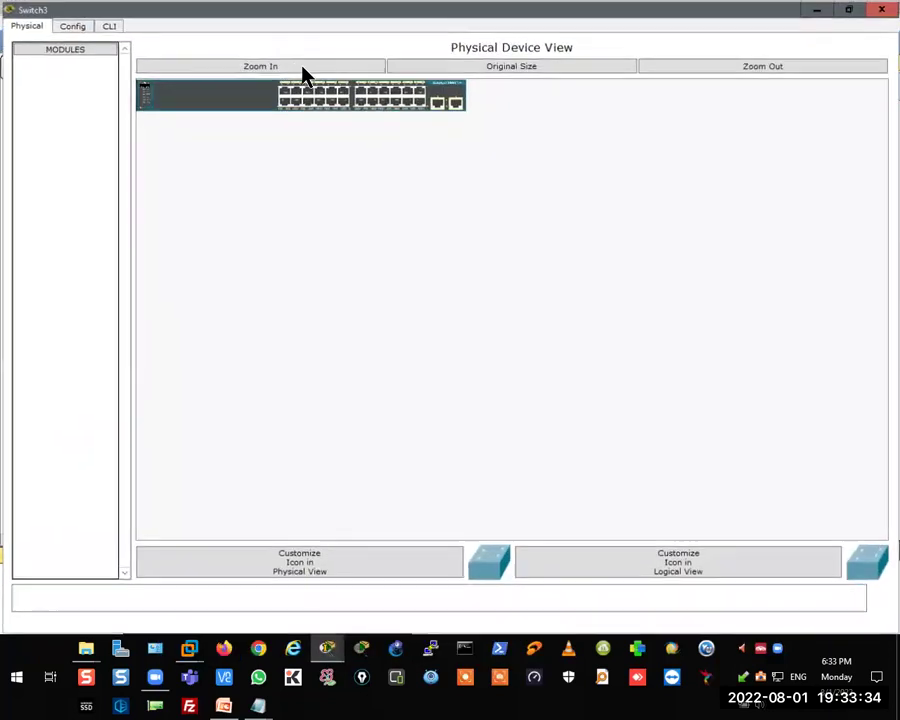
{"action": "left_click", "coordinate": [302, 66]}
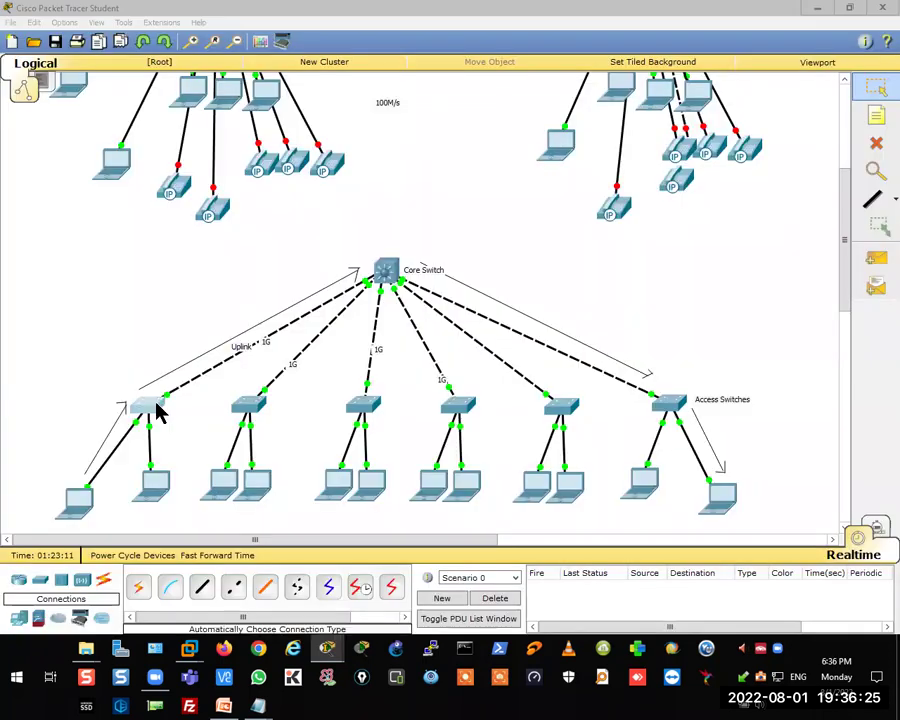
{"action": "left_click", "coordinate": [157, 410]}
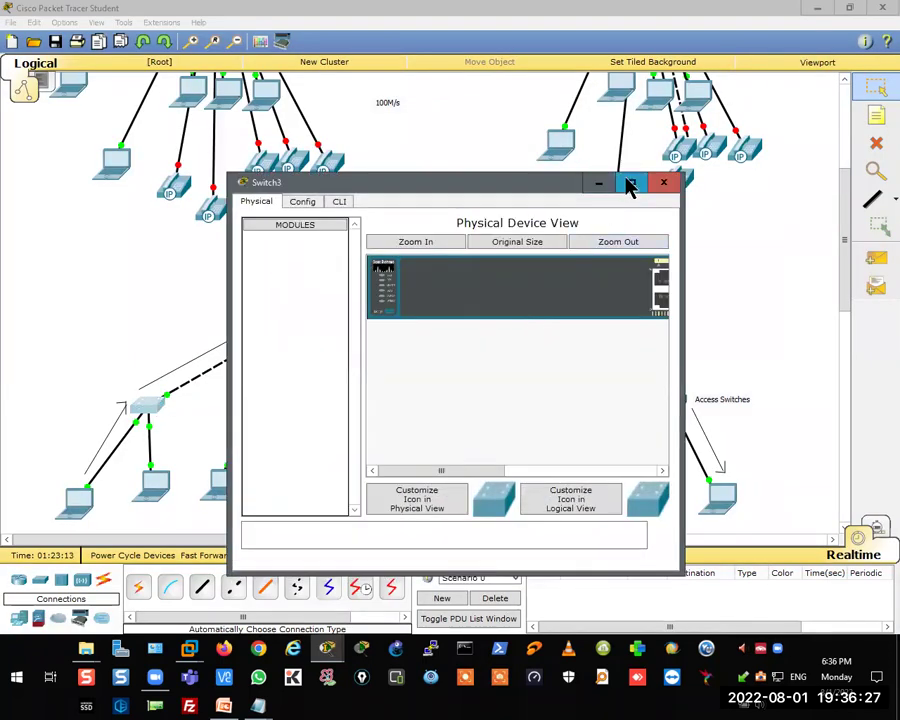
{"action": "left_click", "coordinate": [630, 184]}
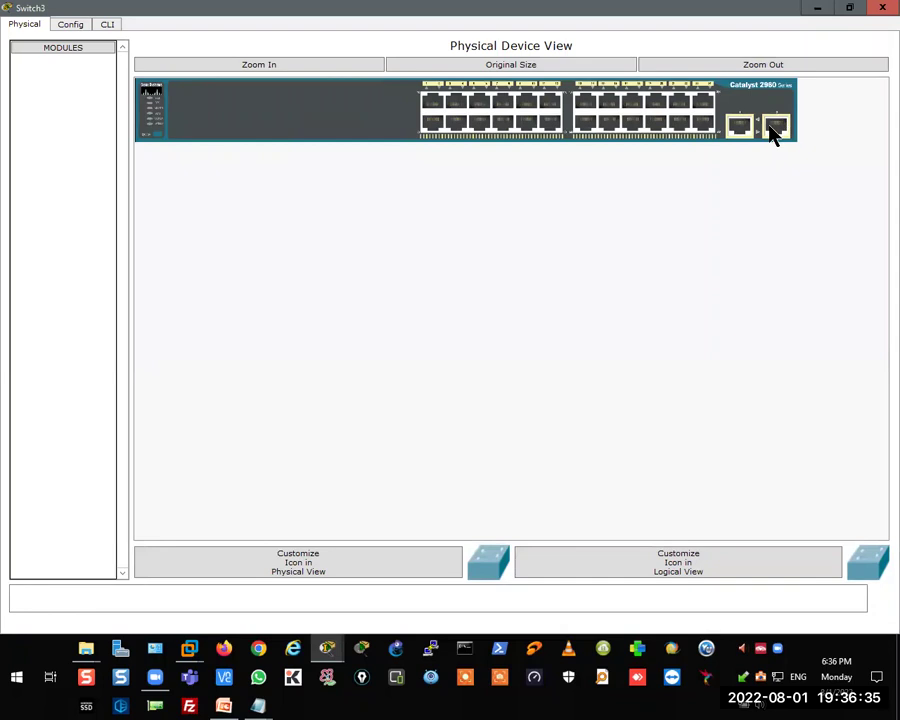
{"action": "left_click", "coordinate": [881, 9]}
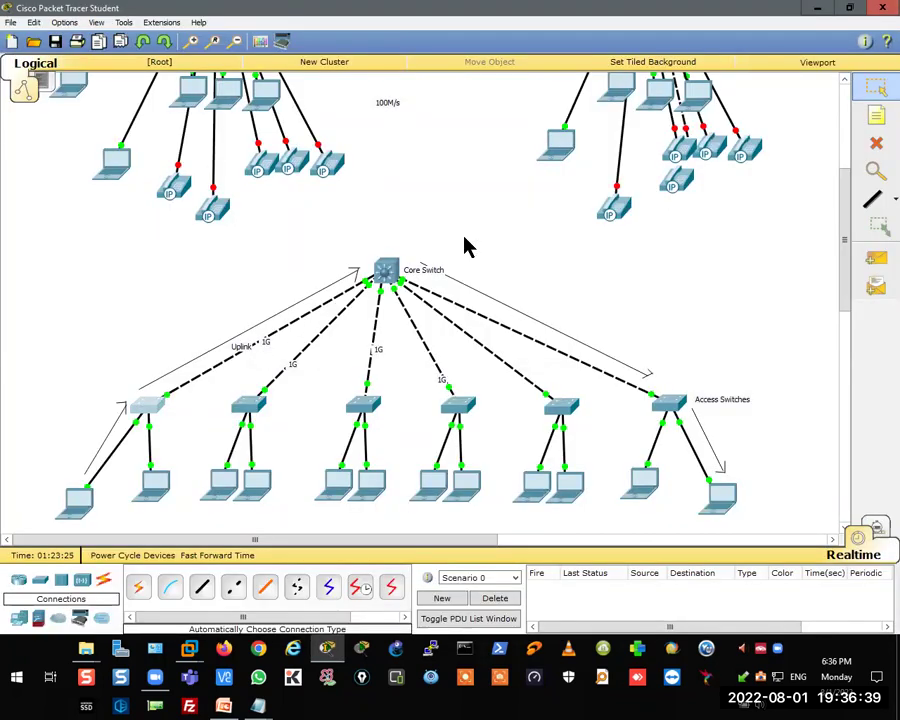
- Highlight the core switch and the full row of access switches to compare the two layers
{"action": "left_click_drag", "start_coordinate": [467, 242], "coordinate": [337, 299]}
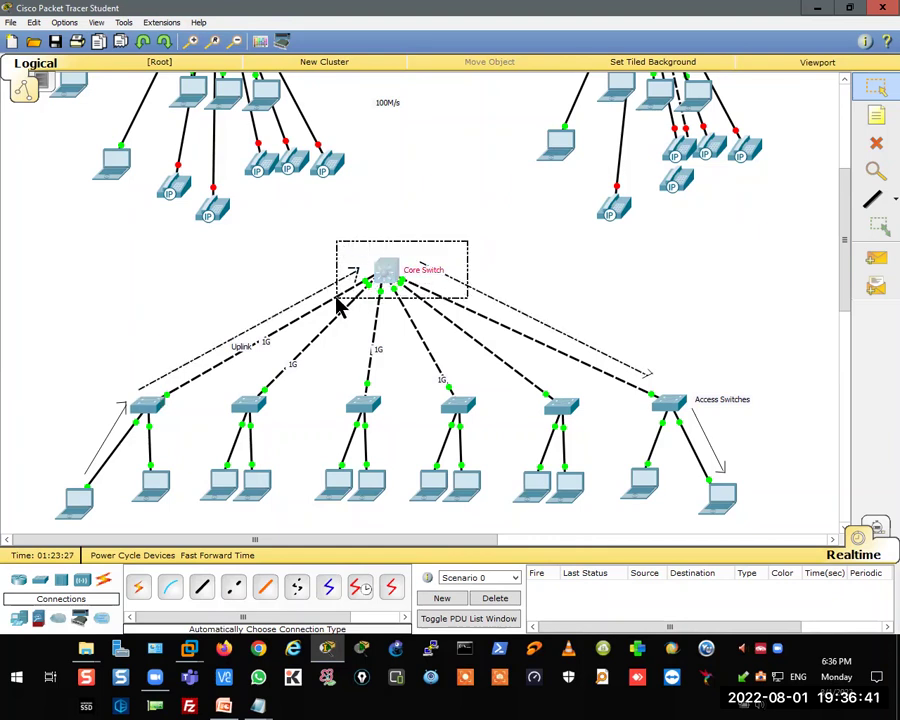
{"action": "left_click_drag", "start_coordinate": [454, 233], "coordinate": [337, 300]}
{"action": "left_click_drag", "start_coordinate": [775, 378], "coordinate": [92, 430]}
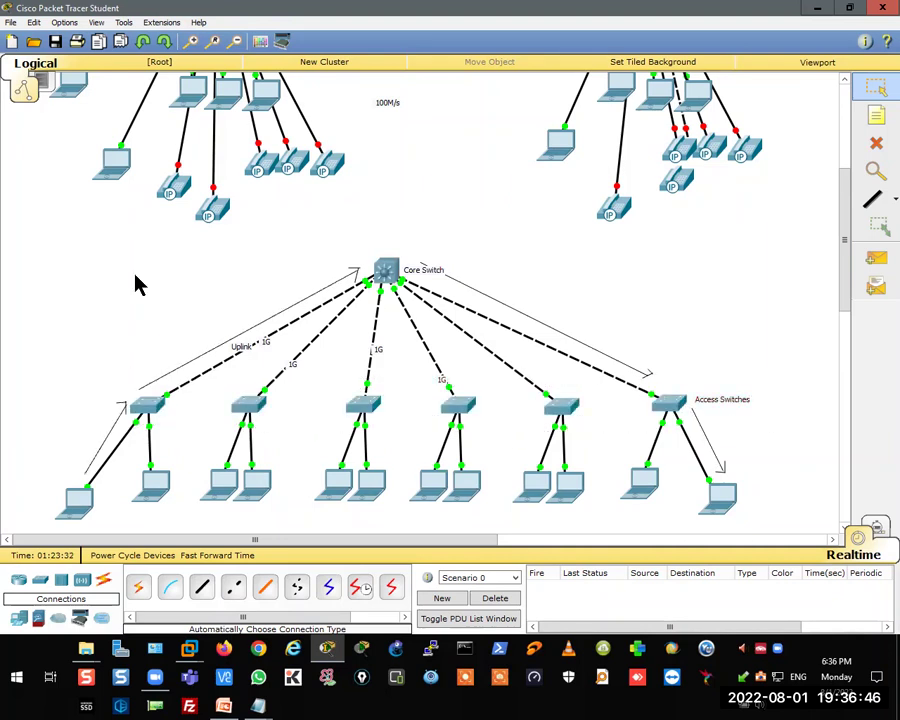
- Reopen the leftmost access switch's physical view full size, zoom in on its ports, and close the device window
{"action": "left_click", "coordinate": [151, 409]}
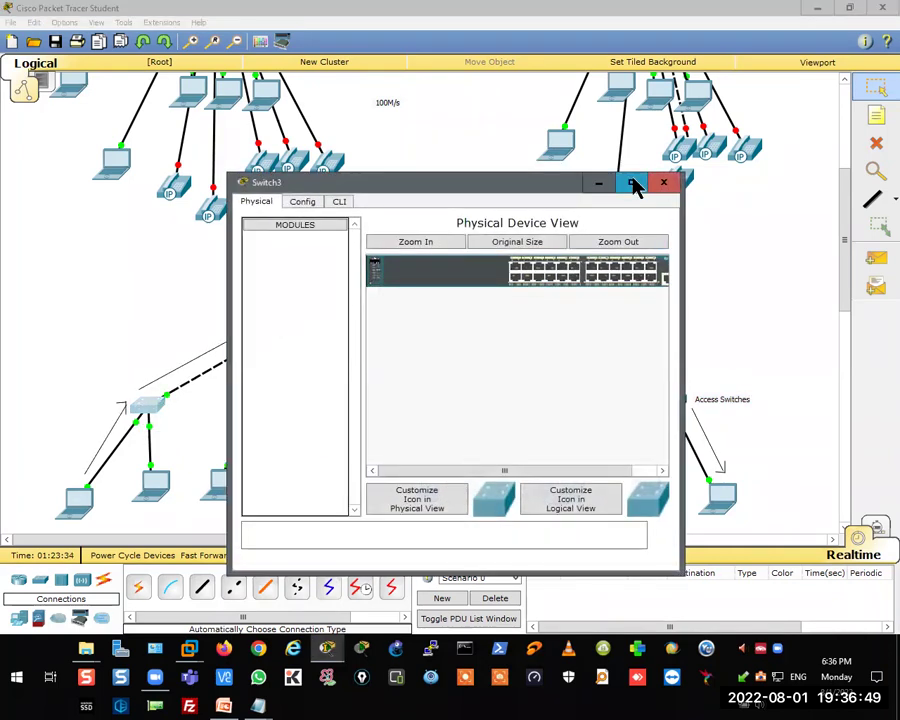
{"action": "left_click", "coordinate": [633, 185]}
{"action": "left_click", "coordinate": [262, 68]}
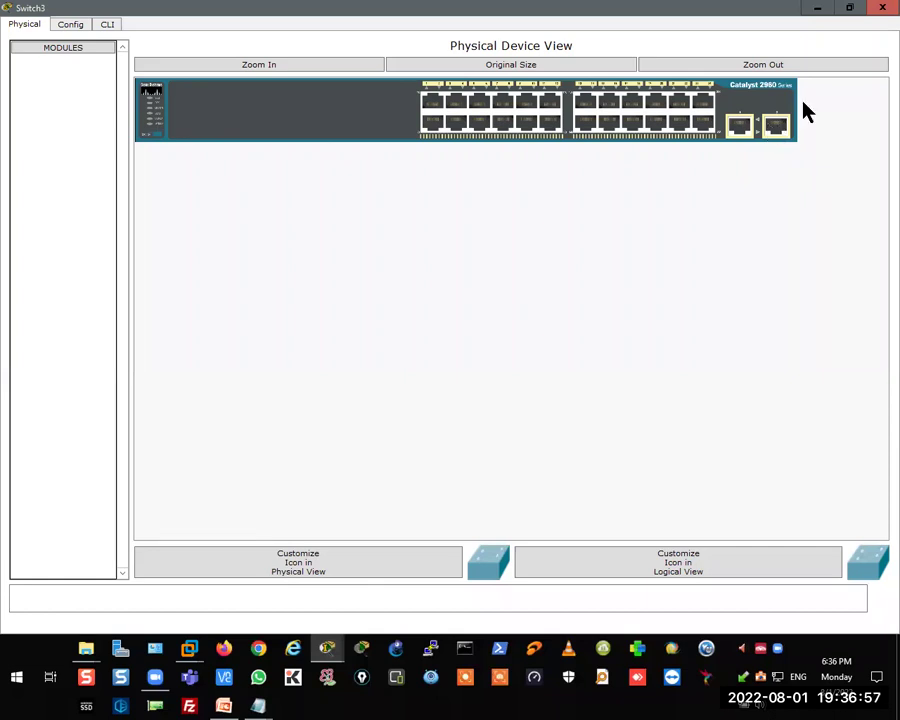
{"action": "left_click", "coordinate": [880, 8]}
- Highlight the core switch repeatedly to point out where the access-switch uplinks arrive, and clear the selection
{"action": "left_click_drag", "start_coordinate": [472, 222], "coordinate": [352, 298]}
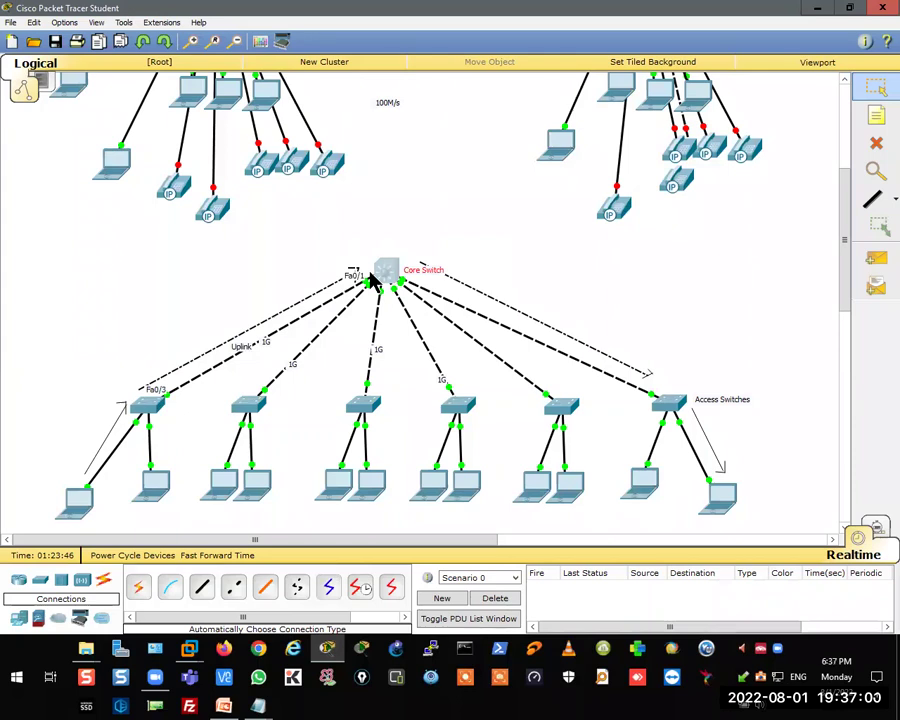
{"action": "left_click", "coordinate": [468, 241]}
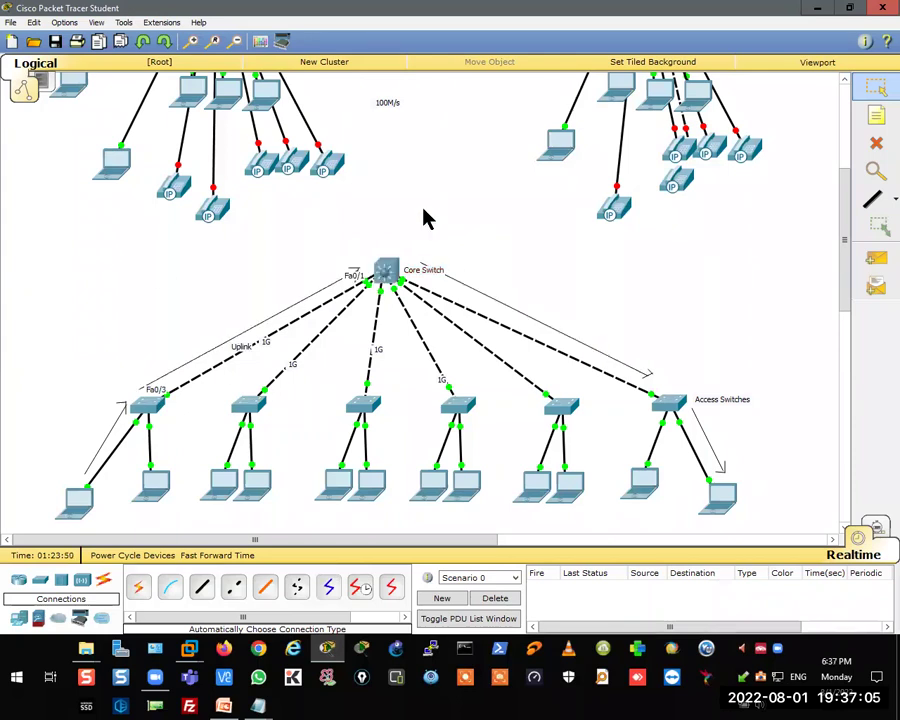
{"action": "left_click_drag", "start_coordinate": [459, 247], "coordinate": [332, 306]}
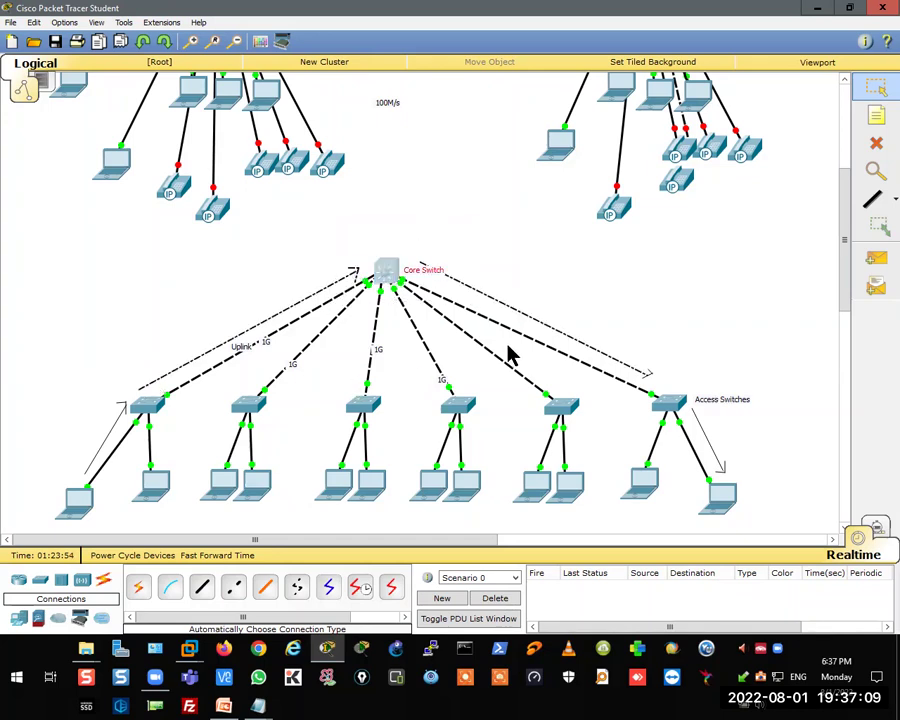
{"action": "left_click", "coordinate": [545, 275]}
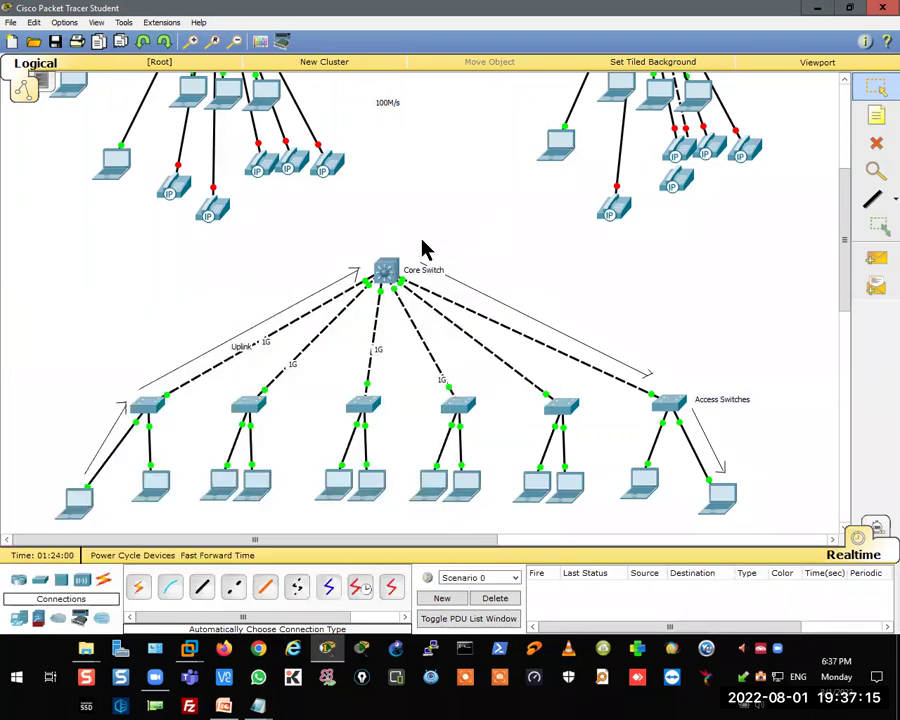
- Point out the core switch and the row of access switches alternately, examining the uplinks that join them
{"action": "left_click", "coordinate": [386, 270]}
{"action": "left_click_drag", "start_coordinate": [758, 376], "coordinate": [72, 425]}
{"action": "left_click", "coordinate": [72, 425]}
{"action": "left_click", "coordinate": [385, 270]}
{"action": "mouse_move", "coordinate": [386, 274]}
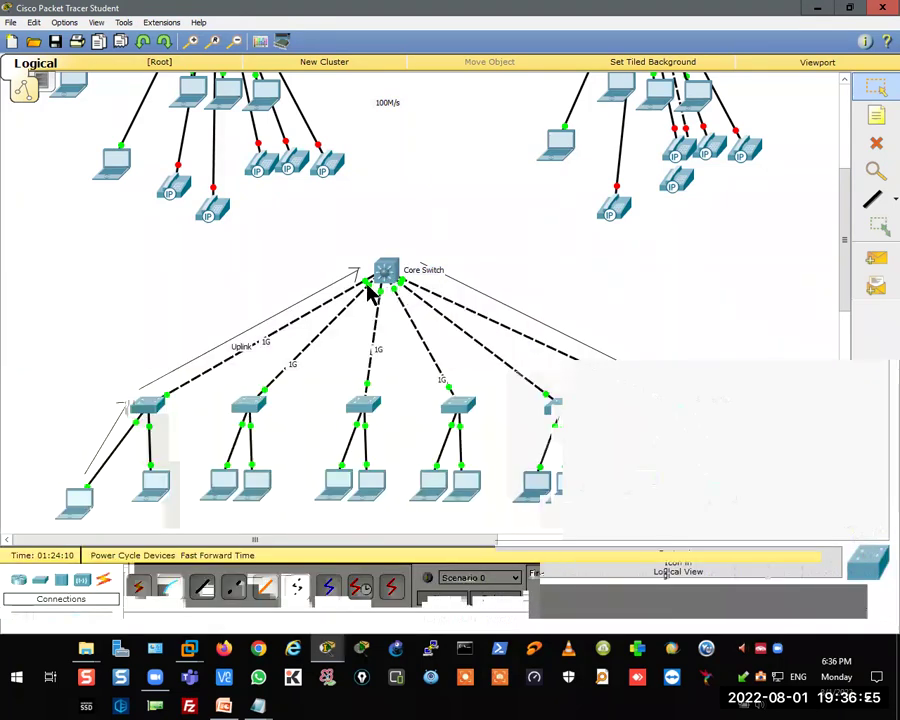
{"action": "left_click_drag", "start_coordinate": [432, 248], "coordinate": [363, 306]}
{"action": "left_click", "coordinate": [431, 203]}
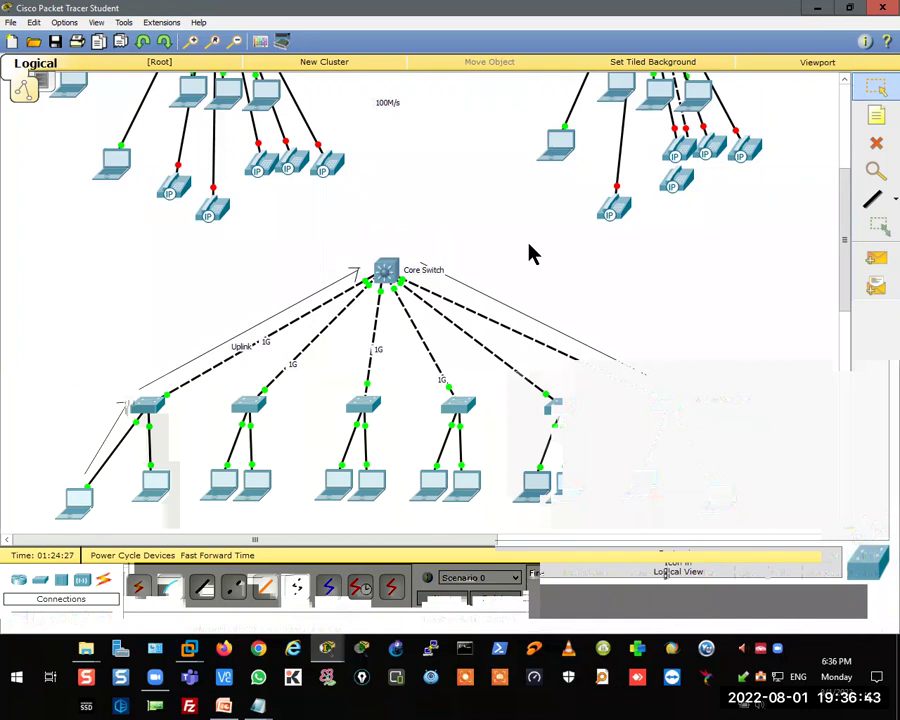
{"action": "left_click_drag", "start_coordinate": [777, 381], "coordinate": [91, 421]}
{"action": "left_click", "coordinate": [421, 261]}
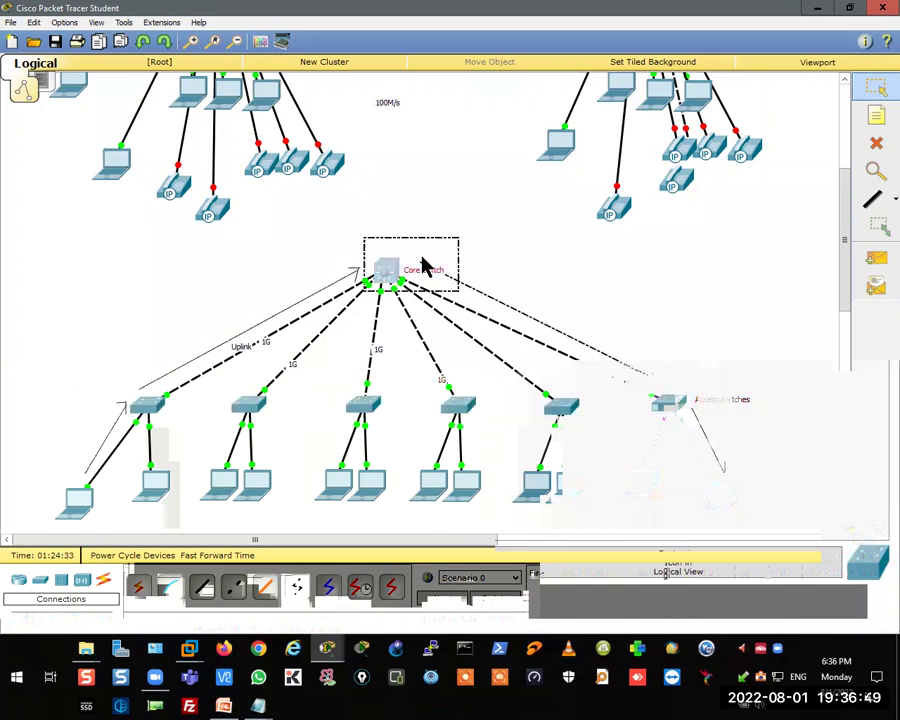
{"action": "left_click", "coordinate": [426, 227]}
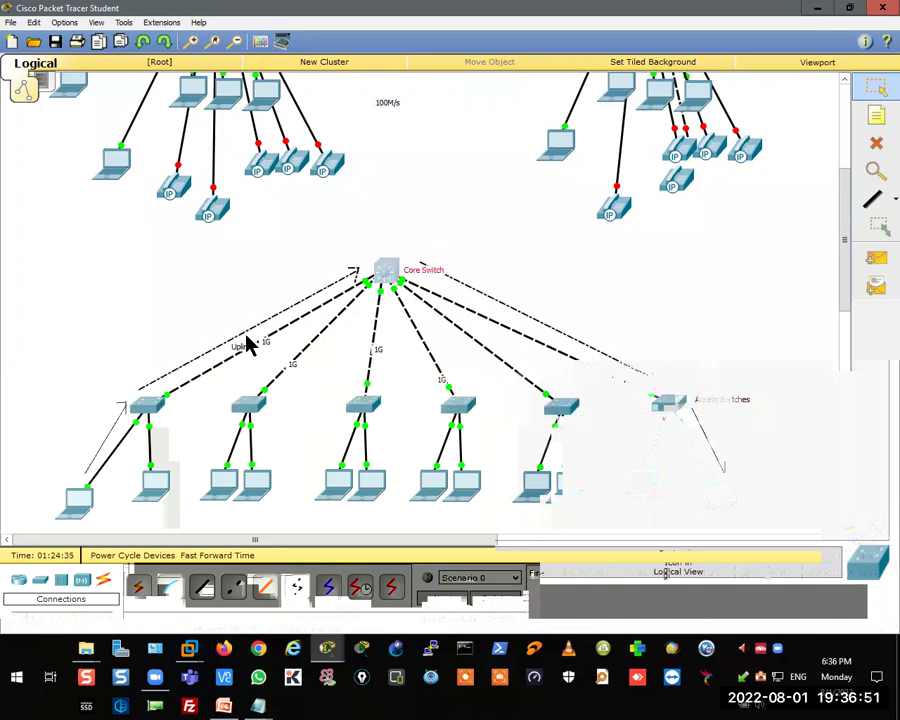